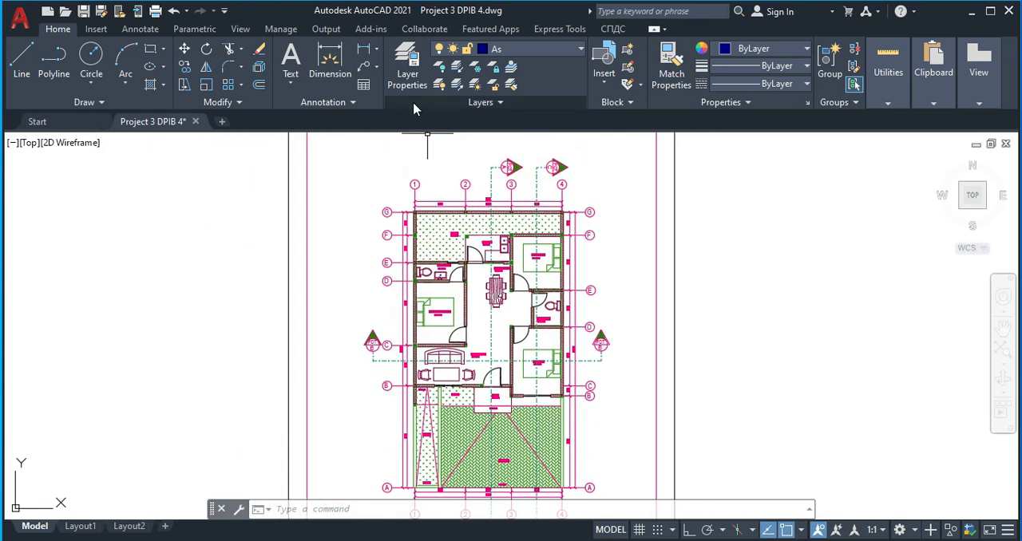
- Review the Arsiran, As, Dinding, Garis Putus2 and Garis Strip titik layers and their colors, linetypes and lineweights in the layer properties
left_click(408, 70)
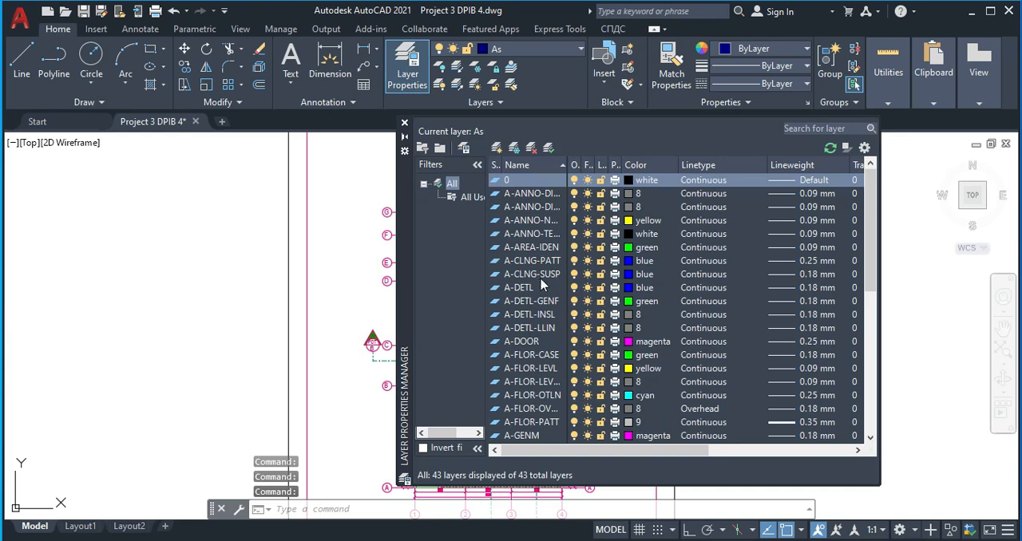
scroll(539, 285, "down", 1)
scroll(539, 285, "down", 3)
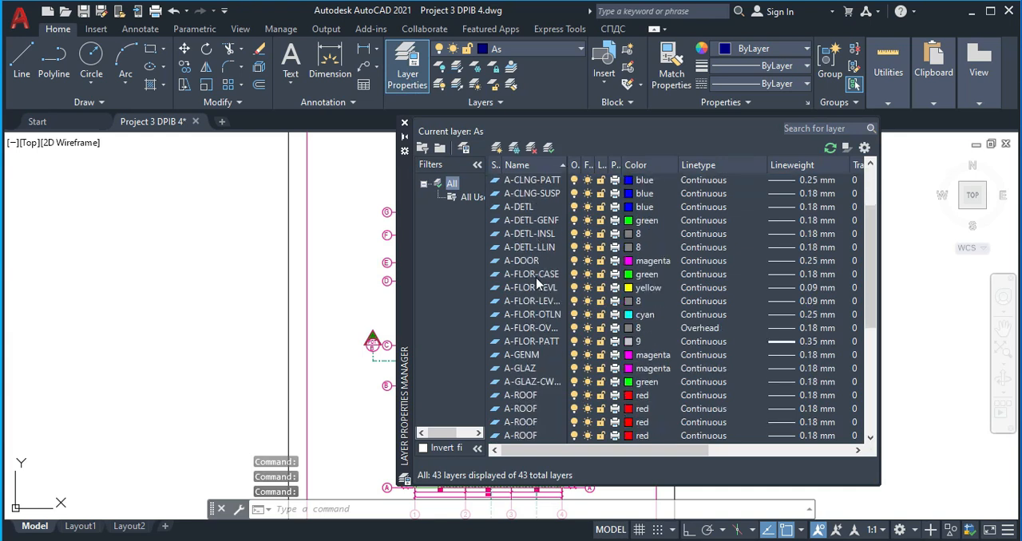
scroll(533, 292, "down", 1)
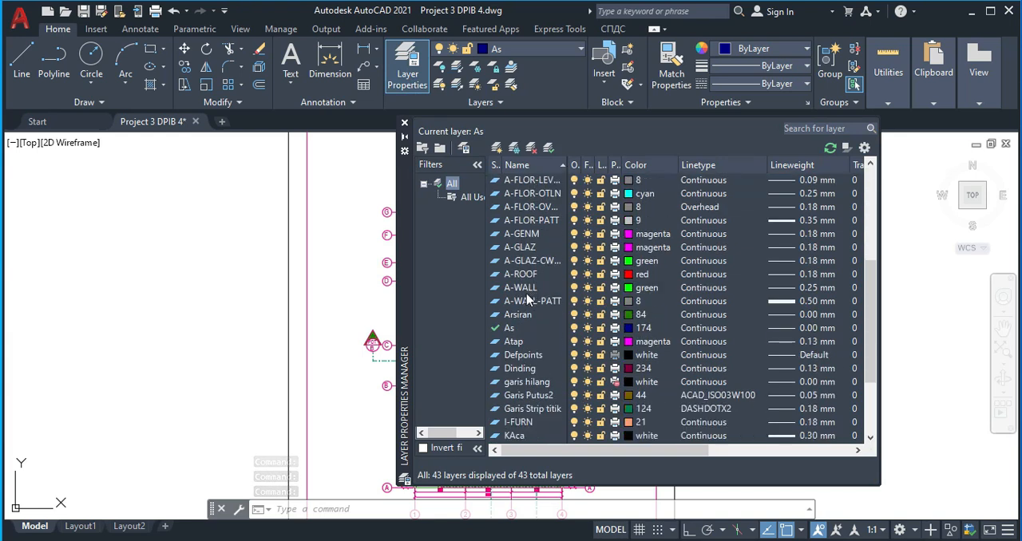
left_click(520, 317)
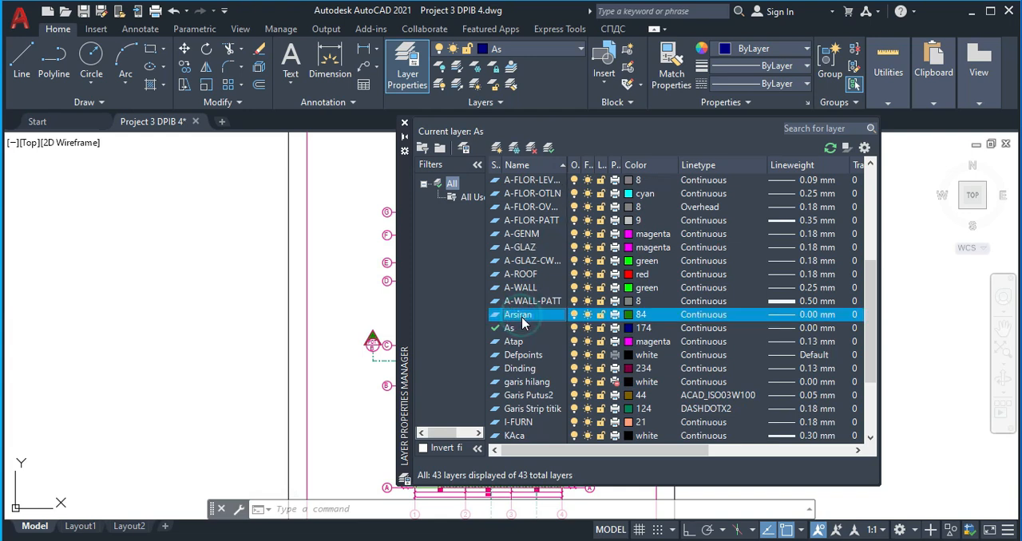
left_click(519, 330)
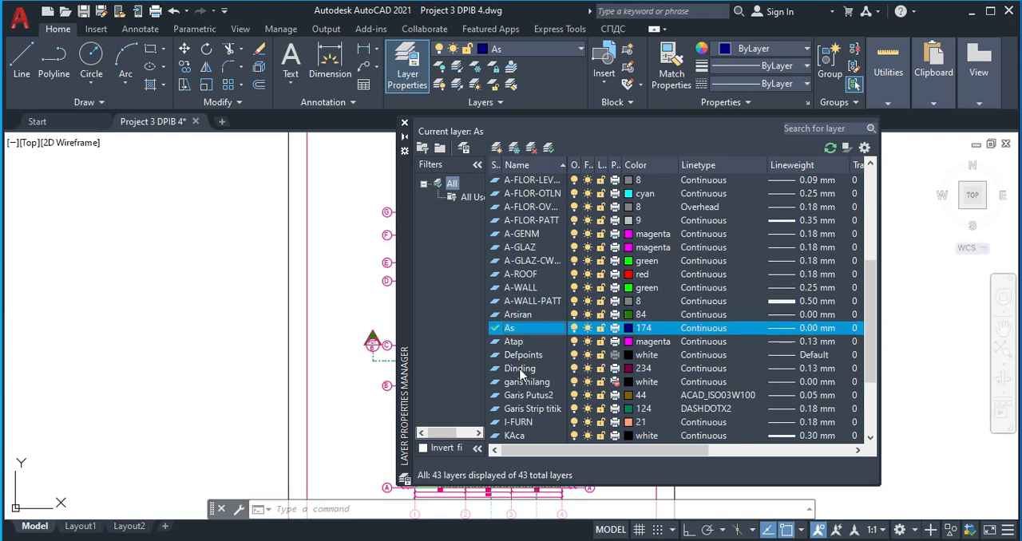
left_click(520, 370)
left_click(524, 396)
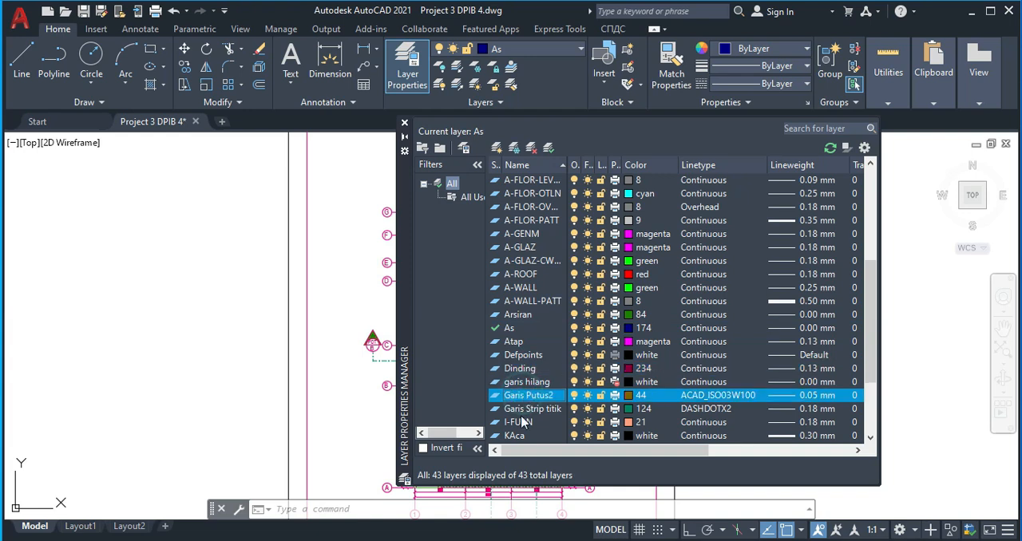
left_click(521, 410)
- Review the kolom, Kusen, spesi and Teks layers and their properties, and close the layer manager
scroll(521, 414, "down", 1)
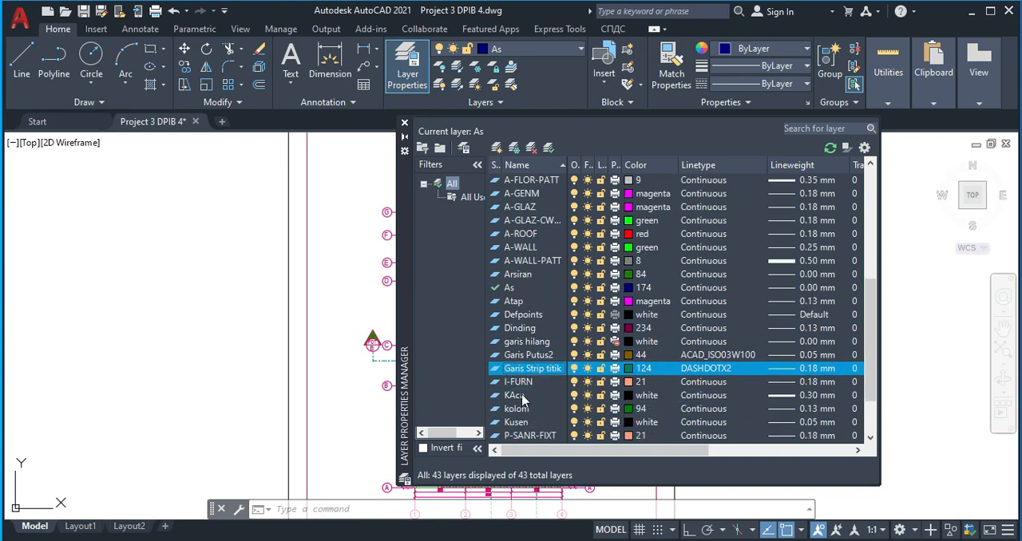
left_click(520, 396)
left_click(523, 409)
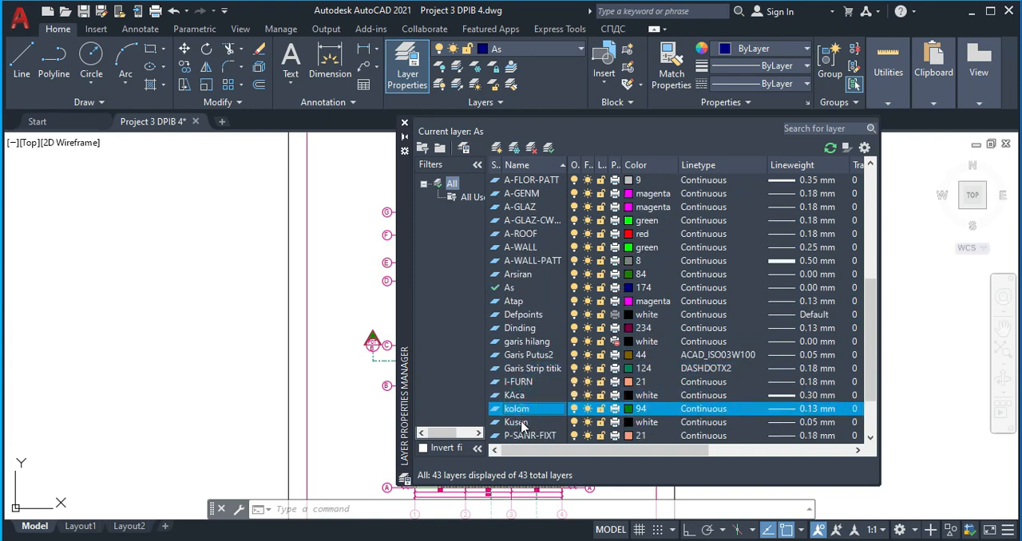
left_click(523, 423)
scroll(523, 423, "down", 1)
scroll(526, 411, "down", 1)
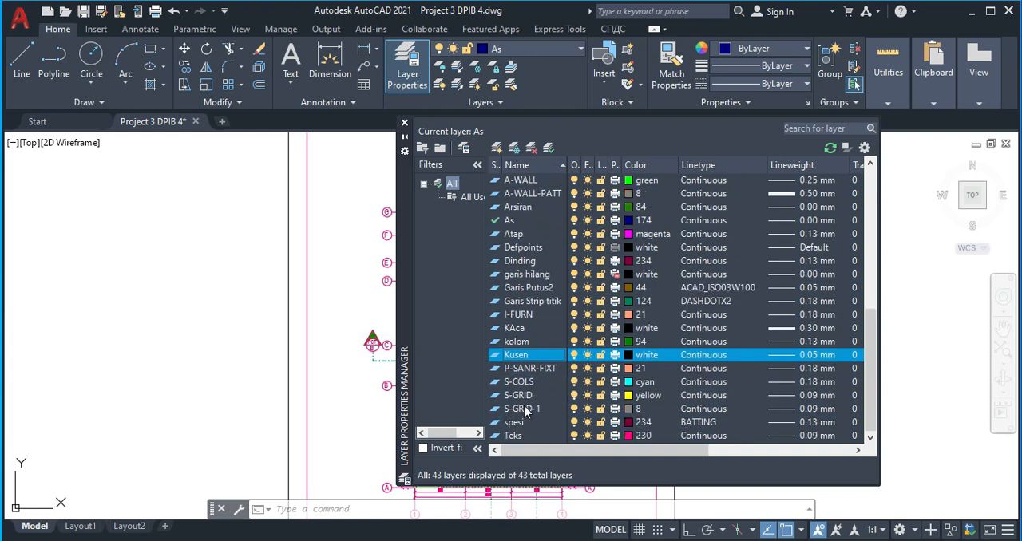
left_click(515, 423)
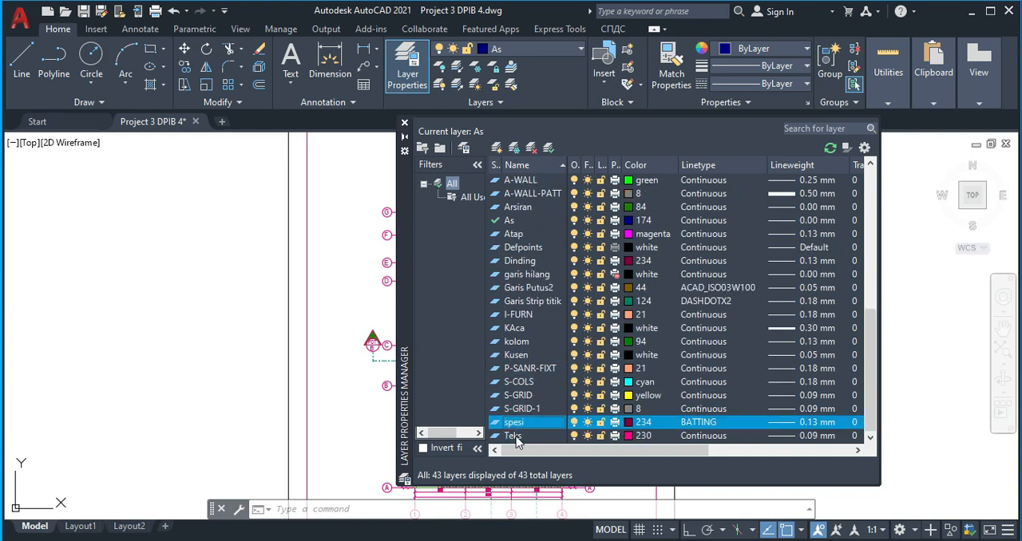
left_click(516, 437)
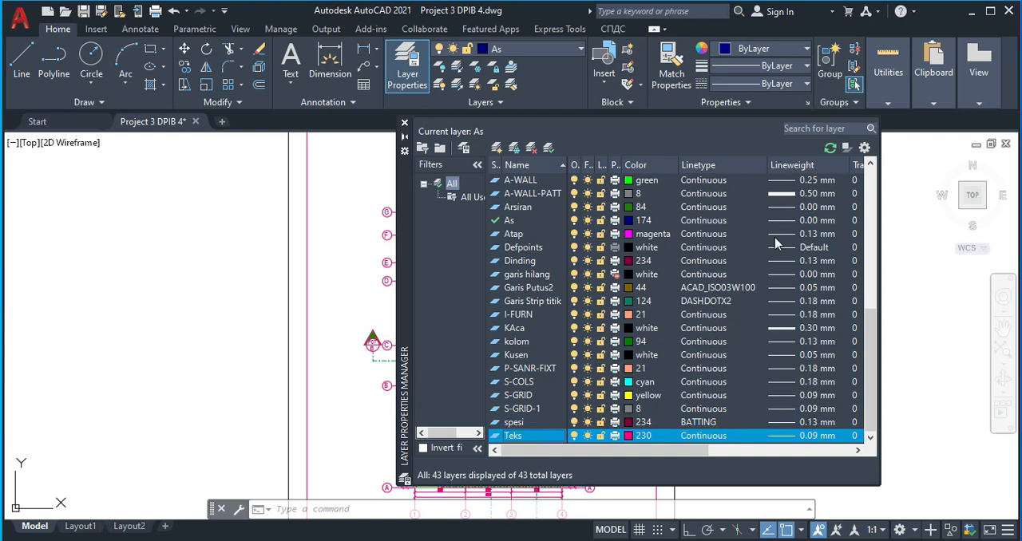
scroll(775, 260, "up", 8)
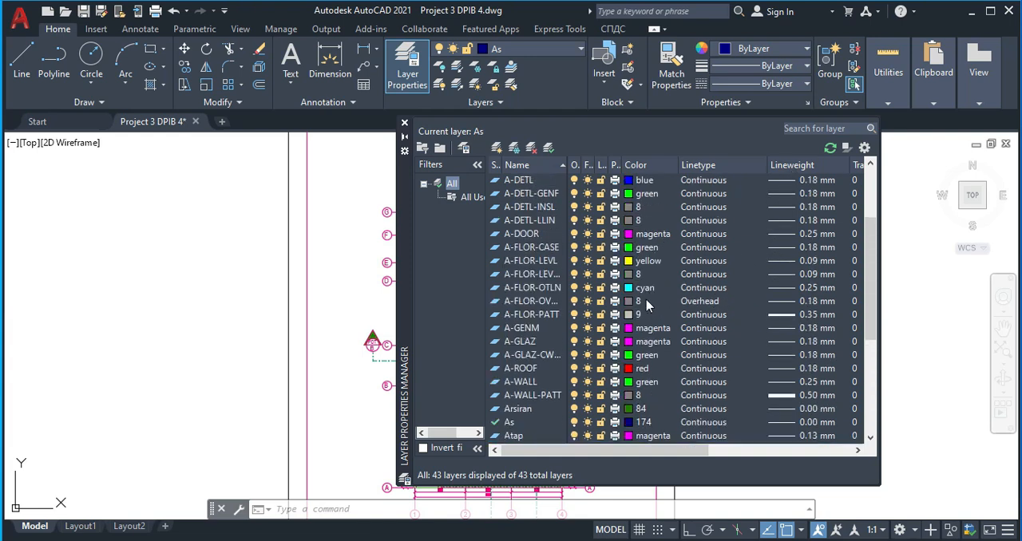
scroll(536, 228, "up", 1)
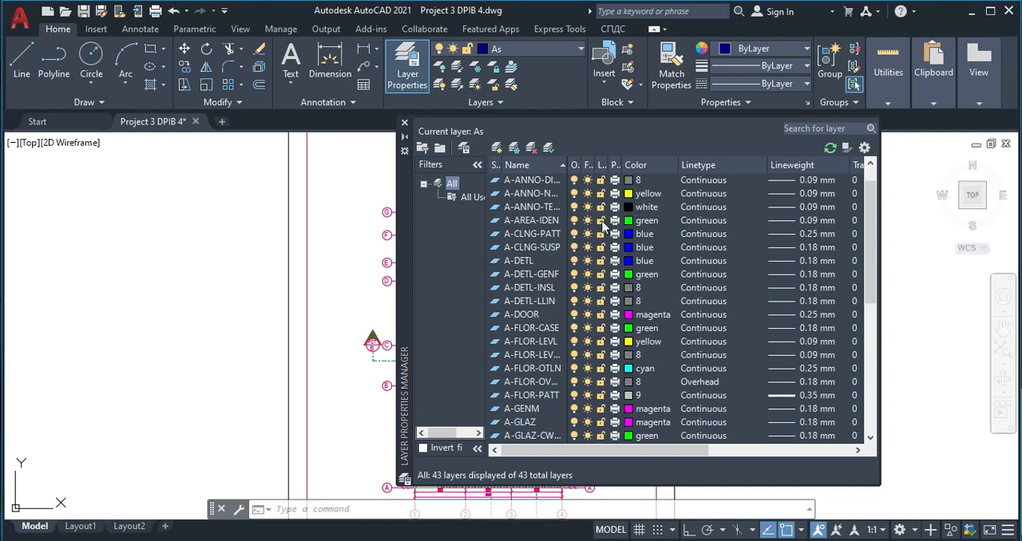
left_click(405, 127)
- Set As as the current layer
left_click(512, 49)
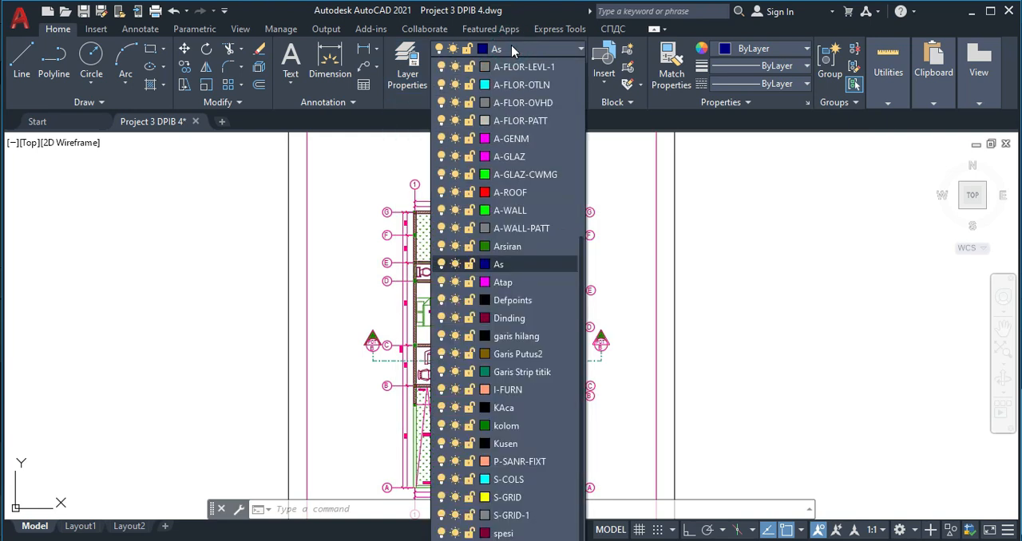
left_click(499, 266)
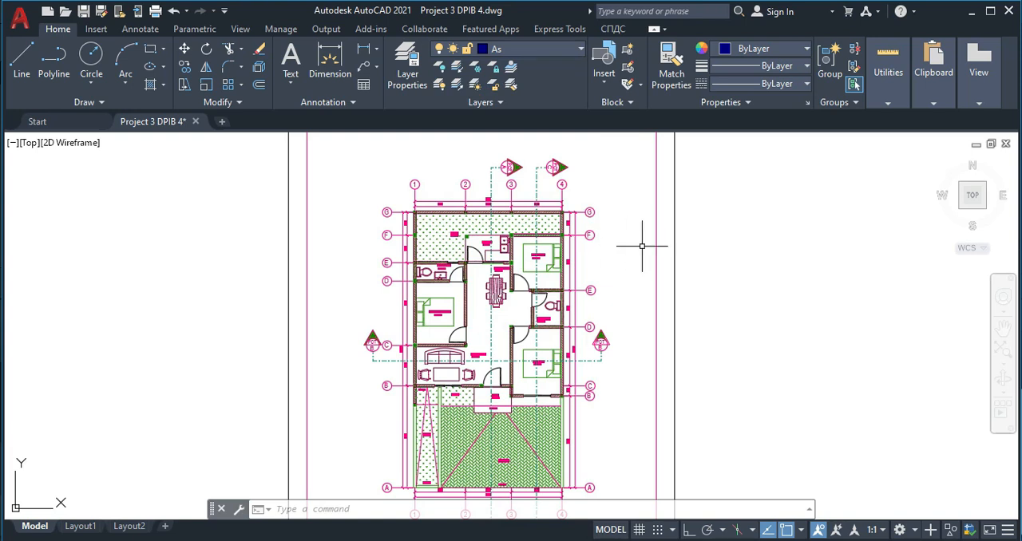
- Examine the POT B section line and the grid dimensions beside the master bedroom and living room
scroll(494, 209, "up", 3)
middle_click_drag(451, 270, 483, 142)
middle_click_drag(341, 362, 348, 281)
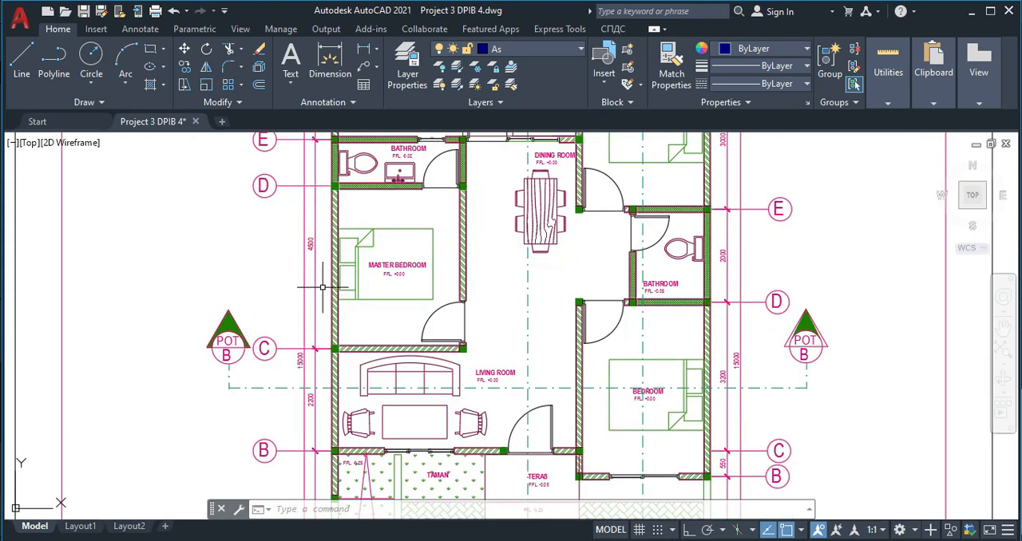
scroll(317, 352, "down", 2)
scroll(303, 370, "up", 2)
scroll(302, 370, "down", 1)
scroll(316, 339, "down", 1)
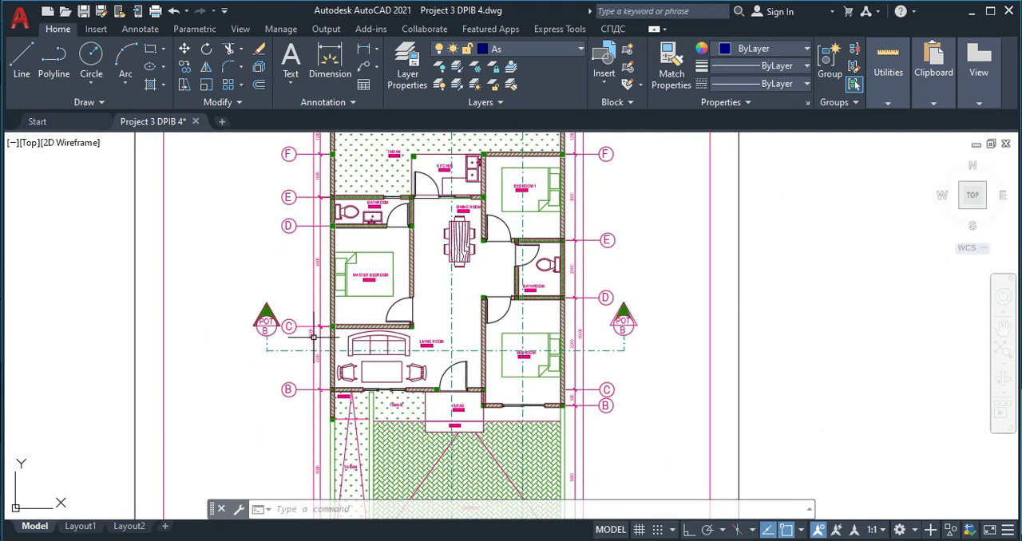
scroll(318, 340, "up", 2)
scroll(318, 340, "up", 2)
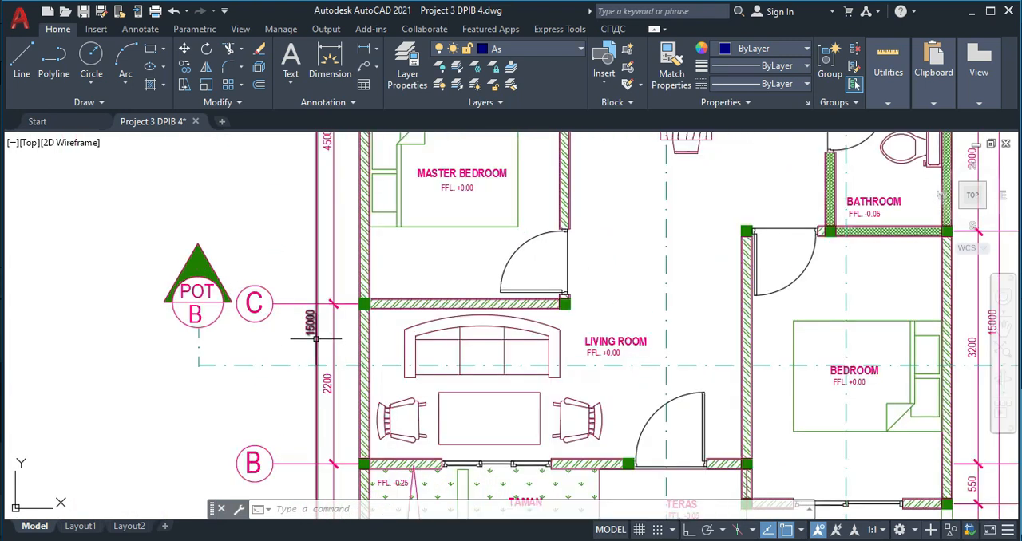
- Examine the POT A and POT C section markers, the grid axes and the room layout across the floor plan
scroll(392, 320, "down", 3)
scroll(472, 230, "up", 1)
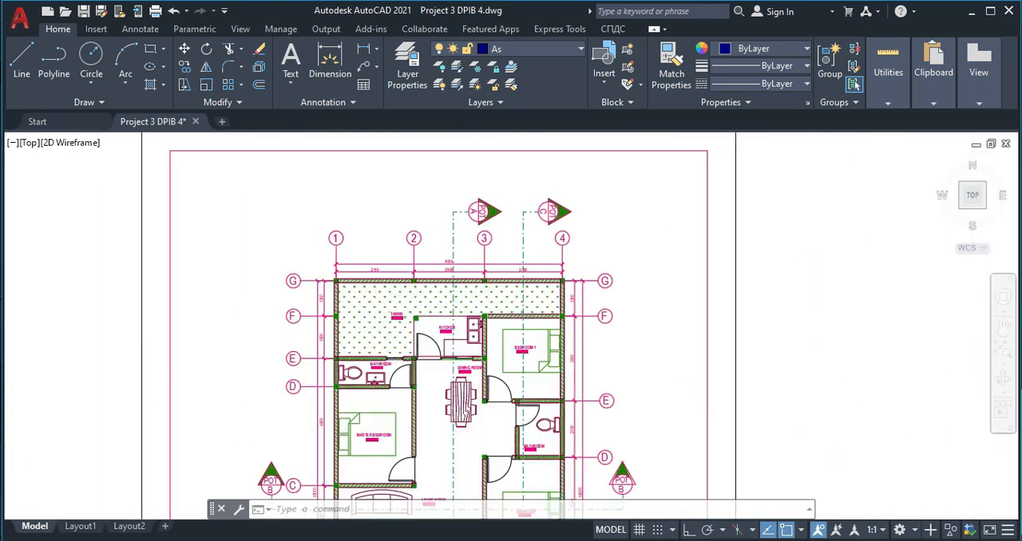
scroll(469, 246, "up", 2)
scroll(438, 285, "up", 2)
scroll(422, 290, "down", 4)
middle_click_drag(371, 374, 393, 242)
scroll(329, 338, "up", 2)
scroll(316, 415, "up", 4)
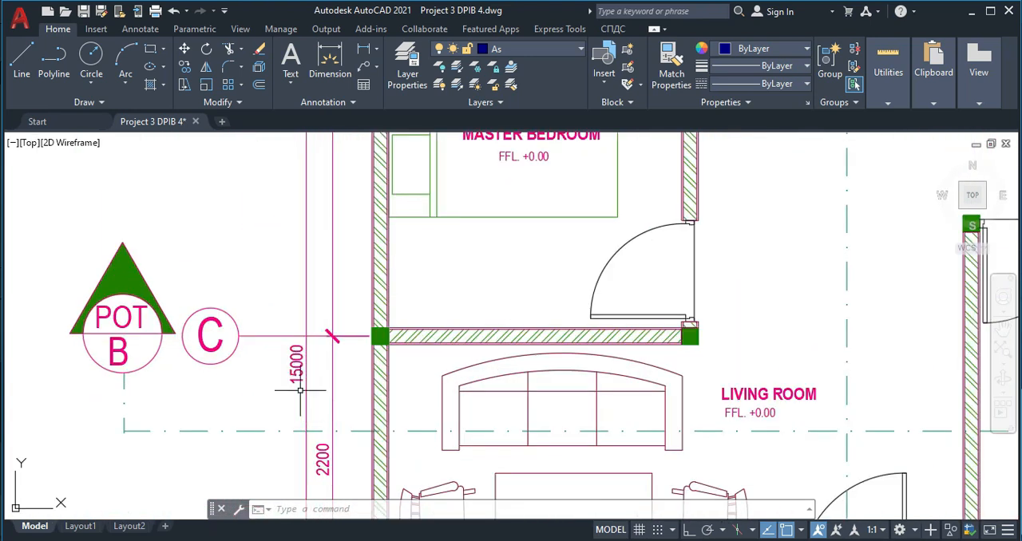
scroll(301, 390, "down", 4)
scroll(406, 353, "up", 2)
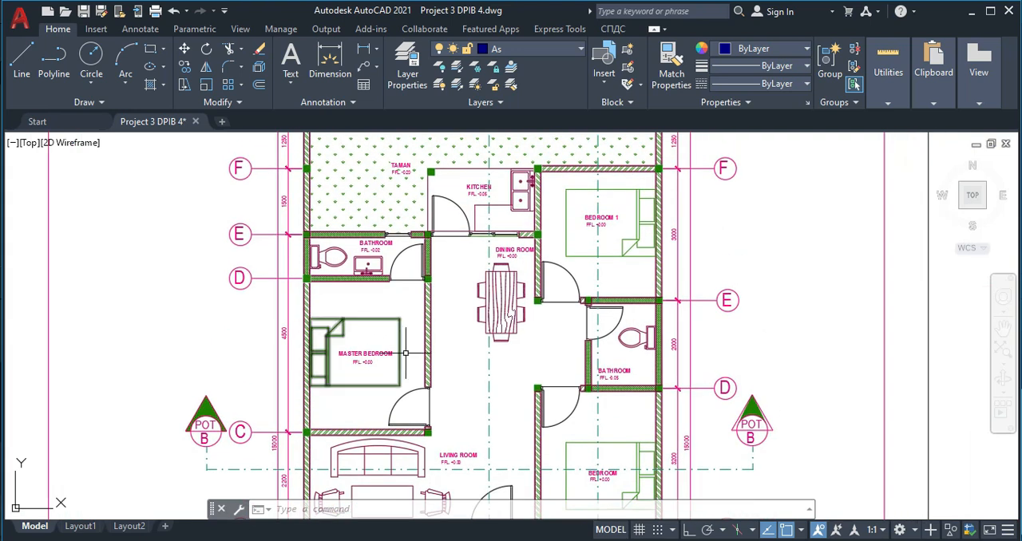
scroll(447, 294, "down", 2)
scroll(441, 332, "up", 3)
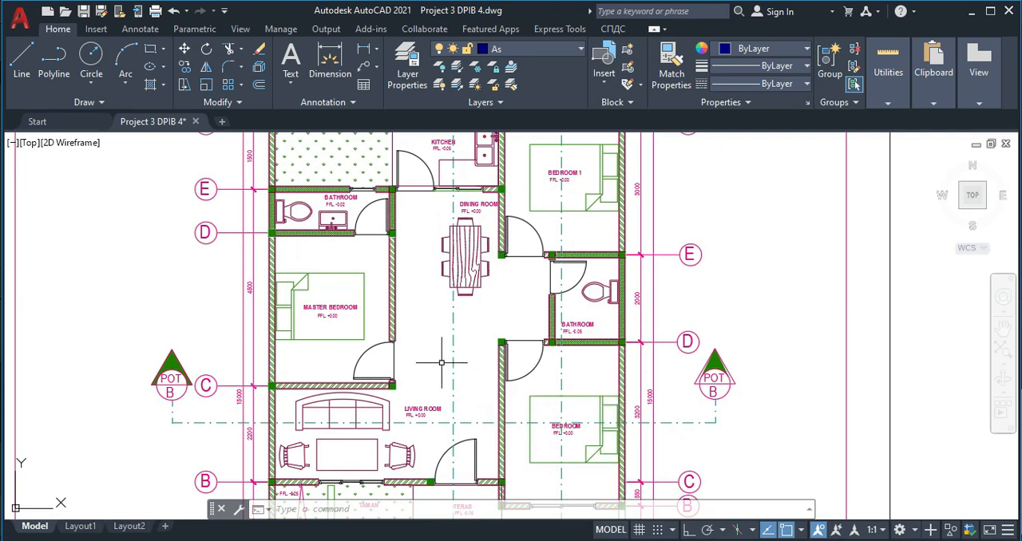
scroll(316, 321, "up", 2)
scroll(335, 327, "down", 2)
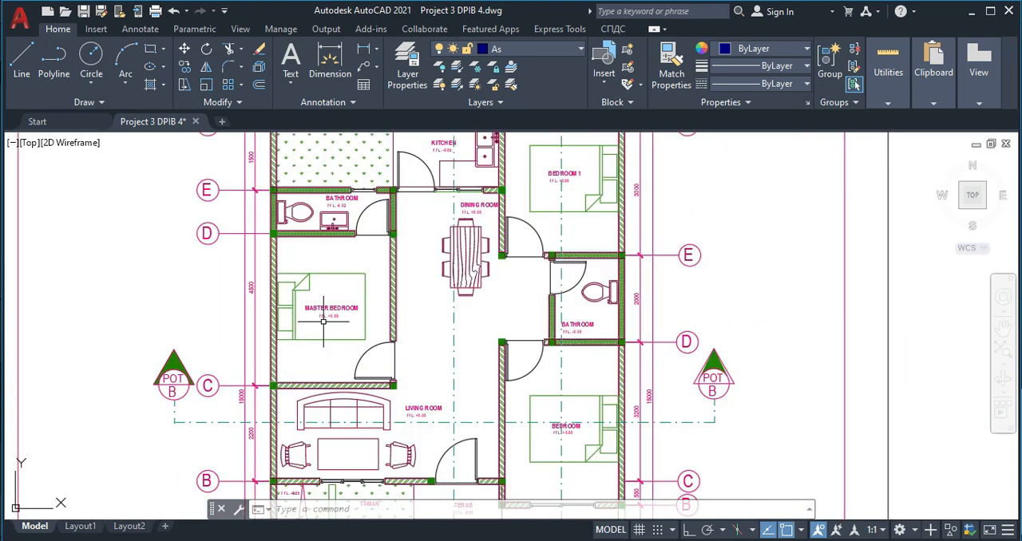
- Inspect the floor level labels and wall hatching of the two bathrooms, the master bedroom and the dining room
middle_click_drag(318, 256, 313, 283)
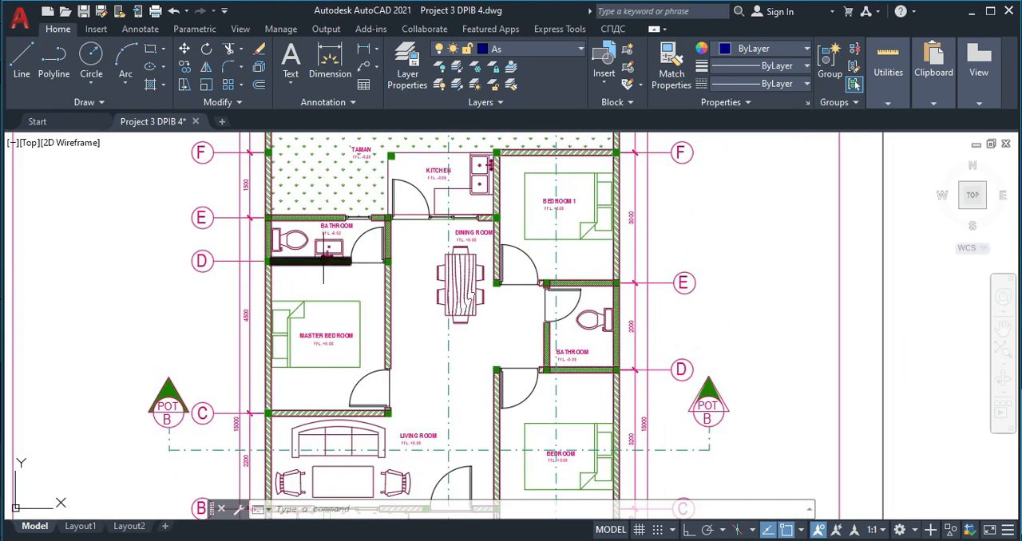
scroll(343, 245, "up", 2)
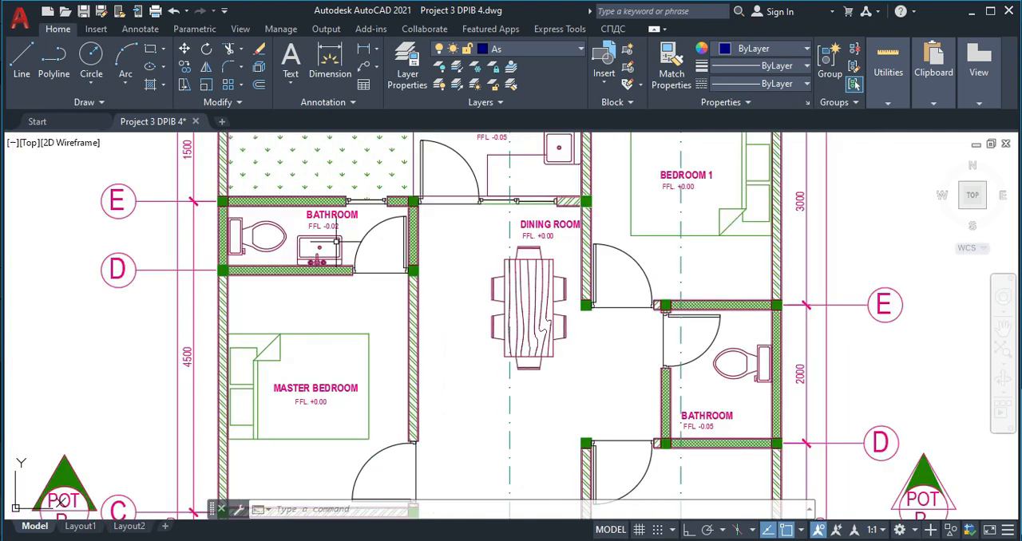
middle_click_drag(537, 368, 472, 374)
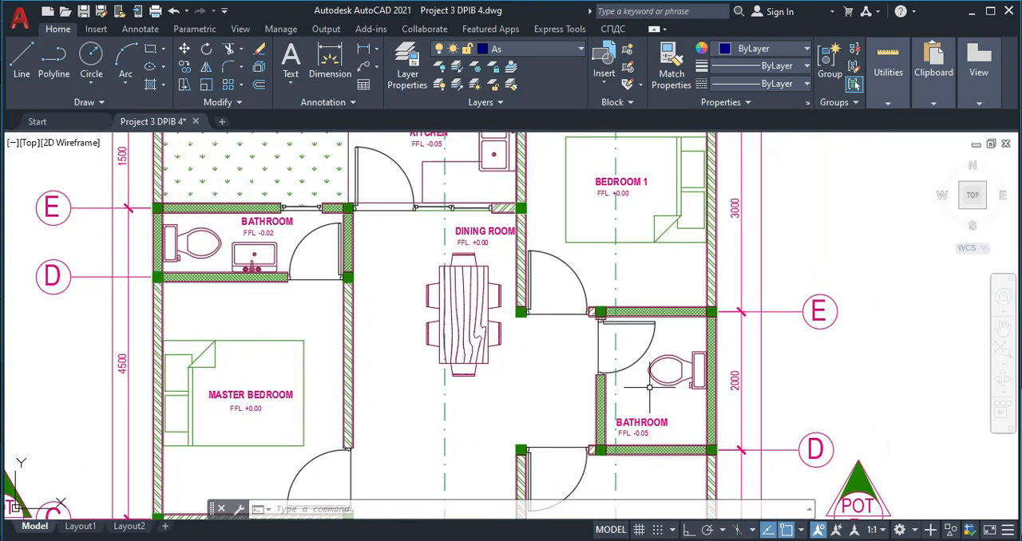
scroll(641, 387, "down", 2)
scroll(519, 339, "up", 2)
middle_click_drag(513, 293, 501, 316)
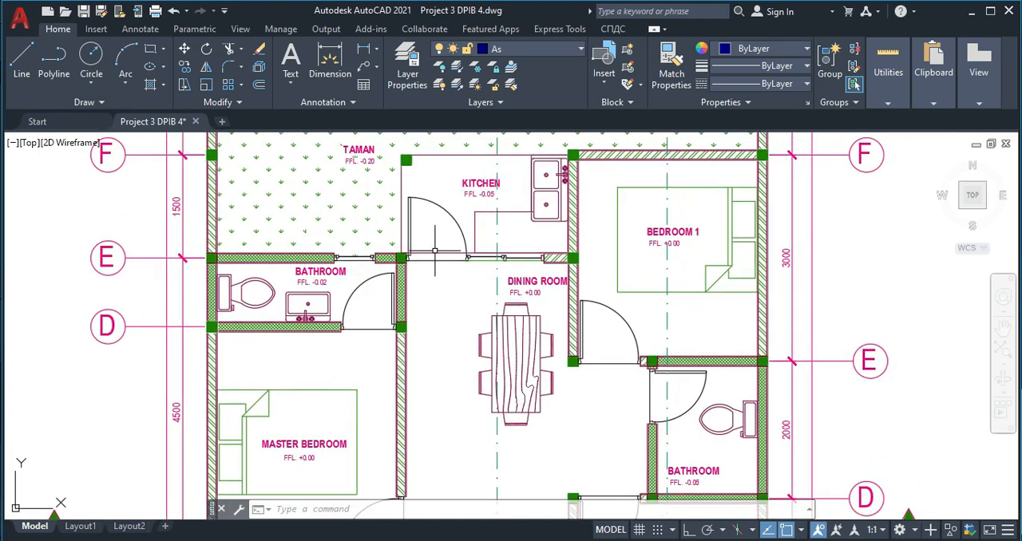
- Inspect the floor level labels of the kitchen, living room, front bedroom, terrace and garden, and examine the carport area
middle_click_drag(429, 241, 430, 302)
middle_click_drag(469, 348, 435, 237)
middle_click_drag(457, 384, 441, 267)
middle_click_drag(443, 369, 444, 257)
middle_click_drag(399, 359, 401, 300)
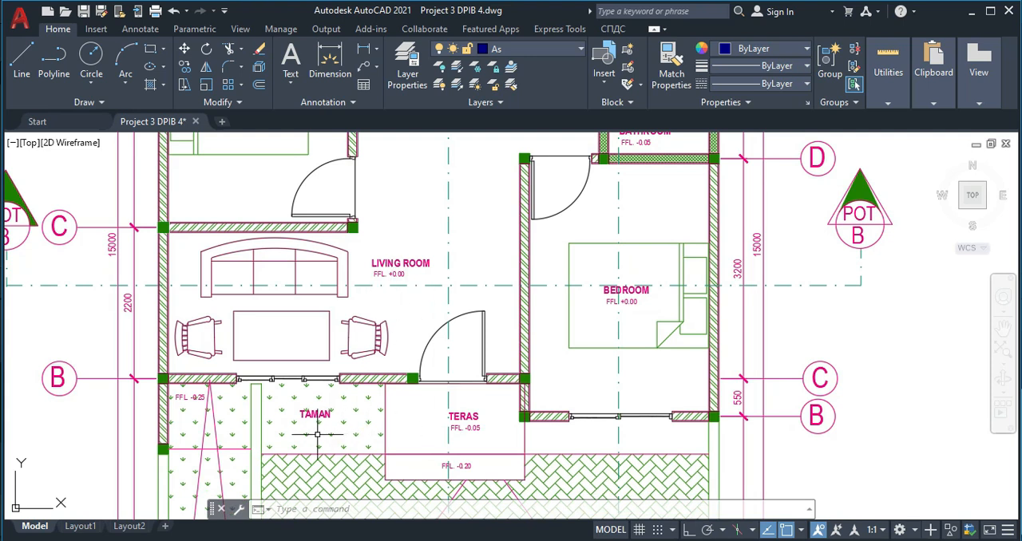
middle_click_drag(447, 451, 420, 328)
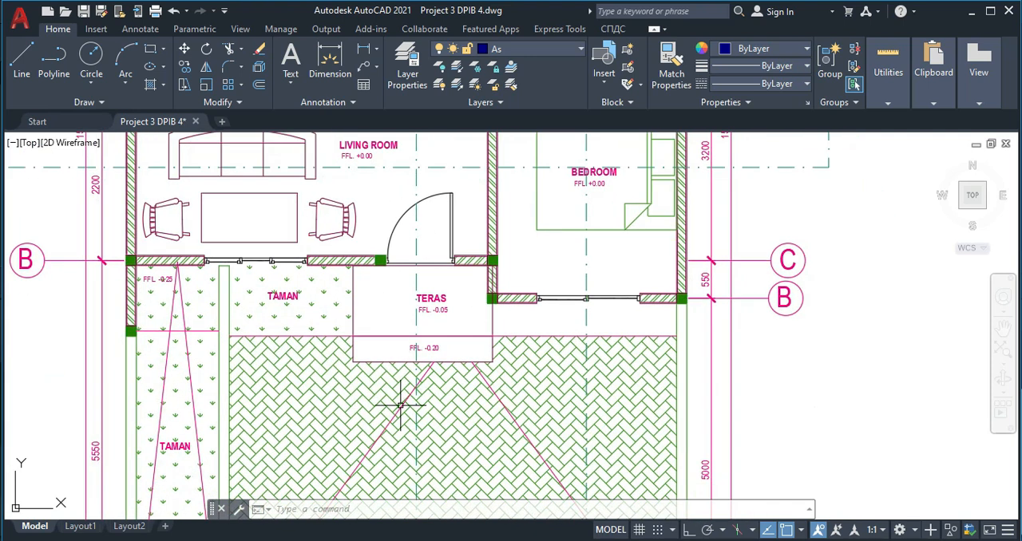
middle_click_drag(490, 446, 471, 367)
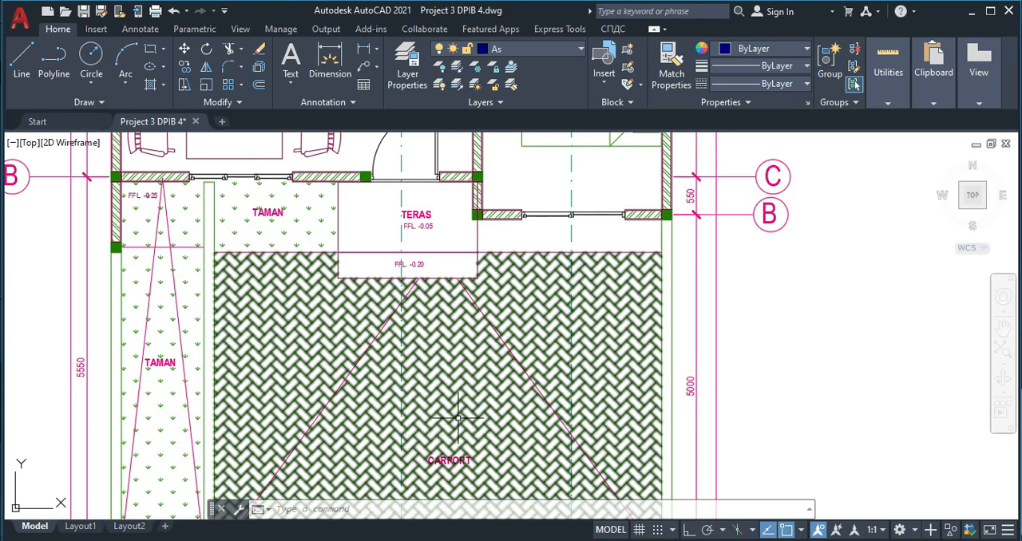
scroll(462, 304, "down", 4)
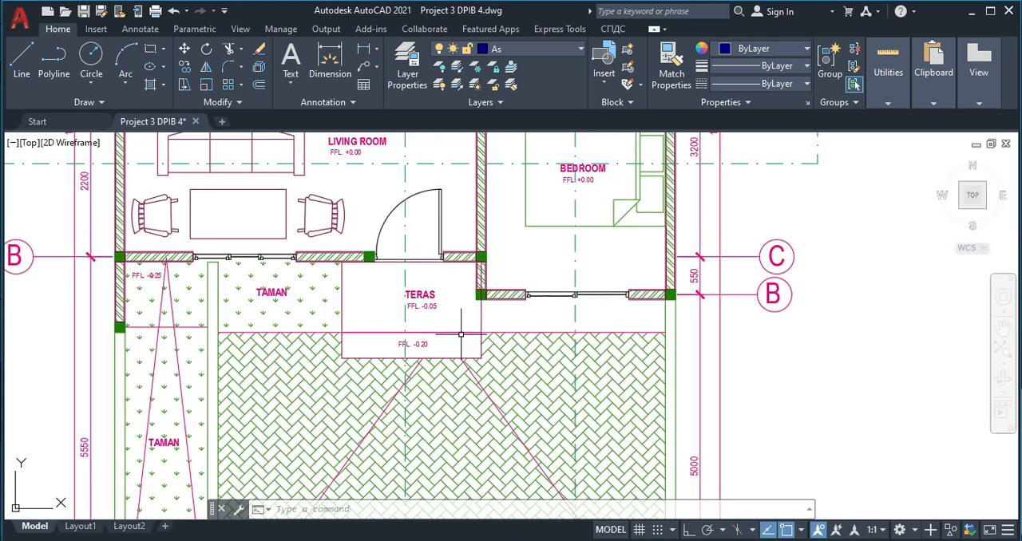
middle_click_drag(431, 364, 432, 364)
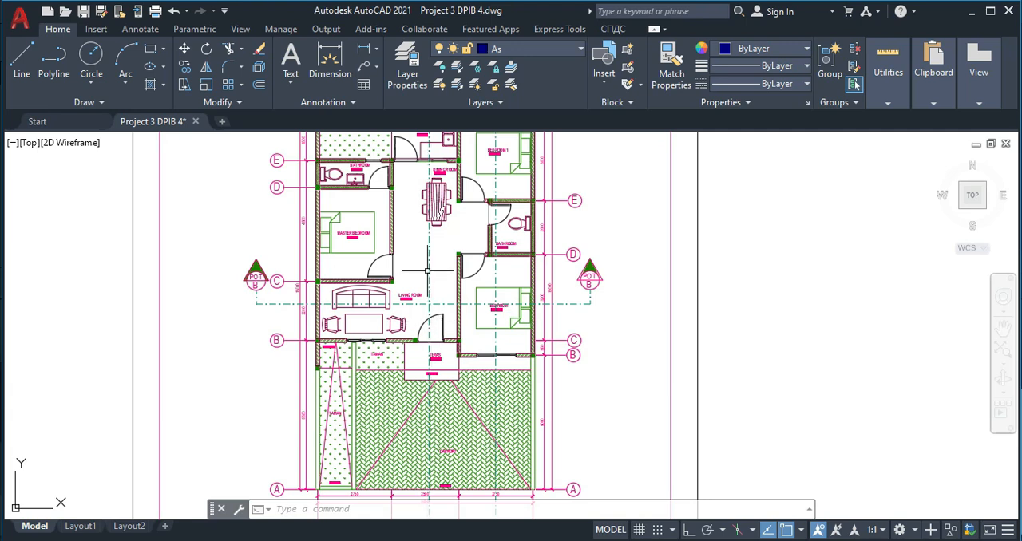
- Draw an 8000 by 15000 rectangle in the empty space beside the floor plan sheet
middle_click_drag(427, 266, 427, 335)
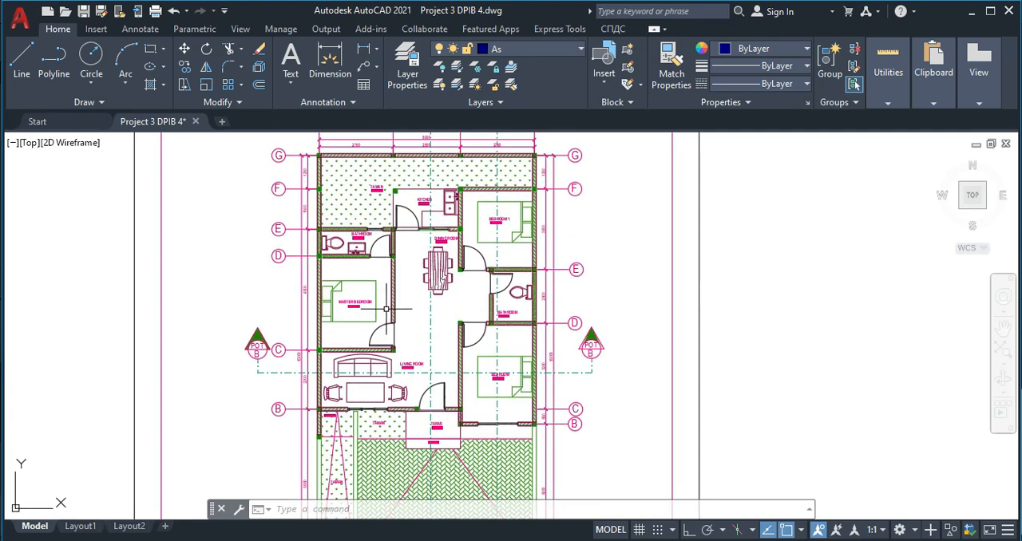
mouse_move(618, 280)
middle_mouse_down()
mouse_move(418, 319)
mouse_move(463, 307)
middle_mouse_up()
scroll(532, 286, "down", 2)
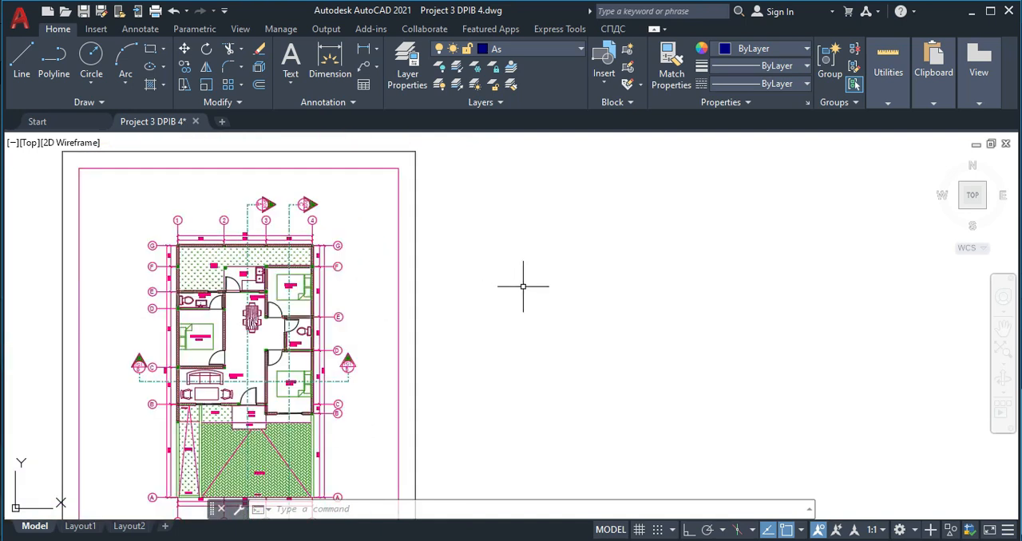
middle_click_drag(523, 286, 459, 290)
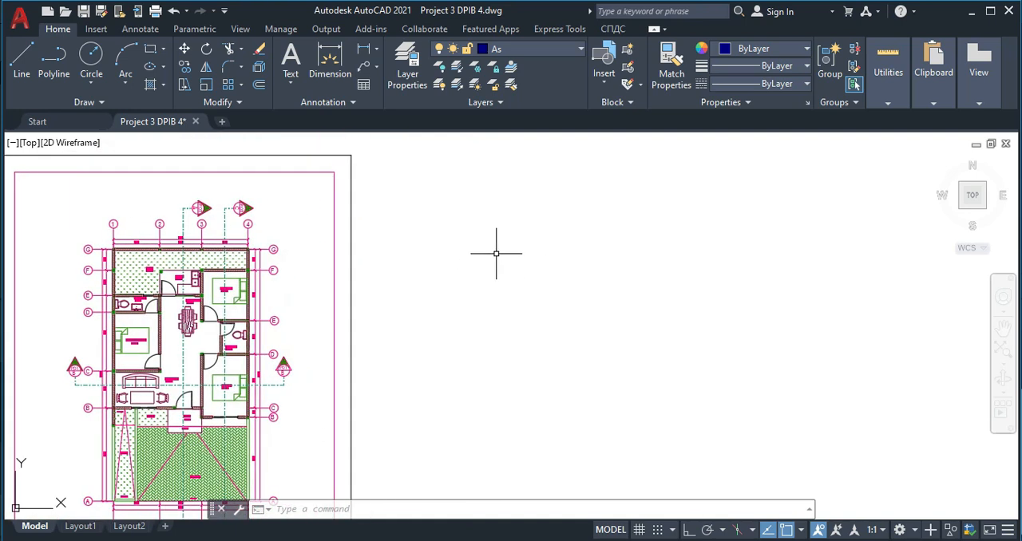
key("Return")
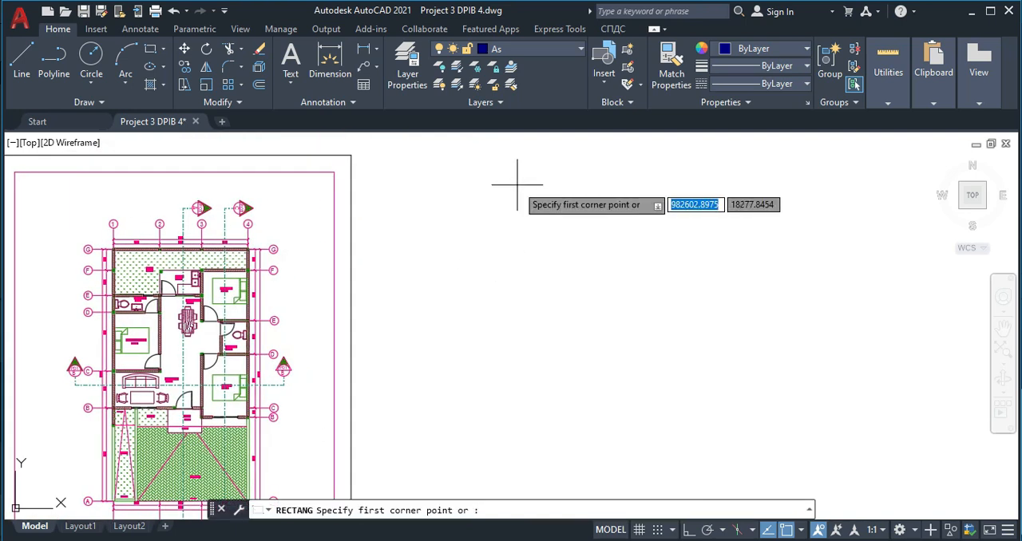
left_click(504, 179)
type("8000")
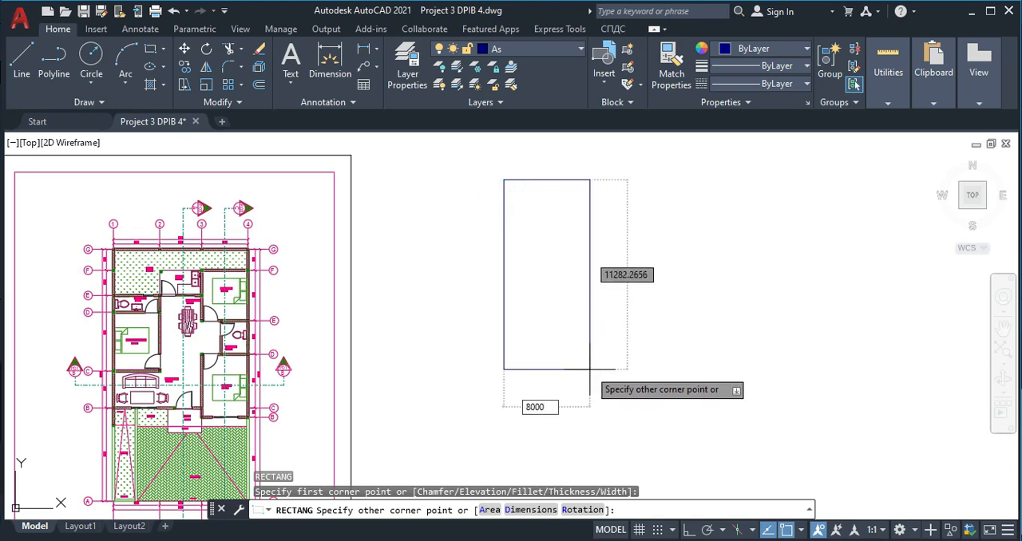
key("Tab")
type("15")
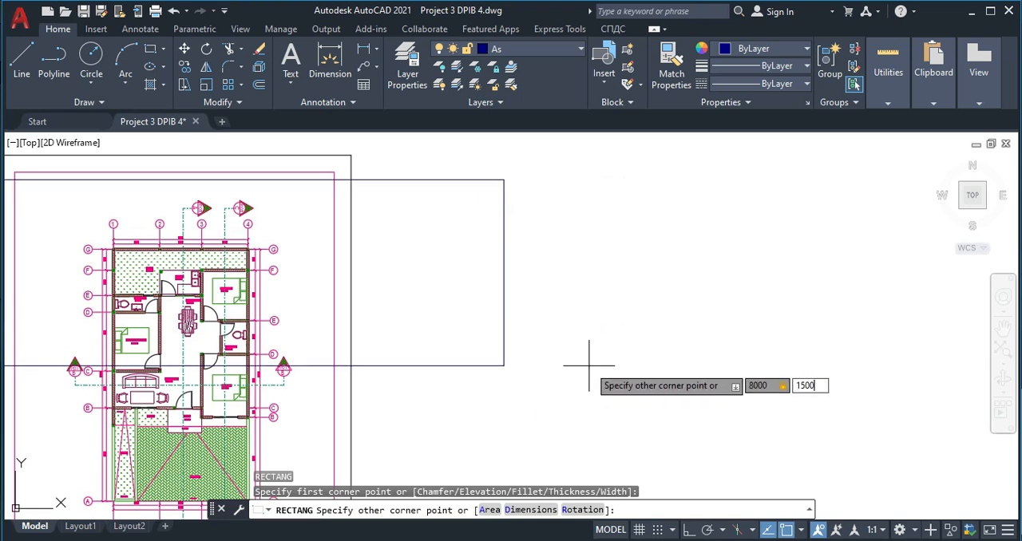
key("Return")
- Move the 8000 by 15000 rectangle down so that it sits level with the floor plan
scroll(591, 361, "down", 5)
left_click(621, 276)
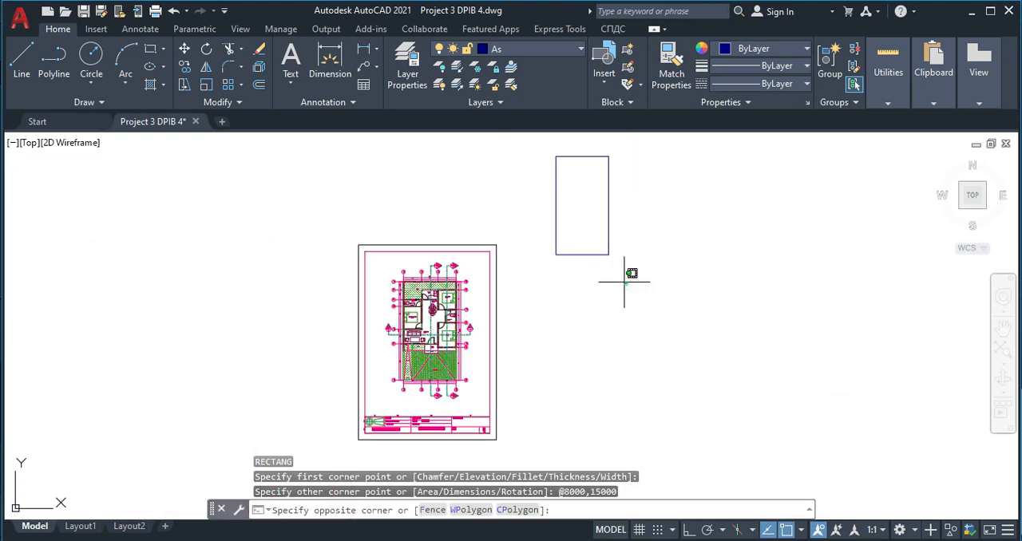
left_click(583, 229)
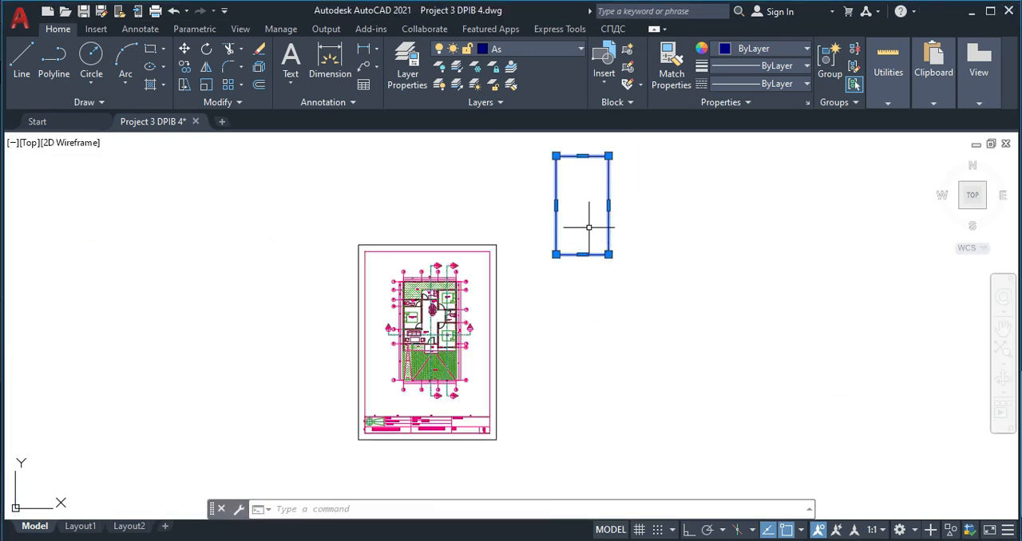
scroll(589, 207, "up", 5)
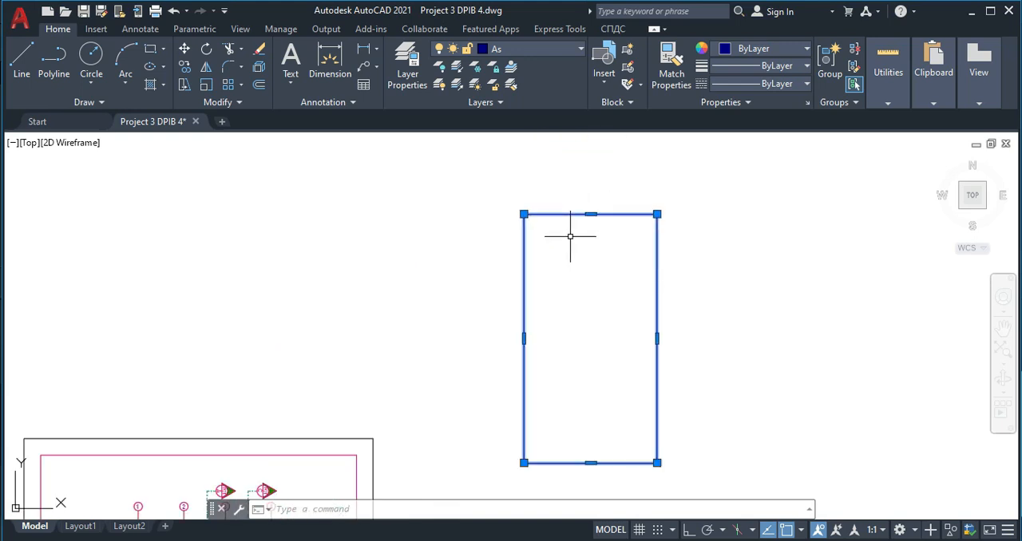
middle_click_drag(579, 249, 582, 218)
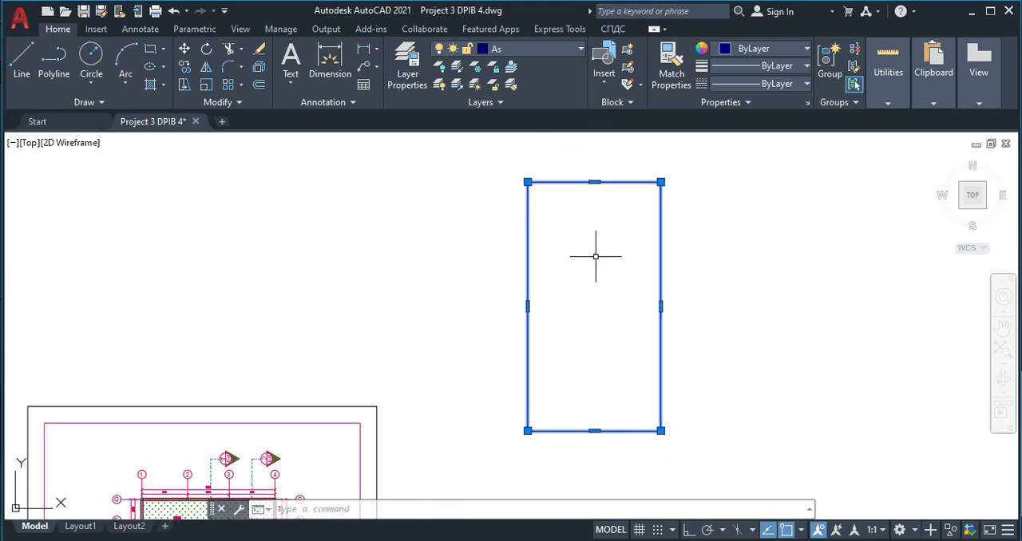
key("Return")
left_click(596, 255)
scroll(591, 288, "down", 3)
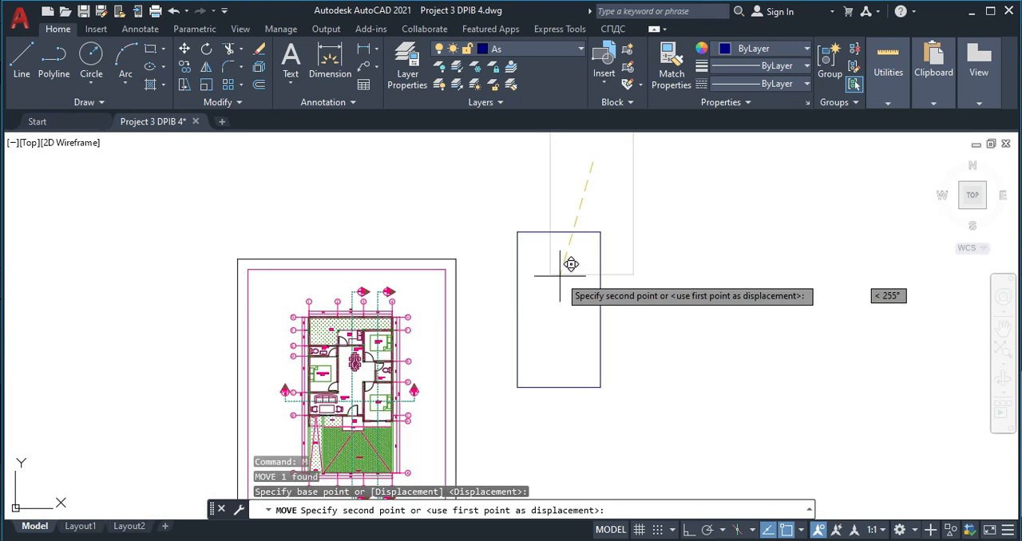
left_click(591, 337)
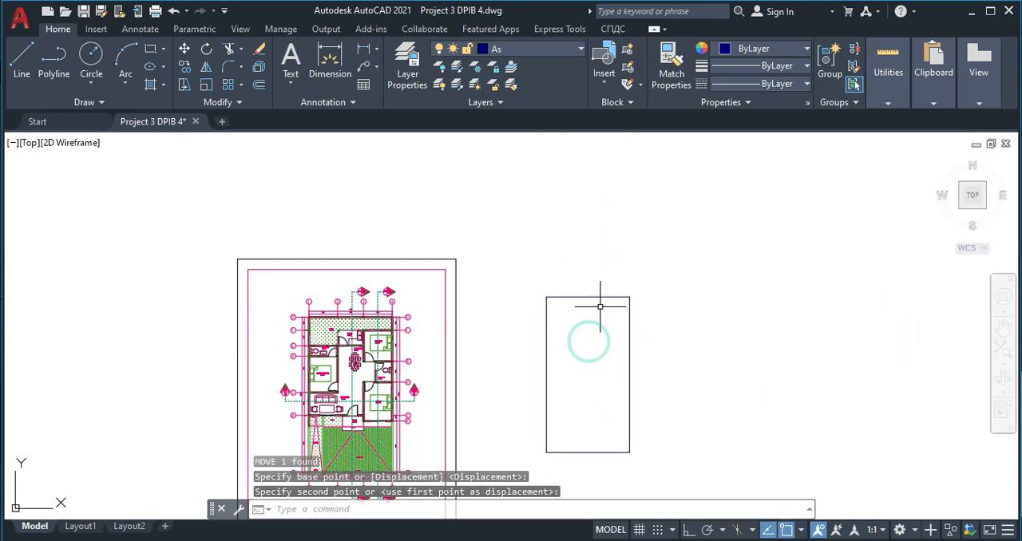
- Explode the large rectangle into separate lines
scroll(594, 339, "up", 2)
middle_click_drag(594, 339, 593, 166)
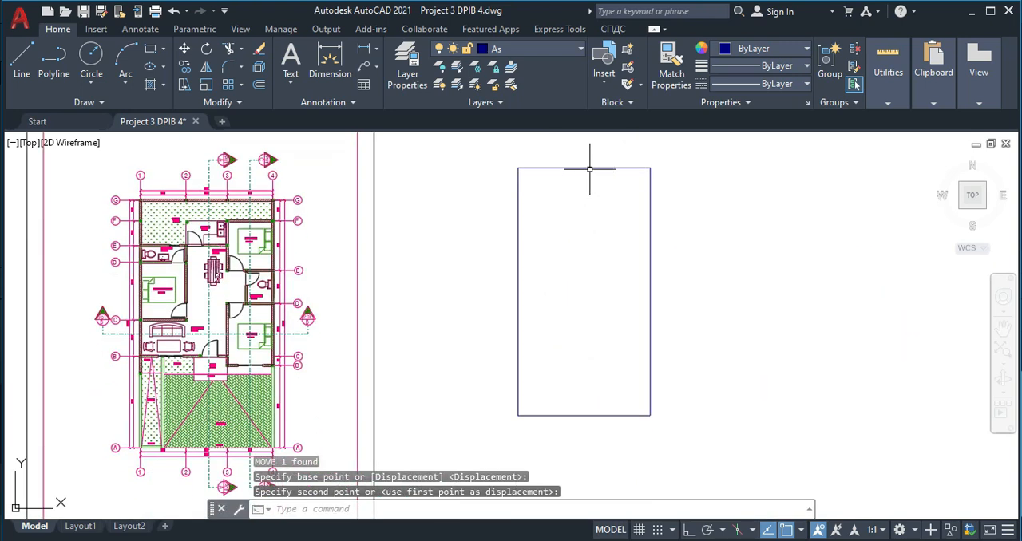
left_click(590, 167)
left_click(587, 166)
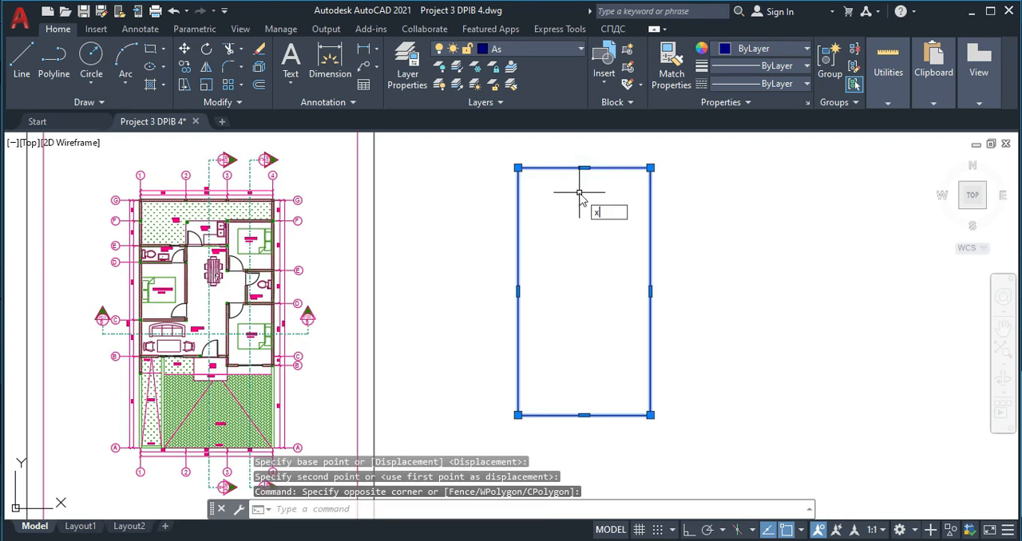
key("Return")
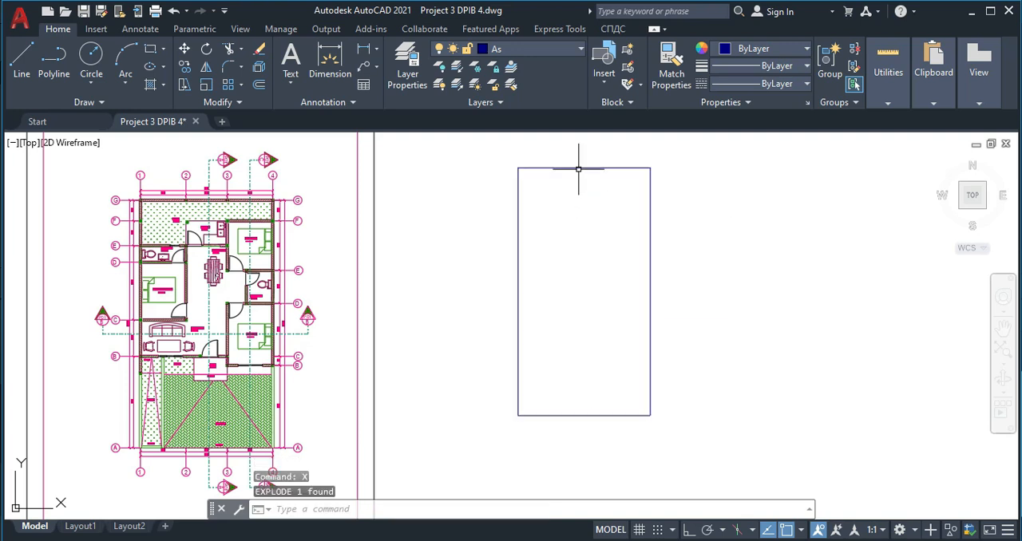
- Offset the top line of the exploded outline 1250 inward, matching the G–F grid spacing
scroll(231, 213, "up", 4)
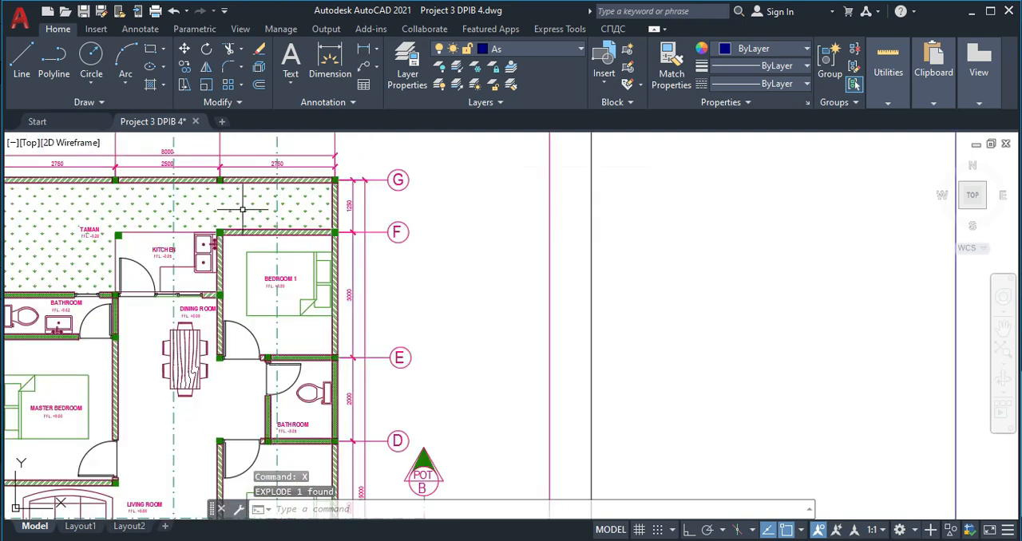
scroll(336, 196, "up", 2)
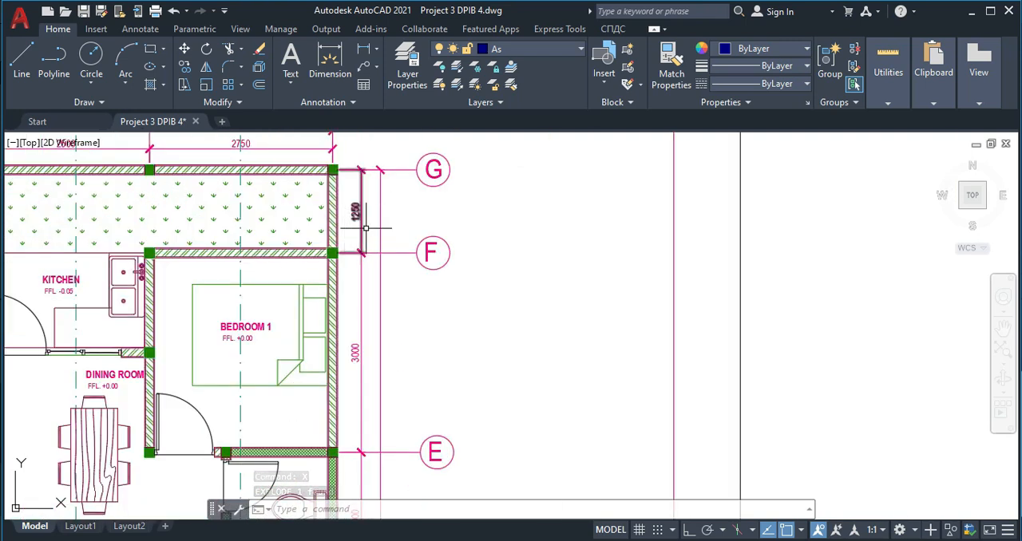
scroll(357, 222, "down", 4)
scroll(527, 226, "up", 4)
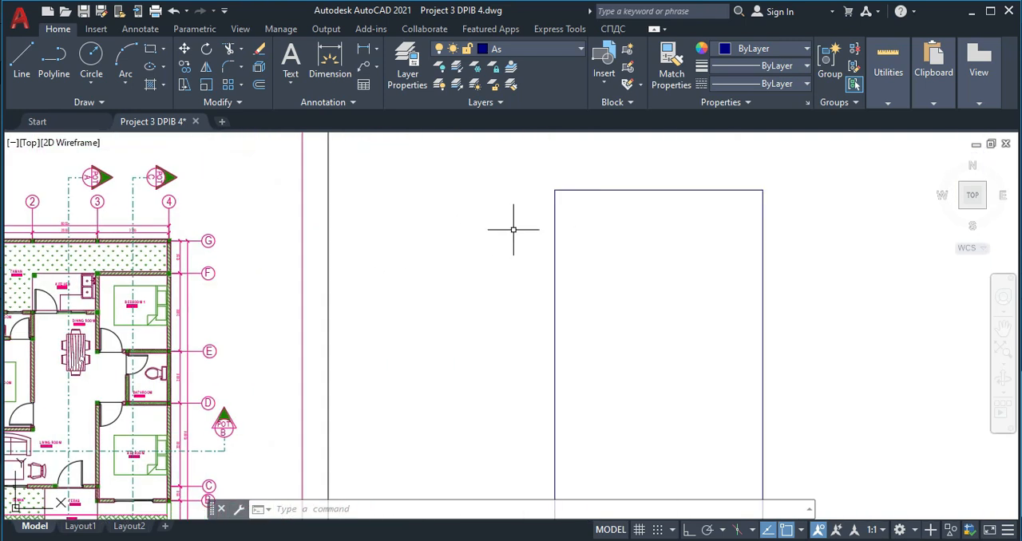
key("Return")
type("12")
key("Return")
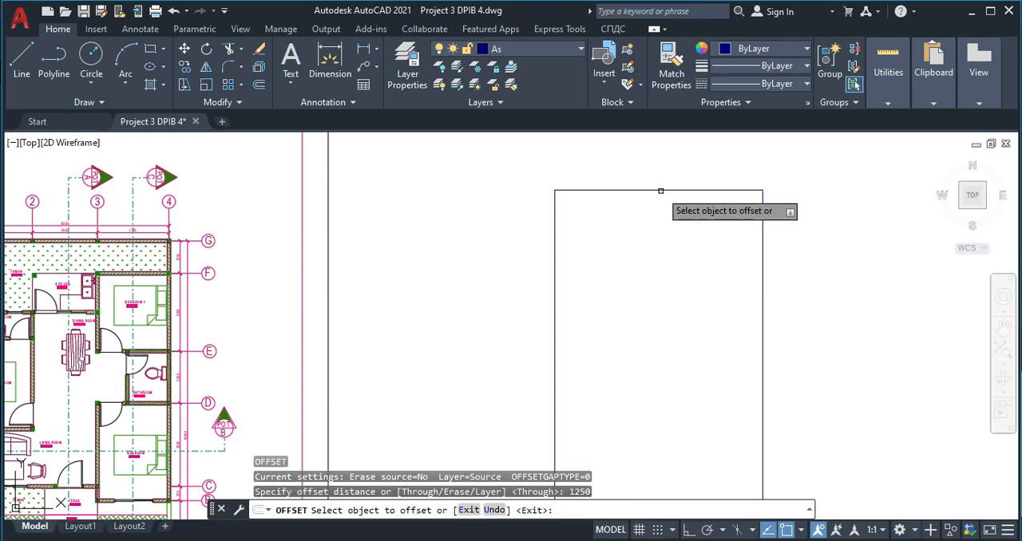
left_click(662, 190)
left_click(652, 253)
key("Escape")
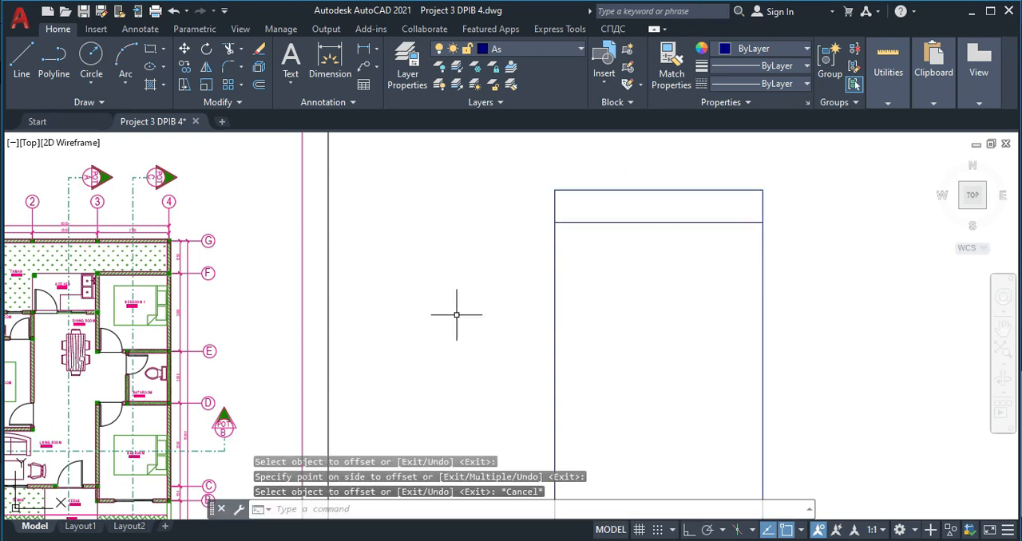
- Draw a 2750 by 3000 rectangle for Bedroom 1 to the right of the house outline
middle_click_drag(222, 310, 458, 237)
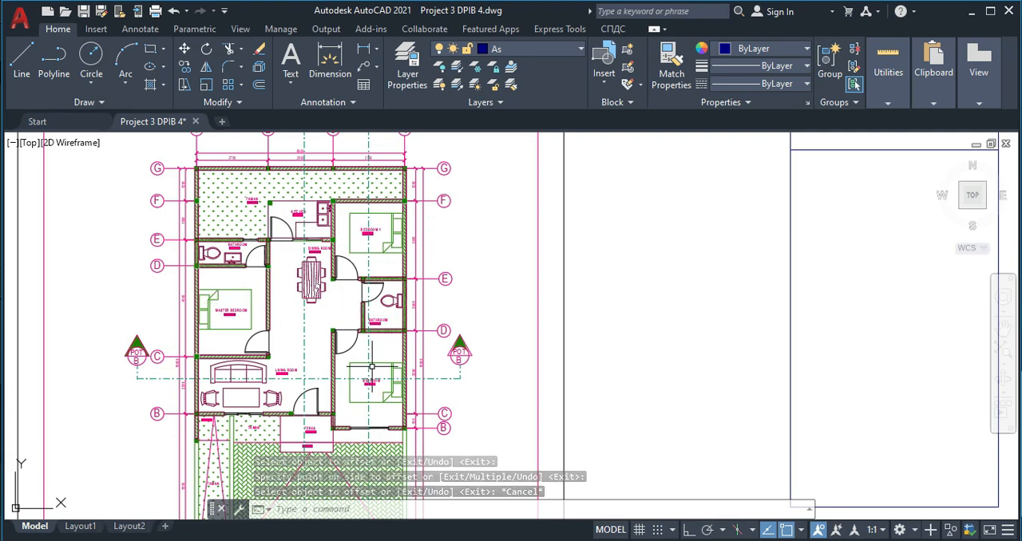
scroll(381, 221, "up", 2)
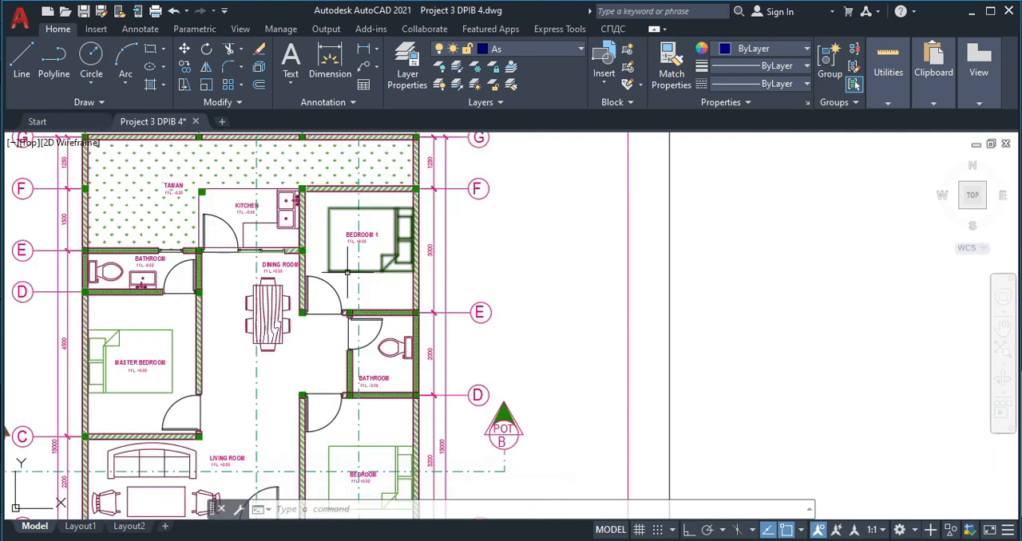
scroll(381, 221, "up", 2)
middle_click_drag(397, 217, 393, 280)
middle_click_drag(397, 182, 397, 310)
middle_click_drag(480, 440, 467, 354)
scroll(573, 358, "down", 2)
middle_click_drag(641, 355, 304, 343)
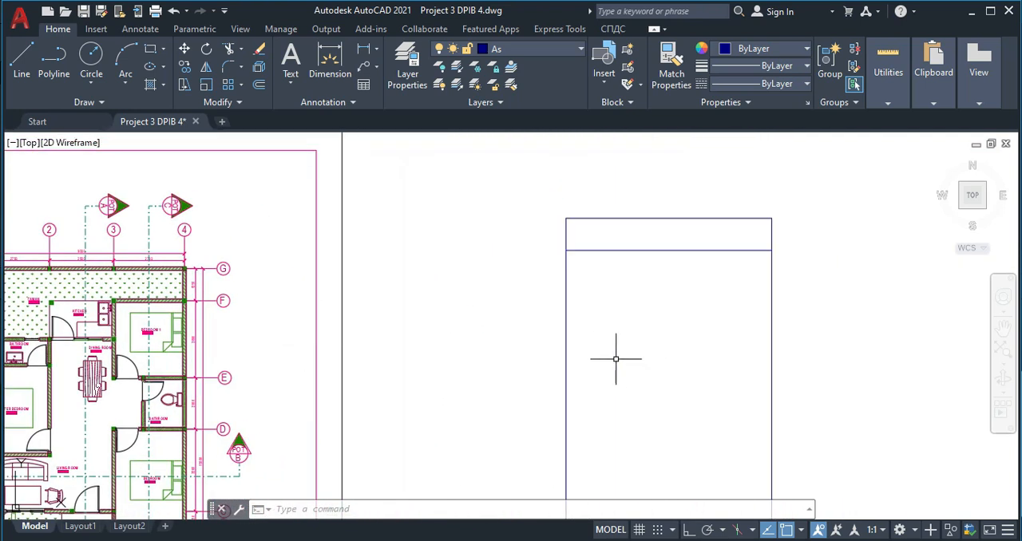
key("Return")
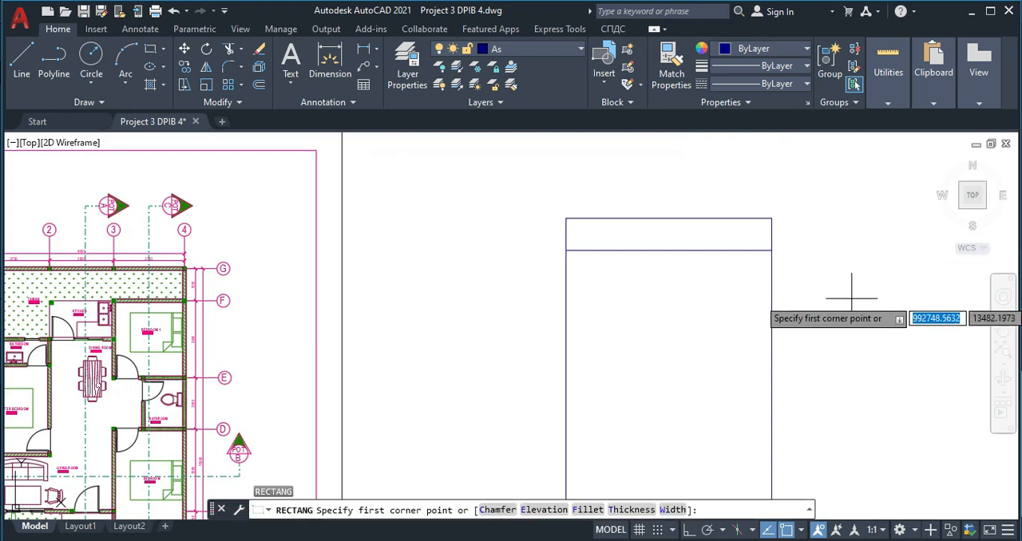
left_click(809, 273)
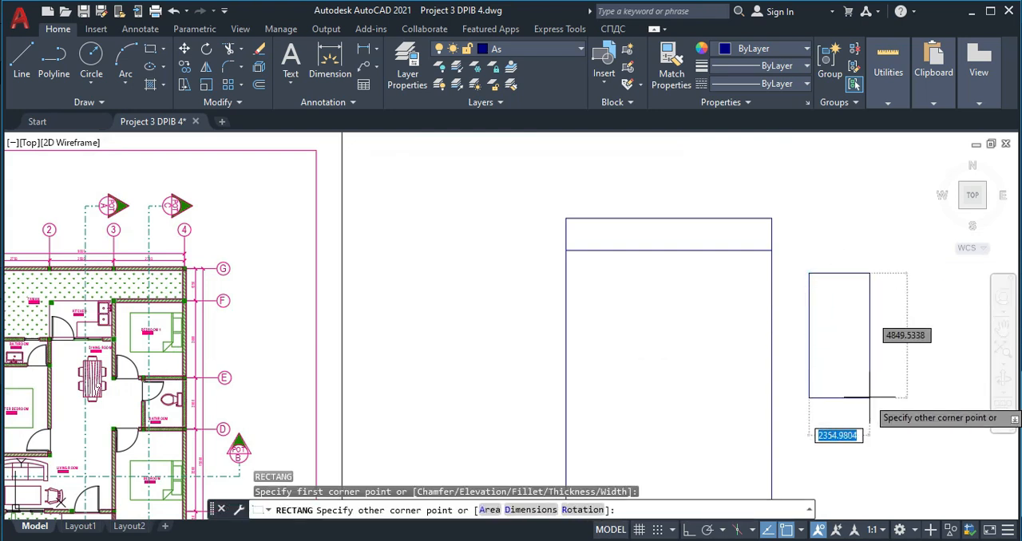
type("27")
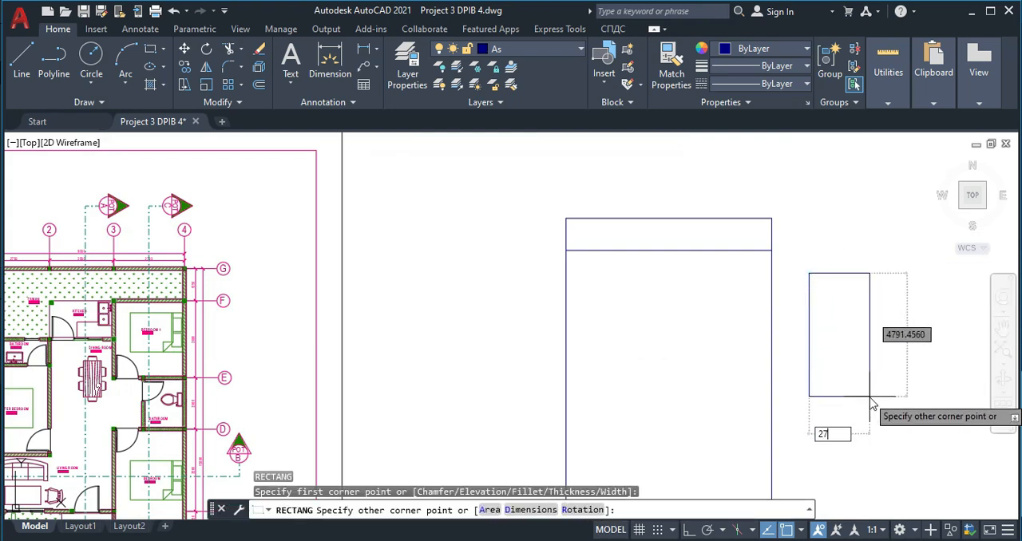
type("50")
key("Tab")
type("300")
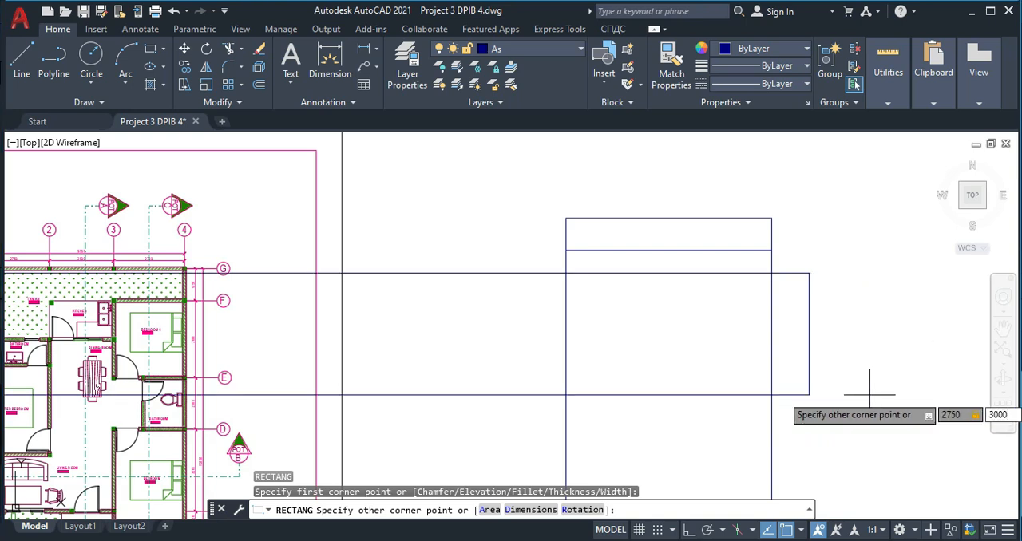
key("Return")
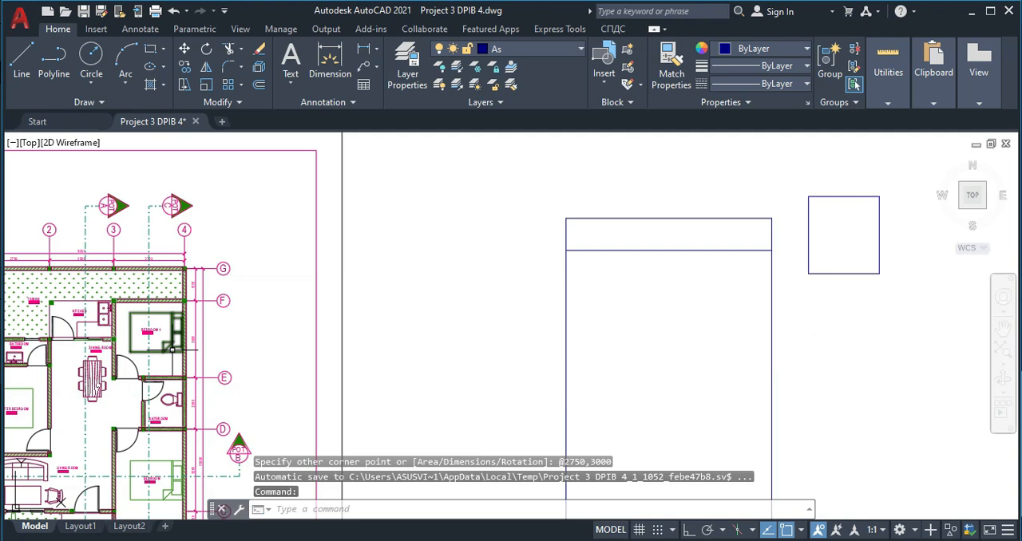
- Draw a 2500 by 1500 rectangle for the kitchen just below the bedroom rectangle
scroll(44, 324, "up", 6)
scroll(631, 389, "down", 3)
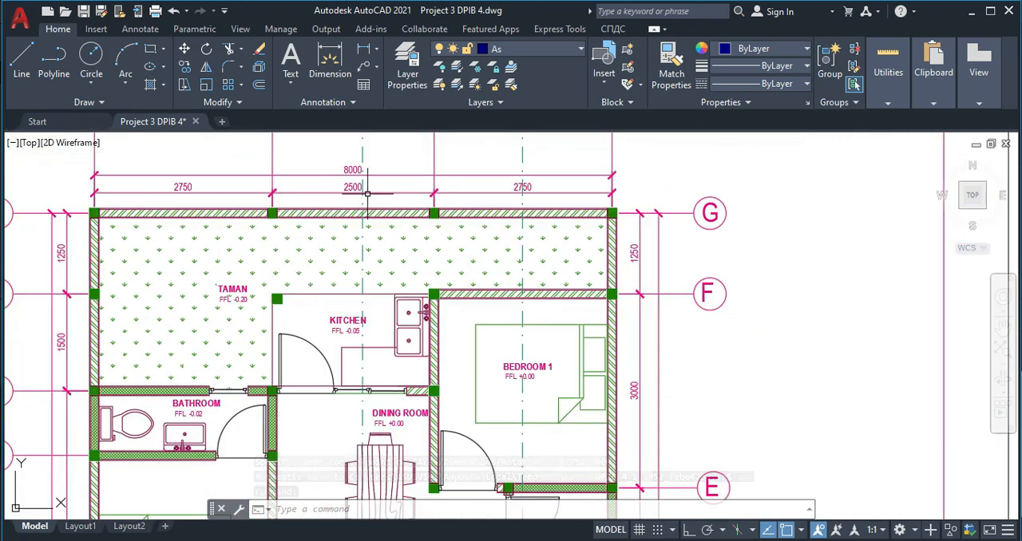
scroll(522, 399, "down", 3)
scroll(547, 347, "up", 5)
type("c")
key("Return")
left_click(494, 339)
type("2500")
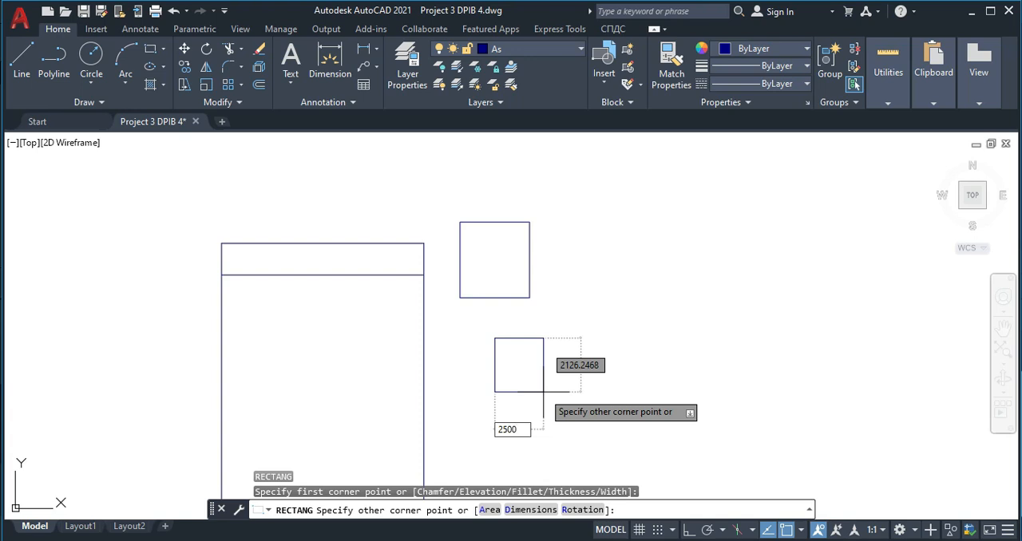
key("Tab")
type("1")
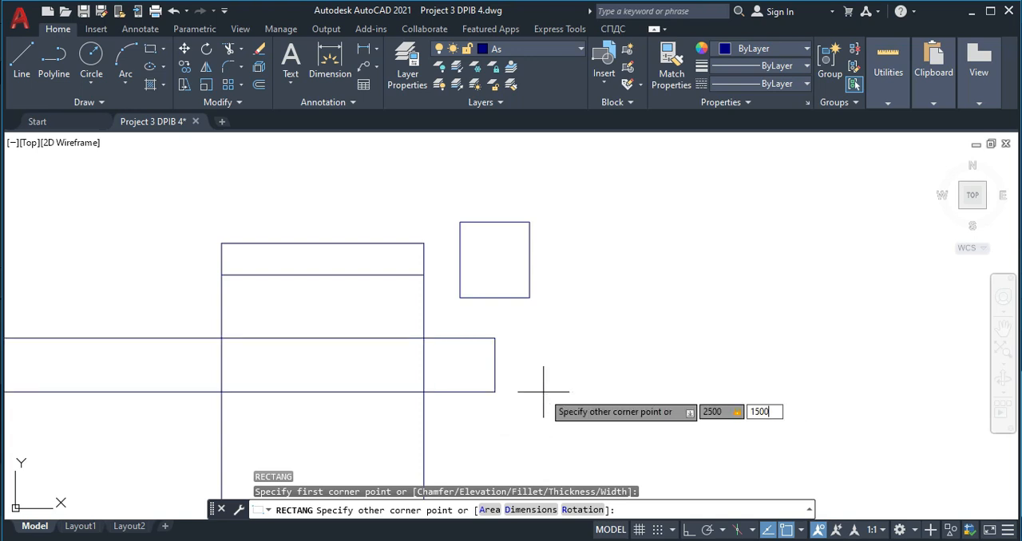
key("Return")
- Measure the width of the bathroom below Bedroom 1 between its column centres along grid D
scroll(200, 392, "down", 4)
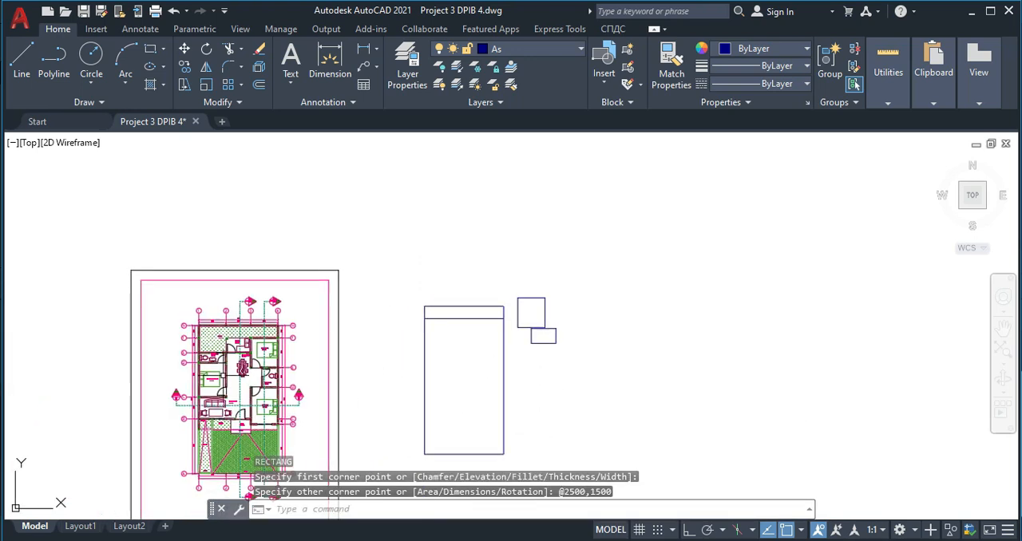
scroll(220, 365, "up", 4)
scroll(399, 376, "up", 4)
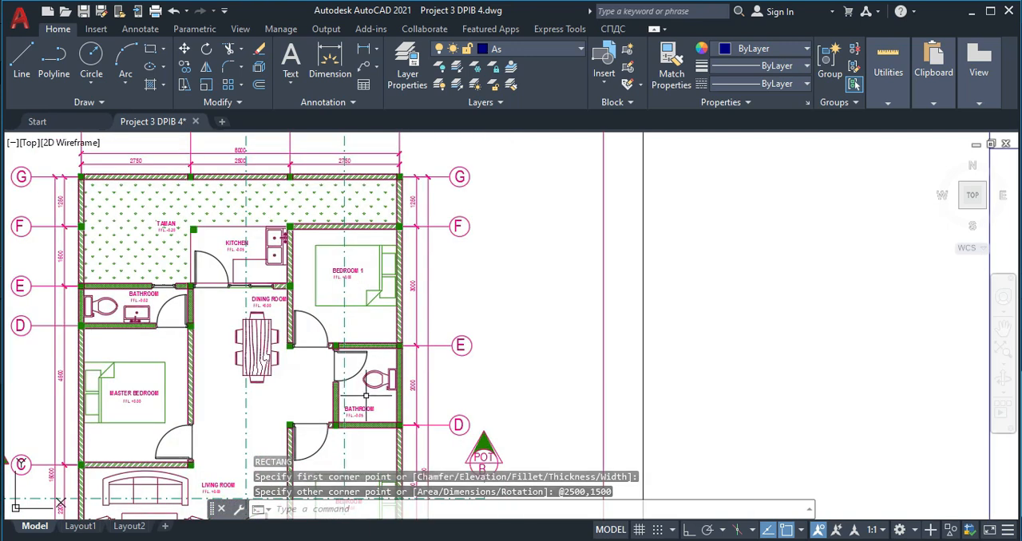
middle_click_drag(394, 391, 382, 374)
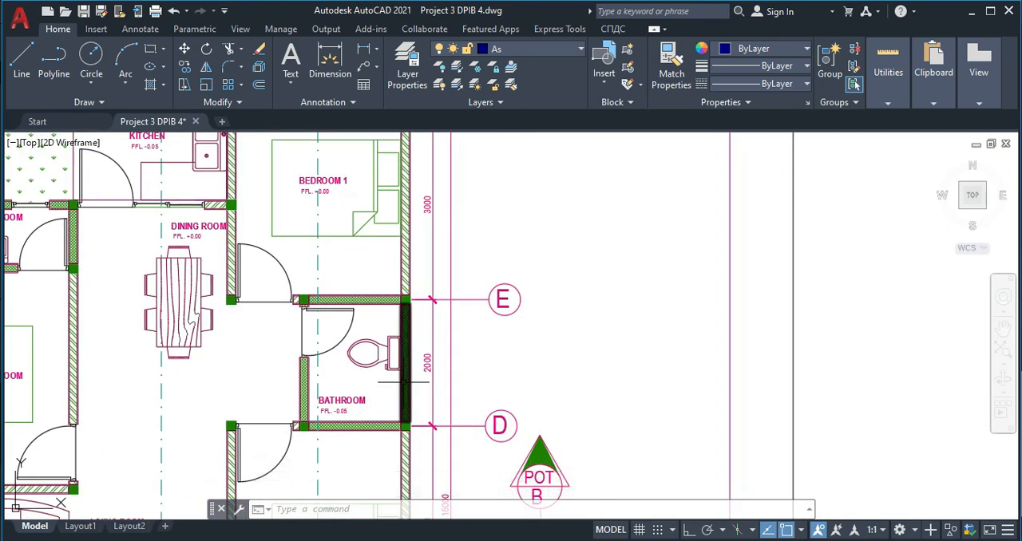
scroll(417, 376, "down", 3)
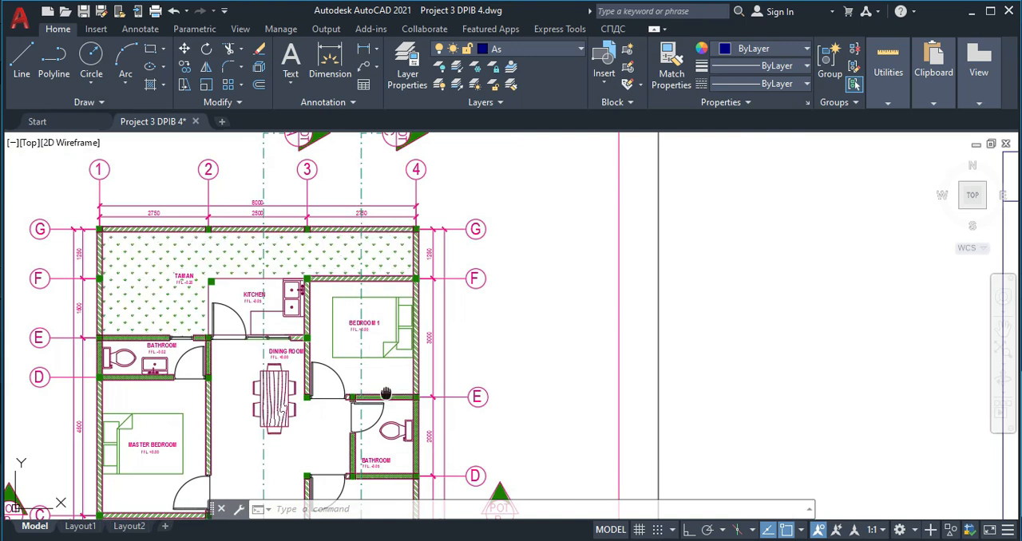
middle_click_drag(375, 394, 374, 262)
scroll(356, 353, "up", 4)
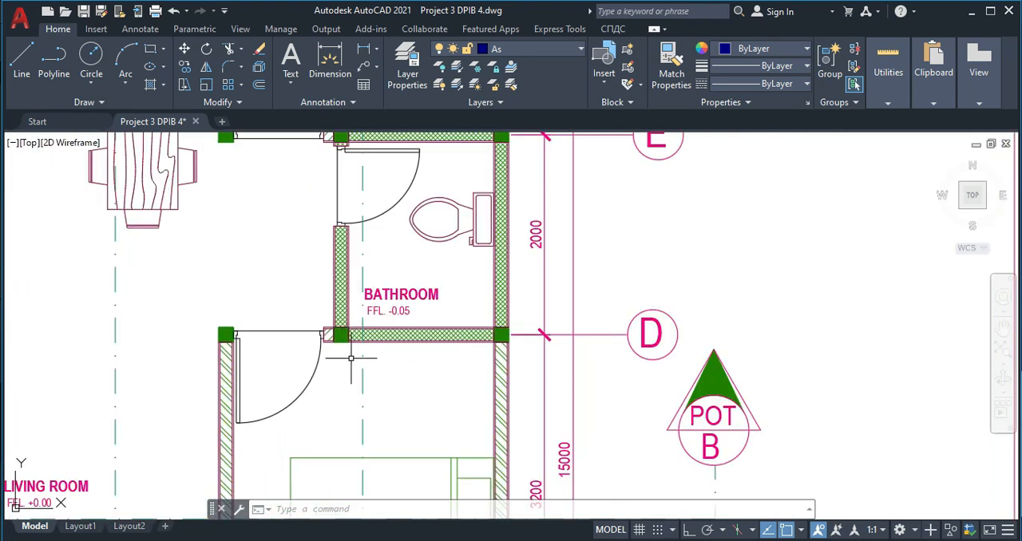
key("Return")
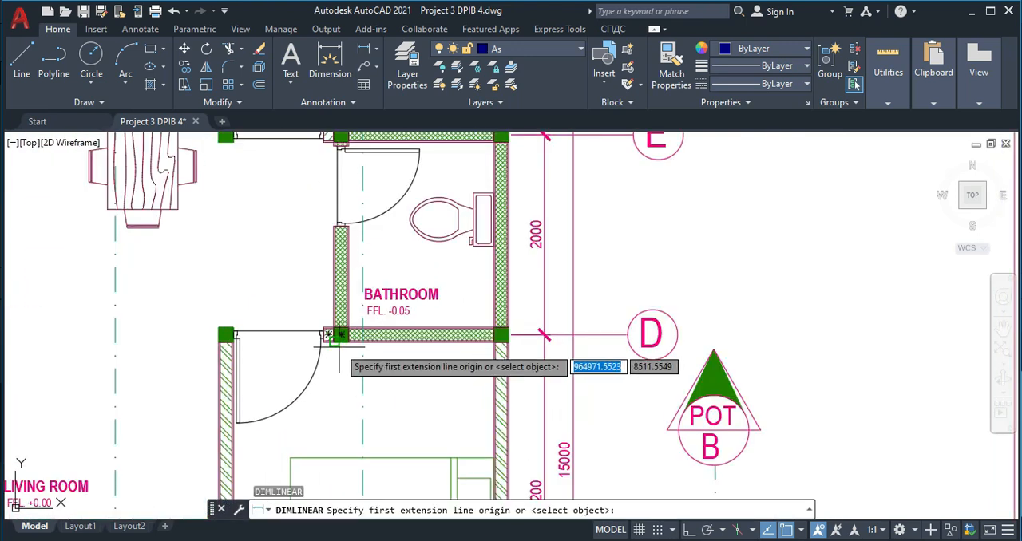
scroll(338, 352, "up", 2)
left_click(339, 326)
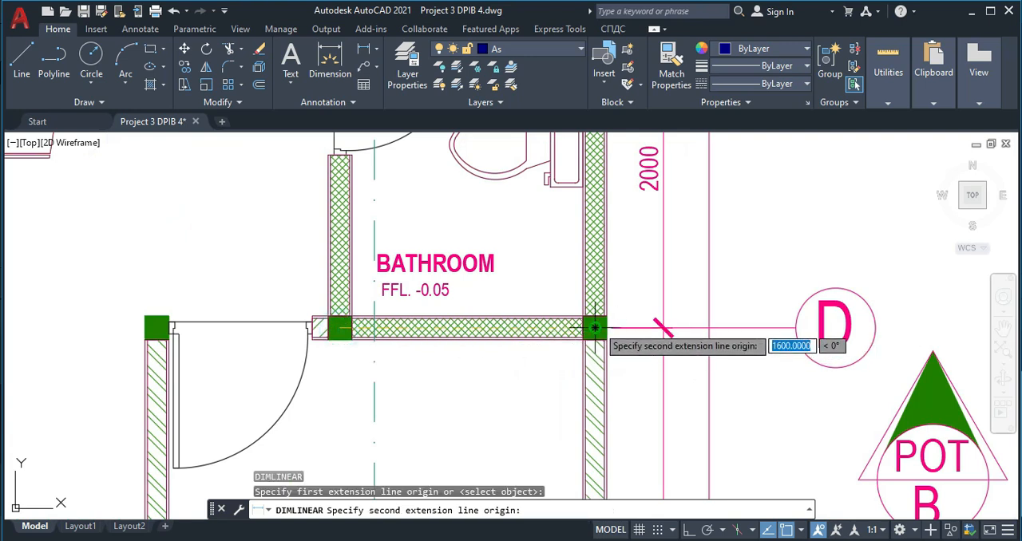
key("Escape")
scroll(660, 338, "down", 5)
scroll(669, 369, "down", 6)
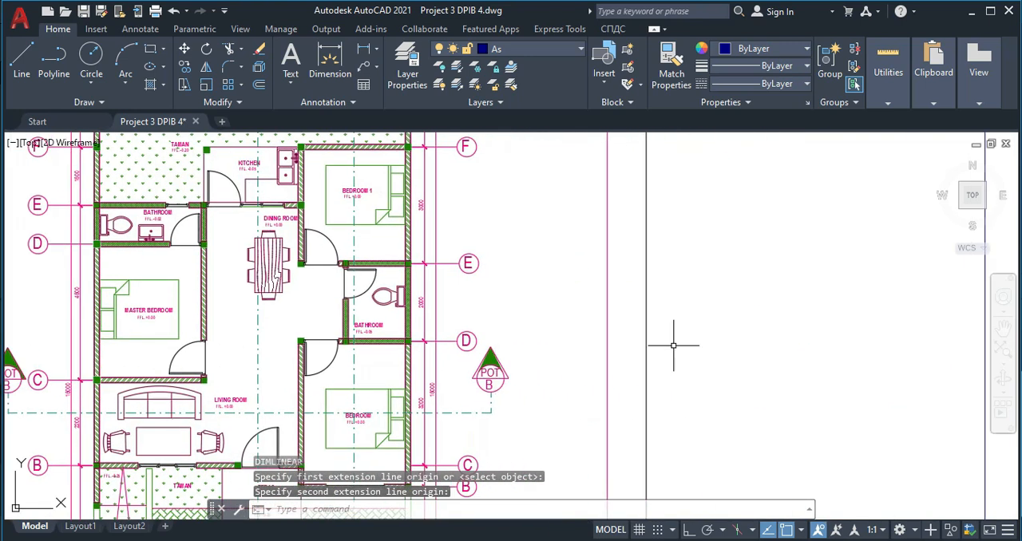
- Draw a 1600 by 2000 rectangle for the bathroom below Bedroom 1, placing it below and right of the kitchen rectangle
type("rec")
key("Return")
left_click(563, 391)
type("1")
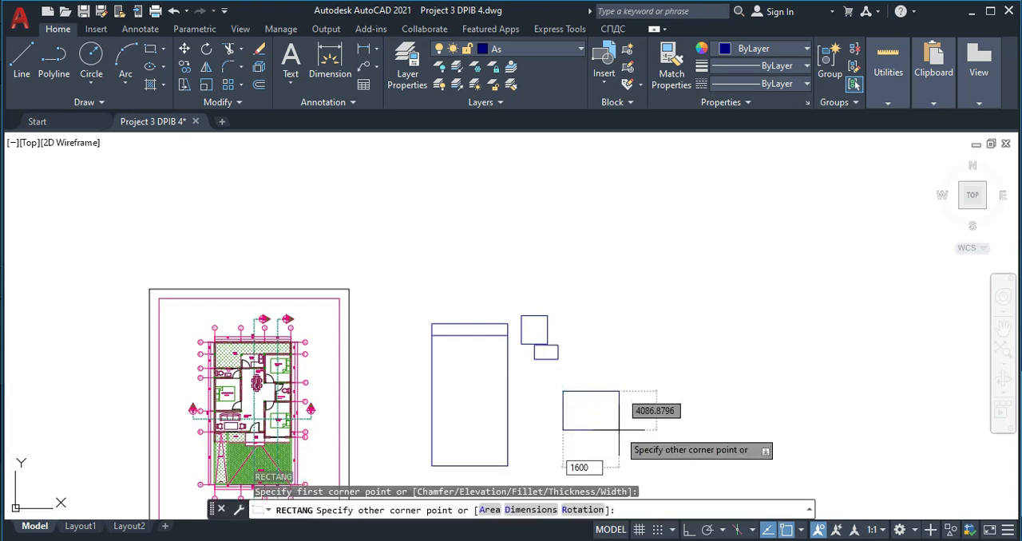
type("600")
key("Tab")
type("2")
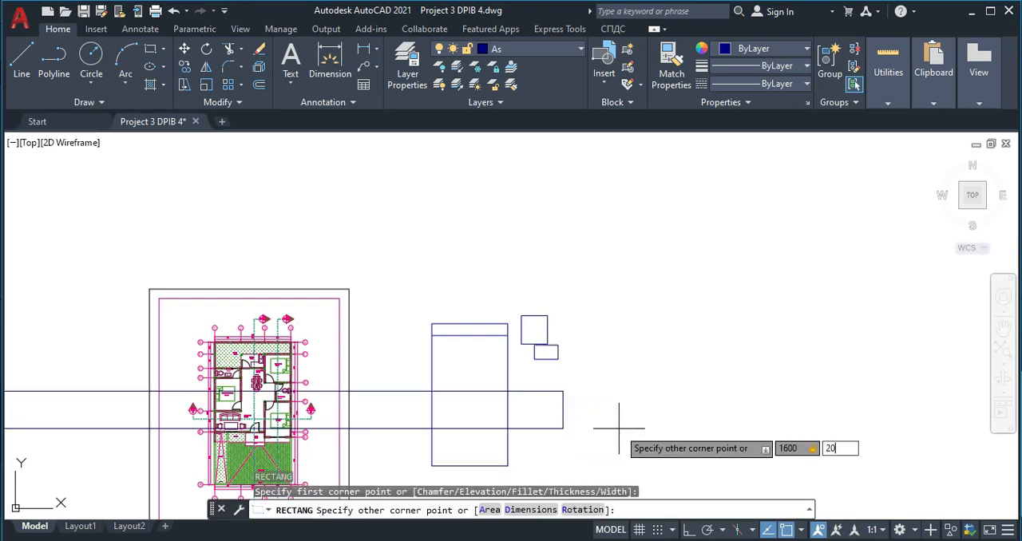
type("000")
key("Return")
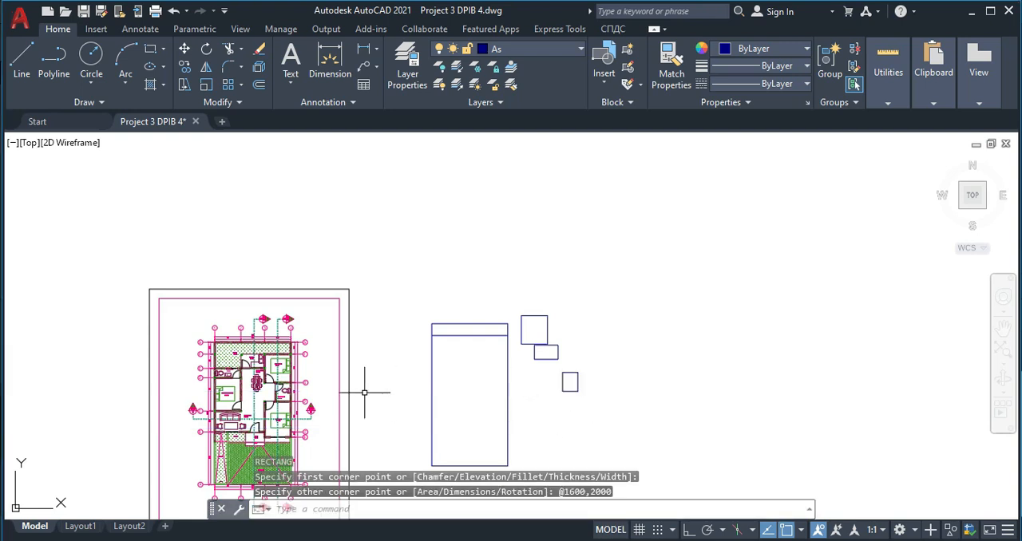
- Draw a 2750 by 1000 rectangle for the master bedroom's bathroom, between the house outline and the 1600 by 2000 rectangle
scroll(218, 388, "up", 6)
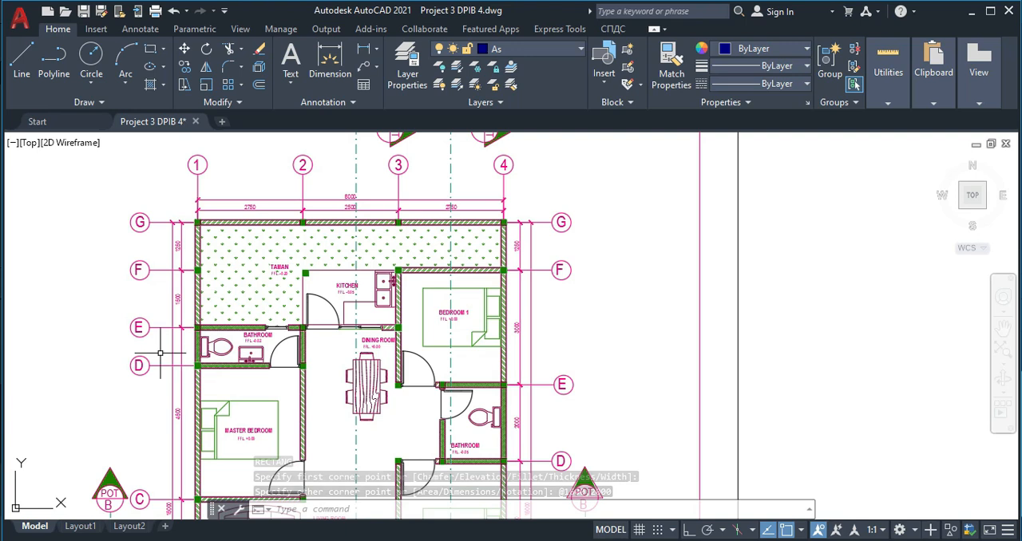
scroll(195, 344, "up", 2)
middle_click_drag(196, 344, 198, 404)
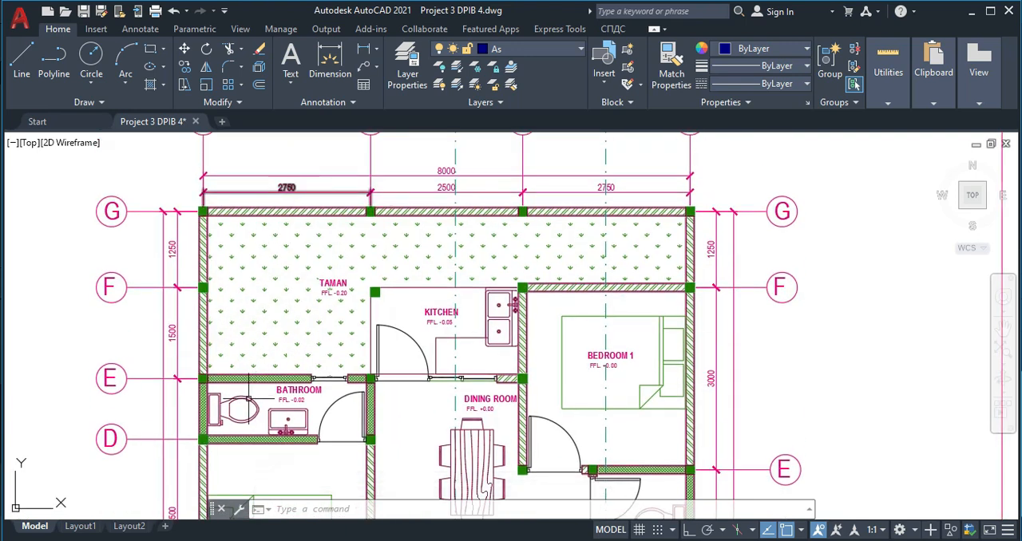
scroll(176, 389, "up", 2)
scroll(300, 423, "down", 4)
middle_click_drag(445, 387, 289, 375)
middle_click_drag(699, 395, 292, 370)
middle_click_drag(574, 349, 110, 320)
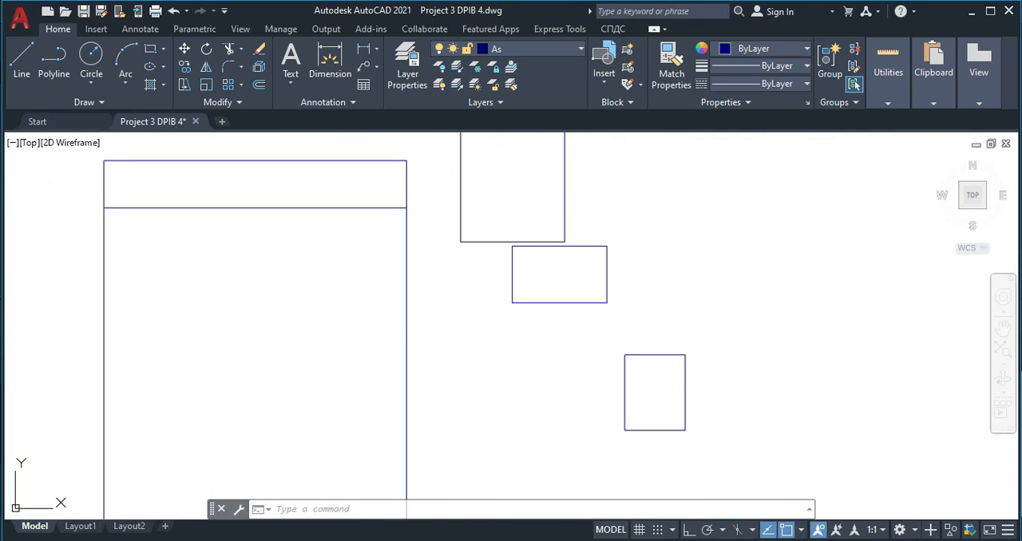
key("space")
left_click(454, 364)
type("2")
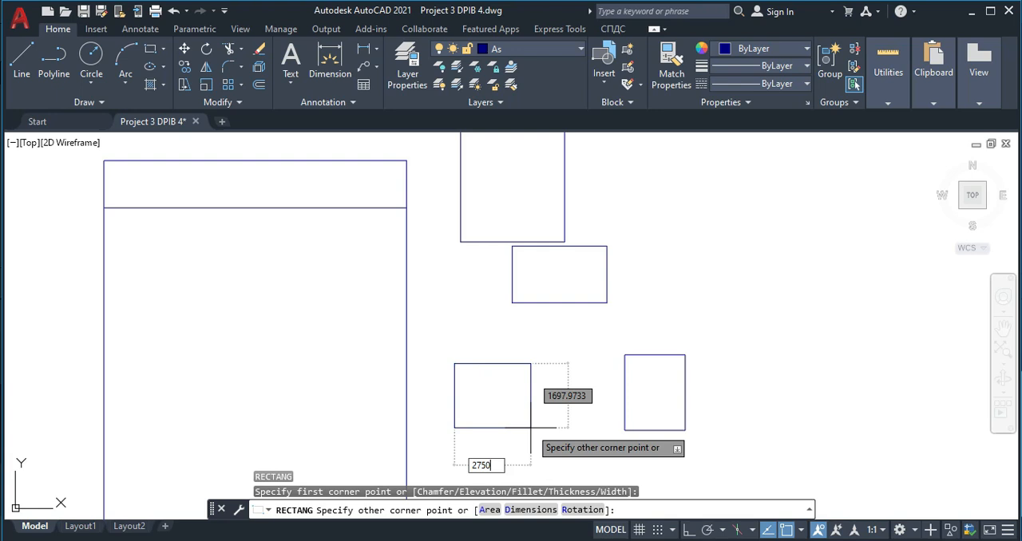
type("750")
key("Tab")
type("1")
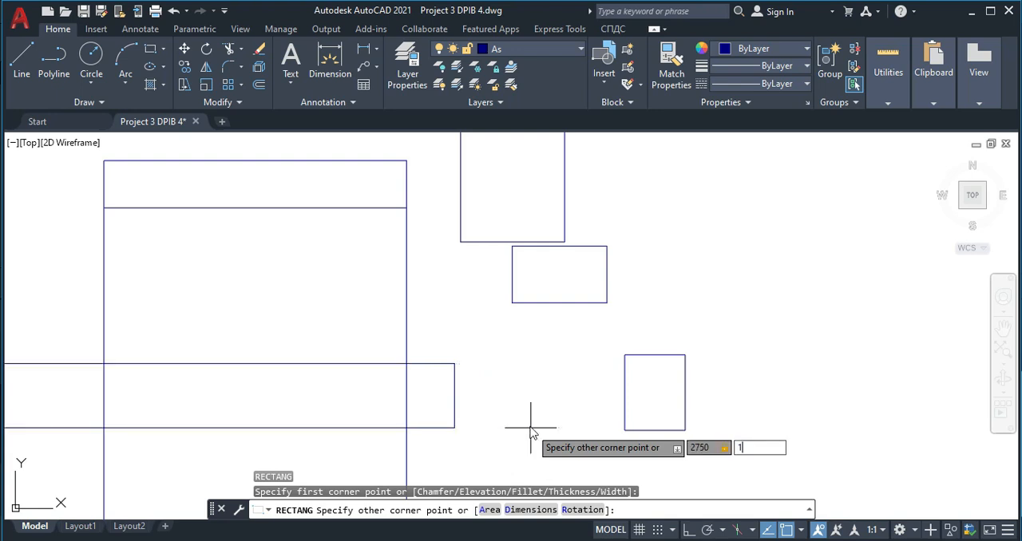
type("000")
key("Return")
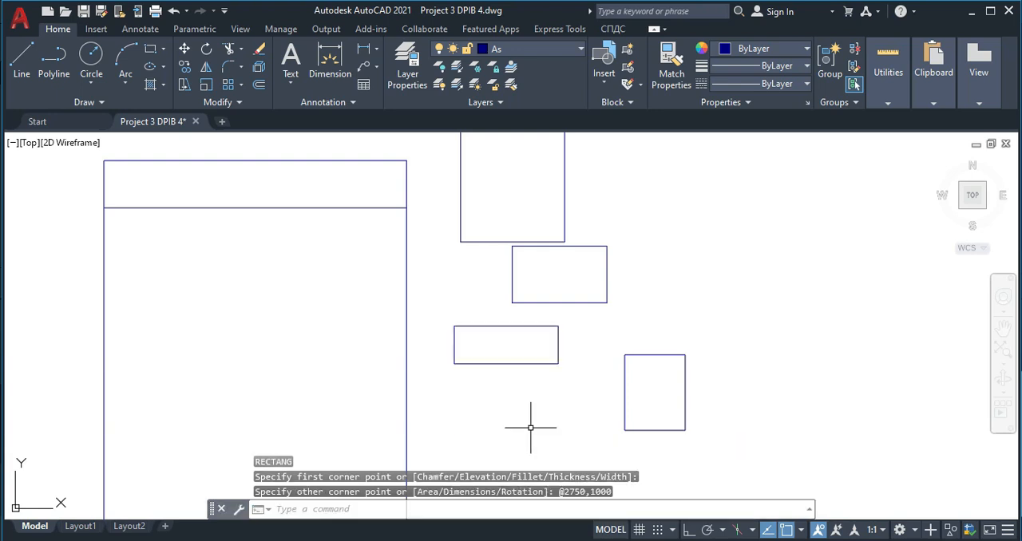
- Draw a 2750 by 3500 rectangle for the master bedroom below the other room rectangles, outside the house outline
scroll(343, 391, "down", 6)
scroll(209, 361, "up", 6)
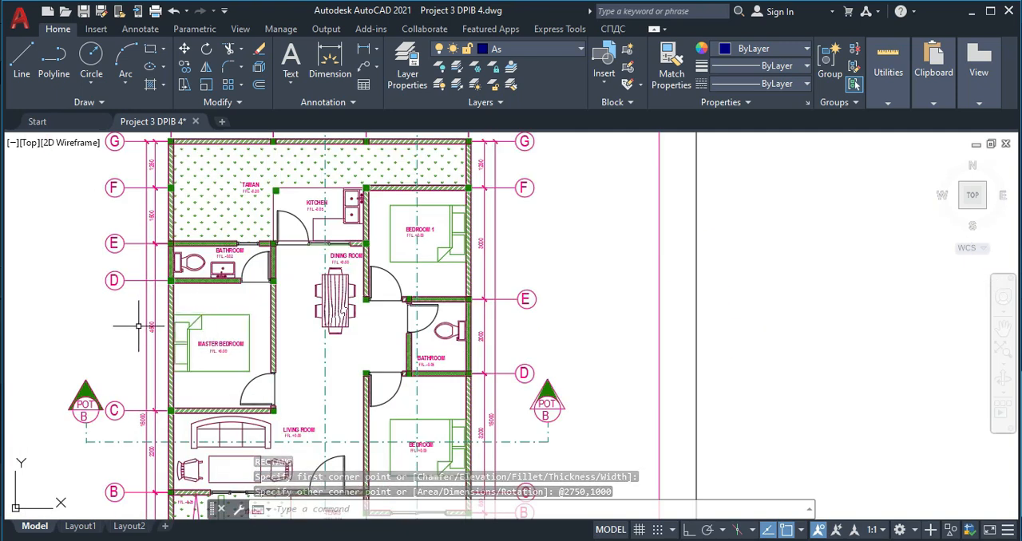
scroll(152, 317, "up", 2)
middle_click_drag(165, 318, 169, 254)
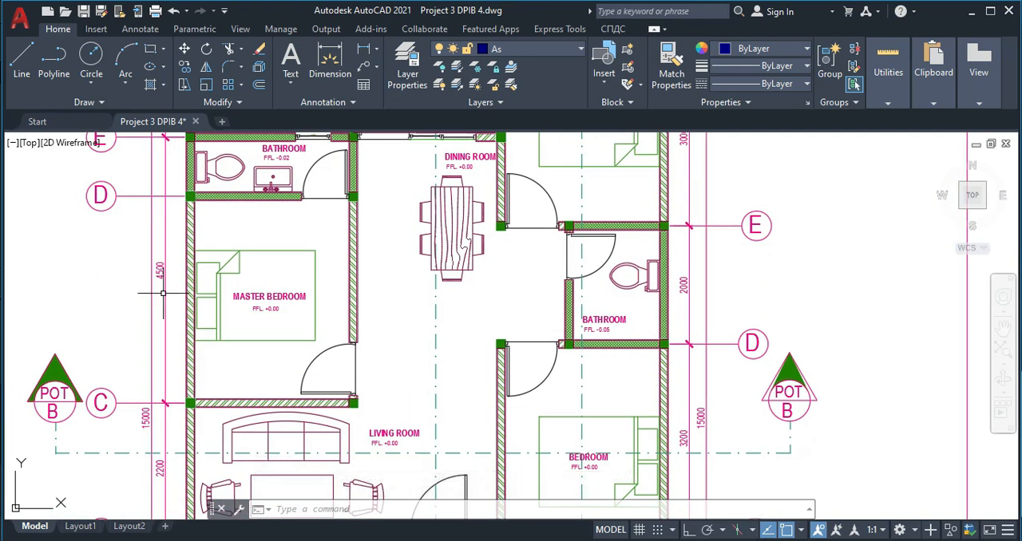
middle_click_drag(163, 295, 163, 331)
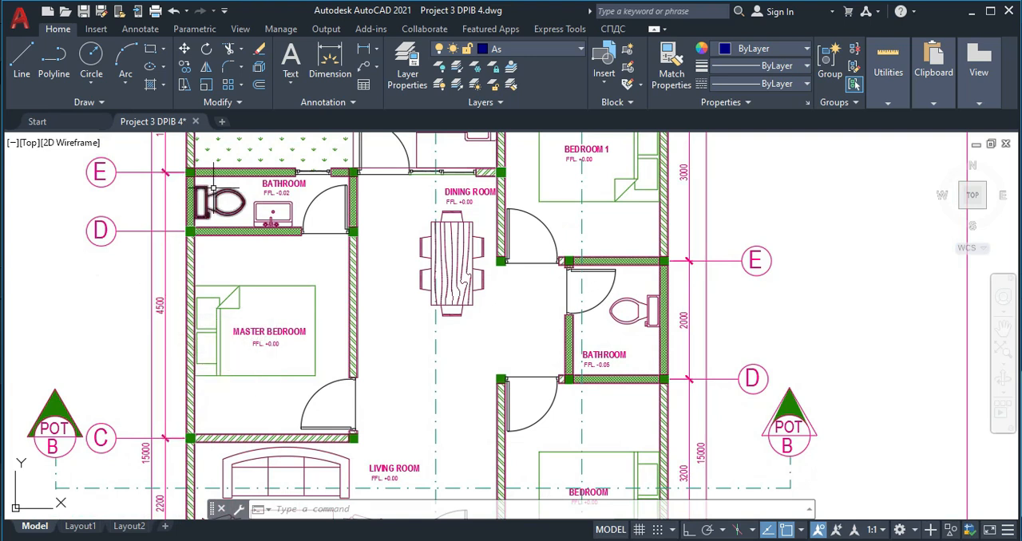
scroll(199, 311, "down", 2)
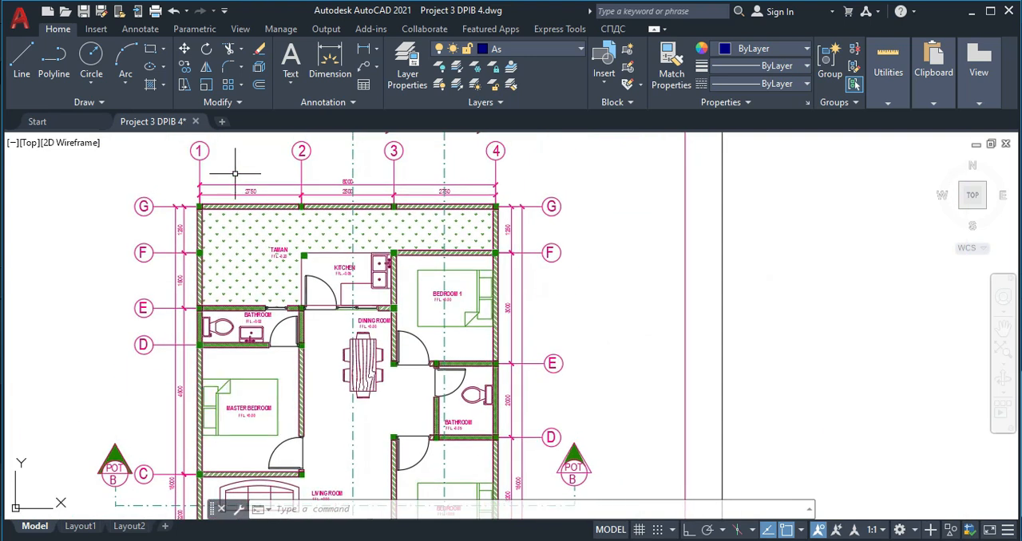
scroll(242, 192, "up", 2)
middle_click_drag(836, 444, 425, 367)
scroll(428, 367, "down", 4)
middle_click_drag(493, 374, 165, 312)
middle_click_drag(512, 424, 388, 348)
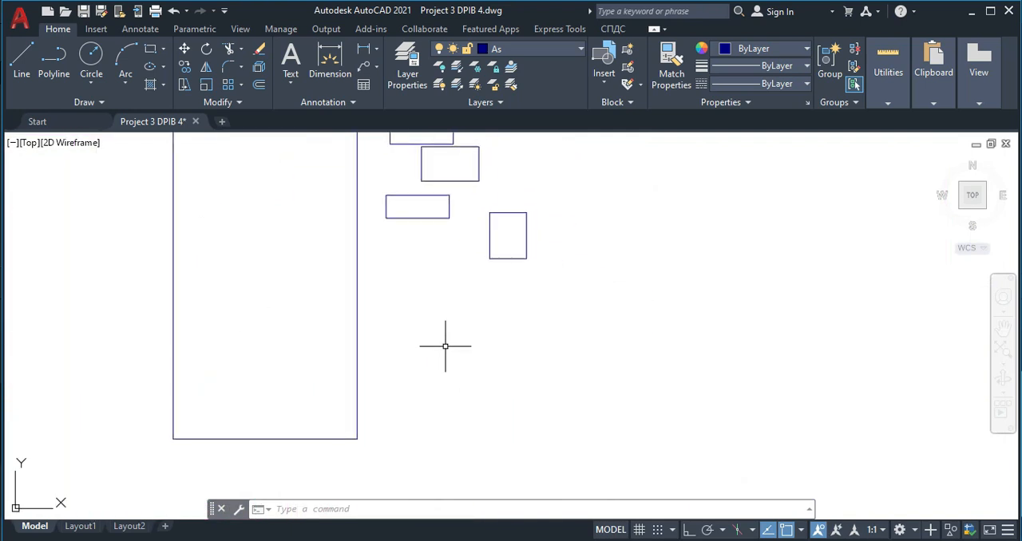
key("Return")
left_click(441, 335)
type("2750")
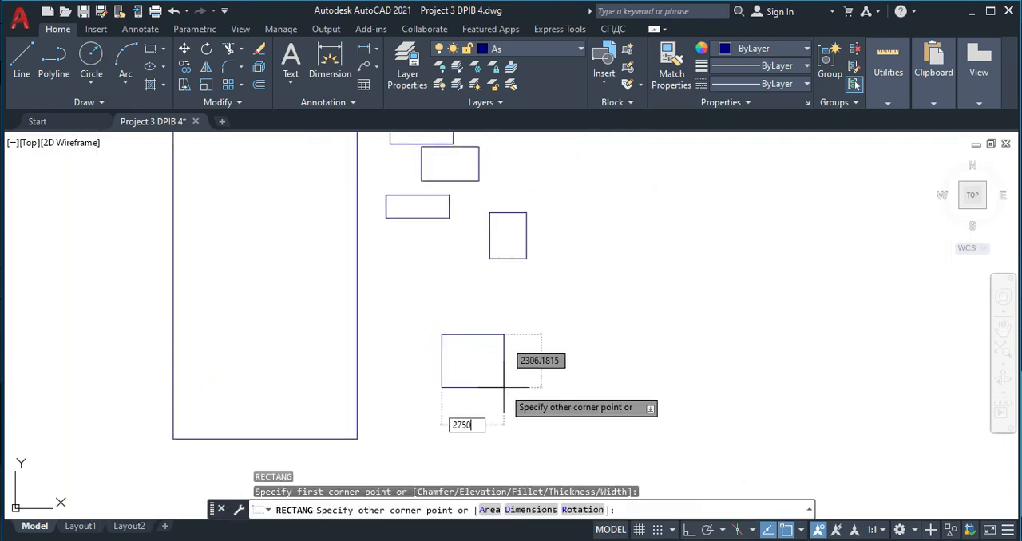
key("Tab")
type("3")
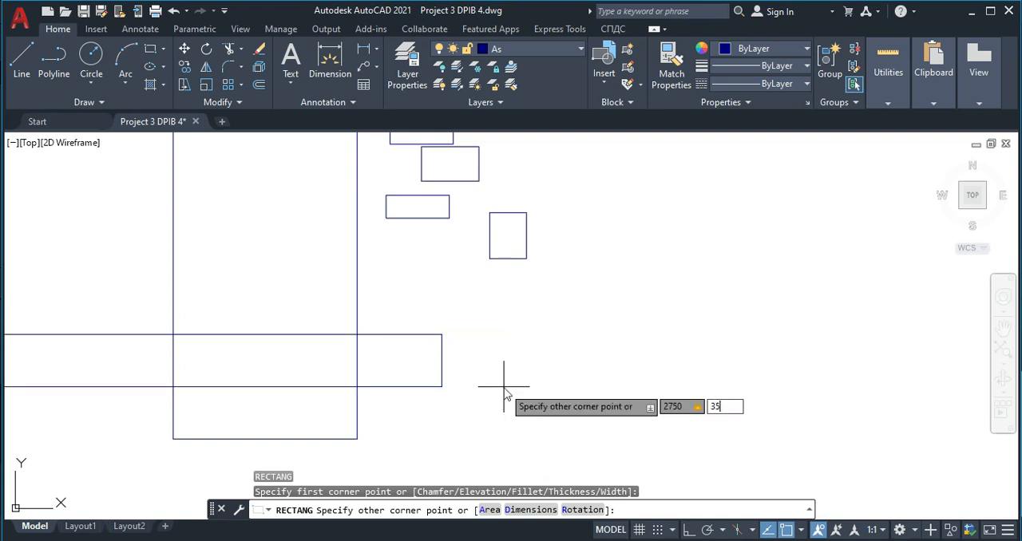
type("500")
key("Return")
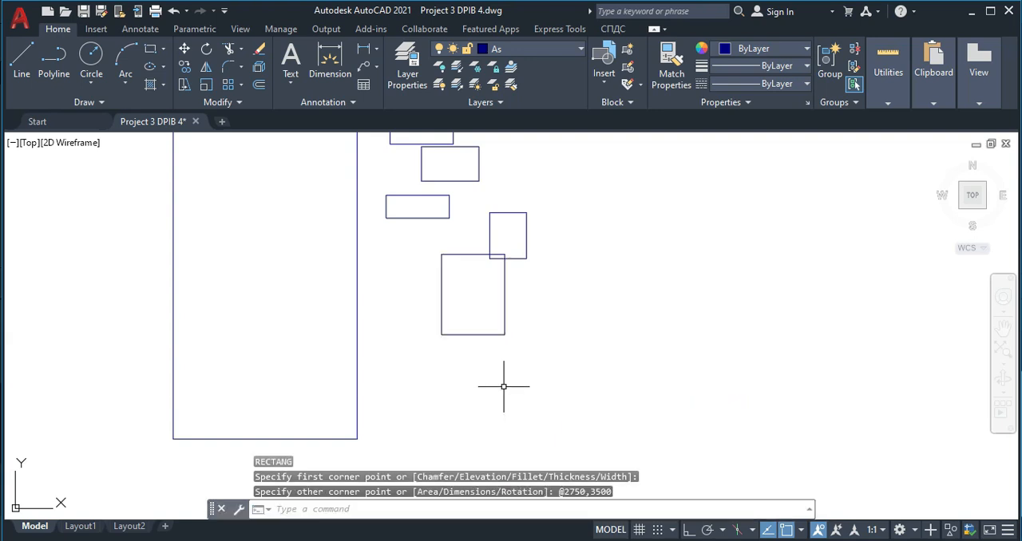
- Move the Bedroom 1 rectangle by its top-right corner to the right end of the offset line inside the house outline
mouse_move(440, 337)
middle_mouse_down()
mouse_move(456, 329)
mouse_move(468, 370)
mouse_move(410, 340)
middle_mouse_up()
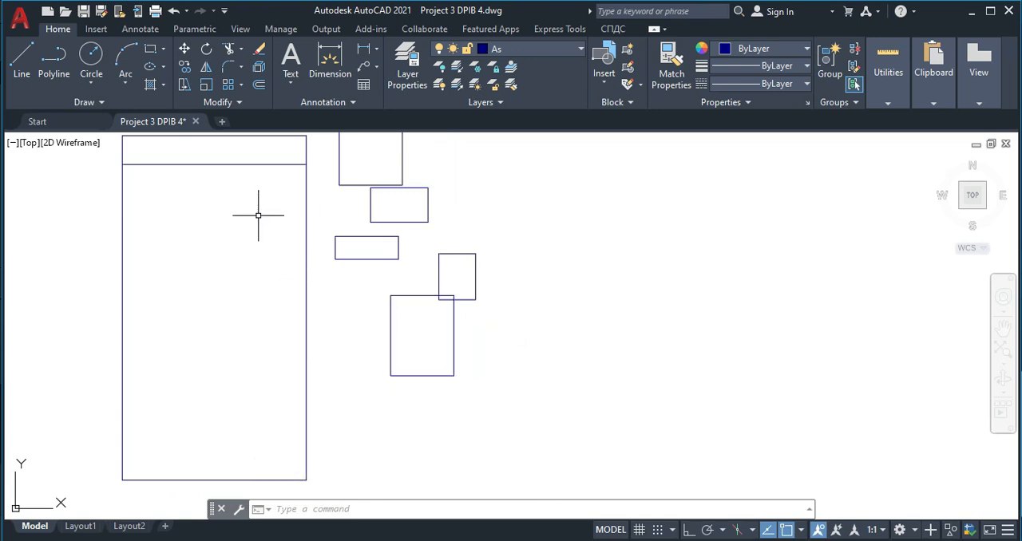
middle_click_drag(327, 235, 352, 280)
scroll(407, 179, "up", 2)
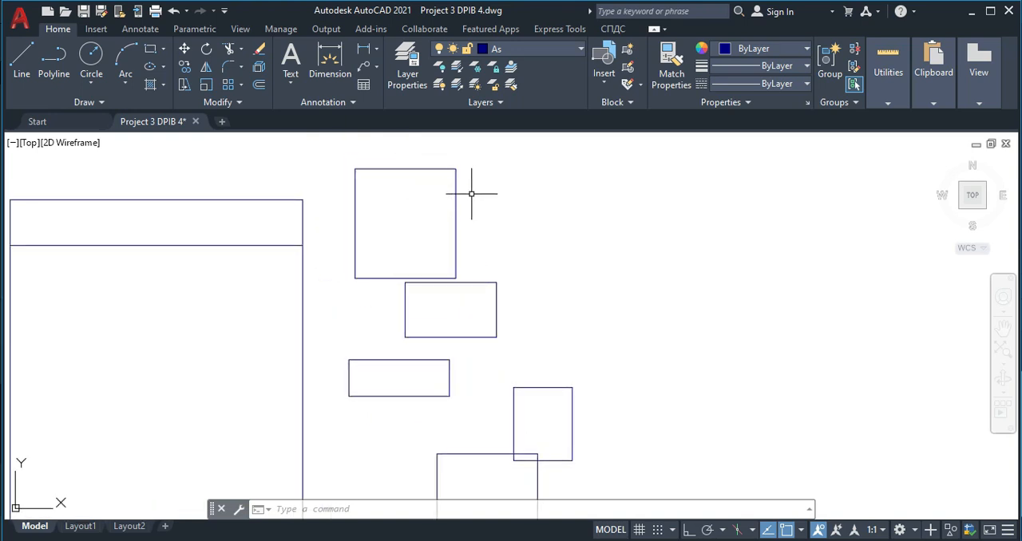
left_click(471, 193)
left_click(421, 188)
type("m")
key("Return")
scroll(446, 171, "up", 4)
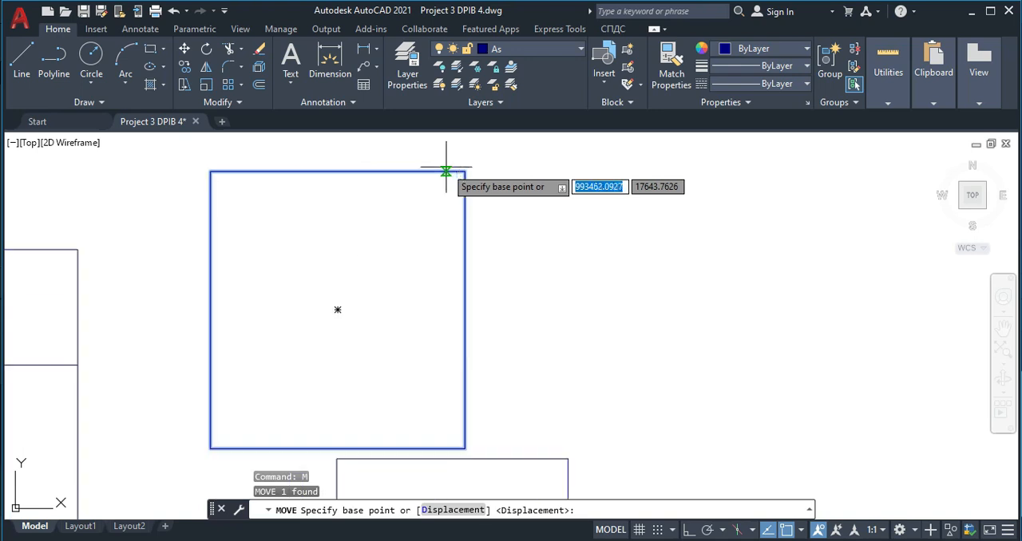
left_click(446, 172)
middle_click_drag(222, 386, 450, 272)
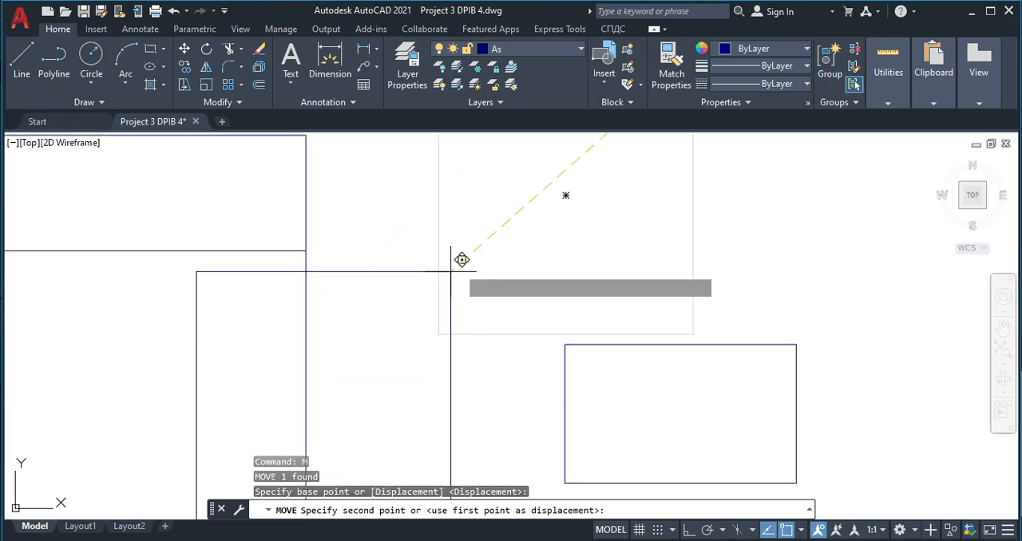
left_click(315, 240)
scroll(349, 253, "down", 5)
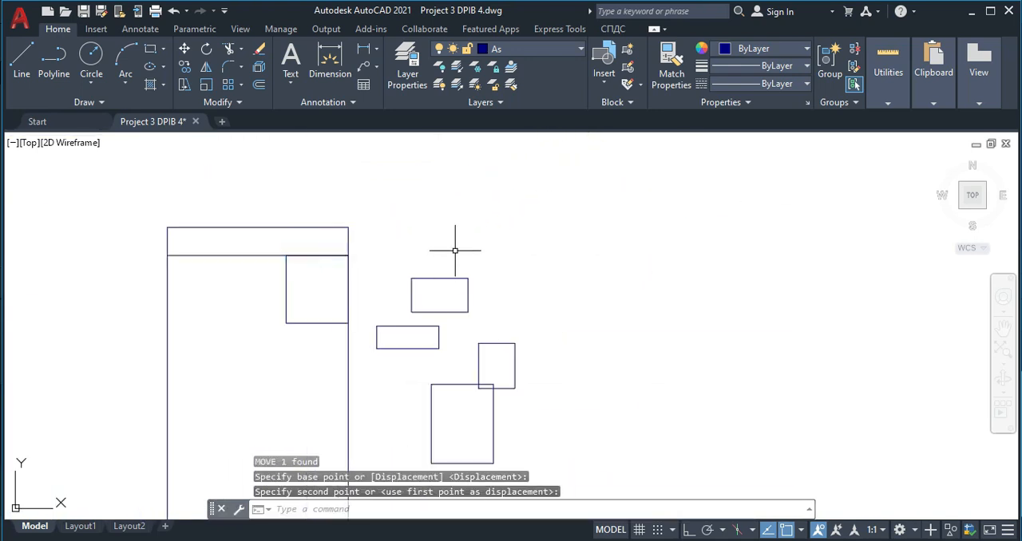
- Move the kitchen rectangle by its top-right corner to the top-left corner of the Bedroom 1 rectangle
middle_click_drag(455, 250, 486, 226)
left_click(527, 279)
left_click(468, 257)
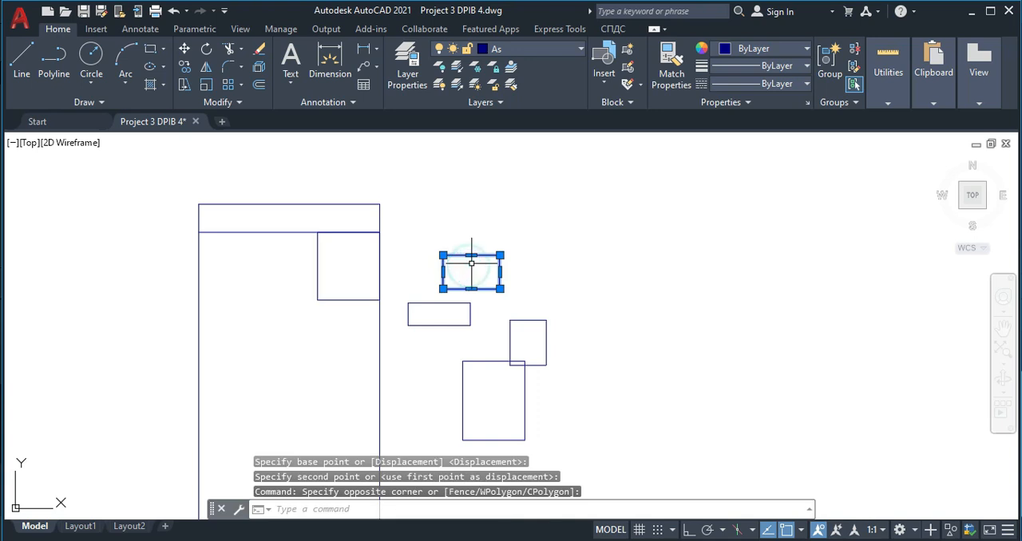
type("m")
key("Return")
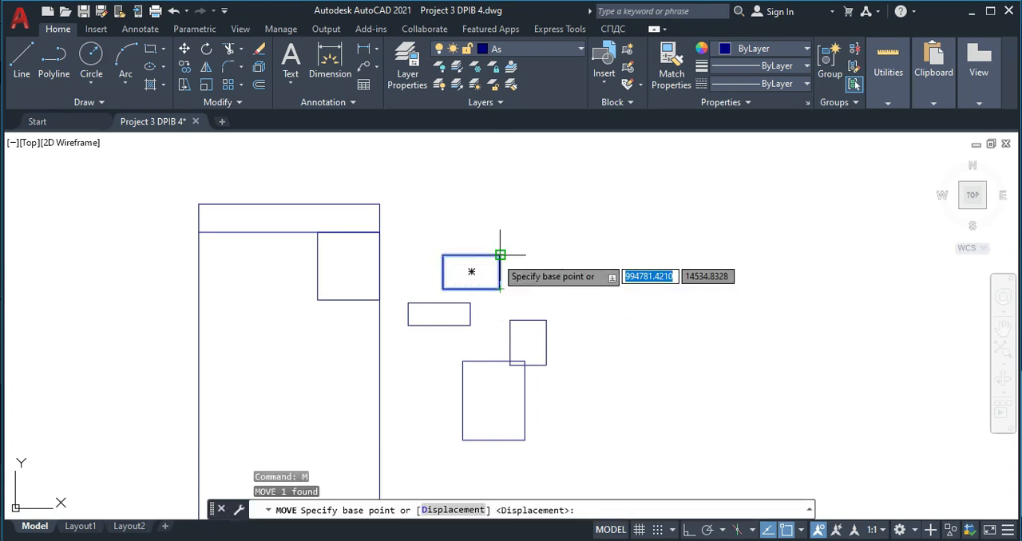
left_click(500, 255)
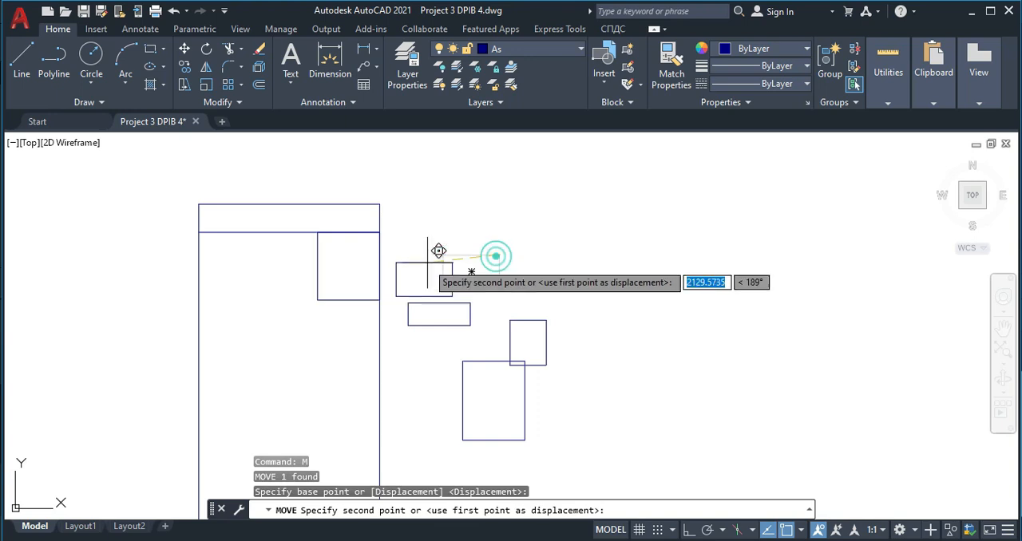
left_click(316, 233)
- Move the 2750 by 1000 bathroom rectangle by its top-right corner to the bottom-left corner of the kitchen rectangle
middle_click_drag(484, 323, 523, 288)
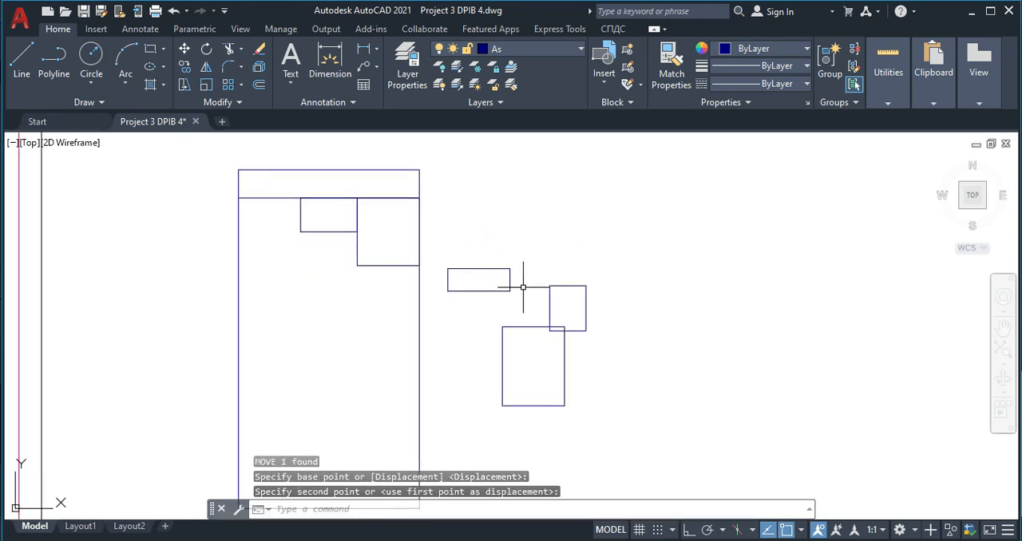
left_click(523, 287)
left_click(467, 244)
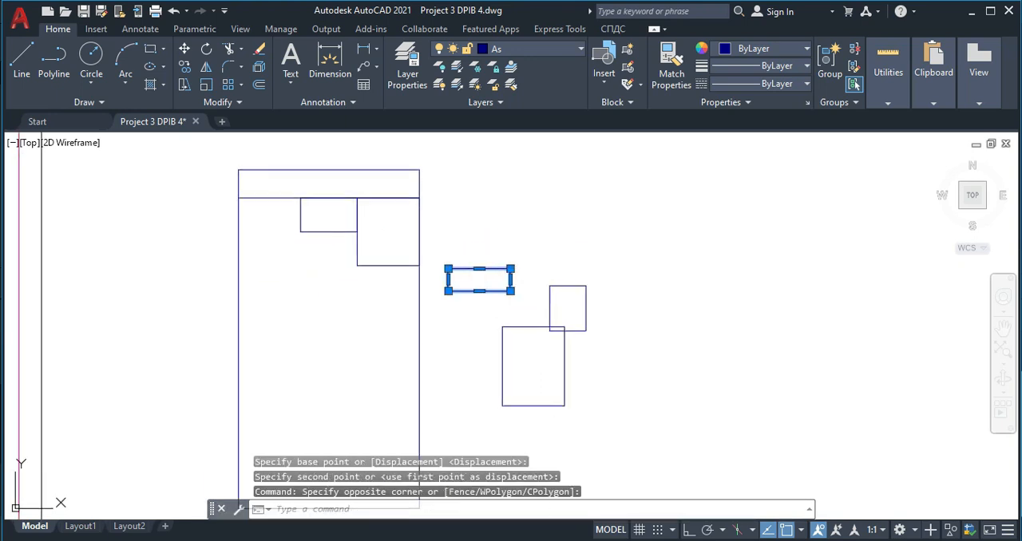
type("m")
key("Return")
left_click(510, 269)
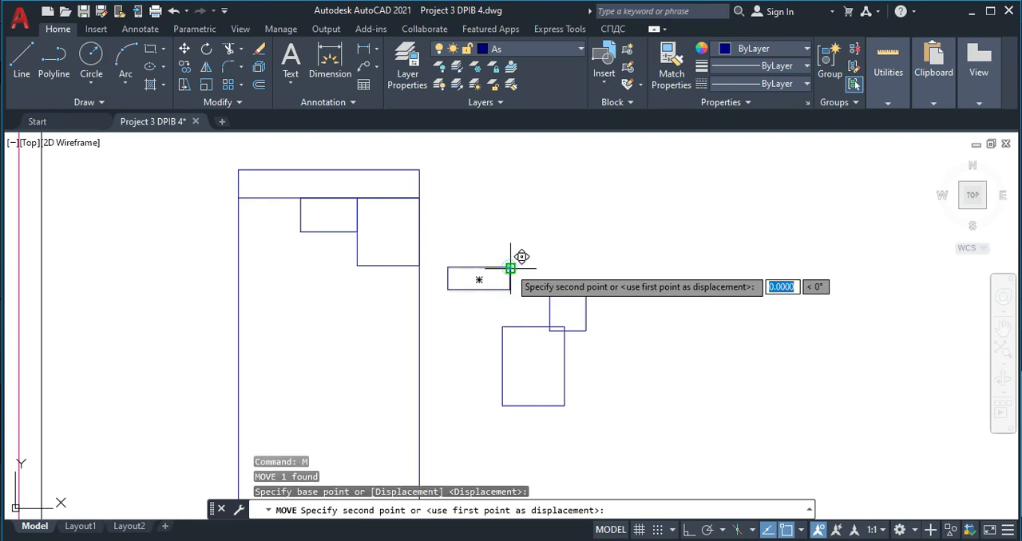
left_click(311, 218)
- Move the master bedroom rectangle by its top-right corner to the bottom-right corner of the 2750 by 1000 bathroom rectangle
left_click(583, 377)
left_click(517, 369)
type("m")
key("Return")
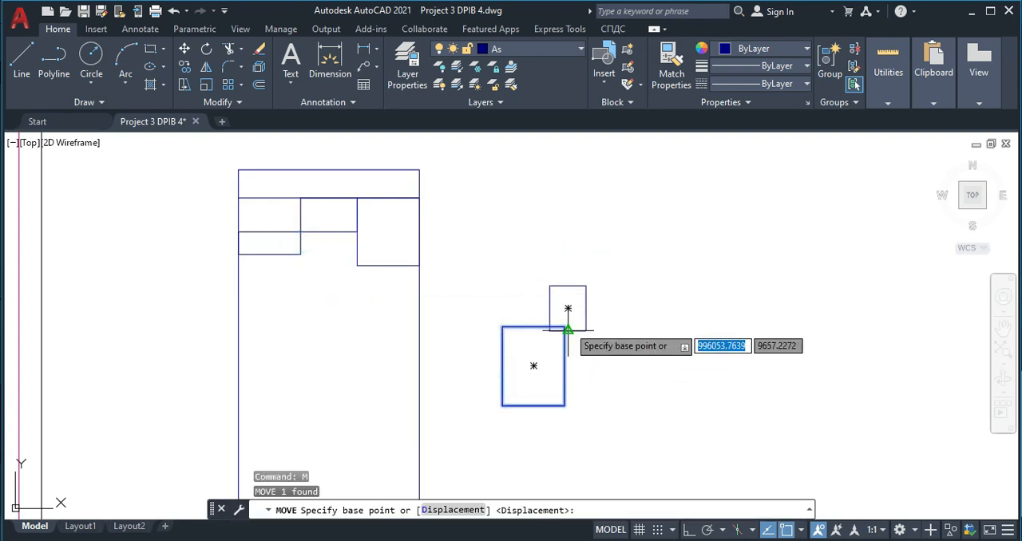
scroll(568, 328, "up", 5)
left_click(564, 333)
scroll(431, 331, "down", 6)
middle_click_drag(275, 319, 445, 310)
scroll(355, 249, "up", 2)
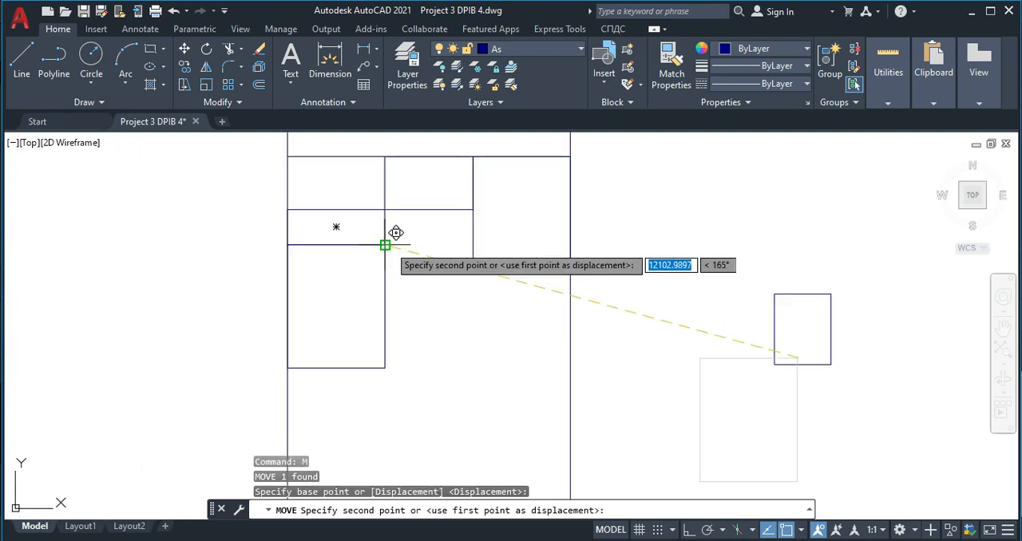
left_click(396, 232)
- Move the 1600 by 2000 bathroom rectangle by its top-right corner to the bottom-right corner of the Bedroom 1 rectangle
scroll(556, 292, "down", 2)
left_click(878, 354)
left_click(651, 284)
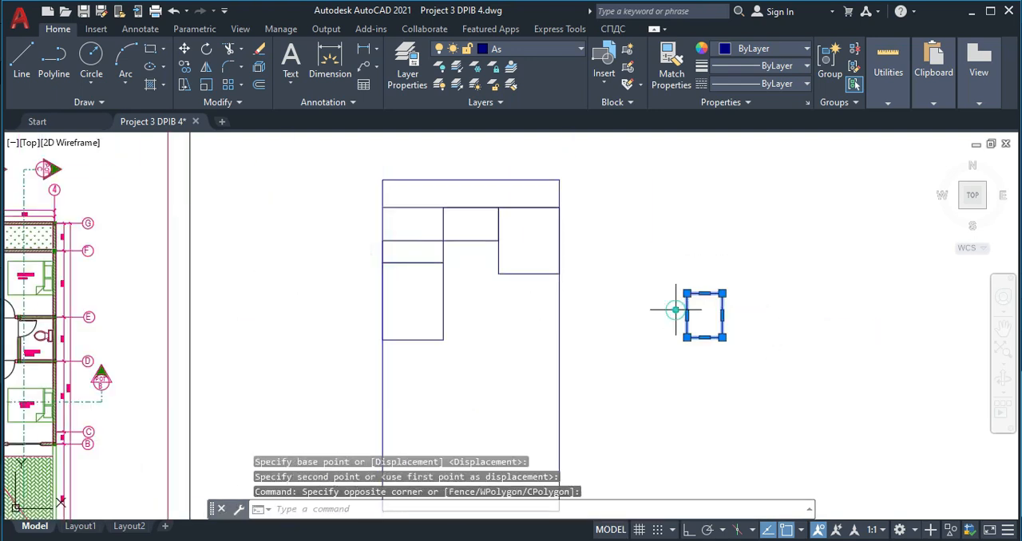
type("m")
key("Return")
left_click(723, 293)
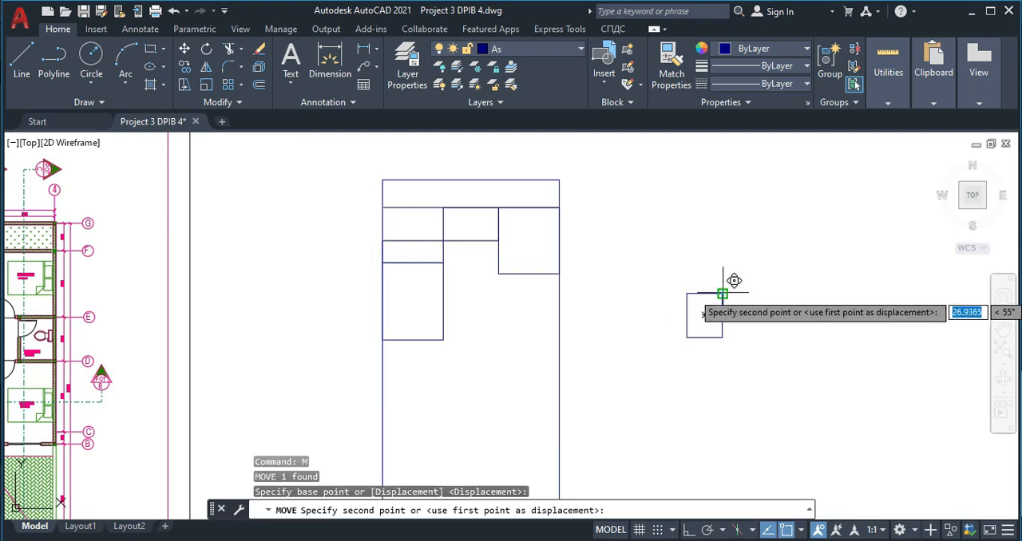
left_click(558, 272)
- Examine the reference floor plan for the width and depth dimensions of the front bedroom below the bathroom
middle_click_drag(339, 325, 543, 306)
scroll(240, 359, "up", 2)
middle_click_drag(337, 342, 377, 267)
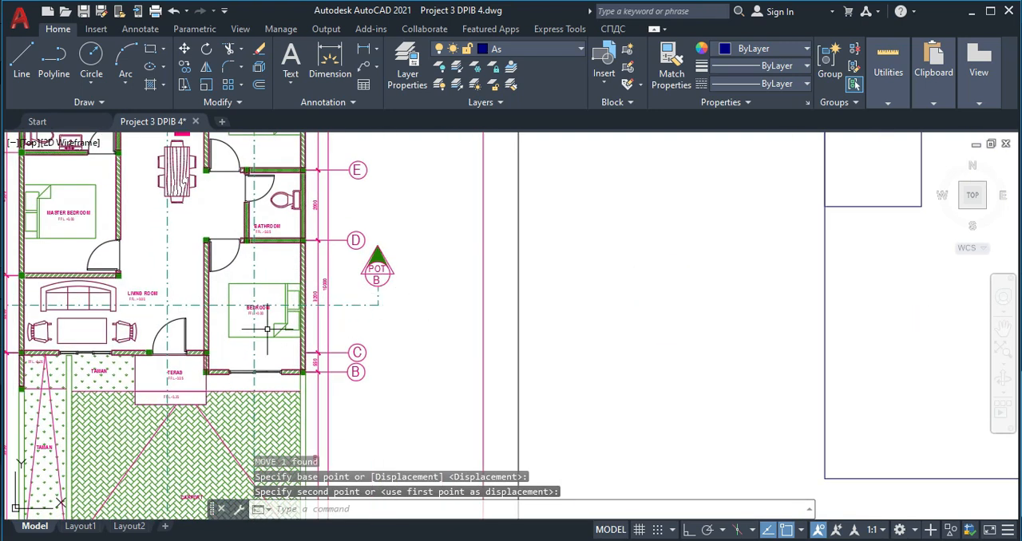
scroll(249, 285, "up", 4)
middle_click_drag(308, 287, 347, 197)
scroll(307, 288, "down", 3)
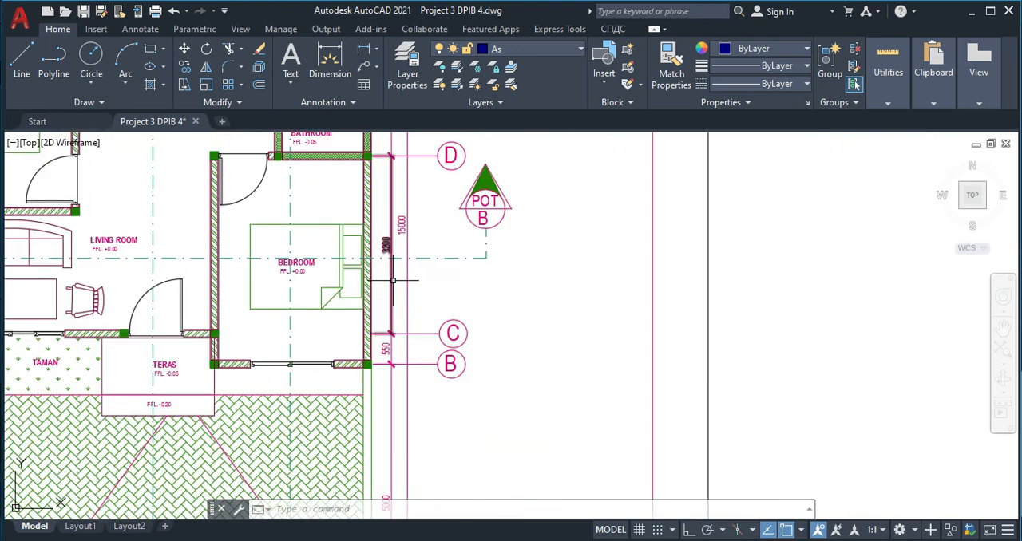
scroll(387, 281, "up", 2)
middle_click_drag(380, 241, 386, 303)
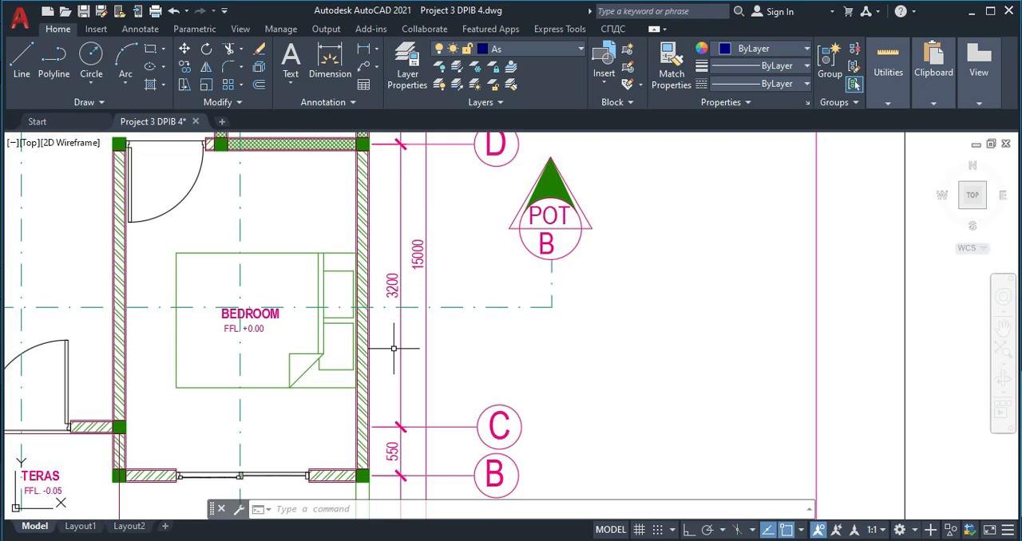
scroll(393, 348, "down", 5)
scroll(388, 348, "up", 2)
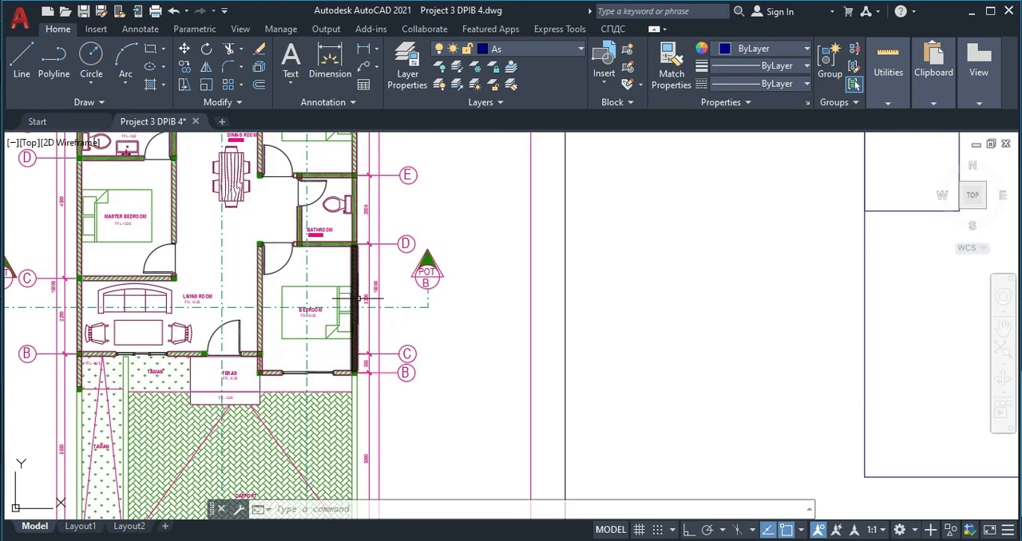
middle_click_drag(352, 300, 380, 397)
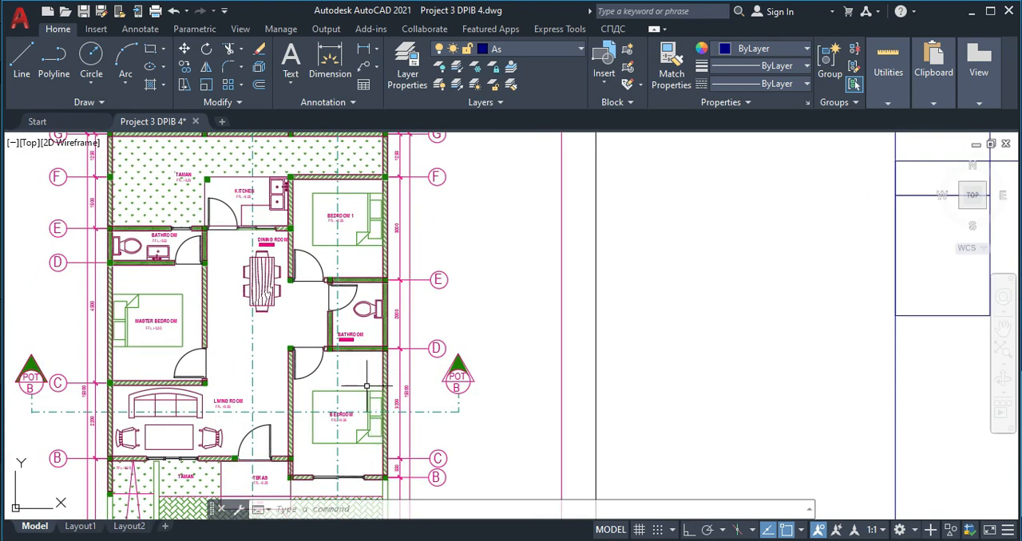
middle_click_drag(345, 368, 357, 422)
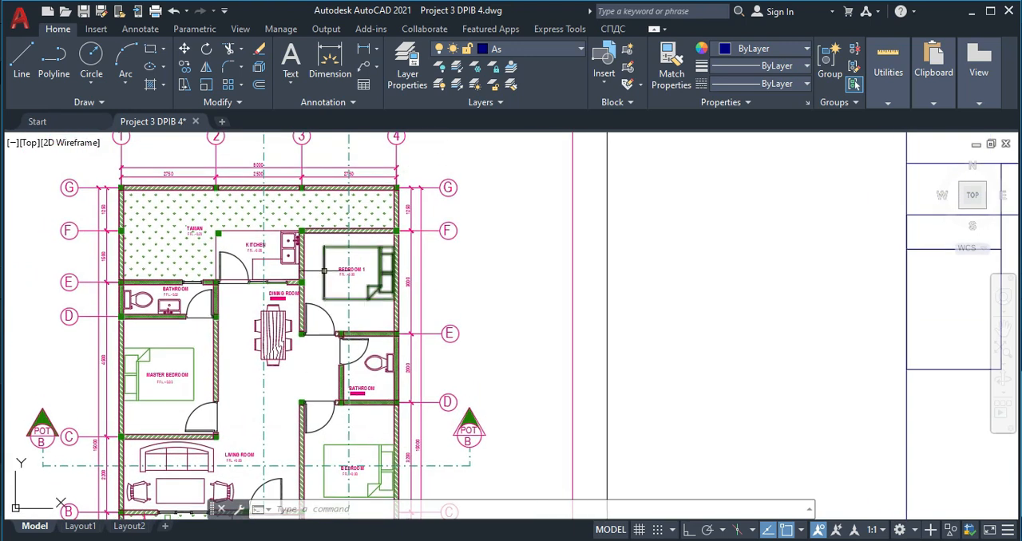
- Draw a 2750 by 3750 rectangle for the front bedroom beside the house outline
scroll(471, 395, "down", 4)
middle_click_drag(550, 395, 389, 386)
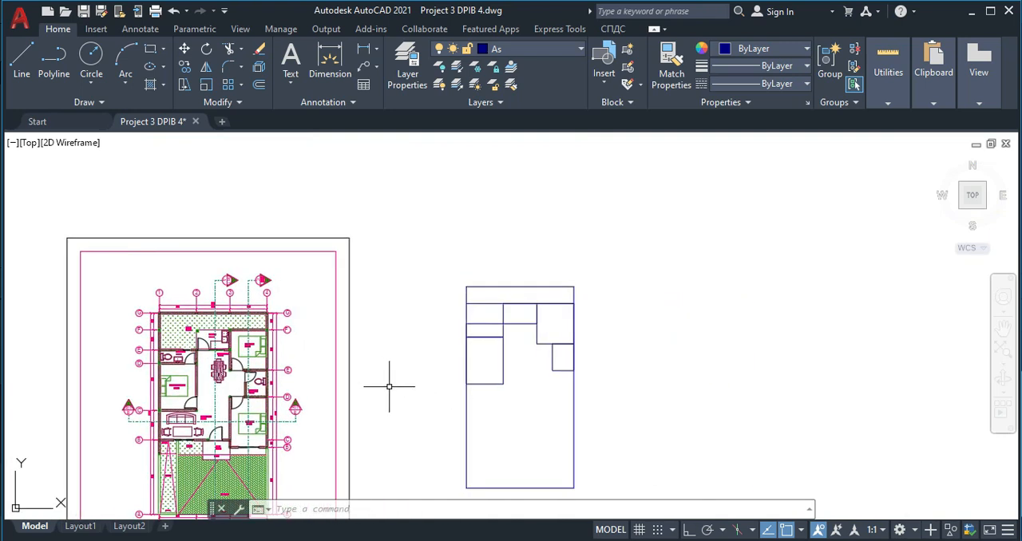
key("Return")
left_click(612, 342)
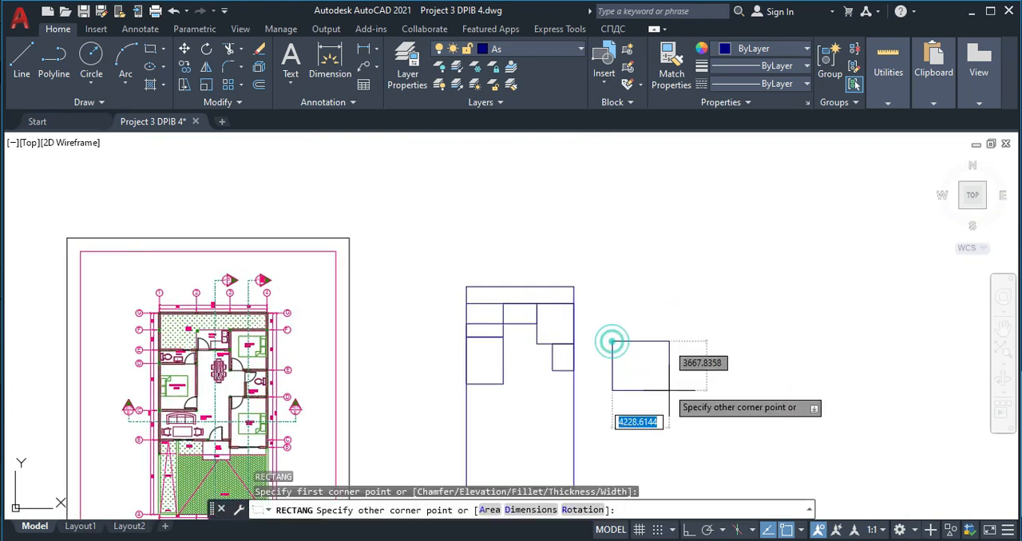
type("2750")
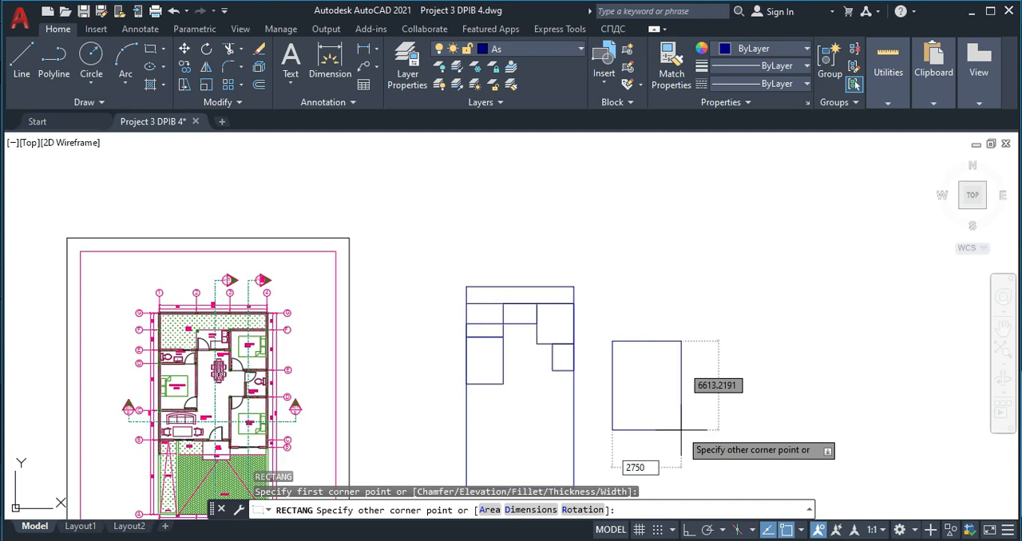
key("Tab")
type("3")
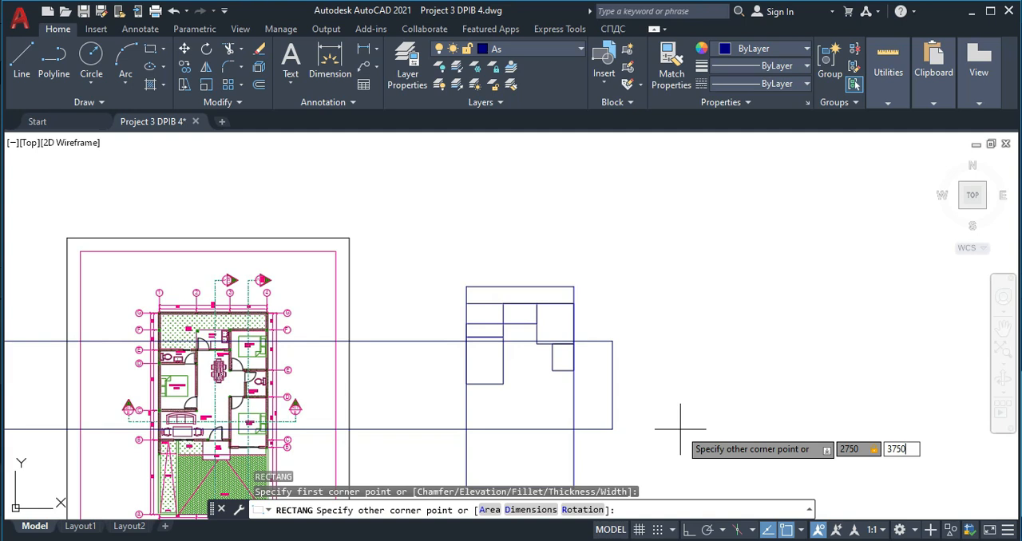
type("750")
key("Return")
- Move the front bedroom rectangle by its top-right corner to the bottom-right corner of the 1600 by 2000 bathroom rectangle
left_click(655, 345)
left_click(603, 287)
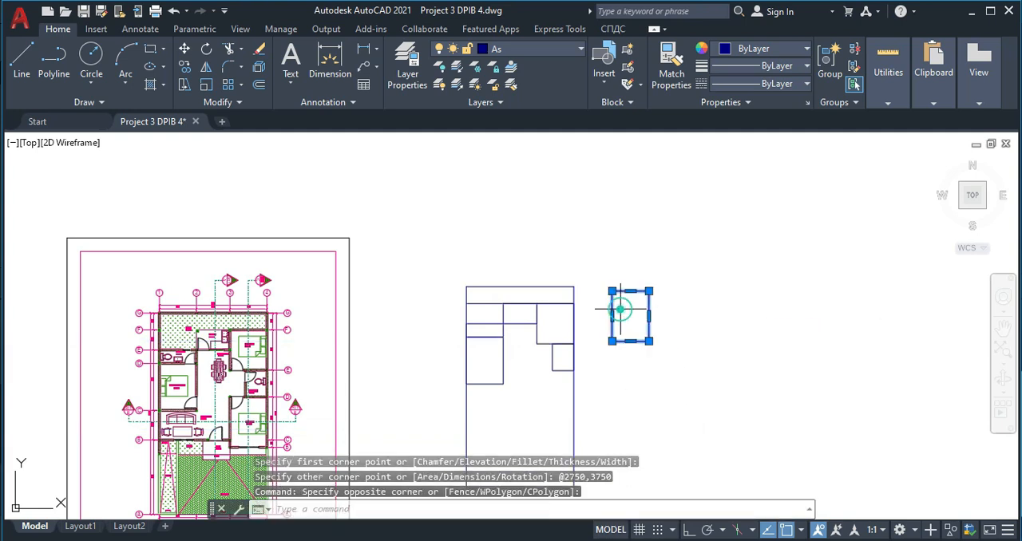
type("M")
key("Return")
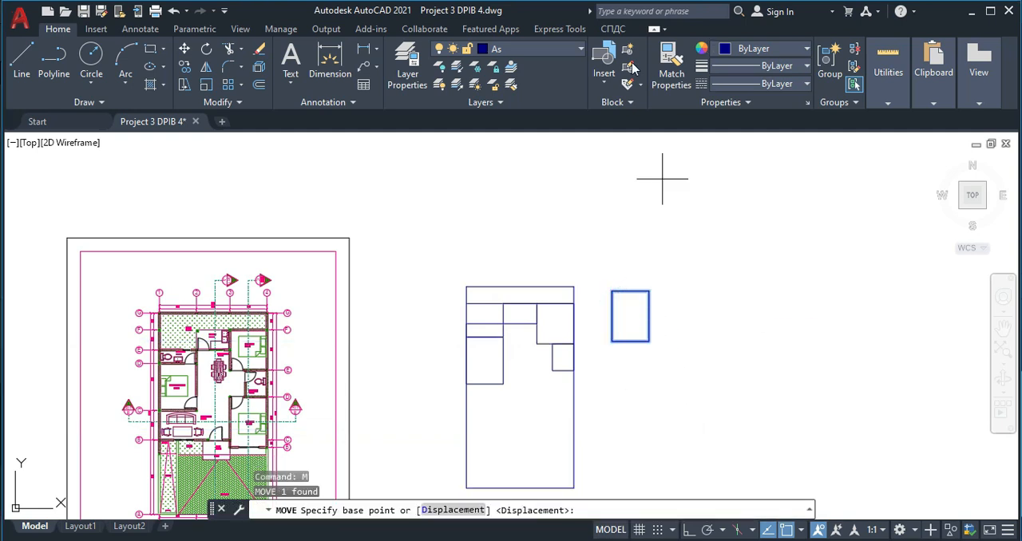
left_click(650, 293)
left_click(574, 370)
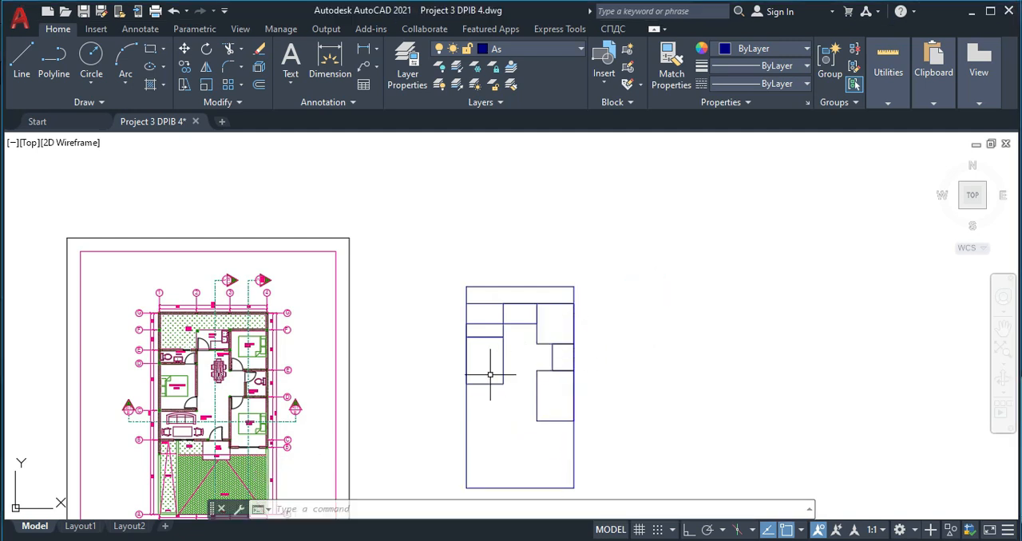
- Delete the horizontal offset line along the top of the room rectangles inside the house outline
scroll(490, 374, "up", 2)
scroll(482, 274, "up", 2)
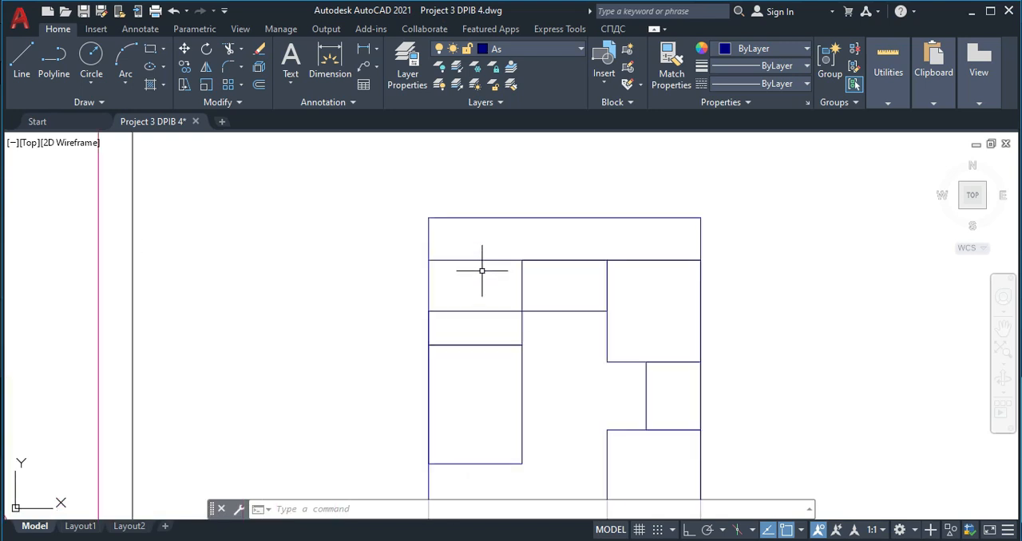
left_click(482, 272)
left_click(474, 249)
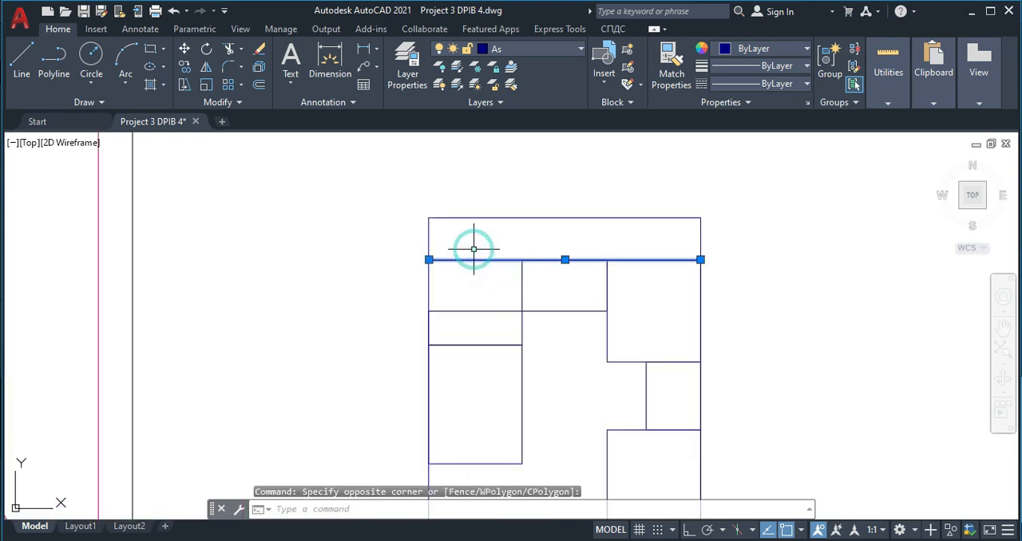
key("Delete")
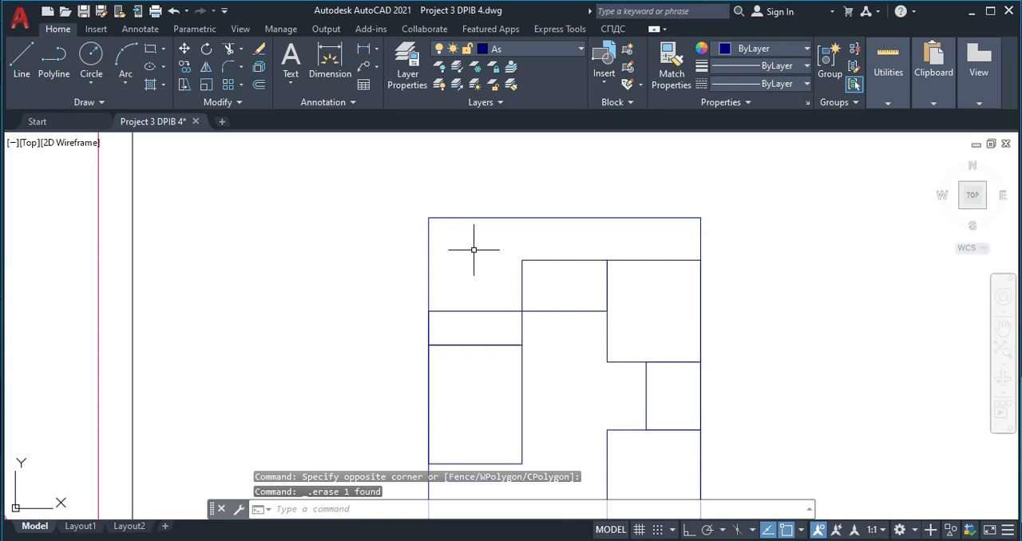
- Examine the reference floor plan for the living room's depth between grid lines C and B
scroll(479, 256, "down", 4)
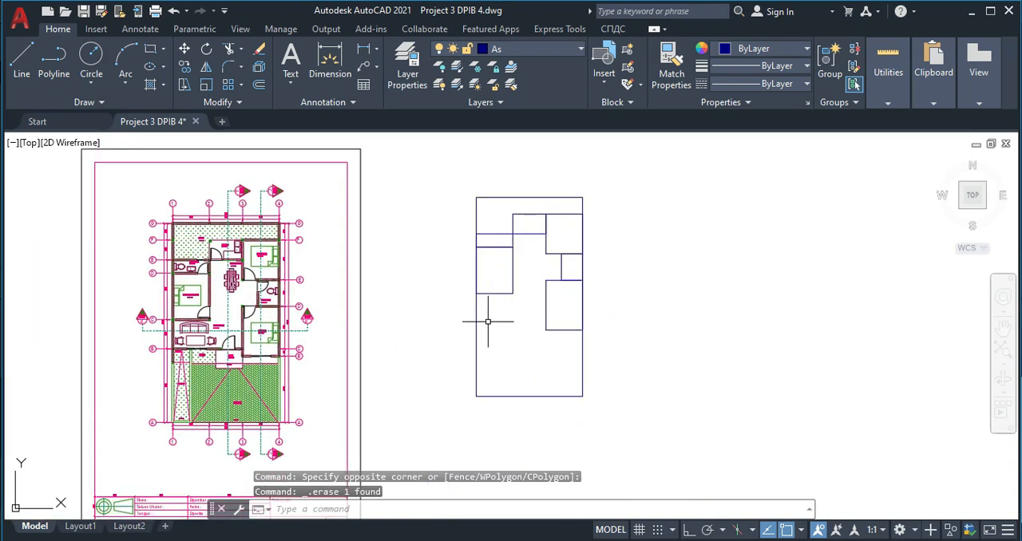
scroll(107, 341, "up", 5)
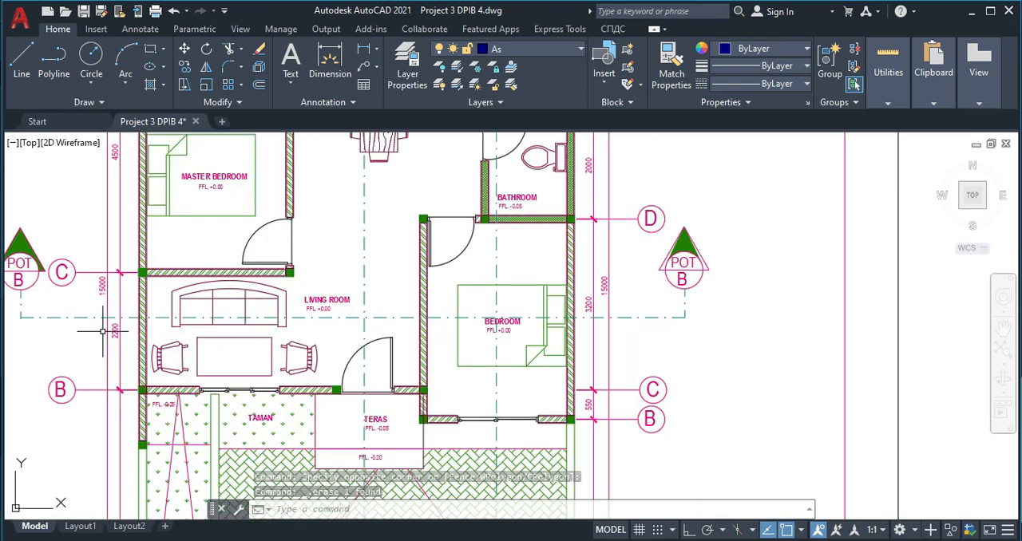
scroll(132, 343, "up", 2)
scroll(132, 355, "up", 2)
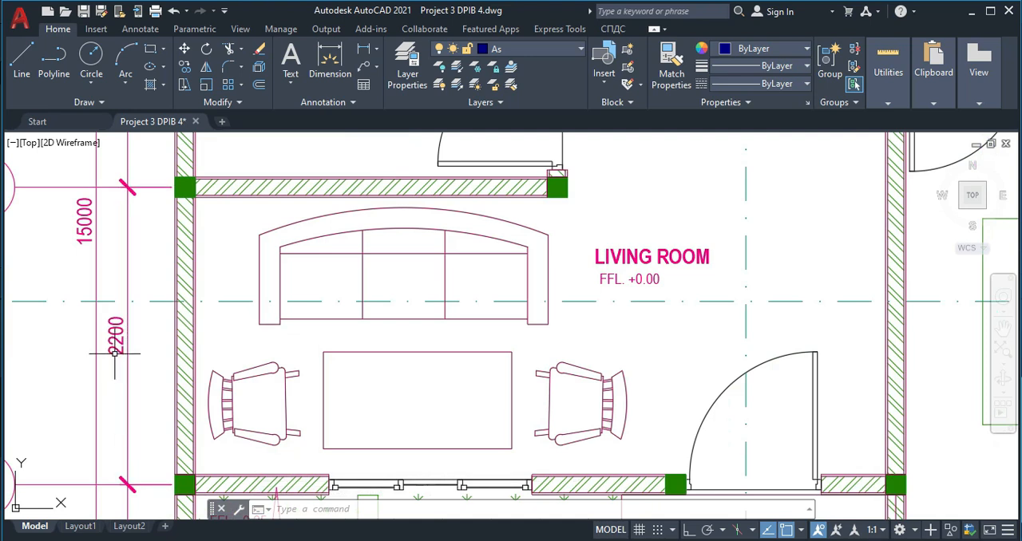
scroll(158, 270, "down", 5)
scroll(158, 270, "up", 4)
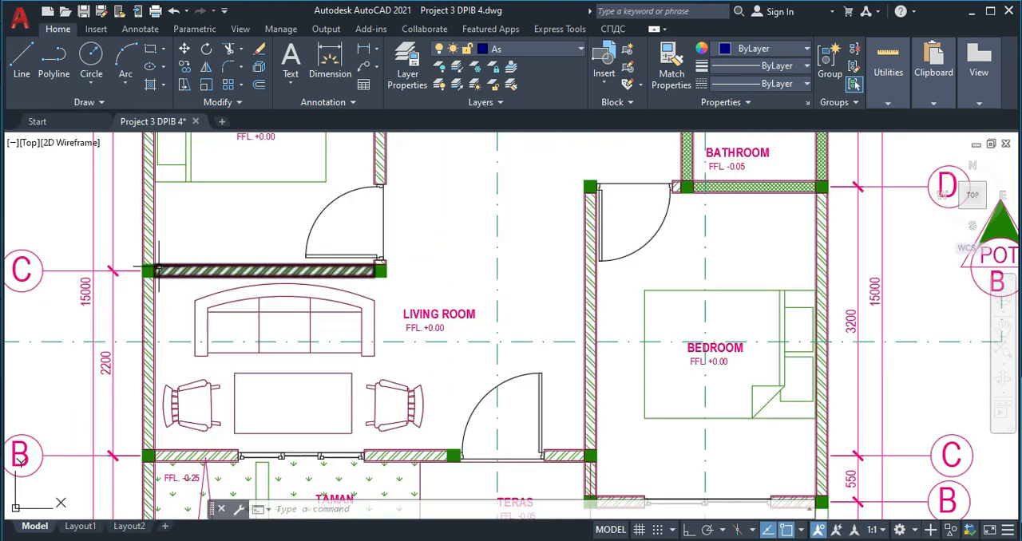
scroll(158, 267, "down", 2)
scroll(302, 243, "down", 6)
- With Ortho on, draw a 2200 line straight down from the master bedroom rectangle's bottom-right corner for the living room depth
middle_click_drag(518, 301, 308, 301)
scroll(475, 286, "up", 3)
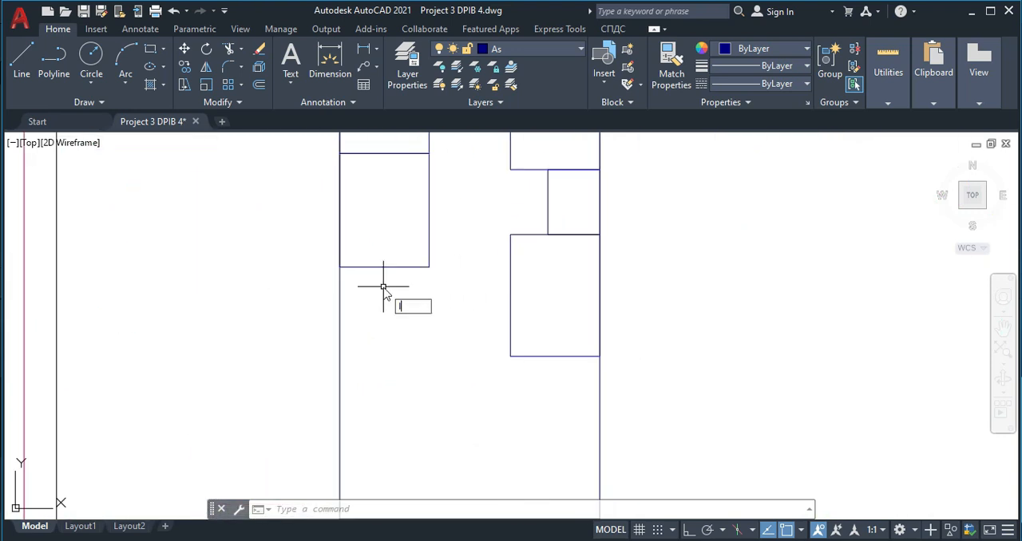
key("Return")
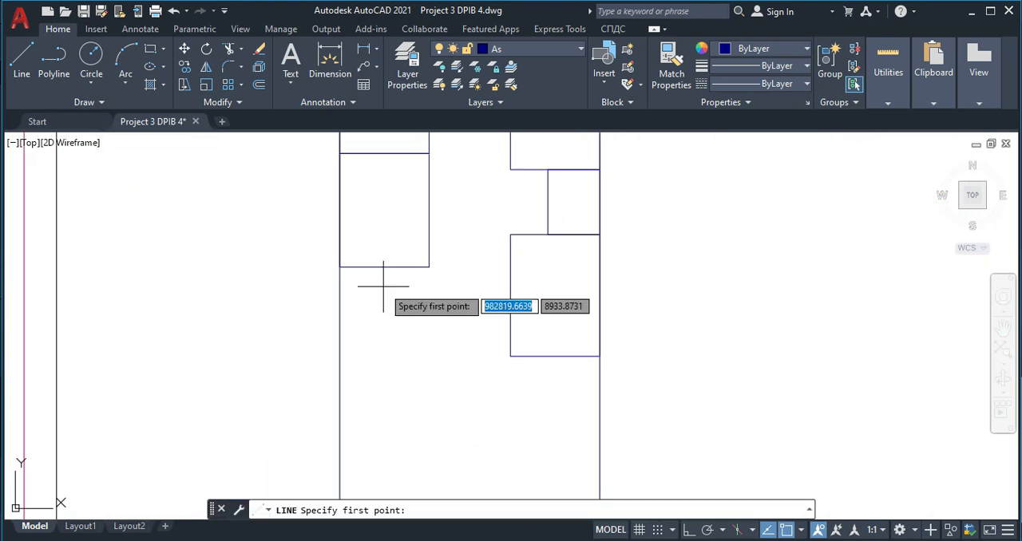
left_click(429, 267)
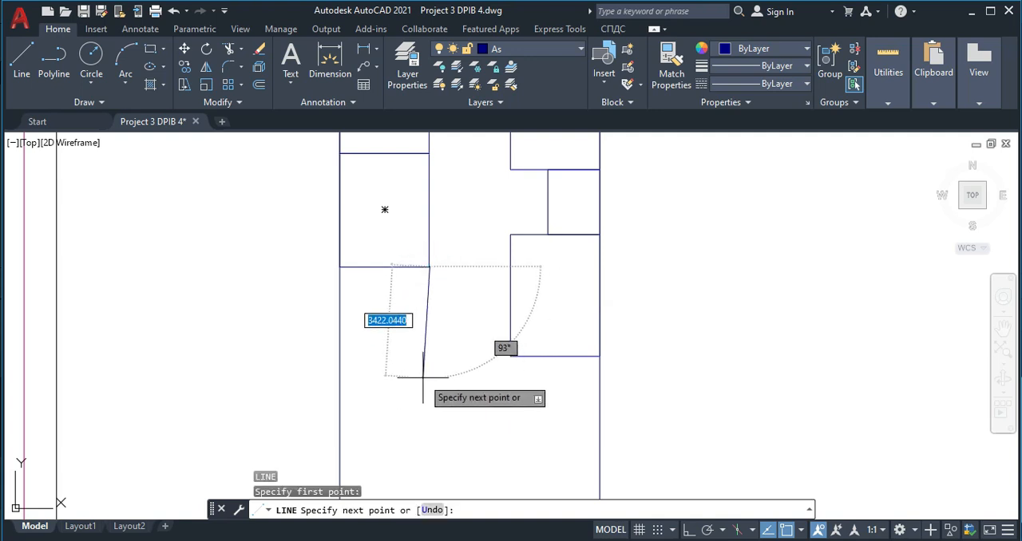
key("F8")
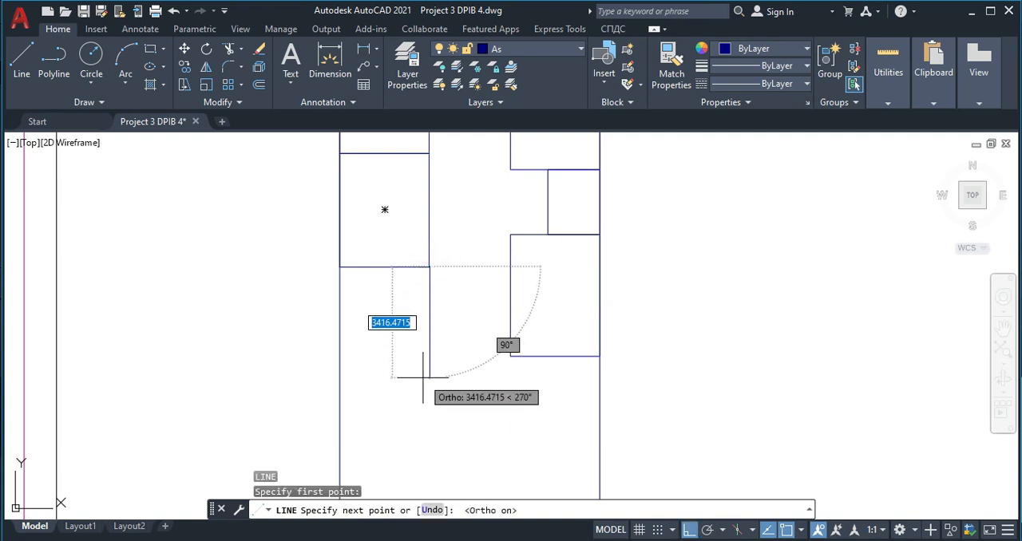
type("2200")
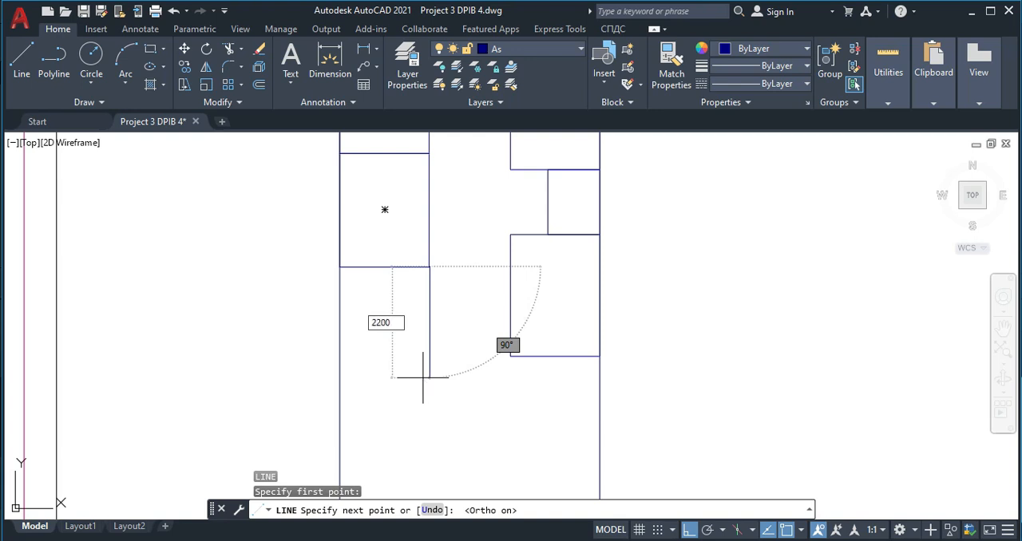
key("Return")
key("Escape")
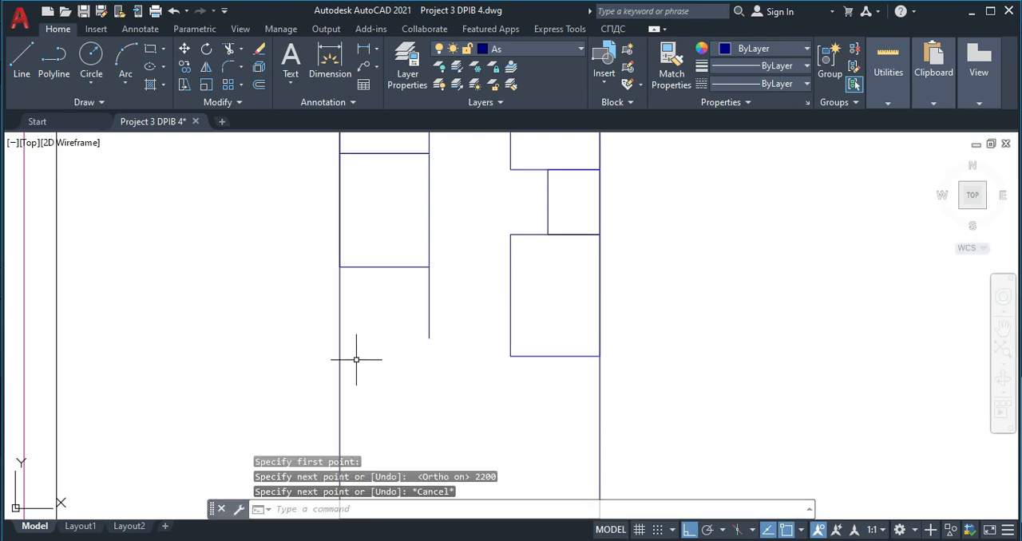
- Draw a horizontal line from the lower end of the 2200 line to the left side of the front bedroom rectangle
key("Return")
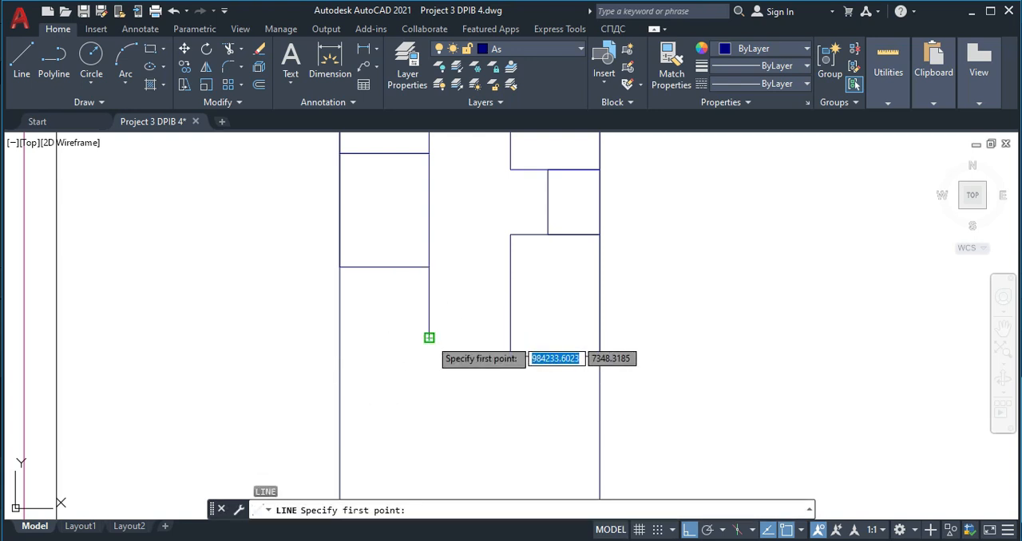
left_click(429, 337)
left_click(510, 338)
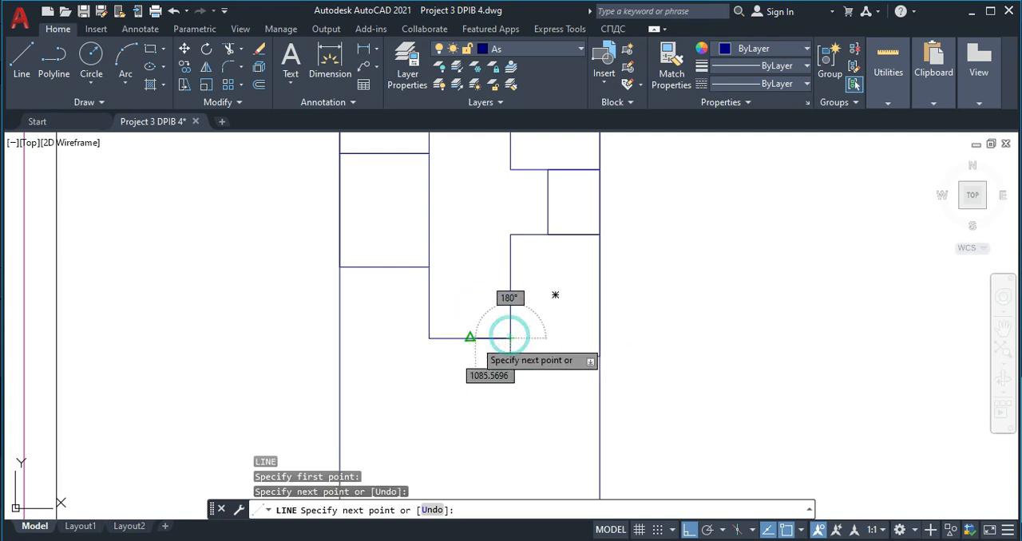
- Stretch the horizontal living room line leftward so it ends perpendicular on the left side of the house outline
key("Escape")
left_click(454, 339)
left_click(430, 338)
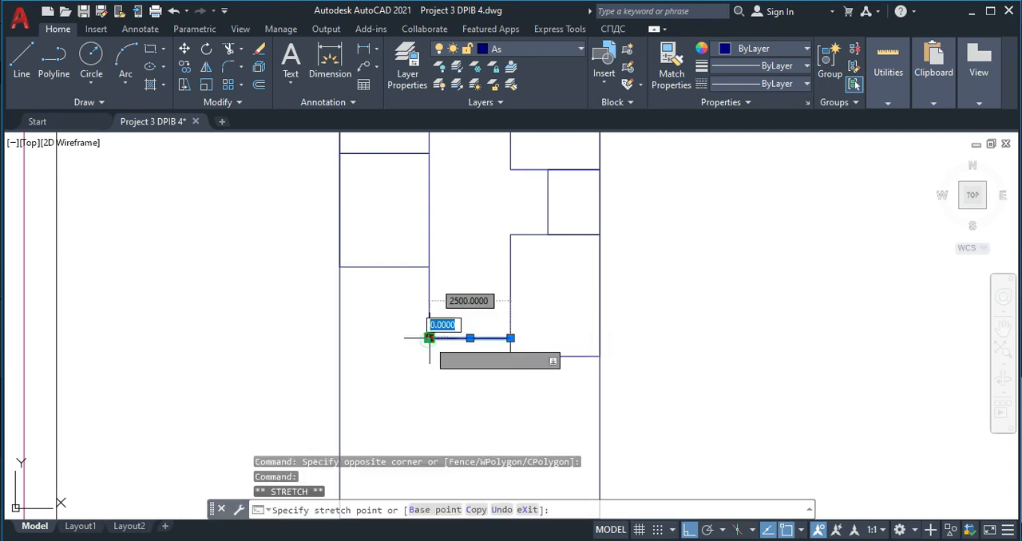
left_click(339, 337)
key("Escape")
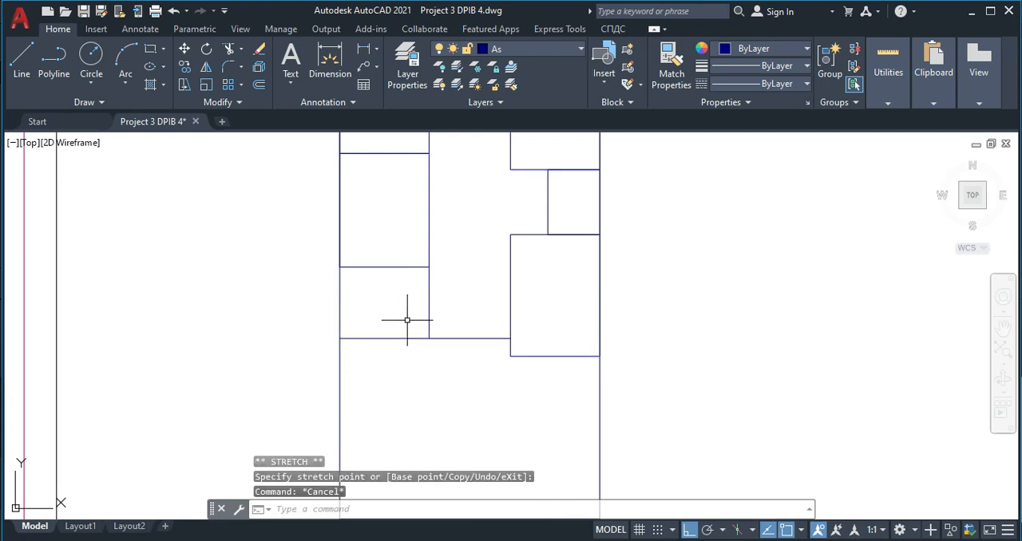
- Delete the vertical line running from the master bedroom rectangle's bottom-right corner down to the horizontal living room line
left_click(438, 325)
left_click(405, 295)
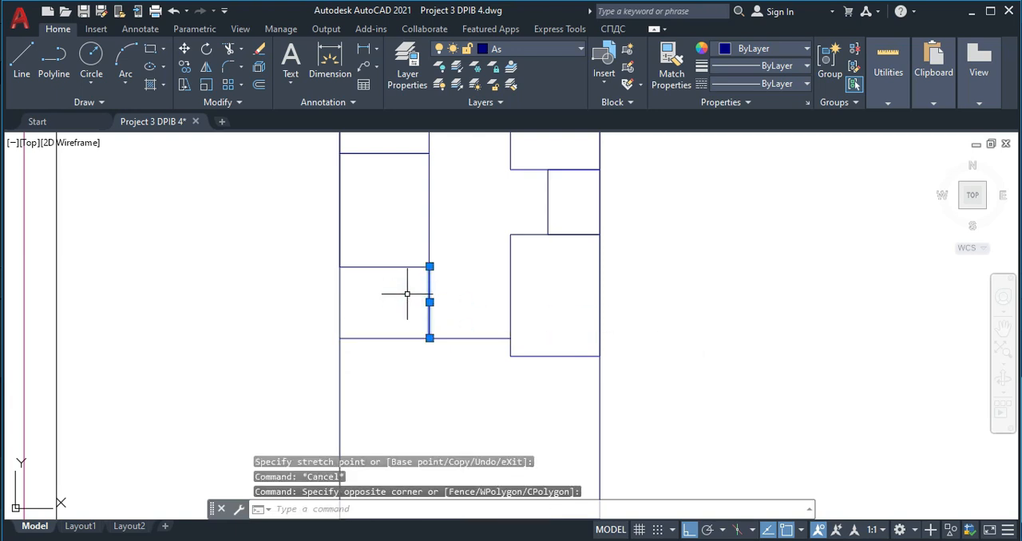
key("Delete")
- Examine the reference floor plan's front walls around the living room, terrace and front bedroom between grid lines B and C
scroll(422, 296, "down", 3)
middle_click_drag(414, 343, 415, 378)
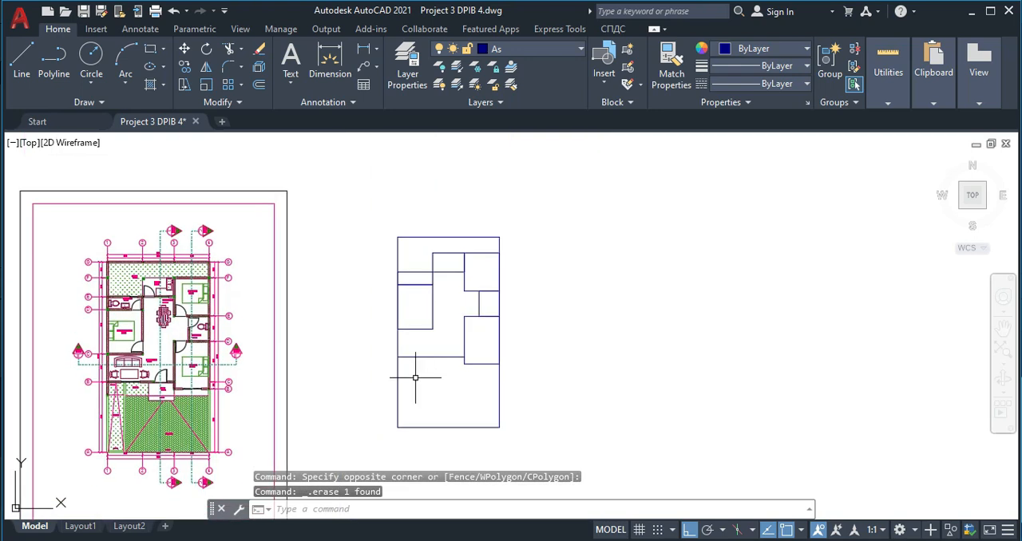
scroll(406, 370, "up", 2)
scroll(468, 338, "down", 2)
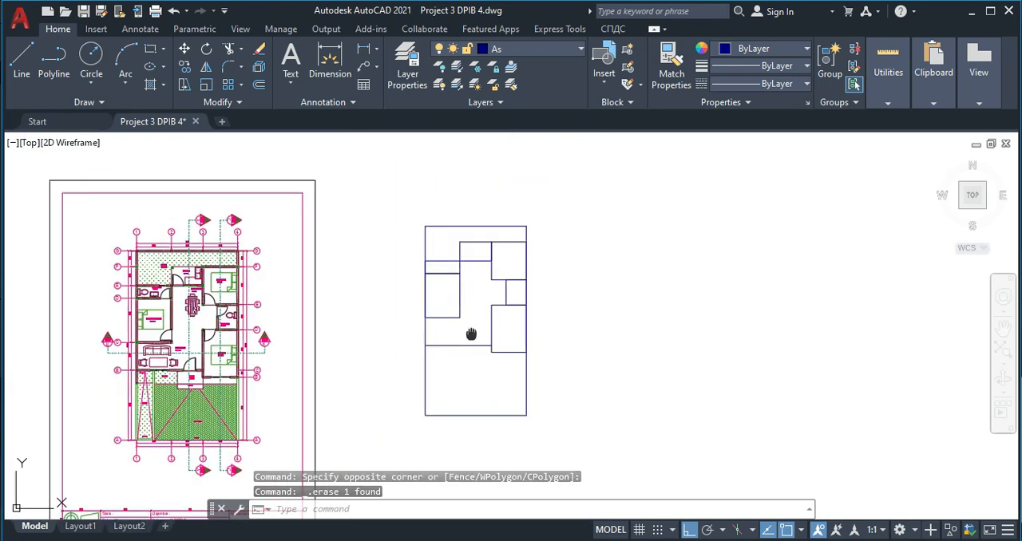
scroll(422, 331, "up", 4)
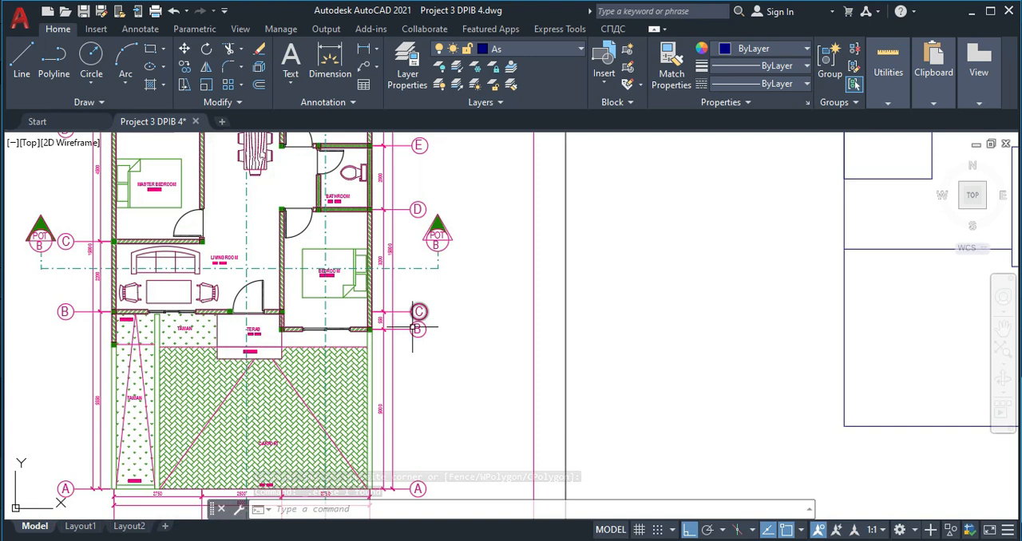
scroll(431, 334, "down", 2)
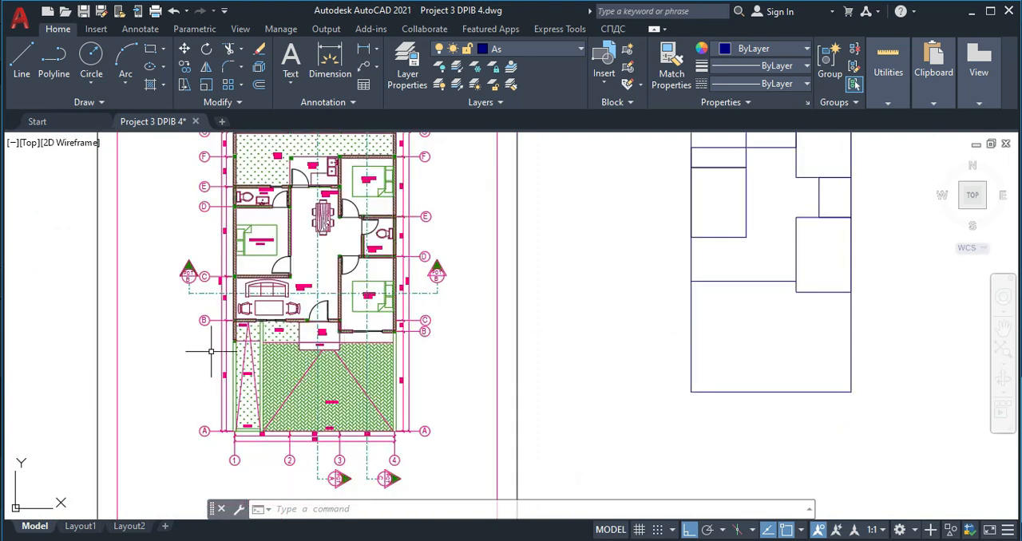
scroll(211, 351, "up", 3)
middle_click_drag(554, 333, 503, 344)
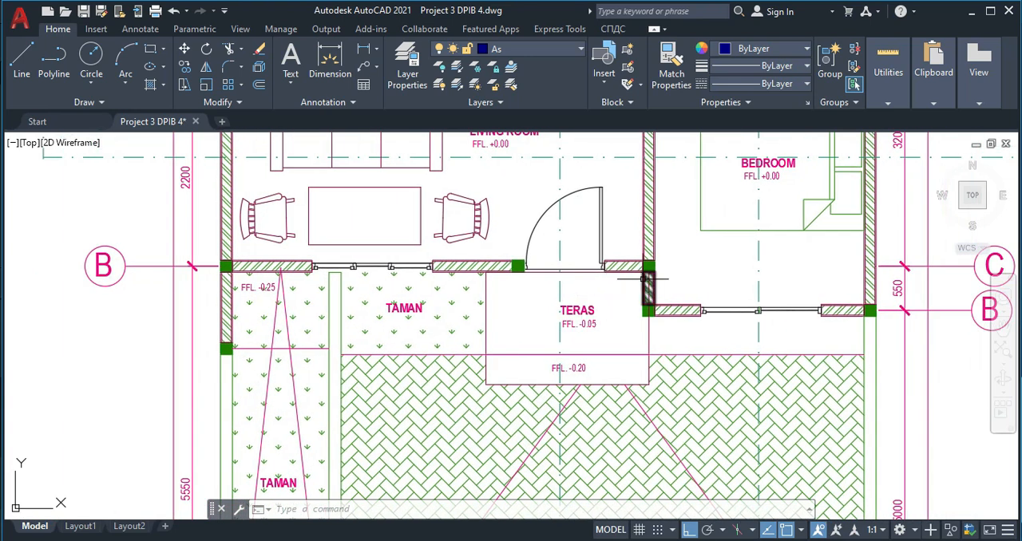
scroll(479, 351, "down", 3)
scroll(423, 331, "up", 3)
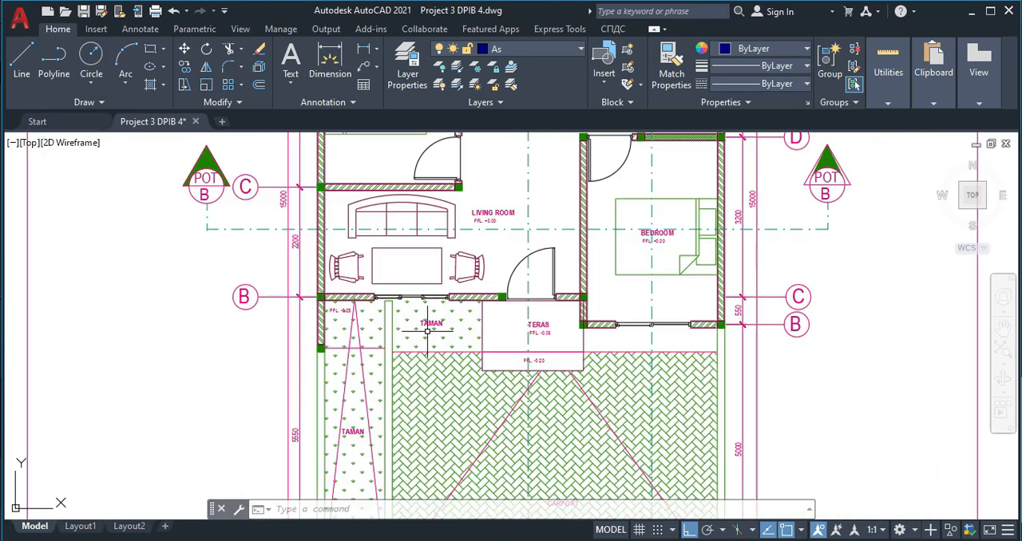
scroll(423, 332, "down", 1)
scroll(474, 347, "down", 4)
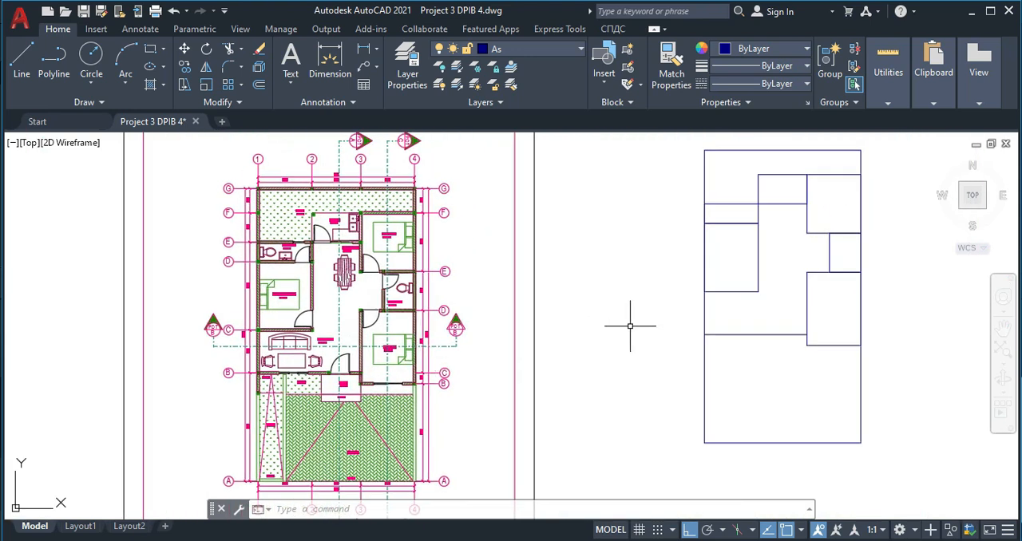
- Compare the redrawn room outlines with the room arrangement of the reference floor plan
middle_click_drag(630, 326, 588, 325)
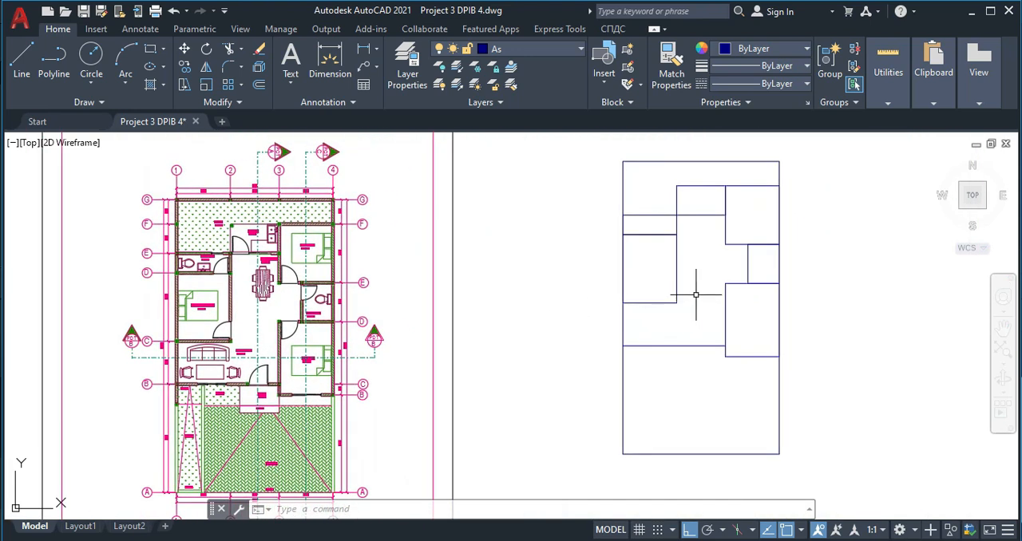
middle_click_drag(695, 295, 650, 310)
scroll(635, 258, "up", 6)
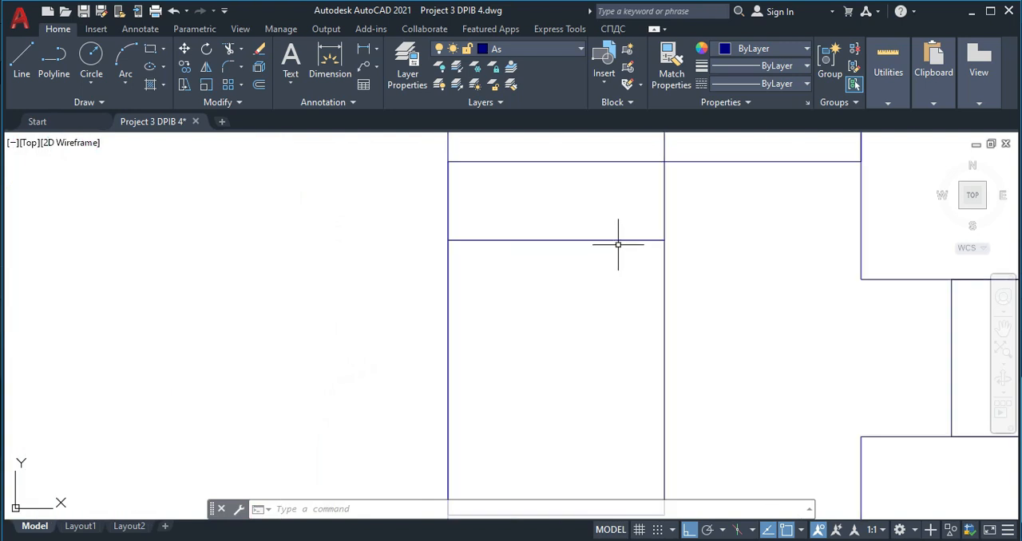
scroll(617, 239, "down", 2)
scroll(695, 320, "down", 3)
scroll(678, 326, "up", 1)
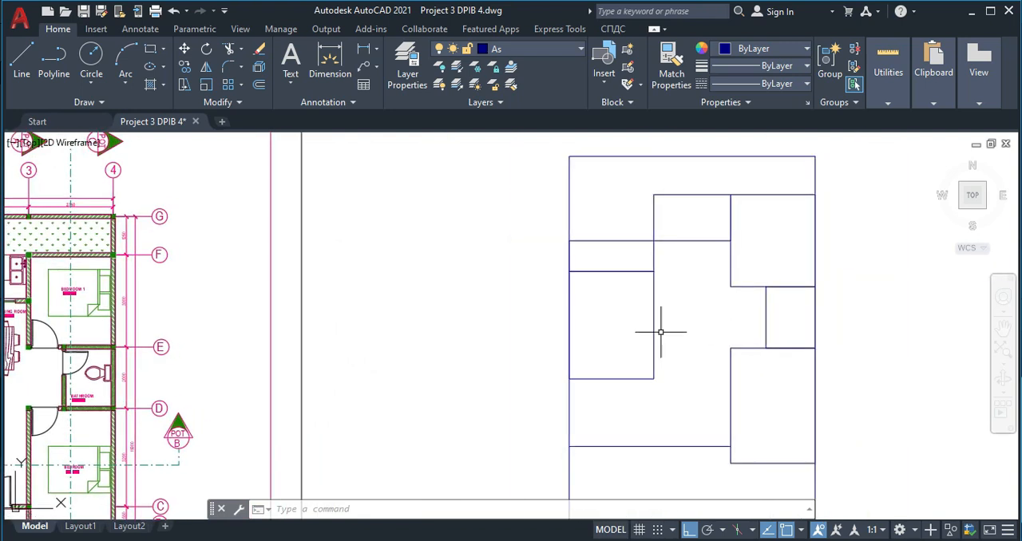
middle_click_drag(379, 362, 497, 332)
scroll(705, 317, "down", 4)
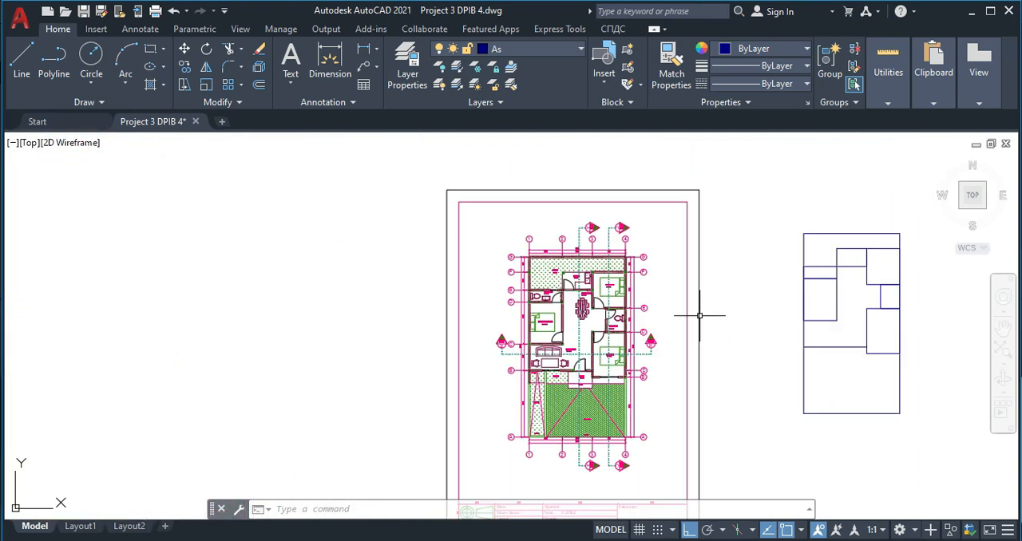
- Examine the undimensioned column, hatched wall, door and window symbols set out beside the floor plans
scroll(521, 335, "down", 4)
middle_click_drag(534, 348, 784, 256)
middle_click_drag(360, 310, 712, 297)
middle_click_drag(328, 319, 543, 315)
scroll(463, 283, "up", 7)
middle_click_drag(519, 417, 563, 283)
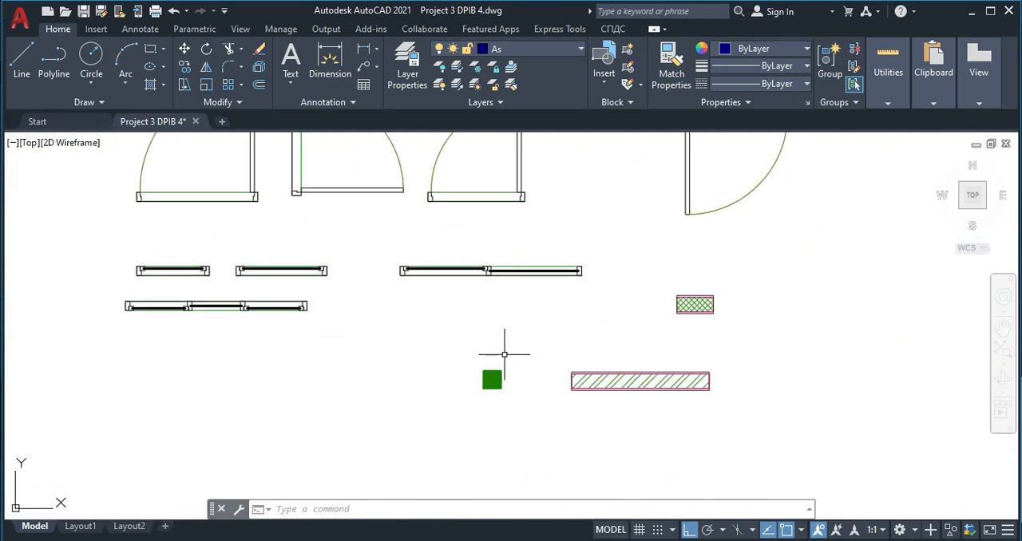
middle_click_drag(648, 356, 605, 319)
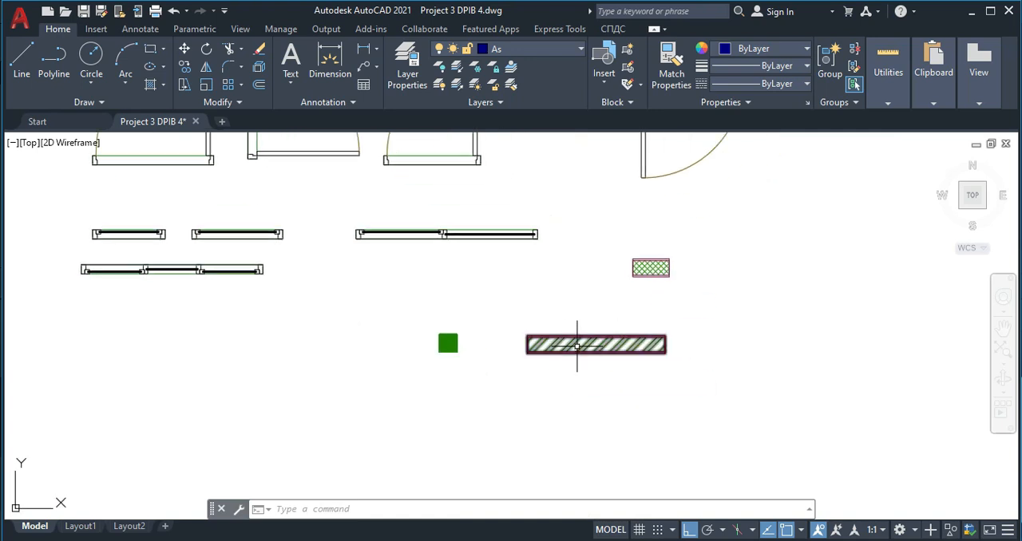
scroll(671, 255, "up", 2)
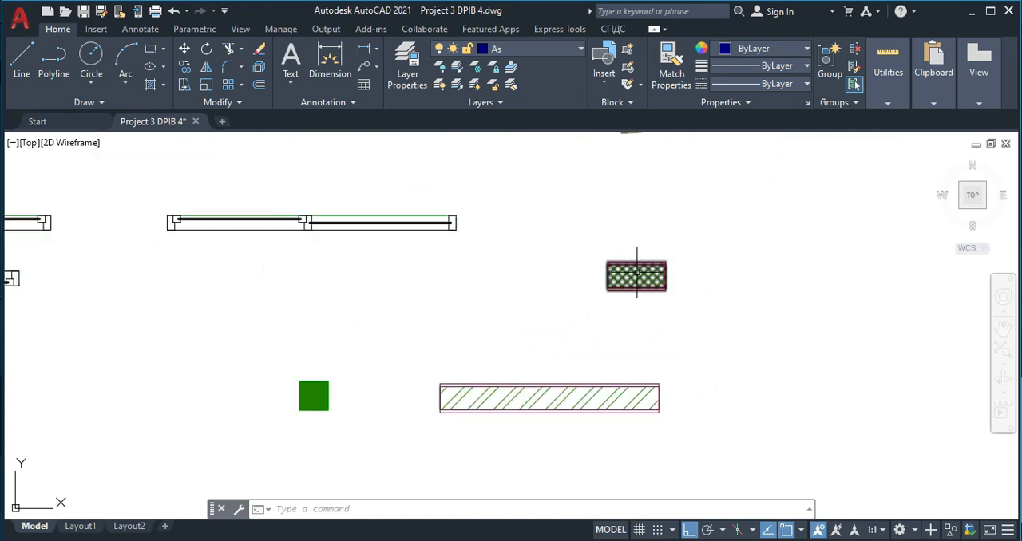
scroll(582, 278, "down", 4)
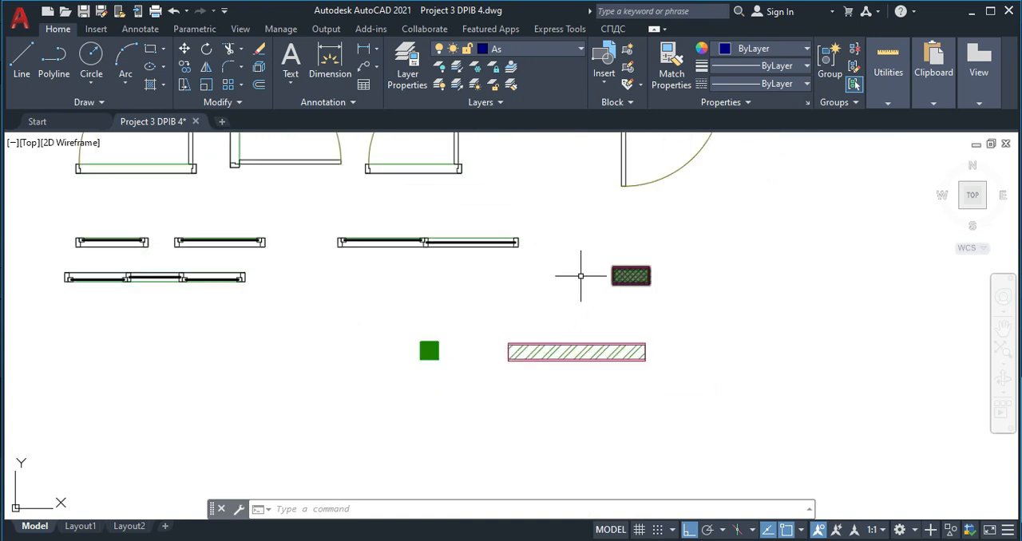
scroll(405, 253, "up", 2)
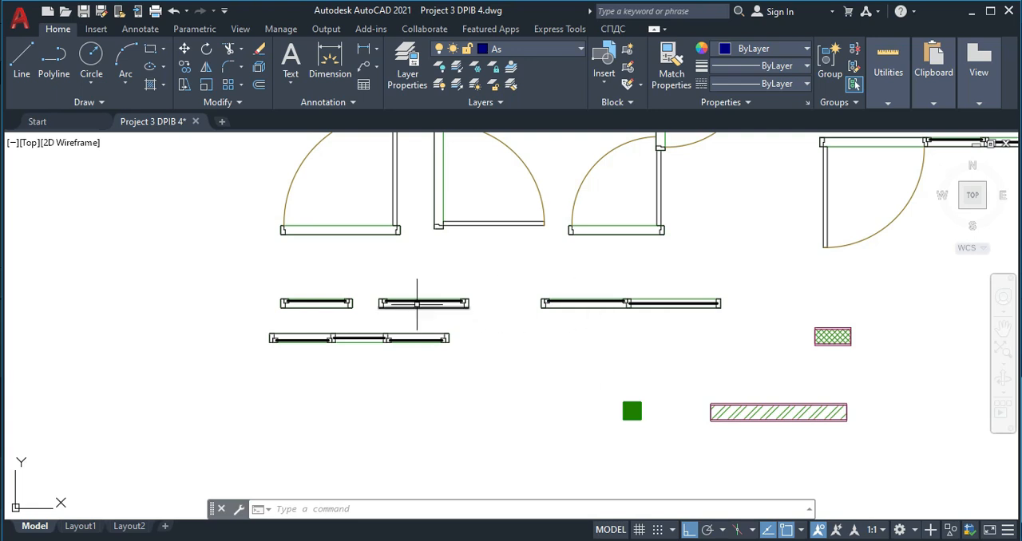
middle_click_drag(429, 274, 426, 331)
scroll(494, 286, "down", 4)
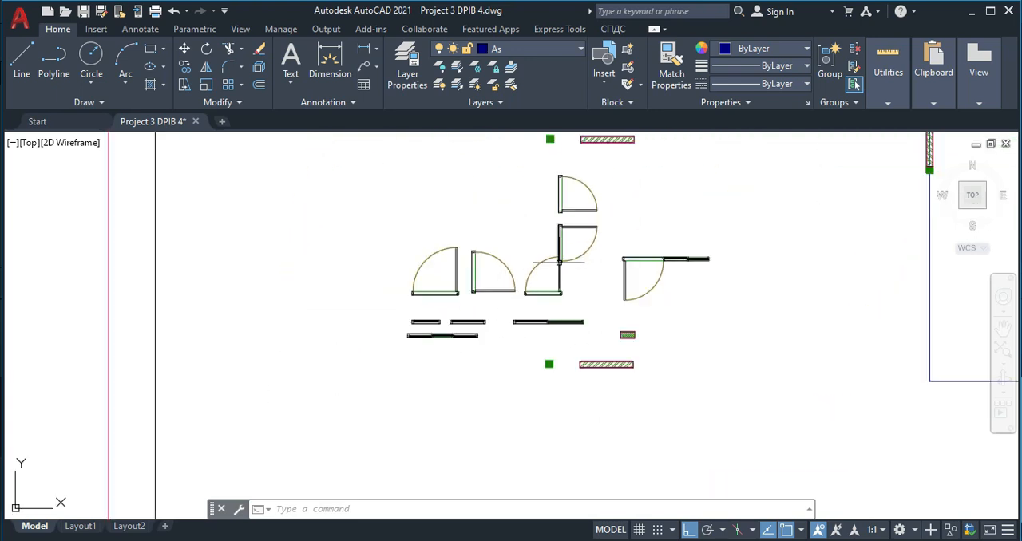
- Examine the widths of the dimensioned swing door symbols and the combined door and window symbol
scroll(426, 336, "up", 2)
scroll(431, 337, "up", 2)
scroll(432, 336, "down", 3)
scroll(429, 338, "up", 3)
scroll(430, 338, "up", 2)
scroll(429, 339, "down", 6)
middle_click_drag(459, 251, 457, 413)
scroll(440, 270, "up", 4)
scroll(372, 257, "up", 2)
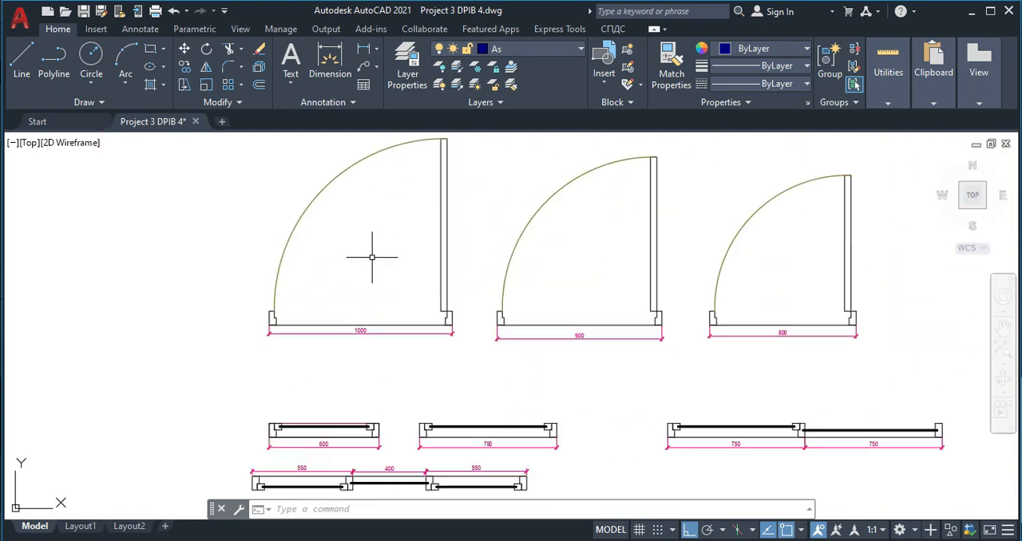
middle_click_drag(580, 271, 489, 327)
middle_click_drag(729, 318, 569, 322)
scroll(549, 339, "up", 2)
scroll(591, 336, "down", 4)
middle_click_drag(709, 324, 538, 306)
scroll(670, 281, "up", 2)
scroll(637, 238, "up", 2)
scroll(650, 239, "down", 4)
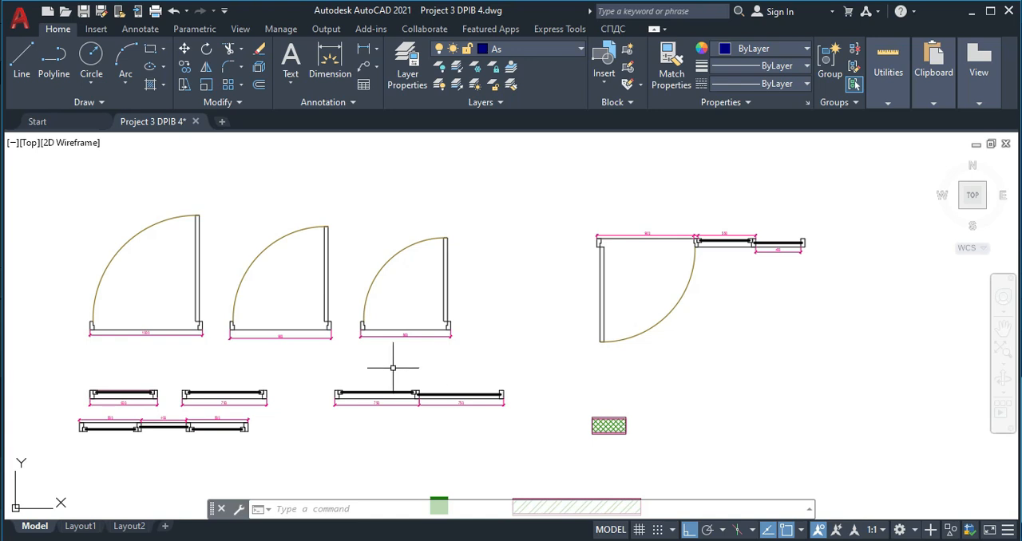
middle_click_drag(300, 407, 368, 375)
middle_click_drag(309, 384, 392, 359)
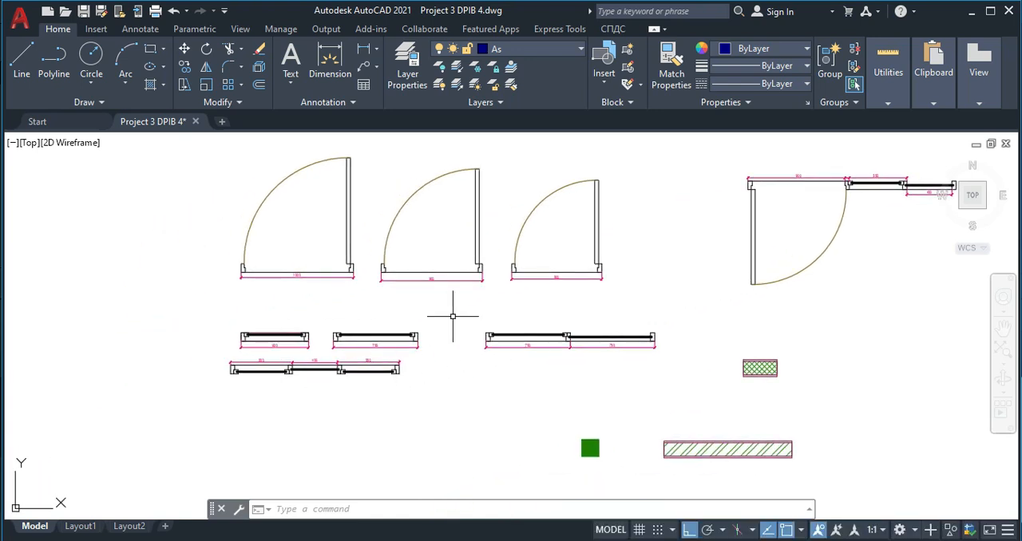
- Examine the frame details and section widths of the dimensioned single-pane and three-part window symbols
scroll(313, 359, "up", 6)
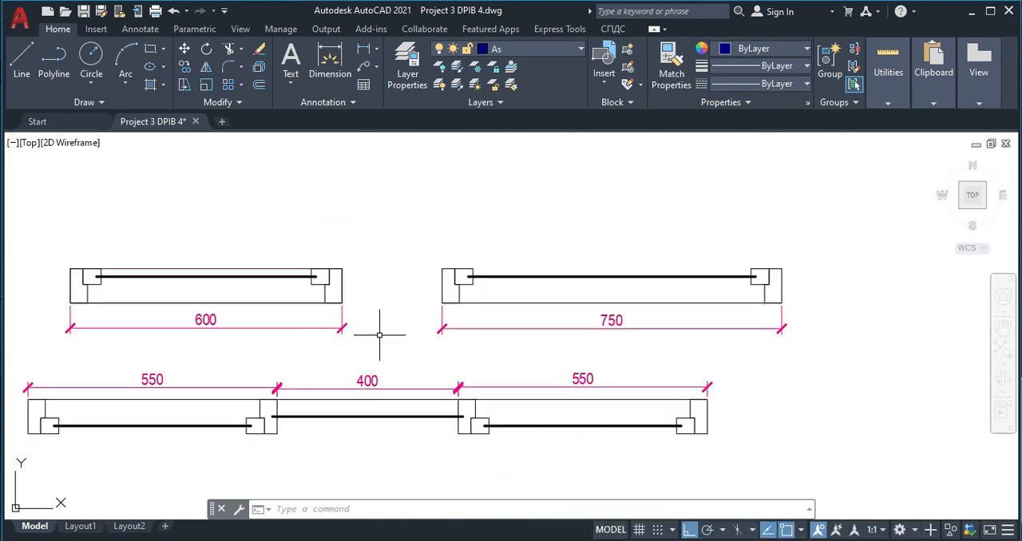
scroll(333, 251, "up", 2)
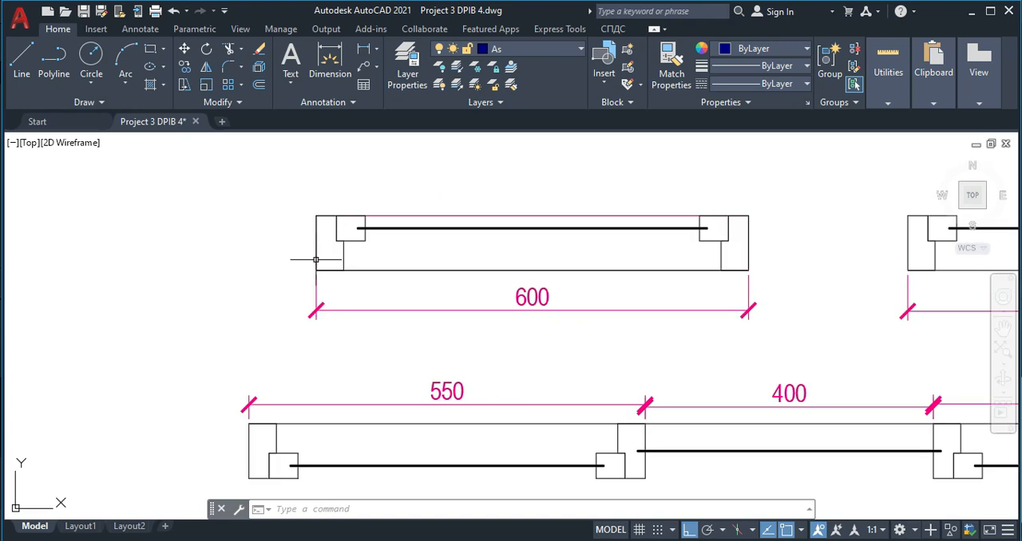
scroll(330, 250, "down", 10)
mouse_move(382, 230)
middle_mouse_down()
mouse_move(427, 287)
mouse_move(409, 300)
middle_mouse_up()
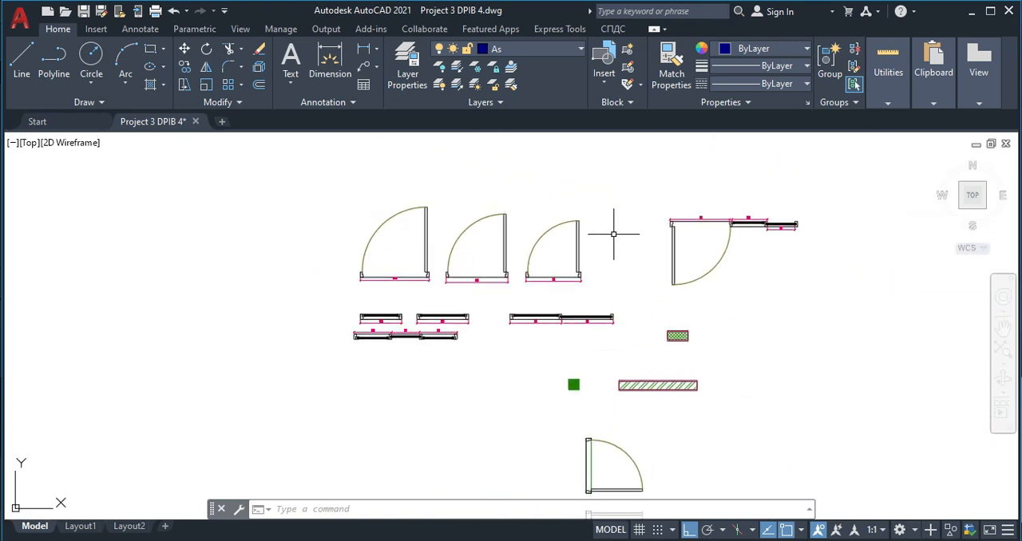
scroll(380, 320, "up", 10)
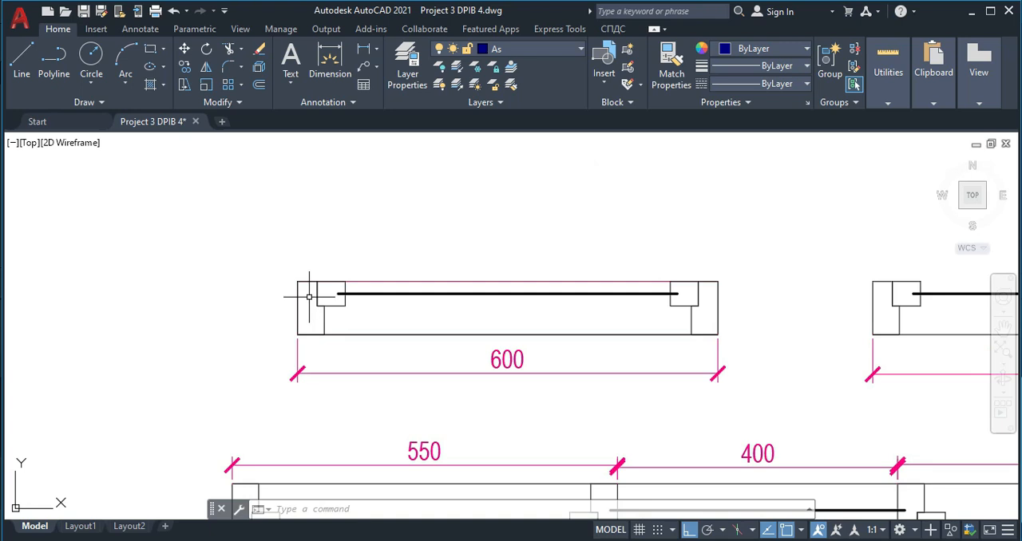
scroll(349, 329, "down", 4)
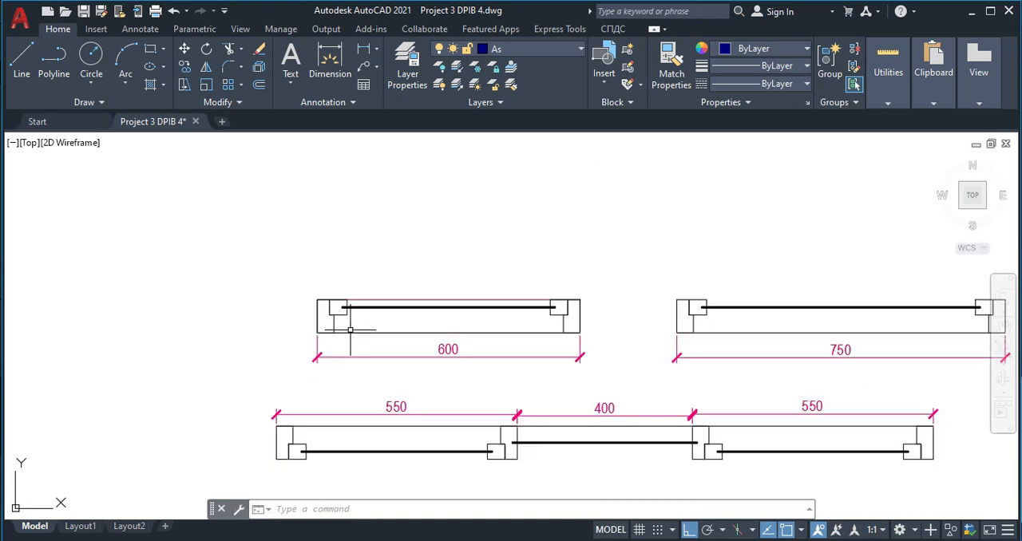
mouse_move(523, 347)
middle_mouse_down()
mouse_move(439, 351)
mouse_move(397, 335)
middle_mouse_up()
middle_click_drag(646, 340, 423, 330)
scroll(526, 336, "down", 4)
scroll(580, 339, "up", 2)
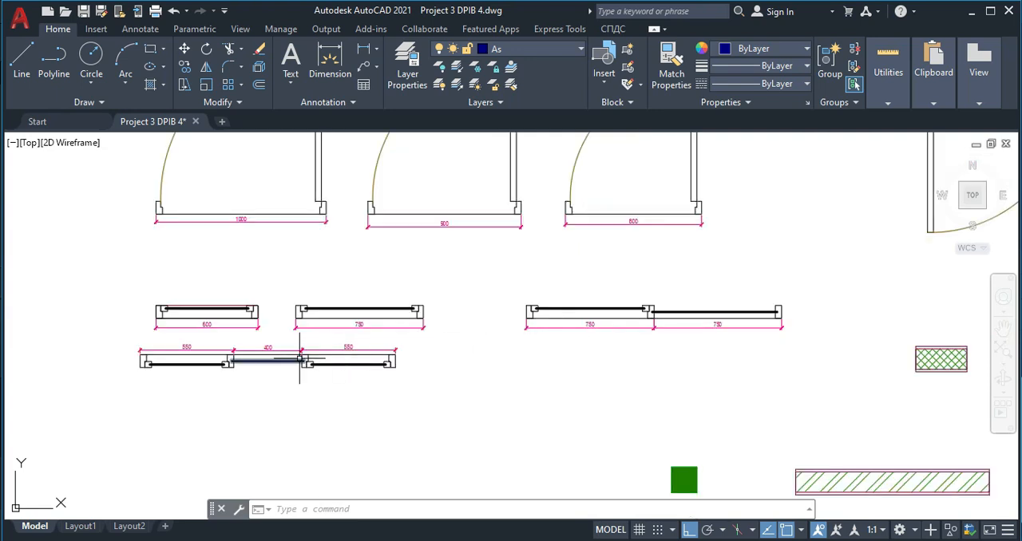
scroll(302, 357, "up", 2)
scroll(204, 368, "up", 2)
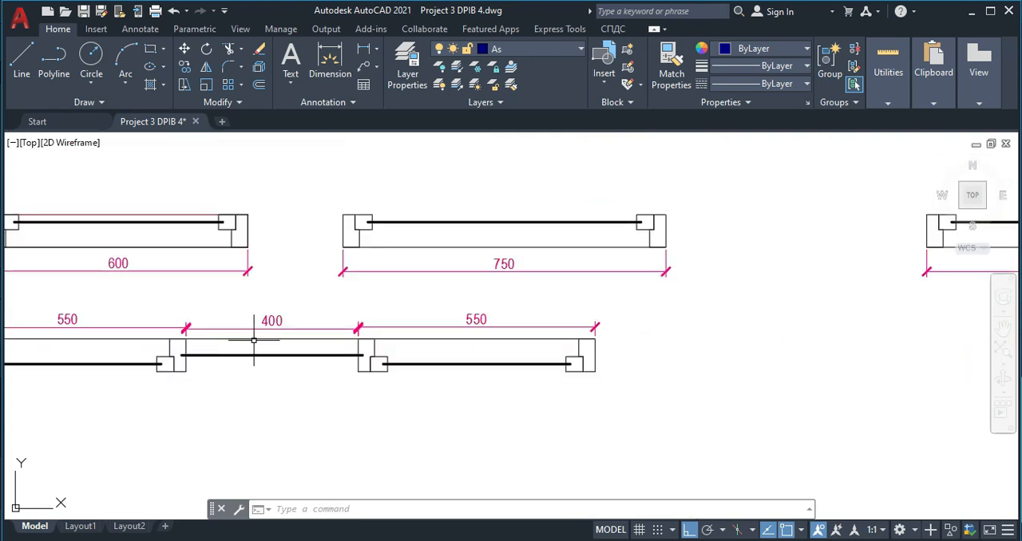
middle_click_drag(251, 355, 402, 336)
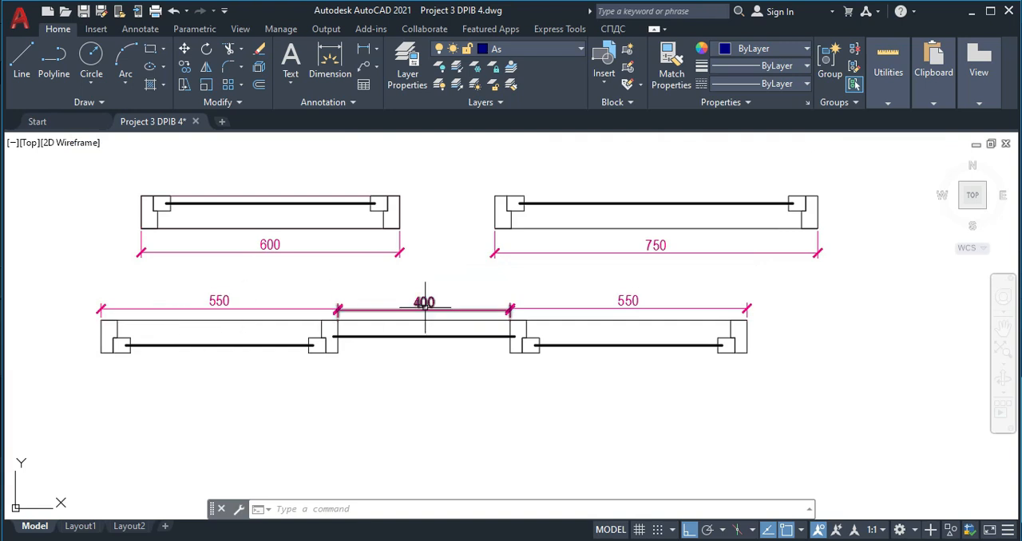
- Review the full set of dimensioned door and window symbols, including the green column and hatched wall pieces below them
scroll(411, 343, "down", 4)
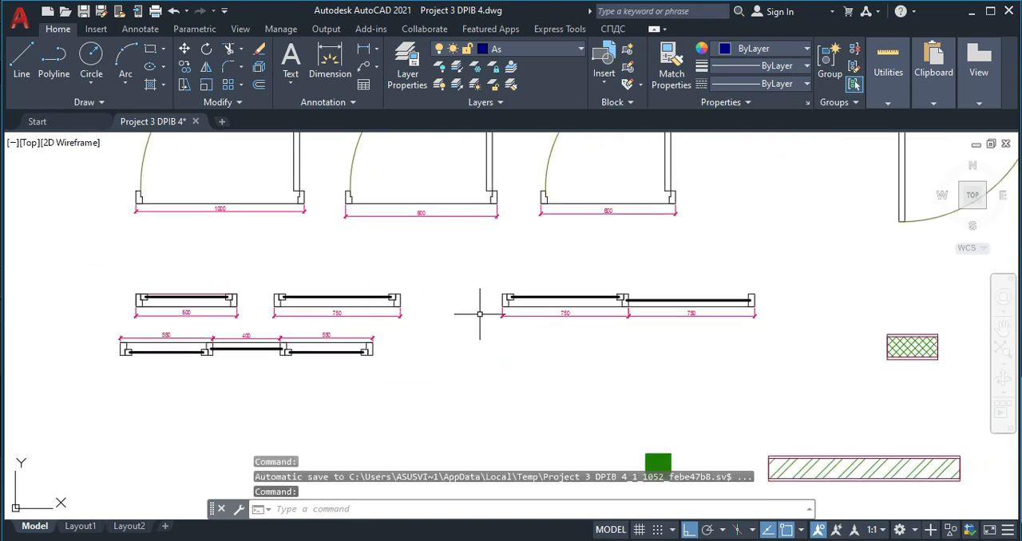
scroll(439, 324, "down", 4)
scroll(718, 220, "up", 4)
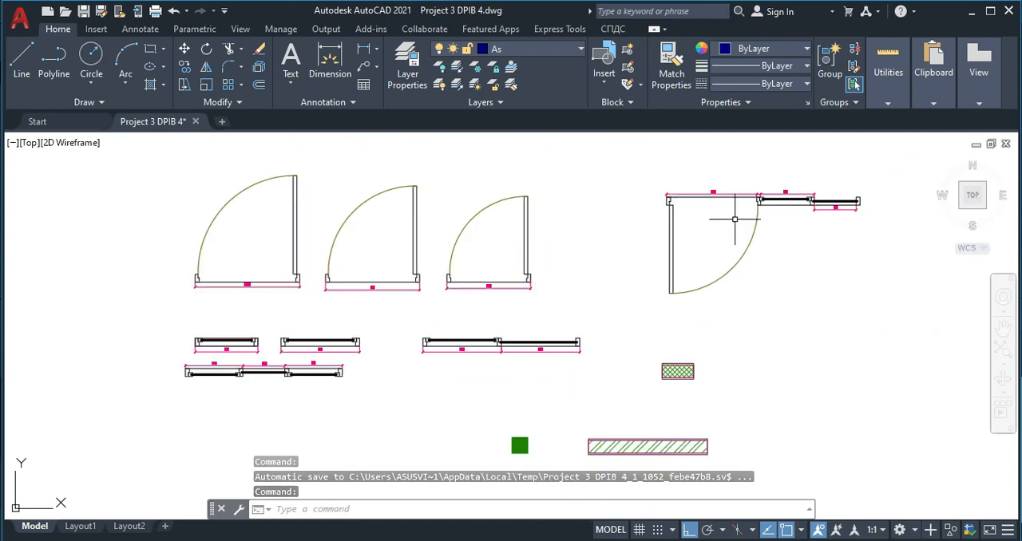
middle_click_drag(326, 321, 429, 240)
scroll(430, 243, "down", 4)
scroll(484, 378, "up", 2)
scroll(512, 364, "down", 3)
middle_click_drag(604, 378, 524, 360)
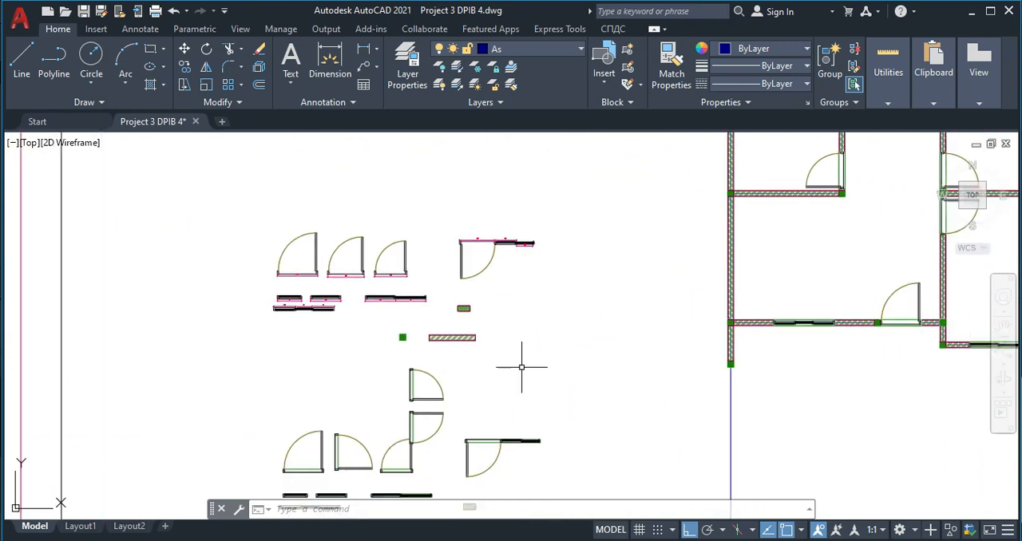
scroll(467, 339, "up", 3)
scroll(466, 339, "up", 2)
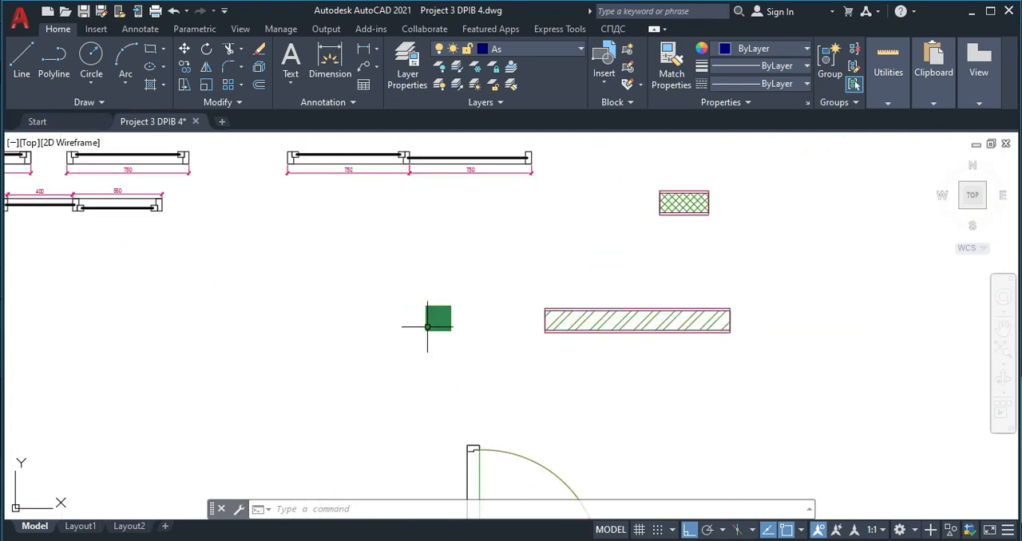
- Examine the column and hatched wall symbols again, together with the widths of the dimensioned doors and windows
scroll(443, 324, "down", 8)
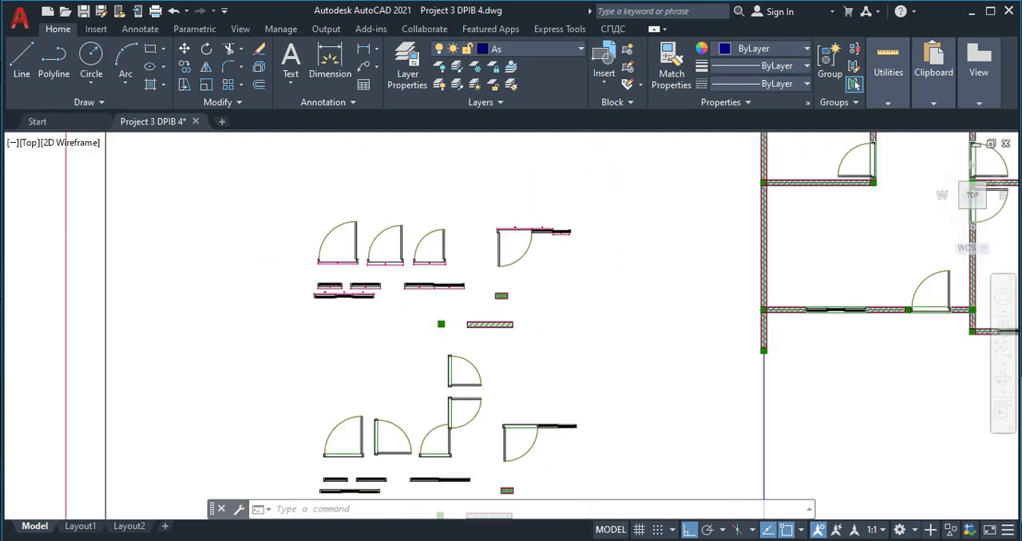
scroll(328, 309, "up", 8)
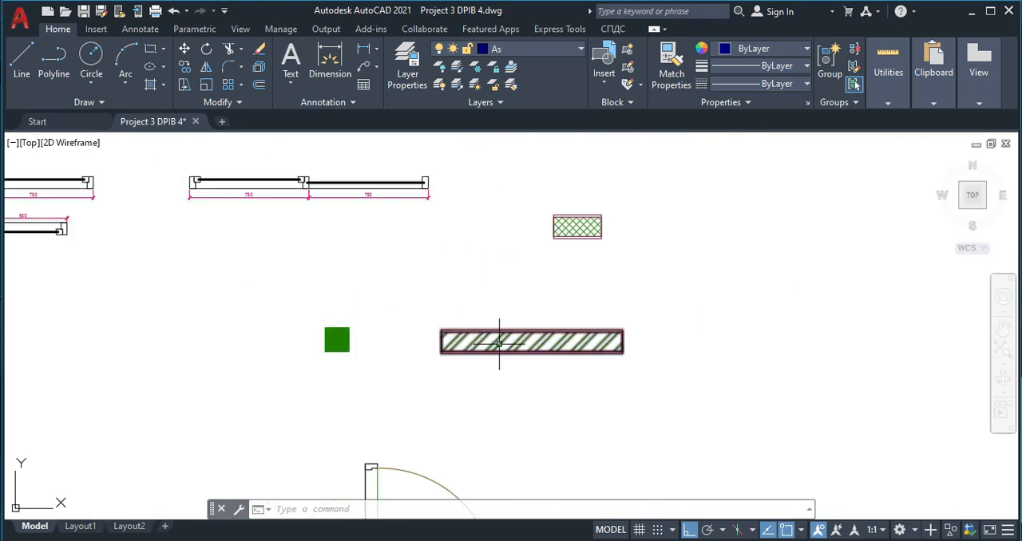
scroll(318, 228, "down", 3)
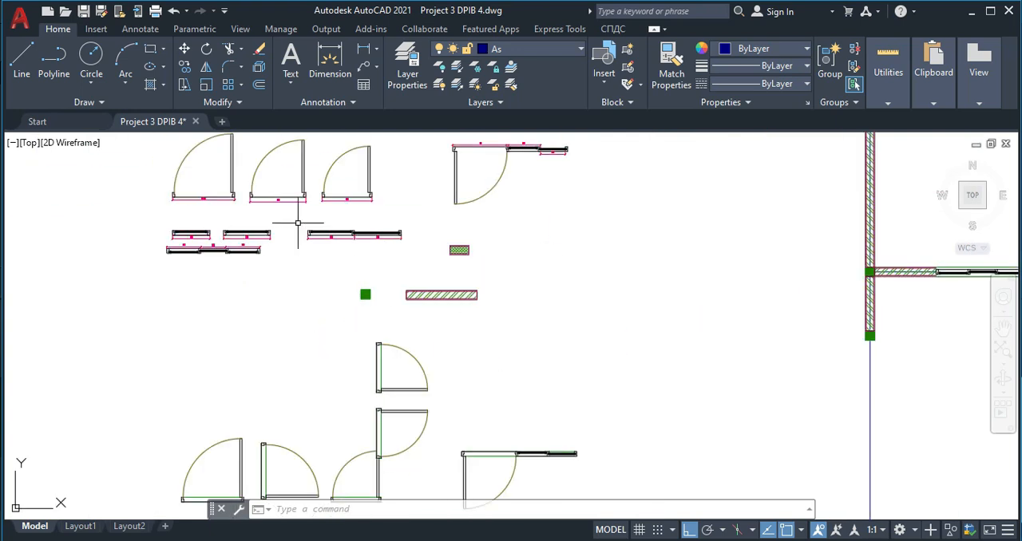
middle_click_drag(319, 227, 354, 298)
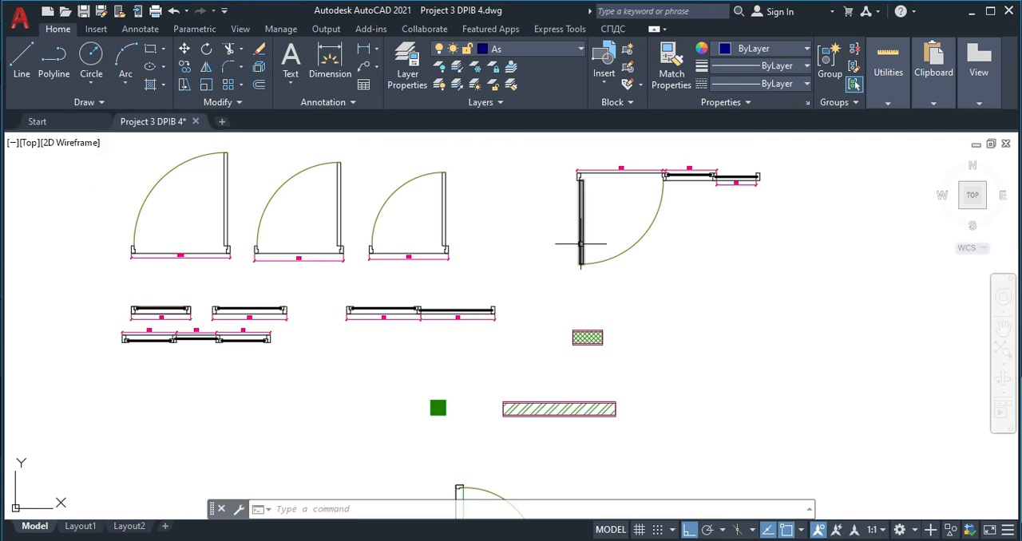
scroll(139, 249, "up", 2)
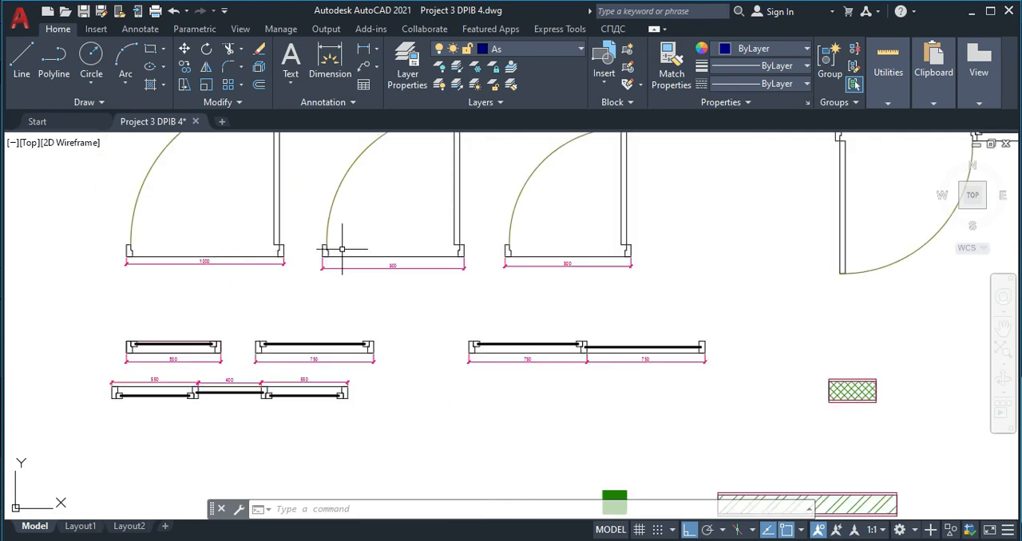
middle_click_drag(241, 270, 293, 284)
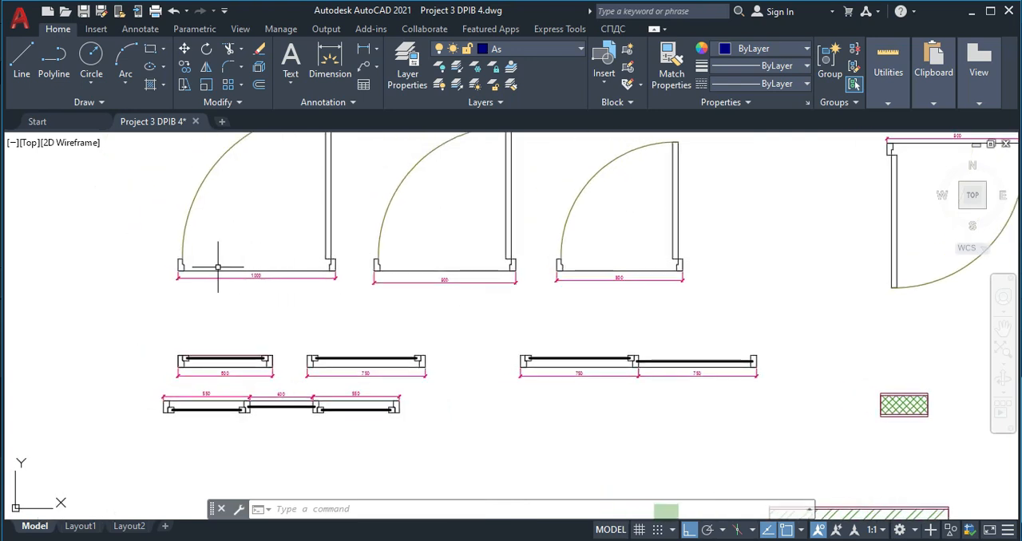
scroll(217, 268, "up", 2)
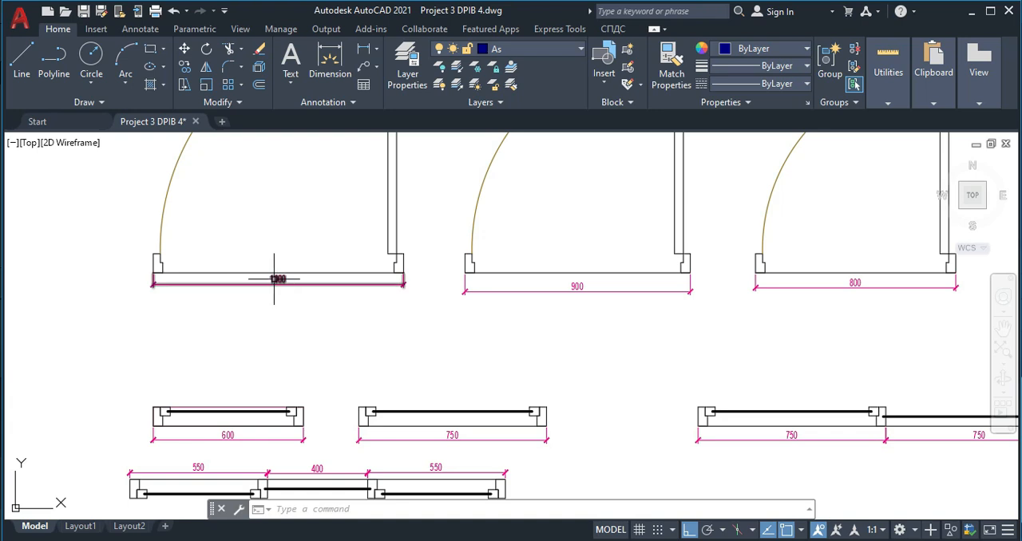
scroll(287, 285, "down", 10)
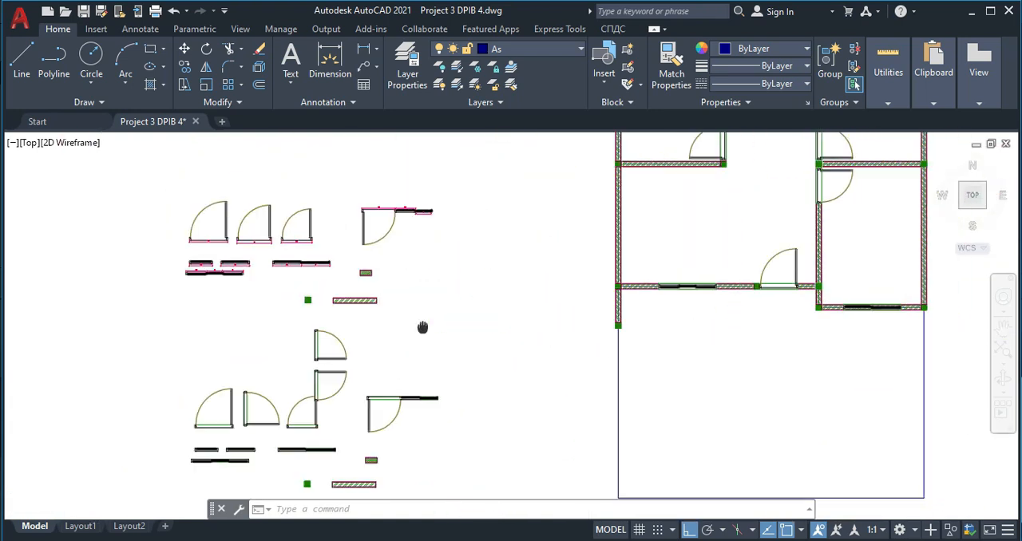
- Return to the room boundary outline and make kolom the current layer
scroll(537, 367, "down", 4)
middle_click_drag(539, 367, 319, 358)
middle_click_drag(768, 361, 272, 327)
mouse_move(576, 343)
middle_mouse_down()
mouse_move(479, 348)
mouse_move(243, 325)
middle_mouse_up()
scroll(430, 333, "down", 4)
middle_click_drag(672, 333, 539, 326)
scroll(642, 286, "up", 4)
scroll(675, 269, "up", 4)
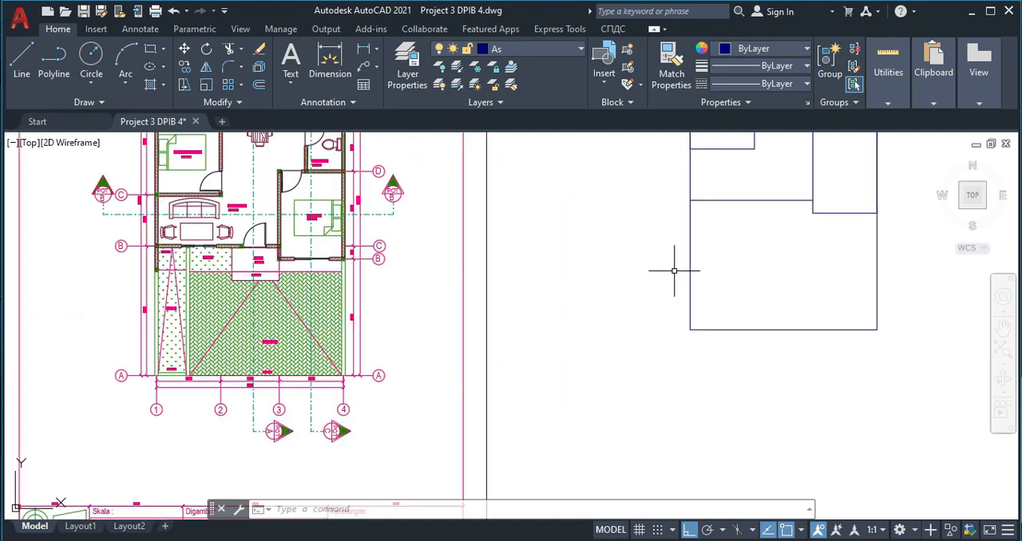
middle_click_drag(649, 219, 570, 274)
left_click(547, 51)
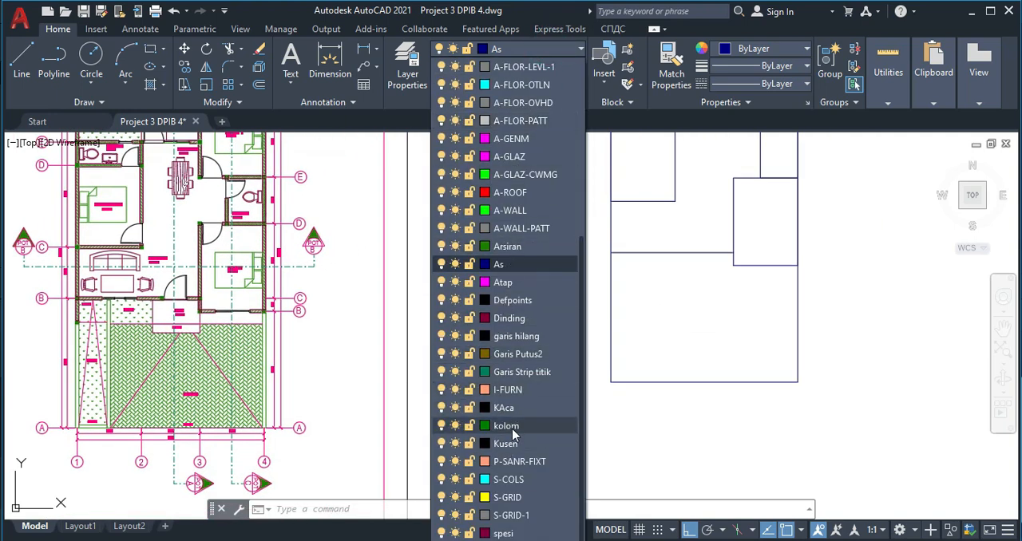
left_click(511, 426)
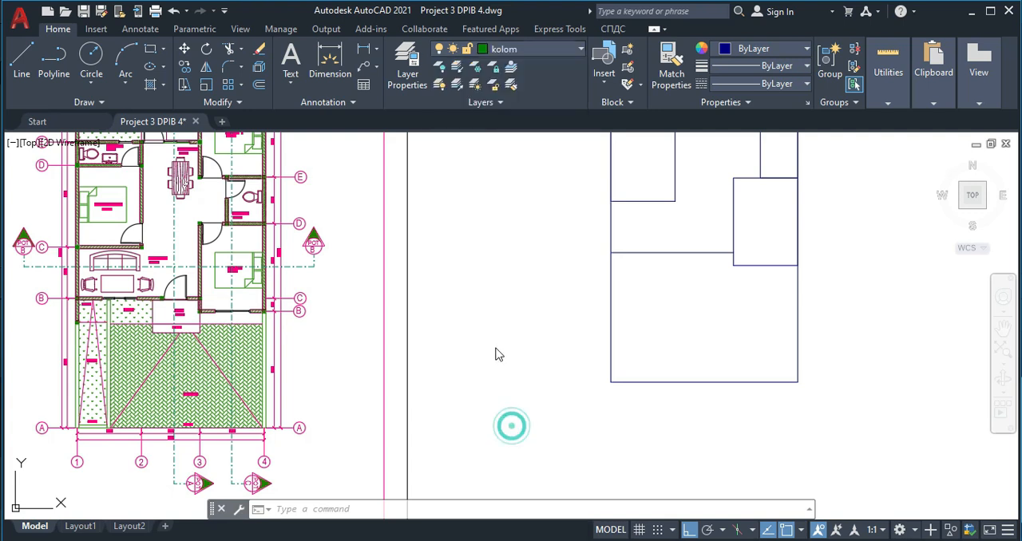
- Draw a 150 by 150 column square in the empty space beside the room outline
scroll(506, 268, "up", 5)
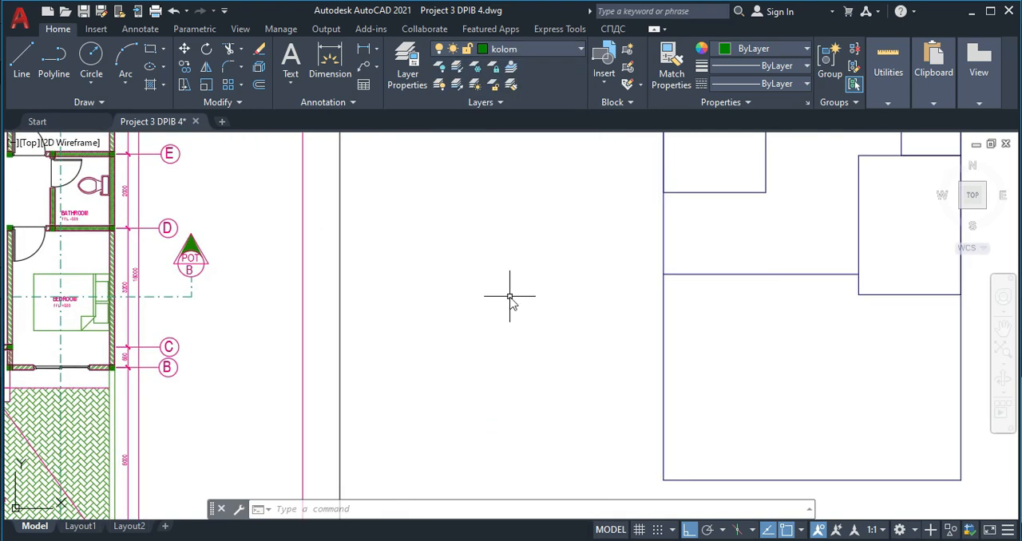
key("Return")
left_click(493, 242)
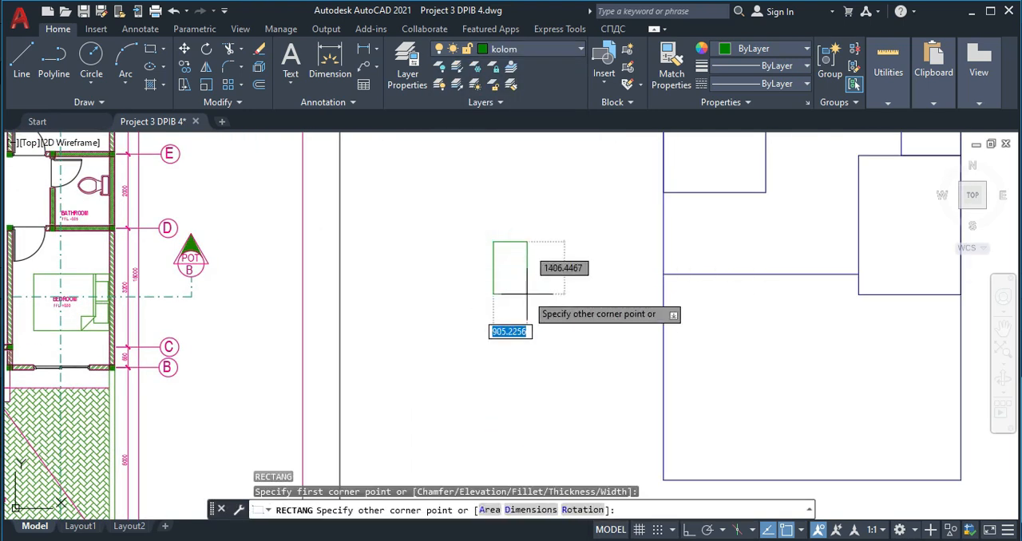
type("1")
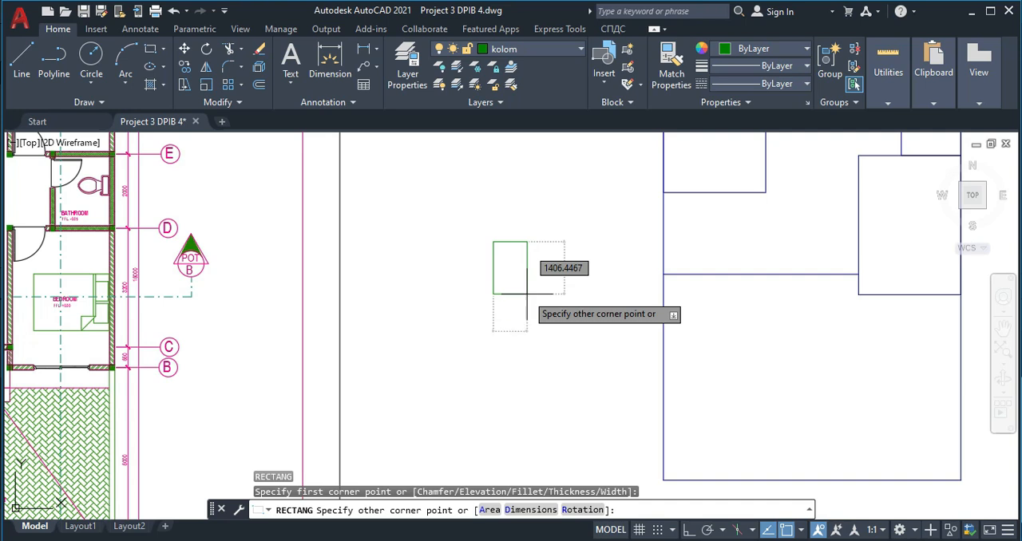
type("50")
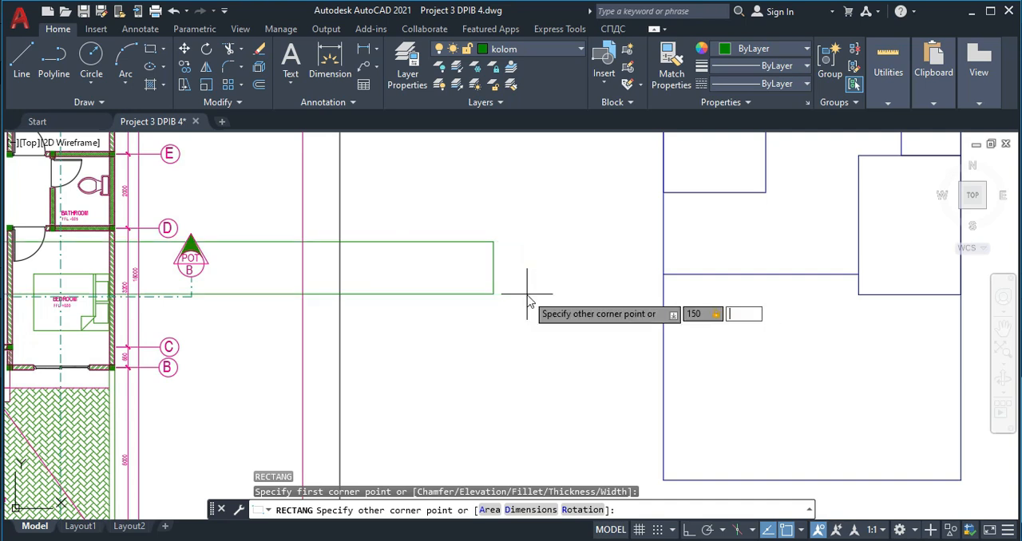
type(",150")
key("Return")
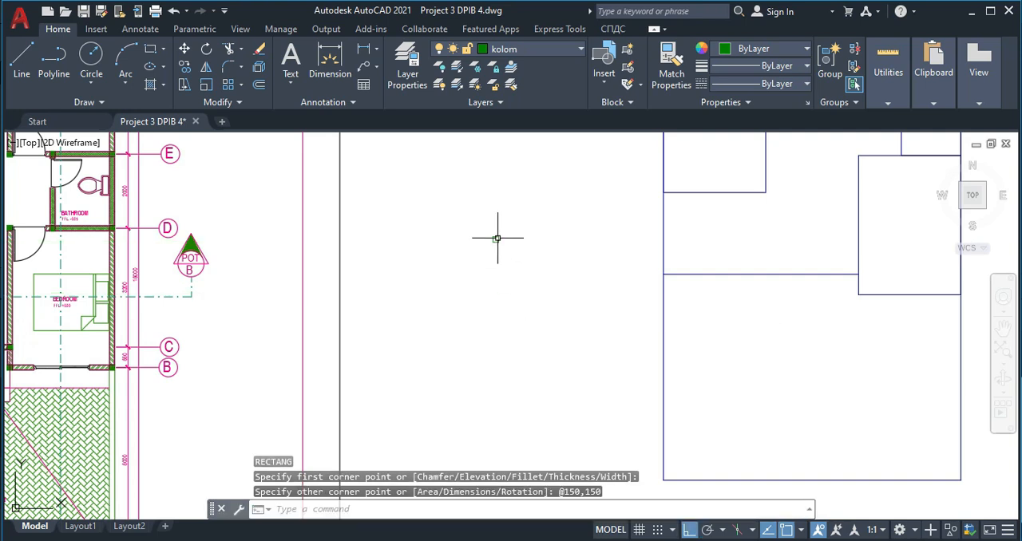
- Draw a 300 by 150 rectangle just beside the small column square
scroll(497, 235, "up", 5)
scroll(523, 269, "down", 3)
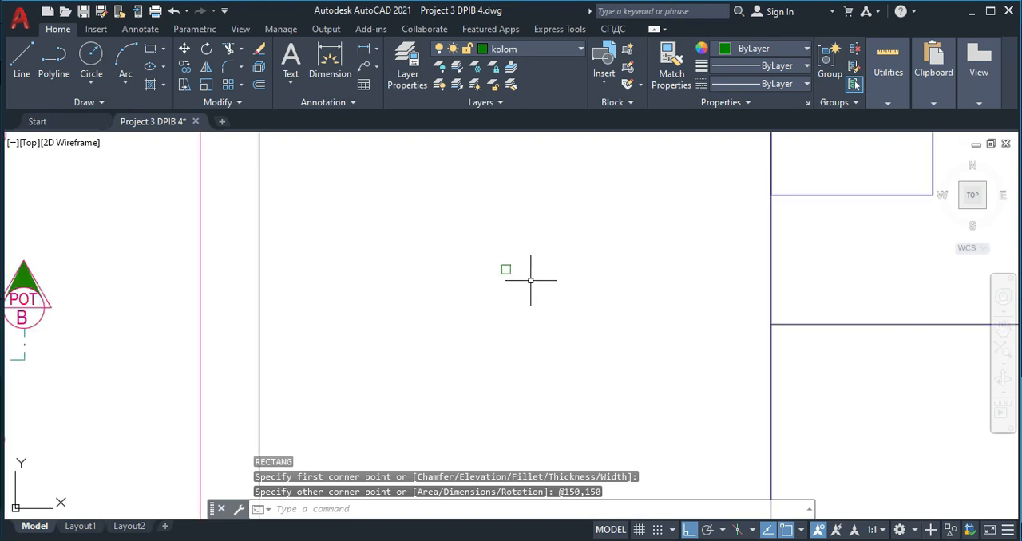
type("rec")
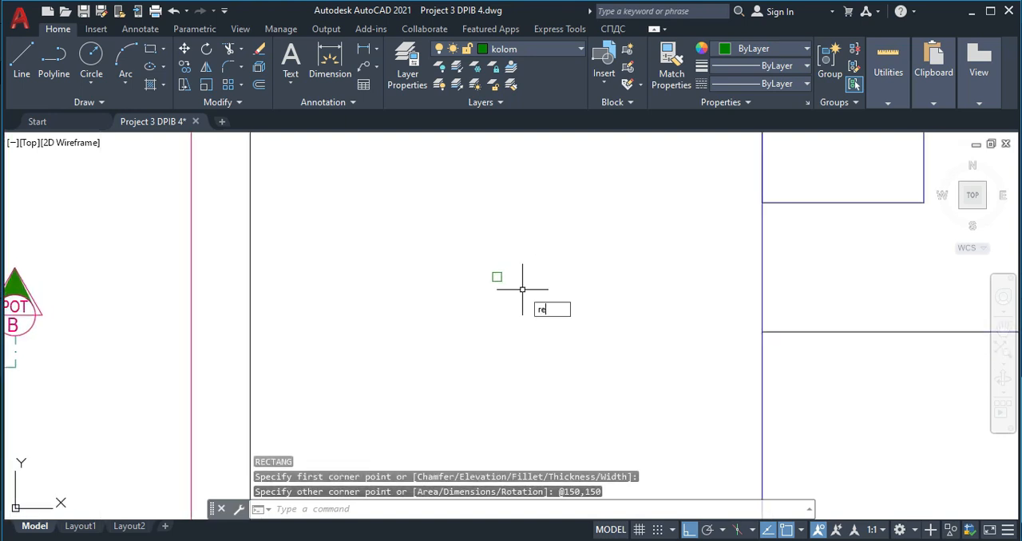
key("Return")
left_click(516, 264)
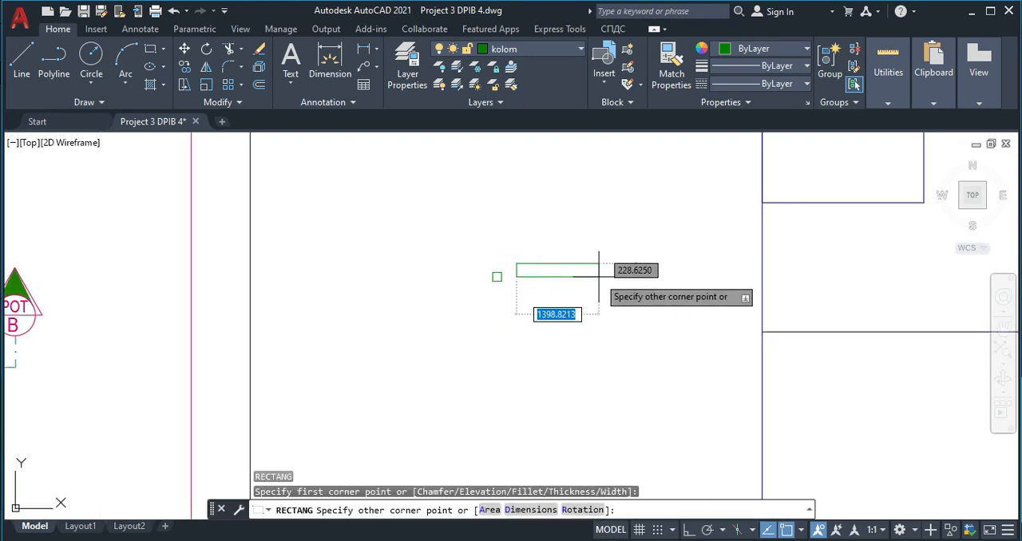
type("300")
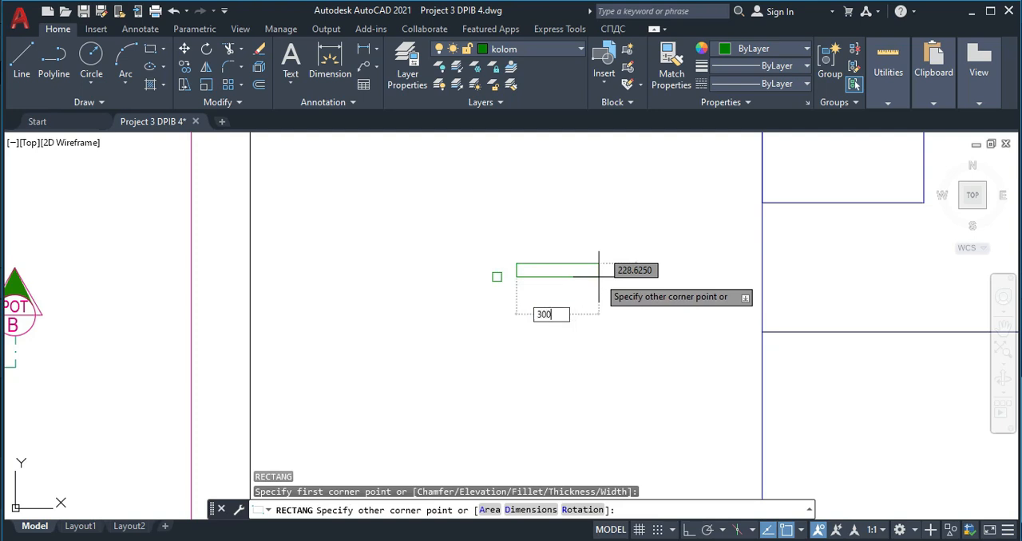
key("Tab")
type("1")
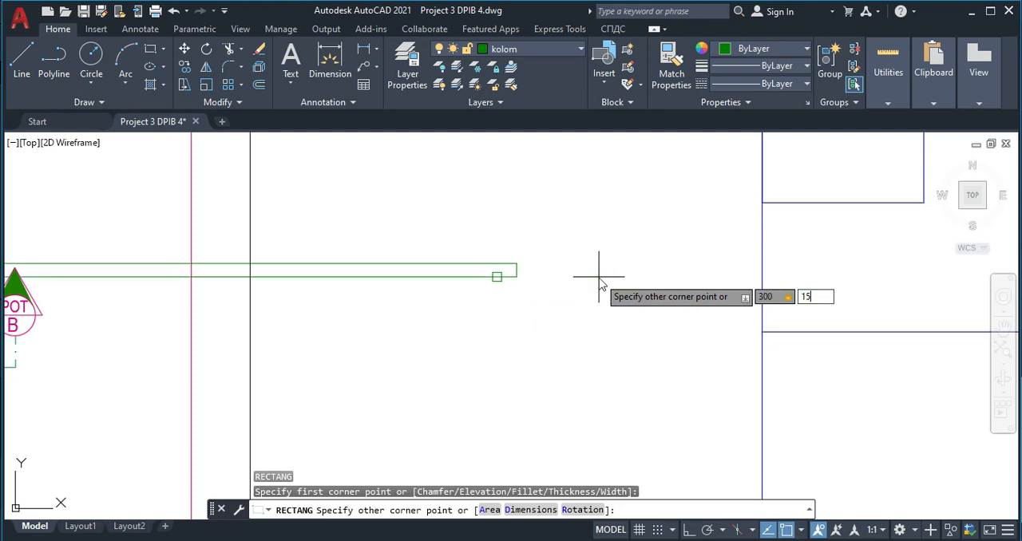
type("50")
key("Return")
- Offset the 300 by 150 rectangle inward by 10
scroll(520, 267, "up", 6)
middle_click_drag(520, 267, 517, 317)
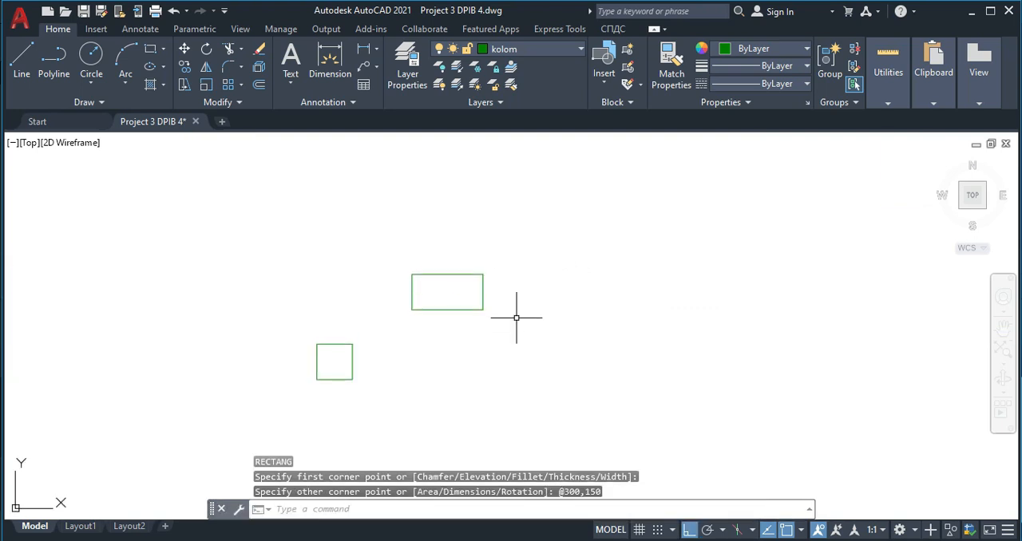
type("o")
key("Return")
type("1")
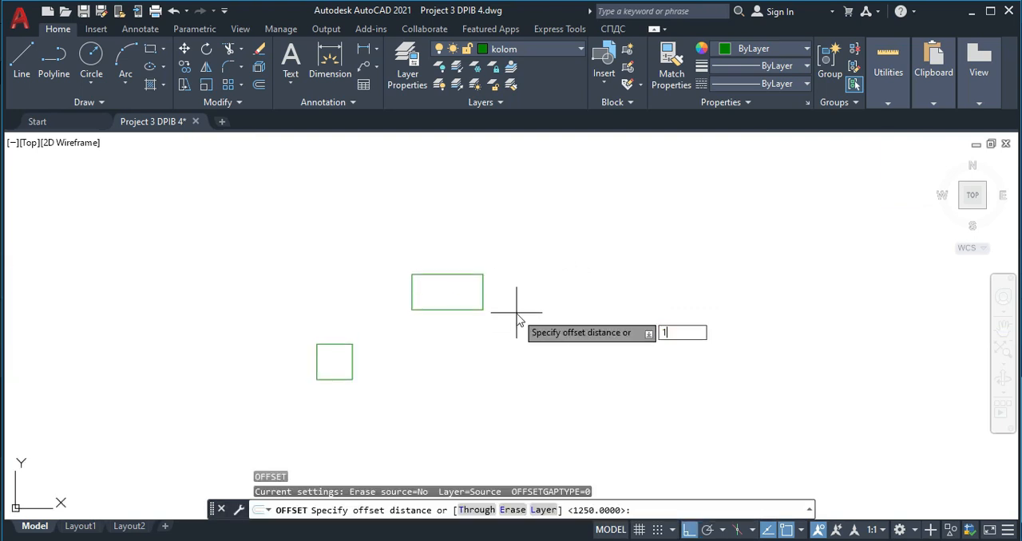
type("0")
key("Return")
left_click(446, 310)
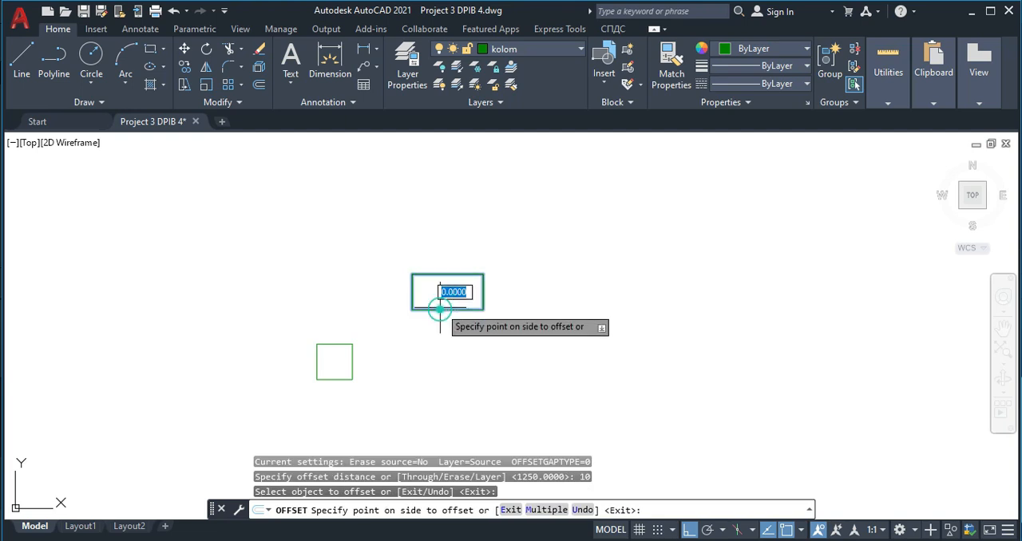
left_click(440, 291)
key("Escape")
- Stretch both short sides of the inner rectangle outward to meet the short sides of the outer rectangle
scroll(439, 284, "up", 4)
left_click(436, 268)
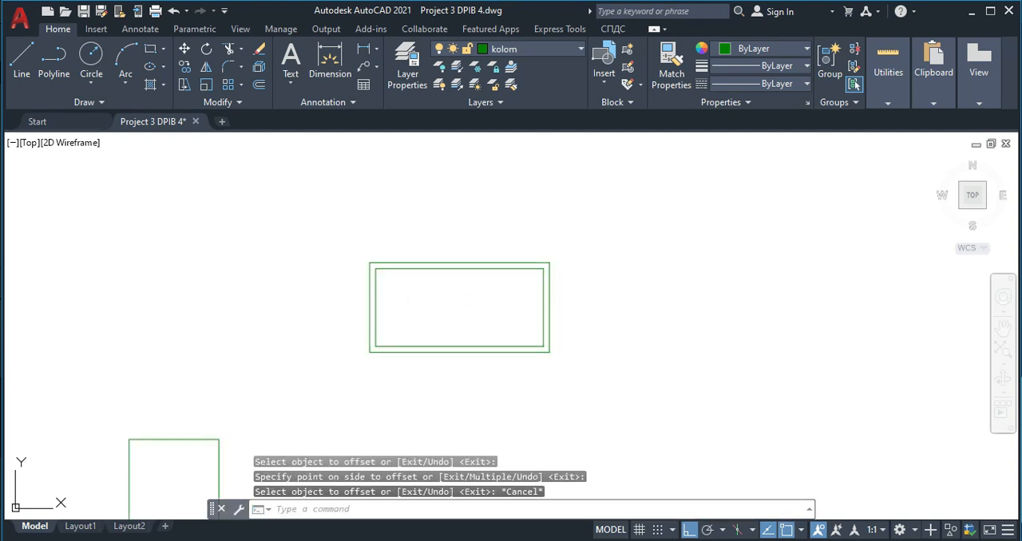
scroll(556, 296, "up", 2)
left_click(544, 311)
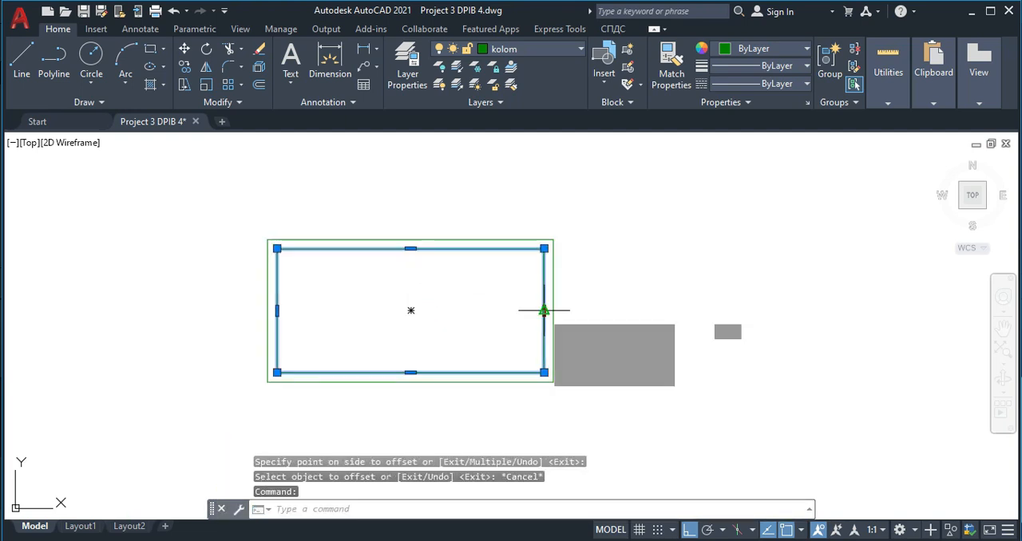
left_click(553, 311)
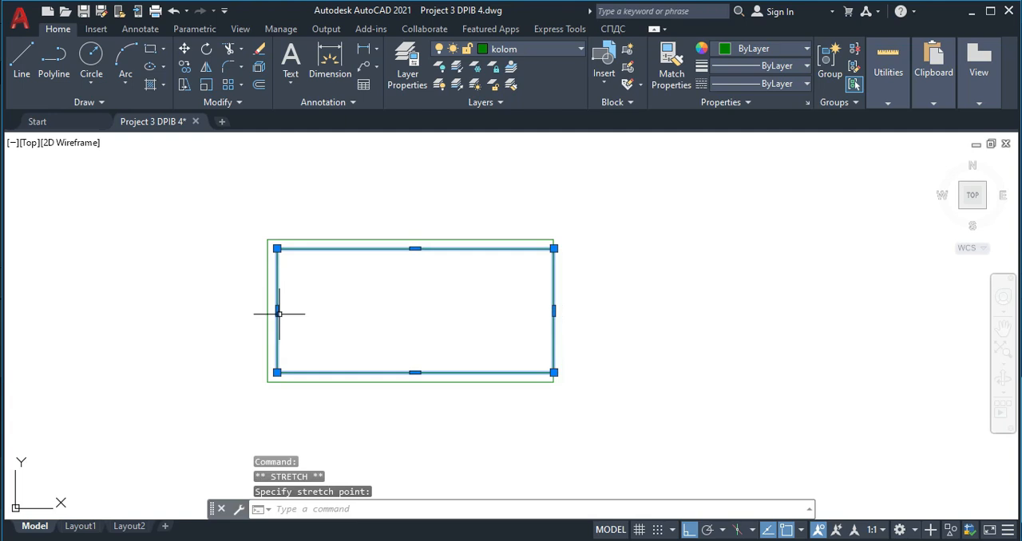
left_click(277, 310)
key("Escape")
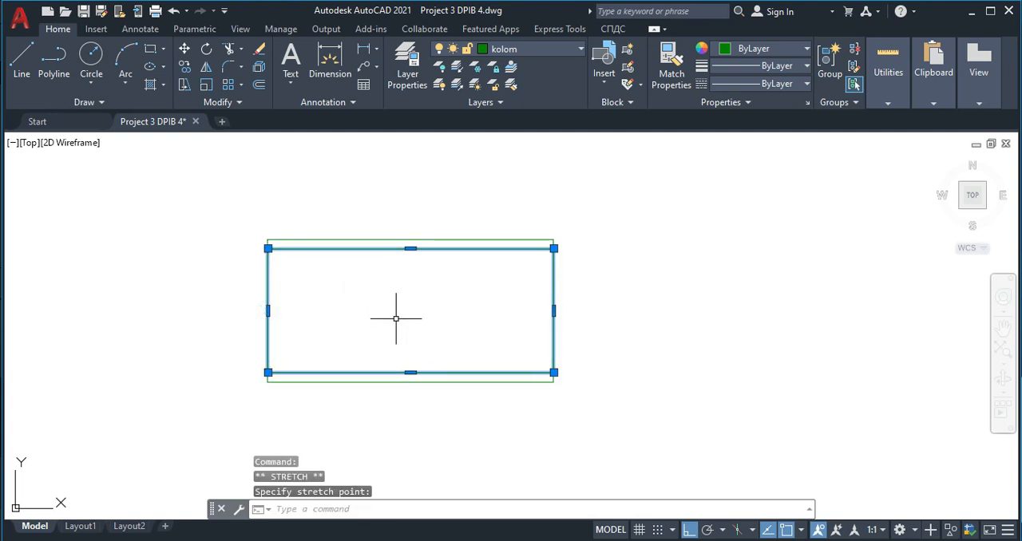
key("Escape")
- Fill the 150 by 150 column square with a solid hatch on the Arsiran layer
scroll(401, 313, "down", 2)
scroll(402, 314, "down", 3)
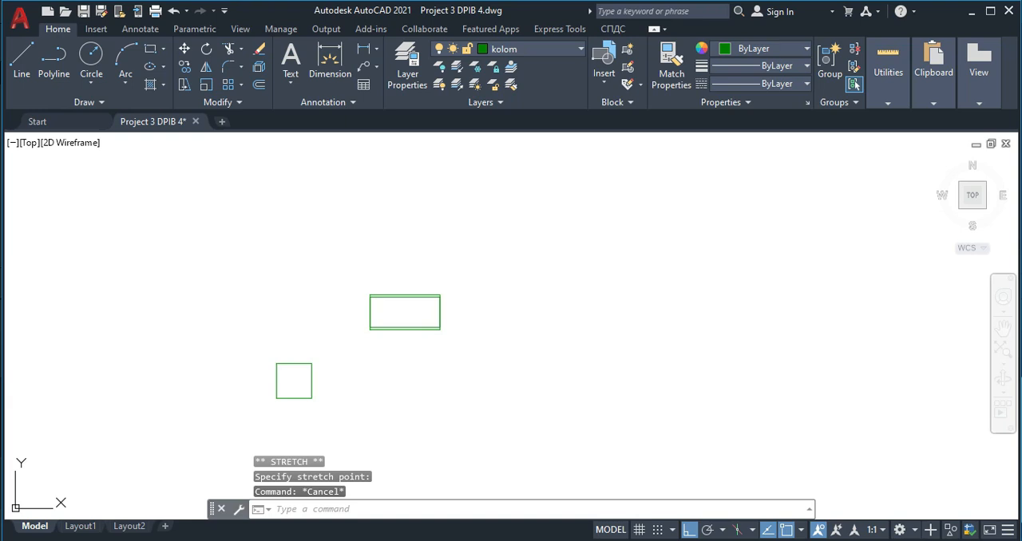
type("h")
key("Return")
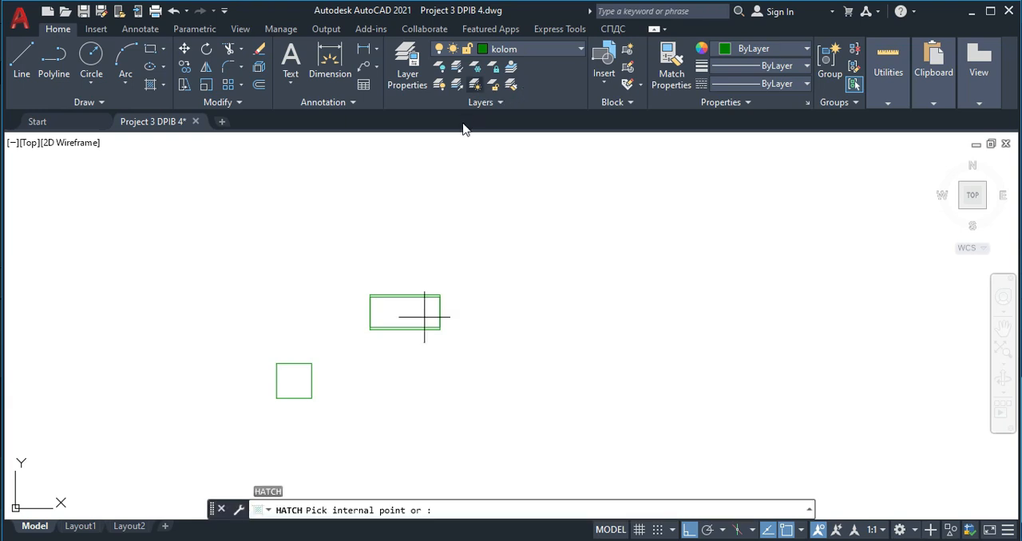
left_click(508, 102)
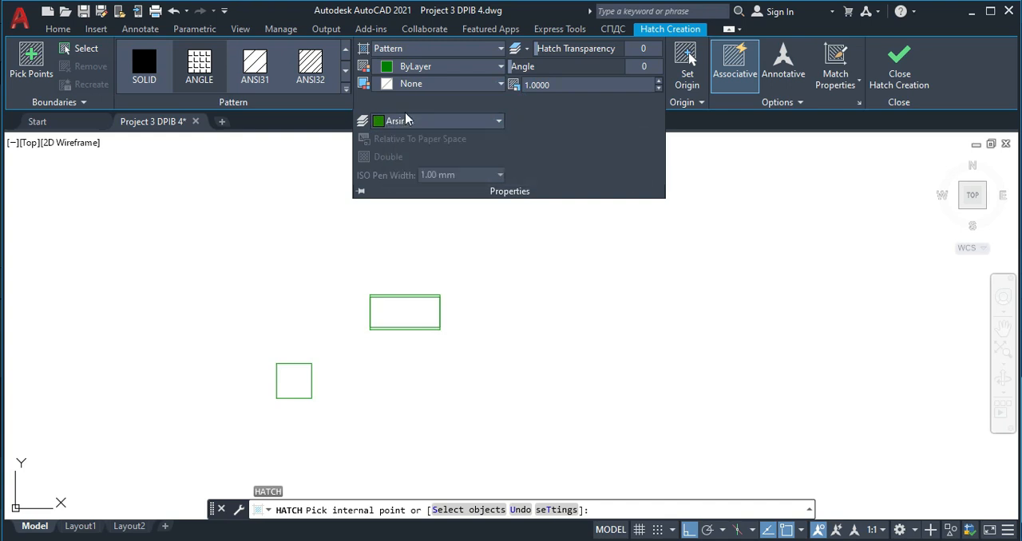
left_click(143, 64)
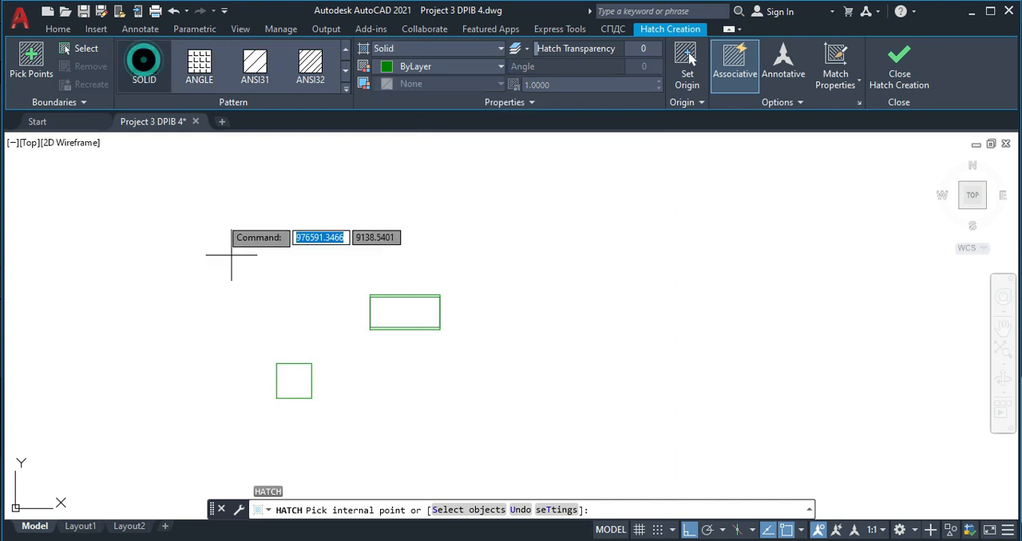
left_click(294, 377)
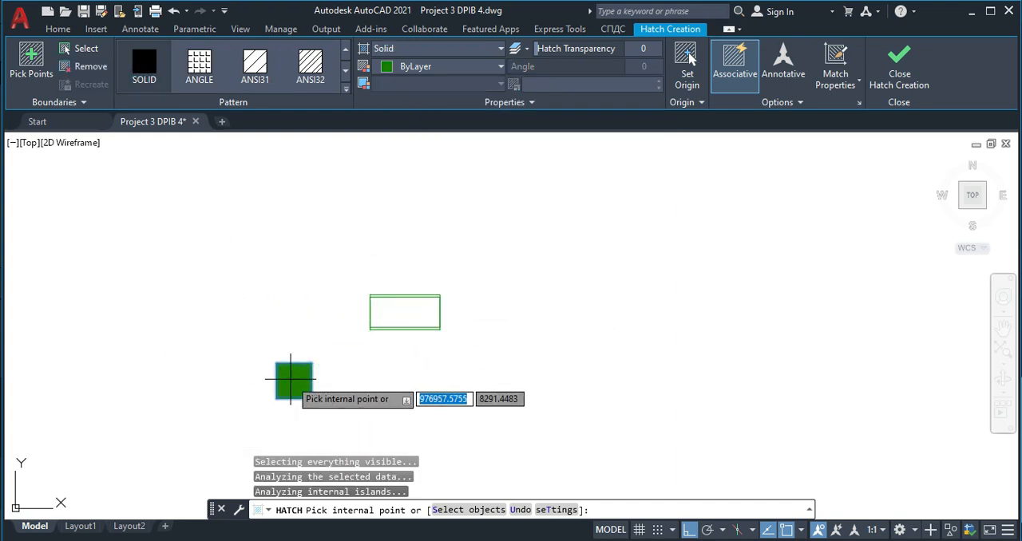
key("Return")
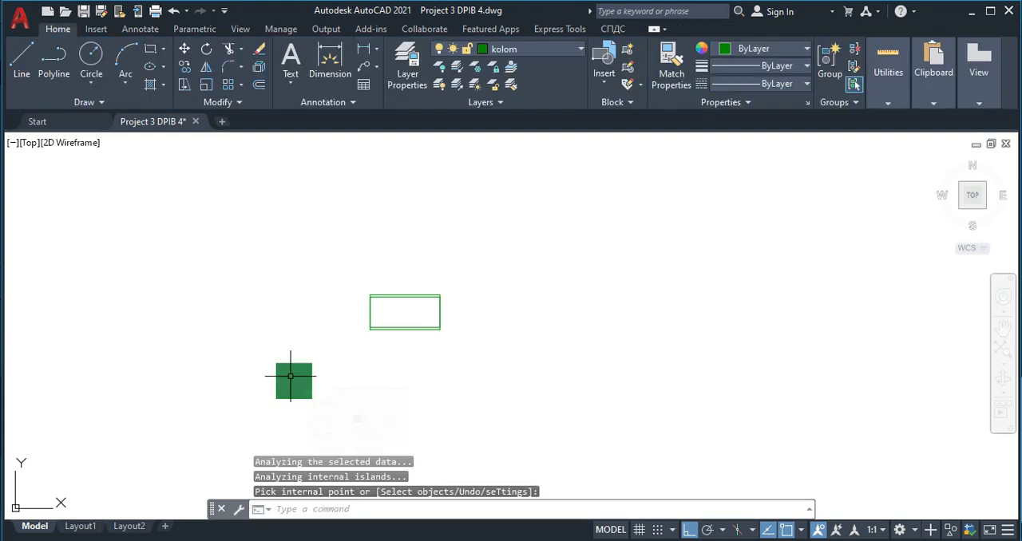
- Hatch the inside of the 300 by 150 rectangle with the ANSI32 pattern at scale 10
key("Return")
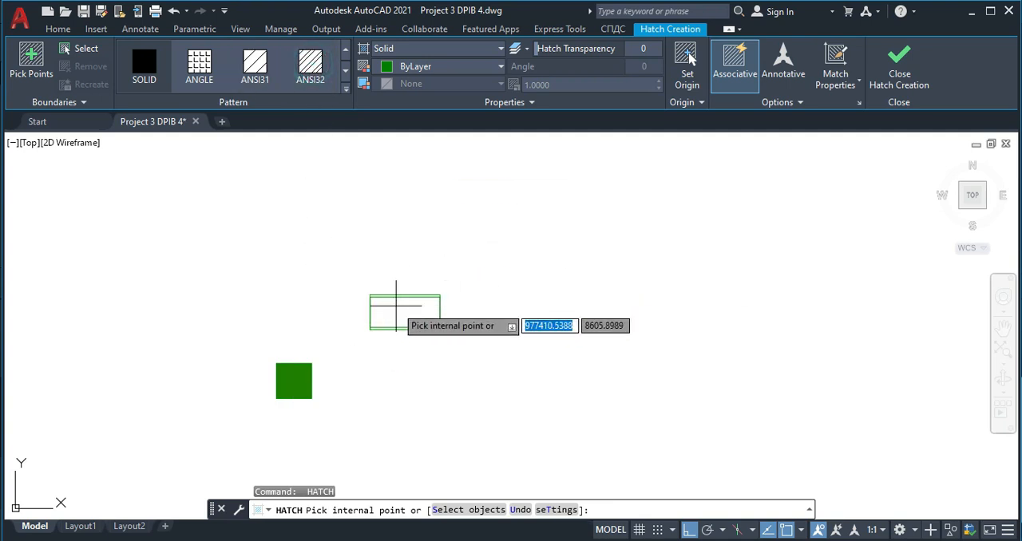
left_click(396, 305)
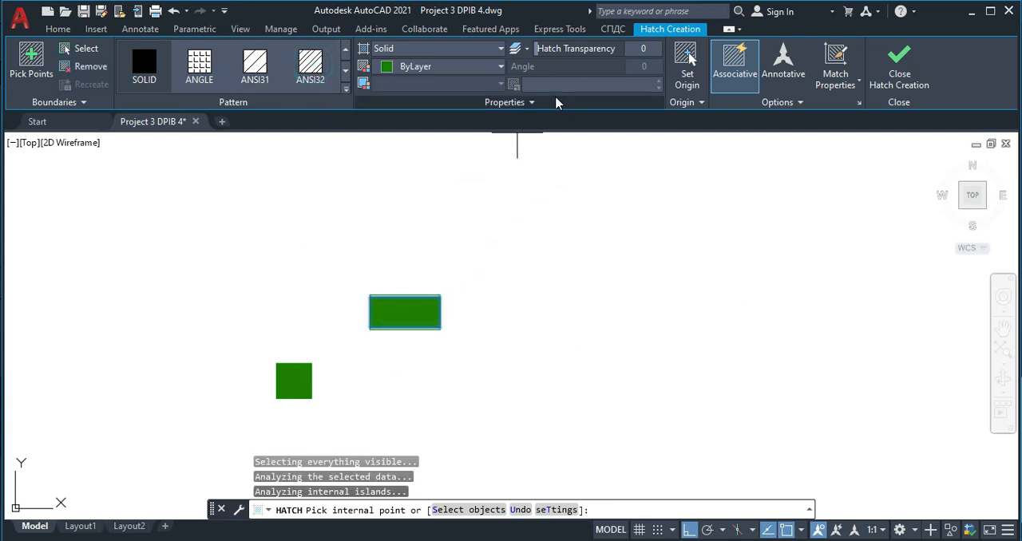
left_click(578, 87)
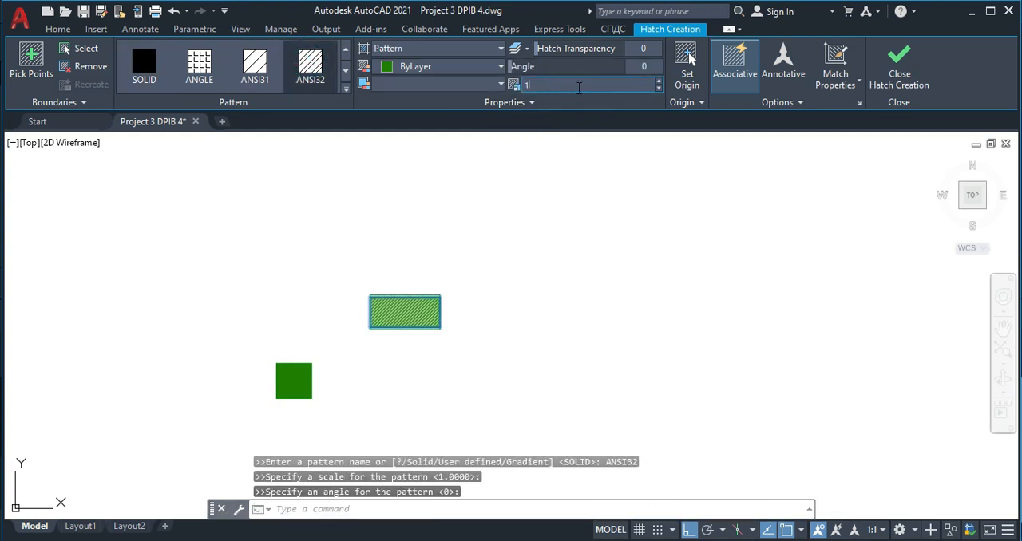
key("Return")
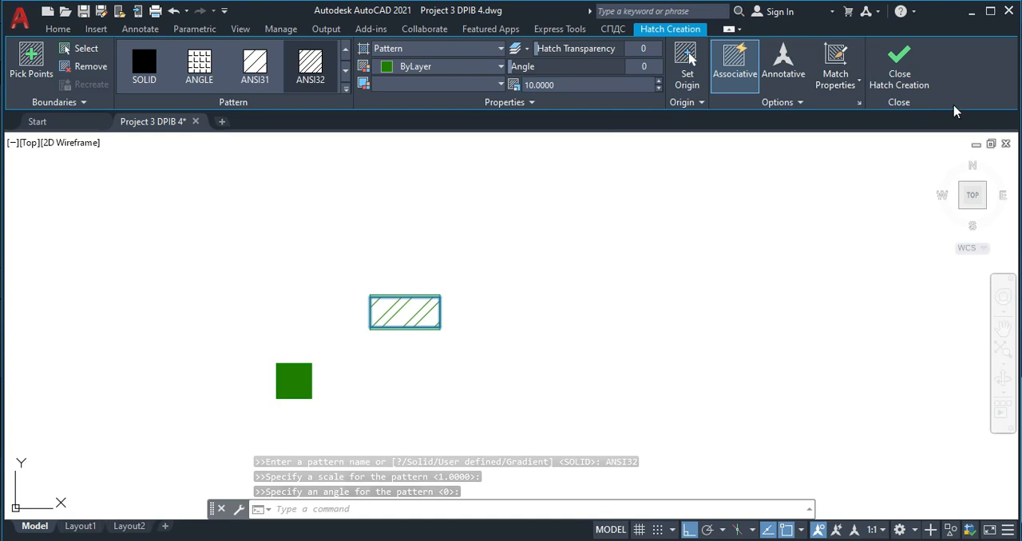
left_click(899, 64)
- Copy the diagonally hatched rectangle twice along the same horizontal row, leaving gaps between the copies
left_click(469, 365)
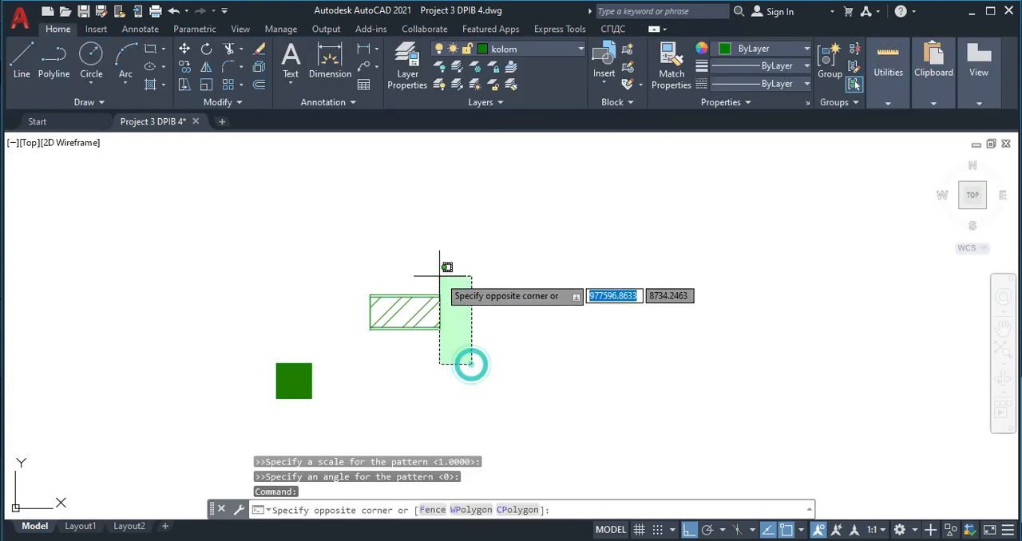
left_click(422, 268)
key("Return")
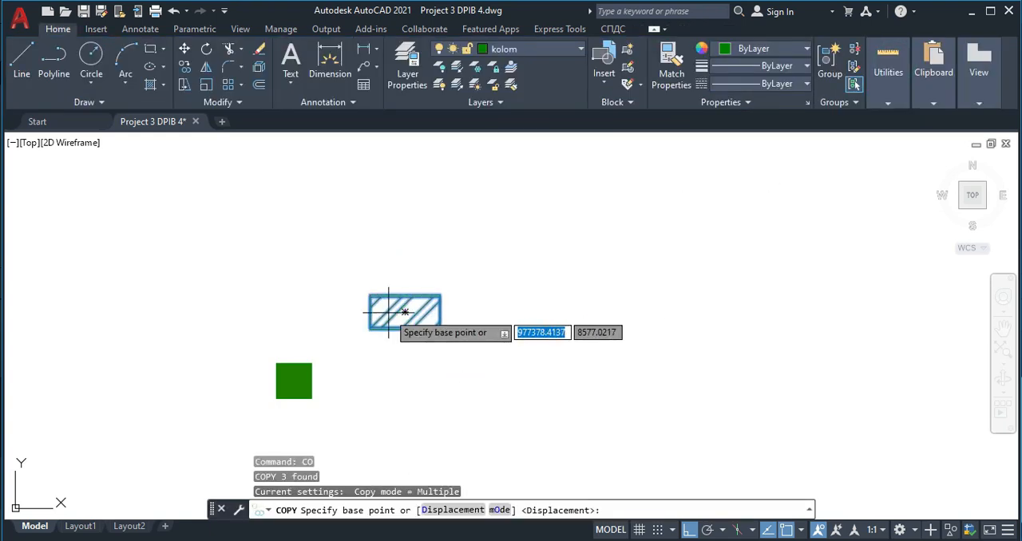
left_click(388, 313)
left_click(495, 313)
left_click(655, 305)
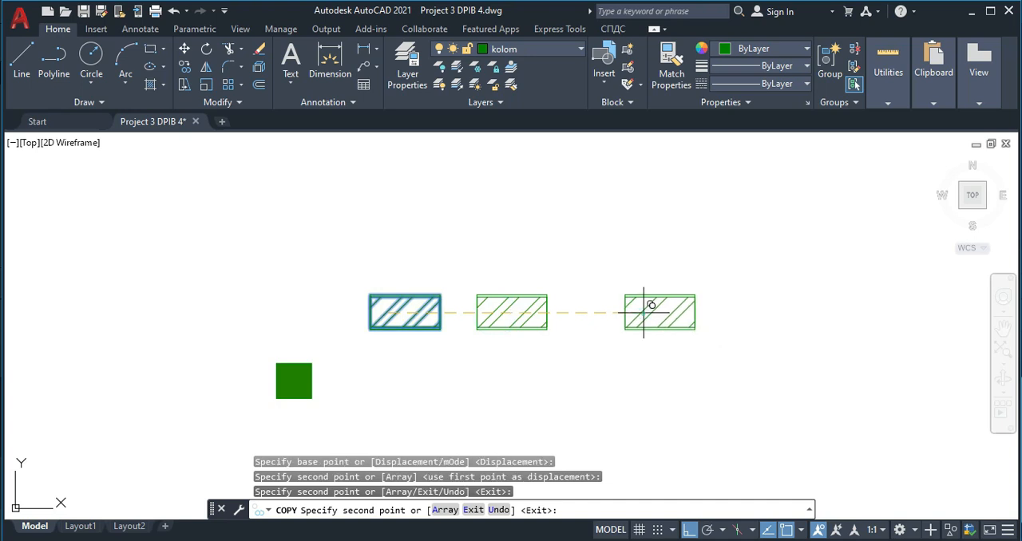
key("Escape")
- Change the hatch pattern of the rightmost rectangle to ANSI37
scroll(526, 332, "up", 2)
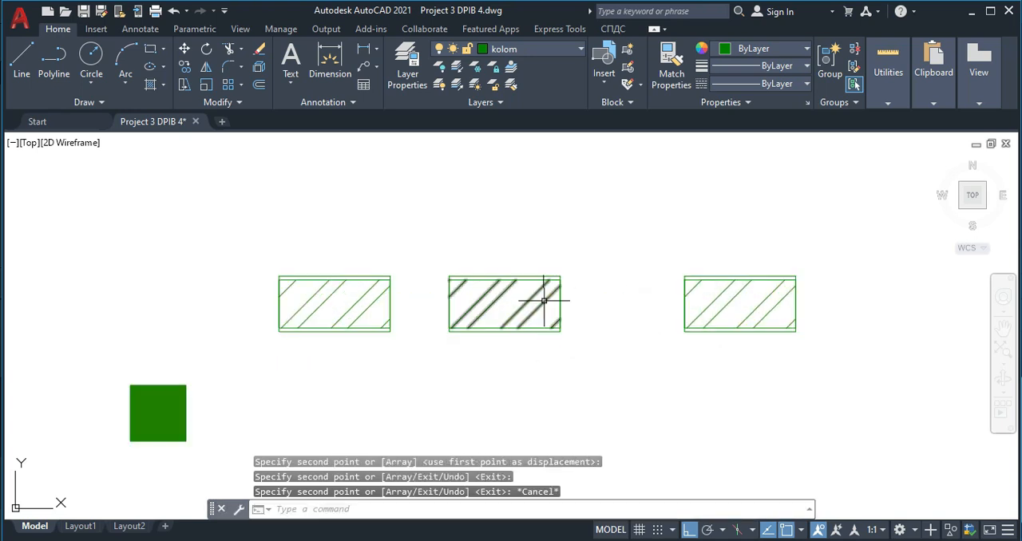
left_click(720, 295)
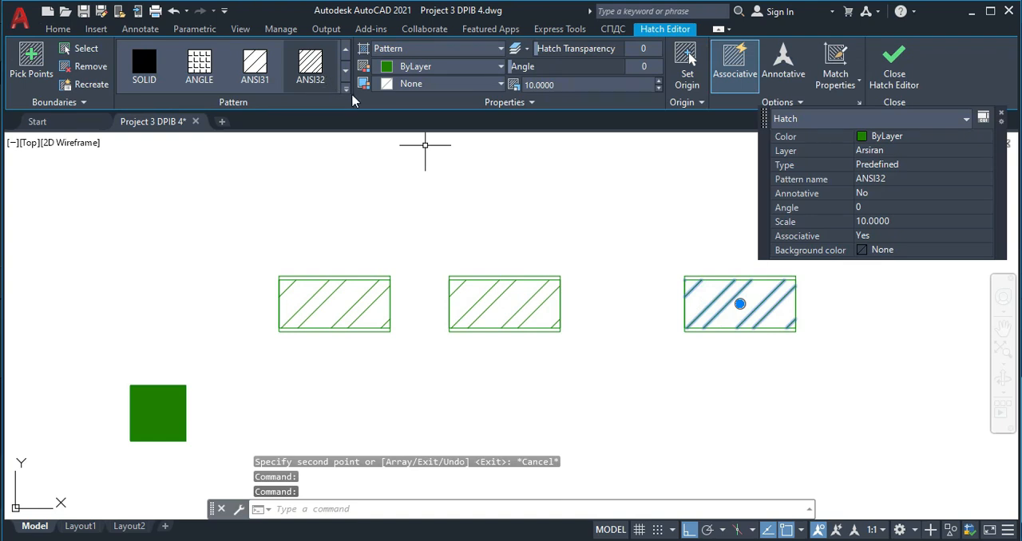
left_click(345, 88)
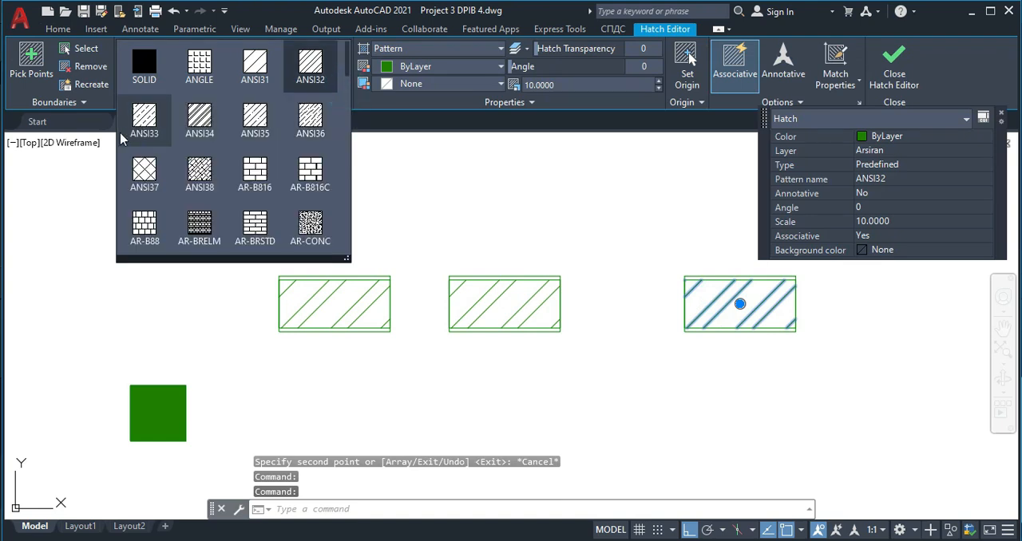
left_click(149, 170)
left_click(896, 70)
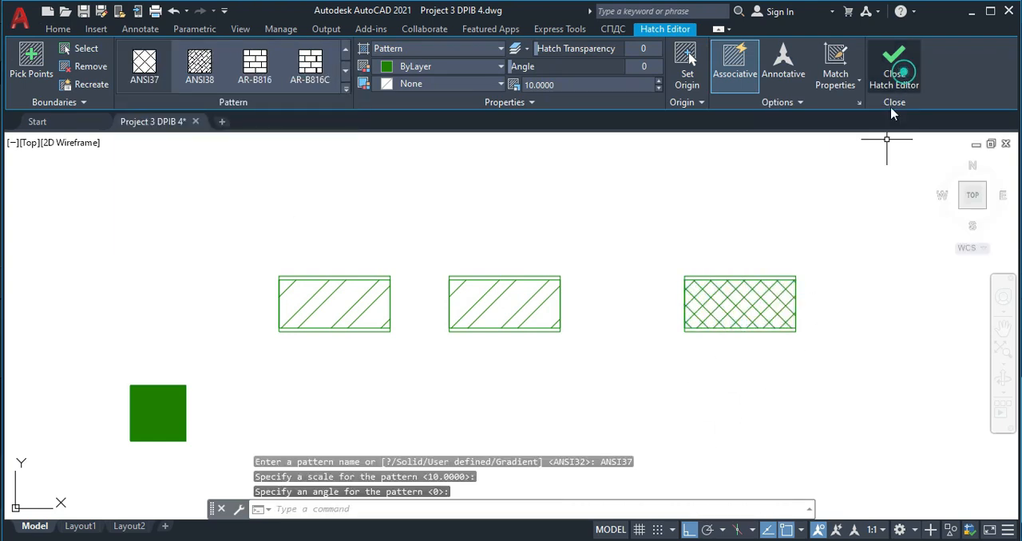
- Copy the cross-hatched rectangle with its outlines horizontally to the right of the original
left_click(792, 296)
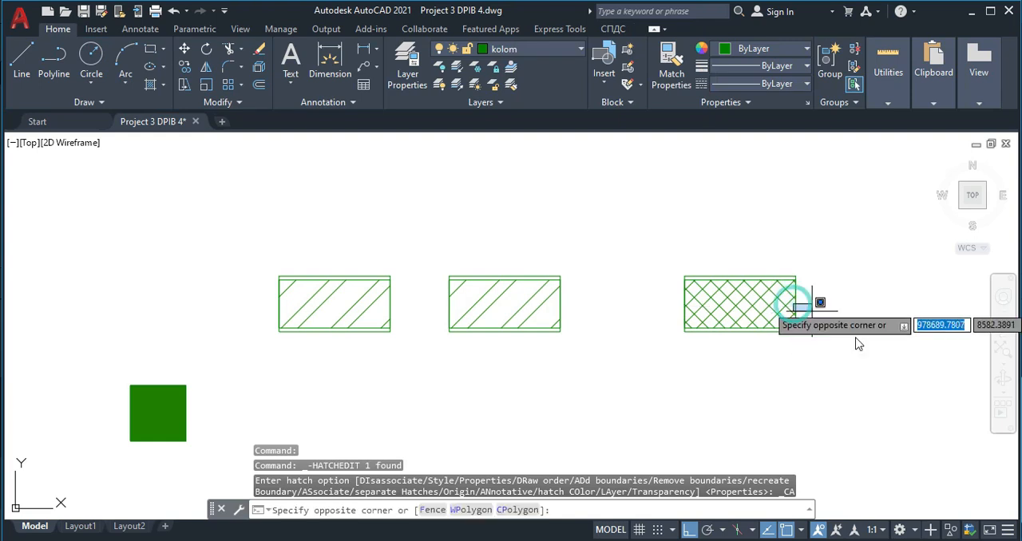
left_click(860, 359)
left_click(862, 381)
left_click(769, 238)
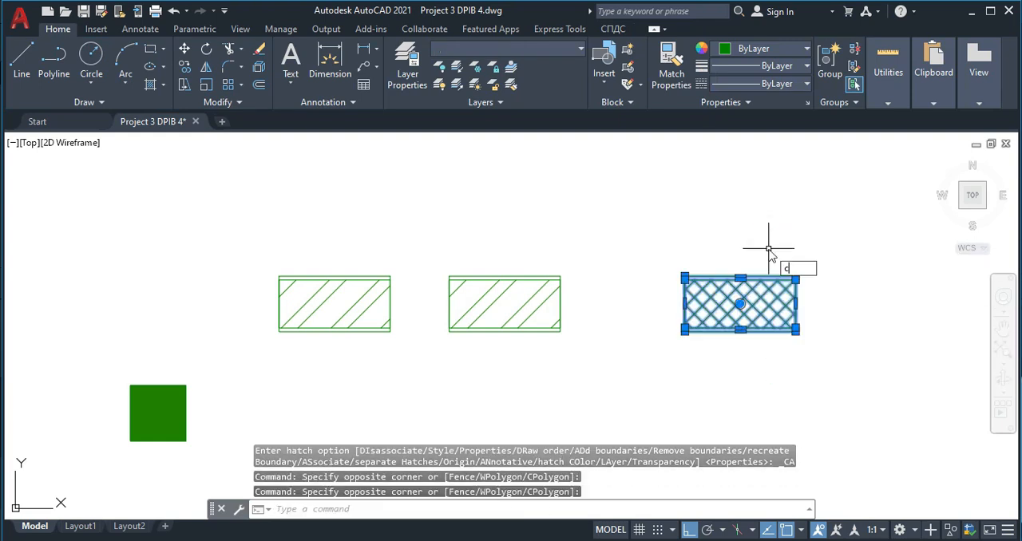
type("co")
key("Return")
left_click(740, 303)
left_click(888, 303)
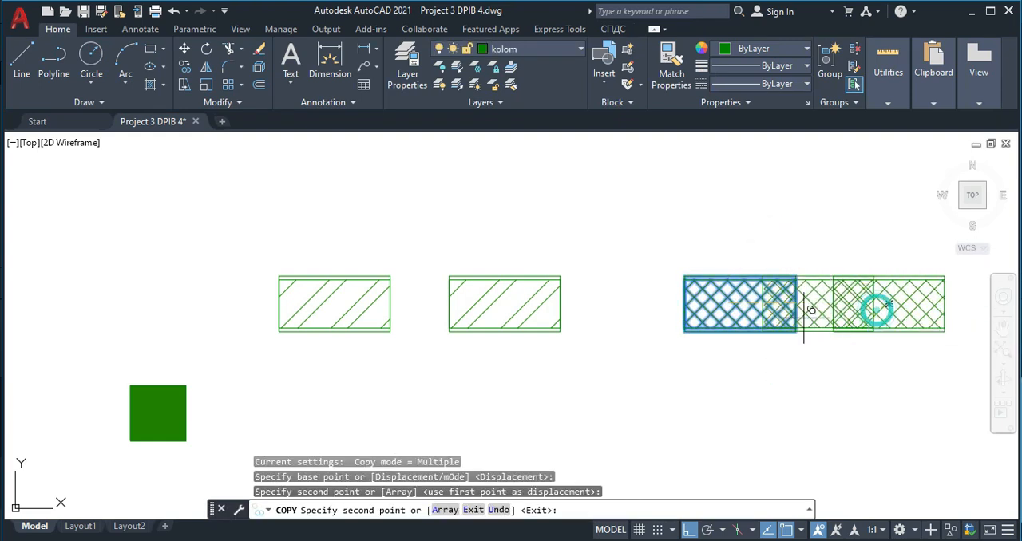
key("Escape")
scroll(358, 319, "up", 2)
scroll(354, 332, "down", 4)
scroll(404, 311, "up", 2)
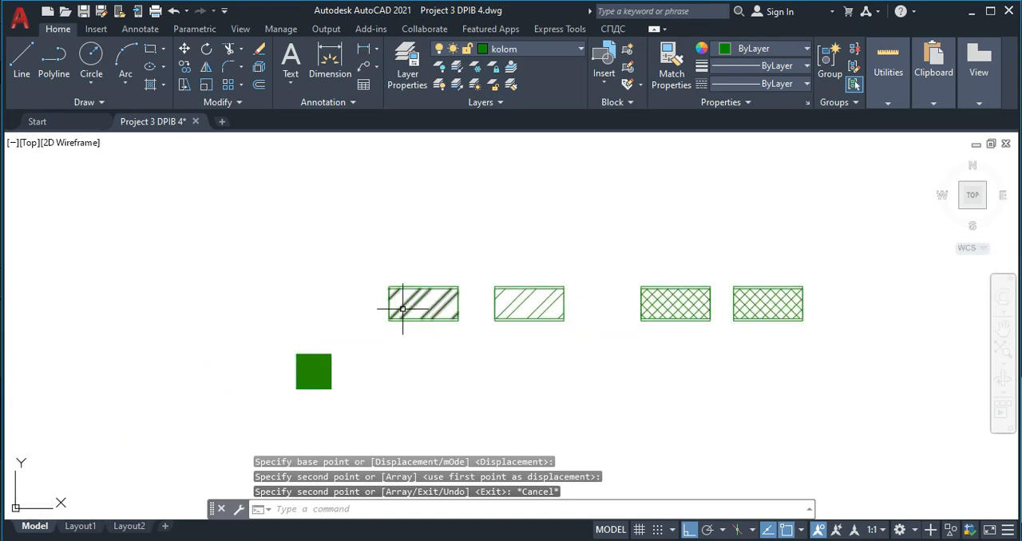
scroll(460, 325, "up", 2)
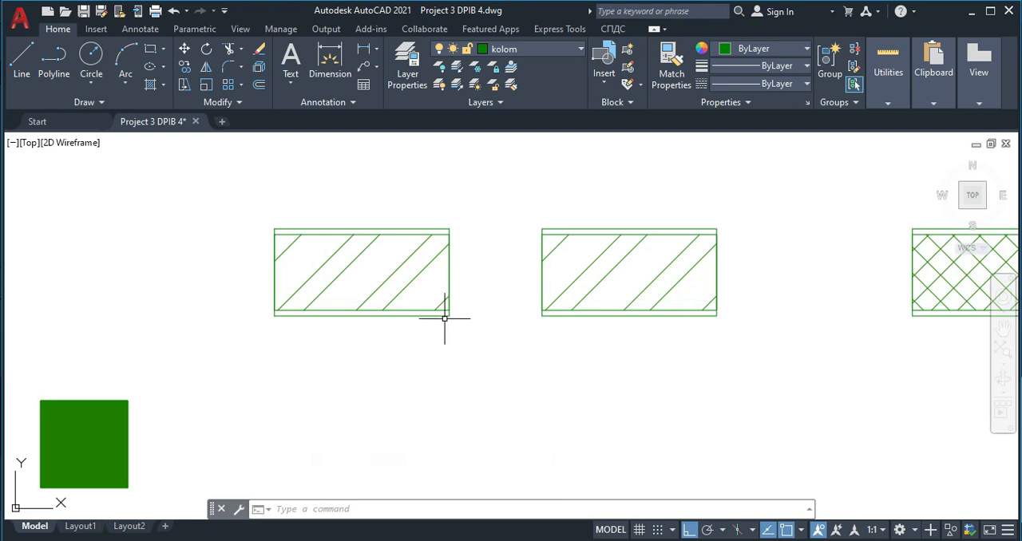
scroll(423, 293, "down", 2)
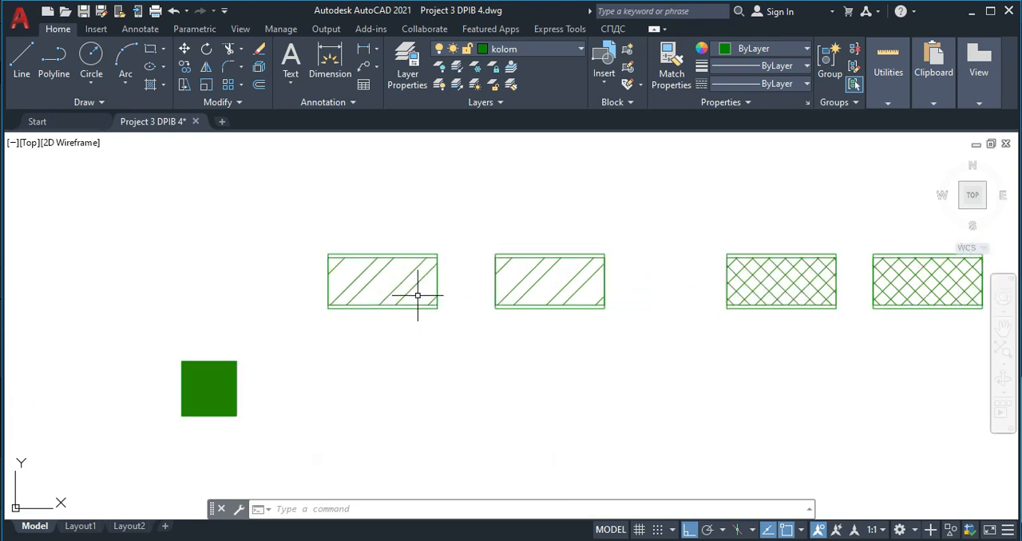
scroll(399, 288, "up", 4)
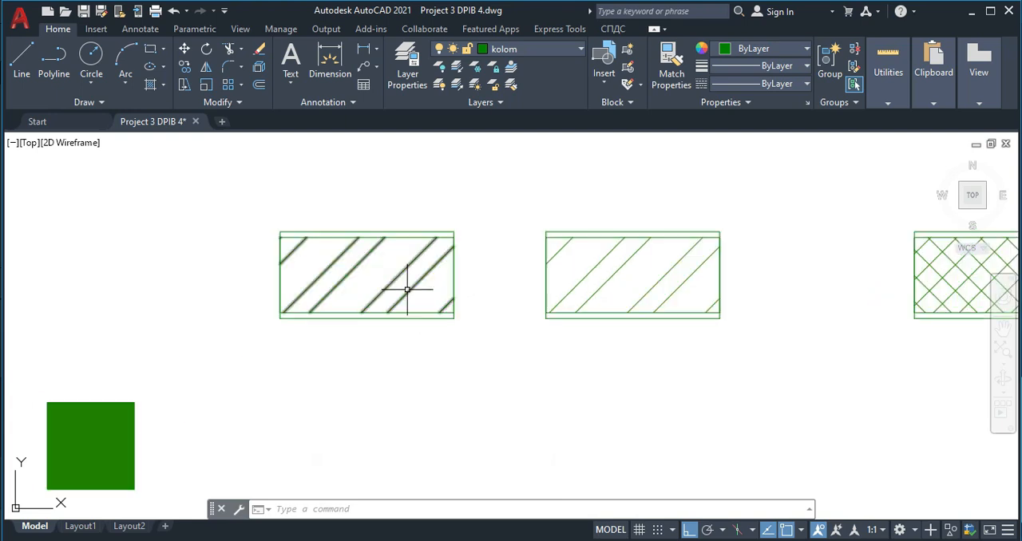
- Define the leftmost diagonally hatched rectangle as a block named dind, with its base point at the lower-left corner
left_click(494, 356)
left_click(173, 177)
scroll(323, 279, "down", 4)
scroll(251, 259, "up", 2)
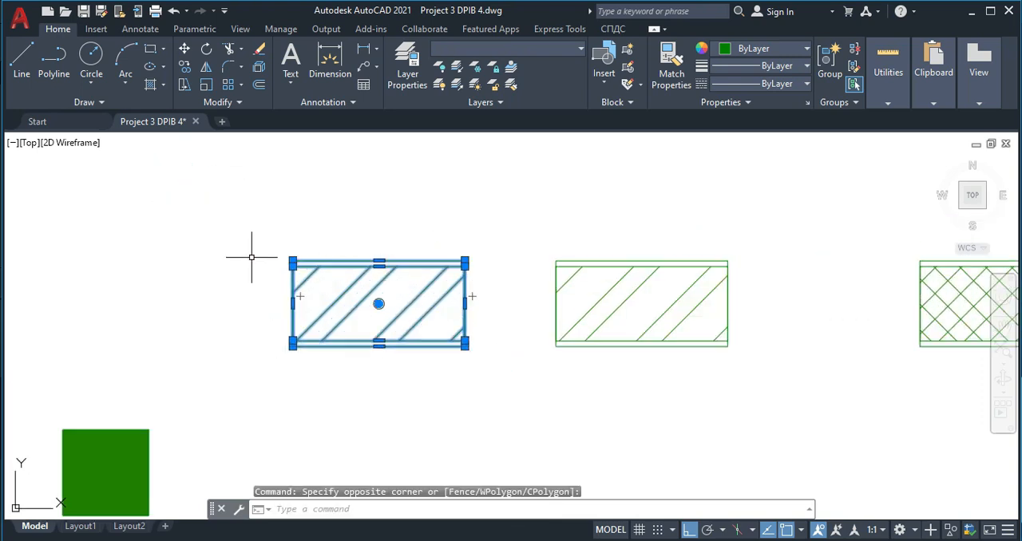
type("b")
key("Return")
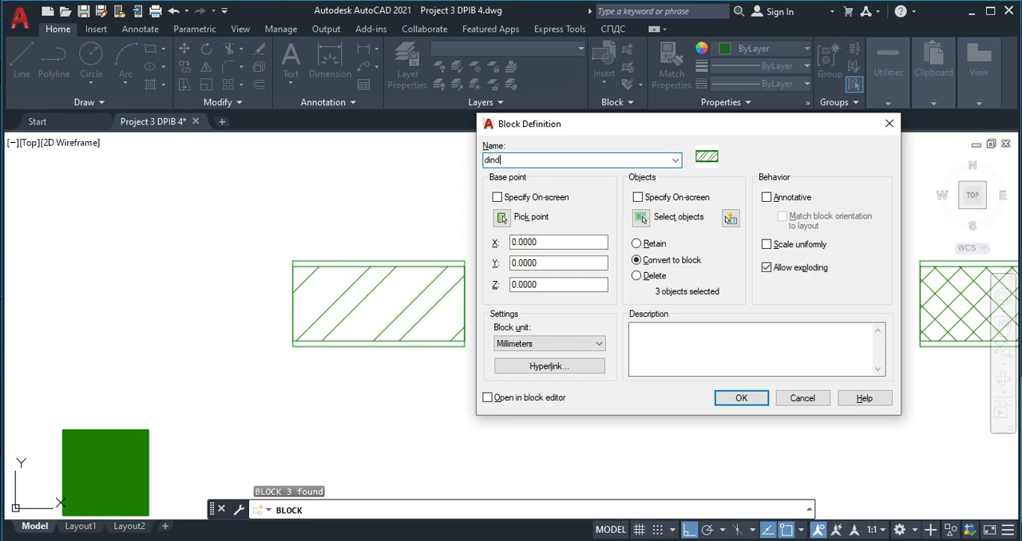
left_click(503, 219)
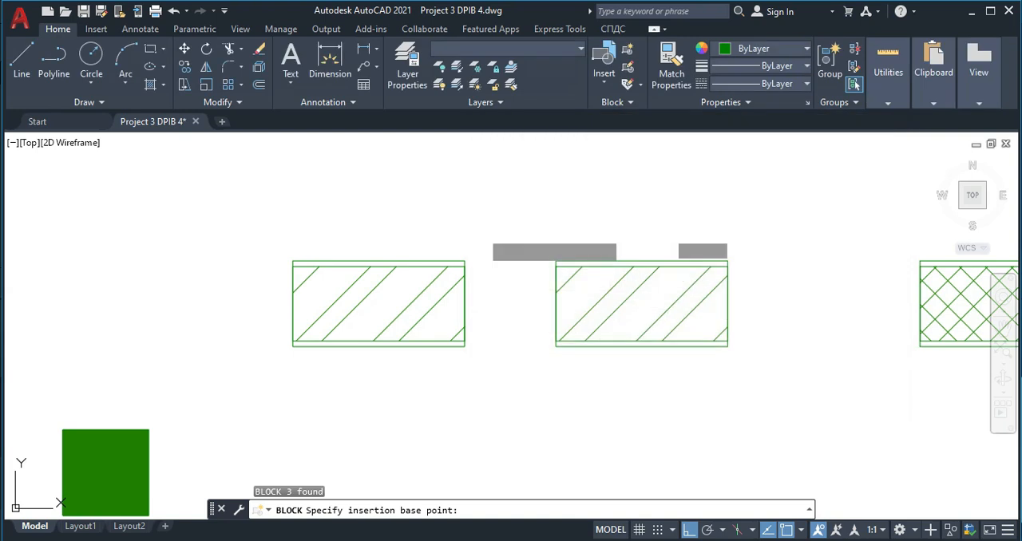
left_click(293, 346)
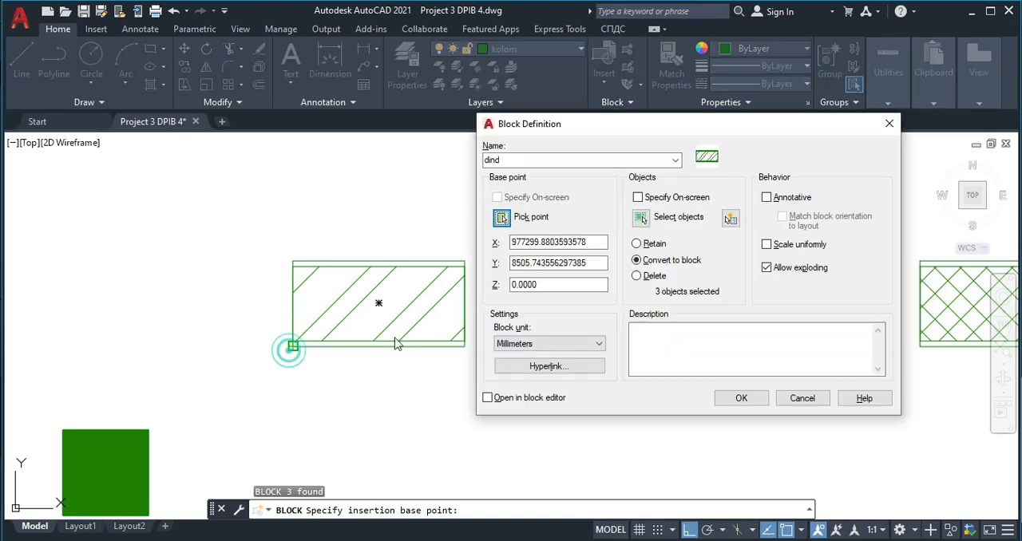
left_click(749, 401)
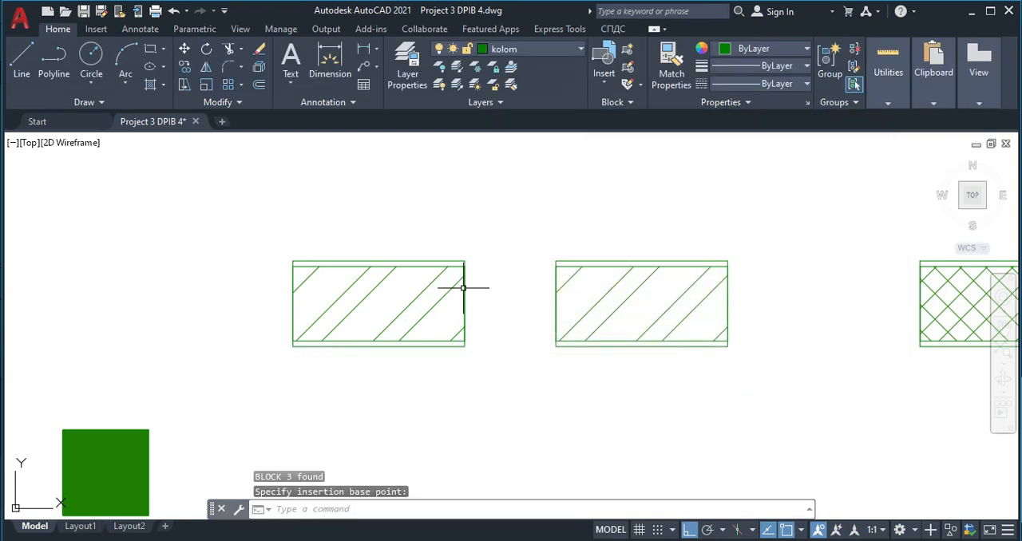
- Define the left cross-hatched rectangle as a block named tras, with its base point at the lower-left corner
scroll(593, 326, "down", 4)
scroll(769, 354, "up", 2)
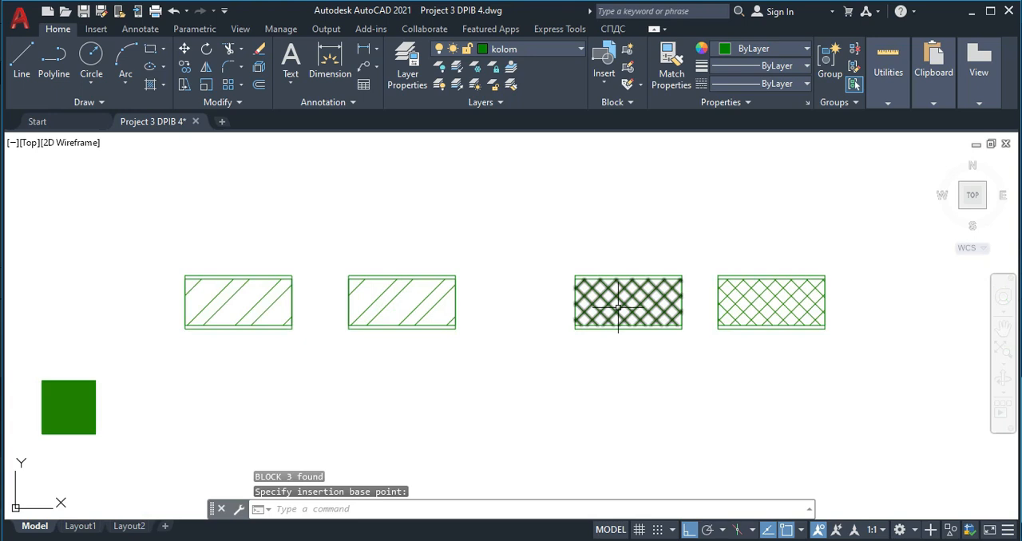
left_click(567, 261)
left_click(687, 342)
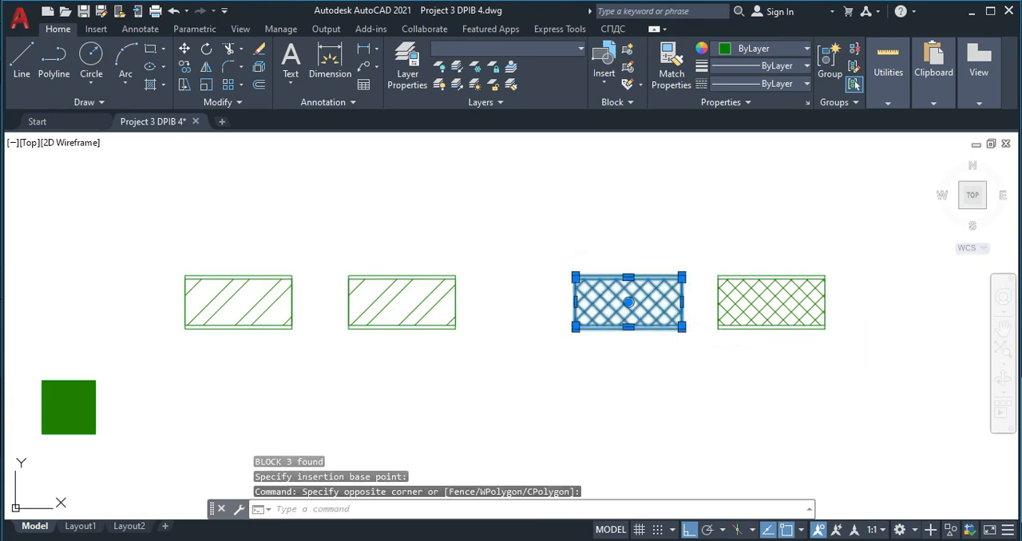
type("b")
key("Return")
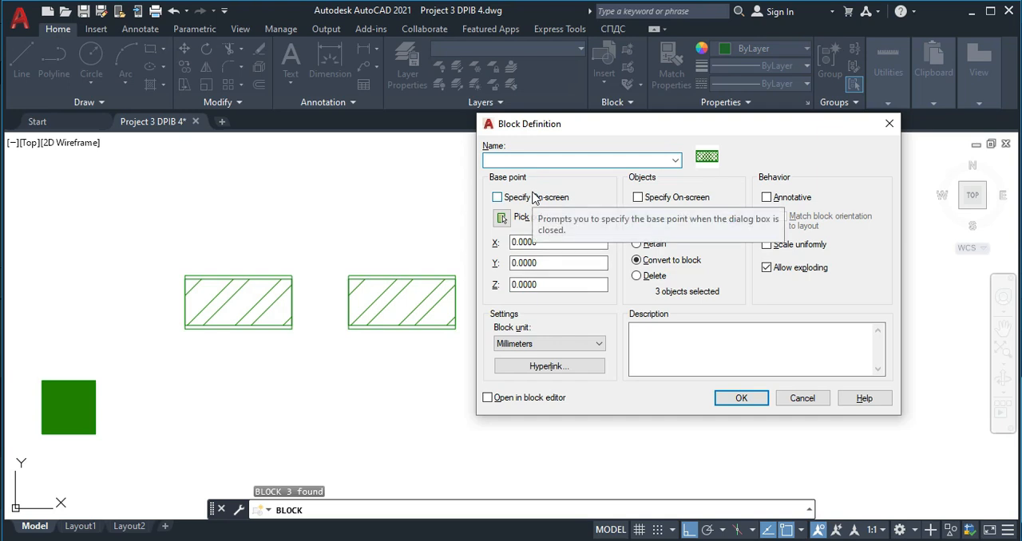
type("tras")
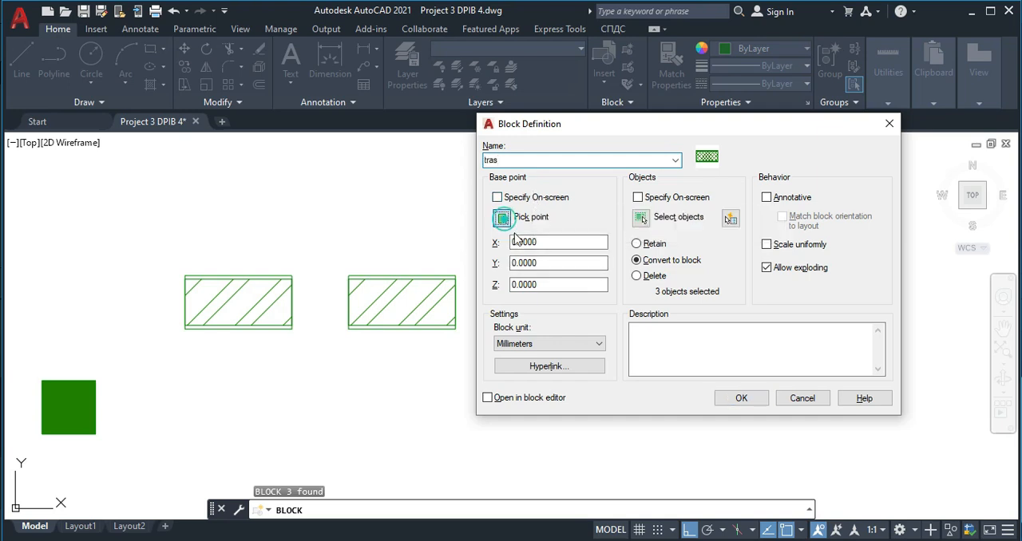
left_click(502, 218)
left_click(575, 330)
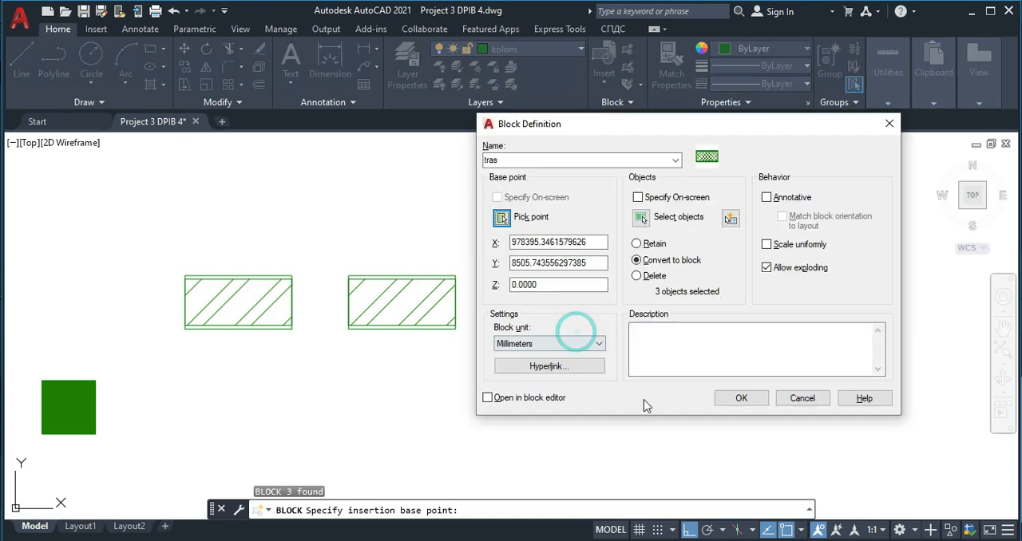
left_click(733, 399)
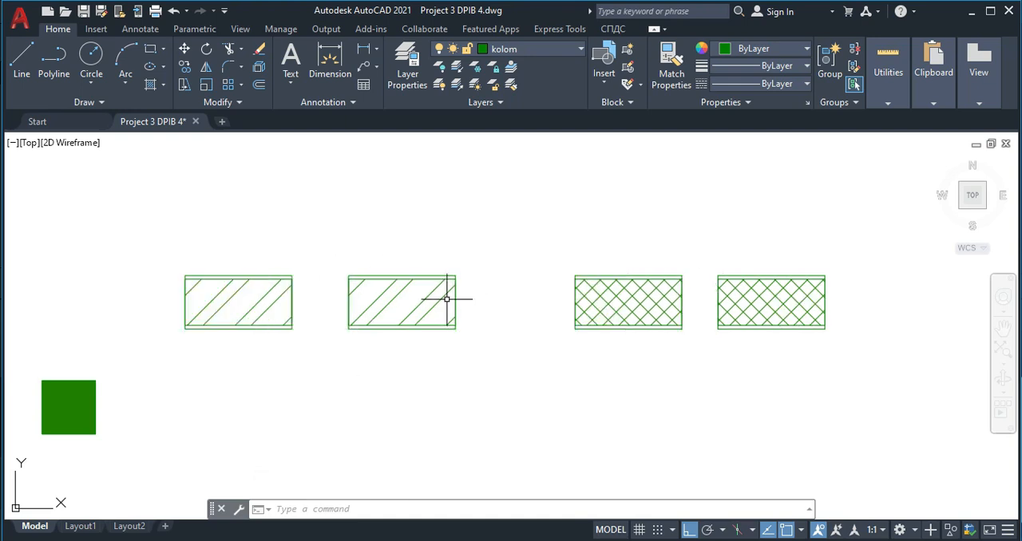
- Open the dind block for editing in the Block Editor
middle_click_drag(347, 314, 564, 309)
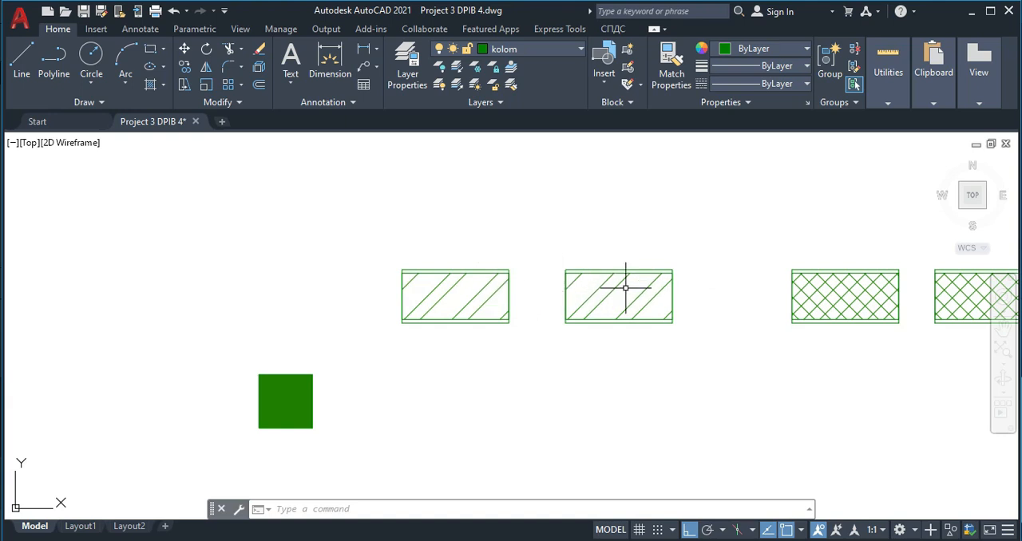
double_click(480, 291)
left_click(498, 380)
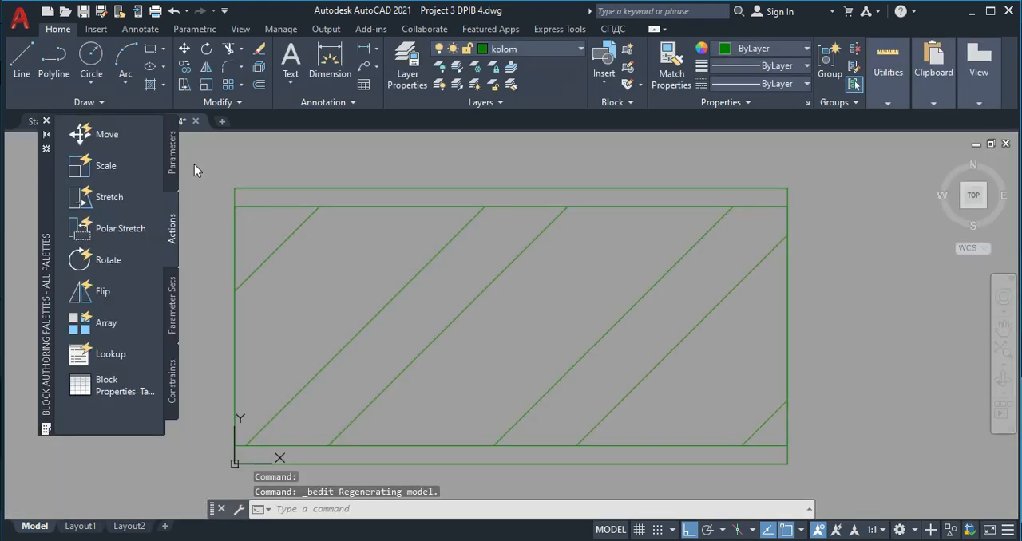
- Add a linear parameter between the midpoints of the block's two short sides, with its label below the rectangle
left_click(173, 159)
left_click(92, 165)
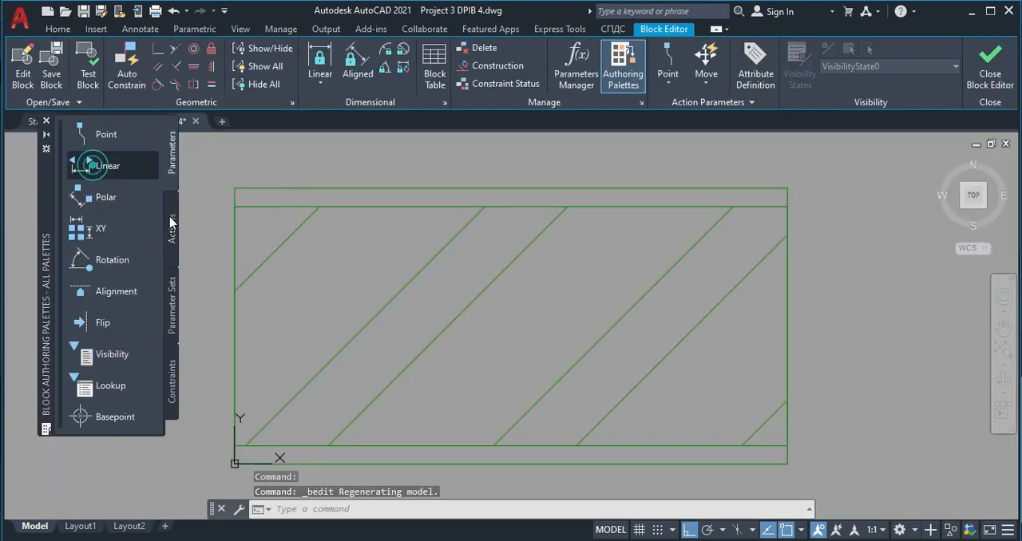
left_click(234, 325)
left_click(787, 325)
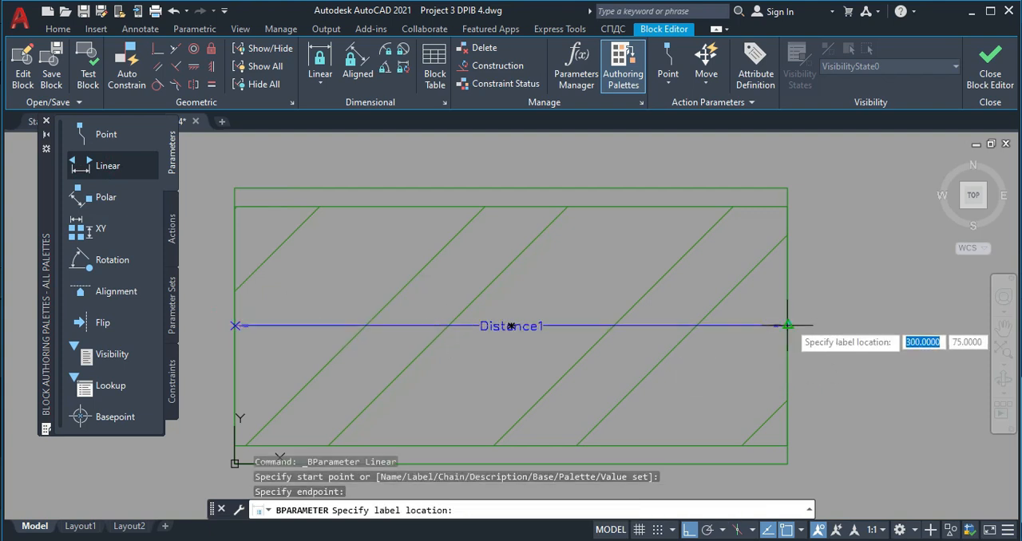
scroll(648, 327, "down", 4)
left_click(645, 348)
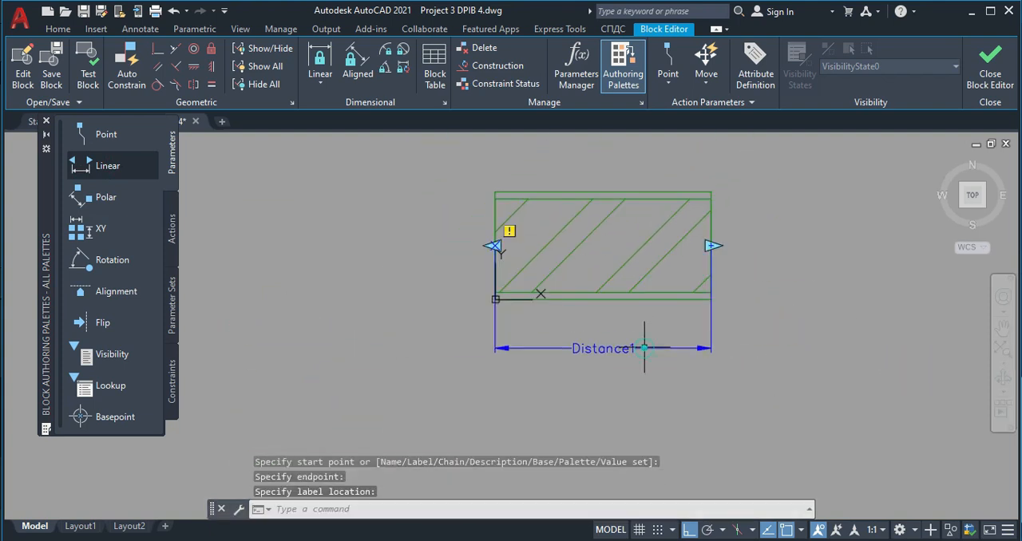
- Add a Stretch action to the linear parameter's right point, framing the block's right end and including the whole hatched rectangle
left_click(172, 228)
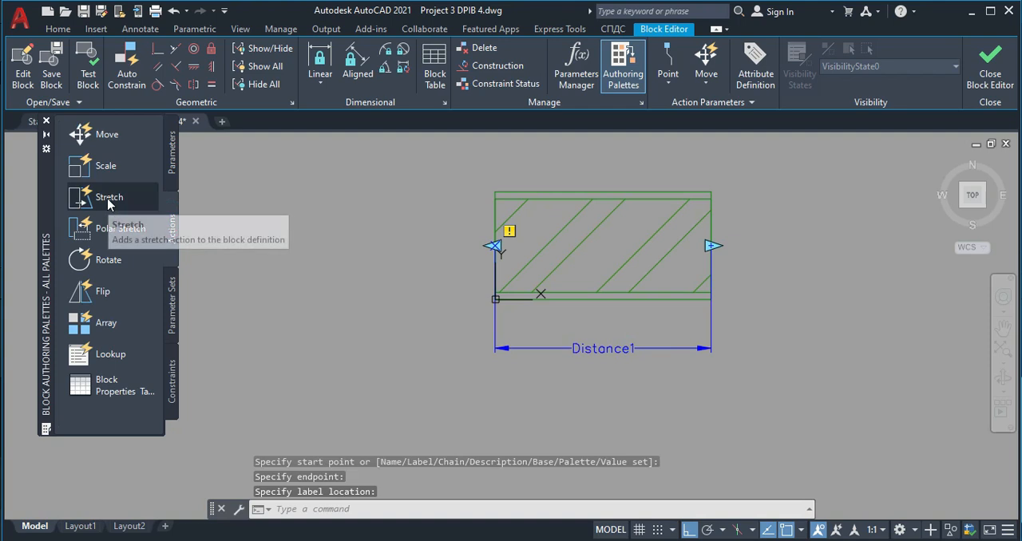
left_click(109, 197)
left_click(605, 349)
left_click(711, 246)
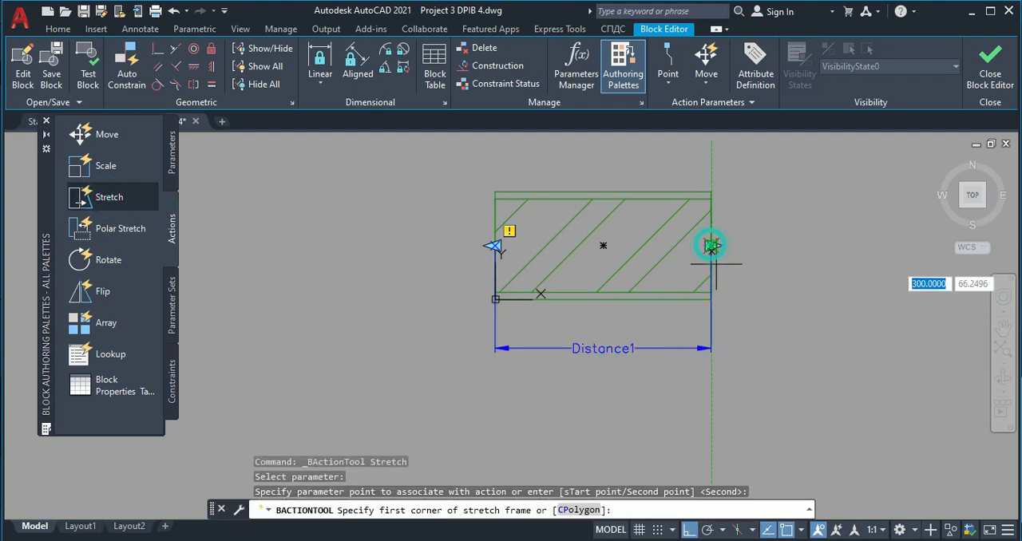
left_click(734, 310)
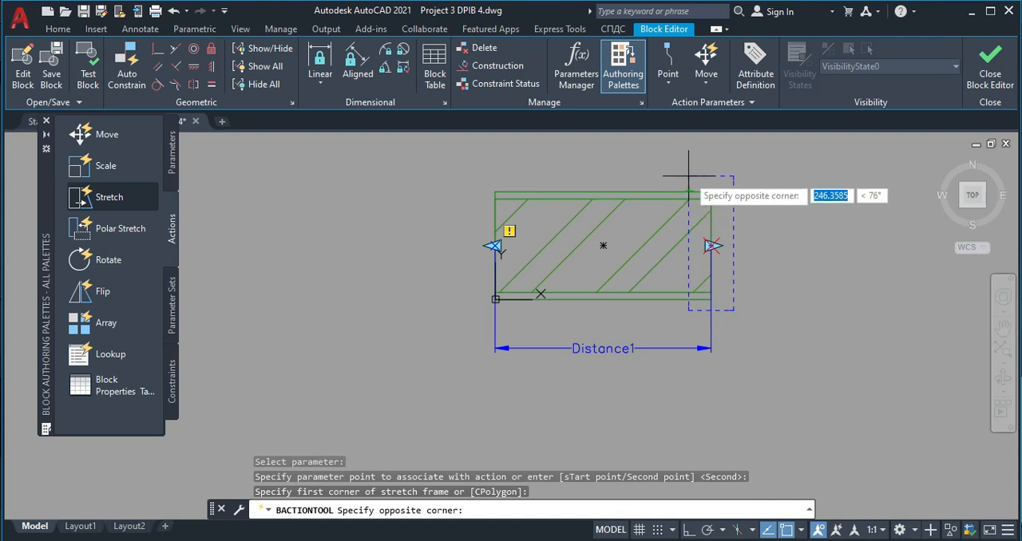
left_click(688, 174)
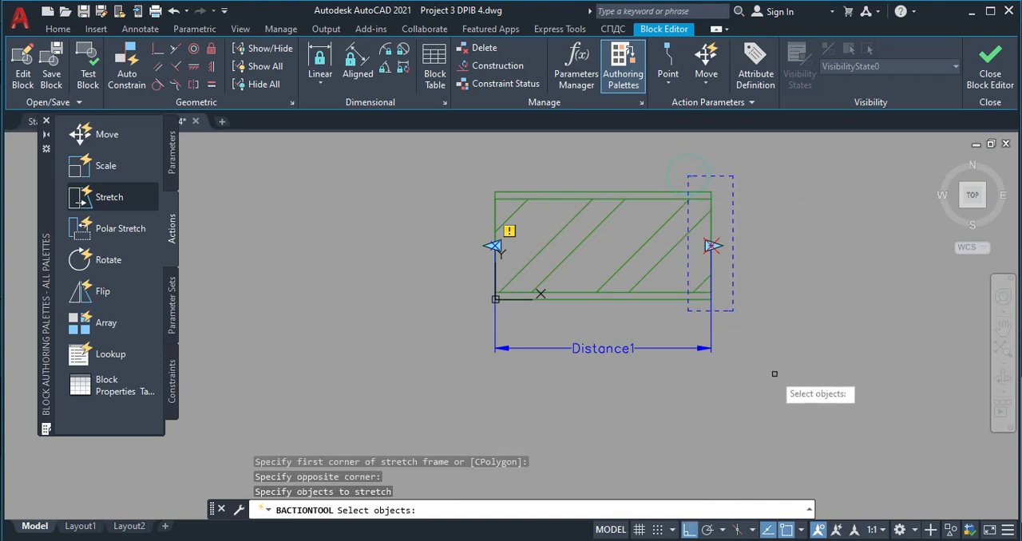
left_click(789, 420)
left_click(653, 142)
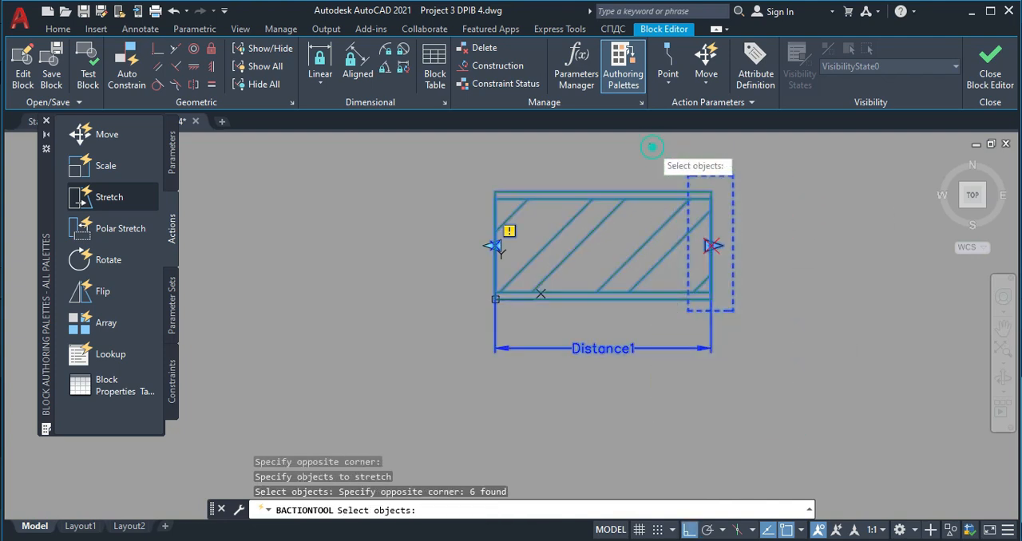
key("Return")
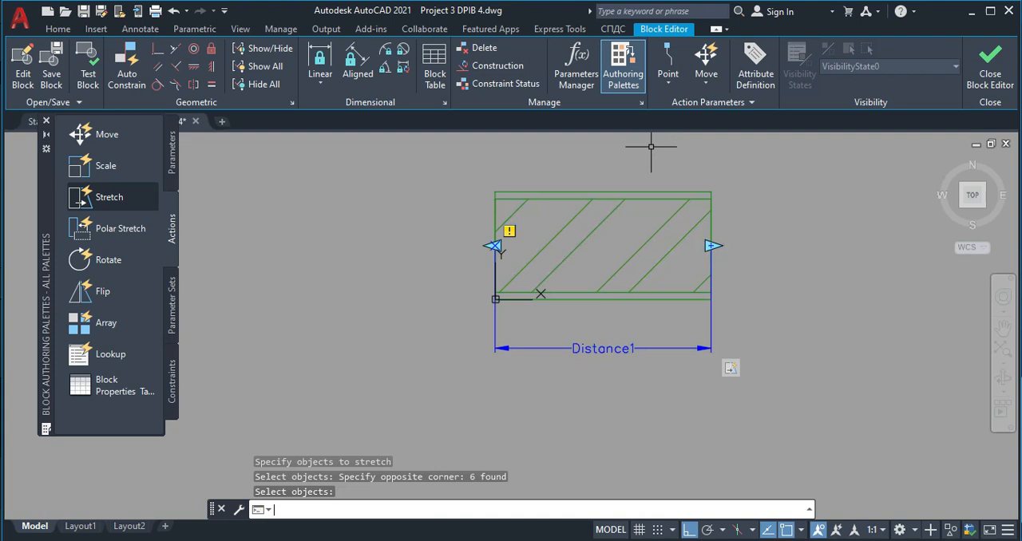
- Add a Stretch action to the linear parameter's left point, framing the block's left end and including the whole hatched rectangle
left_click(109, 198)
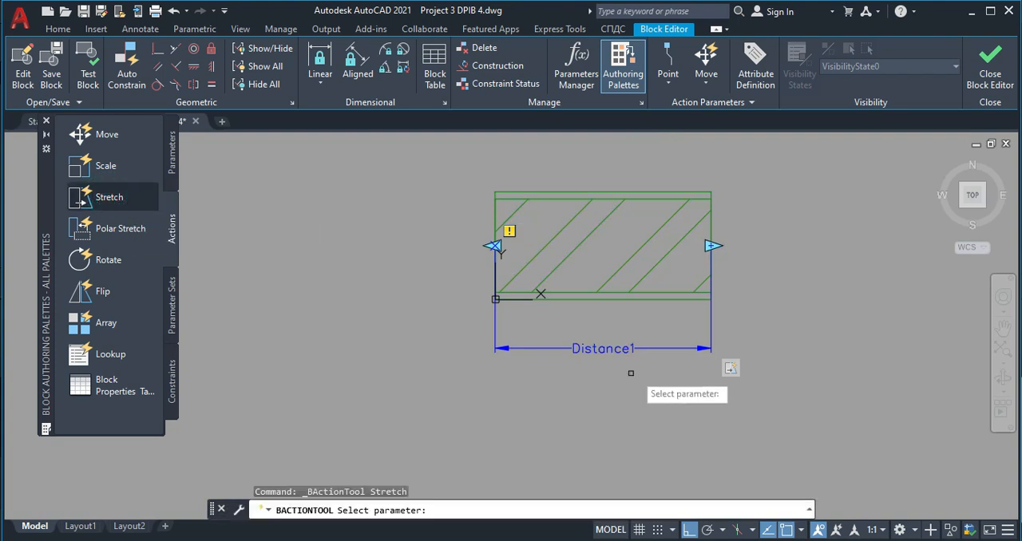
left_click(612, 348)
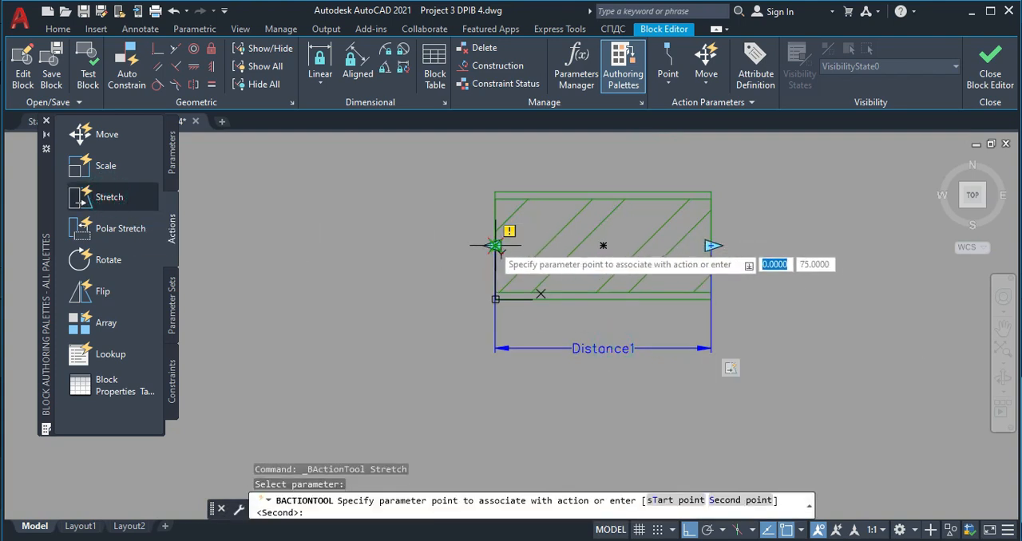
left_click(491, 246)
left_click(526, 319)
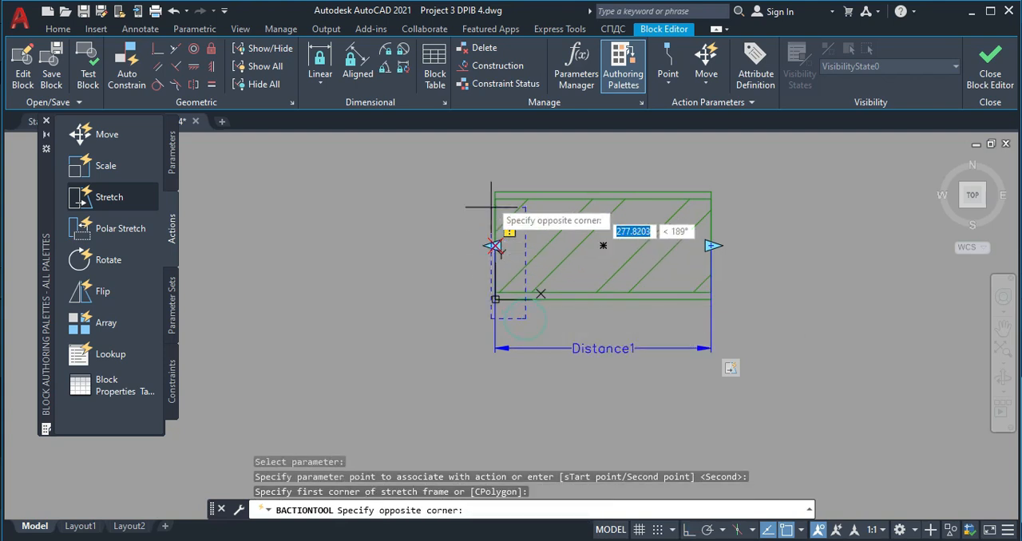
left_click(472, 166)
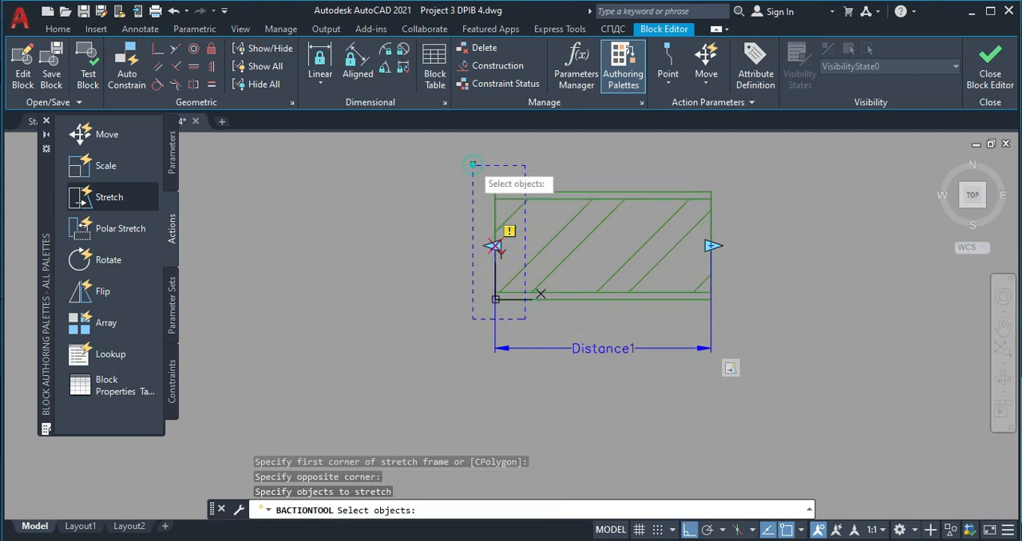
left_click(609, 397)
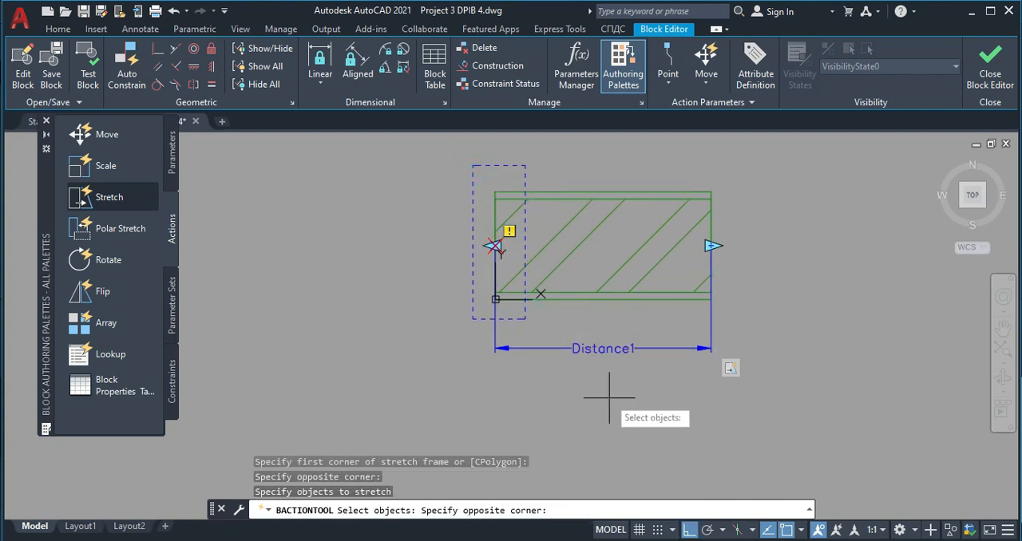
left_click(433, 150)
key("Return")
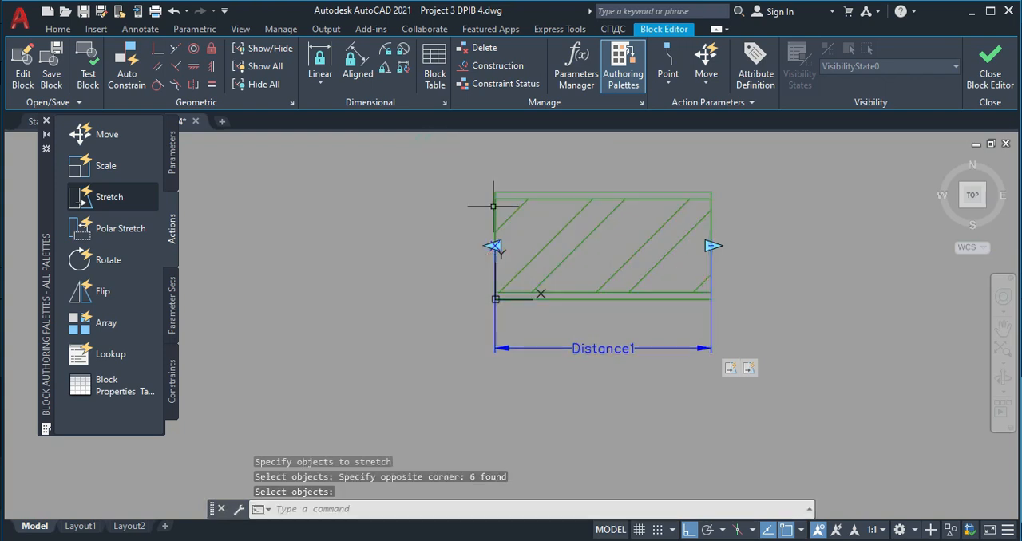
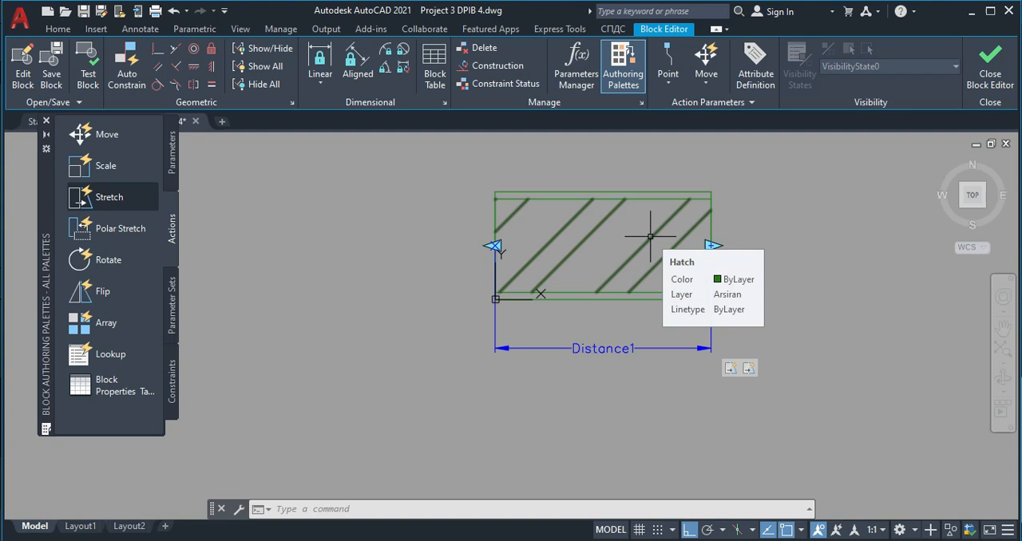
- Set the diagonal hatch inside the dind block to use associative boundaries
left_click(650, 236)
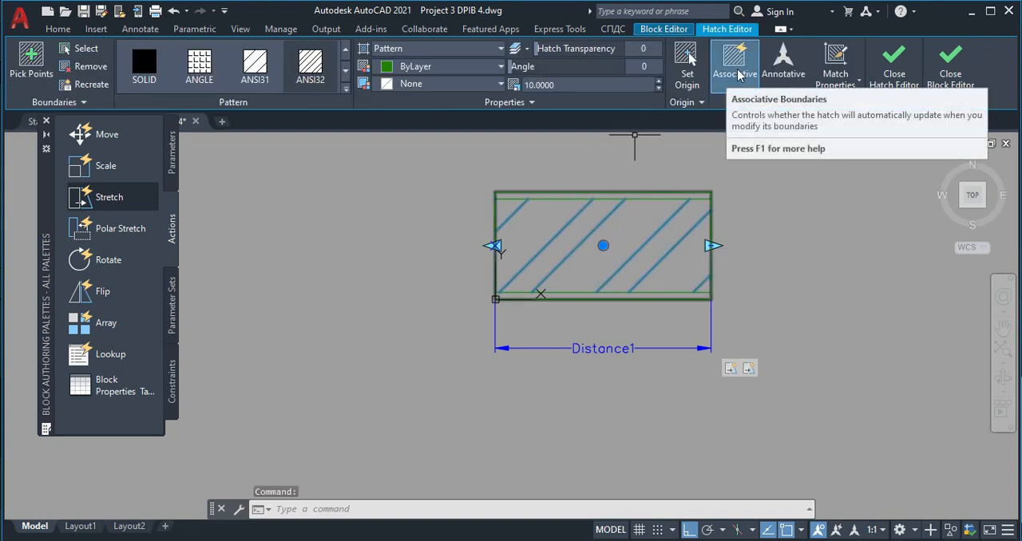
left_click(738, 74)
key("Escape")
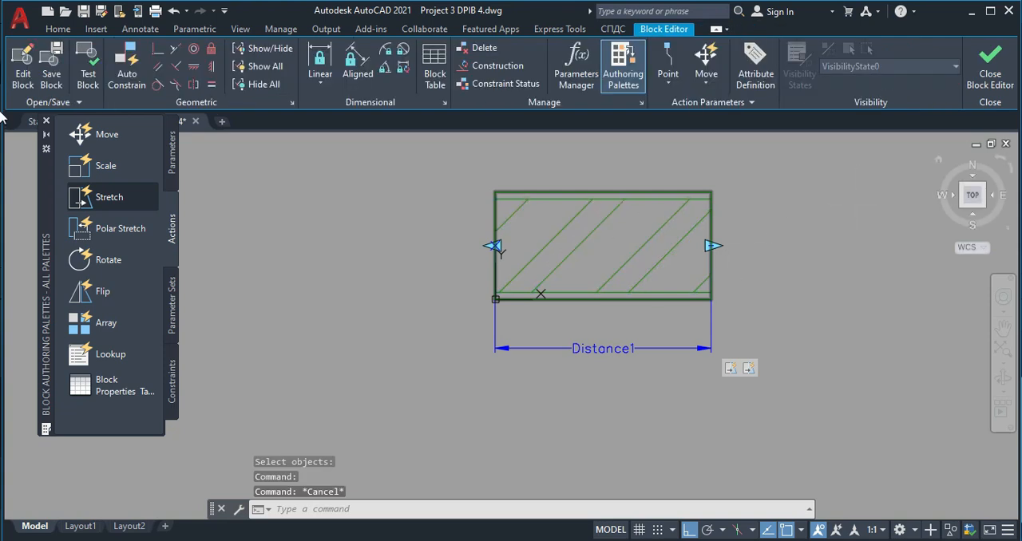
- Save the changes to dind, close the Block Editor and stretch the first diagonal-hatched block's right end to a length of about 344
left_click(990, 73)
left_click(518, 245)
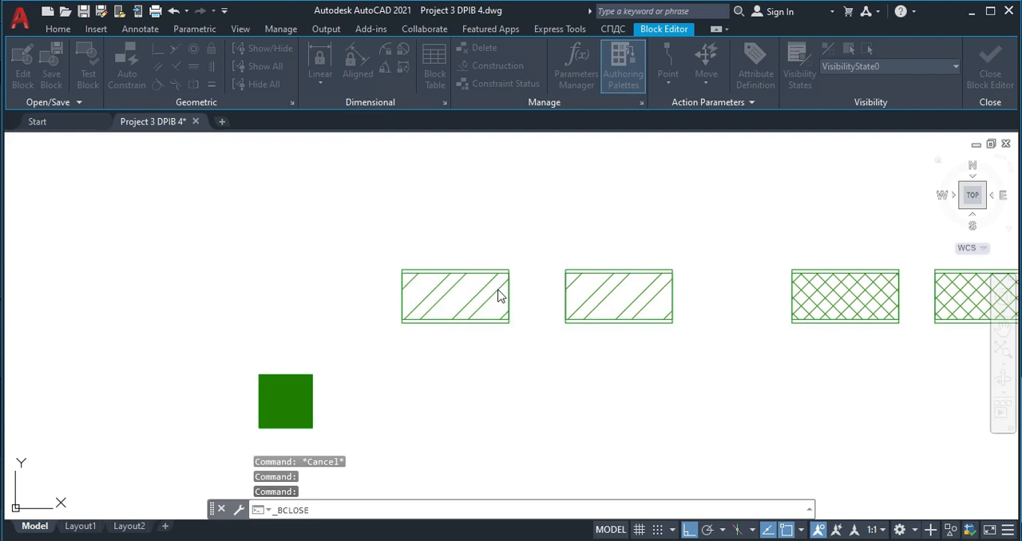
left_click(509, 296)
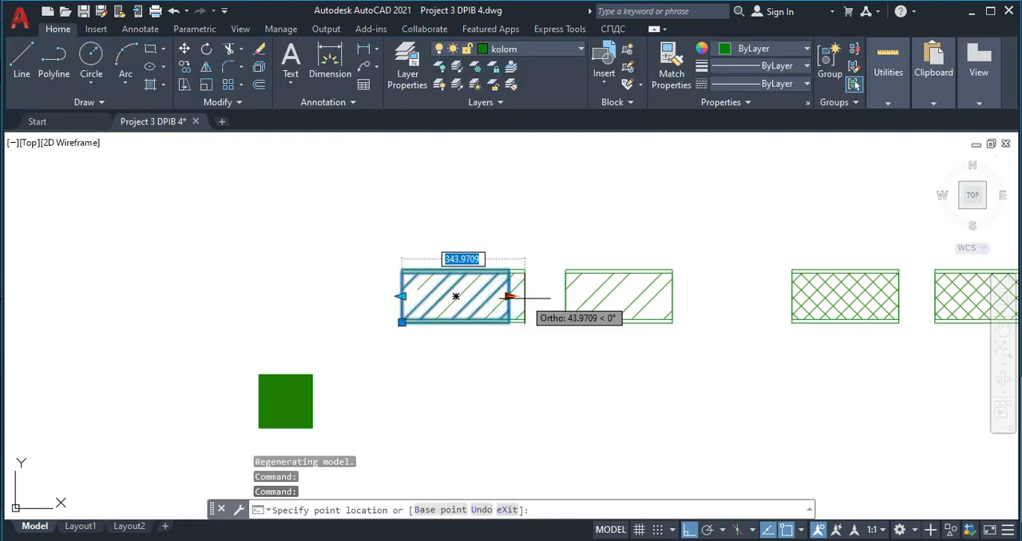
key("Escape")
- Open the tras block for editing and add a linear parameter between its short sides' midpoints, with the label below the rectangle
double_click(834, 296)
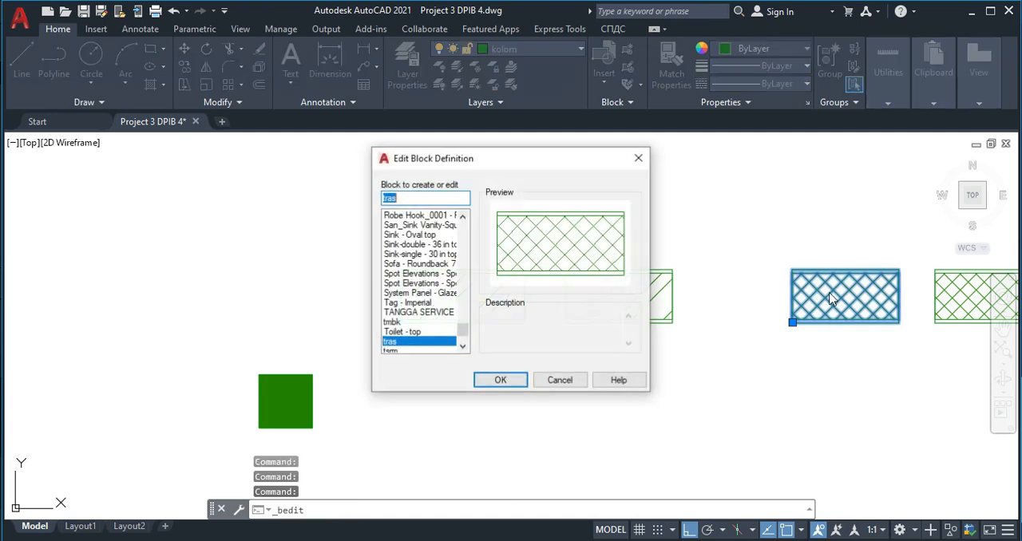
left_click(501, 380)
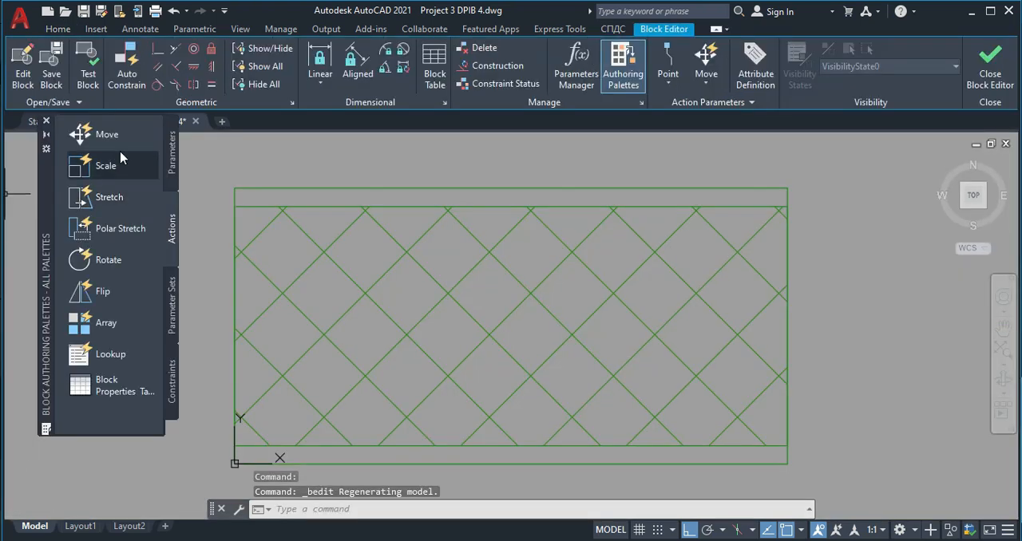
left_click(170, 160)
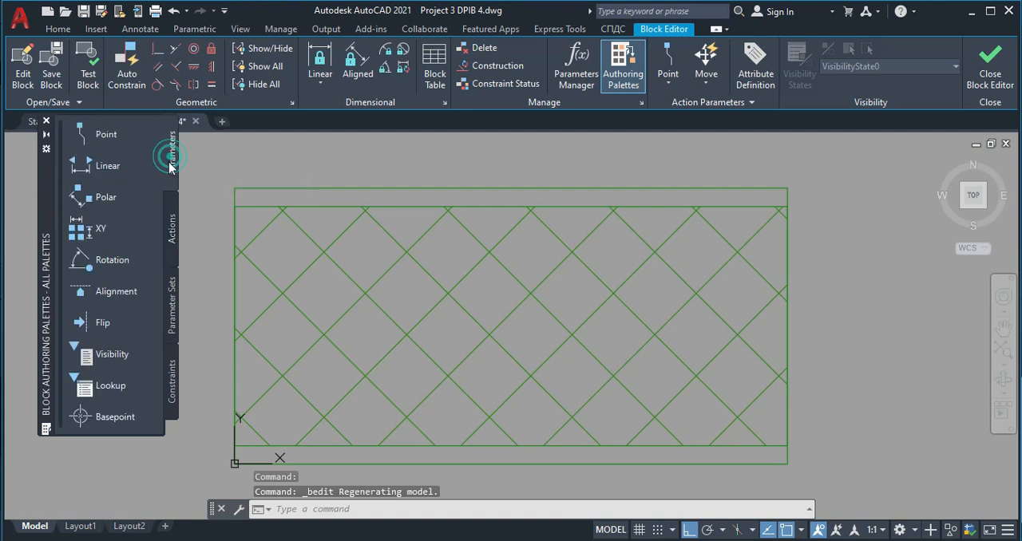
left_click(123, 171)
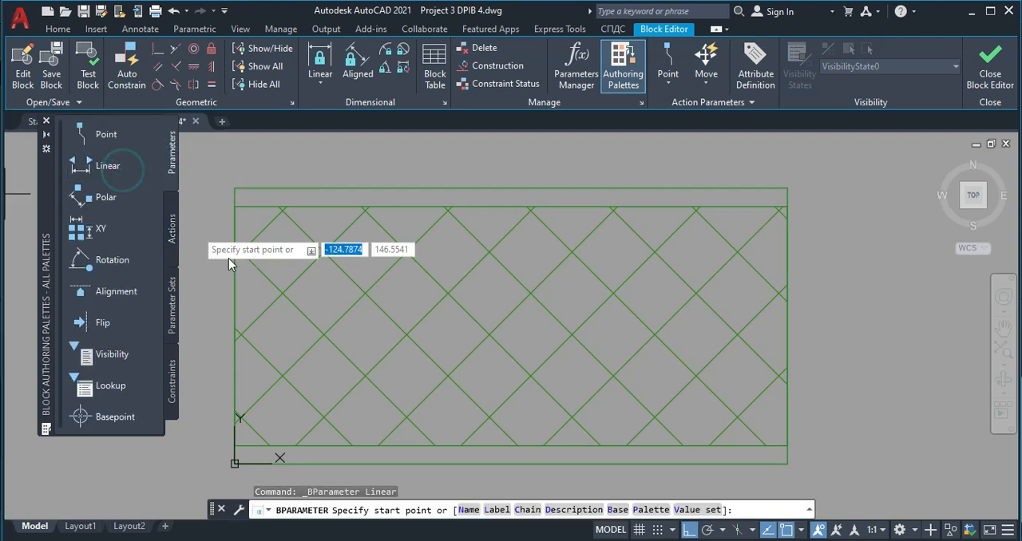
left_click(235, 326)
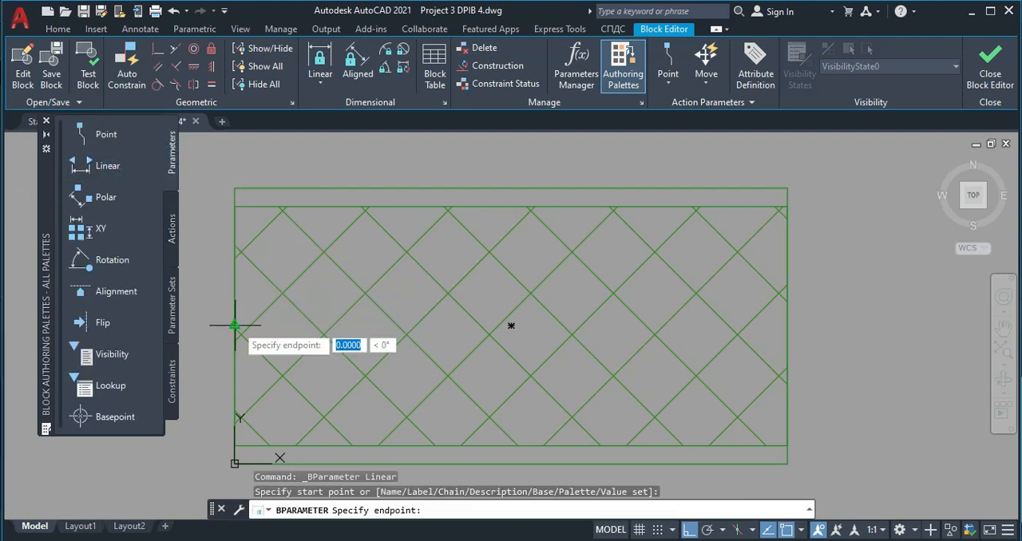
left_click(788, 325)
scroll(663, 403, "down", 2)
middle_click_drag(663, 403, 654, 287)
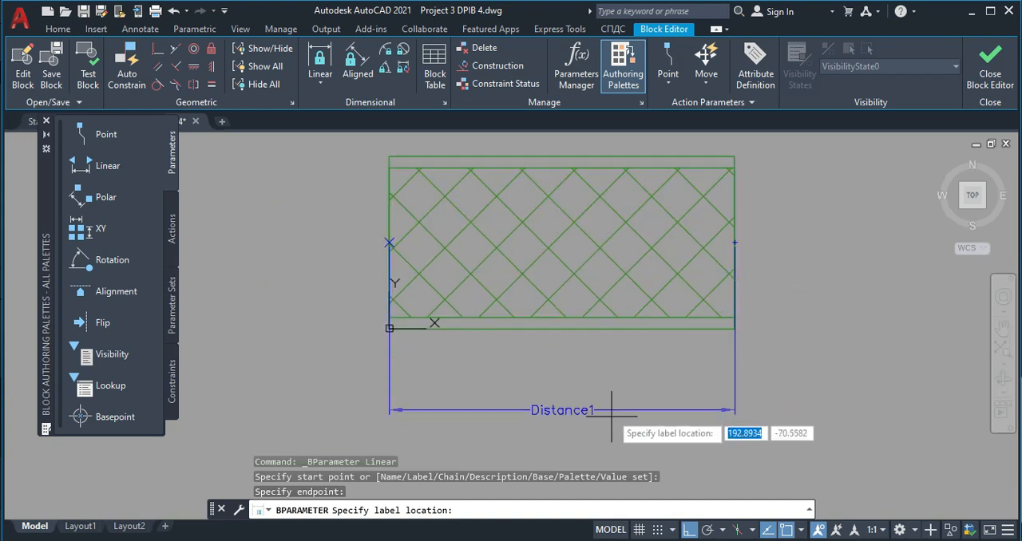
left_click(615, 405)
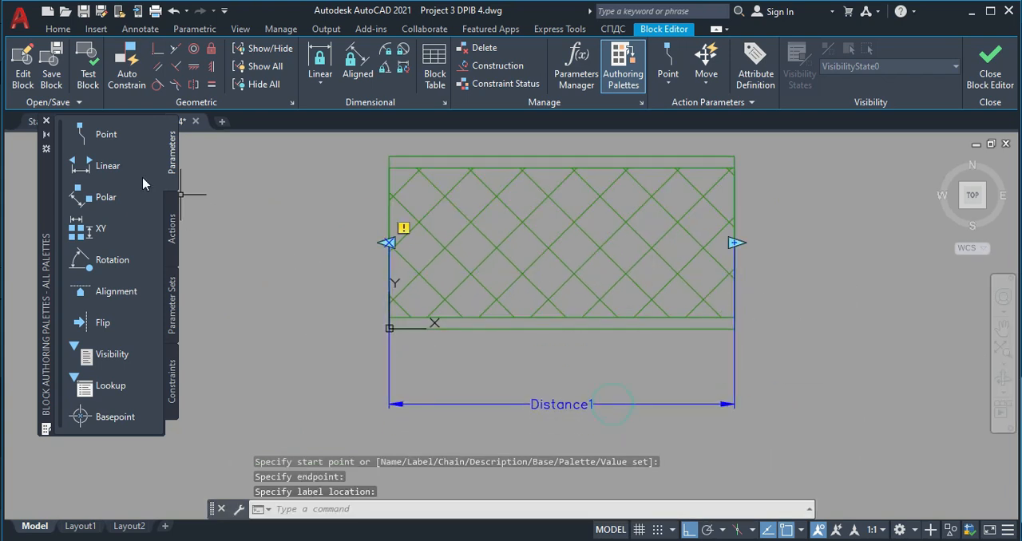
- Add a Stretch action to the parameter's right point, framing the tras block's right end and including the whole crosshatched rectangle
left_click(171, 226)
left_click(96, 198)
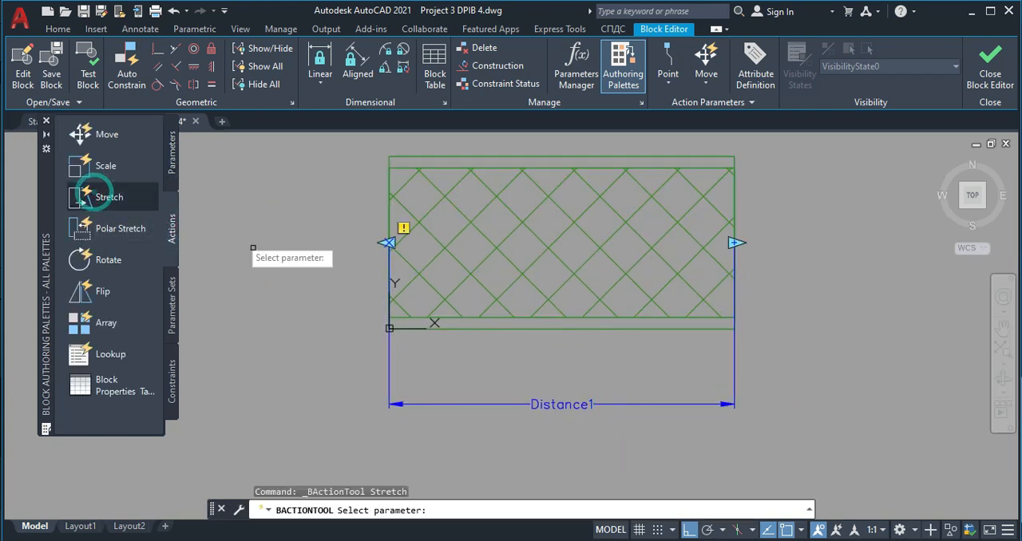
left_click(551, 404)
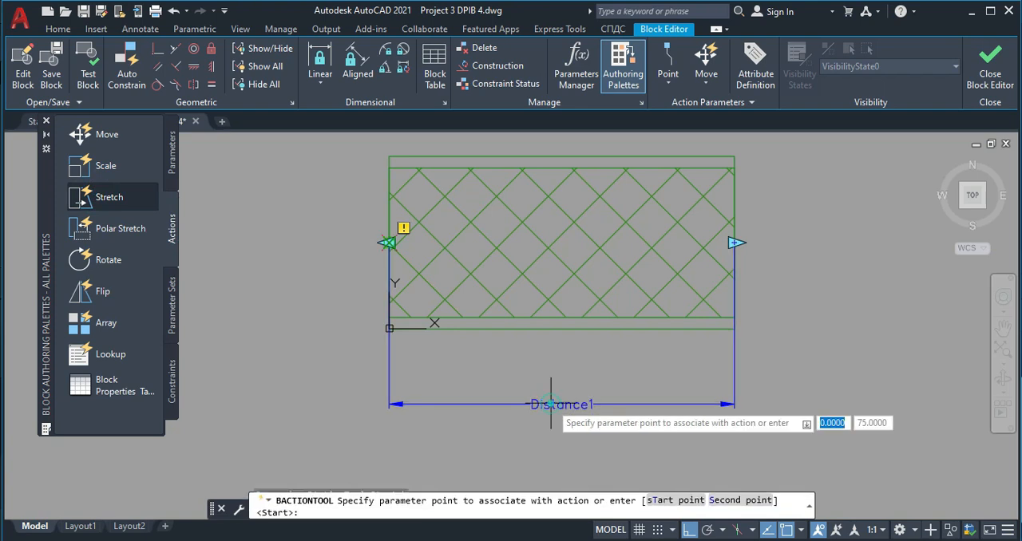
left_click(735, 243)
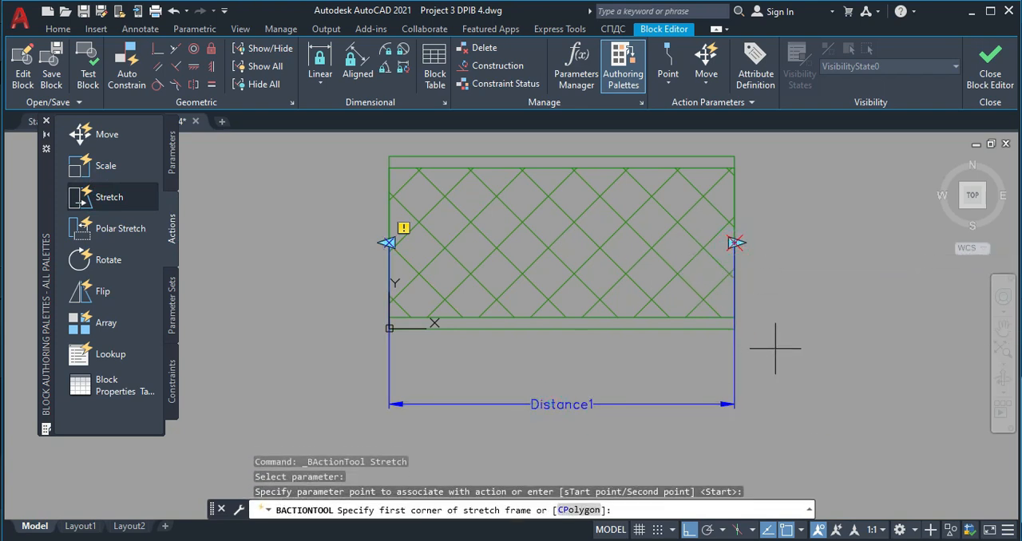
left_click(776, 349)
left_click(683, 150)
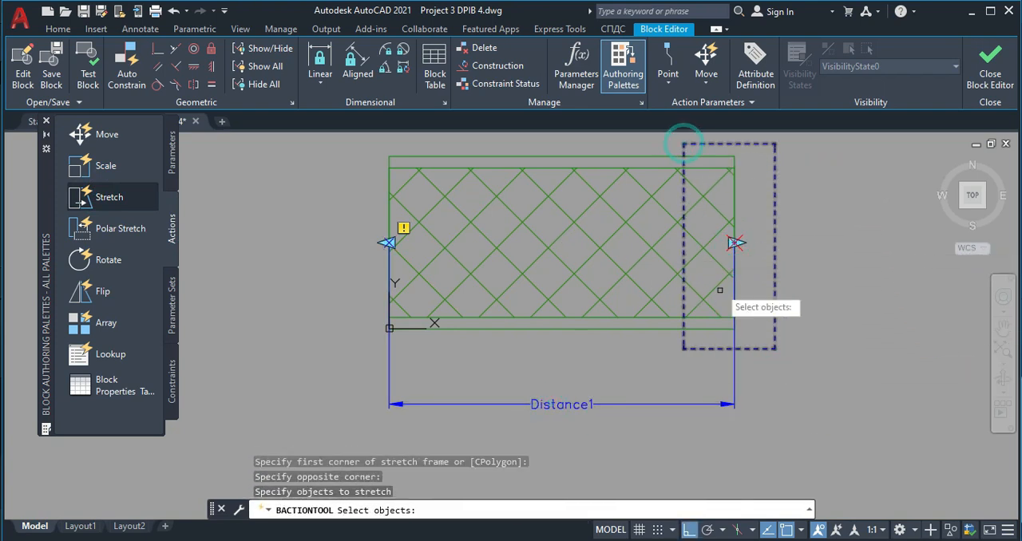
scroll(728, 329, "down", 2)
left_click(788, 406)
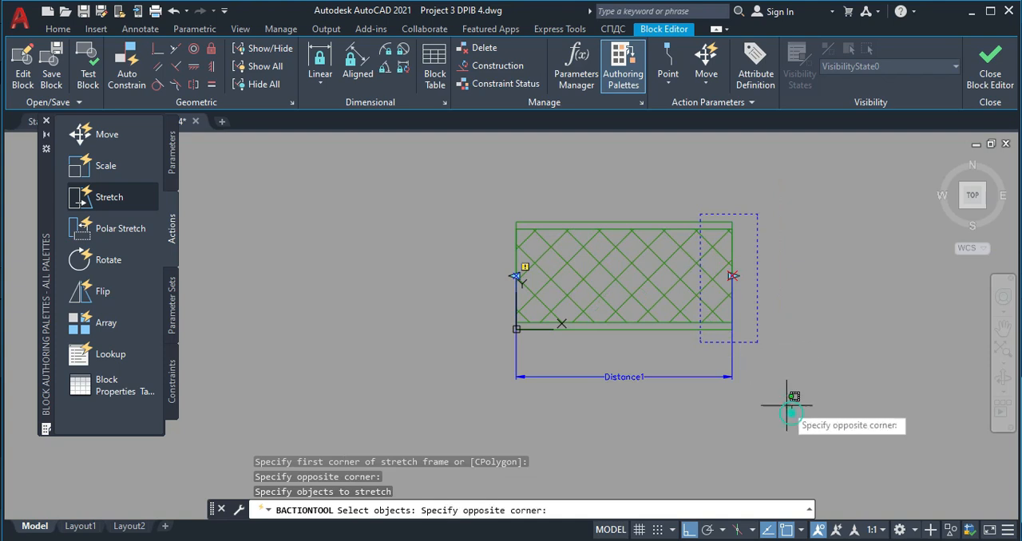
left_click(661, 166)
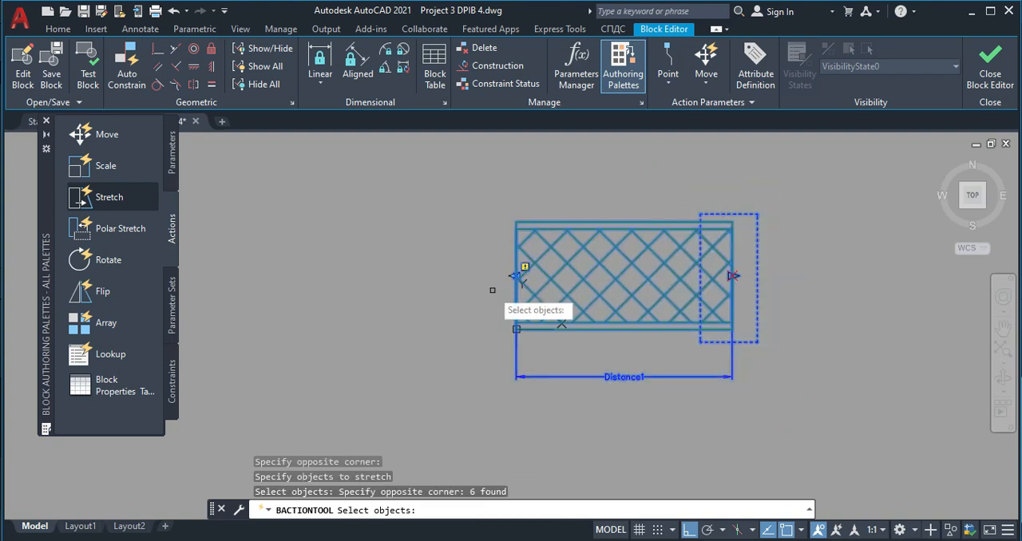
key("Return")
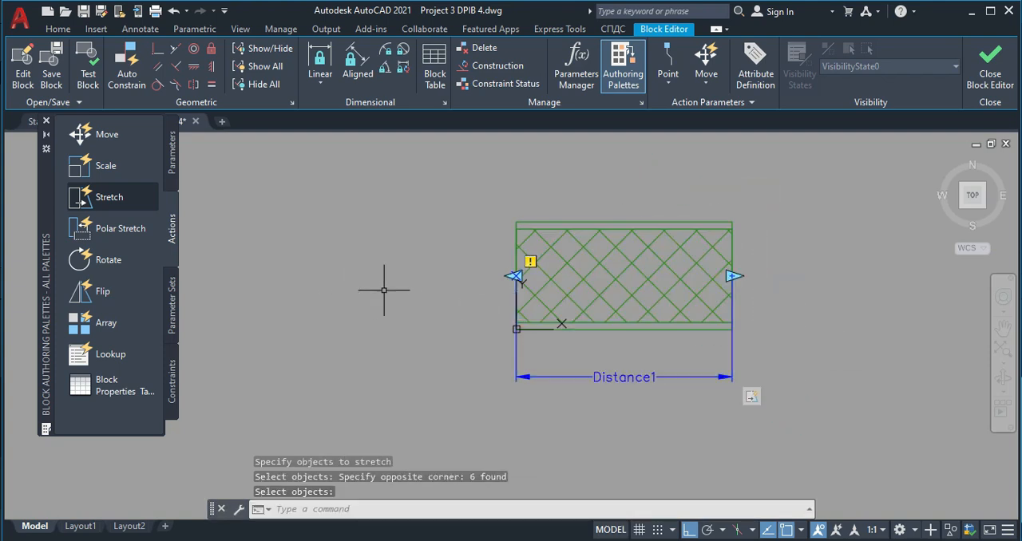
- Add a Stretch action to the parameter's left point, framing the tras block's left end and including the whole crosshatched rectangle
left_click(104, 198)
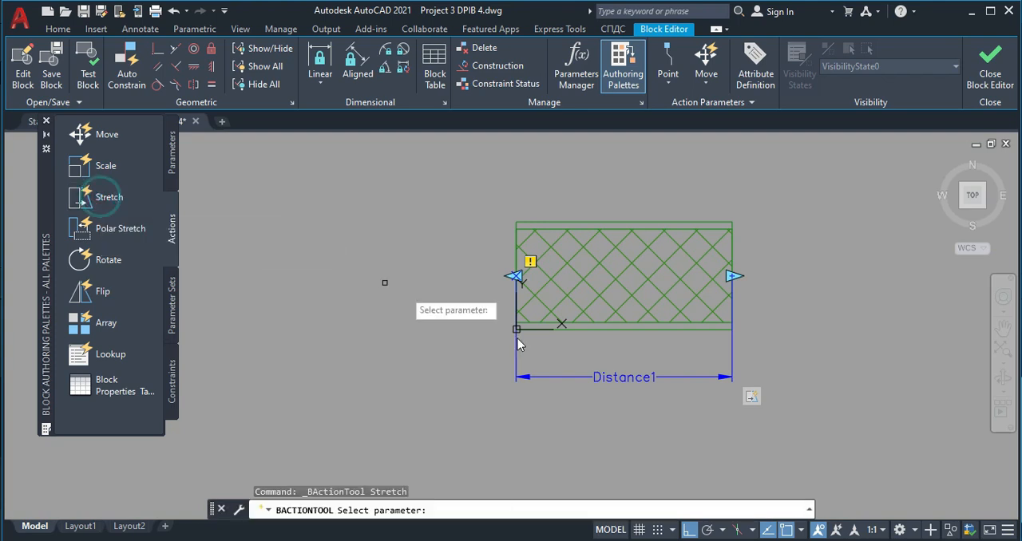
left_click(611, 377)
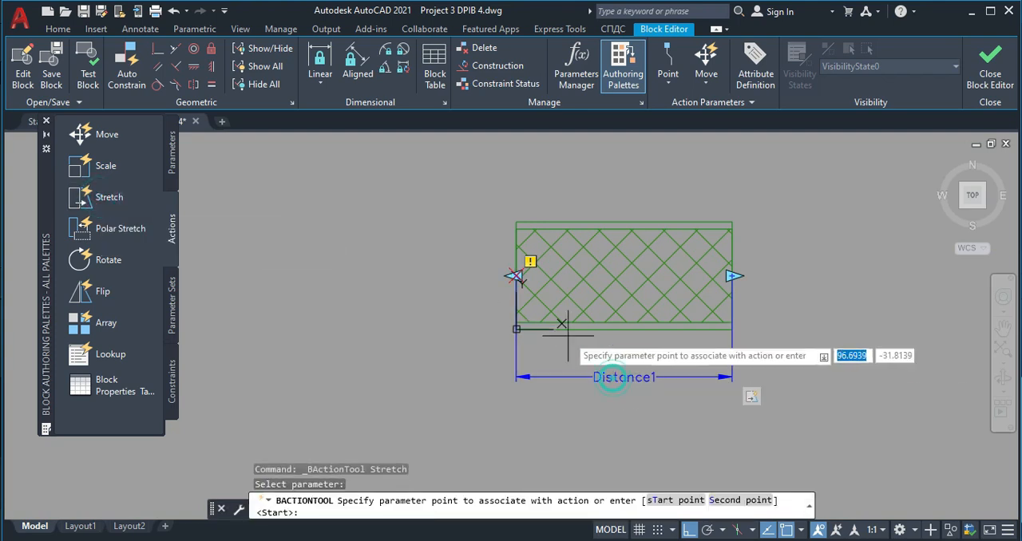
left_click(515, 276)
left_click(536, 349)
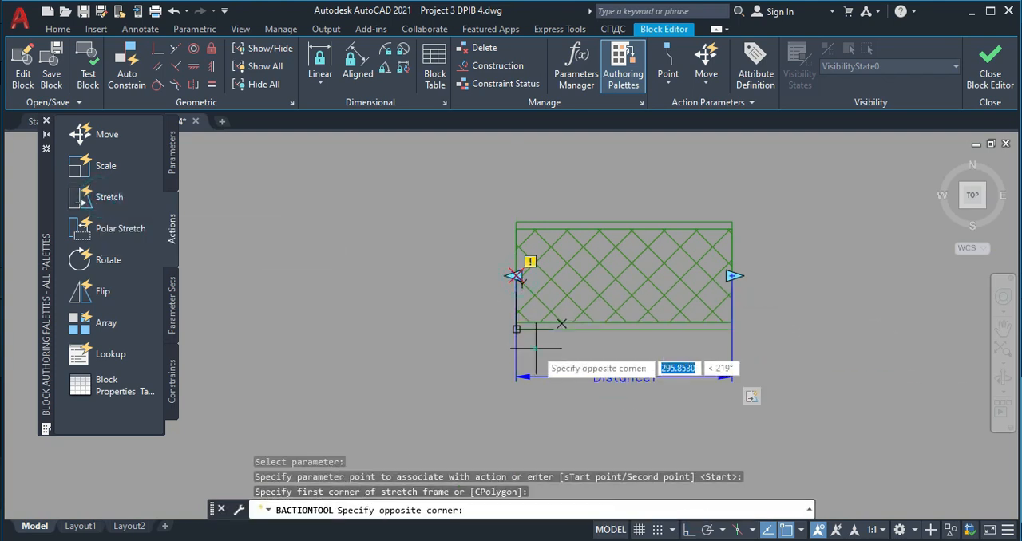
left_click(496, 196)
left_click(597, 406)
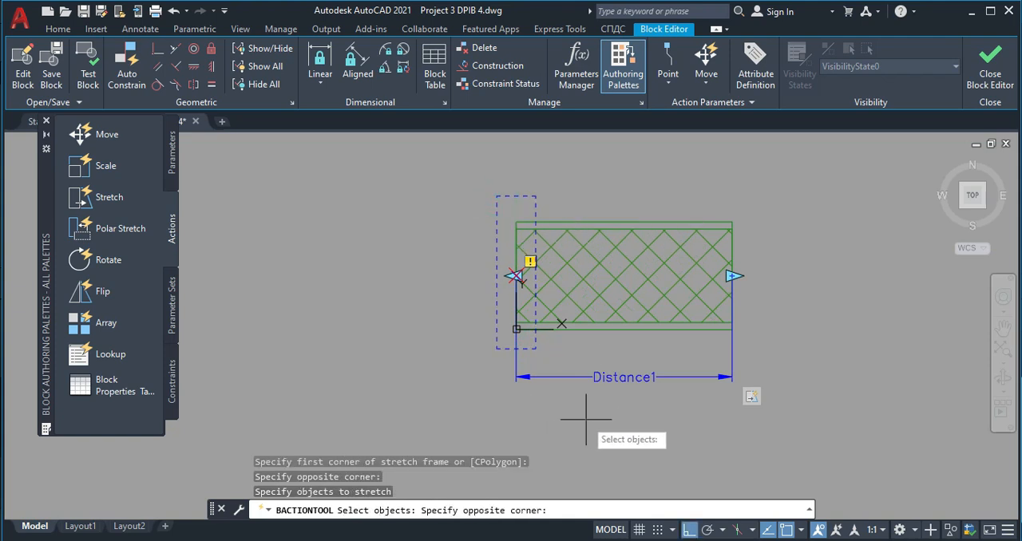
left_click(432, 173)
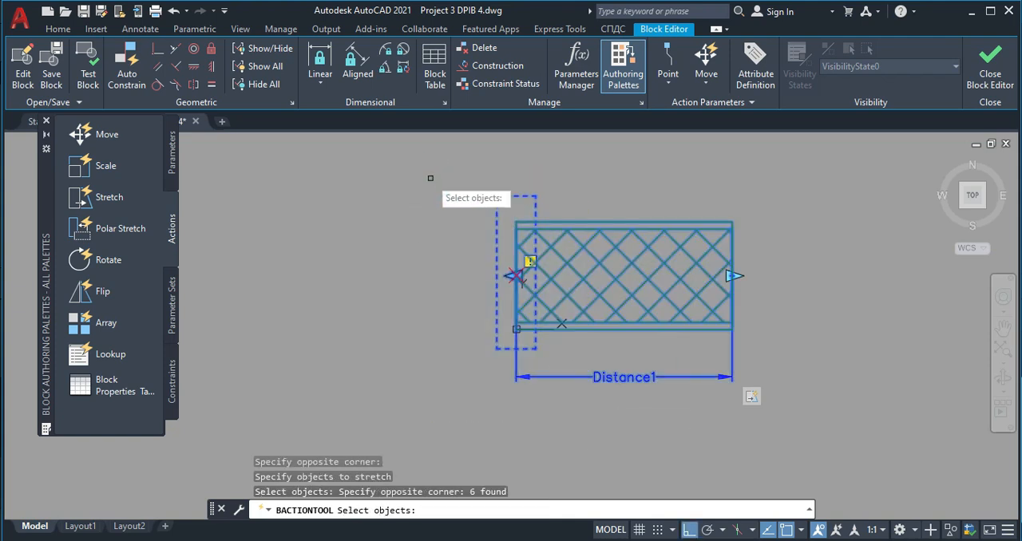
key("Return")
- Save the changes to tras, close the Block Editor and stretch the first crosshatched block's left end to a length of about 400
left_click(990, 67)
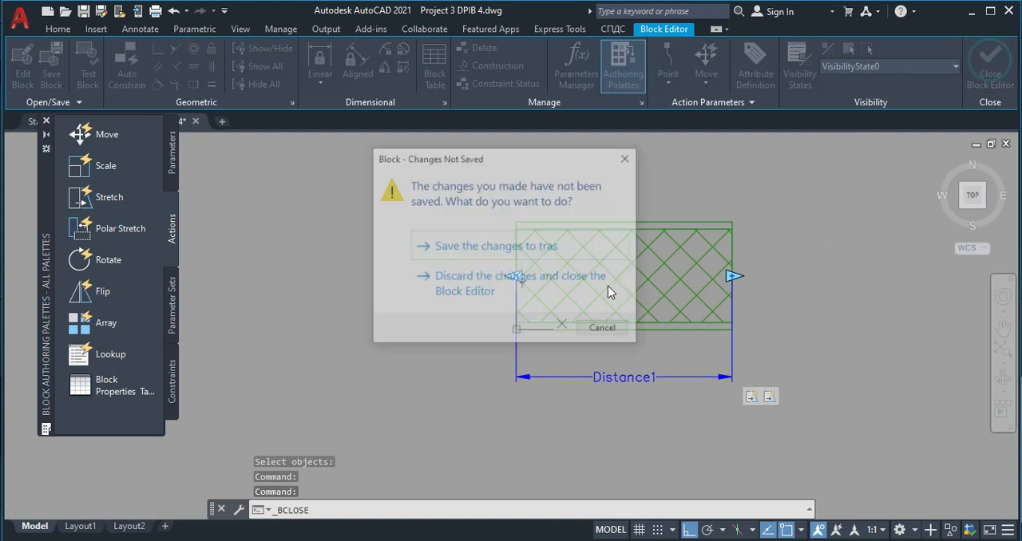
left_click(451, 246)
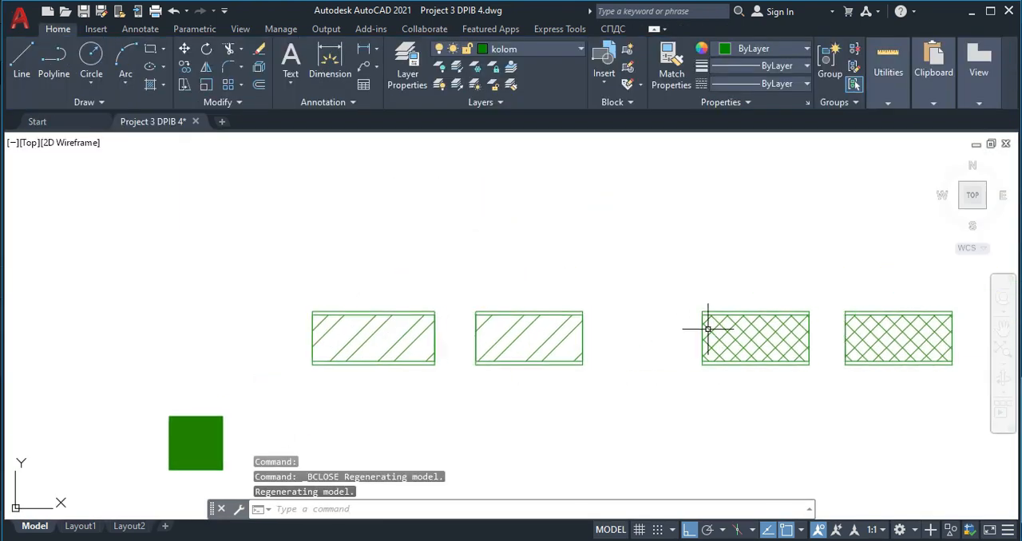
left_click(718, 328)
left_click(702, 338)
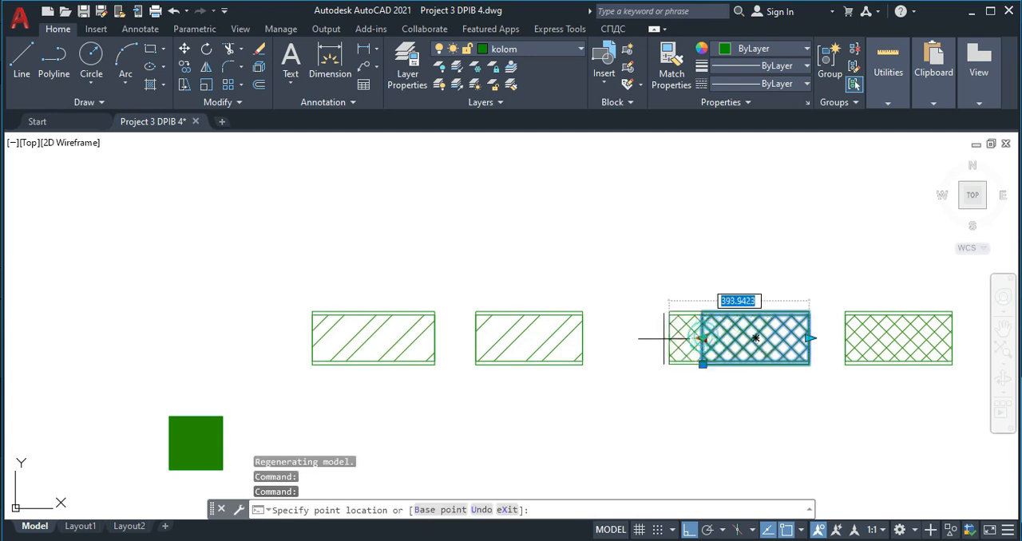
key("Escape")
- Copy the stretched diagonal-hatched block straight down, below the original and clear of it
scroll(614, 362, "down", 1)
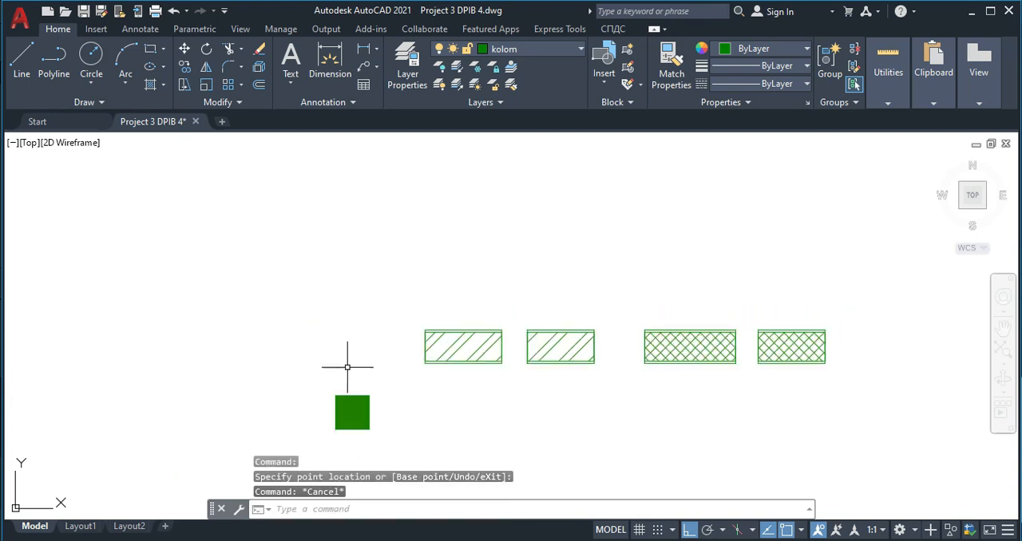
scroll(354, 272, "down", 1)
scroll(402, 277, "up", 1)
left_click(468, 308)
left_click(438, 218)
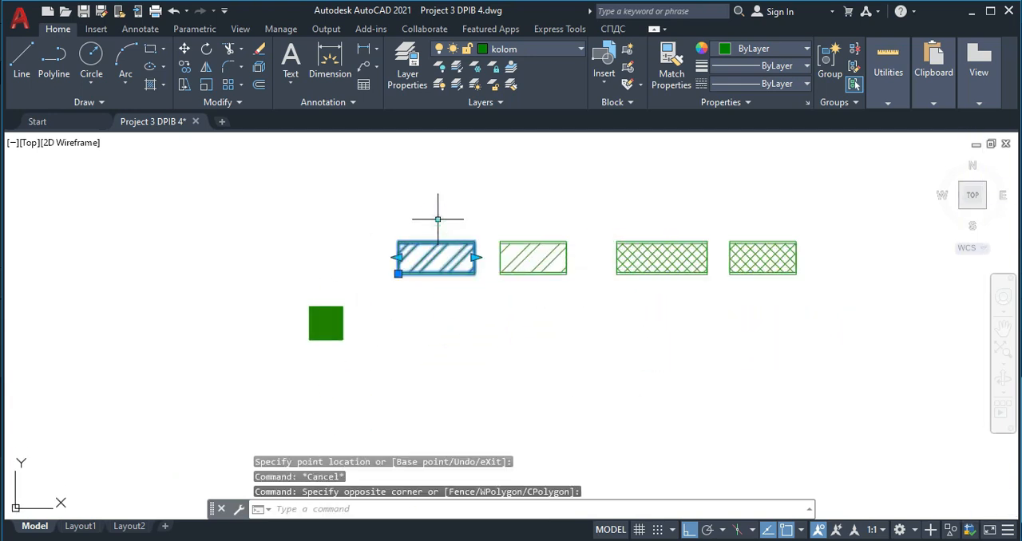
type("o")
key("Return")
left_click(398, 274)
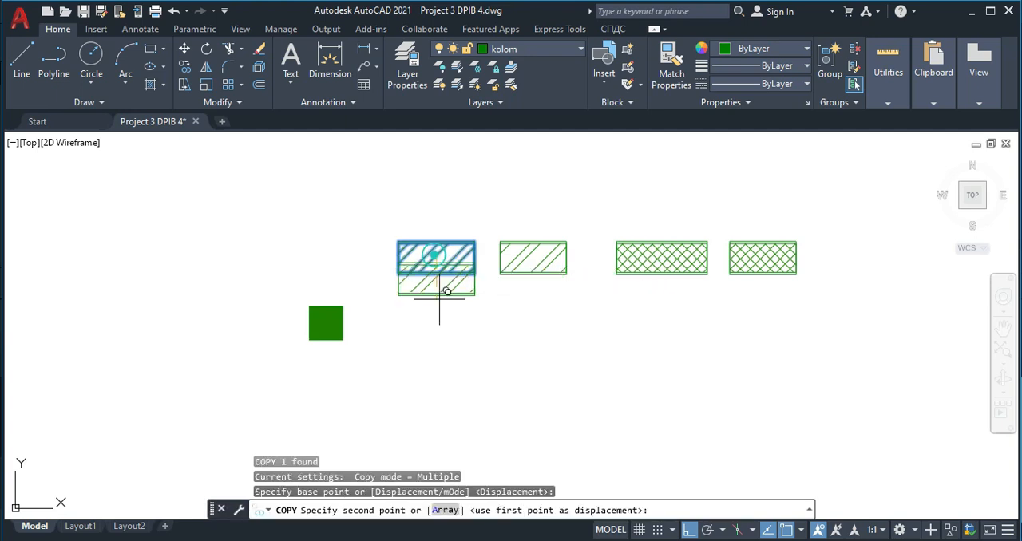
left_click(398, 382)
key("Escape")
left_click(659, 238)
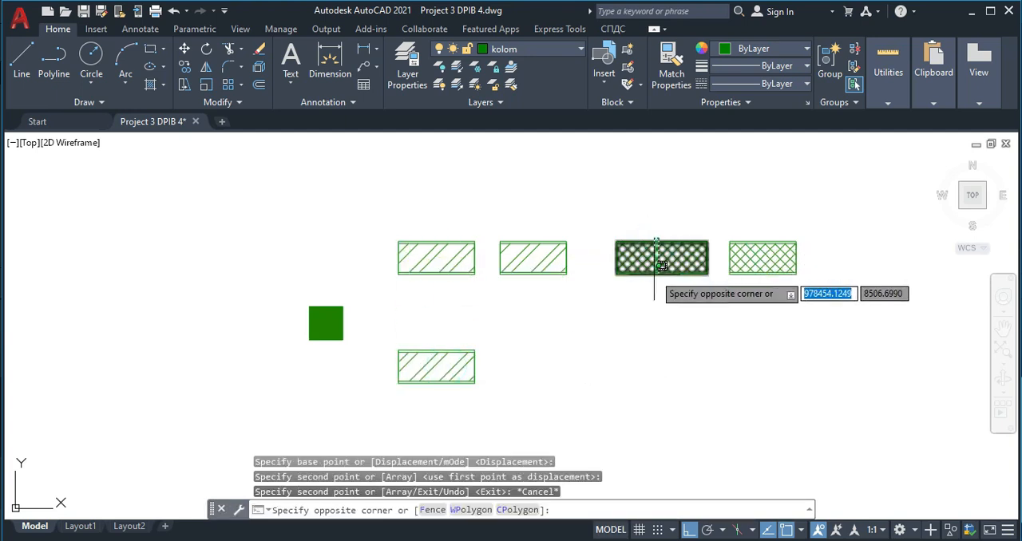
left_click(651, 274)
type("vo")
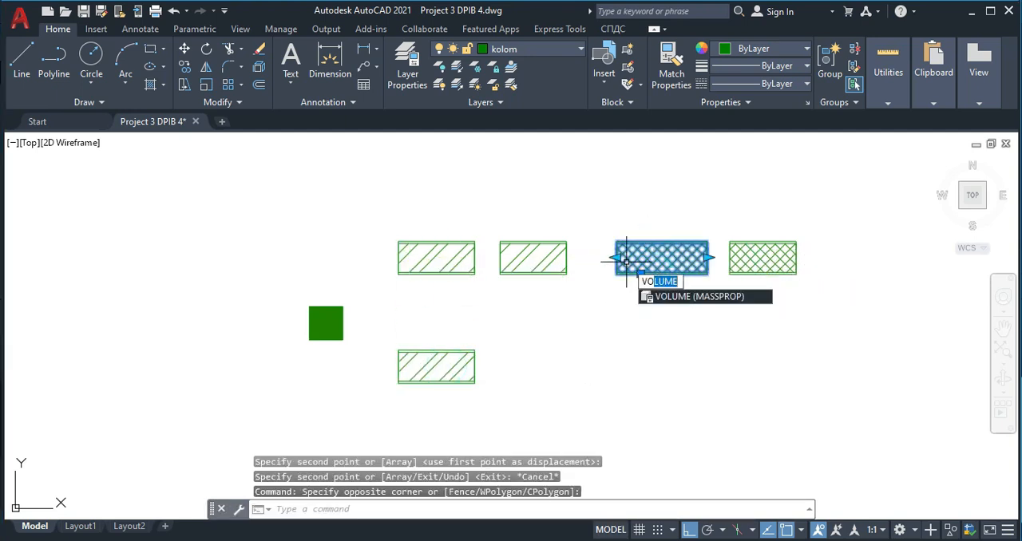
key("Return")
key("Escape")
- Copy the stretched crosshatched block straight down, leaving a gap below the original
left_click(675, 329)
left_click(624, 240)
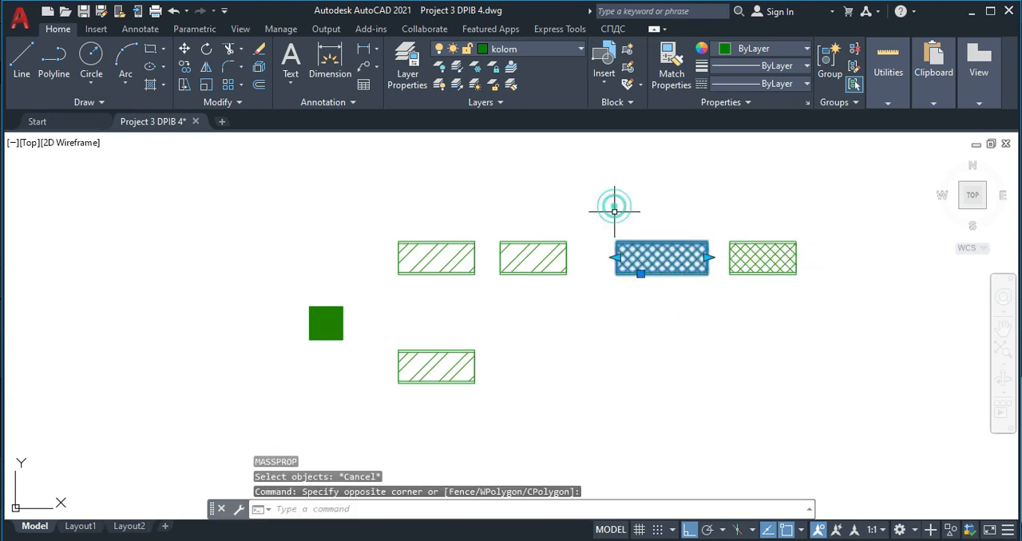
key("BackSpace")
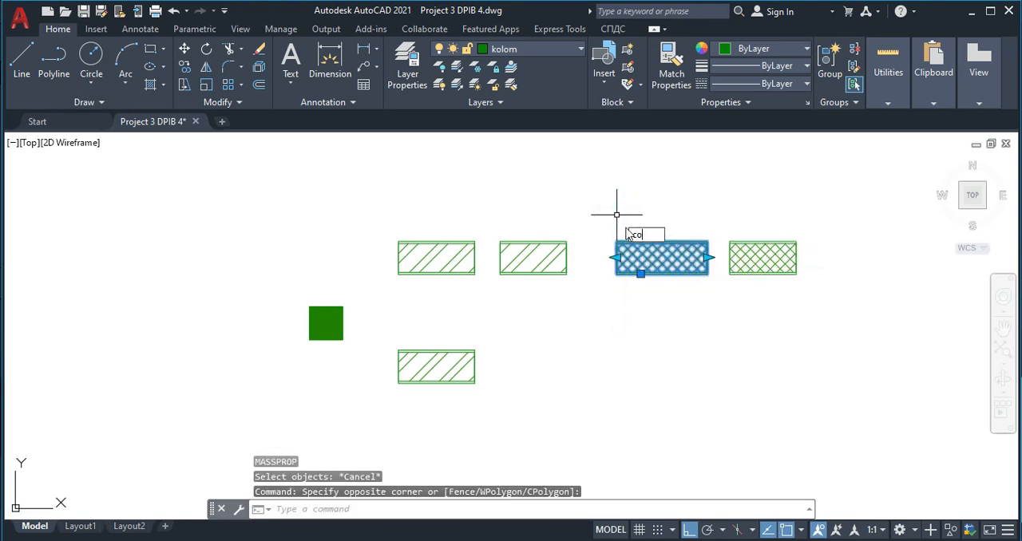
type("co")
key("Return")
left_click(662, 257)
left_click(662, 326)
key("Escape")
- Rotate the lower copy of the crosshatched block to 270° about its insertion point, turning it upright
left_click(715, 387)
left_click(657, 306)
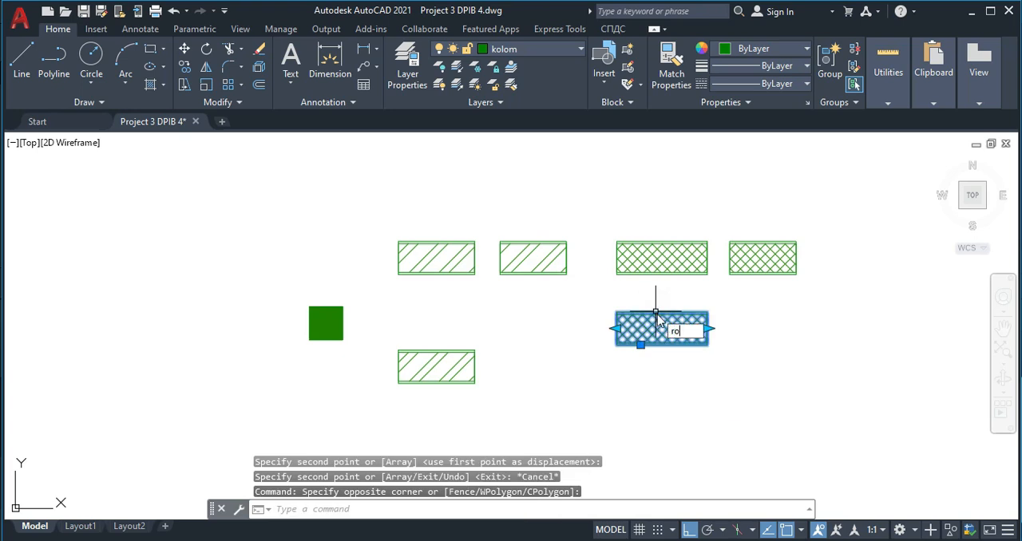
key("Return")
left_click(652, 328)
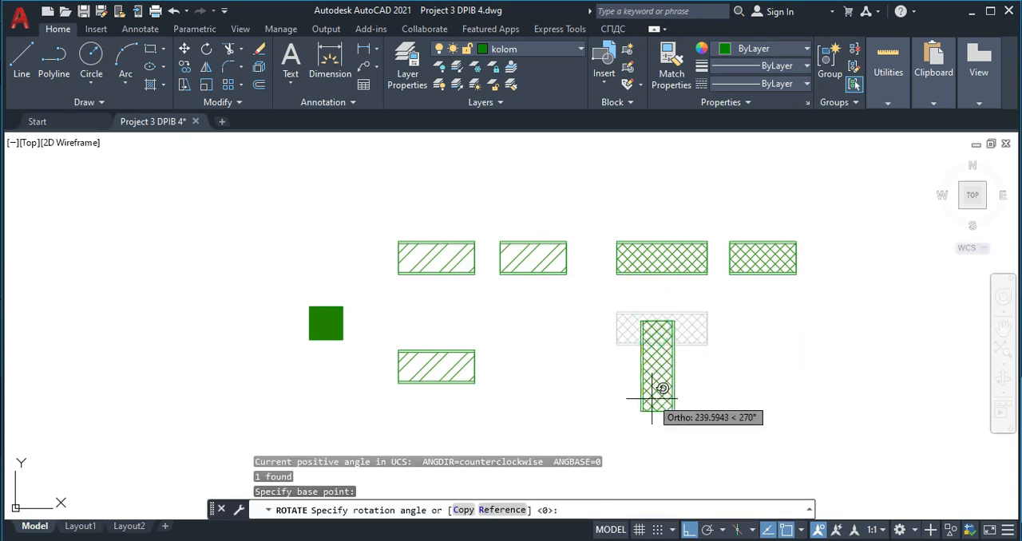
left_click(652, 399)
- Rotate the lower copy of the diagonal-hatched block by 90° about its insertion point, turning it upright
left_click(491, 403)
left_click(431, 340)
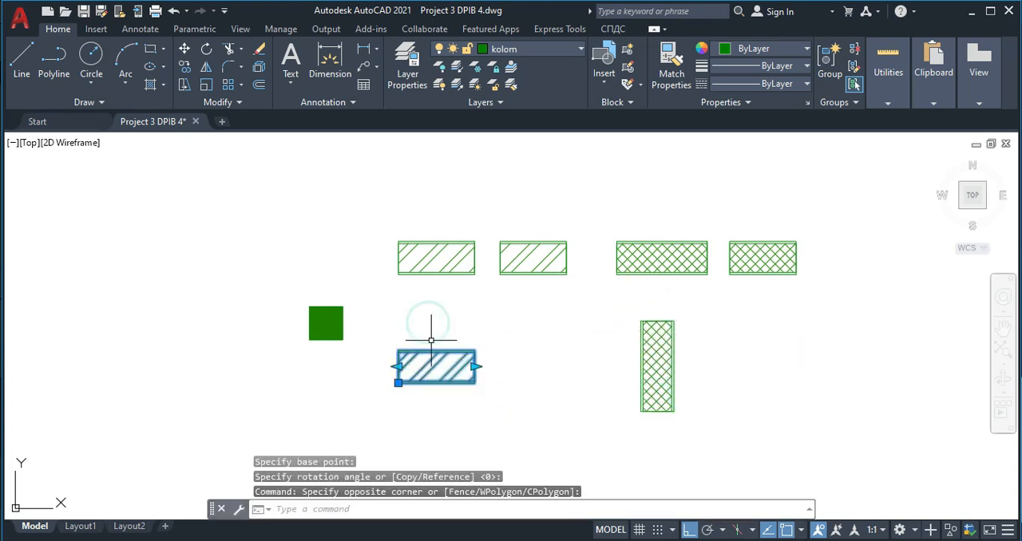
type("ro")
key("Return")
left_click(436, 368)
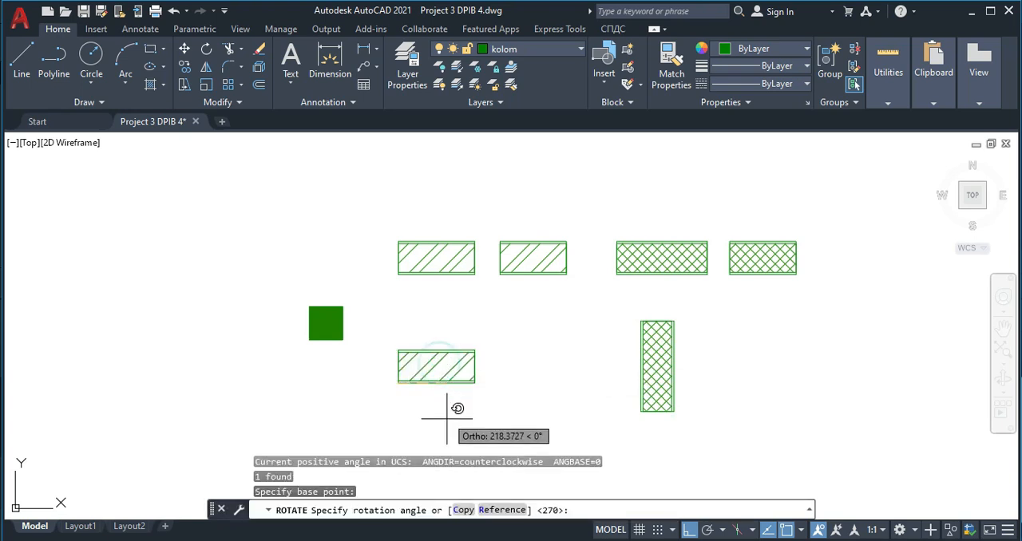
left_click(377, 295)
scroll(457, 340, "down", 4)
middle_click_drag(466, 342, 452, 251)
scroll(366, 271, "up", 2)
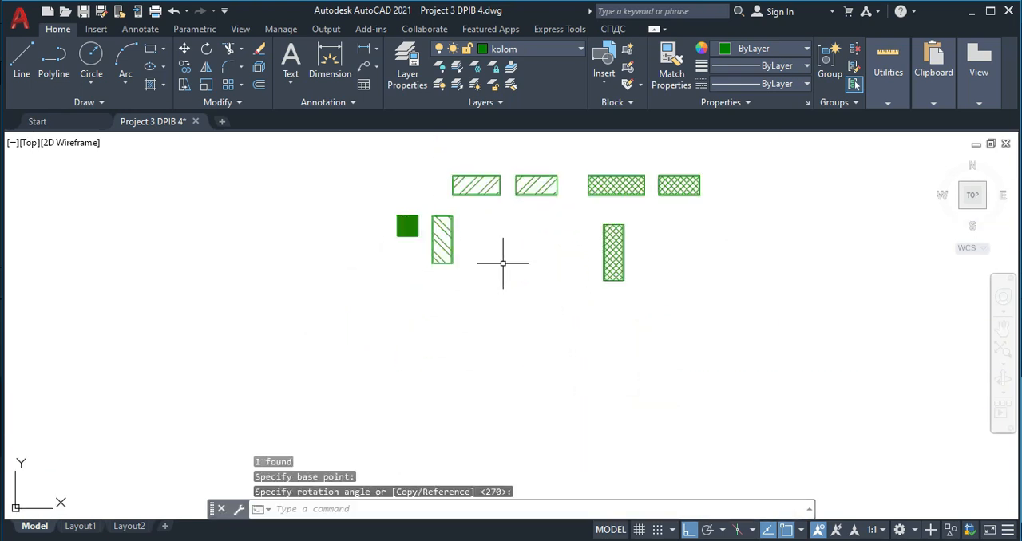
scroll(503, 262, "up", 2)
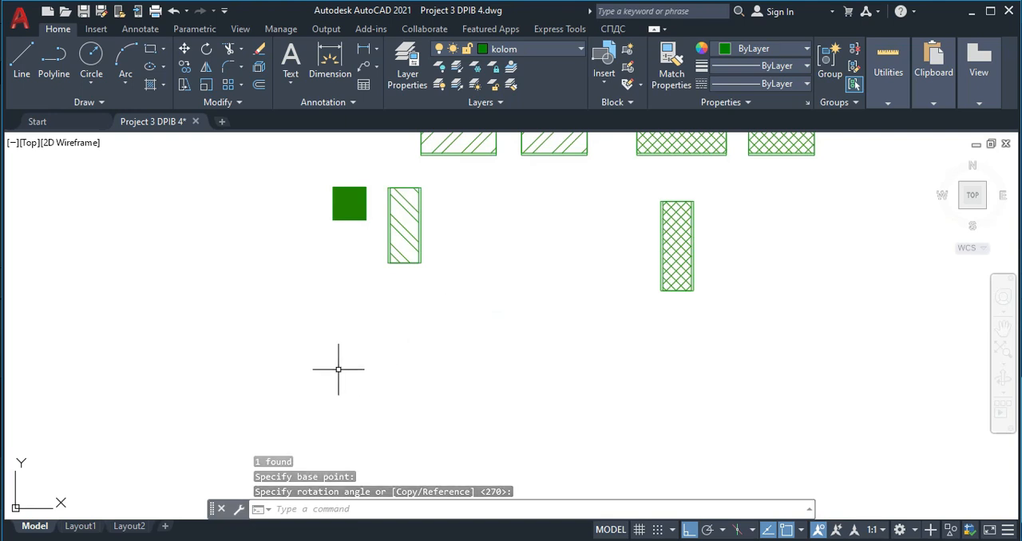
scroll(289, 356, "down", 2)
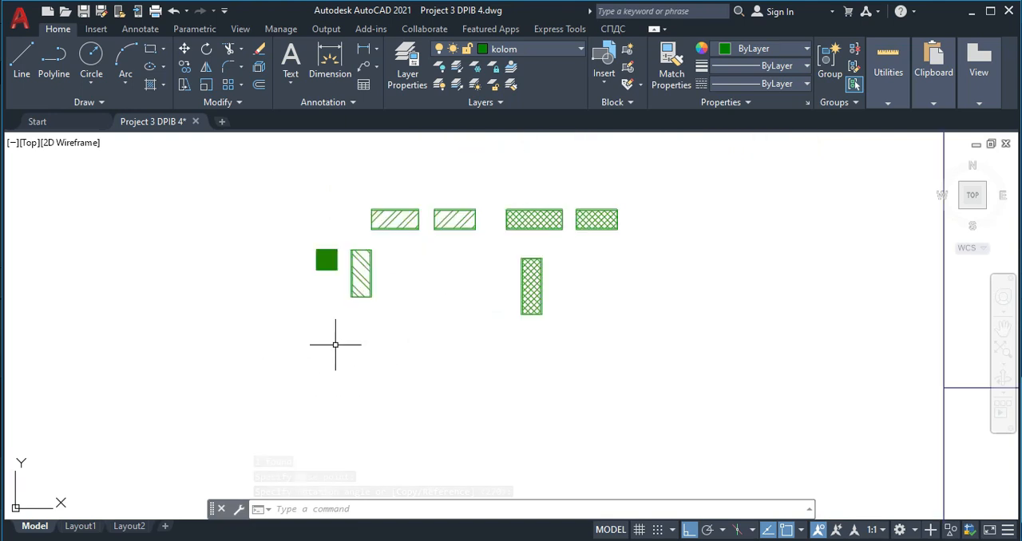
scroll(376, 315, "down", 3)
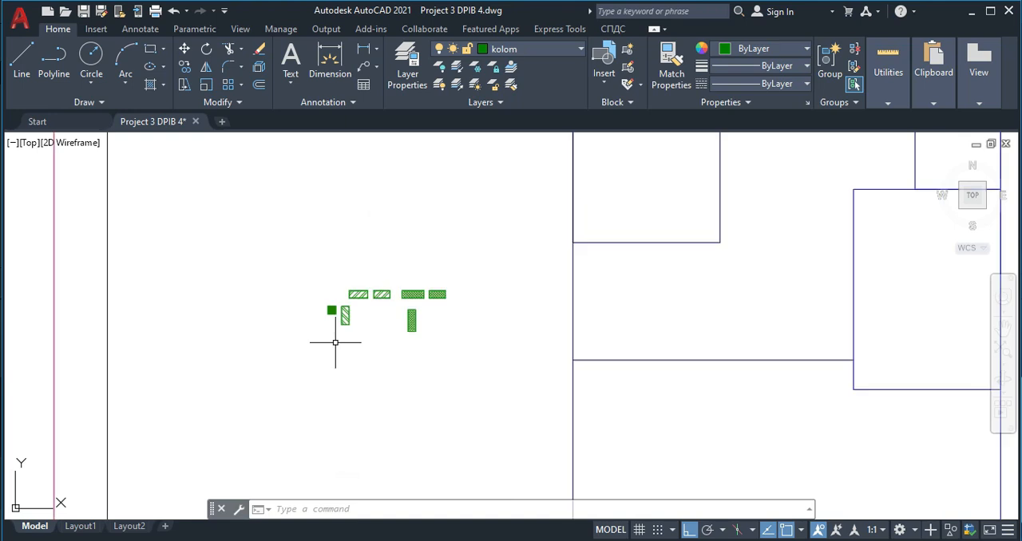
- Copy the solid square column from its centre to the lower-left corner of the plan's left-hand room, with Ortho off
scroll(325, 313, "up", 4)
left_click(292, 315)
left_click(192, 197)
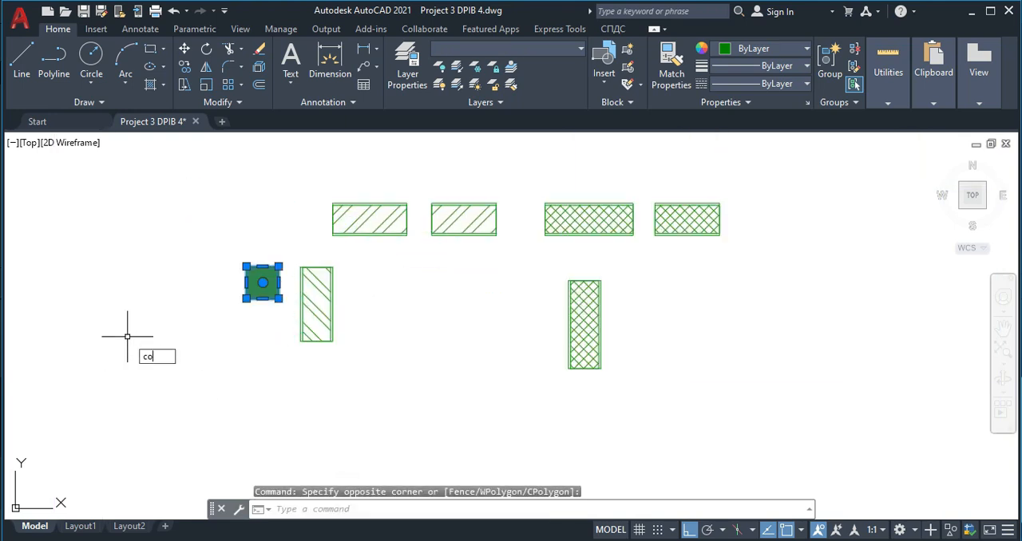
type("co")
key("Return")
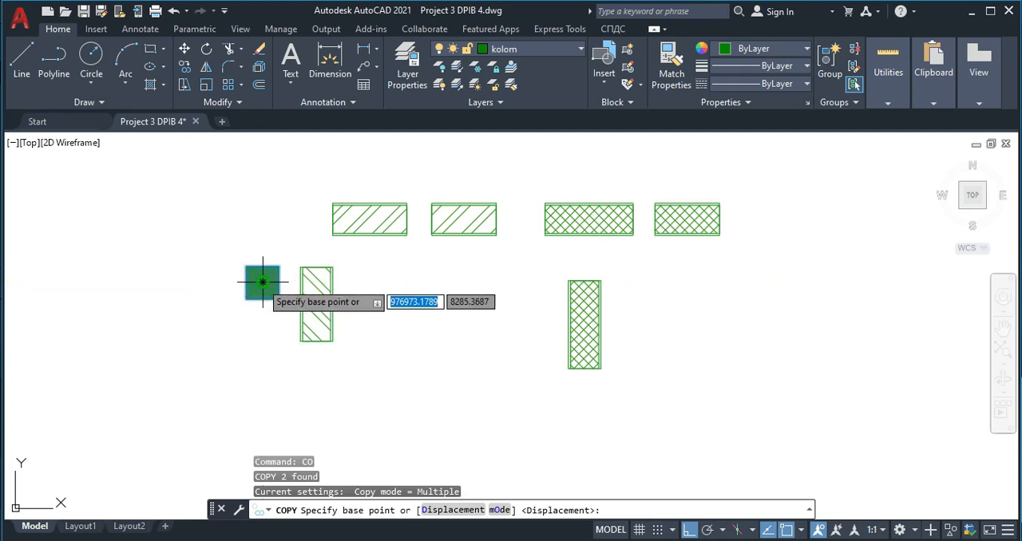
scroll(265, 282, "up", 2)
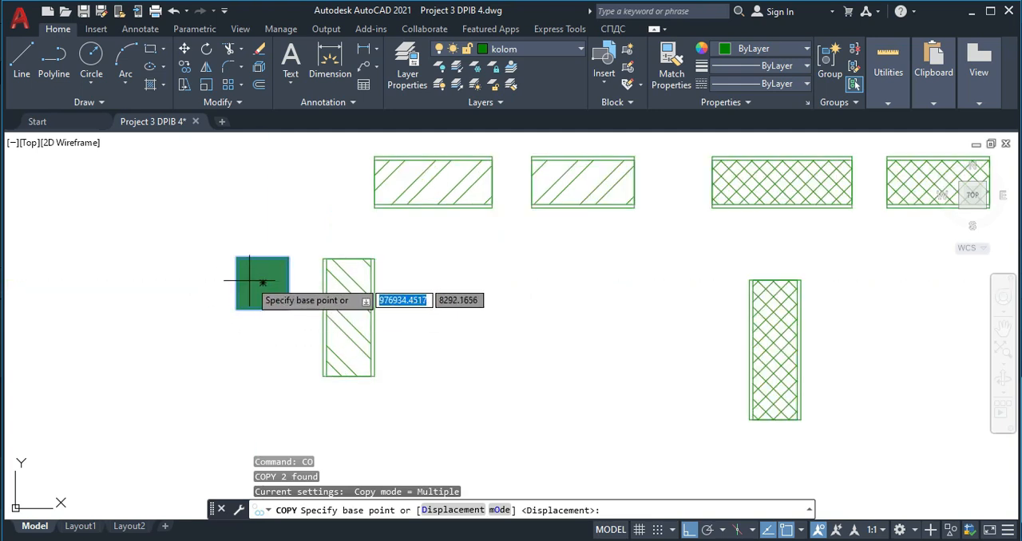
left_click(262, 282)
scroll(458, 377, "down", 5)
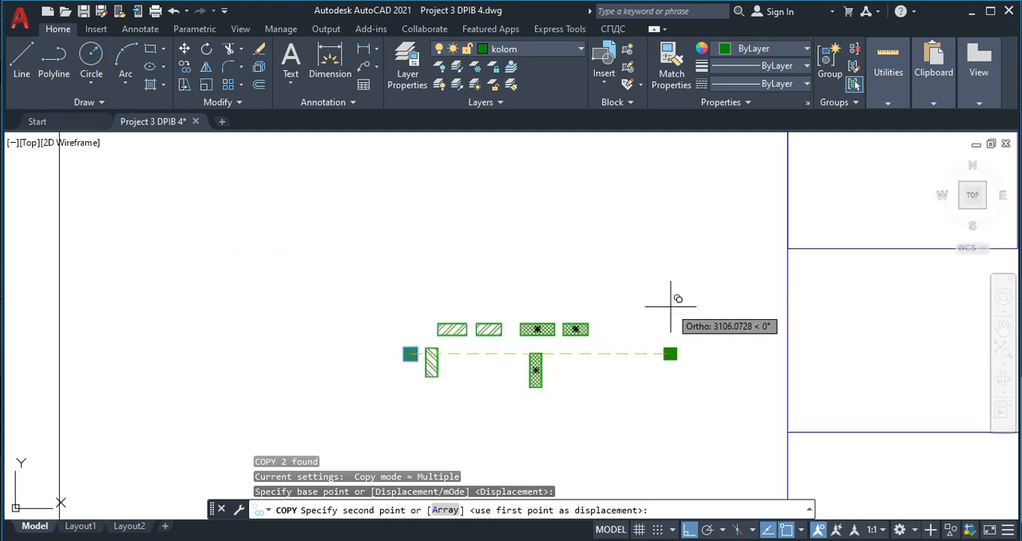
key("F8")
scroll(764, 278, "up", 2)
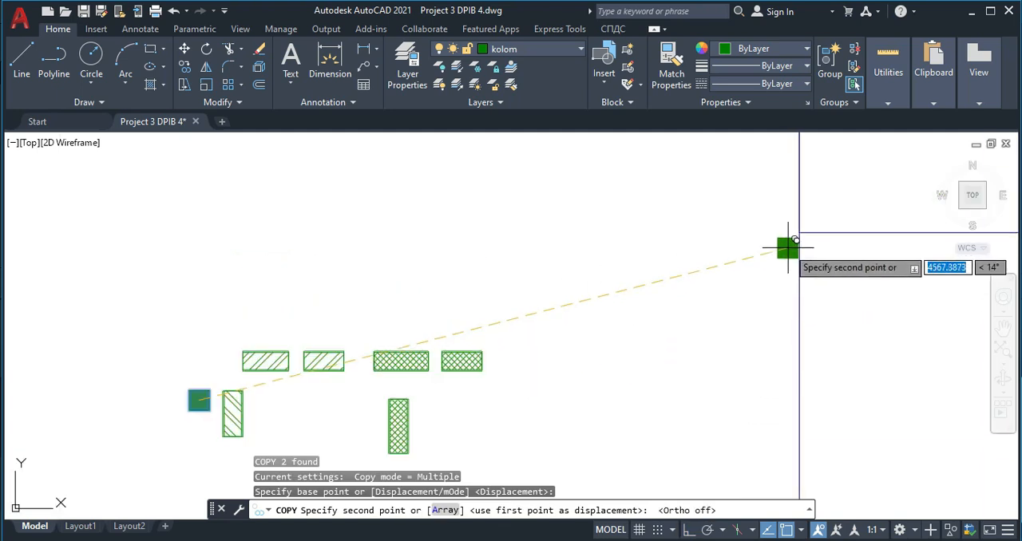
left_click(798, 231)
- Place another copy of the solid column at the lower-right corner of the same left-hand room
scroll(741, 314, "down", 2)
scroll(741, 314, "down", 2)
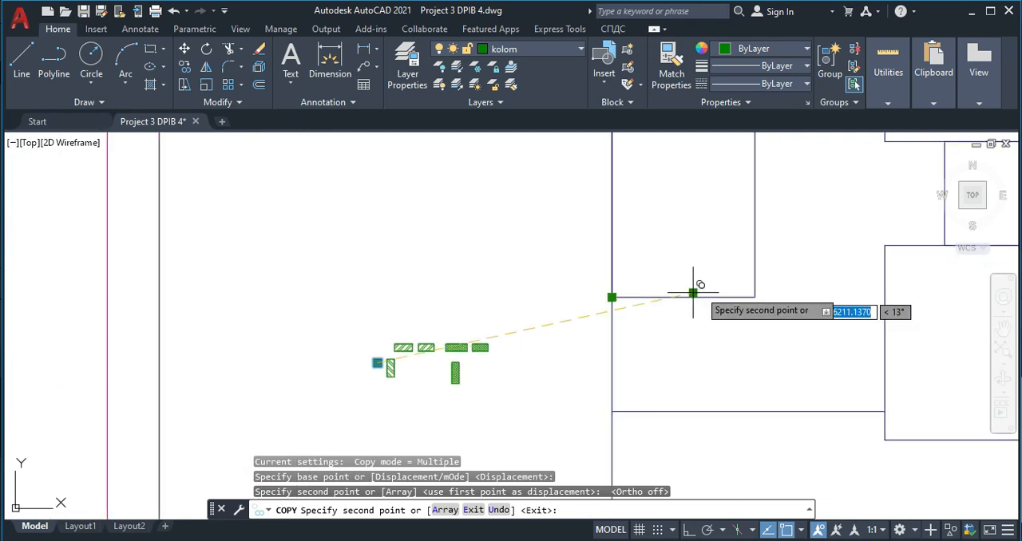
scroll(754, 297, "up", 3)
left_click(755, 297)
- Place six column copies at the wall junctions along the upper and lower walls around the small room on the plan's right side
scroll(757, 298, "down", 3)
mouse_move(757, 297)
middle_mouse_down()
mouse_move(630, 318)
mouse_move(468, 315)
middle_mouse_up()
left_click(595, 265)
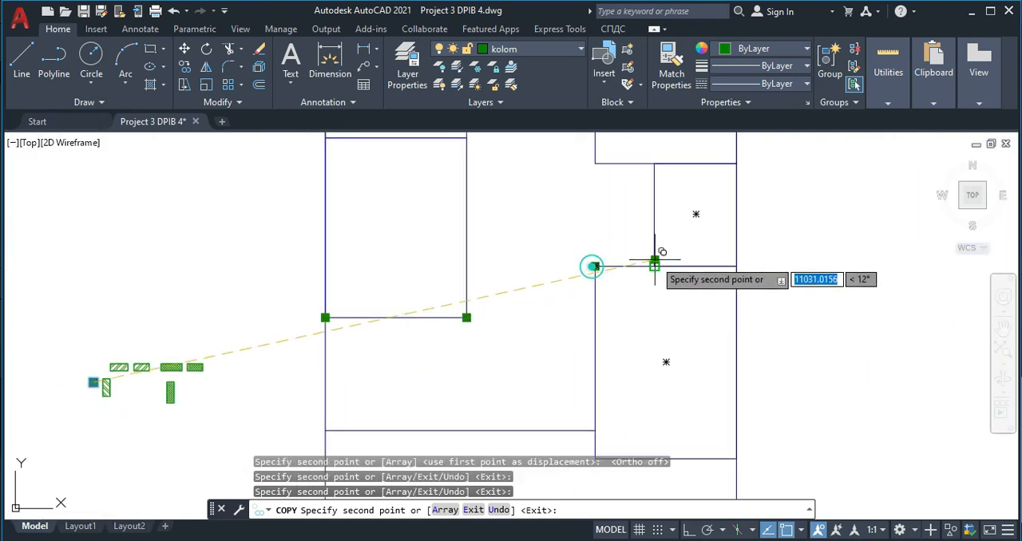
left_click(652, 266)
left_click(654, 164)
left_click(595, 164)
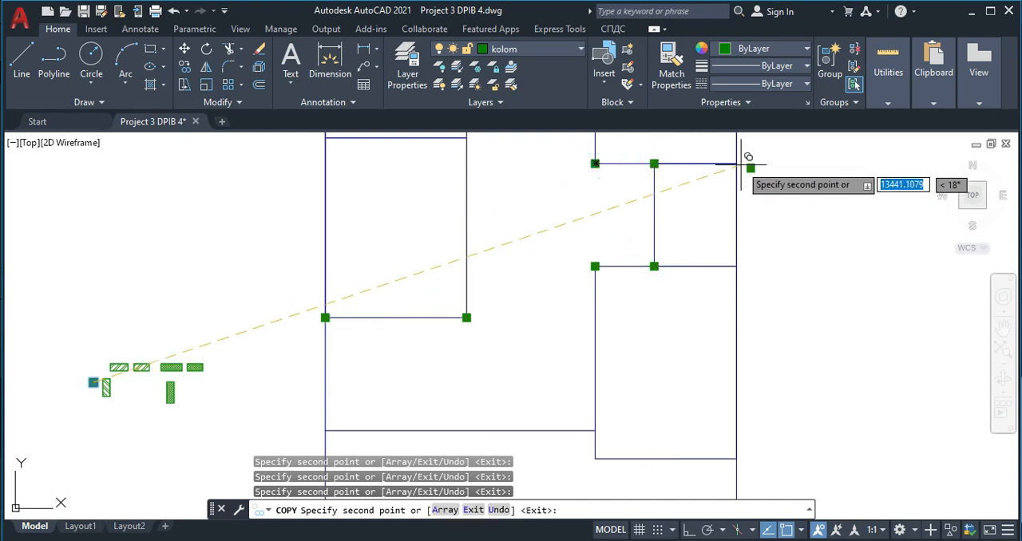
left_click(736, 266)
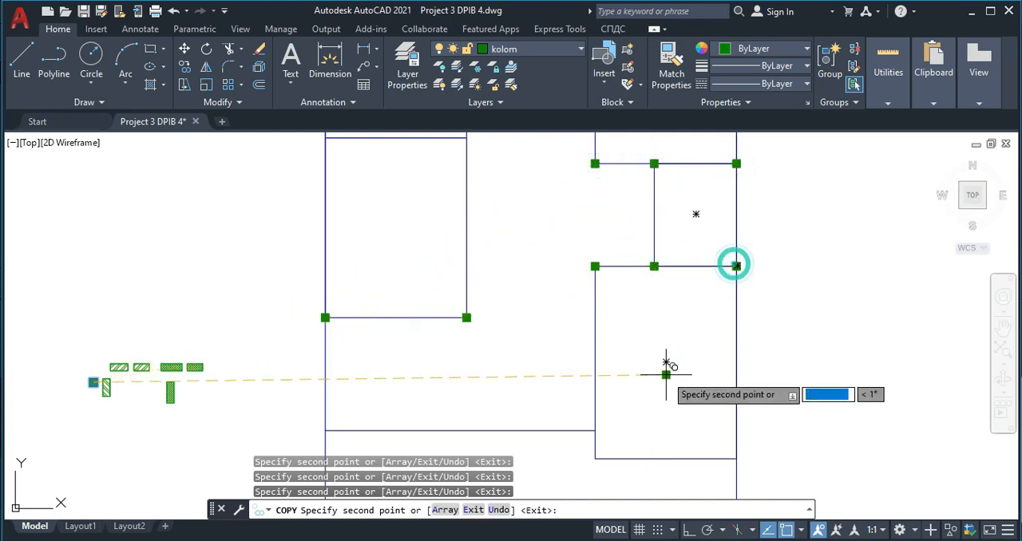
- Place column copies at both lower corners of the right-hand room and at the wall junction on the left outer wall
middle_click_drag(610, 466, 590, 319)
left_click(575, 312)
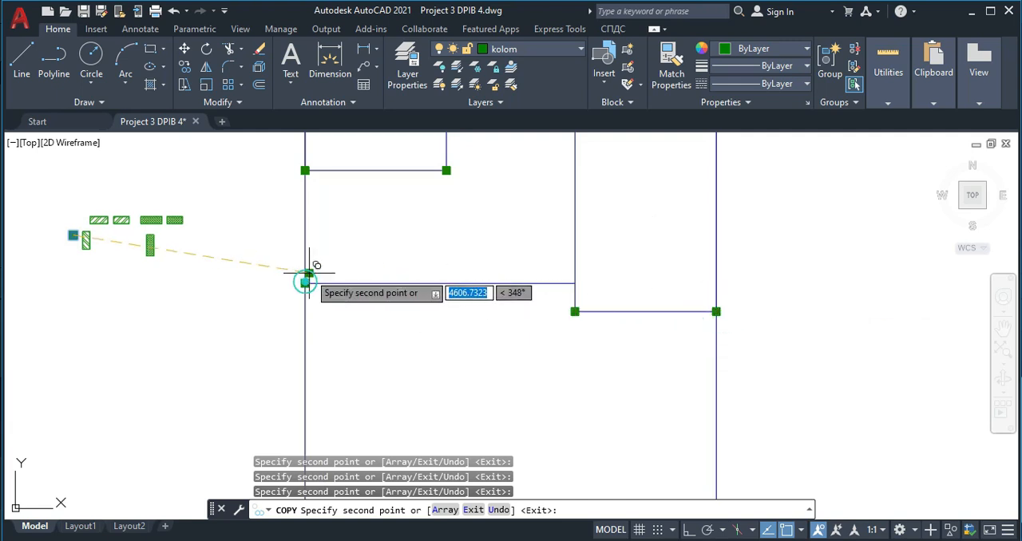
- Place column copies at the four corners of the narrow room above the left-hand room and at its upper wall's right-hand end
scroll(439, 213, "down", 5)
scroll(365, 285, "up", 6)
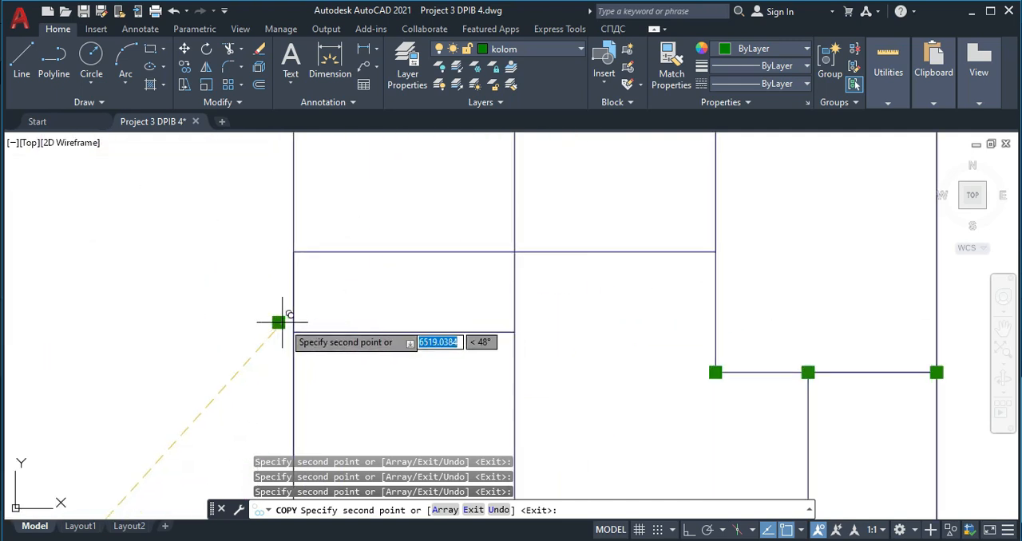
left_click(293, 329)
left_click(514, 332)
left_click(515, 251)
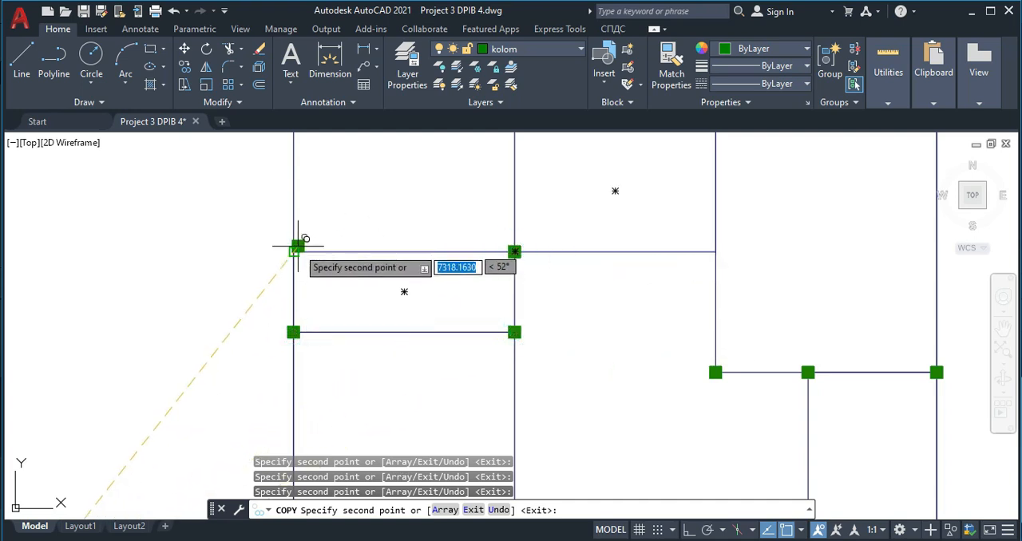
left_click(716, 251)
- Place three column copies along the upper interior wall, at its left corner, middle junction and right end
middle_click_drag(546, 128, 485, 252)
left_click(452, 257)
left_click(653, 258)
left_click(876, 257)
- Place four column copies on the top outer wall, at both corners and above the two interior walls, and end the Copy command
middle_click_drag(783, 326, 732, 314)
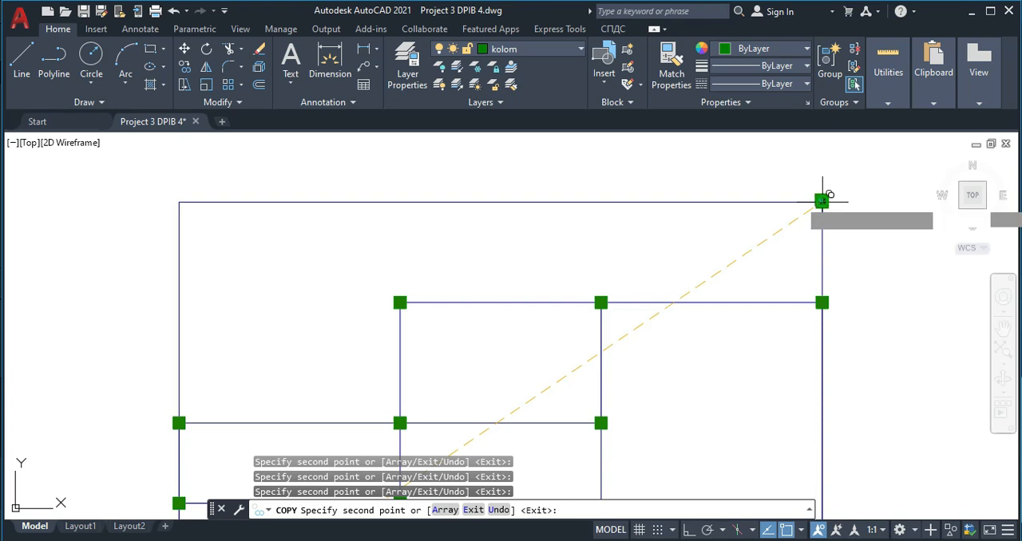
left_click(179, 202)
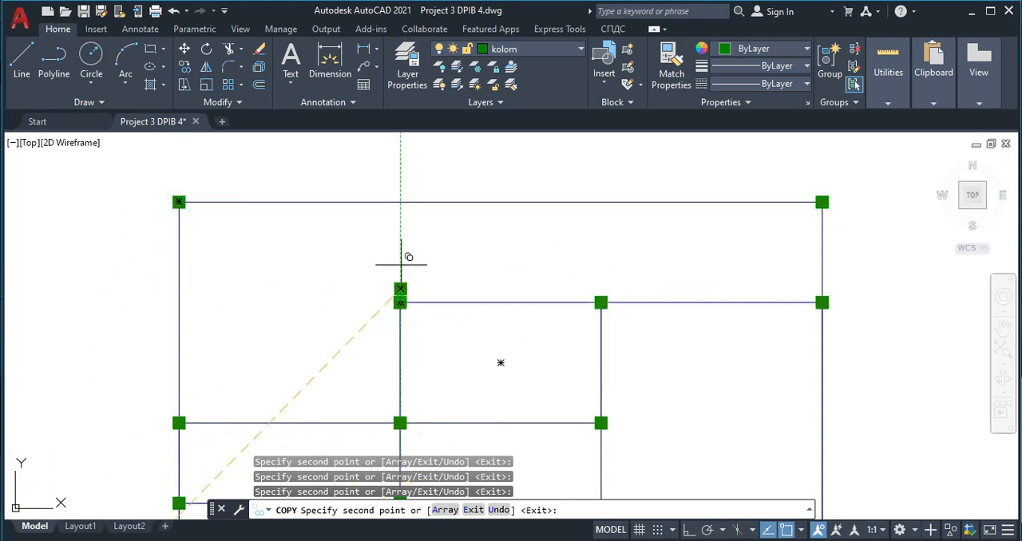
left_click(401, 201)
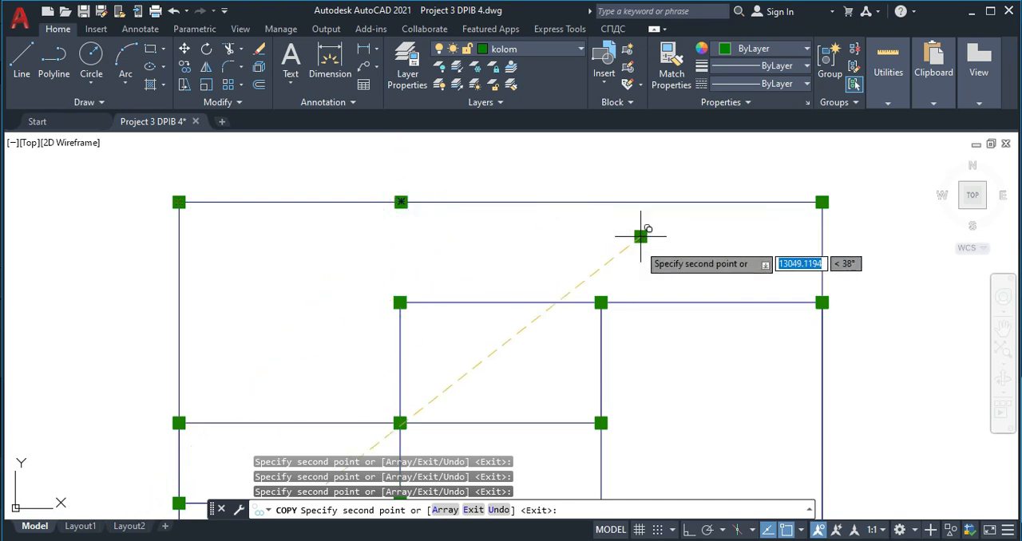
left_click(601, 300)
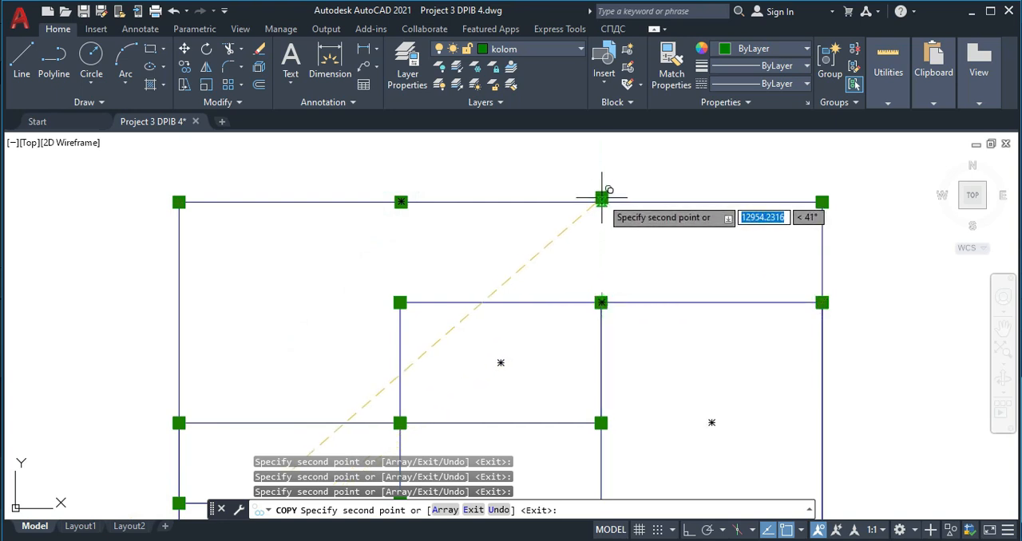
left_click(601, 202)
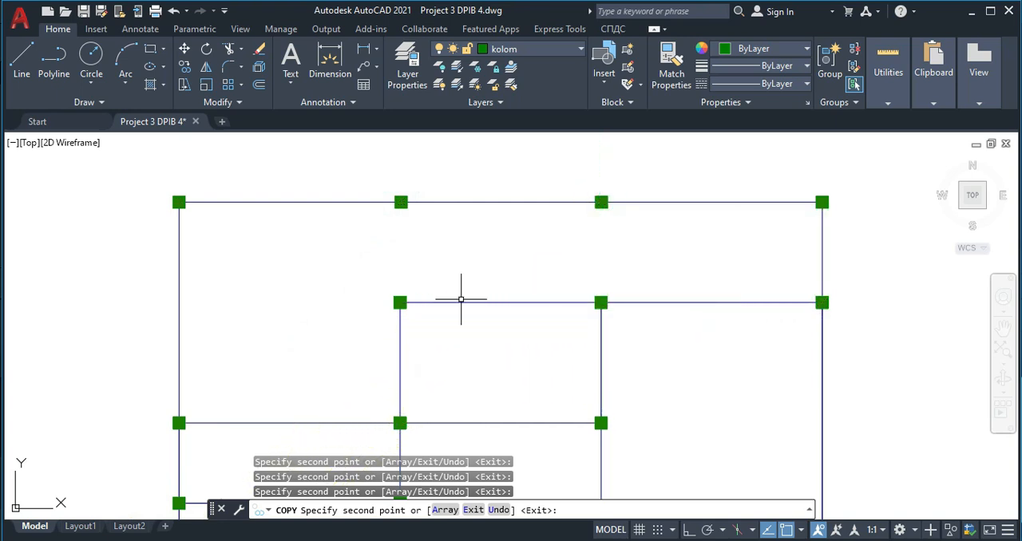
key("Escape")
- Draw a guide line about 1680 long from the upper interior wall's left column straight up past the top outer wall
type("l")
key("Return")
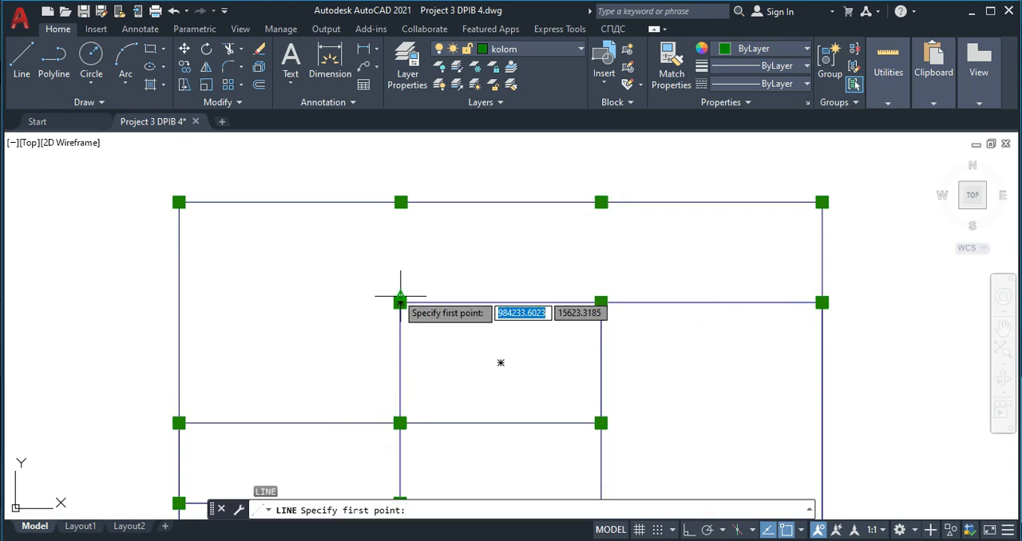
left_click(400, 303)
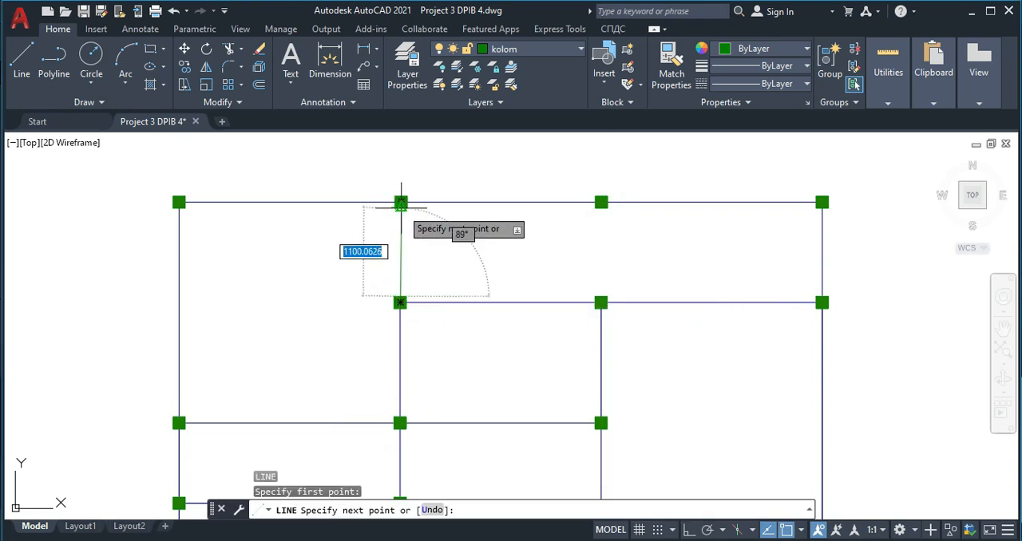
scroll(400, 157, "up", 5)
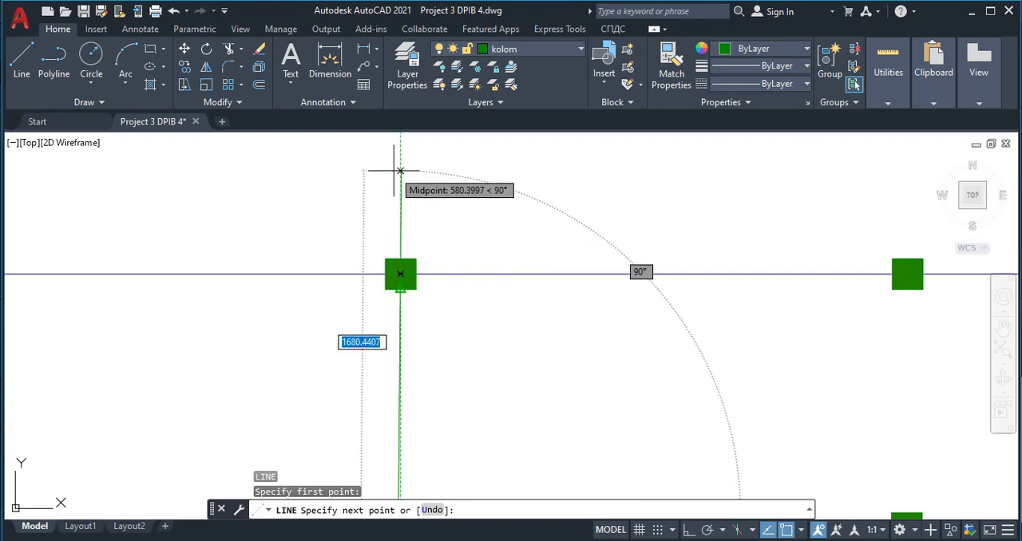
left_click(400, 169)
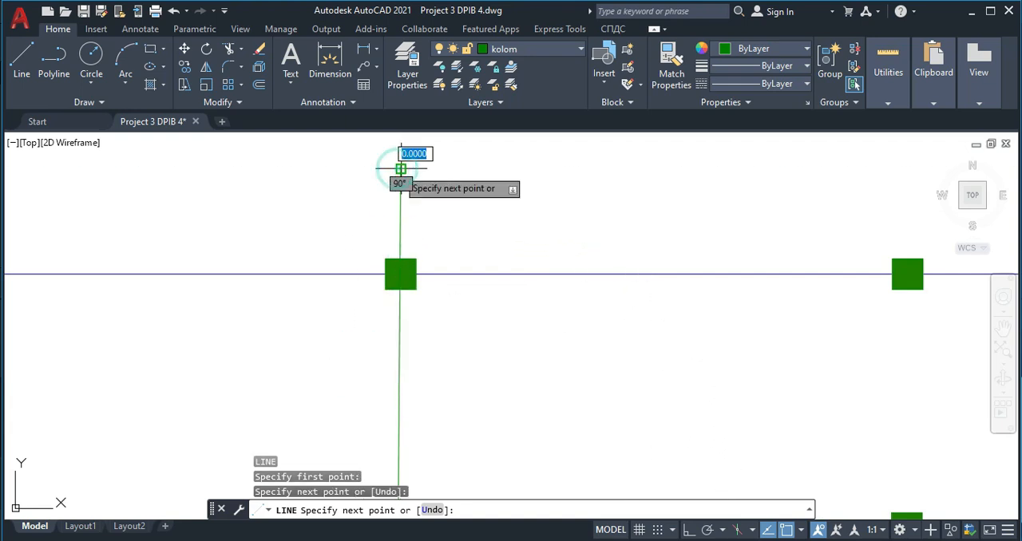
key("Escape")
- Move the second top-wall column from its centre onto the guide line's crossing with the wall, and delete the guide line
left_click(358, 211)
left_click(454, 322)
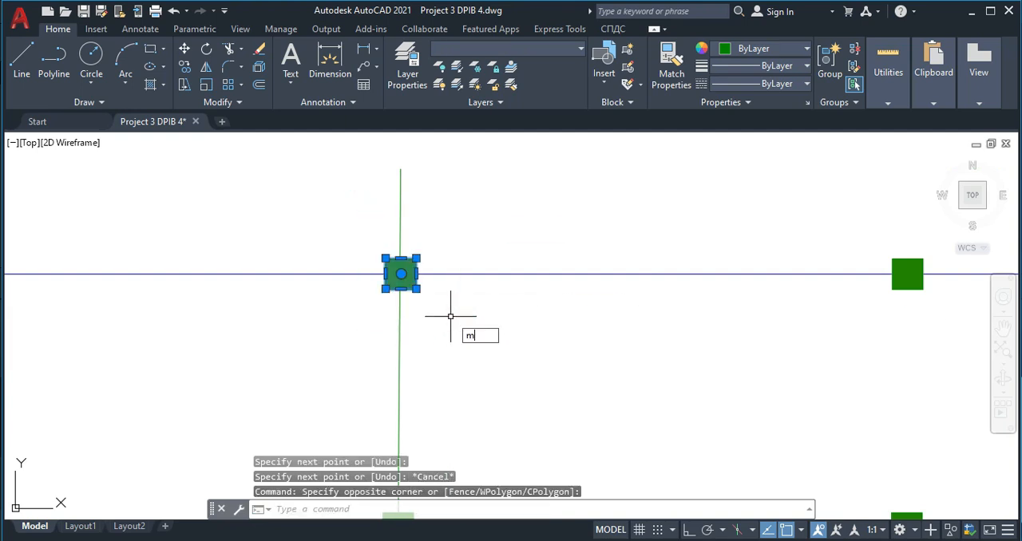
key("Return")
scroll(407, 296, "up", 2)
left_click(403, 301)
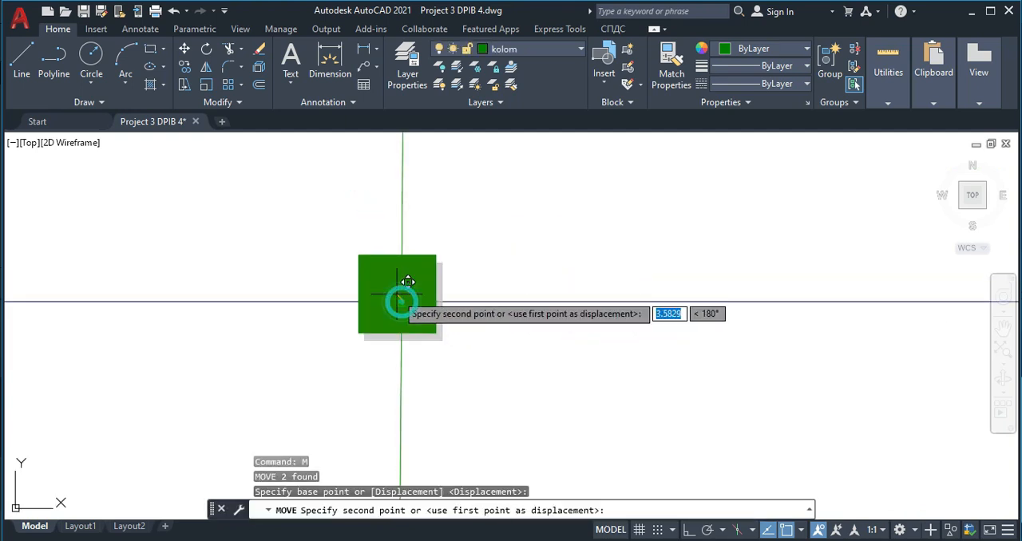
left_click(413, 290)
scroll(476, 289, "down", 2)
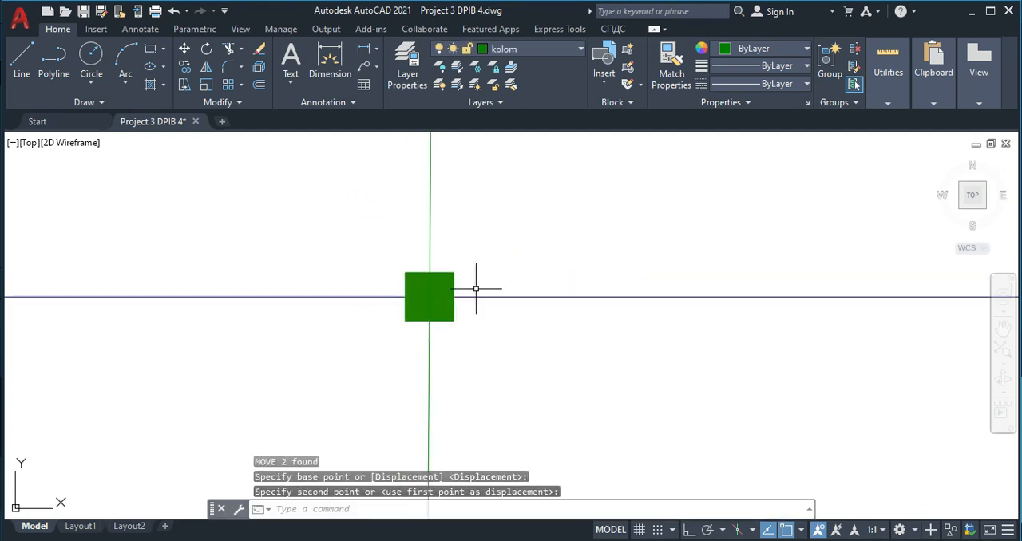
left_click(468, 230)
left_click(386, 165)
key("Delete")
- Draw a vertical guide line about 1673 long from the upper interior wall's middle column up past the top outer wall
scroll(471, 288, "down", 3)
scroll(565, 285, "down", 2)
scroll(606, 339, "up", 2)
type("l")
key("Return")
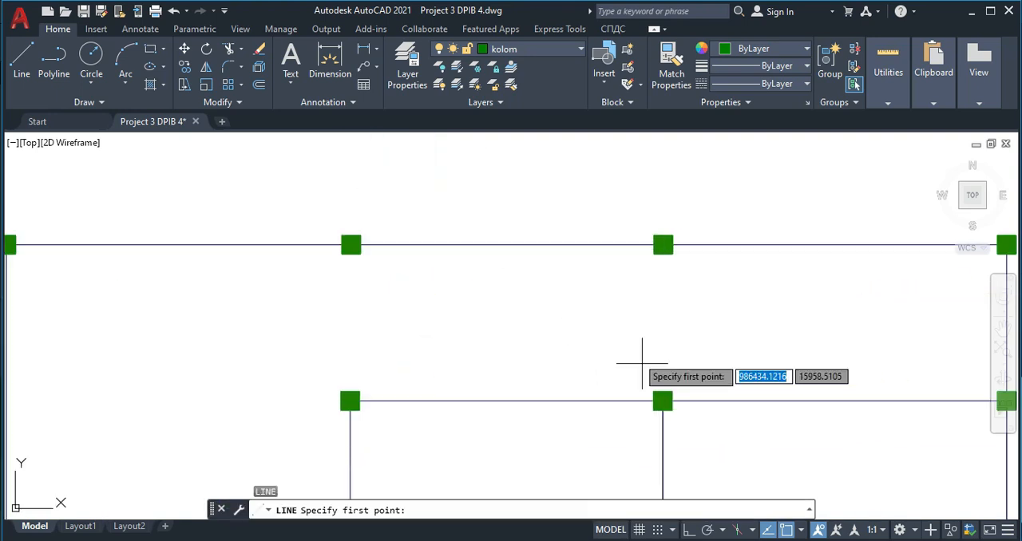
left_click(662, 397)
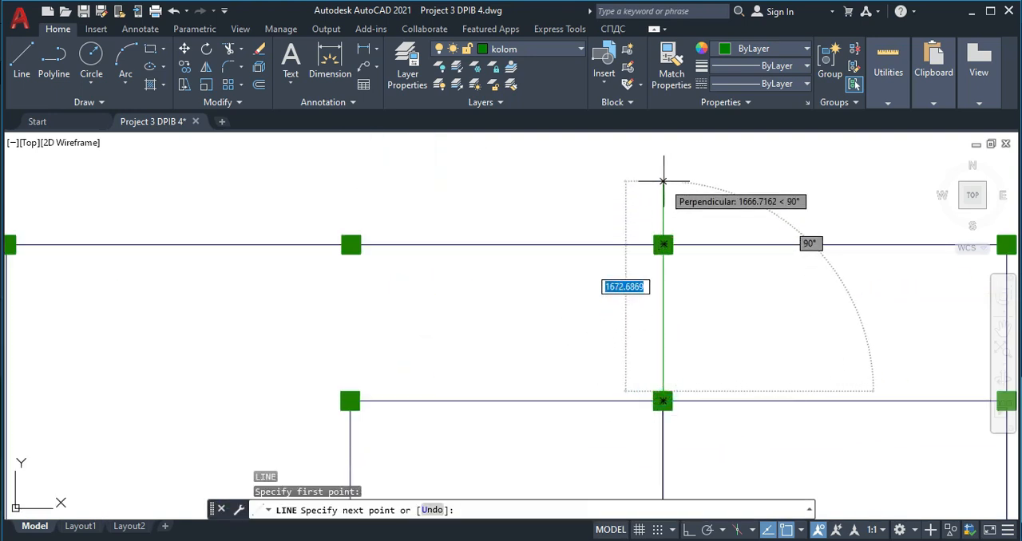
key("Escape")
- Move the third top-wall column from its centre onto the guide line's crossing with the wall, and delete the guide line
left_click(635, 223)
left_click(693, 256)
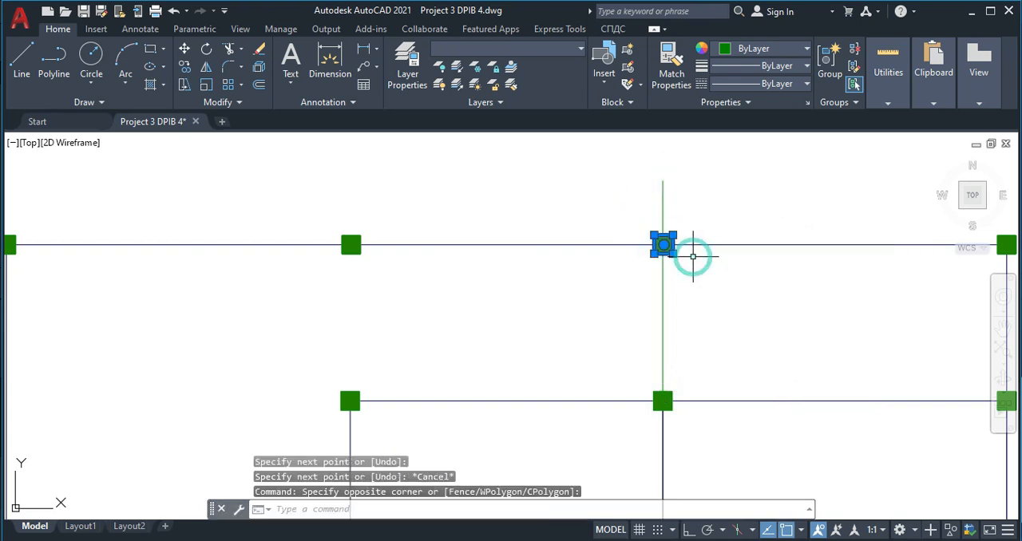
type("m")
key("Return")
scroll(686, 254, "up", 3)
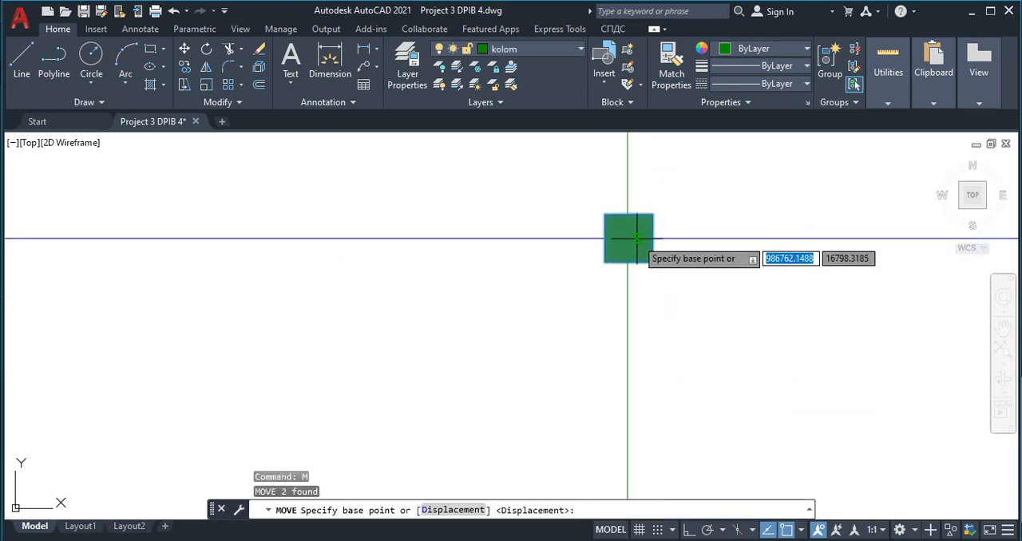
scroll(626, 237, "up", 2)
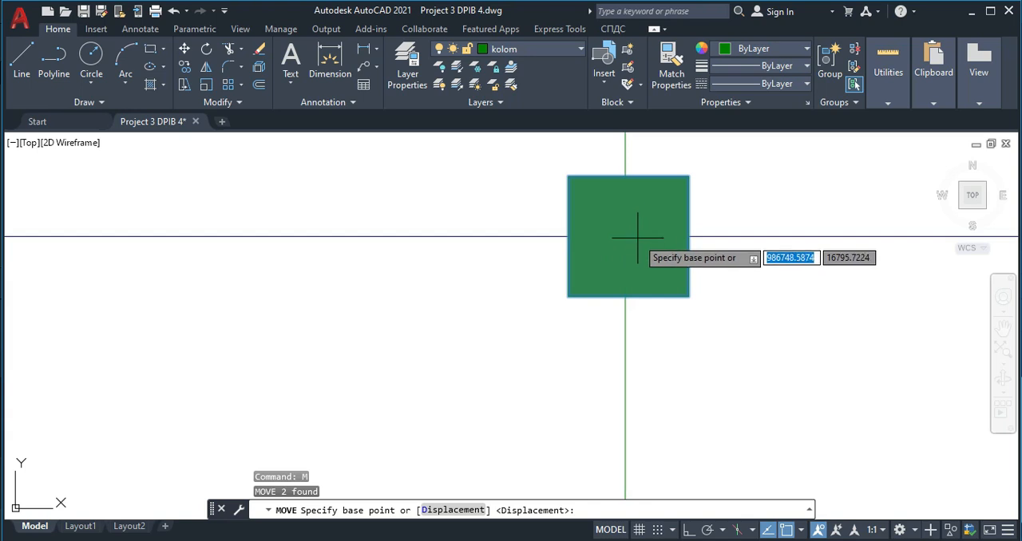
left_click(628, 235)
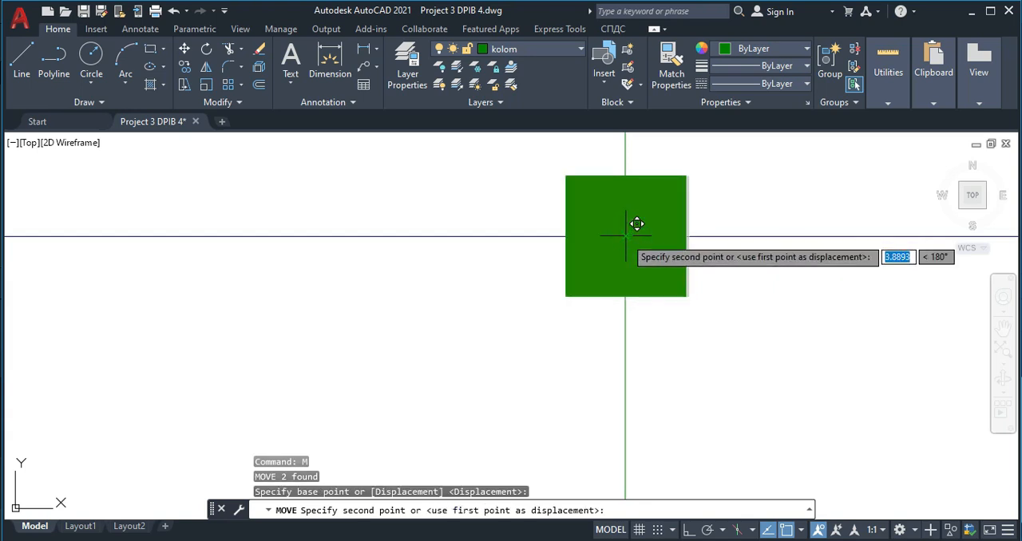
left_click(623, 237)
scroll(668, 262, "down", 2)
left_click(697, 193)
left_click(547, 142)
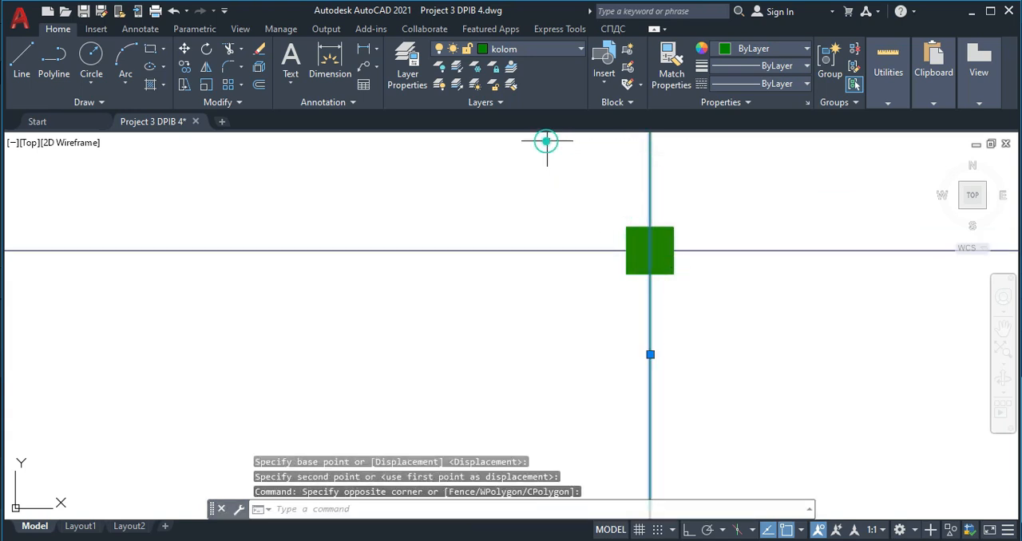
key("Delete")
scroll(645, 244, "down", 5)
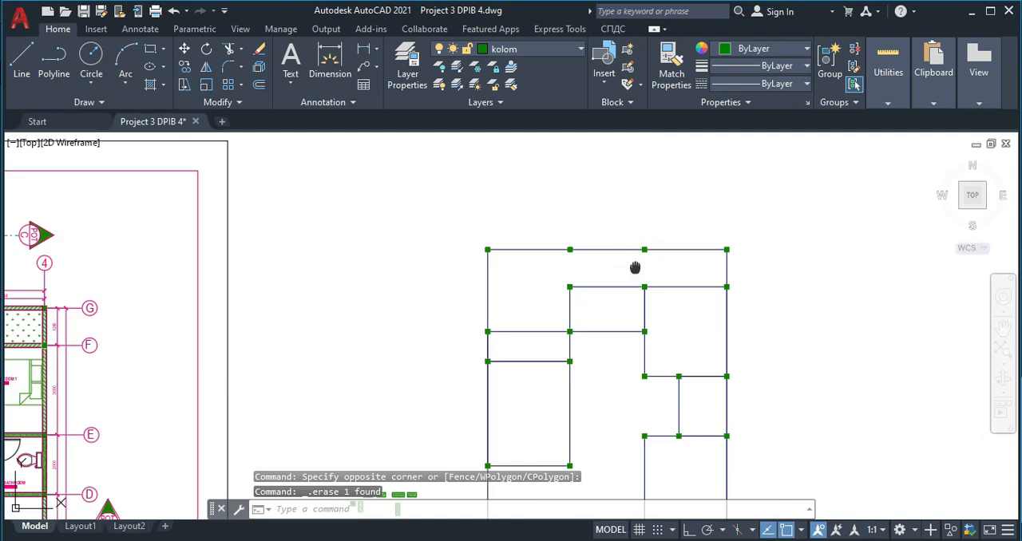
- Copy the diagonally hatched horizontal wall block by its lower-left corner to the right side of the two lower columns on the left outer wall
middle_click_drag(595, 347, 587, 277)
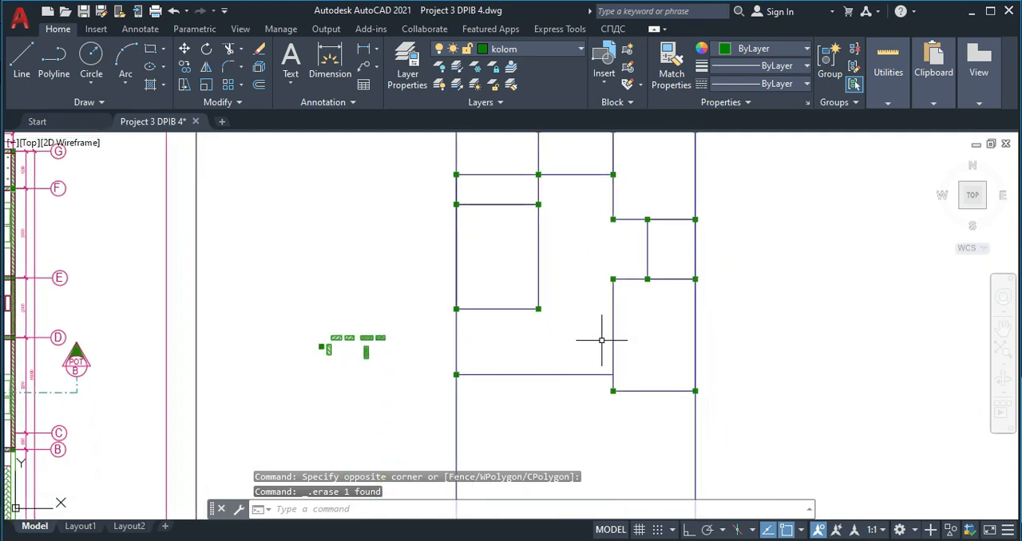
scroll(601, 340, "down", 2)
scroll(538, 258, "up", 7)
scroll(207, 367, "up", 4)
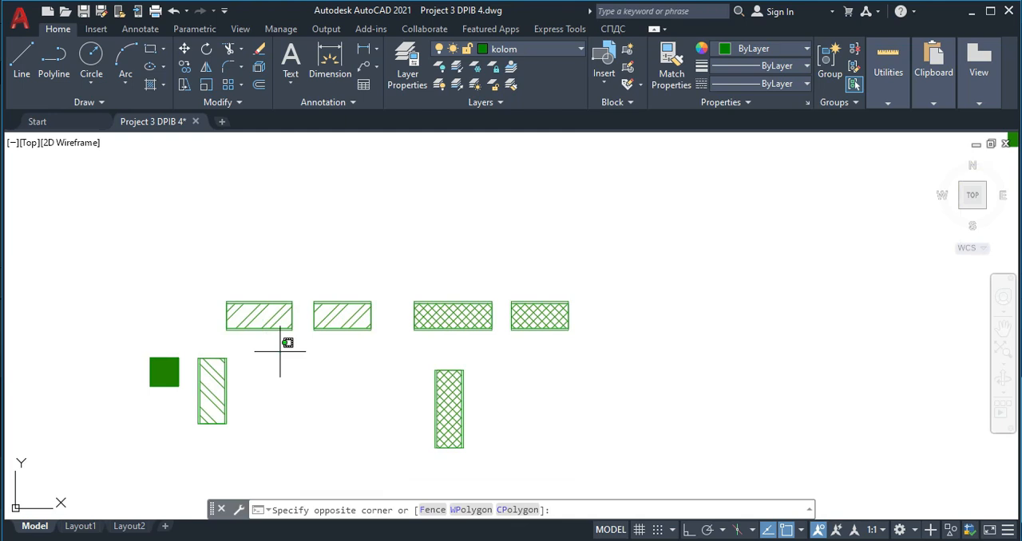
left_click(272, 267)
key("Return")
scroll(231, 343, "up", 5)
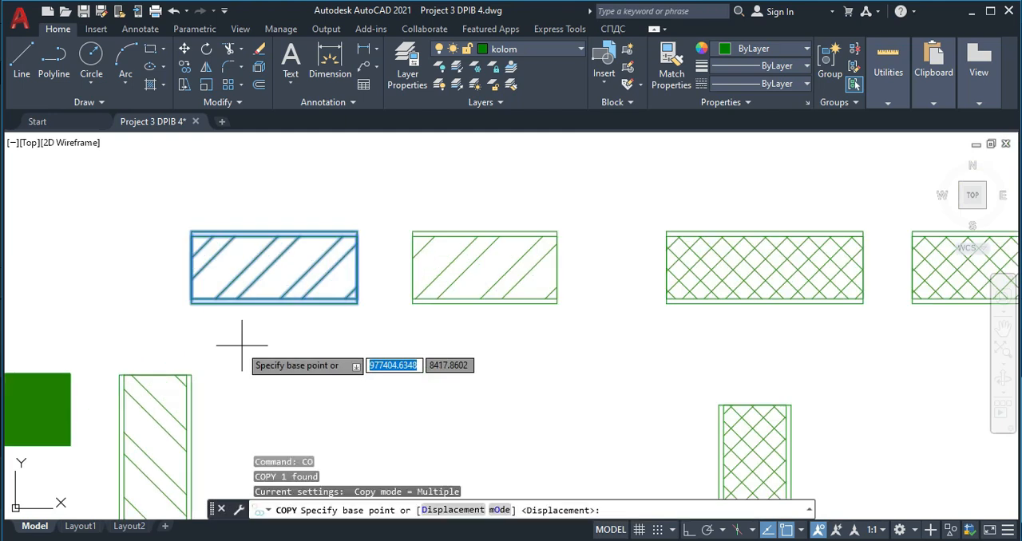
left_click(160, 281)
scroll(296, 267, "down", 9)
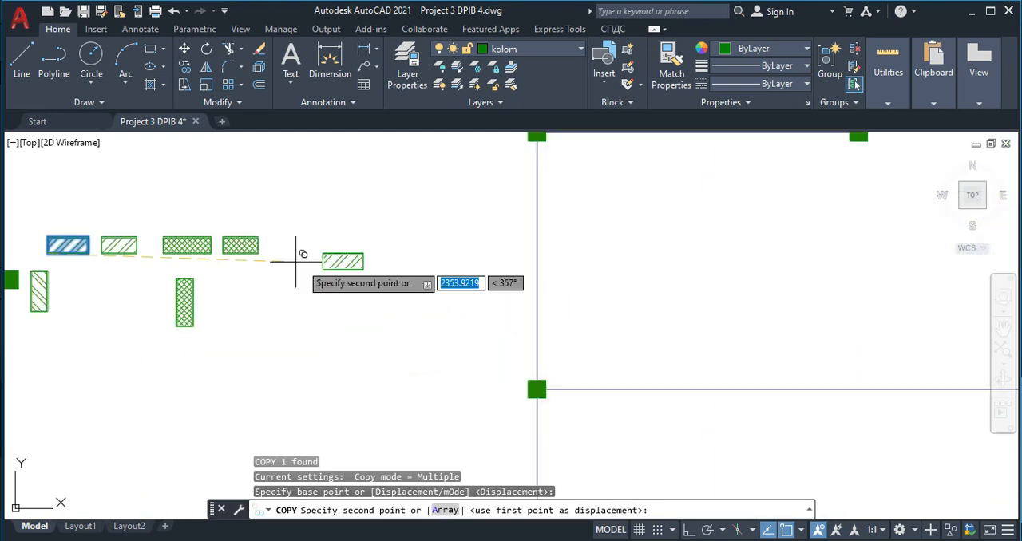
scroll(432, 319, "up", 7)
left_click(377, 309)
scroll(414, 224, "down", 5)
scroll(410, 220, "up", 6)
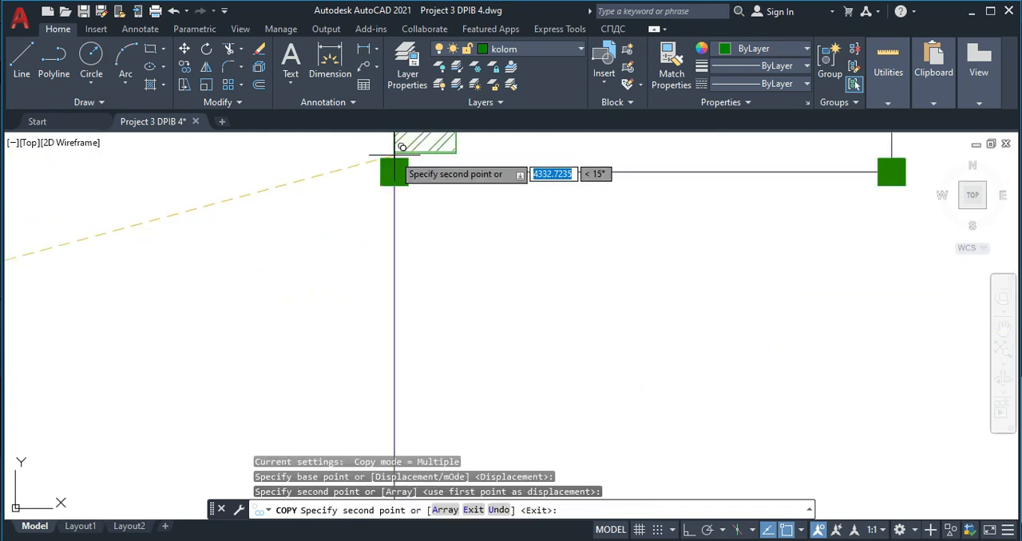
left_click(414, 217)
- Place copies of the horizontal block beside the upper interior wall's middle column and the left interior column of the next wall below
scroll(415, 217, "down", 9)
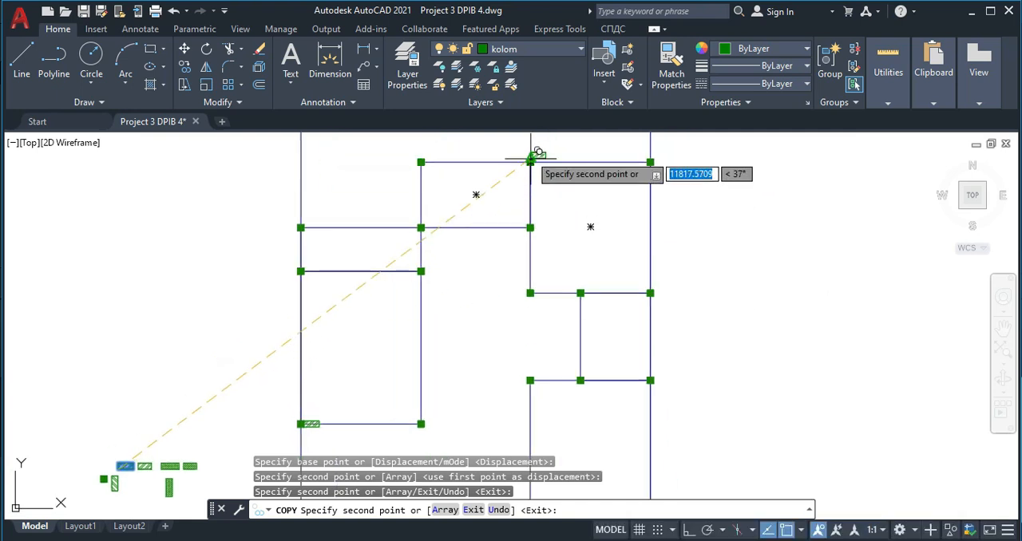
scroll(531, 170, "up", 4)
left_click(529, 174)
middle_click_drag(534, 304, 510, 175)
scroll(511, 371, "up", 4)
scroll(487, 247, "down", 3)
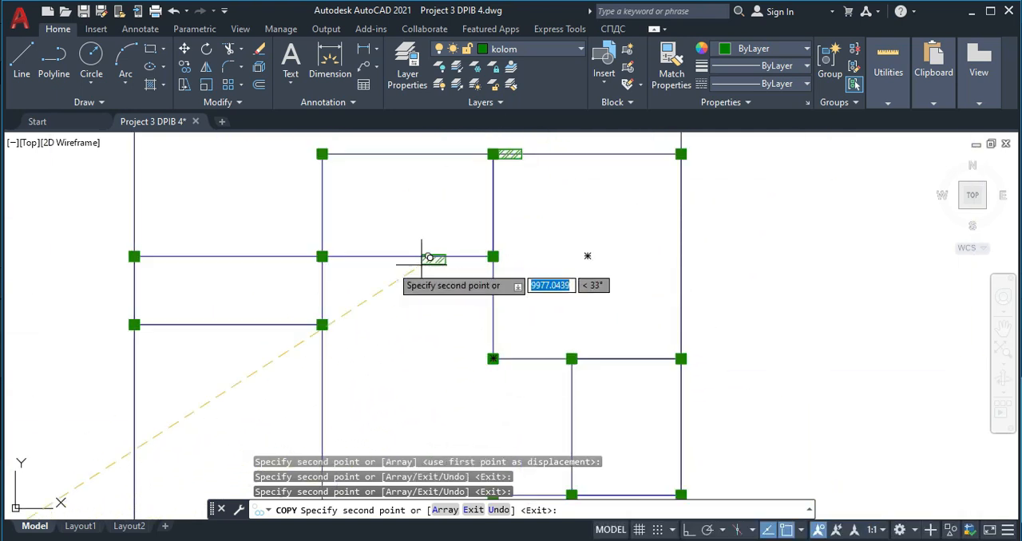
scroll(333, 251, "up", 4)
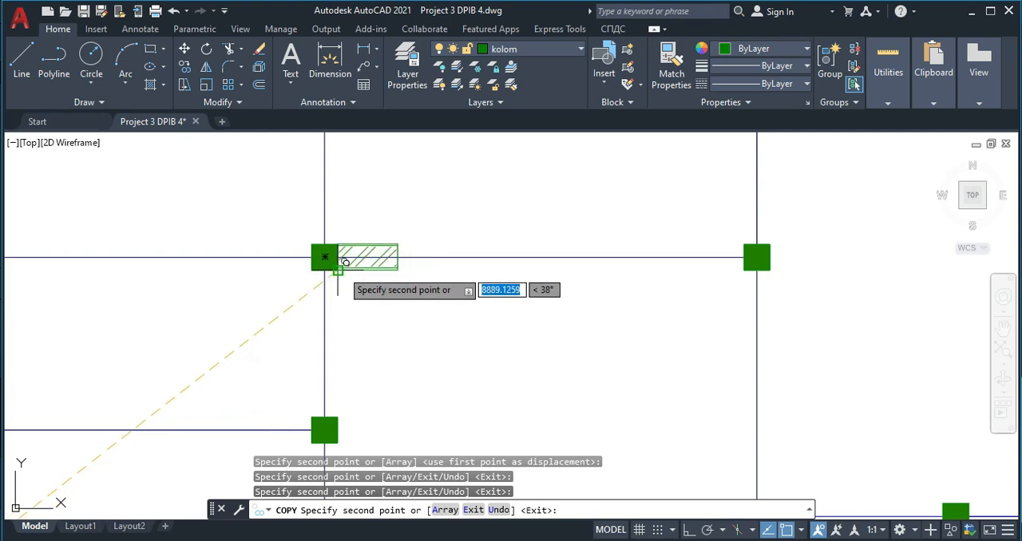
left_click(345, 262)
- Place another horizontal block copy beside the lower-left column of the bottom-right room, and end the Copy command
scroll(383, 272, "down", 3)
scroll(530, 346, "up", 5)
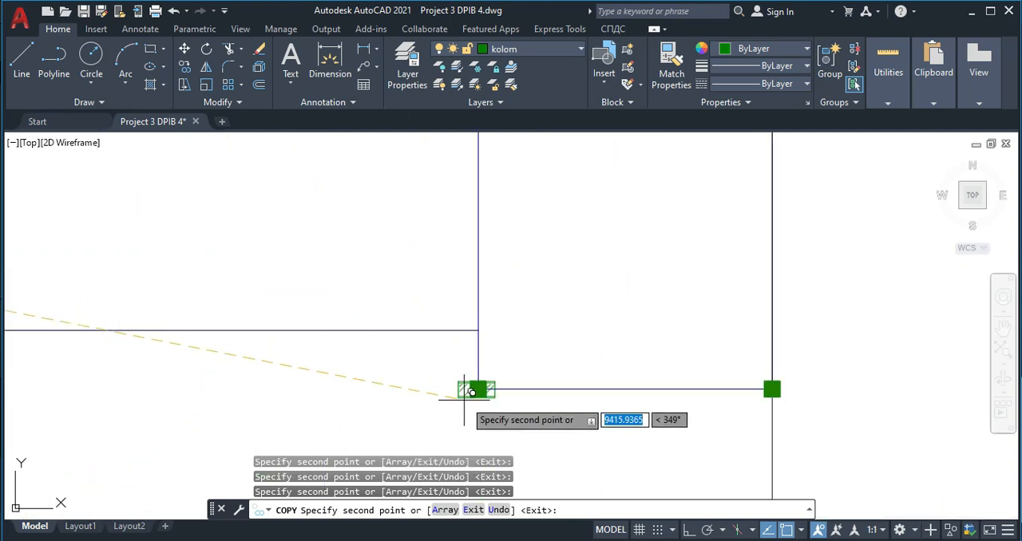
scroll(490, 389, "up", 4)
scroll(492, 288, "down", 4)
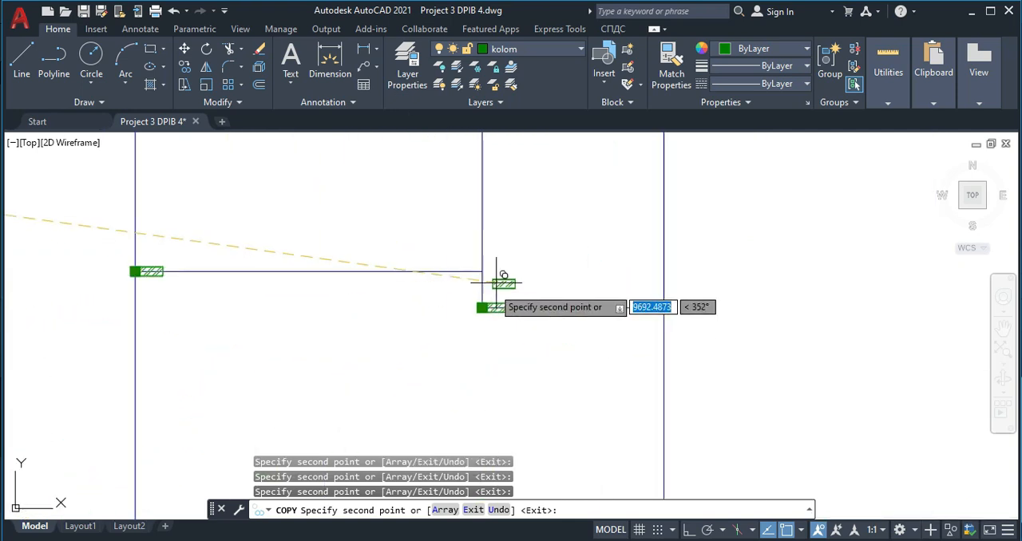
scroll(492, 281, "down", 3)
scroll(426, 327, "down", 3)
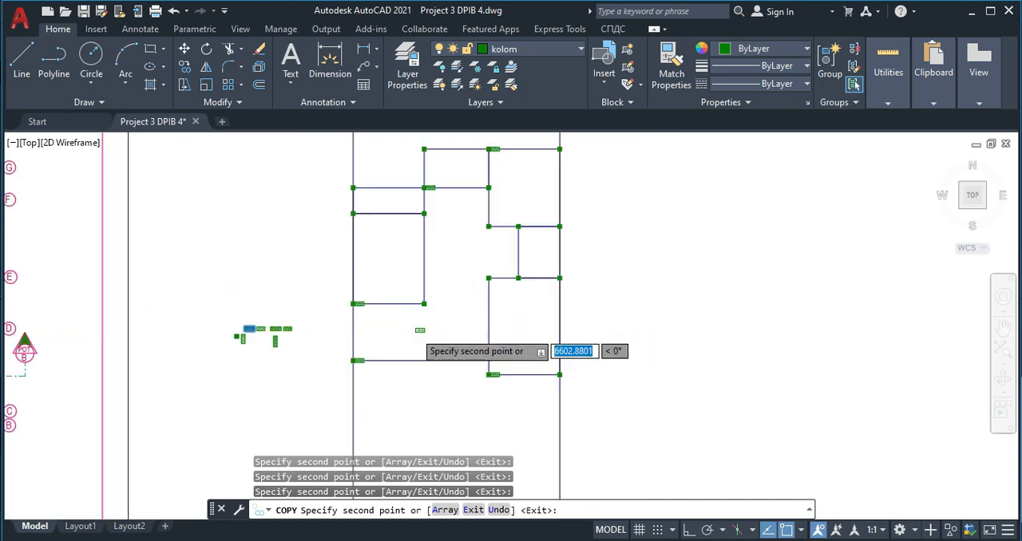
scroll(426, 327, "up", 3)
key("Escape")
- Copy the diagonally hatched vertical wall block by its upper-right corner to beneath both upper columns of the large left room
scroll(225, 349, "up", 4)
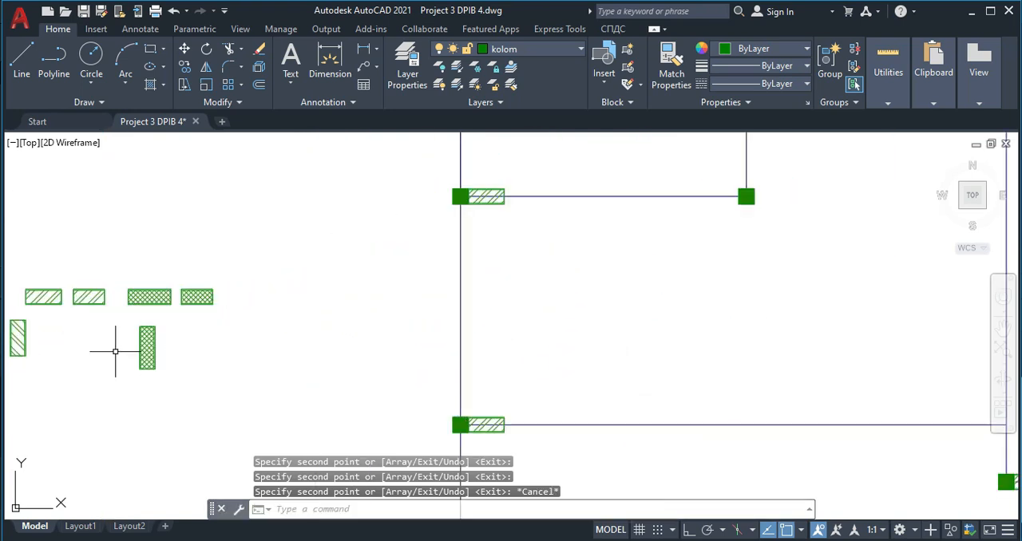
middle_click_drag(87, 364, 221, 351)
left_click(194, 347)
left_click(150, 341)
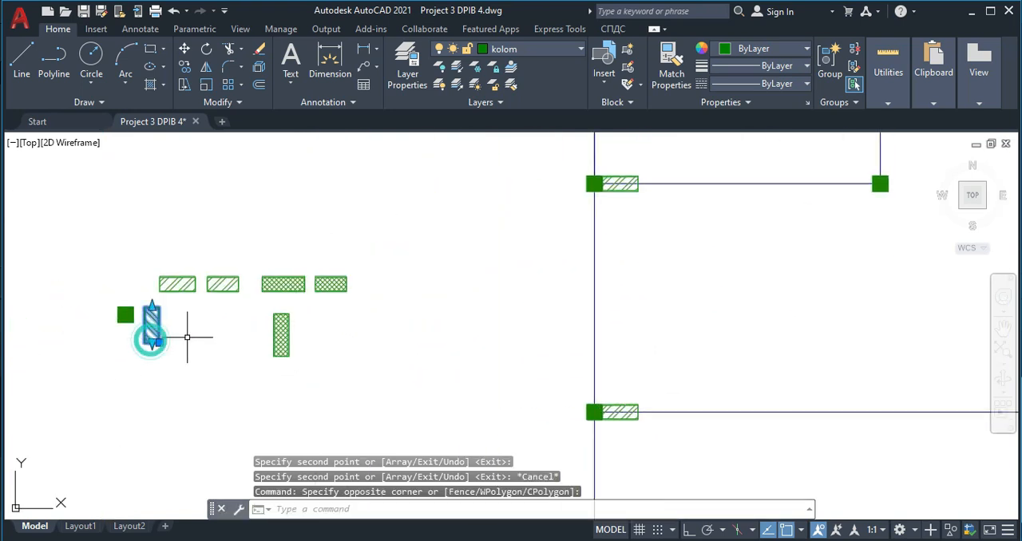
type("co")
key("Return")
scroll(150, 313, "up", 5)
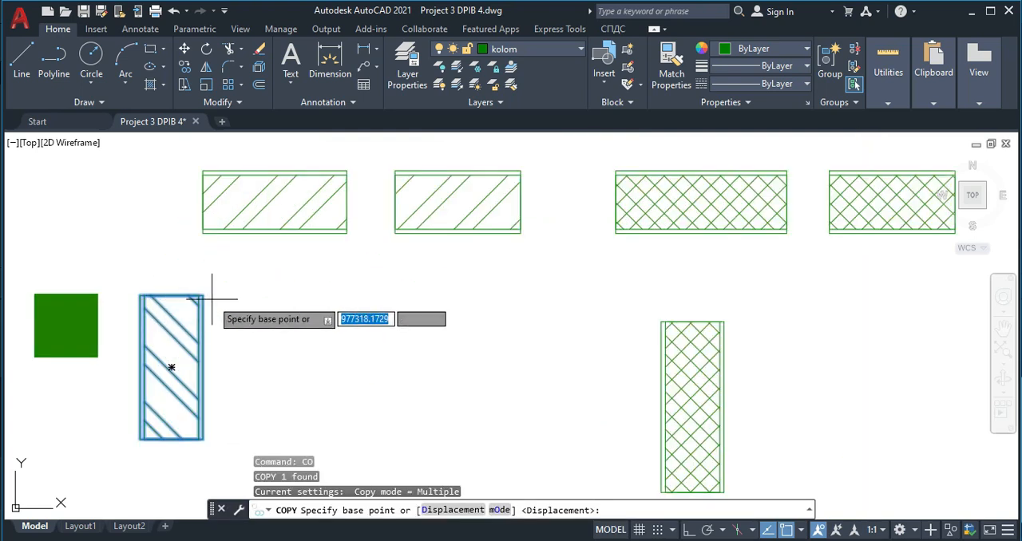
left_click(203, 295)
scroll(365, 338, "down", 6)
scroll(434, 214, "up", 5)
scroll(437, 218, "up", 6)
left_click(392, 228)
scroll(360, 371, "down", 4)
middle_click_drag(387, 399, 383, 216)
scroll(136, 200, "down", 3)
scroll(267, 192, "up", 4)
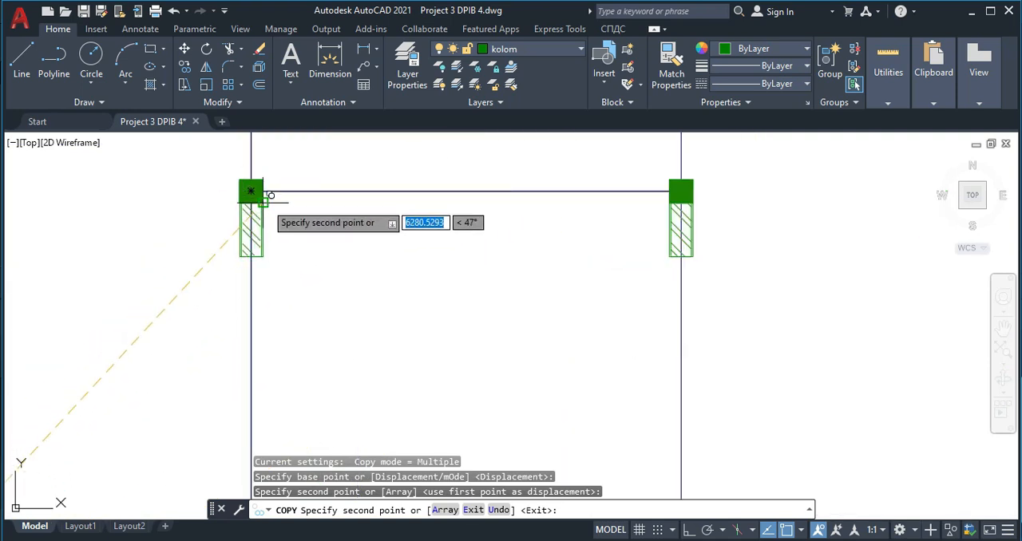
left_click(265, 204)
- Place vertical block copies beneath the upper-right and upper-left columns of the bottom-right room
scroll(375, 229, "down", 6)
middle_click_drag(471, 252, 274, 180)
scroll(393, 185, "up", 4)
middle_click_drag(400, 161, 385, 224)
middle_click_drag(525, 368, 516, 160)
left_click(523, 180)
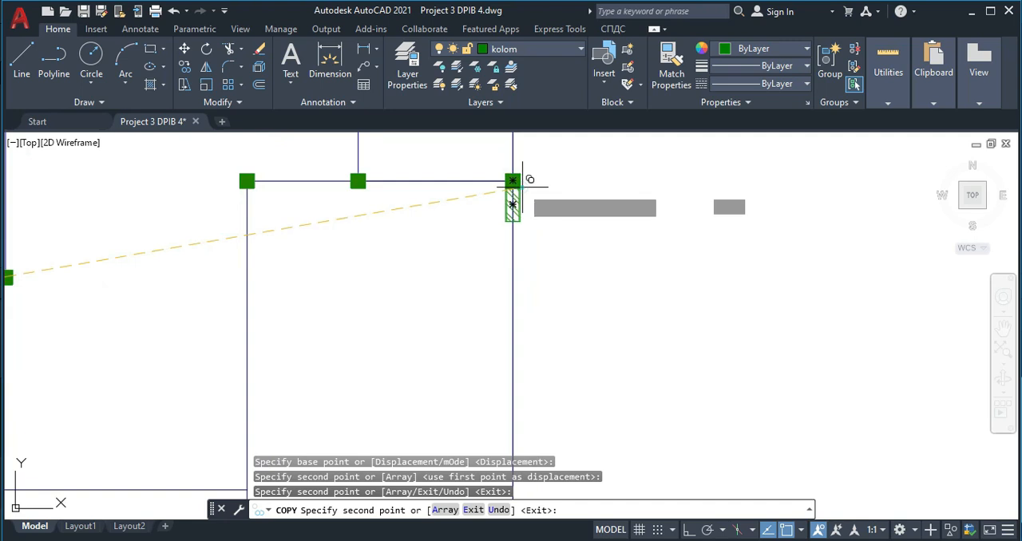
left_click(254, 189)
- Place vertical block copies beneath the right-hand and middle columns of the upper interior wall
scroll(341, 148, "down", 4)
middle_click_drag(341, 147, 296, 367)
scroll(360, 199, "up", 4)
left_click(371, 193)
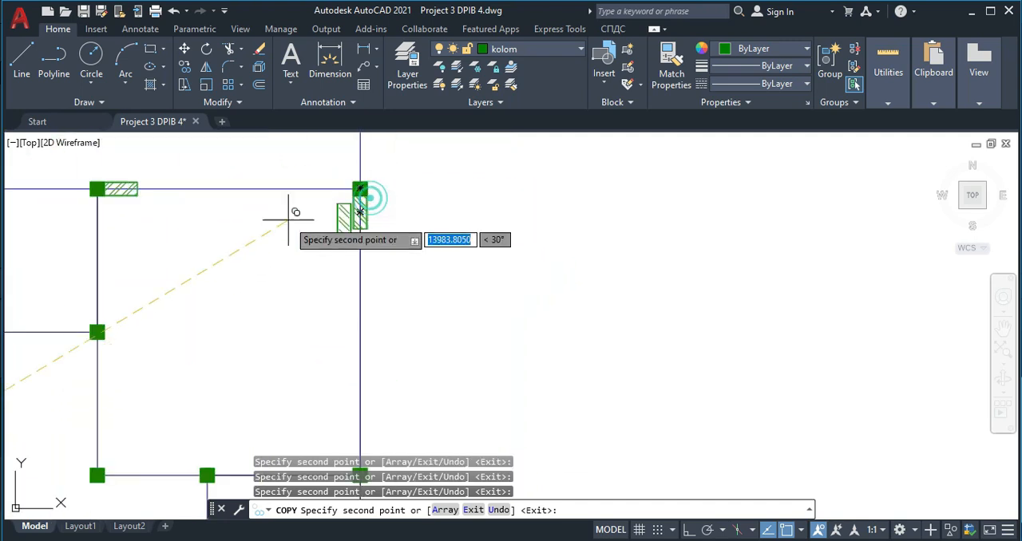
scroll(111, 209, "up", 3)
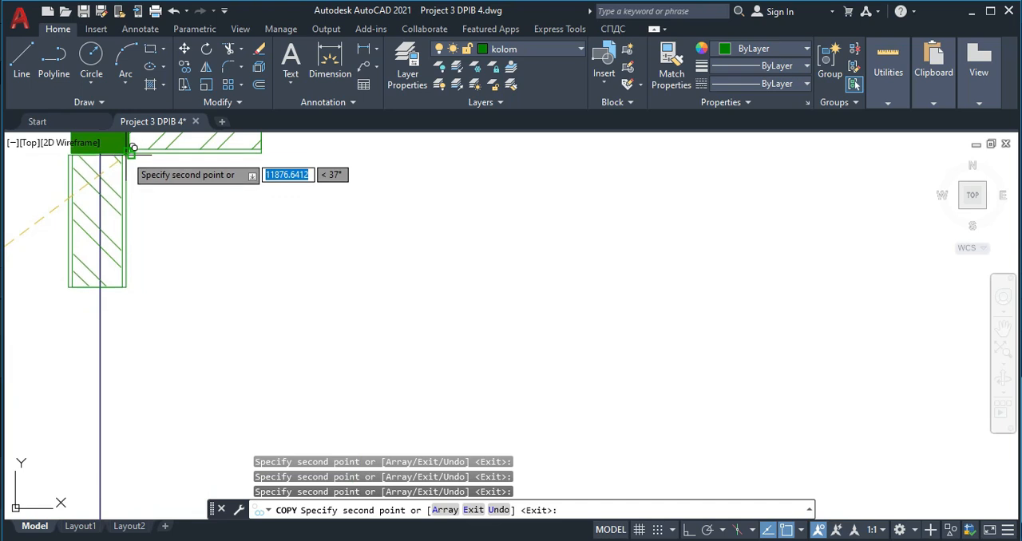
scroll(125, 155, "down", 4)
scroll(152, 240, "up", 4)
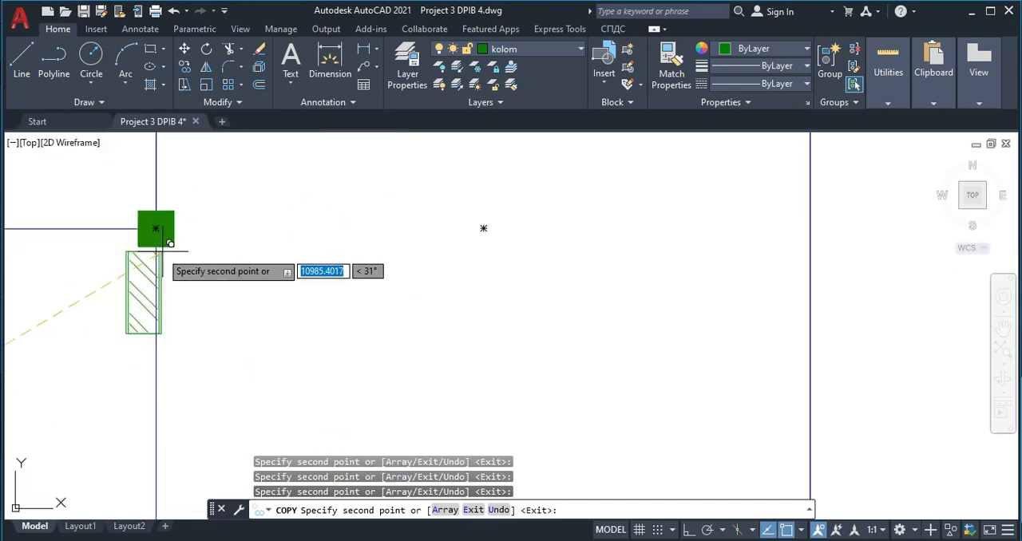
scroll(294, 270, "down", 4)
- Place vertical block copies beneath the two corner columns of the top outer wall, and end the Copy command
mouse_move(356, 294)
middle_mouse_down()
mouse_move(468, 273)
mouse_move(358, 294)
mouse_move(366, 300)
middle_mouse_up()
mouse_move(402, 308)
middle_mouse_down()
mouse_move(404, 326)
mouse_move(401, 310)
middle_mouse_up()
middle_click_drag(393, 308, 388, 358)
middle_click_drag(97, 209, 134, 244)
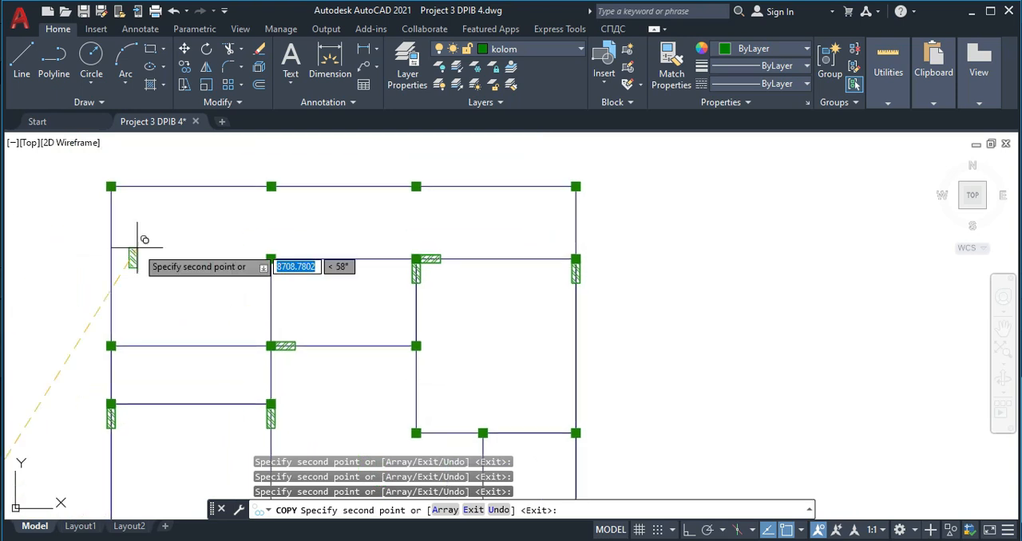
scroll(120, 194, "up", 4)
left_click(112, 185)
scroll(429, 213, "down", 4)
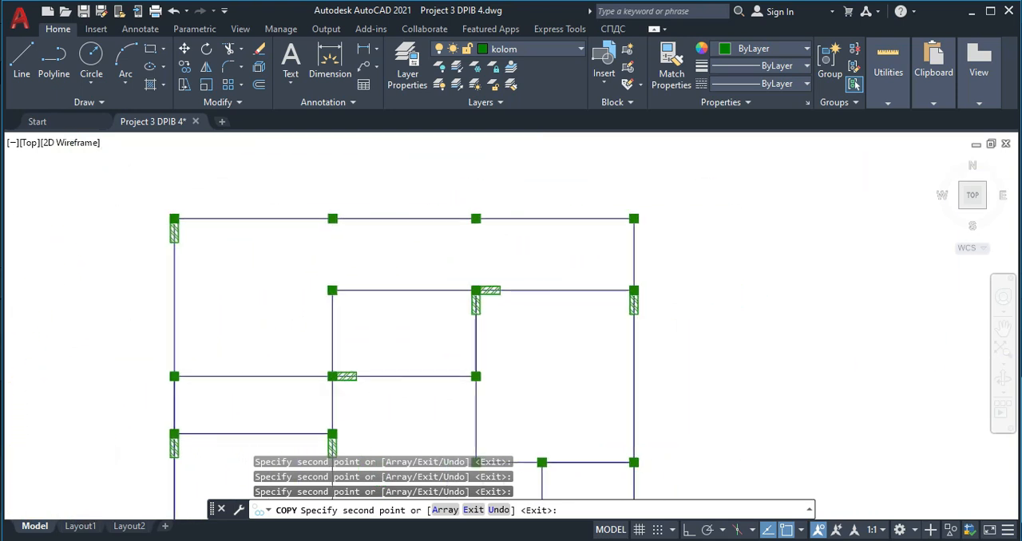
scroll(633, 226, "up", 4)
left_click(714, 204)
scroll(512, 285, "down", 5)
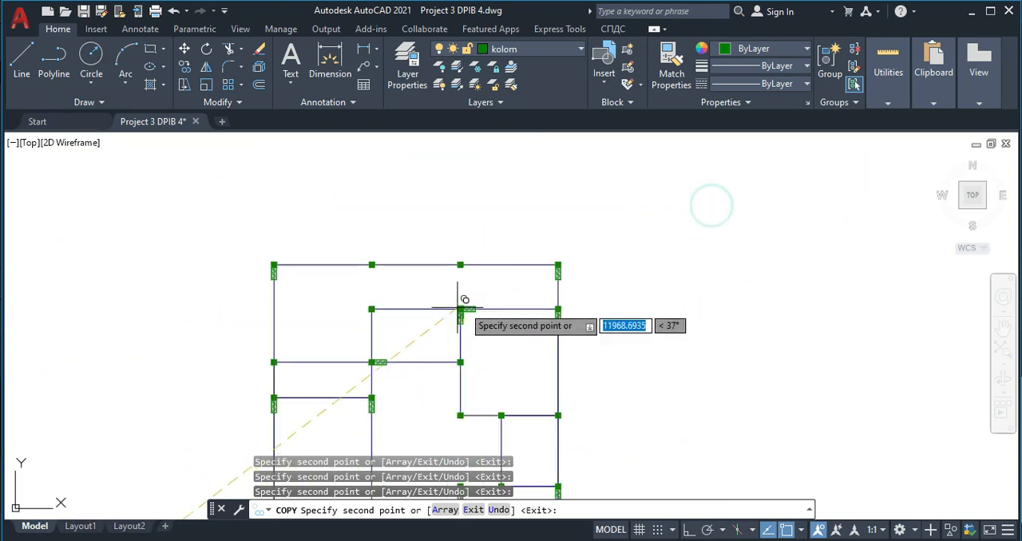
middle_click_drag(415, 343, 479, 288)
middle_click_drag(435, 319, 468, 219)
scroll(263, 395, "up", 6)
key("Escape")
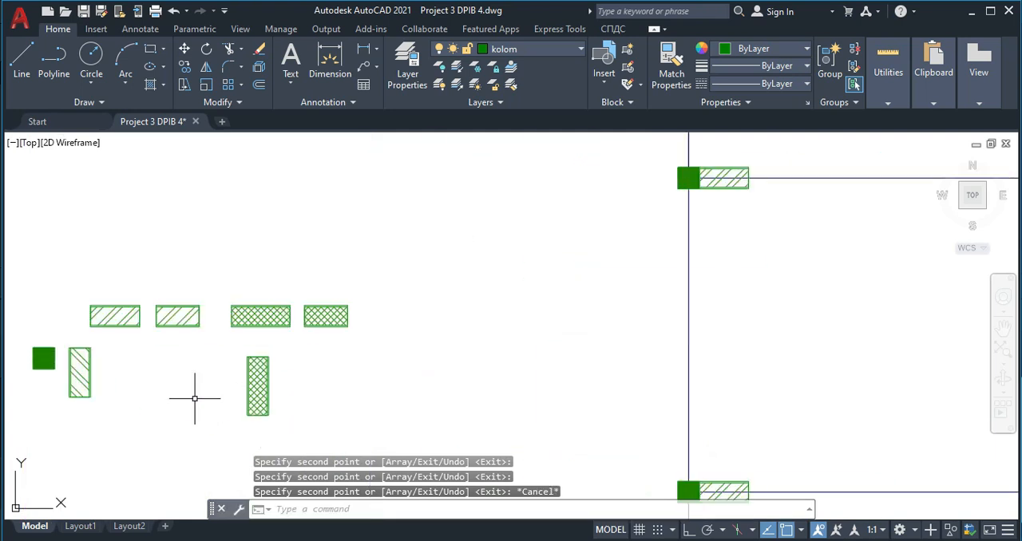
- Copy the diagonally hatched horizontal wall block by its upper-left corner to the right side of the plan's top-left corner column
left_click(118, 286)
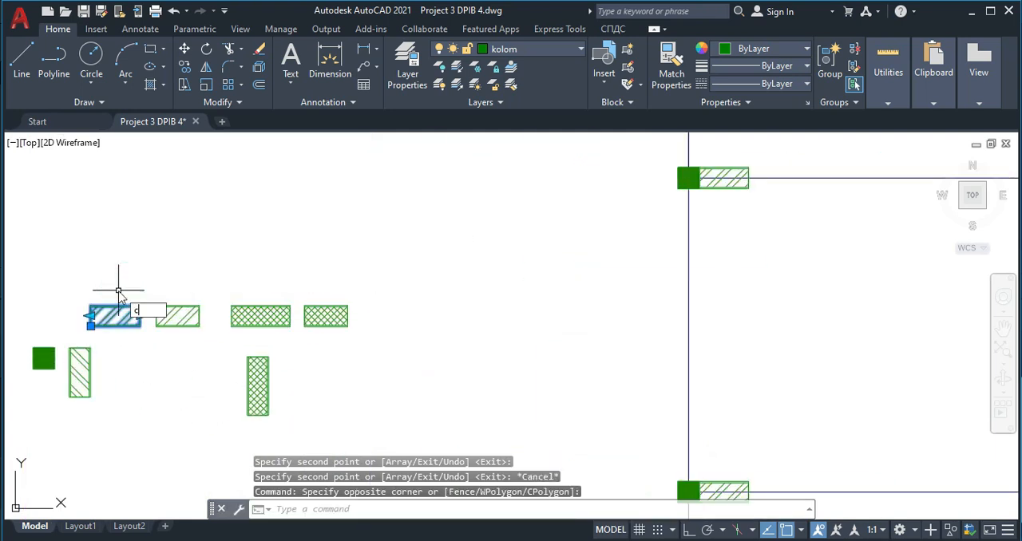
key("Return")
scroll(118, 296, "up", 8)
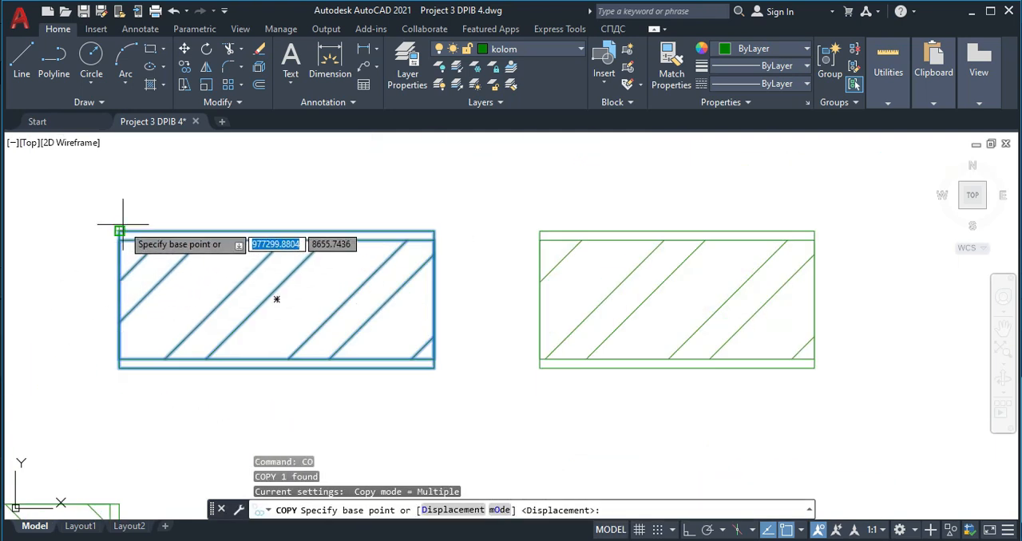
left_click(119, 231)
scroll(471, 200, "down", 10)
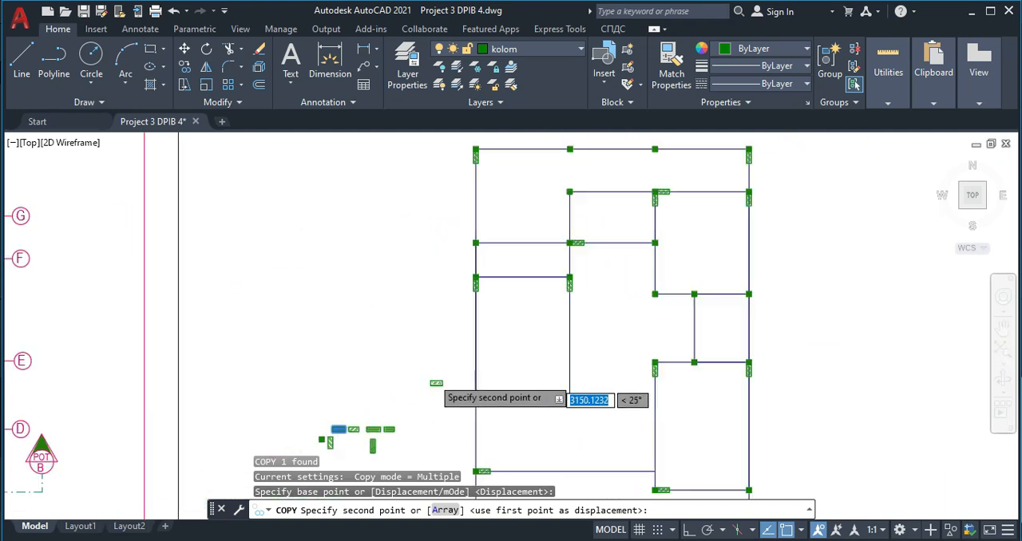
scroll(492, 258, "up", 6)
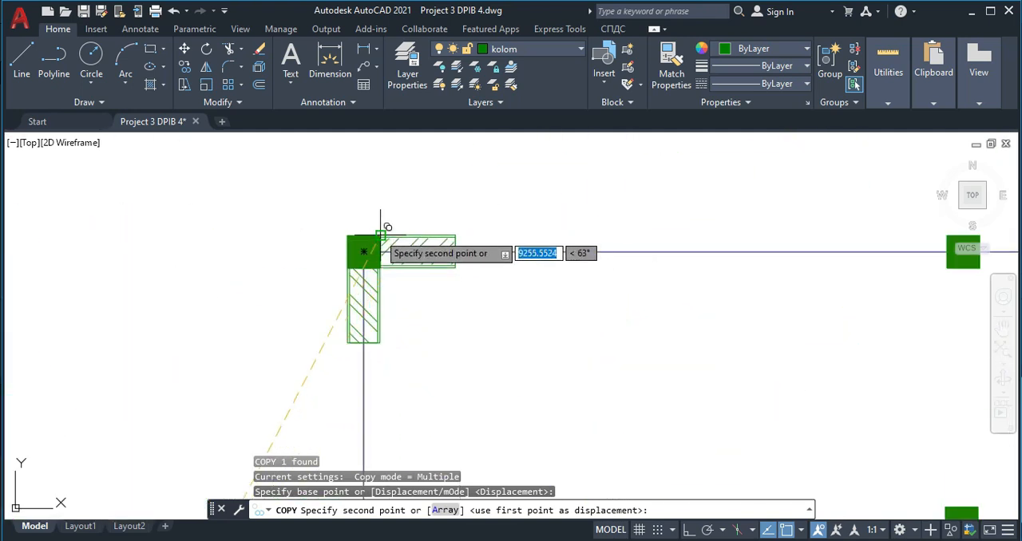
left_click(380, 231)
key("Escape")
- Copy the longer crosshatched horizontal wall block by its upper-left corner to the right side of the left outer wall's upper interior column
scroll(429, 333, "down", 8)
scroll(343, 336, "up", 5)
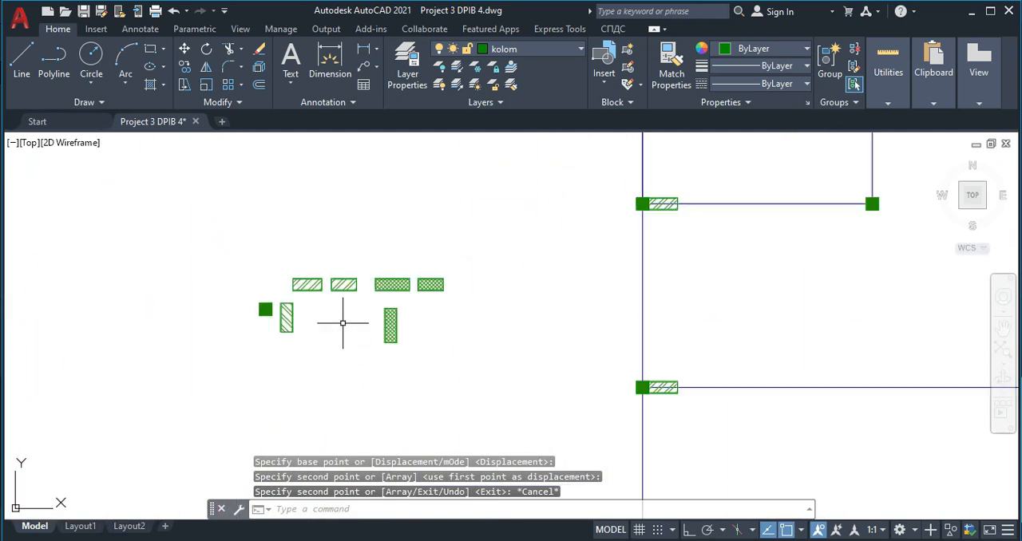
scroll(344, 335, "up", 4)
left_click(388, 318)
left_click(351, 230)
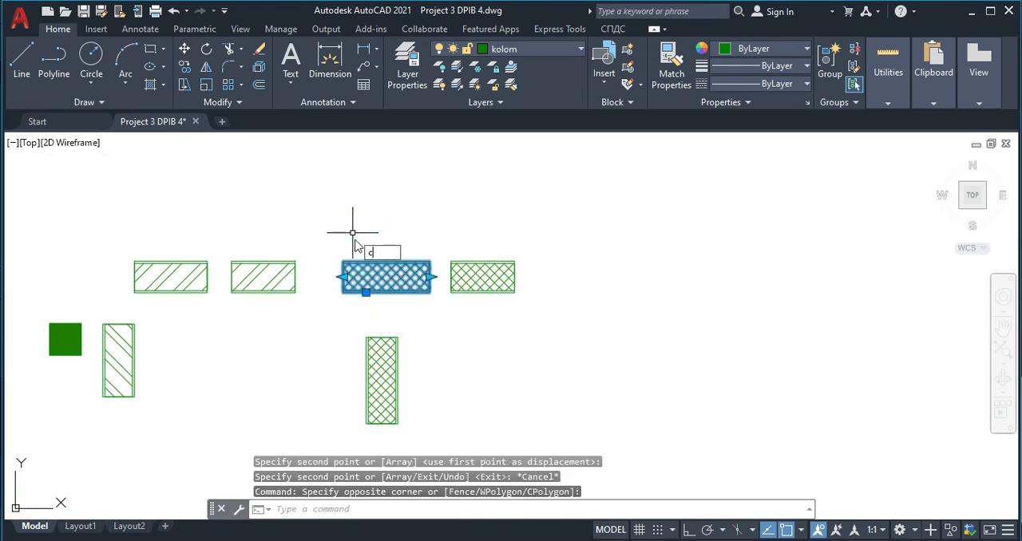
key("Return")
scroll(338, 275, "up", 4)
left_click(348, 229)
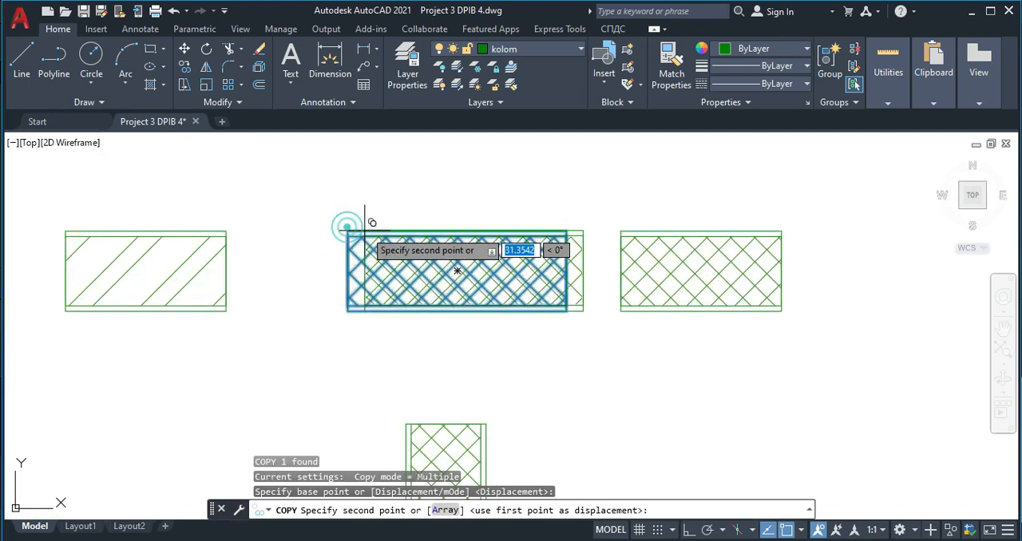
scroll(400, 243, "down", 8)
middle_click_drag(518, 208, 510, 222)
scroll(495, 219, "down", 5)
scroll(479, 258, "up", 7)
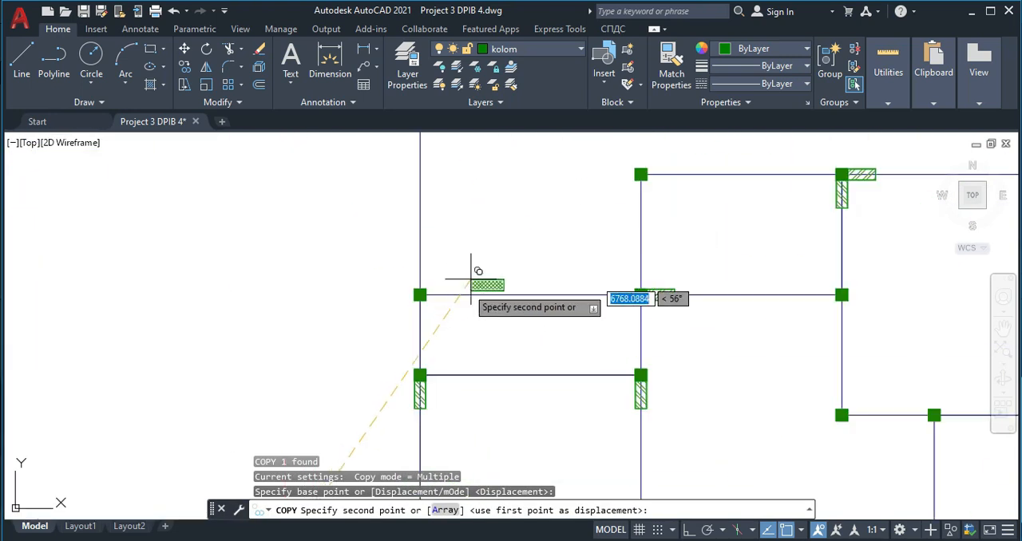
left_click(379, 270)
- Place crosshatched horizontal block copies beside the left-hand columns of the small right-hand room's upper and lower walls
scroll(529, 361, "down", 6)
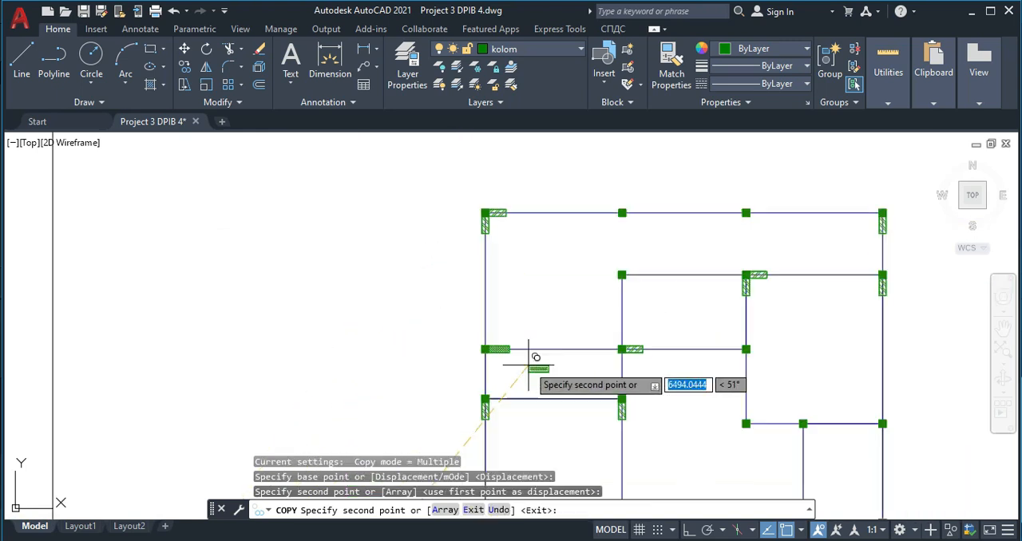
scroll(533, 350, "up", 4)
left_click(560, 326)
middle_click_drag(578, 416, 546, 267)
left_click(530, 429)
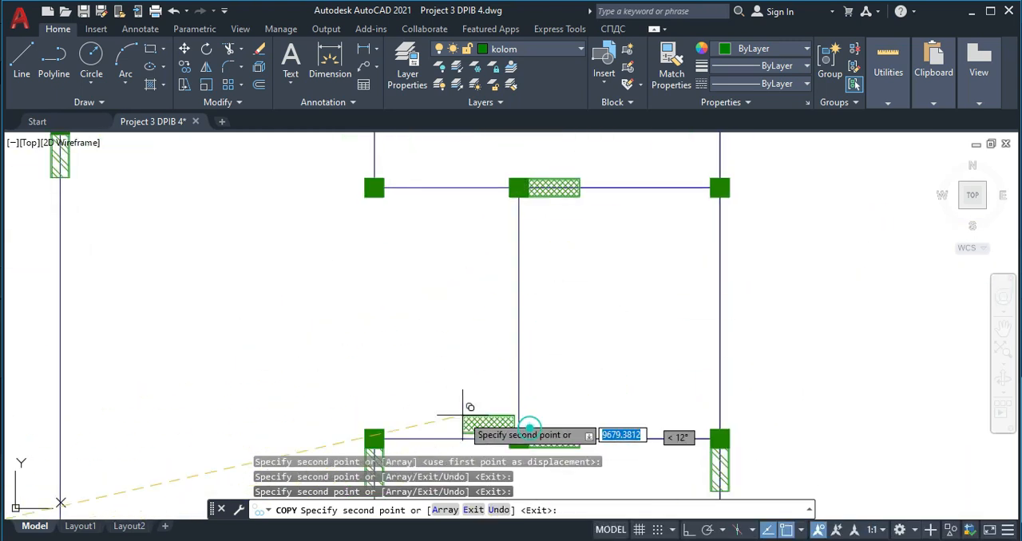
- Place another crosshatched horizontal copy beside the upper-left column of the large left-hand room, and end the Copy command
scroll(270, 335, "down", 5)
scroll(167, 263, "up", 6)
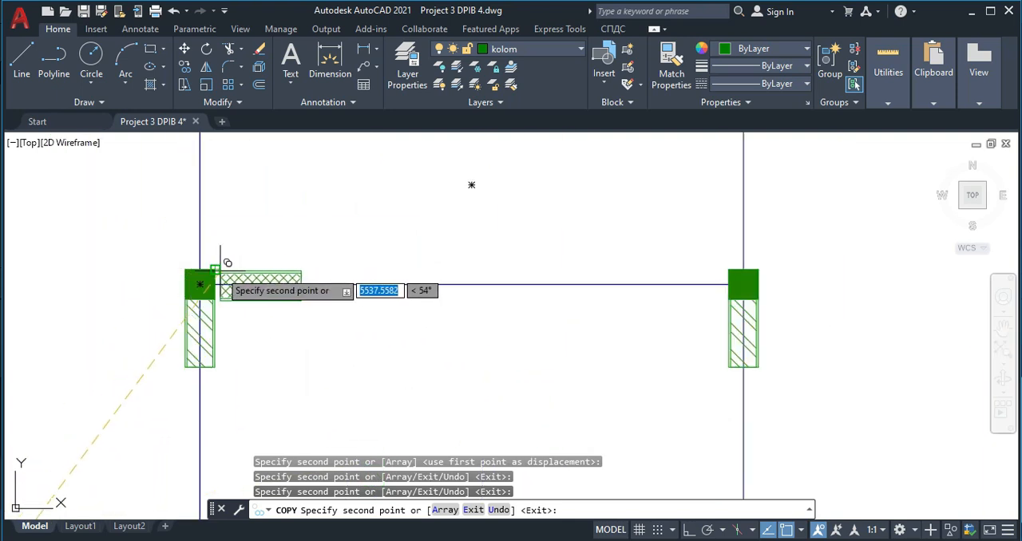
scroll(226, 267, "down", 4)
key("Escape")
- Copy the crosshatched vertical wall block by its upper-left corner to beneath the left outer wall's upper interior column
scroll(256, 335, "up", 4)
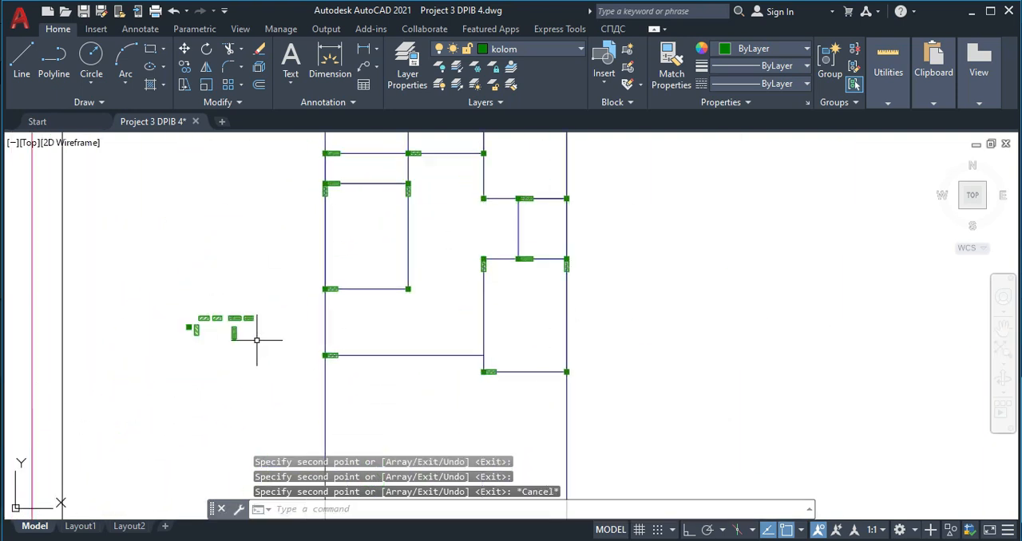
left_click(242, 323)
left_click(193, 312)
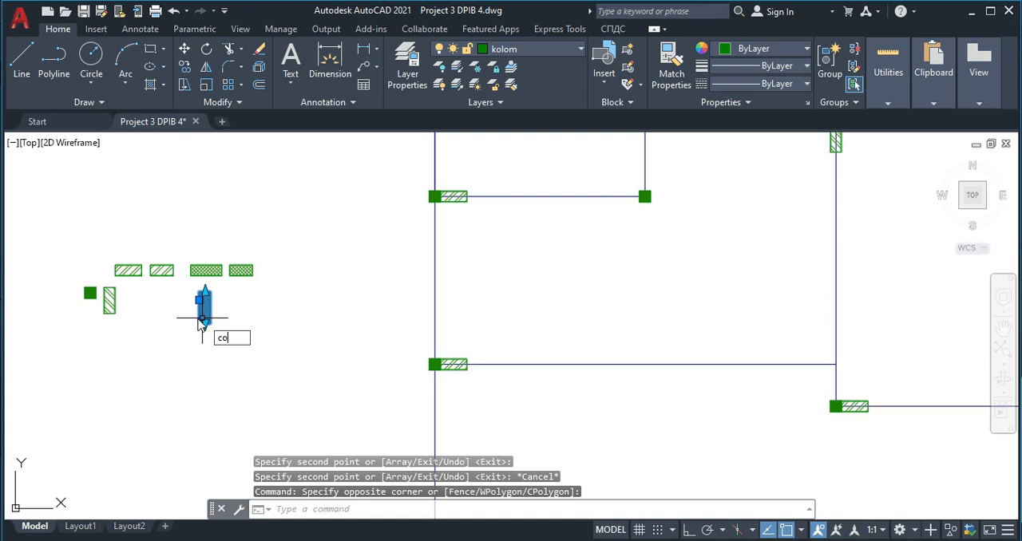
type("co")
key("Return")
scroll(201, 319, "up", 6)
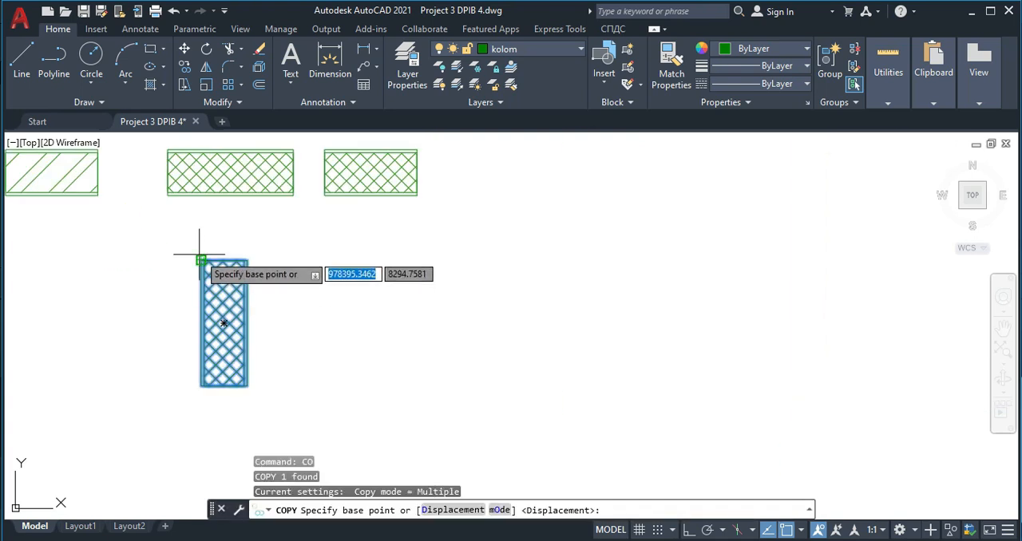
left_click(201, 260)
scroll(384, 342, "down", 5)
scroll(415, 192, "up", 5)
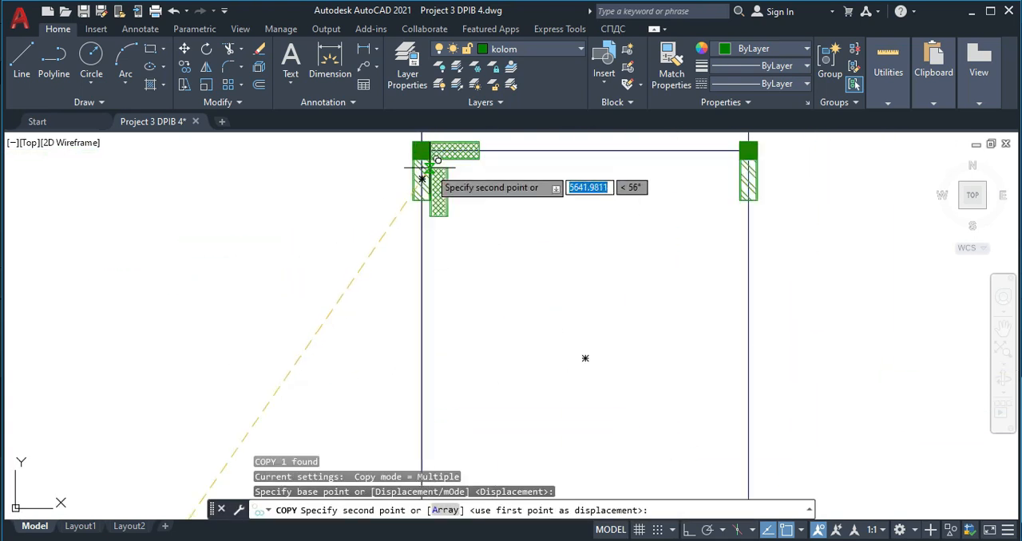
scroll(400, 178, "up", 5)
left_click(384, 221)
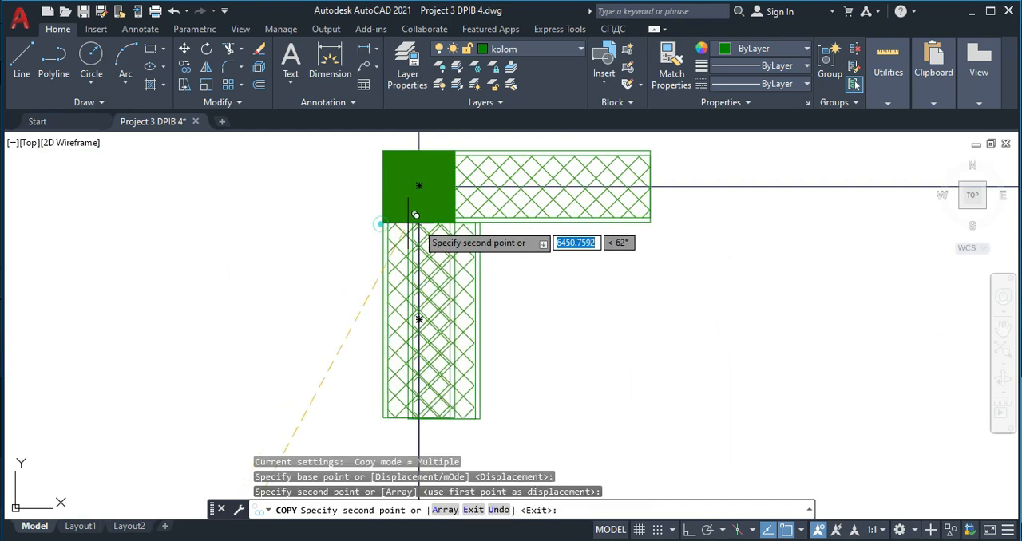
- Place a crosshatched vertical copy beneath the next column along the same interior wall, where the diagonally hatched horizontal block starts
scroll(498, 250, "down", 5)
middle_click_drag(622, 260, 393, 270)
scroll(489, 219, "up", 4)
left_click(500, 221)
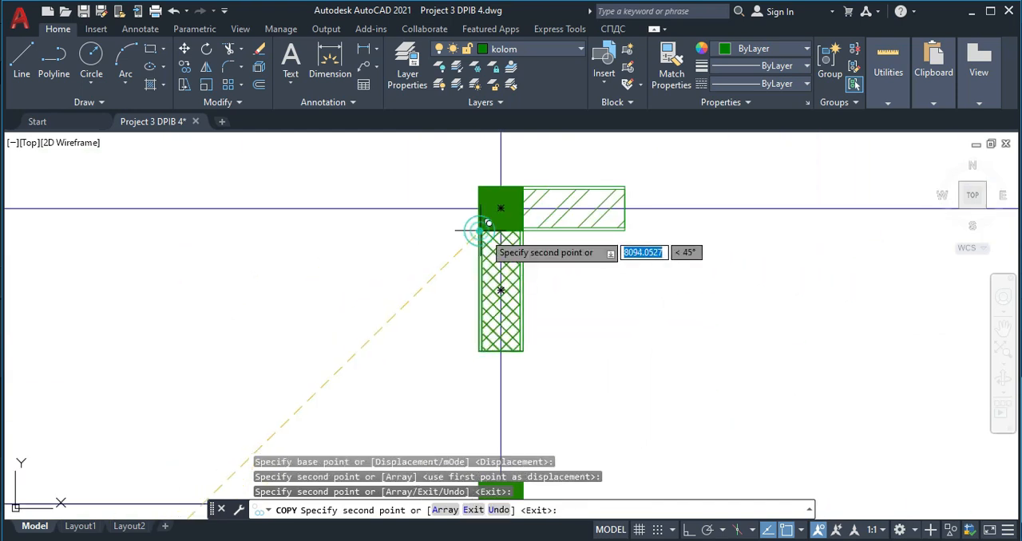
- Place crosshatched vertical copies beneath the two upper columns of the small right-hand room, and end the Copy command
scroll(500, 221, "down", 6)
middle_click_drag(541, 247, 340, 191)
scroll(607, 319, "up", 4)
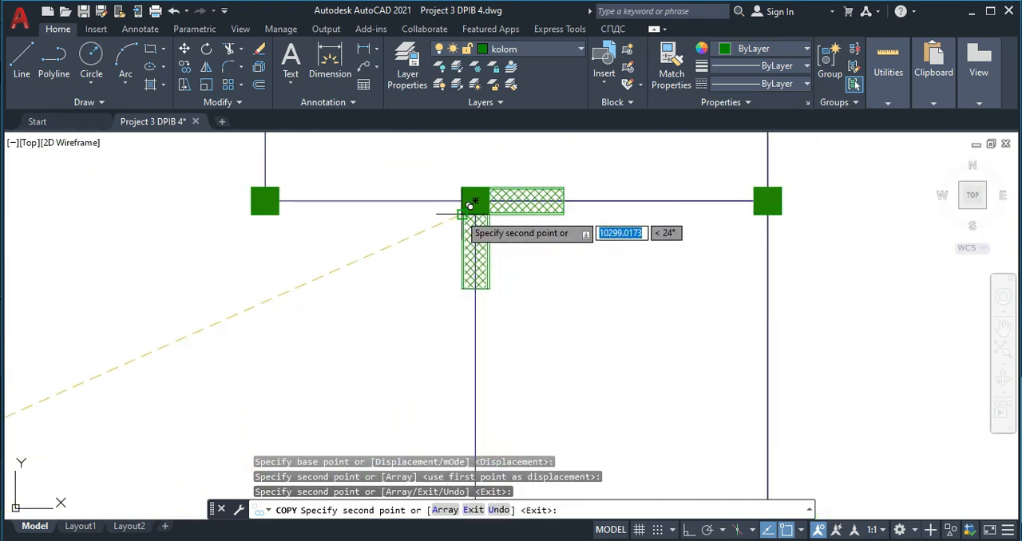
left_click(469, 209)
scroll(483, 270, "down", 6)
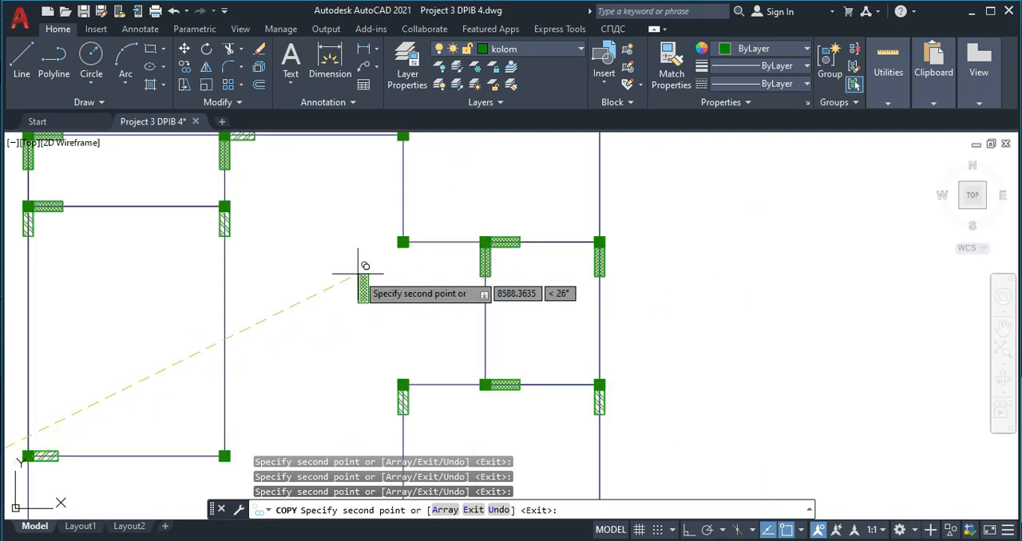
key("Escape")
- Stretch the top outer wall's horizontal block from the top-left corner column to the top-right corner column
scroll(353, 286, "up", 5)
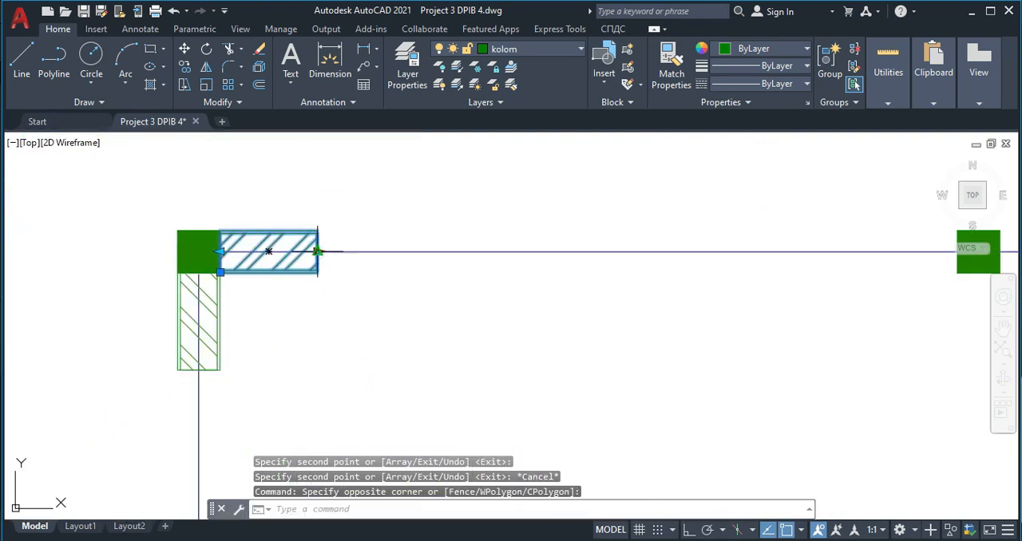
left_click(318, 251)
scroll(549, 252, "down", 2)
middle_click_drag(901, 251, 411, 253)
scroll(439, 253, "down", 4)
scroll(735, 253, "up", 4)
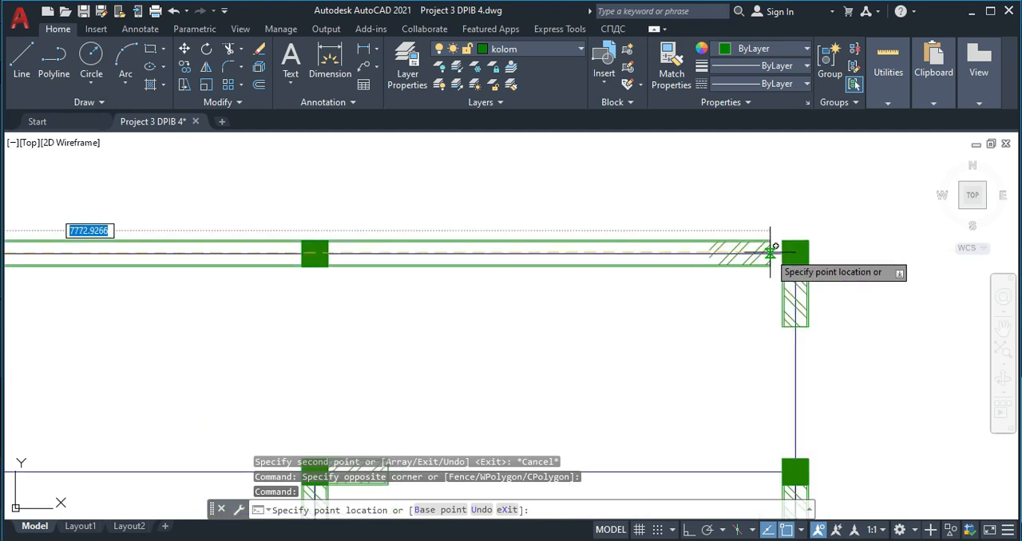
left_click(783, 253)
scroll(318, 282, "down", 3)
key("Escape")
- Bring the two intermediate columns of the top outer wall to the front of the draw order
middle_click_drag(312, 289, 416, 271)
scroll(227, 239, "up", 3)
left_click(212, 209)
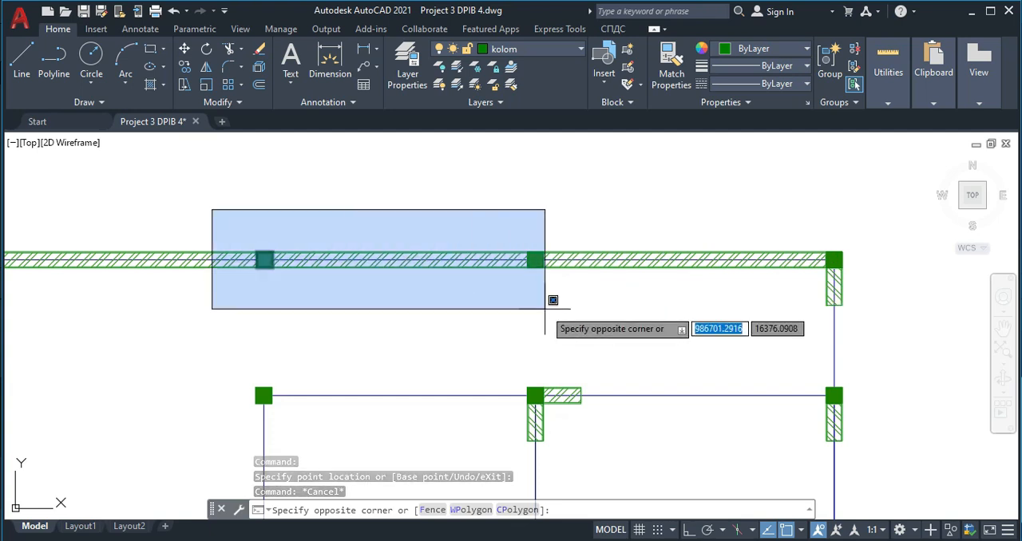
scroll(560, 309, "up", 2)
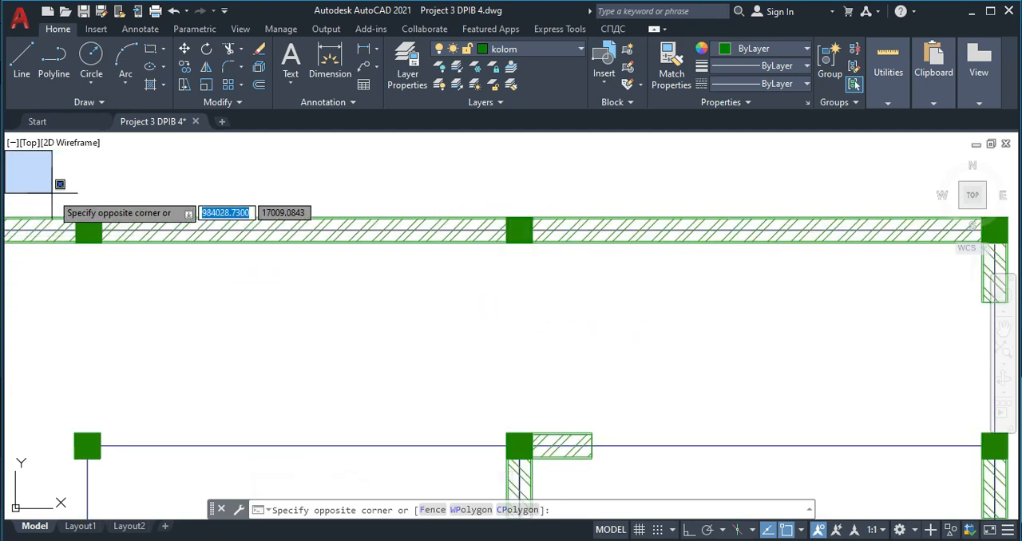
left_click(616, 310)
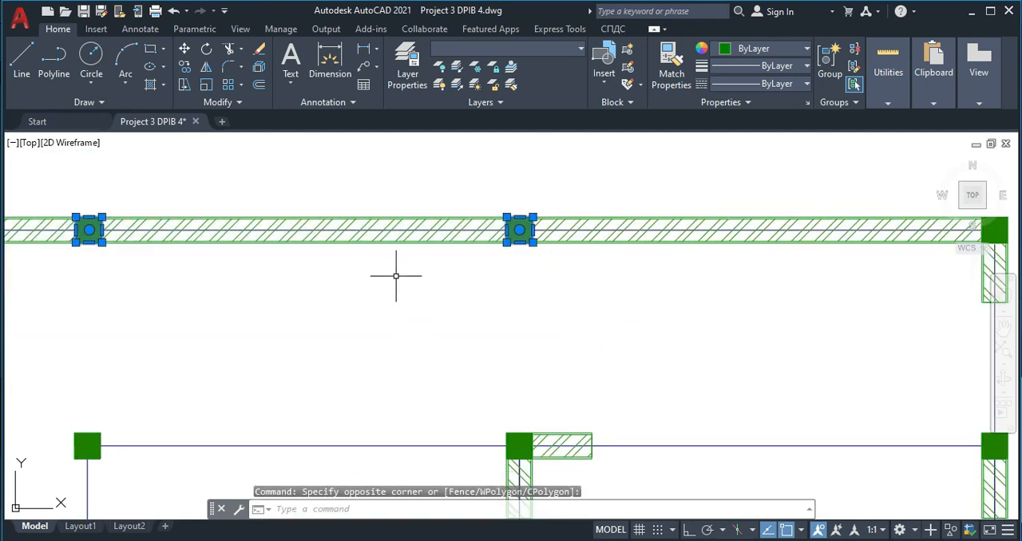
right_click(483, 281)
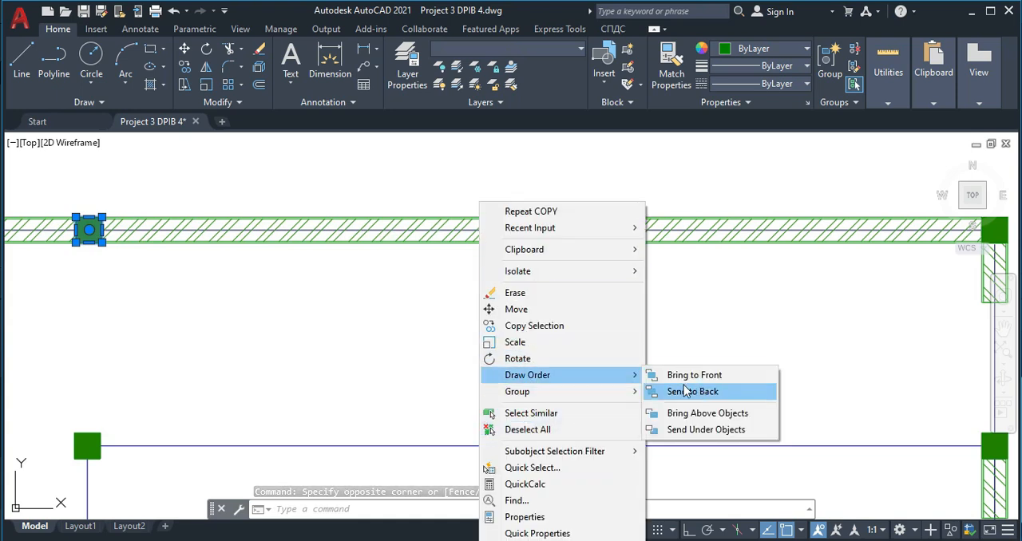
left_click(694, 376)
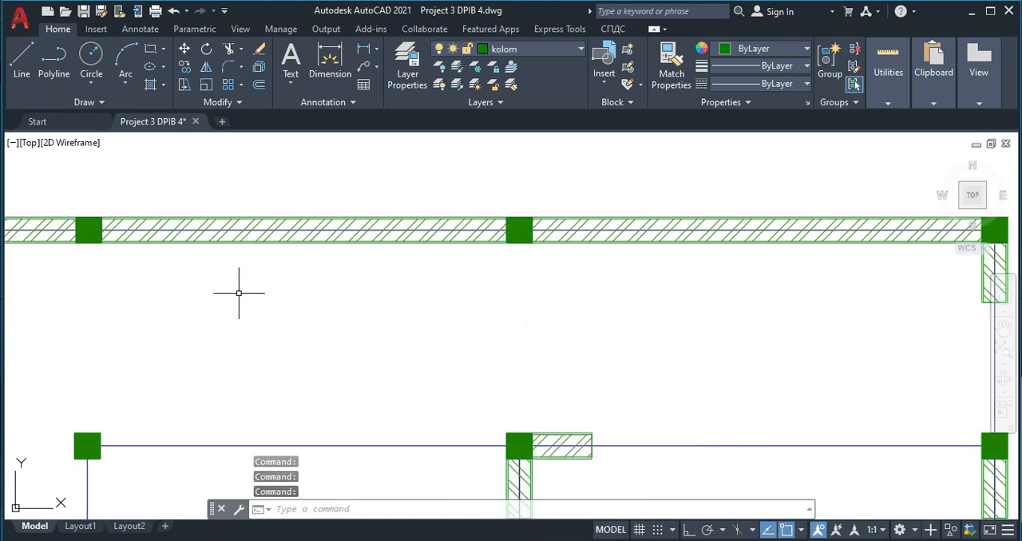
- Stretch the vertical block under the plan's top-left corner column down to the next column on the left outer wall
scroll(603, 272, "down", 1)
scroll(388, 304, "down", 1)
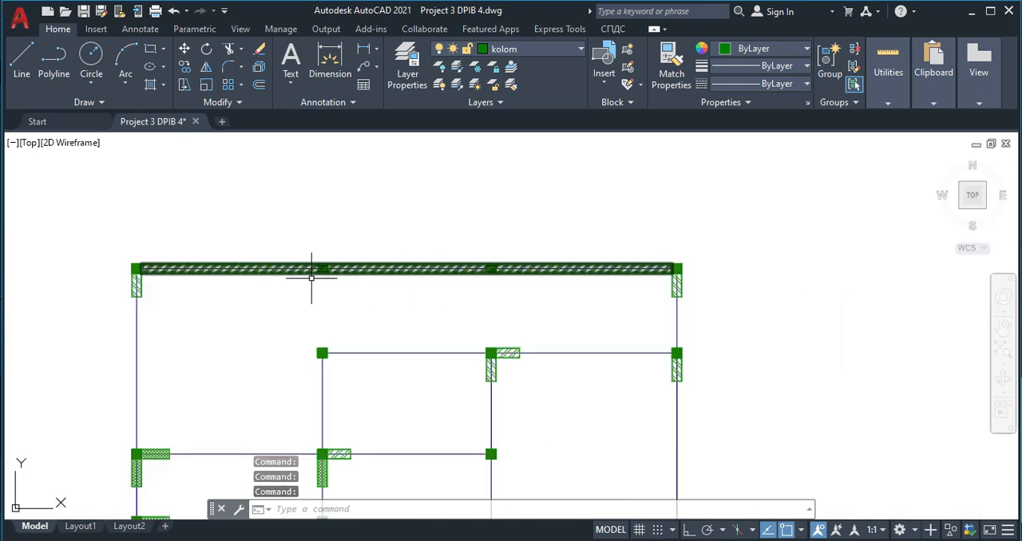
scroll(331, 301, "up", 2)
scroll(402, 269, "down", 3)
scroll(349, 259, "up", 2)
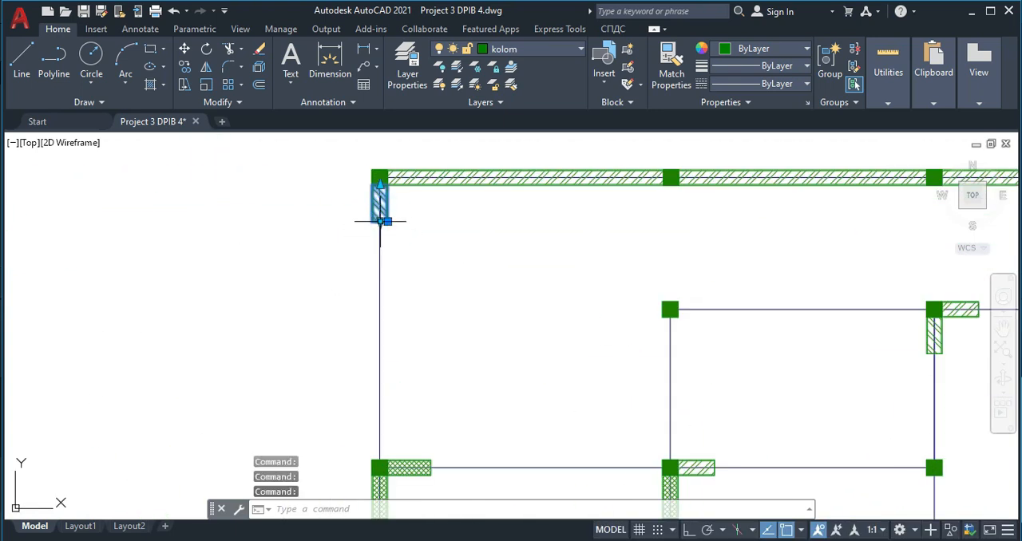
left_click(380, 459)
scroll(475, 391, "down", 2)
key("Escape")
- Stretch the vertical block under the plan's top-right corner column down to the next column on the right outer wall
middle_click_drag(418, 356, 225, 309)
scroll(603, 240, "up", 2)
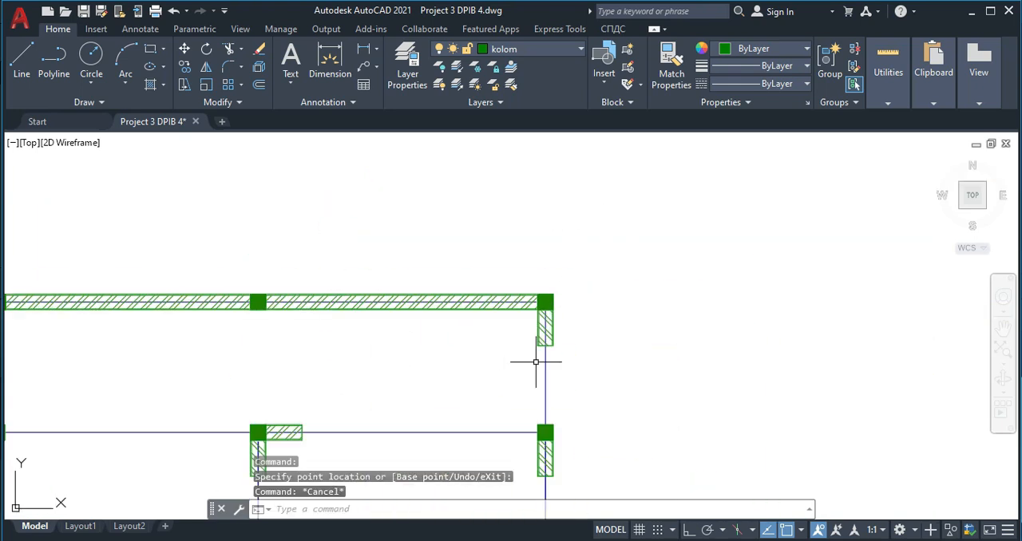
left_click(551, 324)
scroll(545, 354, "up", 3)
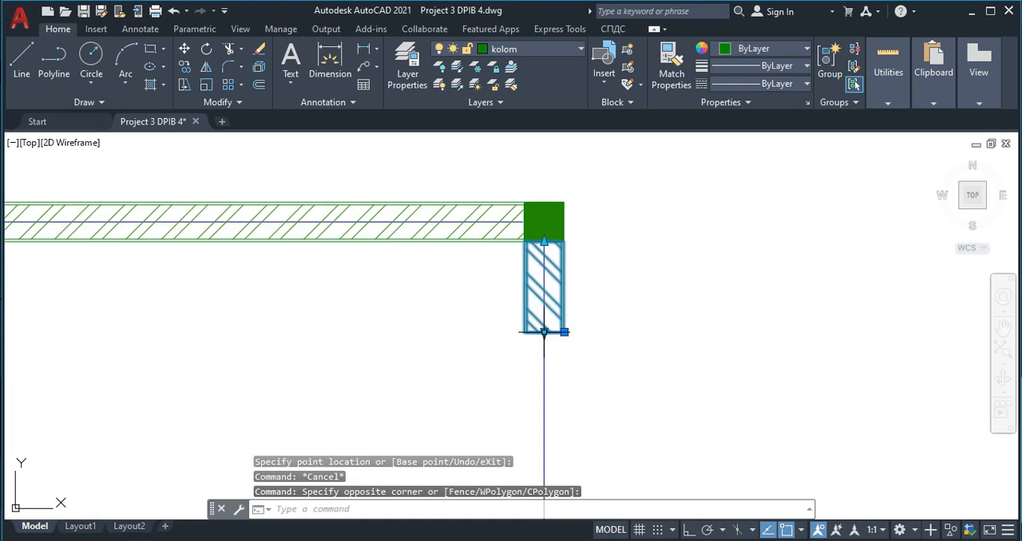
left_click(545, 333)
middle_click_drag(544, 483, 524, 330)
left_click(525, 380)
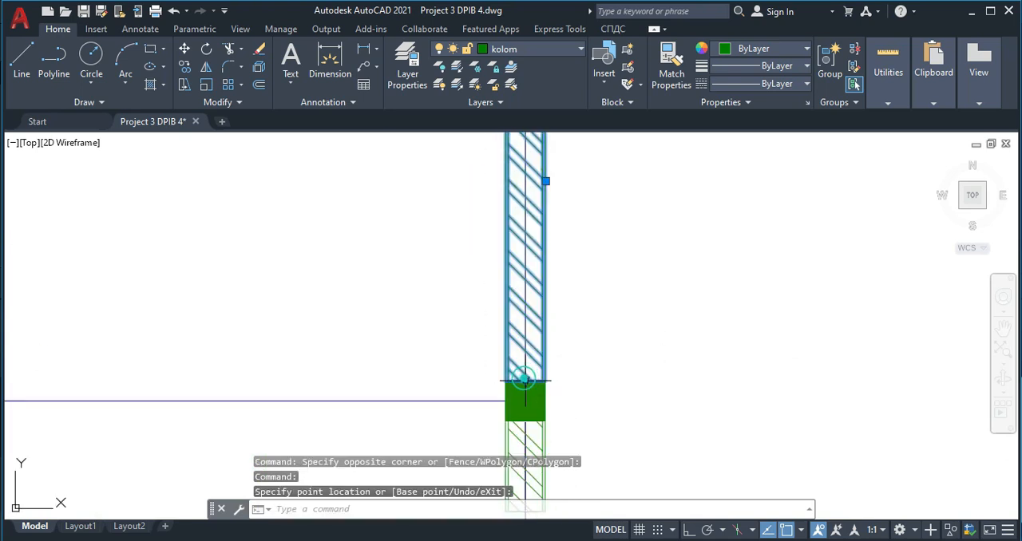
scroll(527, 389, "down", 1)
key("Escape")
- Stretch the second vertical block of the right outer wall down to the small room's upper-right column
scroll(535, 240, "down", 3)
scroll(534, 272, "up", 3)
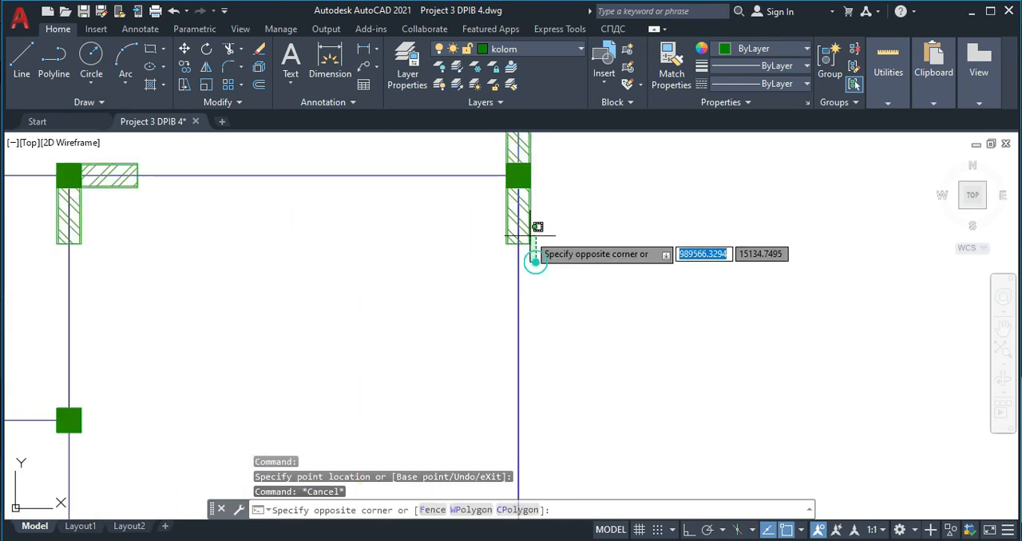
left_click(527, 236)
left_click(518, 242)
middle_click_drag(511, 370, 500, 252)
left_click(491, 317)
key("Escape")
scroll(400, 192, "down", 3)
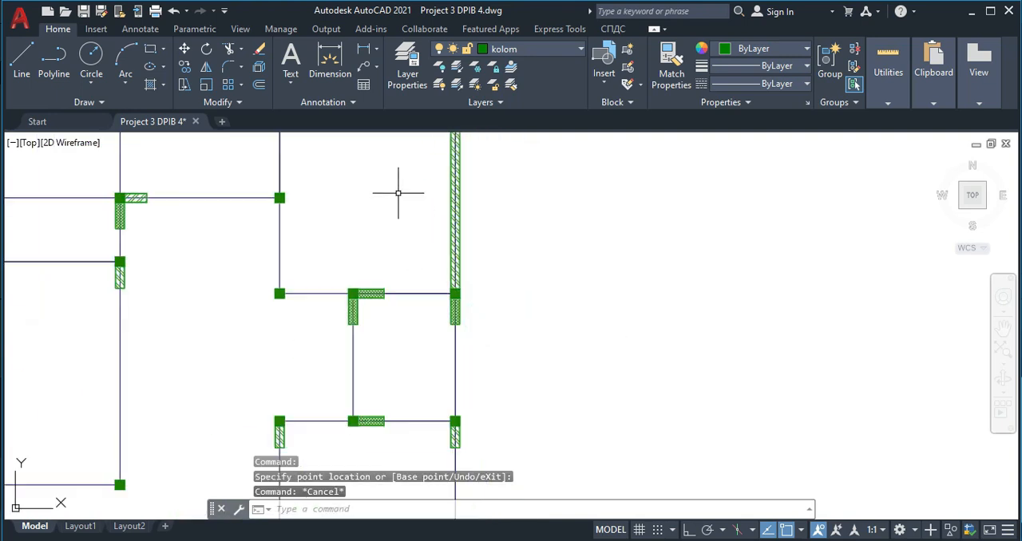
- Stretch the horizontal block on the upper-right room's top wall across to the right outer wall's column
scroll(338, 212, "up", 4)
scroll(283, 165, "up", 2)
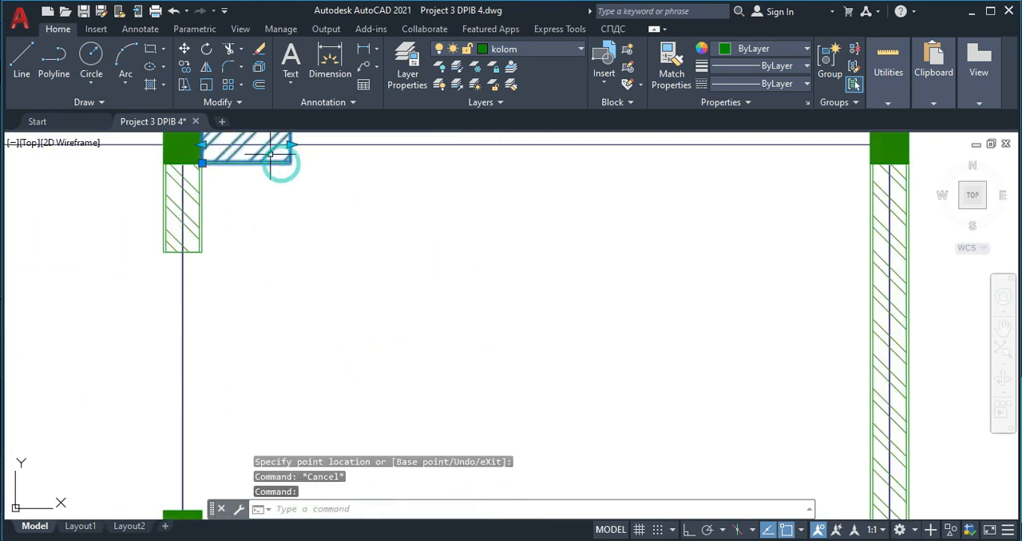
left_click(291, 145)
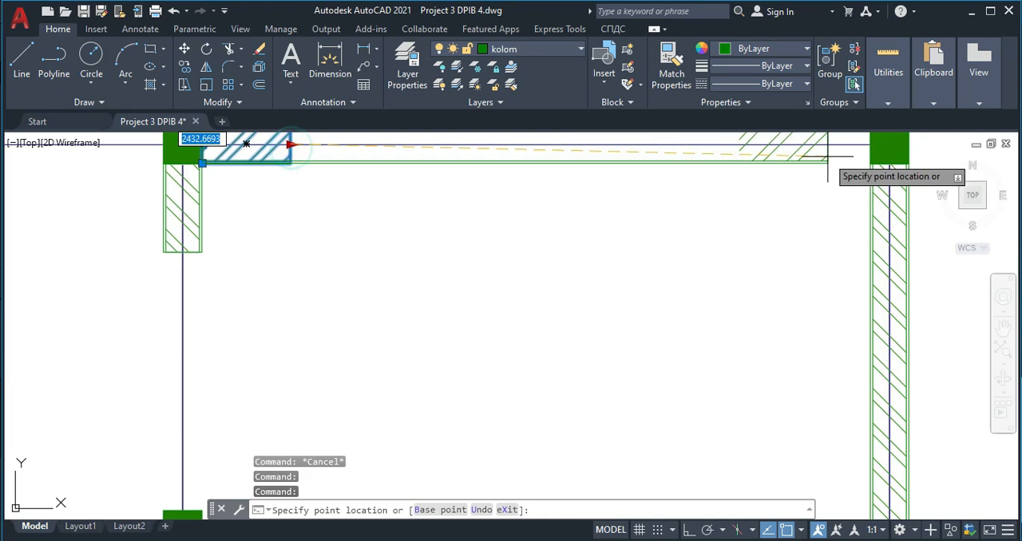
left_click(875, 139)
key("Escape")
- Stretch the vertical block on the upper-right room's left wall past the middle column to the room's lower-left column
left_click(201, 226)
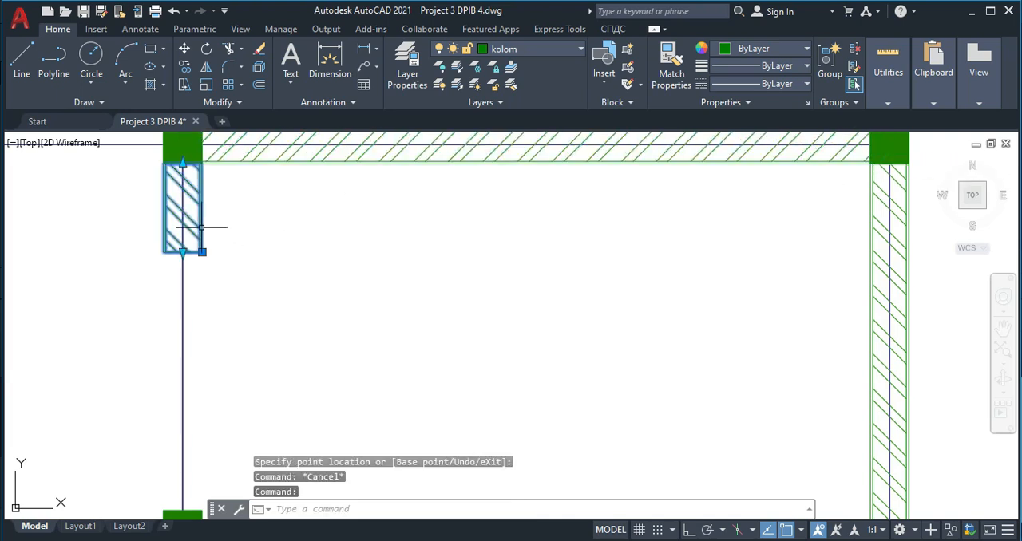
left_click(202, 250)
middle_click_drag(205, 270, 199, 141)
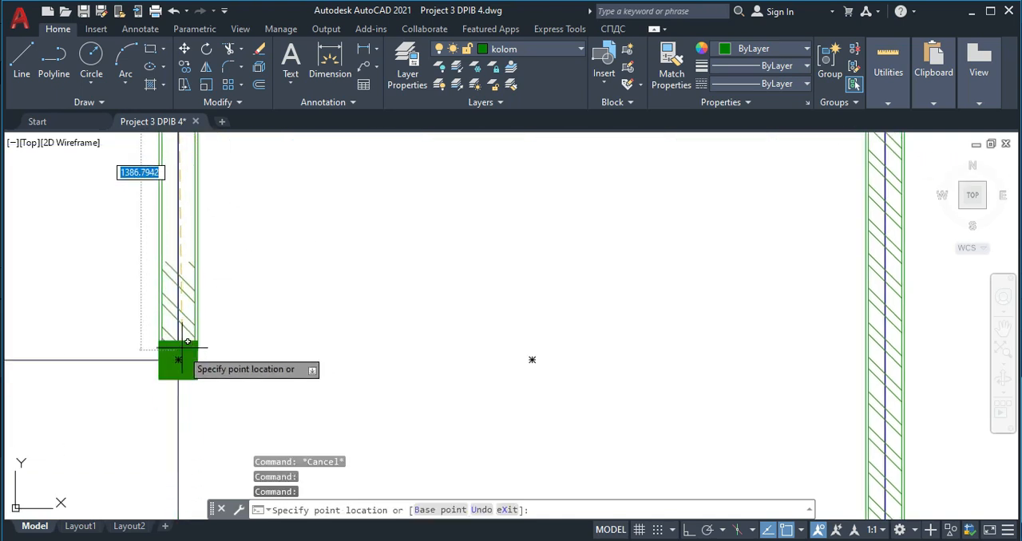
scroll(178, 340, "down", 4)
middle_click_drag(178, 435, 166, 350)
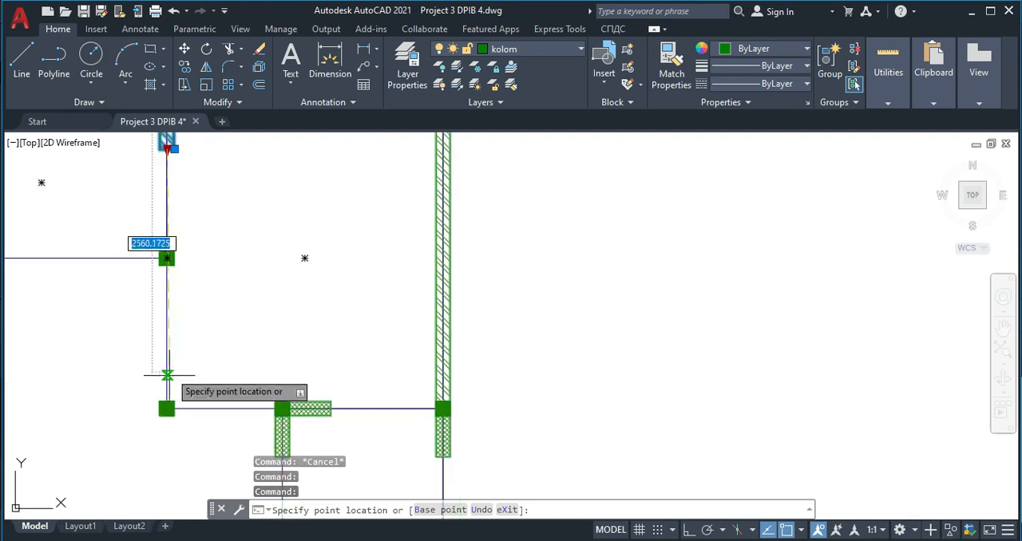
left_click(166, 403)
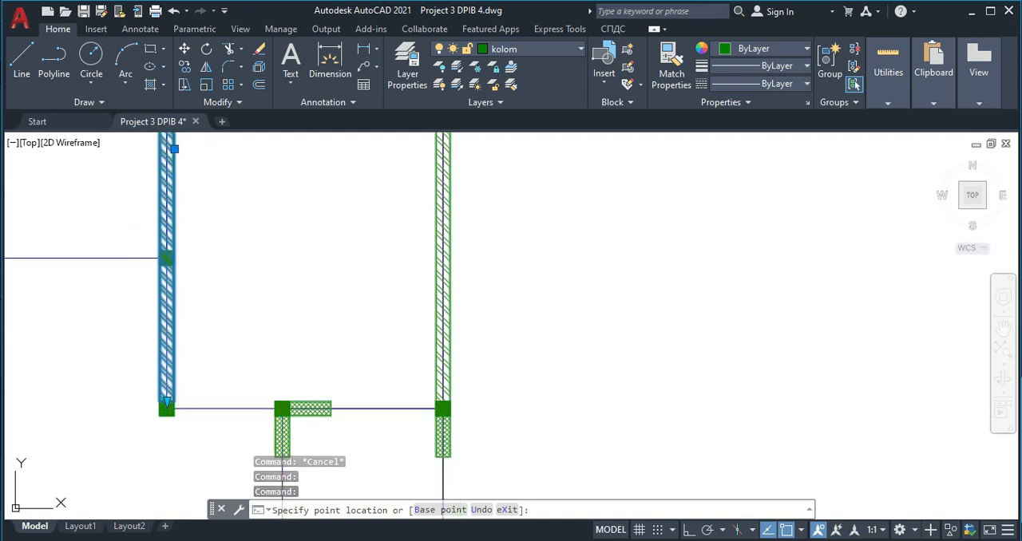
- Stretch the vertical block below the small room's lower-right column down to the bottom-right corner column of the right outer wall
key("Escape")
scroll(100, 247, "up", 5)
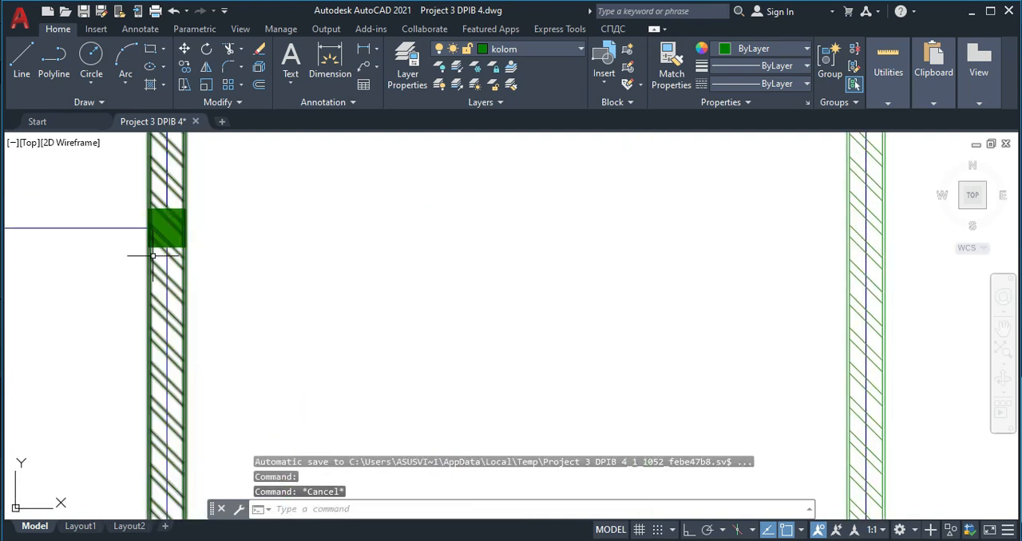
scroll(152, 238, "up", 4)
scroll(450, 285, "down", 6)
middle_click_drag(497, 463, 376, 133)
scroll(393, 209, "down", 6)
scroll(445, 283, "up", 4)
middle_click_drag(347, 361, 325, 253)
scroll(458, 276, "up", 4)
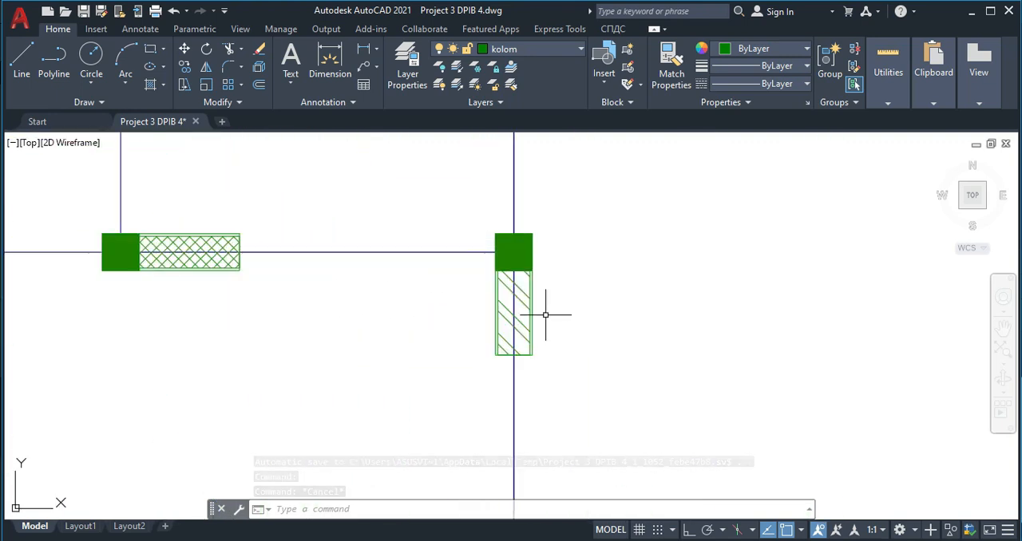
left_click(527, 290)
middle_click_drag(540, 360, 497, 242)
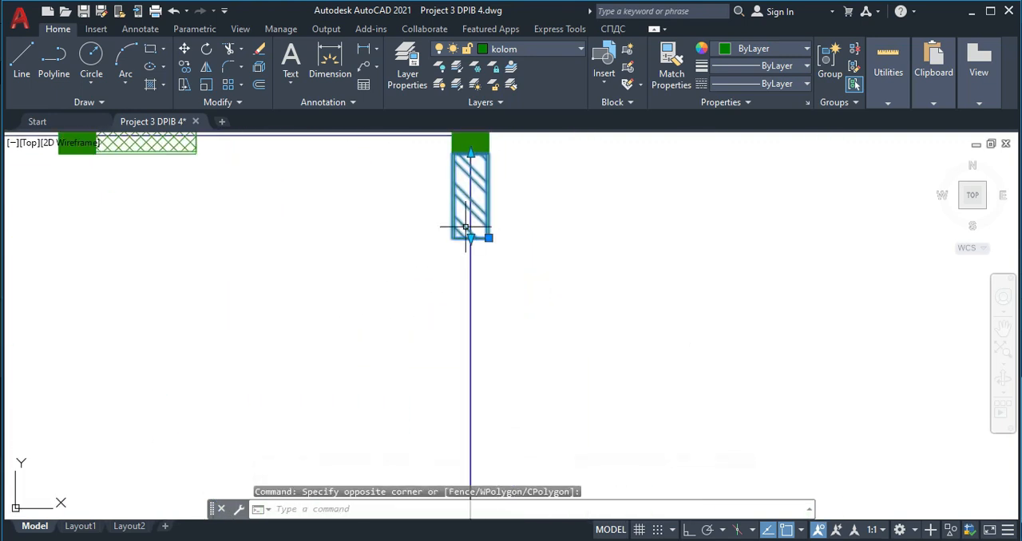
left_click(470, 238)
middle_click_drag(474, 359, 462, 155)
scroll(452, 345, "down", 4)
middle_click_drag(453, 364, 448, 238)
scroll(450, 427, "up", 4)
left_click(451, 427)
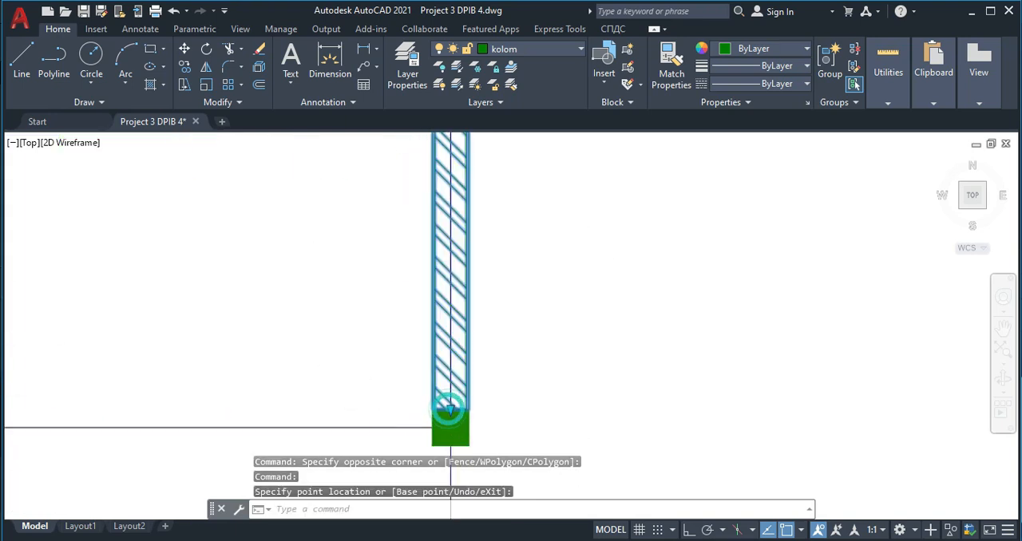
scroll(448, 415, "down", 5)
key("Escape")
- Stretch the horizontal block on the lower-right room's bottom wall across to the right outer wall's corner column
scroll(290, 313, "up", 2)
scroll(267, 323, "up", 4)
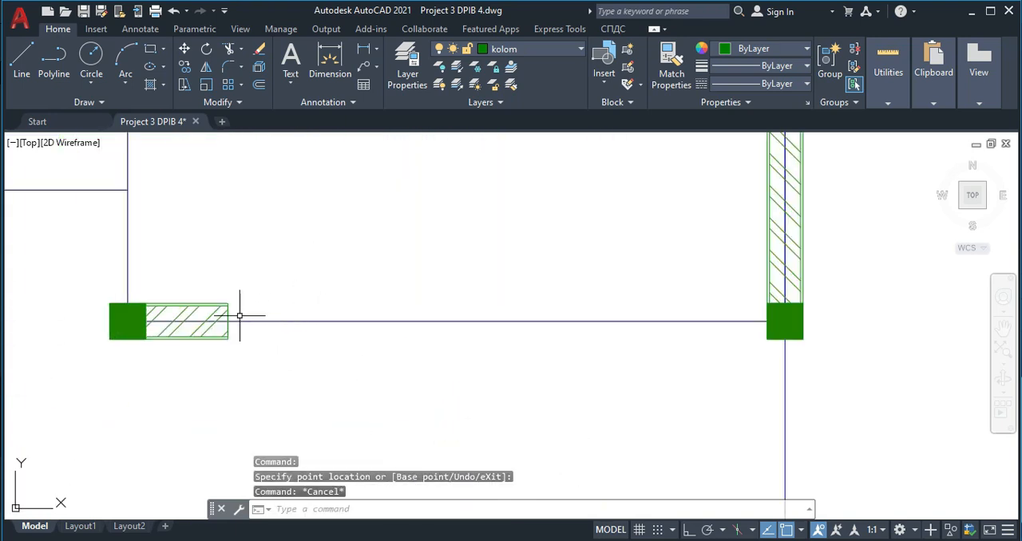
left_click(212, 290)
left_click(230, 320)
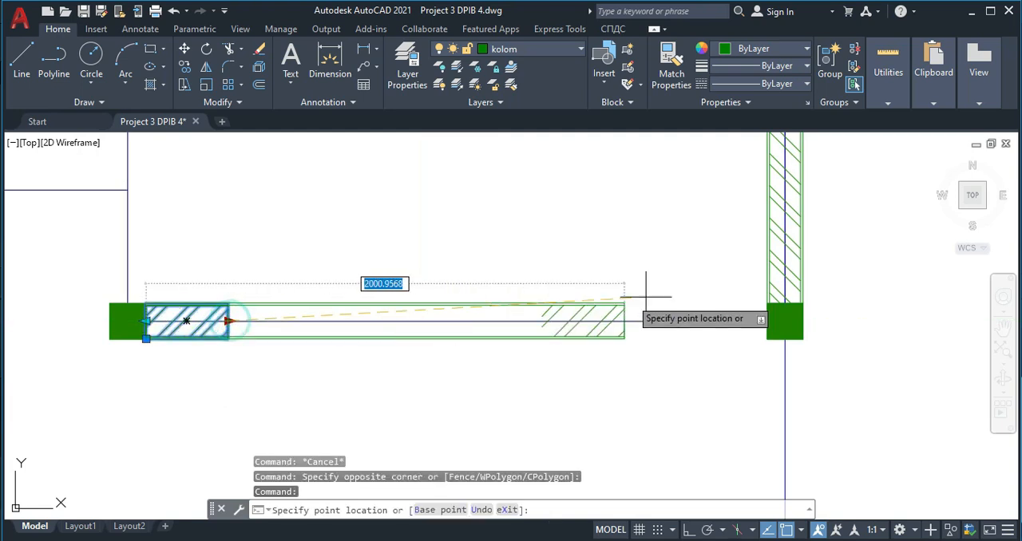
left_click(765, 320)
key("Escape")
- Stretch the horizontal block from the left outer wall's lowest column across to the axis of the lower-right room's left wall
scroll(413, 297, "down", 5)
middle_click_drag(34, 492, 193, 481)
scroll(164, 271, "up", 3)
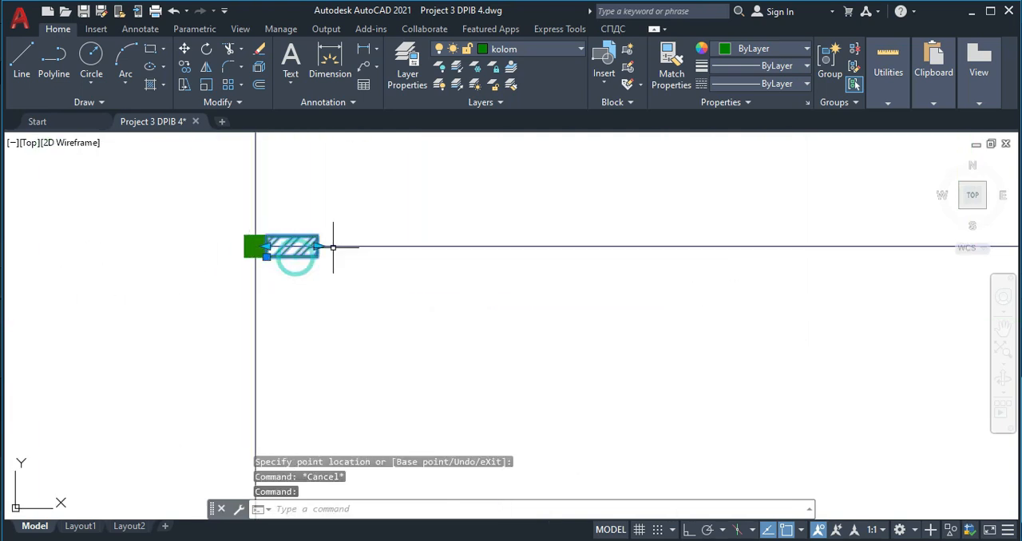
scroll(609, 250, "down", 3)
scroll(593, 251, "up", 3)
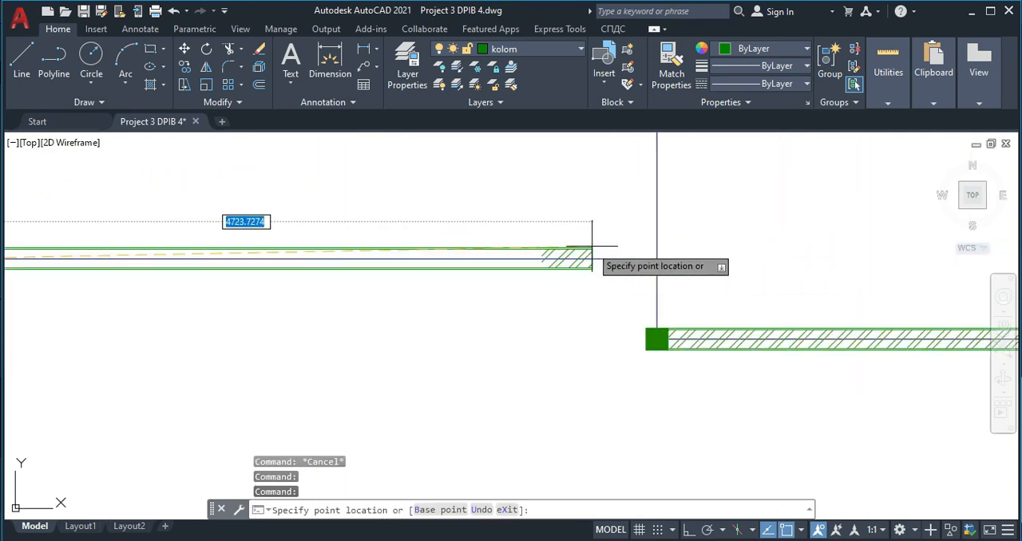
left_click(639, 258)
key("Escape")
scroll(532, 240, "down", 5)
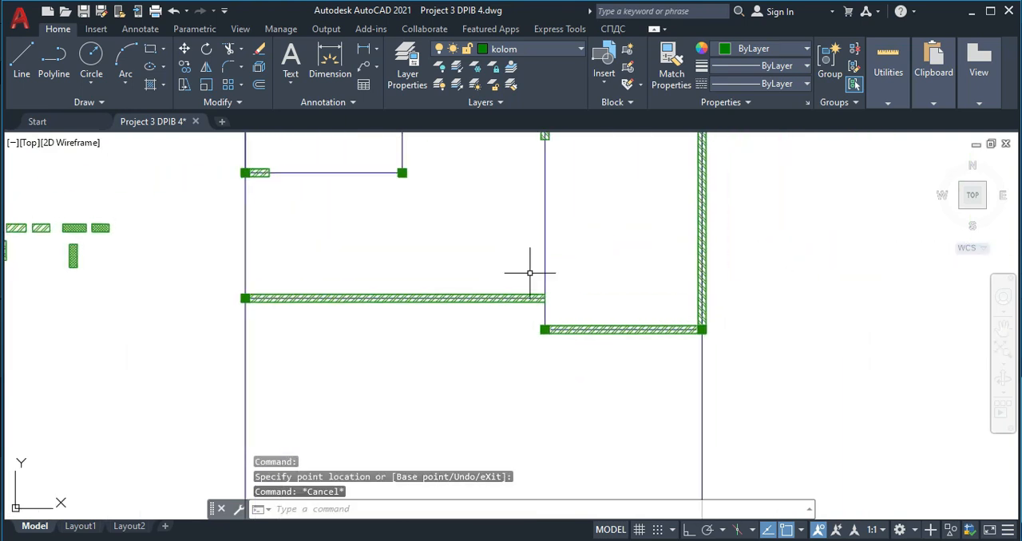
- Copy the lower-right room's lower-left column straight up by 550 onto the free end of the neighbouring bottom wall
scroll(517, 249, "up", 5)
left_click(558, 281)
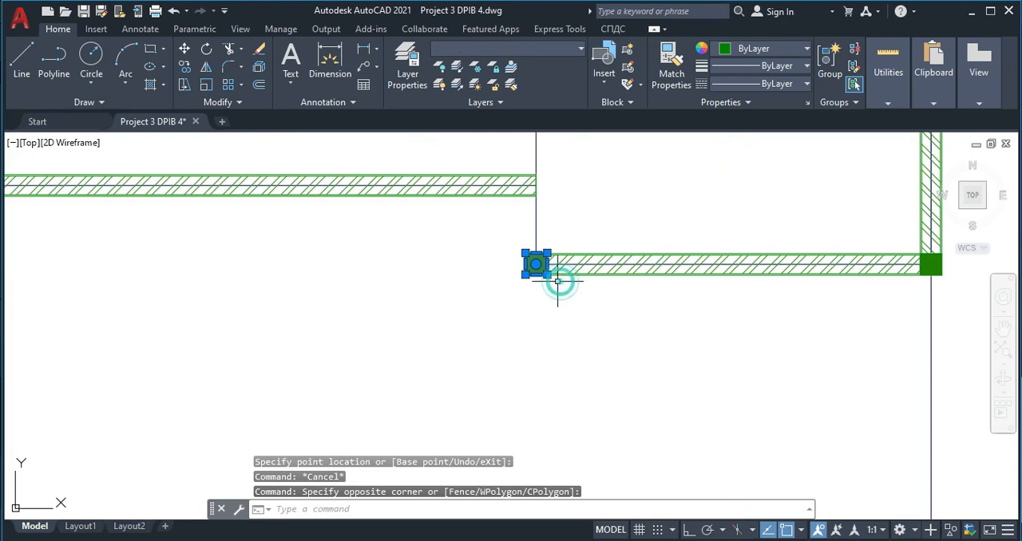
type("co")
key("Return")
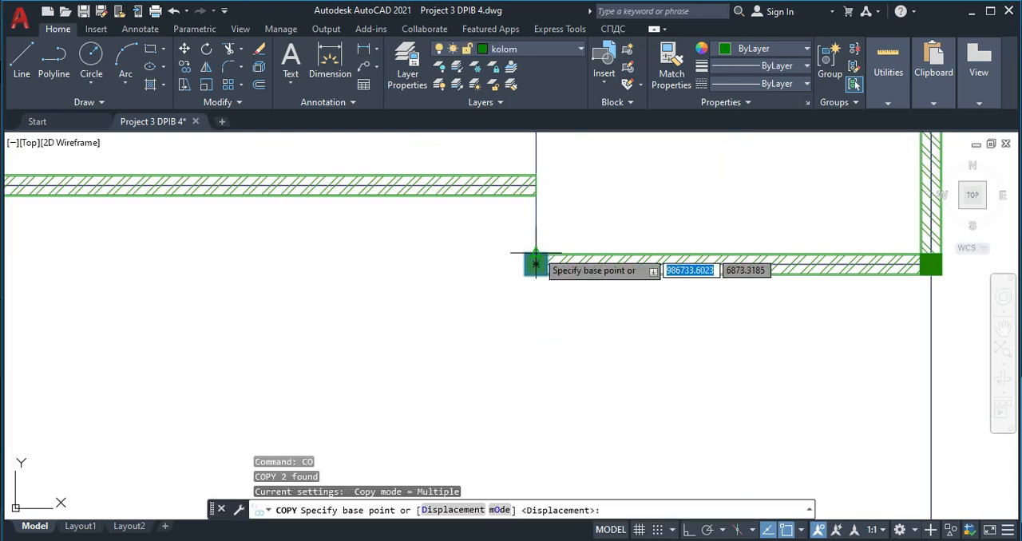
scroll(534, 270, "up", 1)
left_click(542, 261)
middle_click_drag(536, 176, 523, 247)
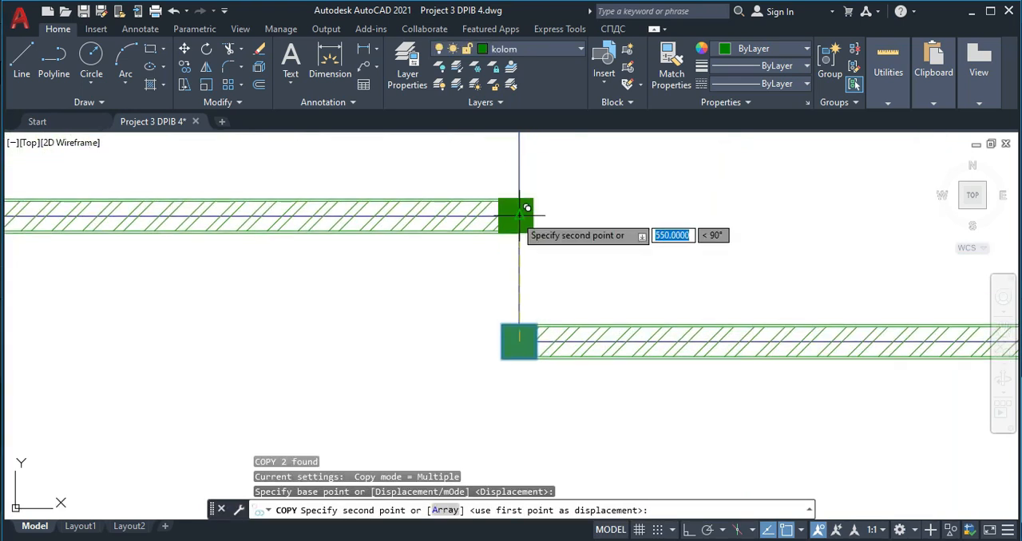
left_click(522, 216)
key("Escape")
scroll(511, 208, "down", 6)
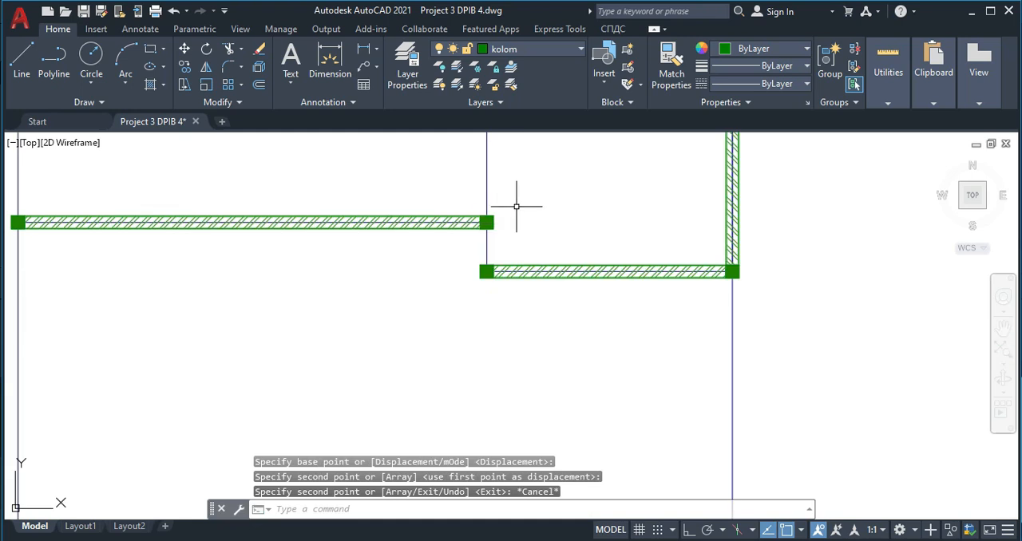
- Stretch the vertical block on the lower-right room's left wall to a length of 3600, down to the room's lower-left column
scroll(485, 182, "up", 5)
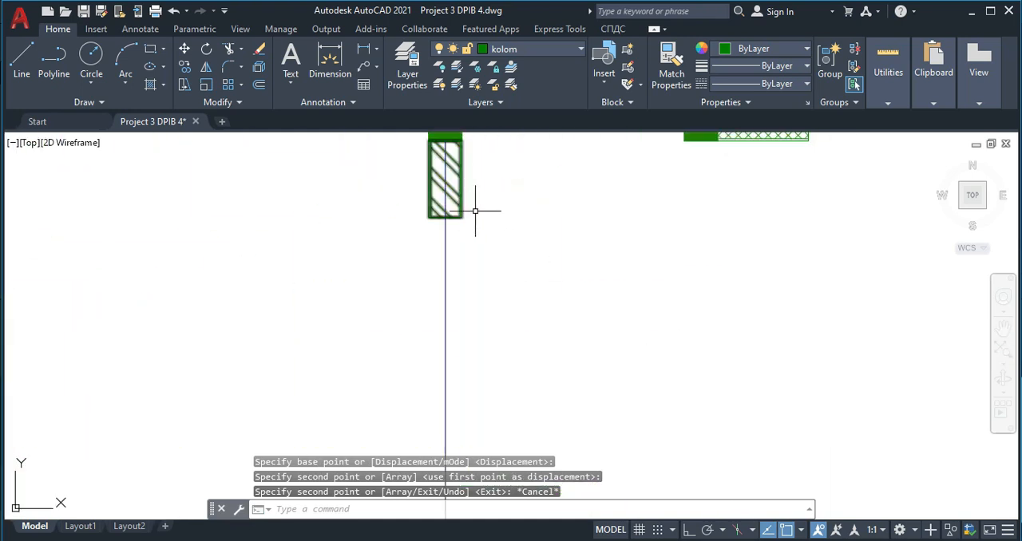
left_click(458, 178)
left_click(445, 218)
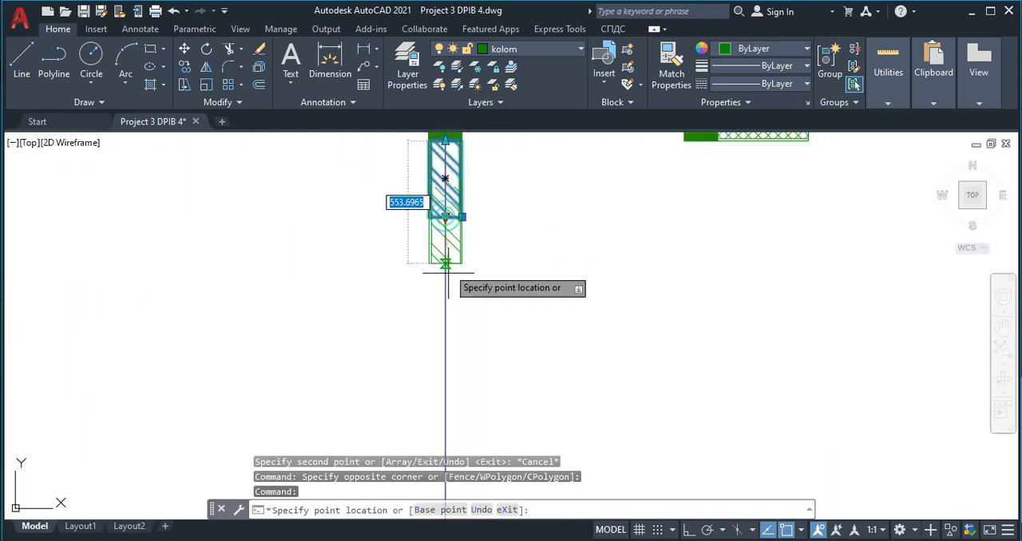
middle_click_drag(448, 341, 447, 168)
scroll(442, 168, "down", 3)
scroll(441, 240, "up", 3)
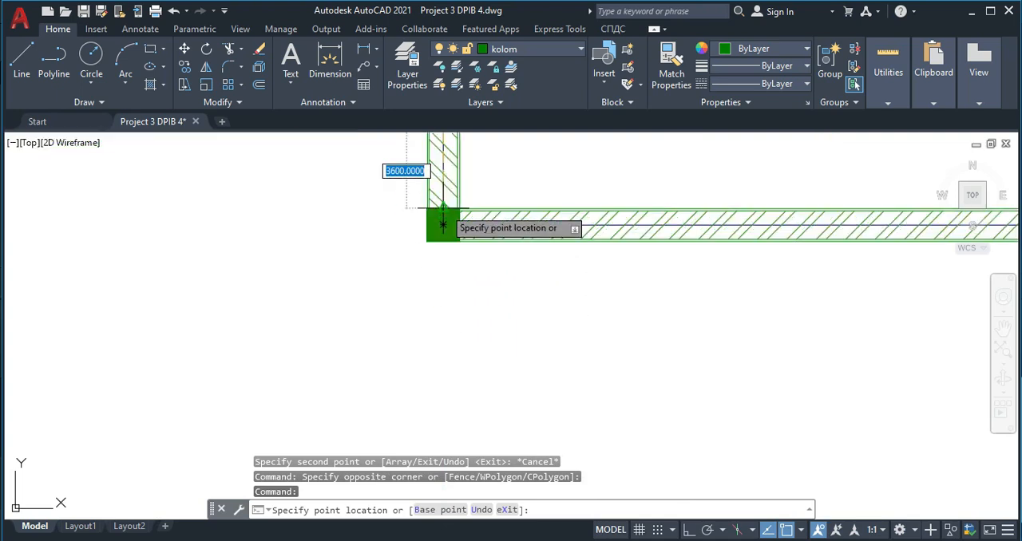
scroll(449, 202, "down", 3)
key("Escape")
- Stretch the horizontal block on the lower-left room's bottom wall to a length of 2600, reaching the room's lower-right column
scroll(415, 206, "up", 4)
scroll(458, 198, "down", 2)
scroll(388, 357, "down", 2)
scroll(50, 194, "up", 6)
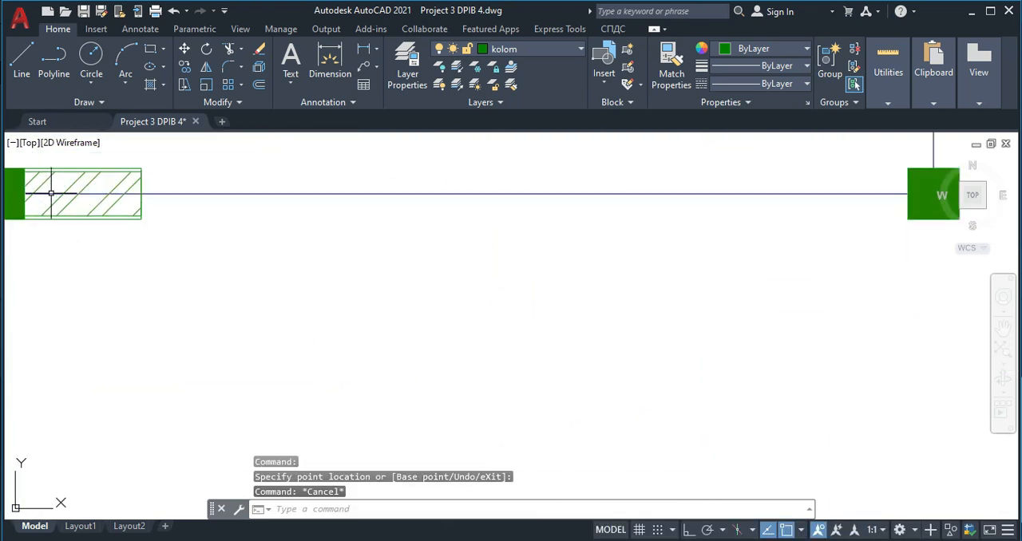
middle_click_drag(51, 194, 214, 200)
left_click(287, 214)
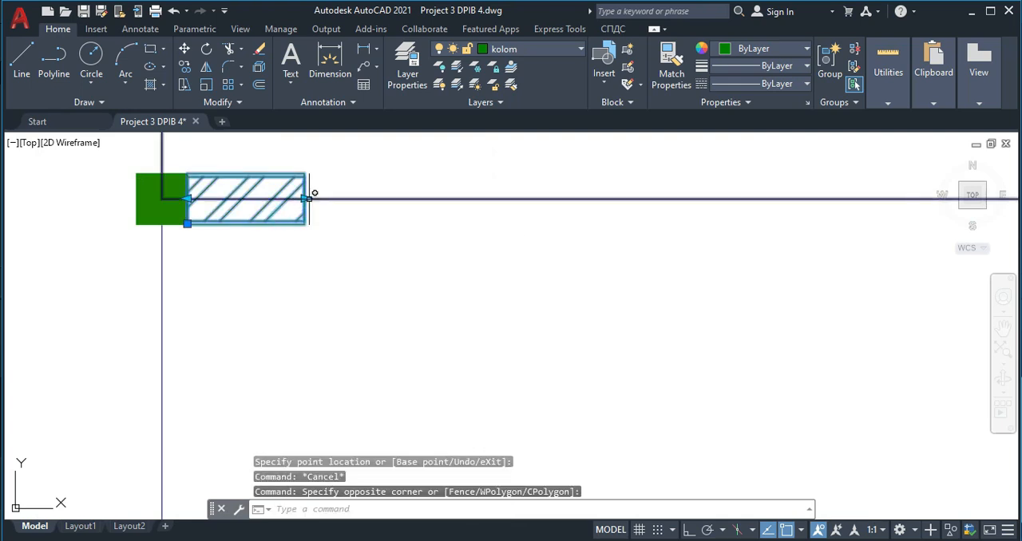
left_click(305, 199)
scroll(550, 217, "down", 4)
middle_click_drag(654, 222, 559, 222)
scroll(559, 222, "up", 2)
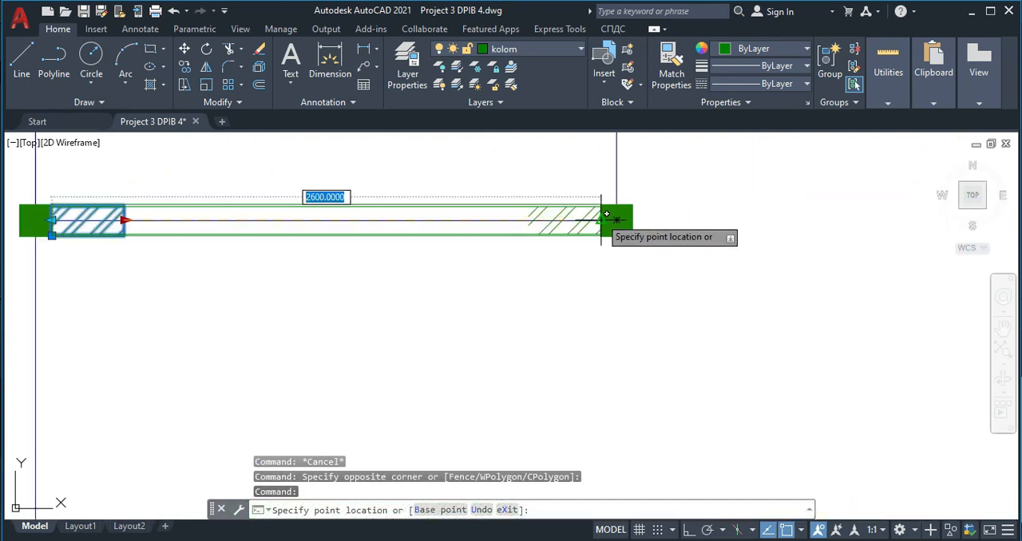
left_click(601, 220)
key("Escape")
- Stretch the vertical block on the left outer wall below the narrow room down to the lower-left room's bottom-left column
scroll(389, 240, "down", 6)
middle_click_drag(232, 223, 323, 277)
middle_click_drag(383, 204, 387, 296)
scroll(402, 210, "up", 6)
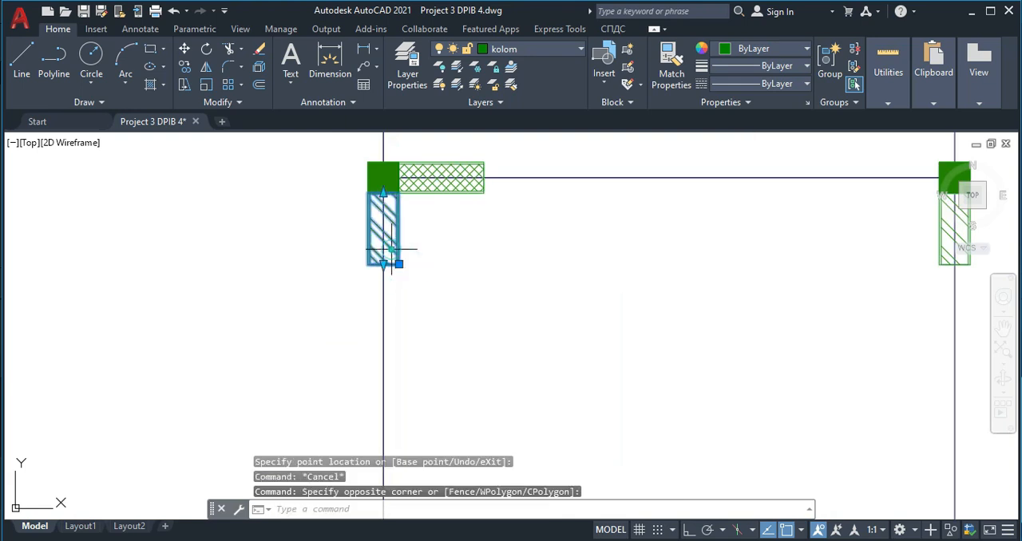
left_click(383, 264)
scroll(394, 387, "down", 4)
middle_click_drag(392, 399, 384, 200)
middle_click_drag(384, 320, 378, 214)
middle_click_drag(389, 357, 370, 267)
scroll(356, 322, "up", 4)
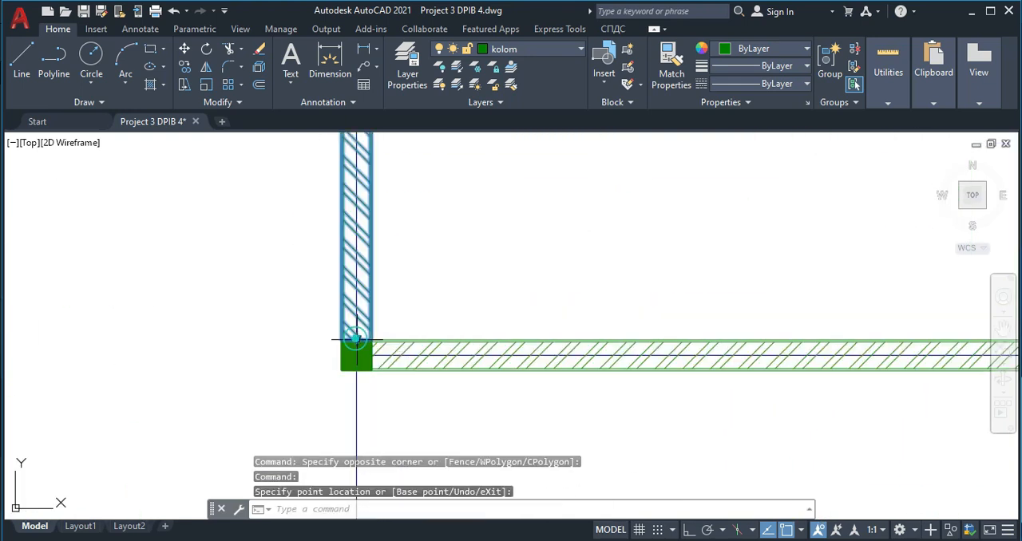
scroll(363, 368, "down", 8)
key("Escape")
- Stretch the crosshatched vertical block on the narrow room's left wall down to the room's lower-left column
scroll(402, 280, "up", 10)
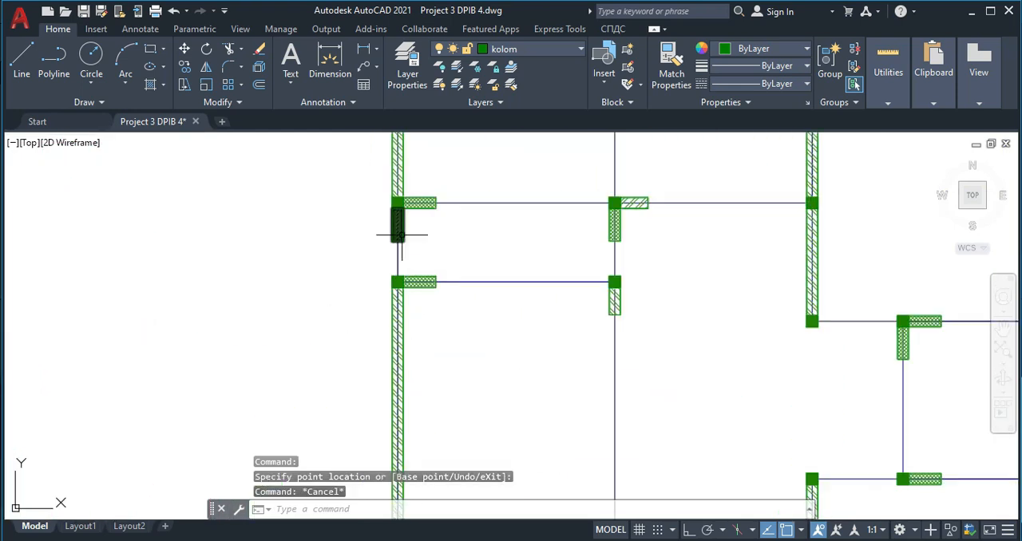
left_click(426, 244)
left_click(397, 204)
left_click(386, 252)
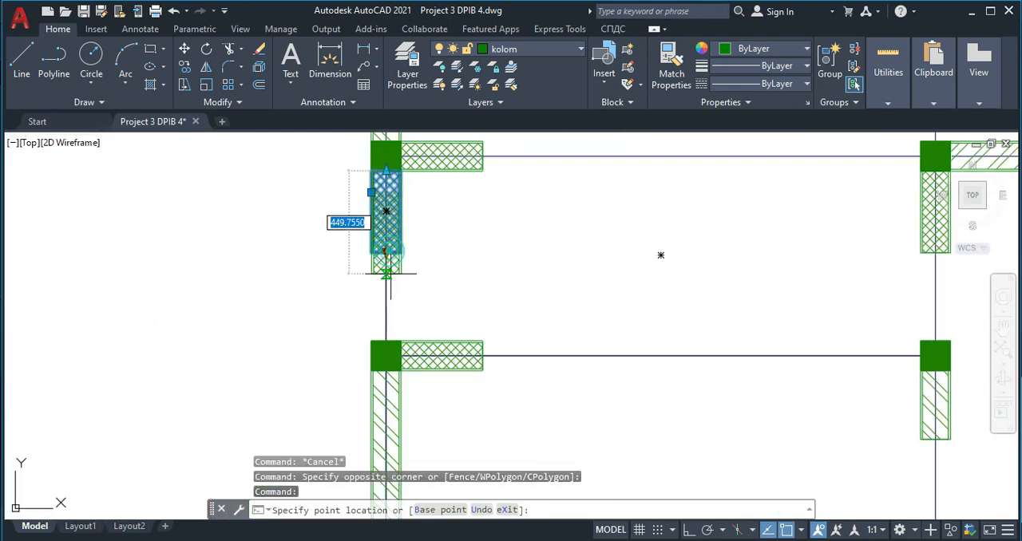
left_click(392, 344)
key("Escape")
- Stretch the crosshatched horizontal block on the narrow room's top wall across to the room's upper-right column
left_click(475, 166)
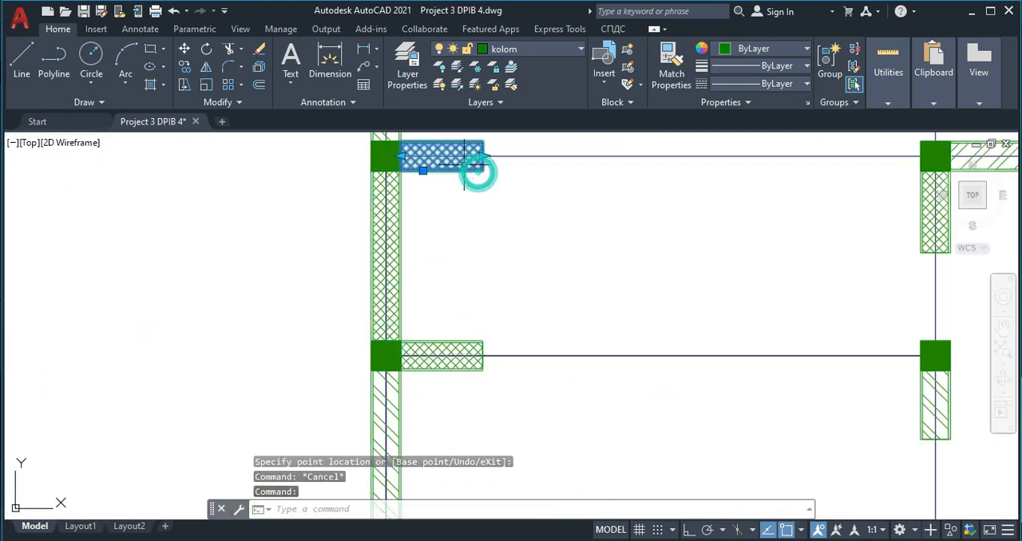
left_click(482, 155)
left_click(926, 151)
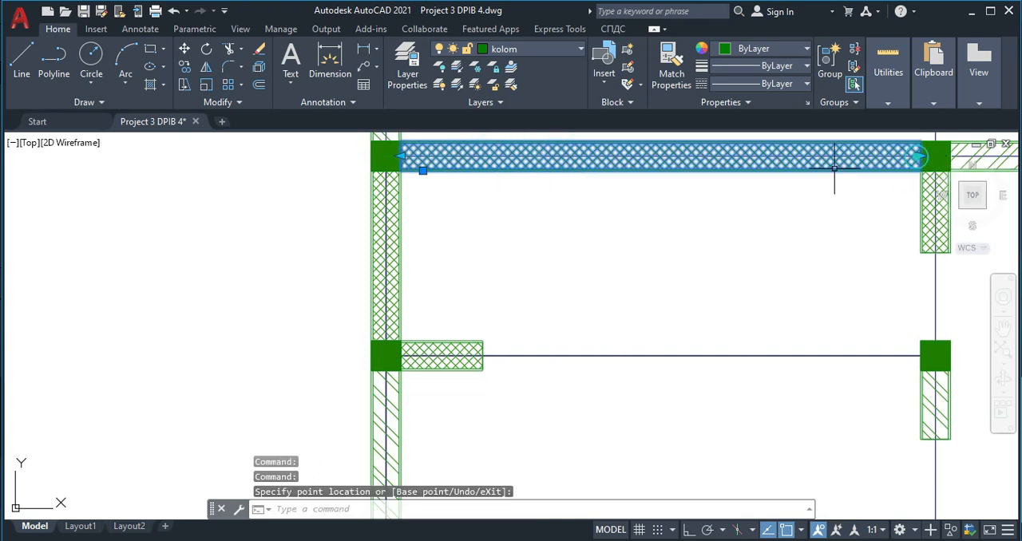
key("Escape")
- Stretch the crosshatched vertical block on the narrow room's right wall down to the room's lower-right column
scroll(822, 236, "down", 2)
scroll(885, 228, "up", 2)
left_click(886, 240)
left_click(857, 233)
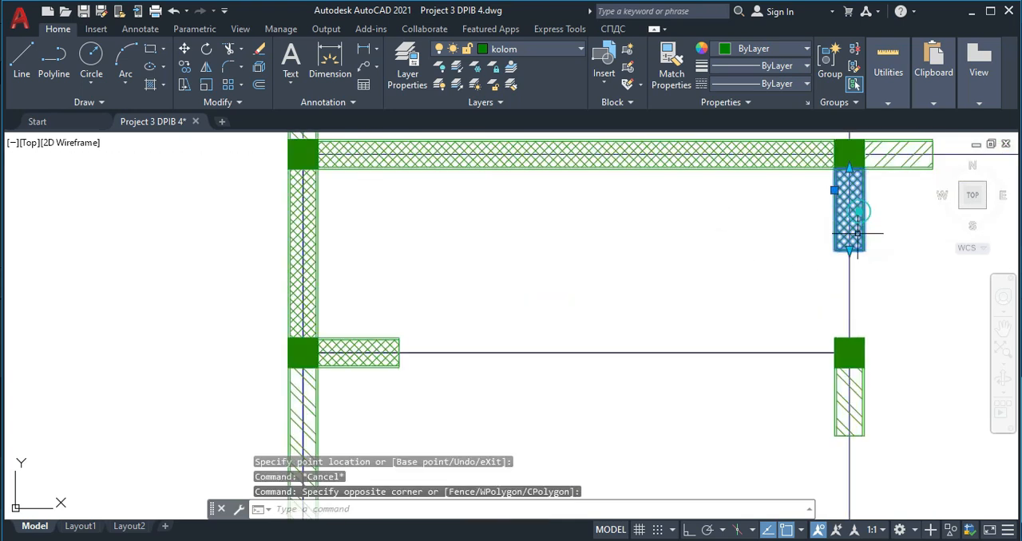
left_click(849, 250)
left_click(848, 343)
key("Escape")
- Stretch the diagonally hatched block below the narrow room's lower-right column down to the lower-left room's bottom-right column
scroll(739, 305, "down", 4)
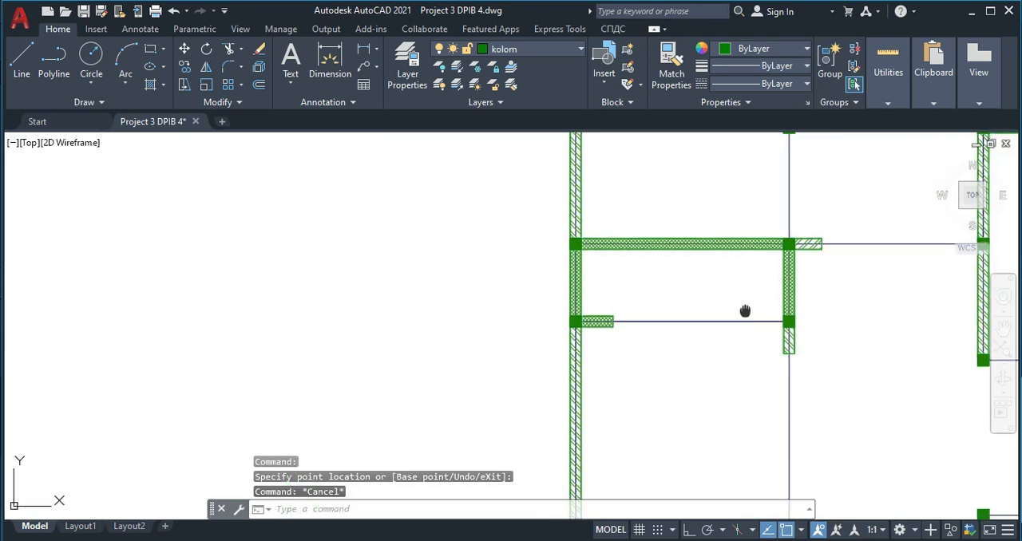
scroll(728, 302, "up", 4)
left_click(760, 250)
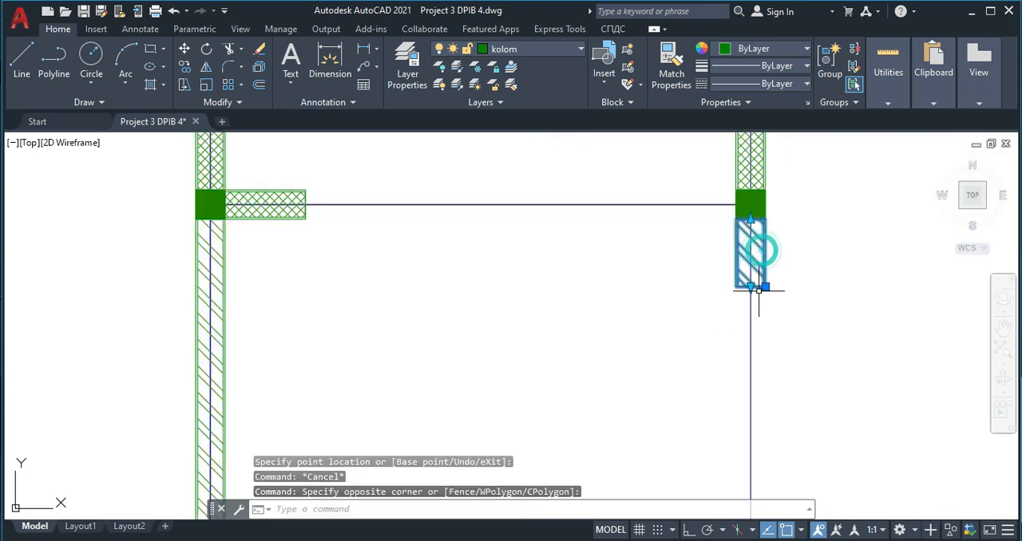
left_click(750, 286)
scroll(725, 330, "down", 4)
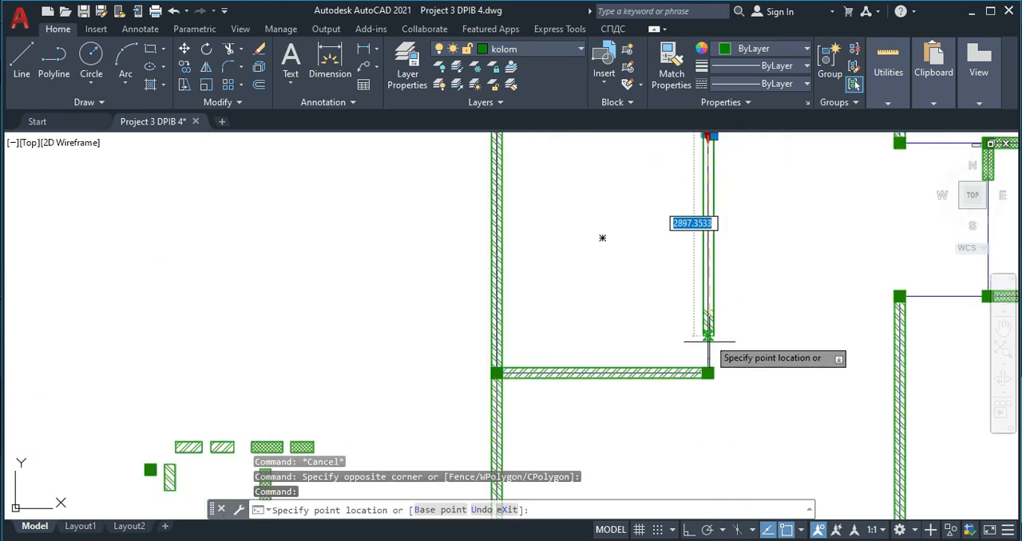
key("Escape")
- Stretch the crosshatched horizontal block on the narrow room's bottom wall toward the room's lower-right column
scroll(666, 272, "down", 4)
scroll(589, 235, "up", 4)
scroll(589, 235, "up", 5)
middle_click_drag(577, 279, 547, 321)
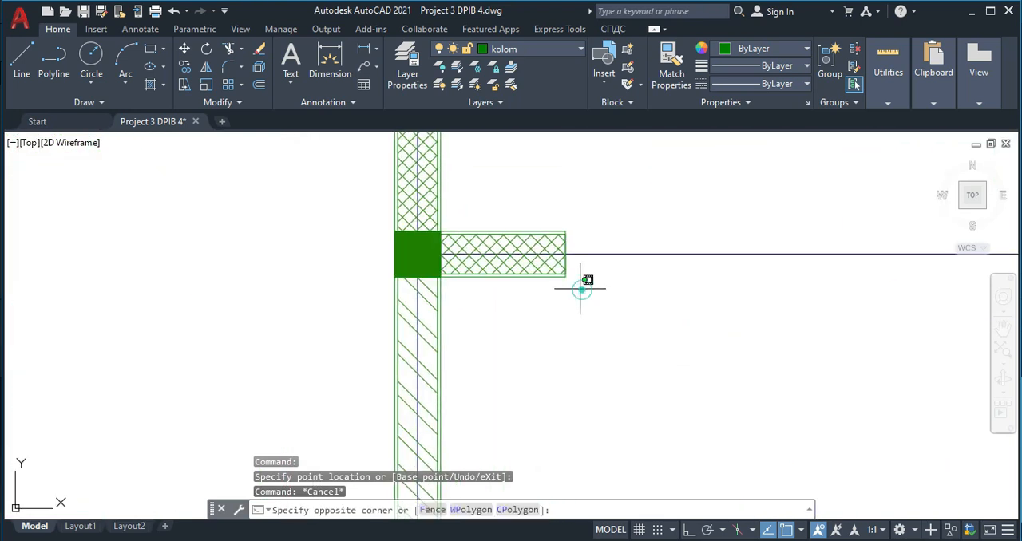
left_click(558, 265)
left_click(567, 254)
scroll(721, 254, "down", 2)
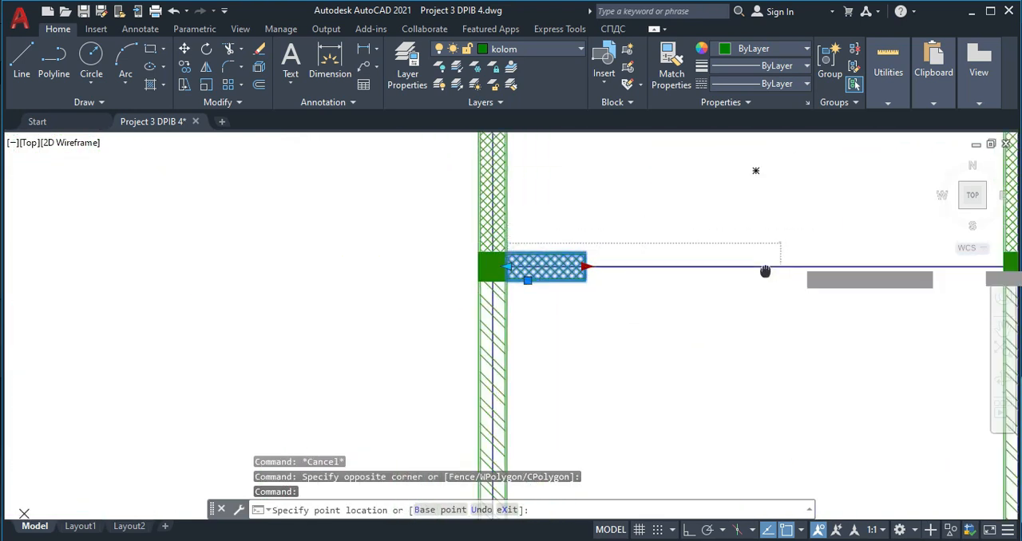
middle_click_drag(817, 257, 526, 264)
left_click(679, 259)
key("Escape")
scroll(659, 304, "down", 6)
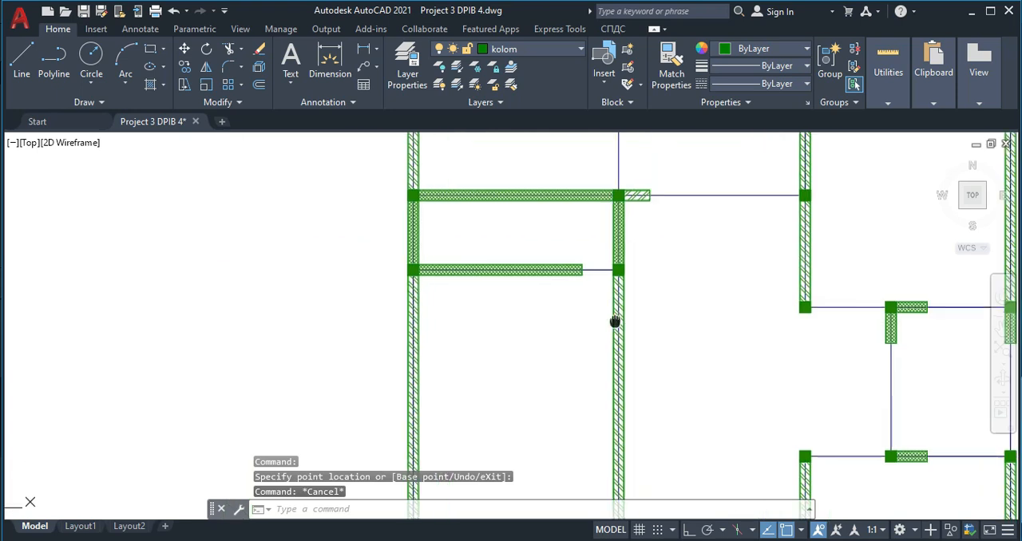
- Stretch the crosshatched horizontal block on the small right-hand room's top wall across to the right outer wall's column
scroll(651, 273, "up", 5)
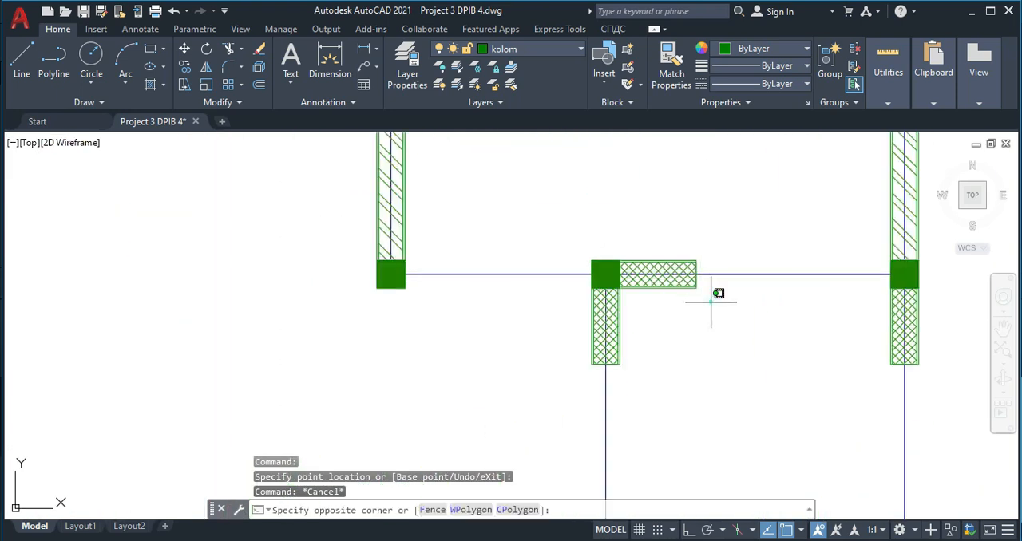
left_click(684, 288)
left_click(696, 274)
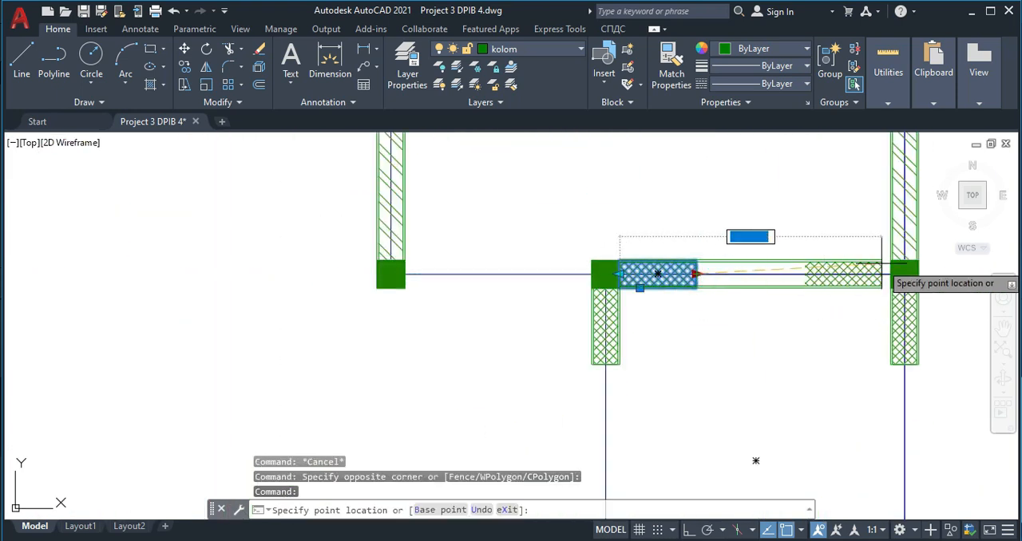
left_click(905, 274)
key("Escape")
- Stretch the crosshatched vertical block on the small right-hand room's right outer wall down to the room's lower-right column
middle_click_drag(905, 357, 756, 229)
left_click(781, 243)
left_click(767, 203)
left_click(741, 227)
middle_click_drag(740, 421, 715, 278)
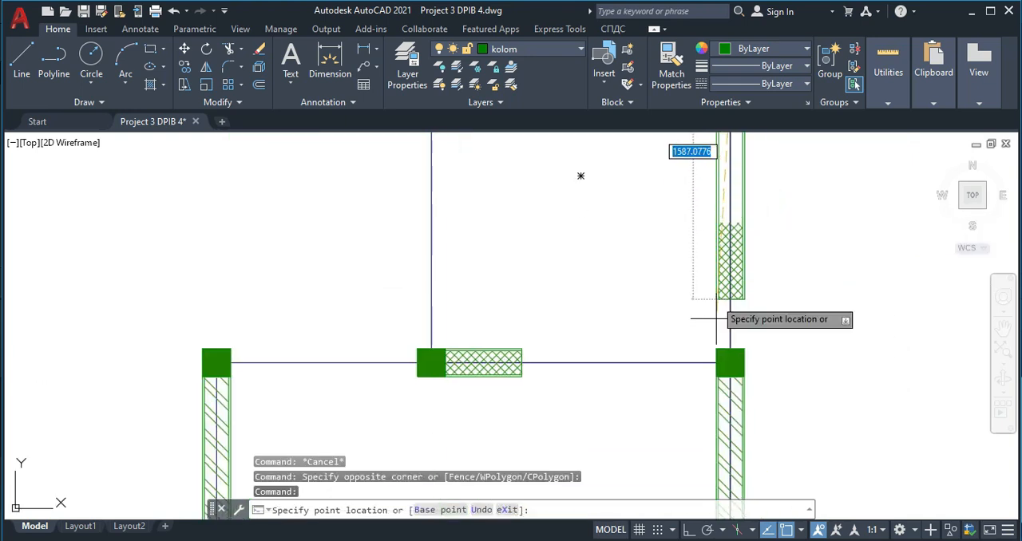
left_click(735, 343)
key("Escape")
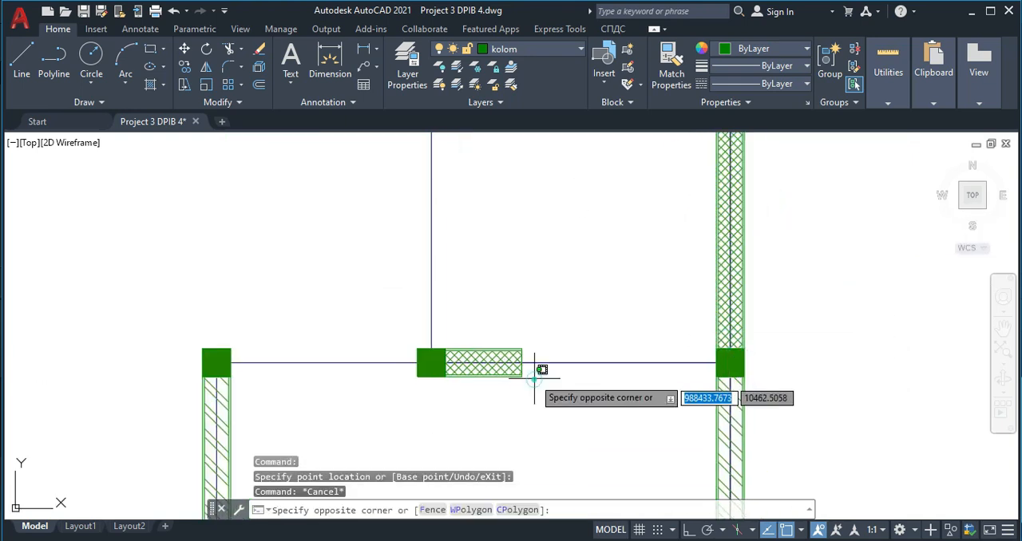
- Stretch the crosshatched horizontal block on the small right-hand room's bottom wall across to the right outer wall's column
left_click(518, 364)
left_click(521, 363)
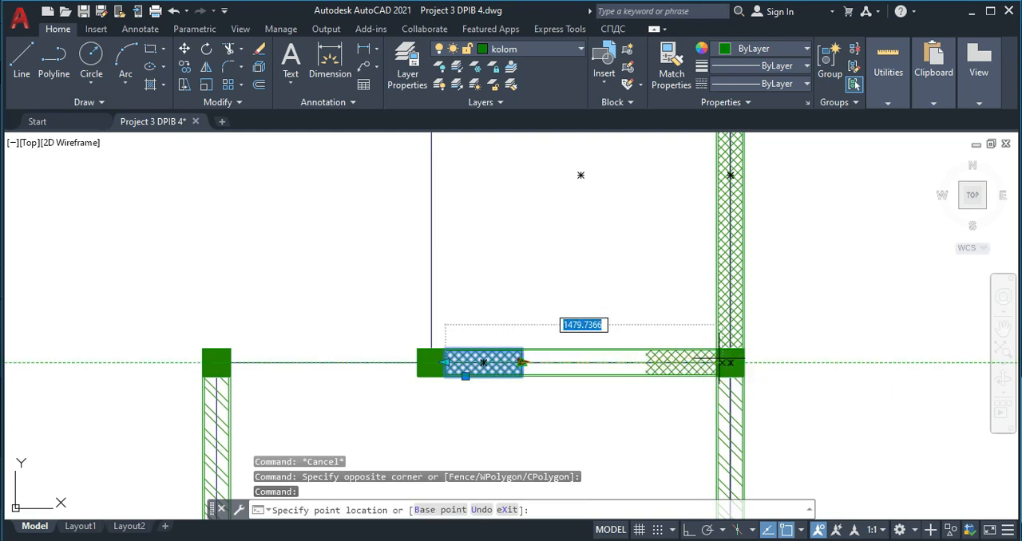
left_click(723, 363)
key("Escape")
scroll(469, 300, "down", 2)
scroll(473, 258, "up", 2)
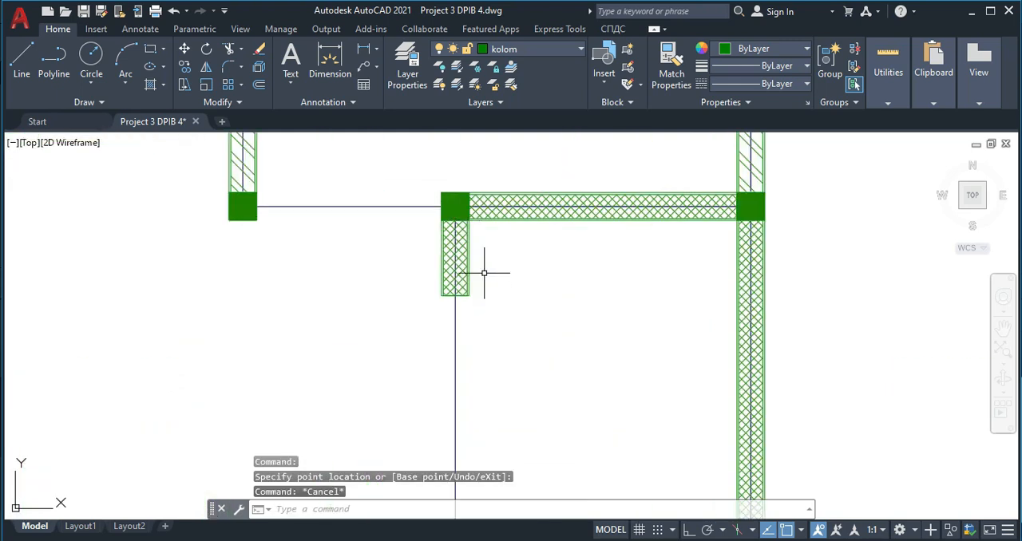
scroll(479, 246, "down", 2)
key("Escape")
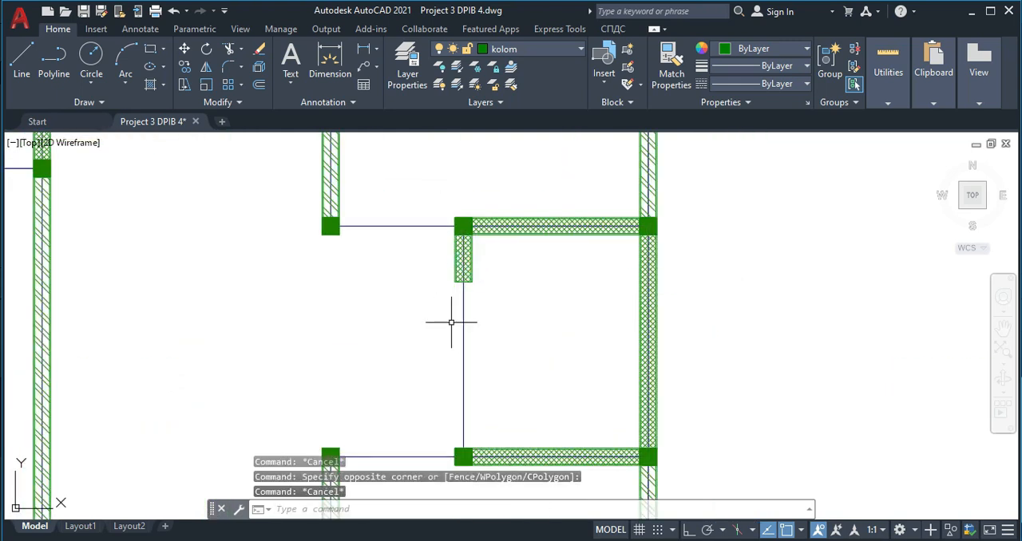
- Copy the set of door and window symbols beside the original plan to the empty area below the redrawn house layout
scroll(388, 281, "down", 5)
middle_click_drag(333, 273, 357, 375)
middle_click_drag(399, 343, 423, 223)
middle_click_drag(439, 322, 436, 221)
scroll(442, 292, "down", 5)
scroll(394, 271, "down", 3)
middle_click_drag(296, 288, 507, 258)
middle_click_drag(210, 282, 501, 268)
scroll(140, 281, "down", 5)
scroll(182, 274, "down", 2)
middle_click_drag(183, 274, 430, 267)
scroll(192, 279, "up", 6)
scroll(145, 321, "up", 5)
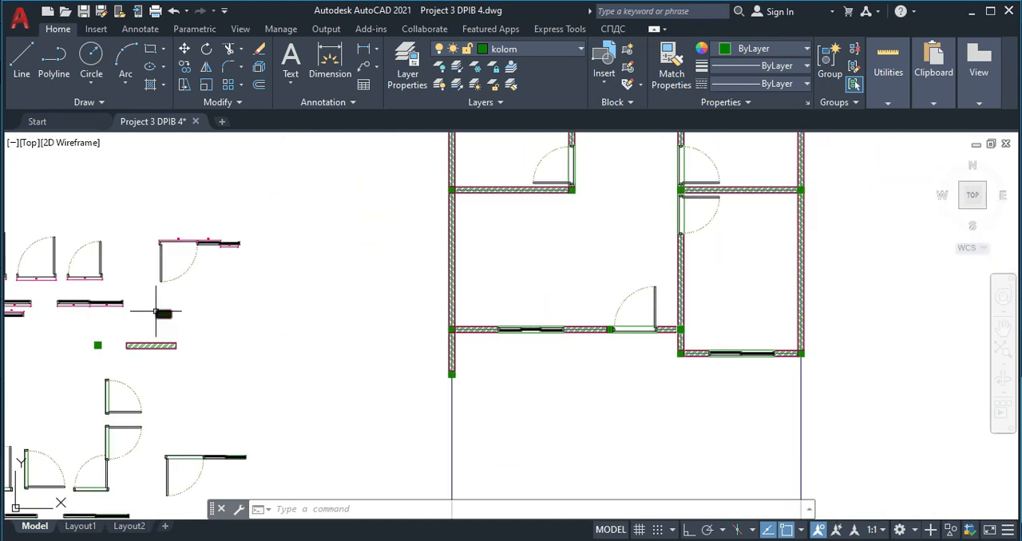
left_click(84, 253)
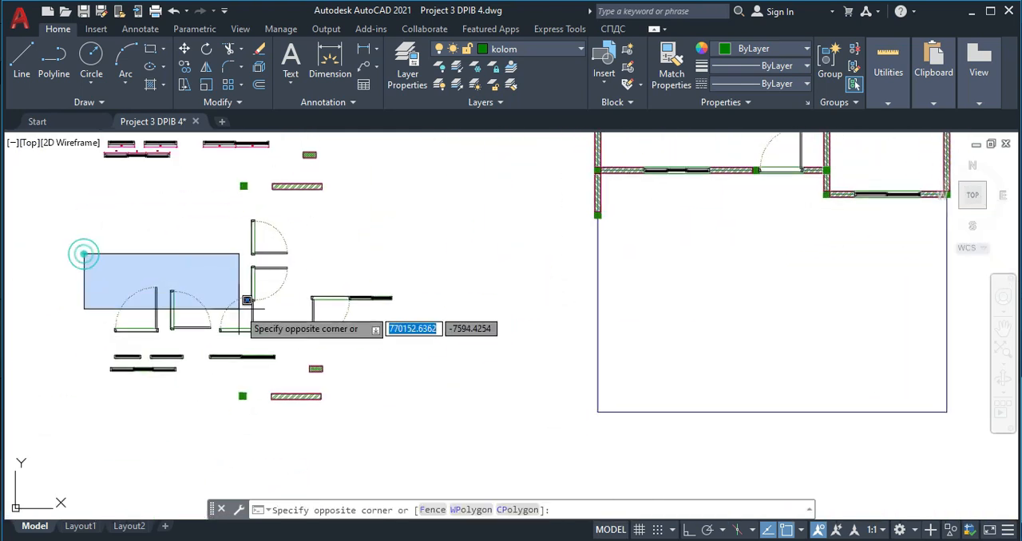
left_click(151, 230)
left_click(95, 207)
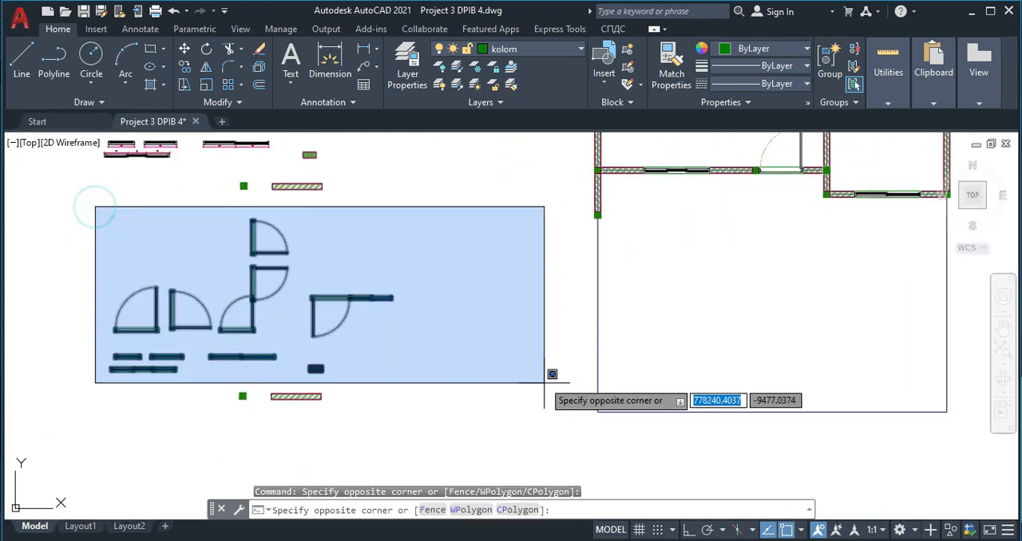
left_click(491, 381)
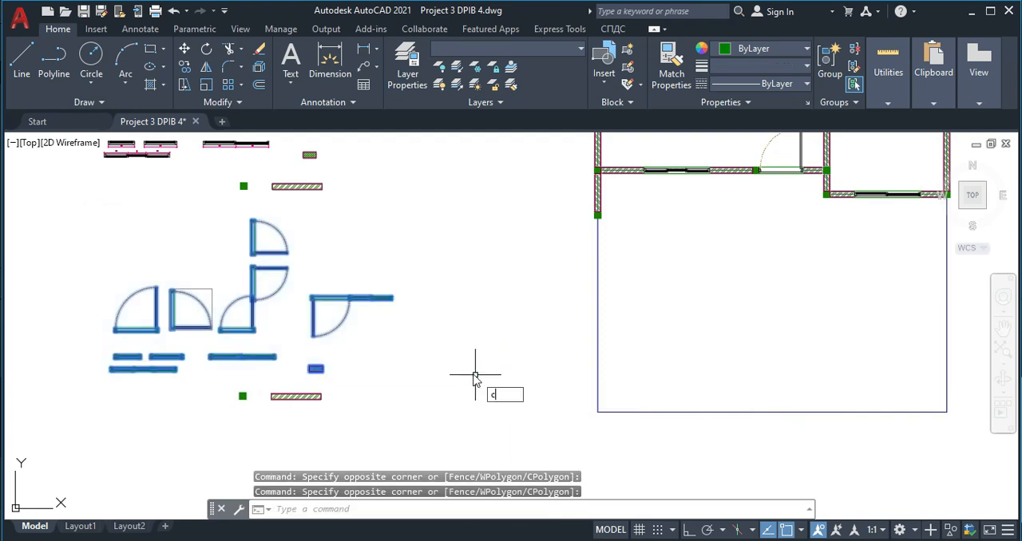
key("Return")
left_click(197, 304)
scroll(320, 317, "down", 5)
middle_click_drag(494, 320, 202, 304)
scroll(199, 303, "down", 5)
middle_click_drag(693, 288, 520, 283)
scroll(522, 302, "up", 8)
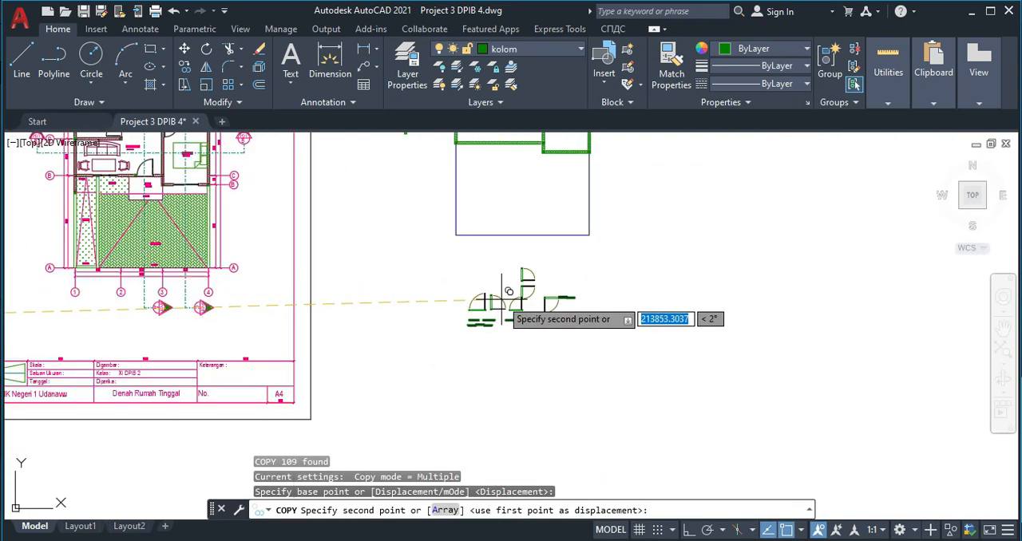
left_click(501, 299)
key("Escape")
- Delete the green line across the frame of the leftmost copied door symbol
scroll(479, 300, "up", 8)
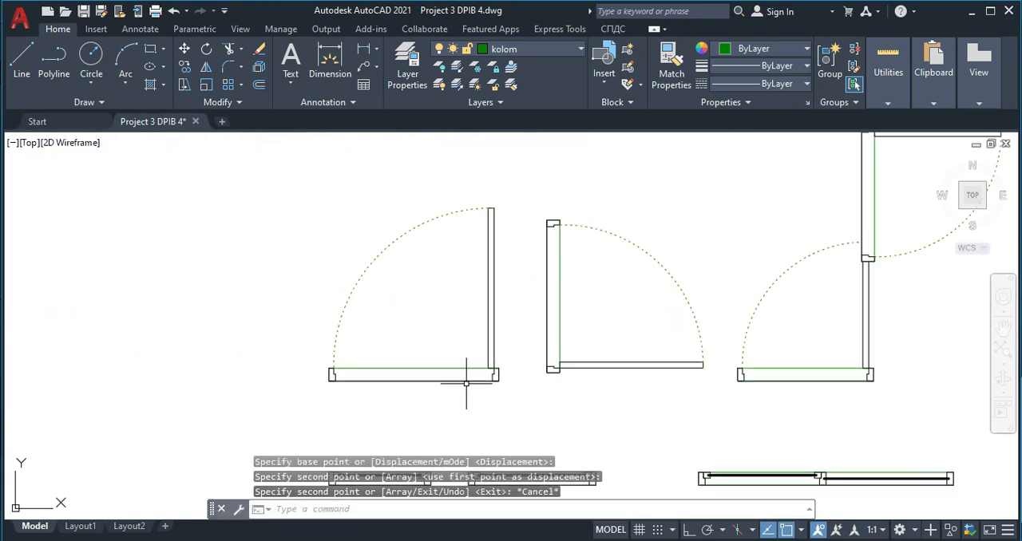
left_click(445, 368)
key("Delete")
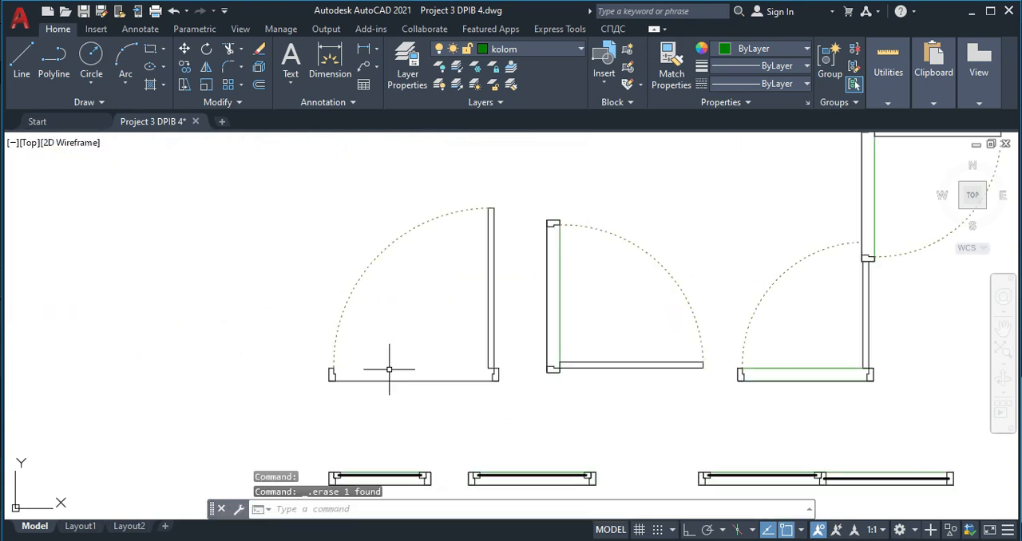
left_click(491, 334)
left_click(482, 318)
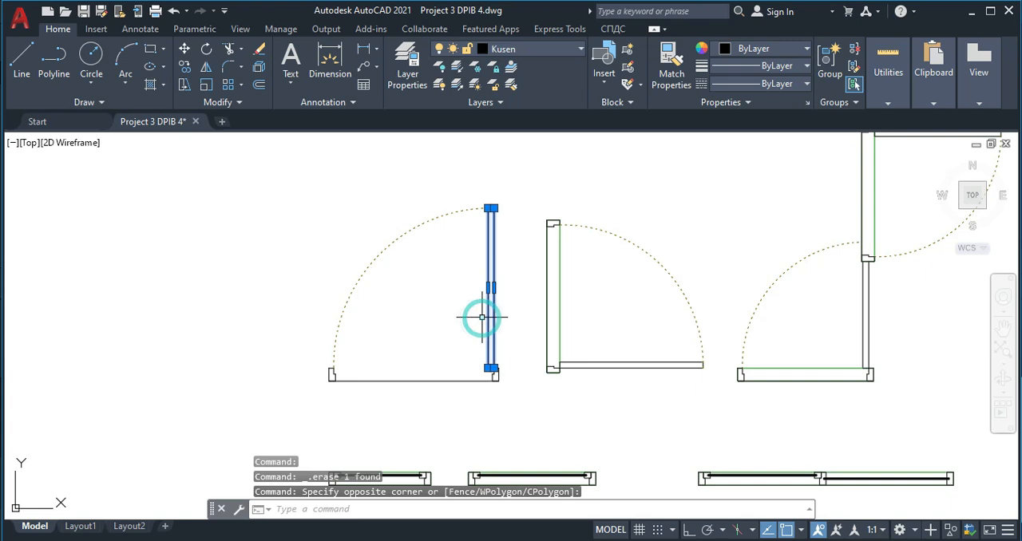
key("Escape")
- Group all parts of the leftmost door symbol, including its frame, leaf and swing arc
left_click(290, 178)
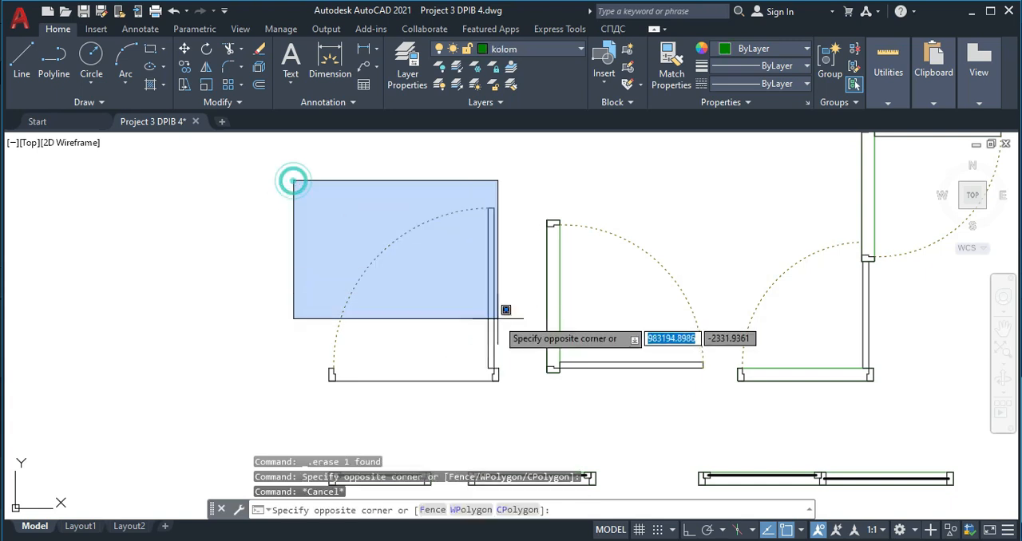
left_click(509, 405)
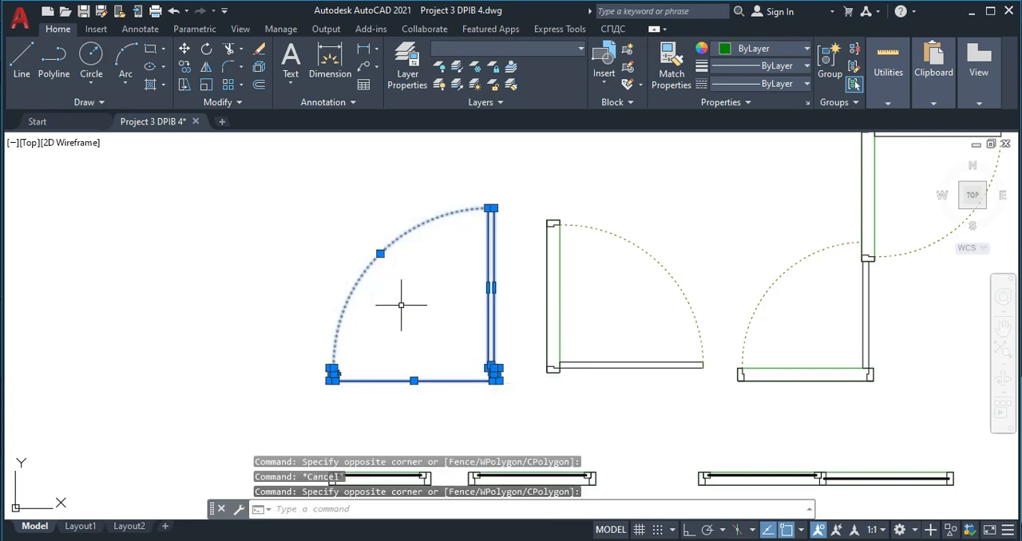
type("G")
key("Return")
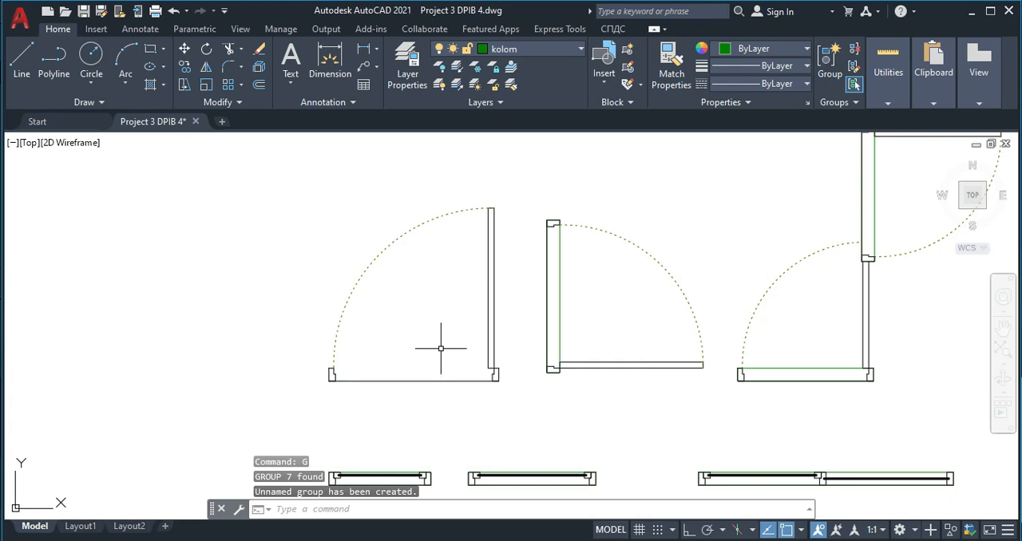
left_click(489, 307)
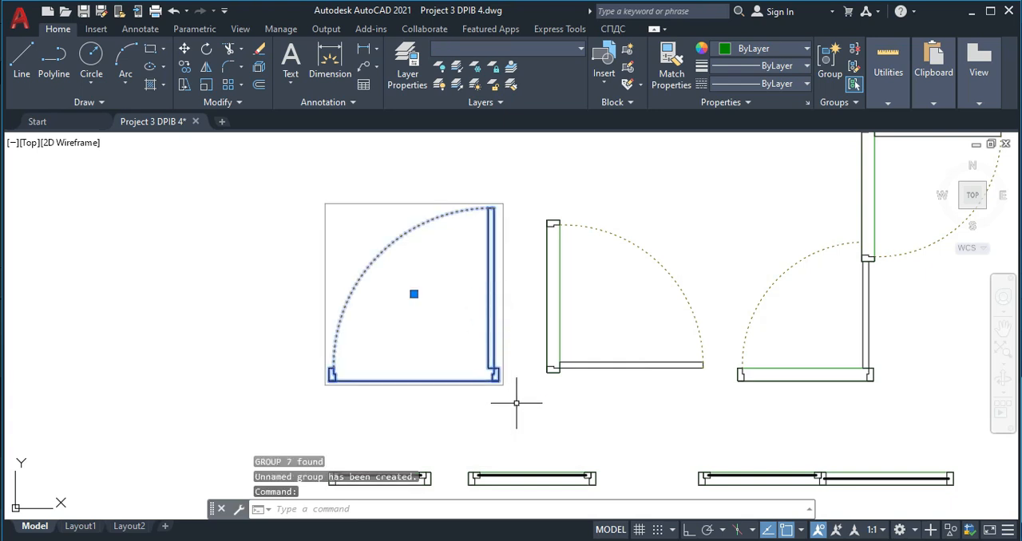
- Copy the grouped door from its right frame edge onto the lower-left room's bottom wall, just left of the right-hand column
left_click(512, 403)
left_click(284, 192)
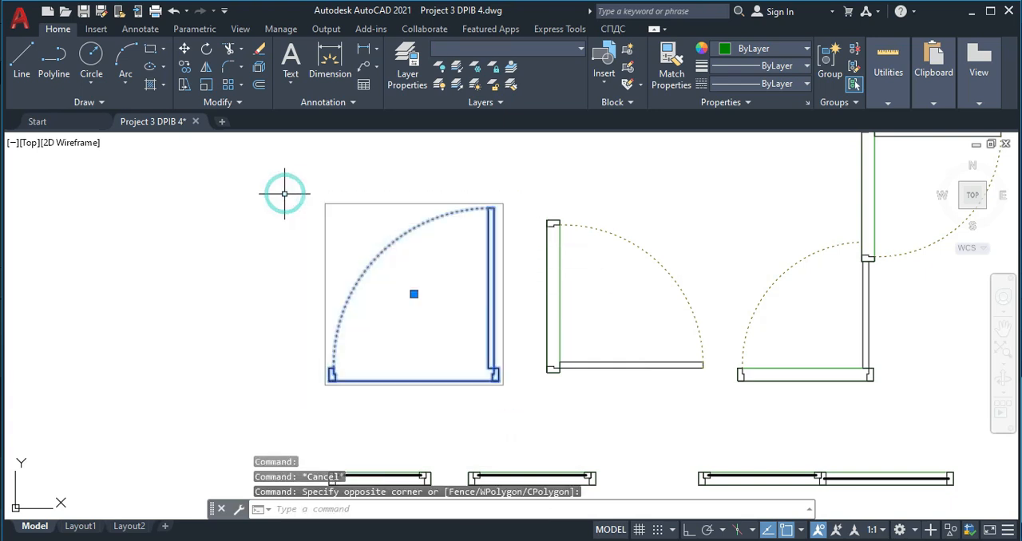
type("co")
key("Return")
scroll(489, 375, "up", 6)
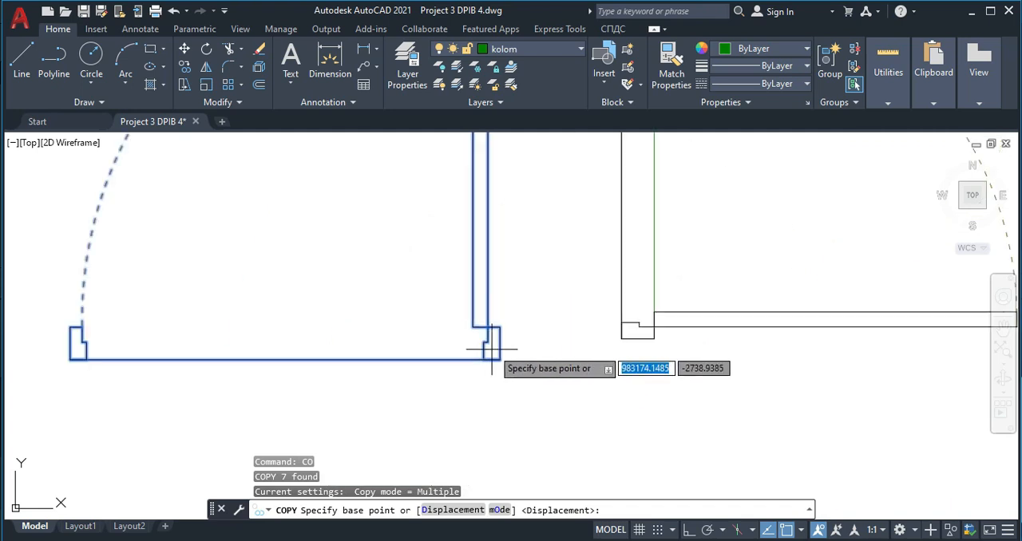
left_click(502, 342)
scroll(479, 416, "down", 8)
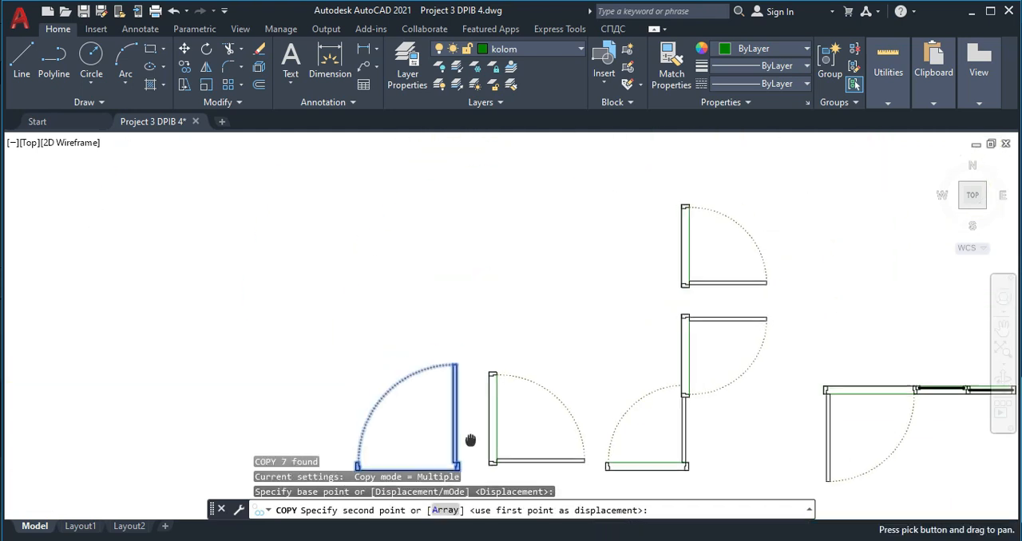
scroll(503, 313, "up", 5)
scroll(503, 313, "up", 8)
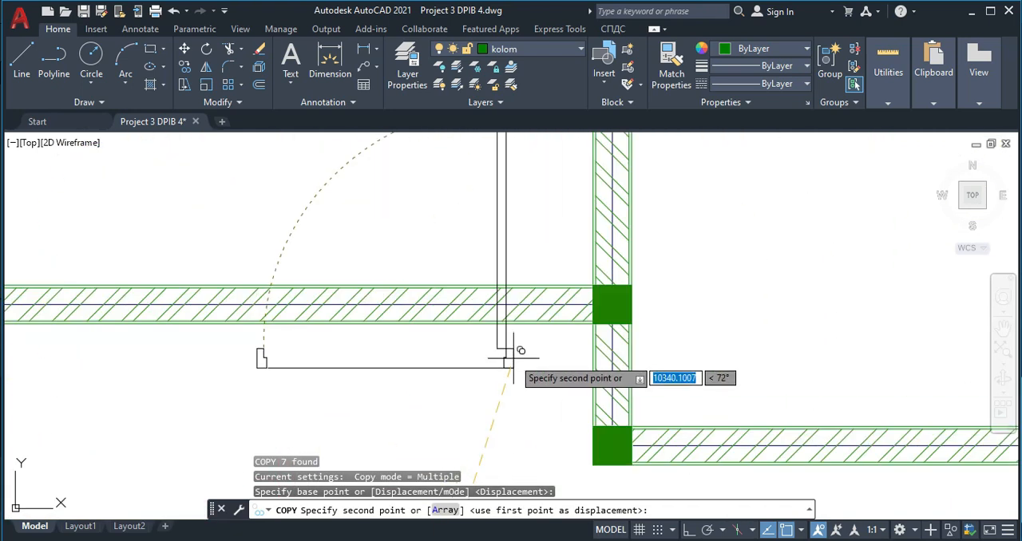
left_click(563, 302)
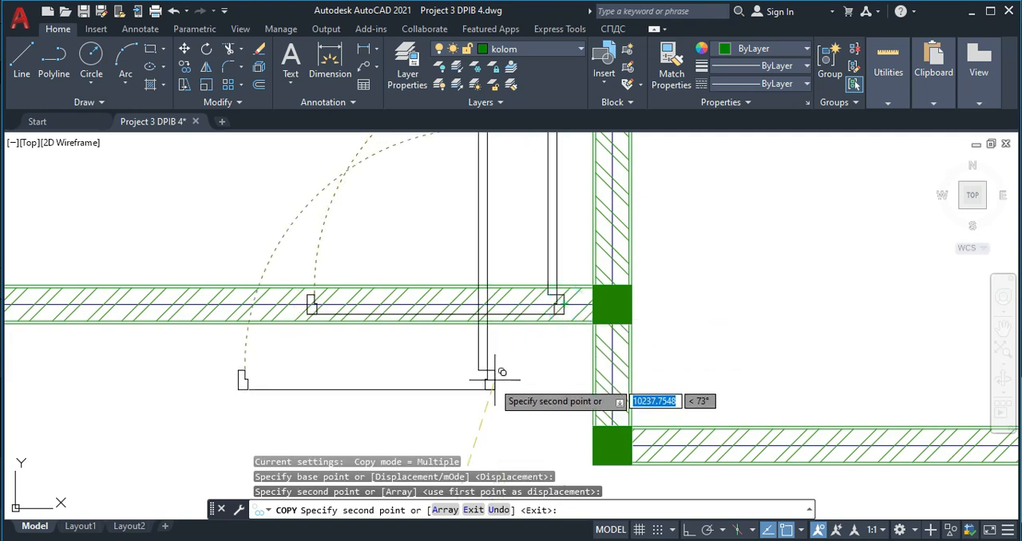
key("Escape")
- Shorten the diagonally hatched bottom wall of the lower-left room so that it ends at the door's left frame edge
left_click(438, 281)
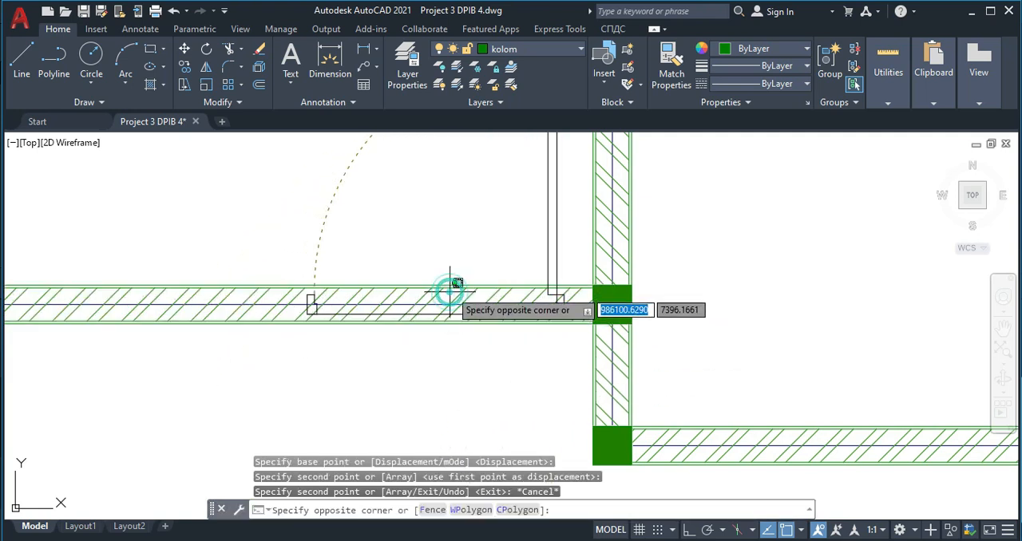
left_click(608, 300)
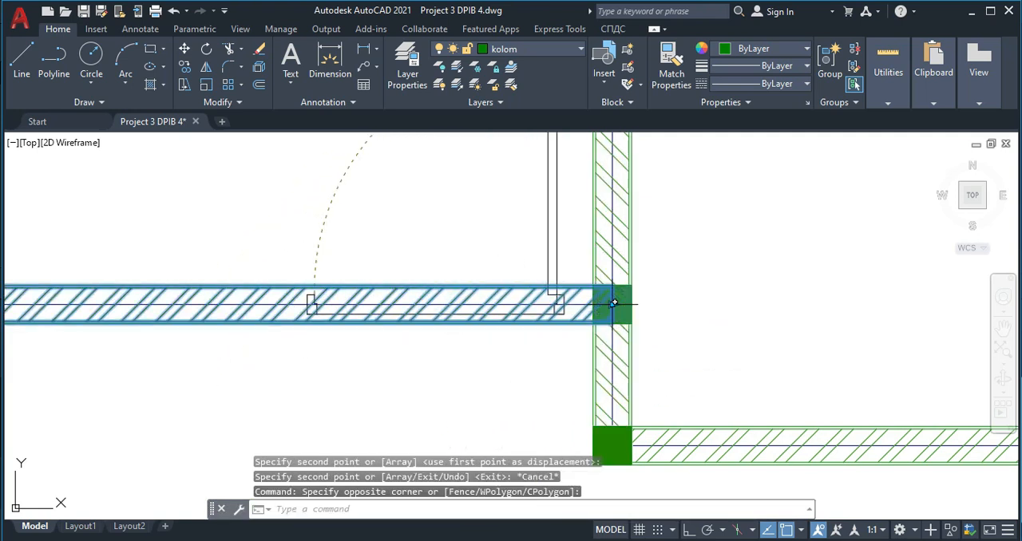
left_click(611, 305)
left_click(308, 302)
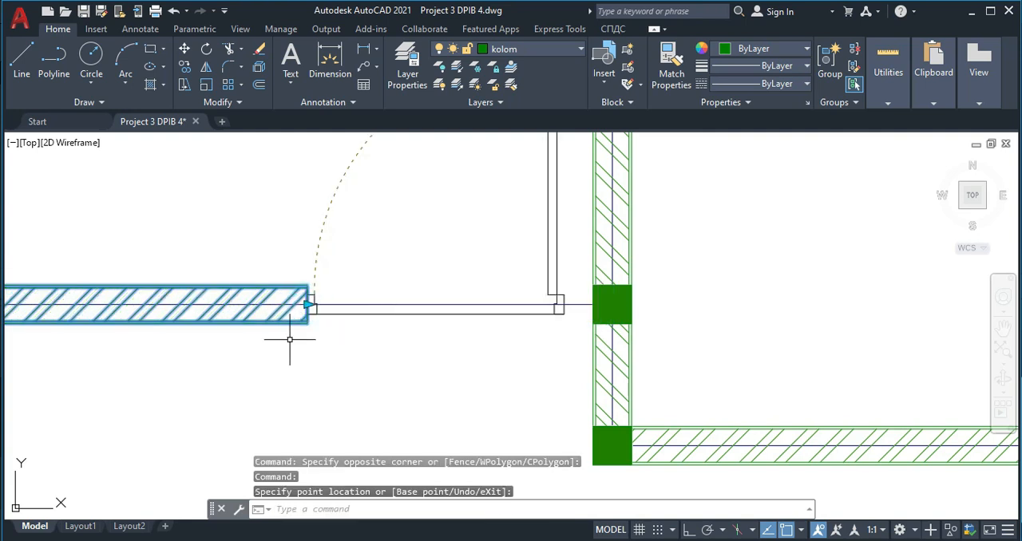
key("Escape")
scroll(279, 318, "up", 4)
left_click(362, 371)
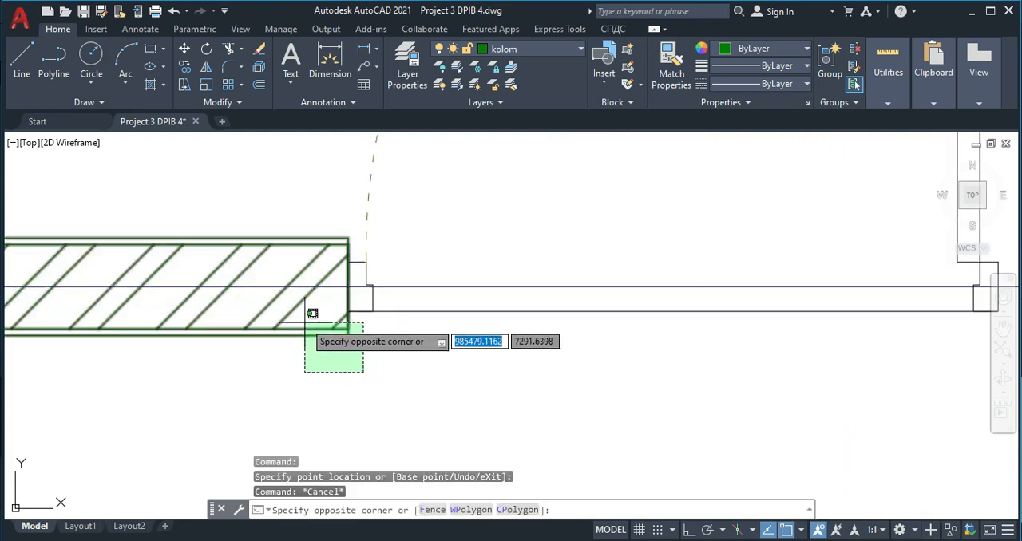
scroll(312, 313, "down", 5)
left_click(360, 338)
- Copy the first diagonally hatched horizontal block from the spare wall blocks to the free space below the door
scroll(464, 338, "down", 3)
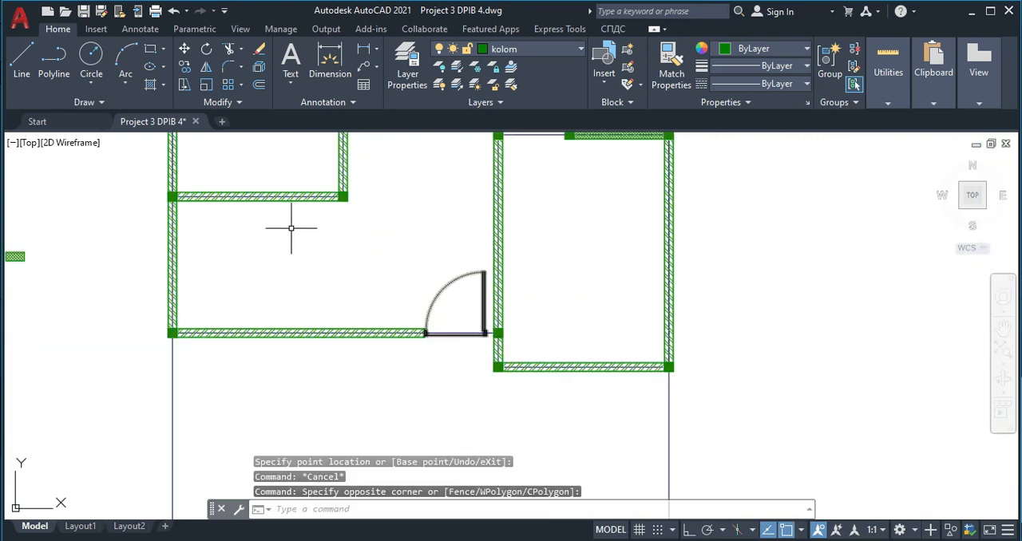
scroll(459, 348, "up", 4)
scroll(354, 335, "down", 6)
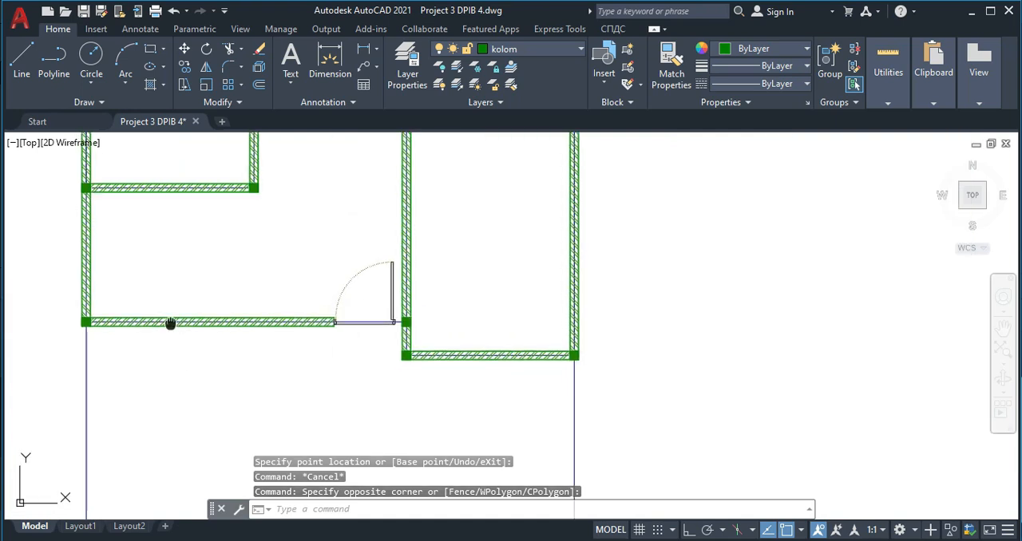
scroll(310, 245, "up", 6)
middle_click_drag(292, 175, 263, 255)
scroll(239, 221, "up", 2)
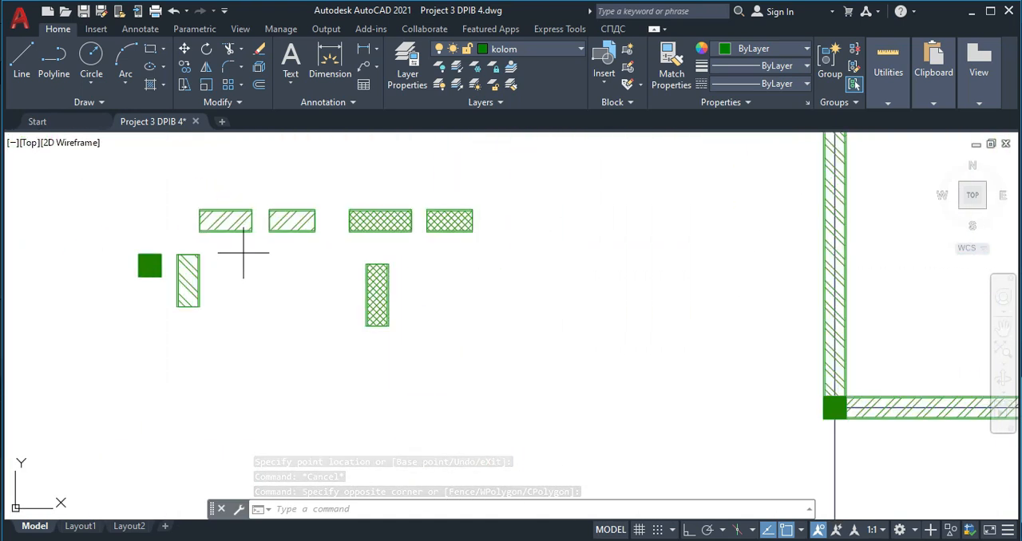
left_click(245, 252)
left_click(237, 220)
key("Return")
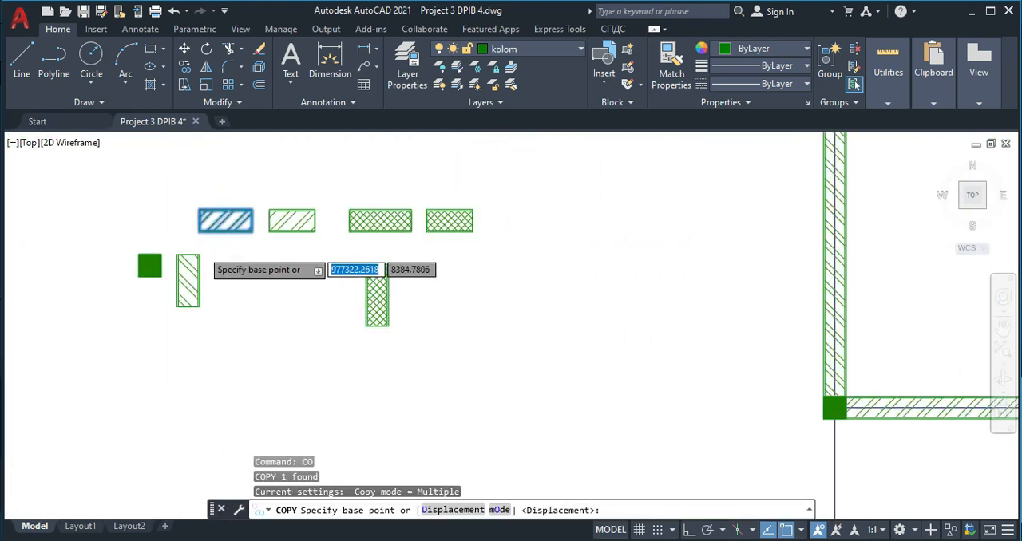
scroll(209, 206, "up", 4)
left_click(193, 204)
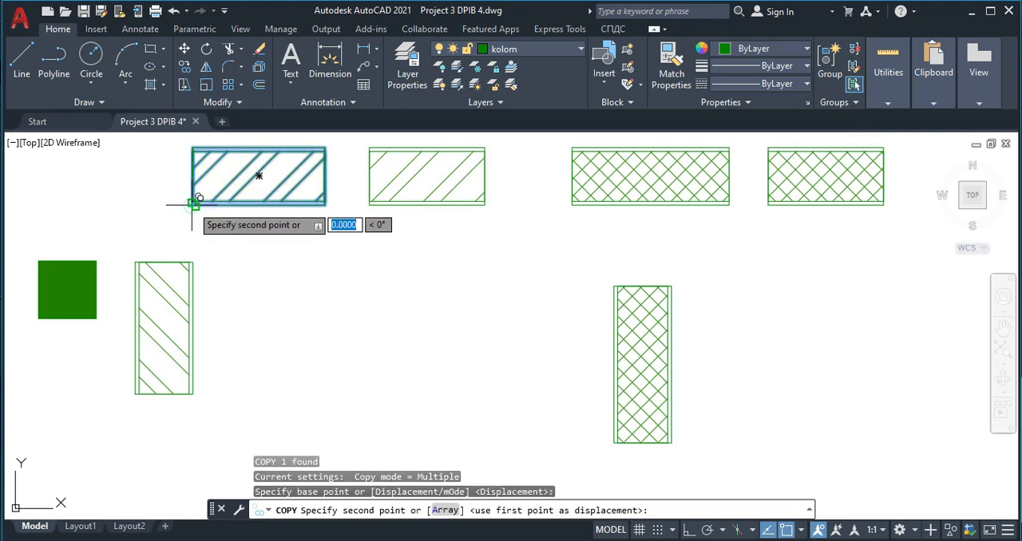
scroll(479, 264, "down", 5)
scroll(551, 268, "up", 6)
scroll(627, 254, "up", 4)
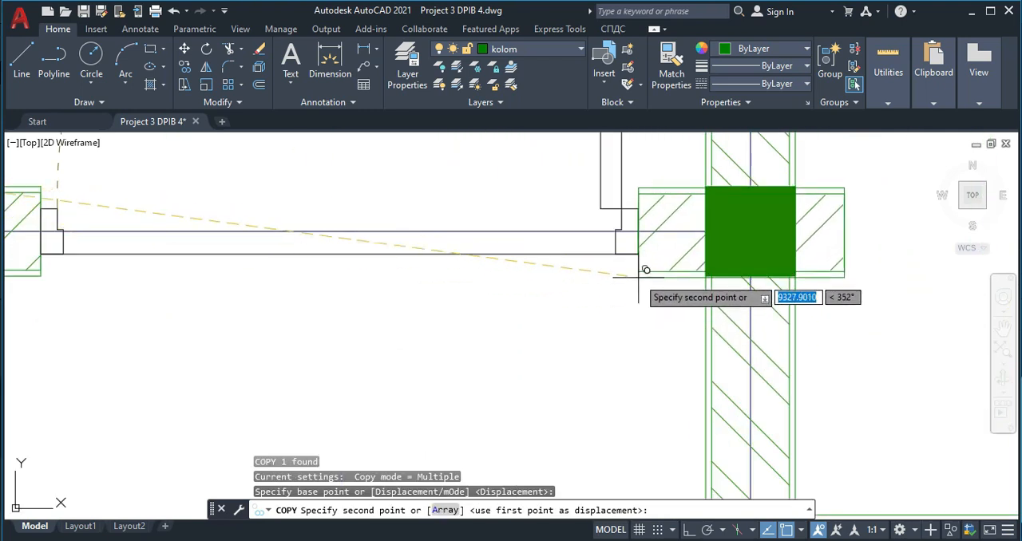
left_click(468, 441)
key("Escape")
- Copy the loose hatched block from its left edge midpoint to the middle of the door's right frame edge on the bottom wall
left_click(619, 451)
left_click(481, 384)
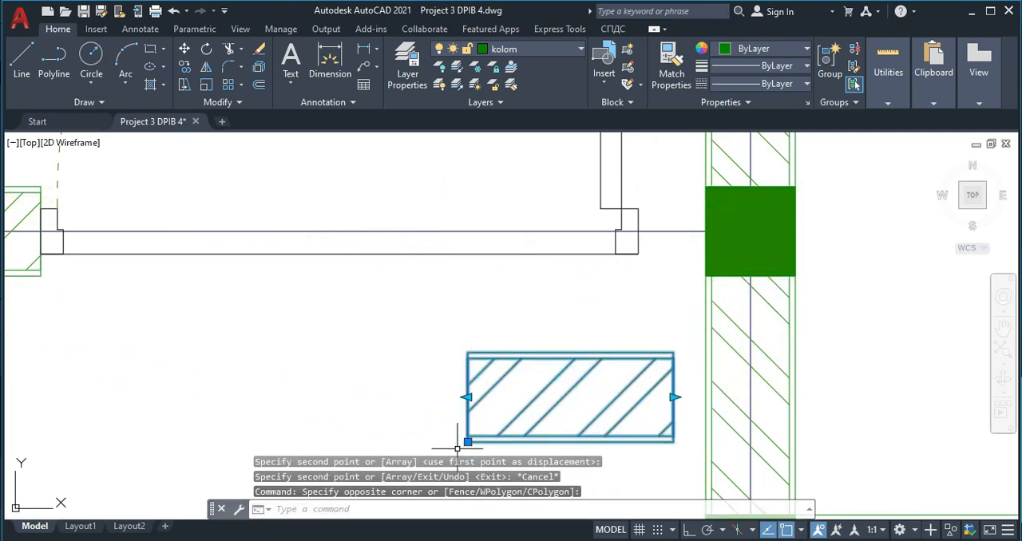
type("co")
key("Return")
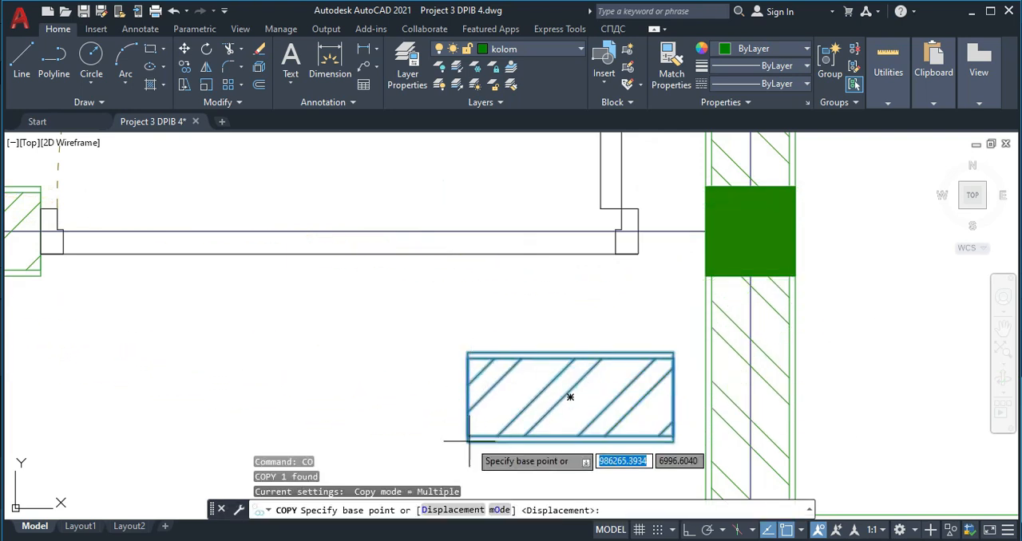
left_click(468, 397)
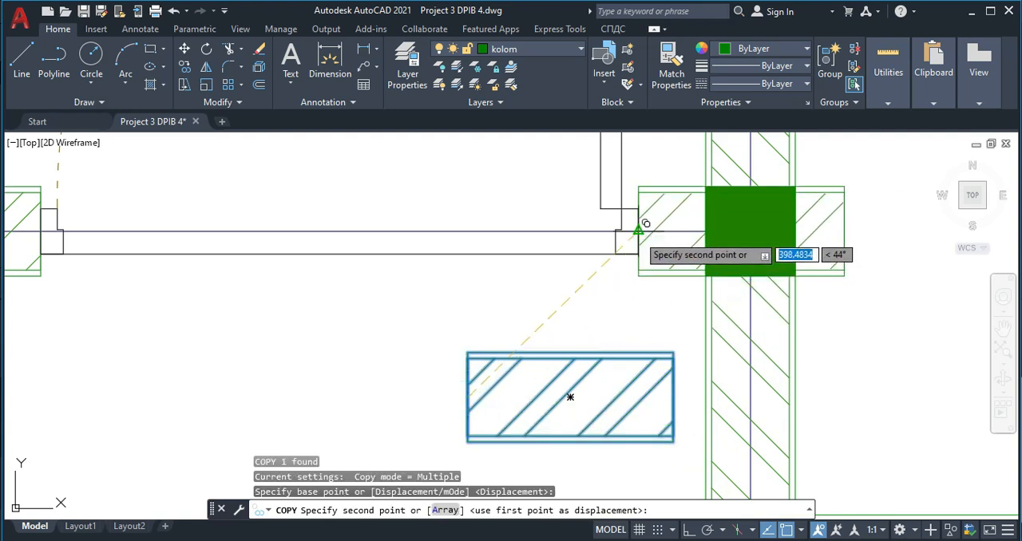
key("Escape")
- Shorten the copied block between the door and the right-hand column so that it ends at the column's left face
left_click(873, 237)
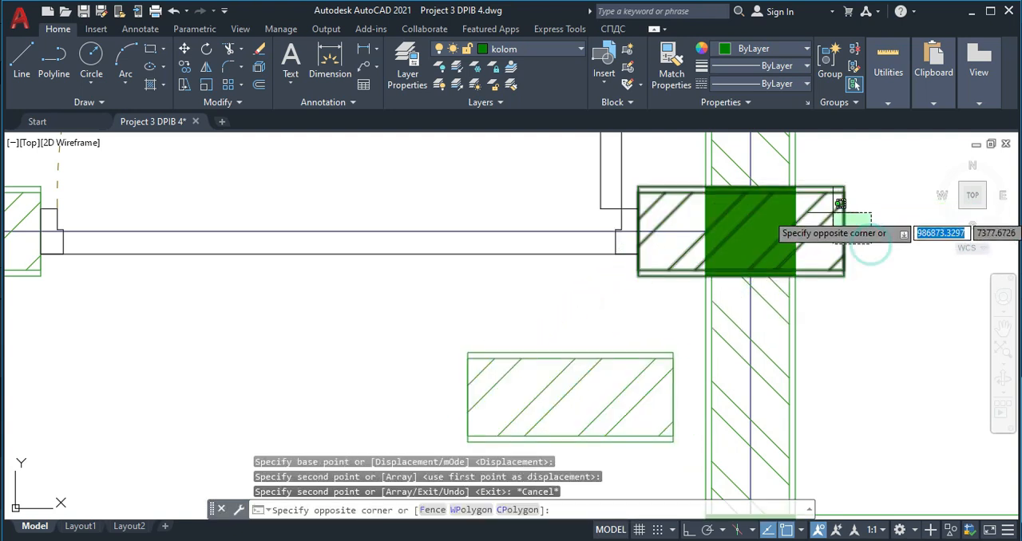
left_click(840, 196)
left_click(844, 232)
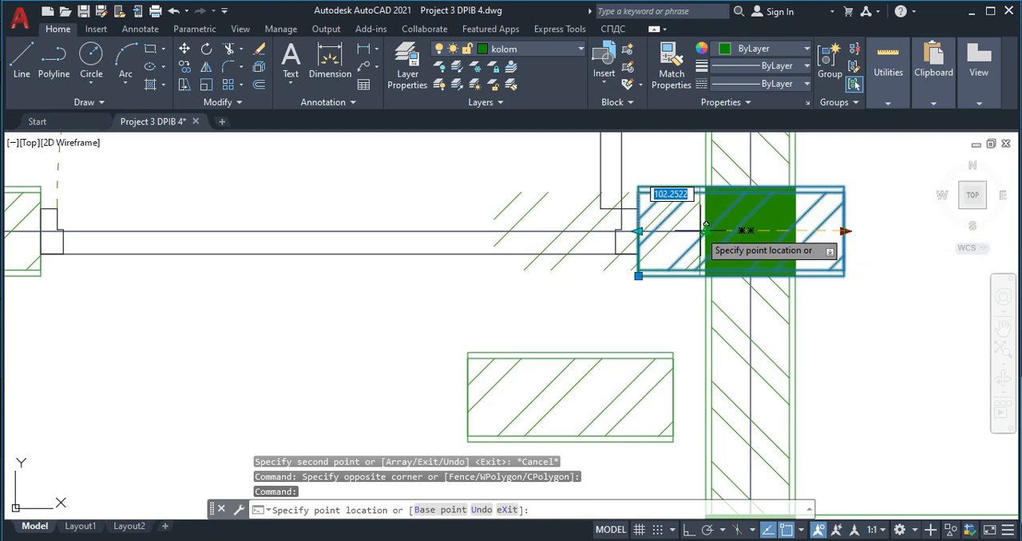
left_click(707, 231)
key("Escape")
- Delete the loose hatched block left in the free space below the door
scroll(614, 250, "down", 6)
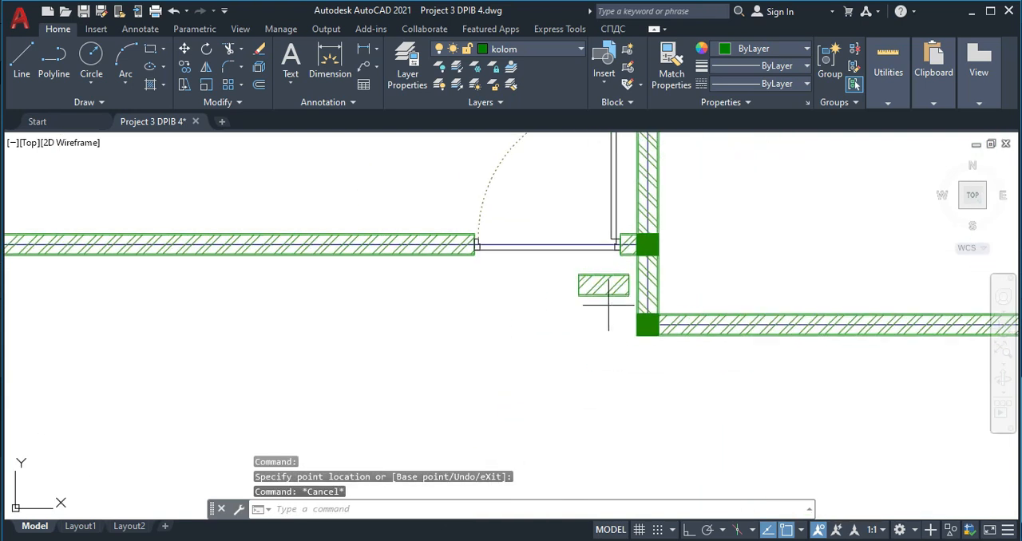
left_click(609, 304)
left_click(579, 278)
key("Delete")
- Copy the lower-left room's corner column by its centre onto the bottom wall, just left of the door
scroll(568, 284, "down", 4)
mouse_move(568, 283)
middle_mouse_down()
mouse_move(681, 291)
mouse_move(644, 252)
middle_mouse_up()
middle_click_drag(486, 285, 472, 394)
middle_click_drag(528, 335, 519, 253)
scroll(527, 256, "up", 2)
scroll(510, 304, "down", 10)
scroll(297, 314, "up", 4)
scroll(324, 313, "up", 4)
scroll(448, 346, "down", 2)
middle_click_drag(816, 334, 591, 312)
scroll(591, 312, "down", 2)
scroll(763, 275, "up", 3)
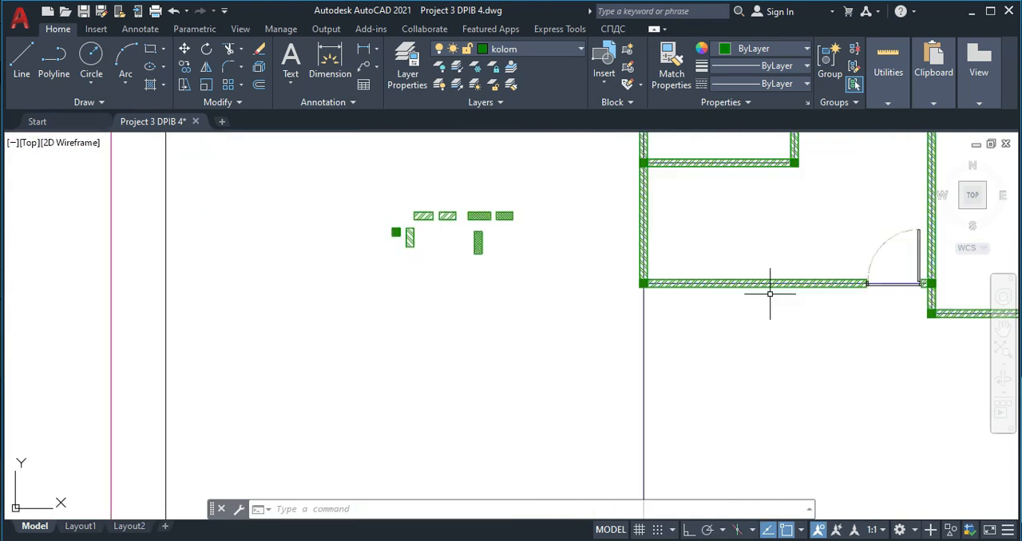
scroll(546, 259, "up", 2)
left_click(539, 269)
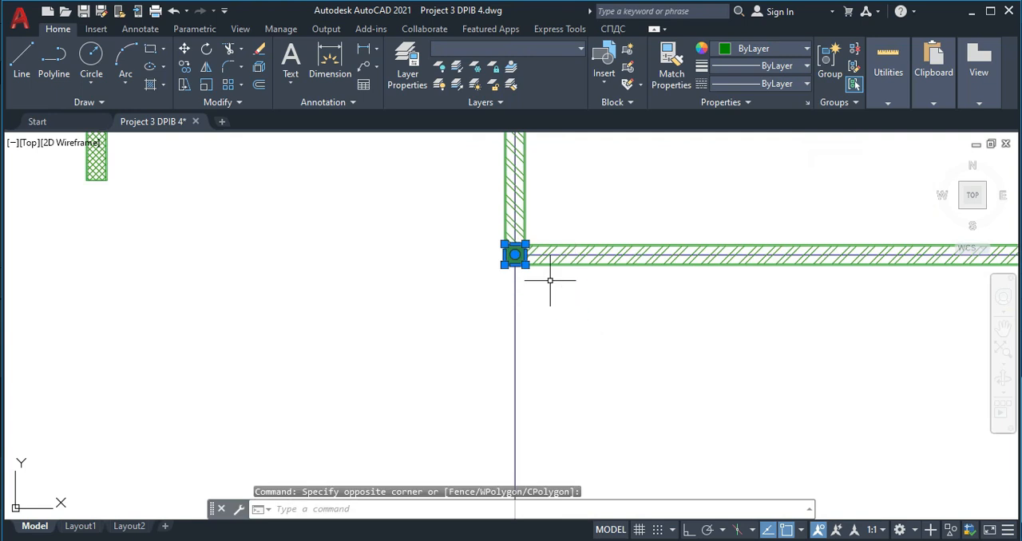
type("co")
key("Return")
scroll(541, 269, "up", 3)
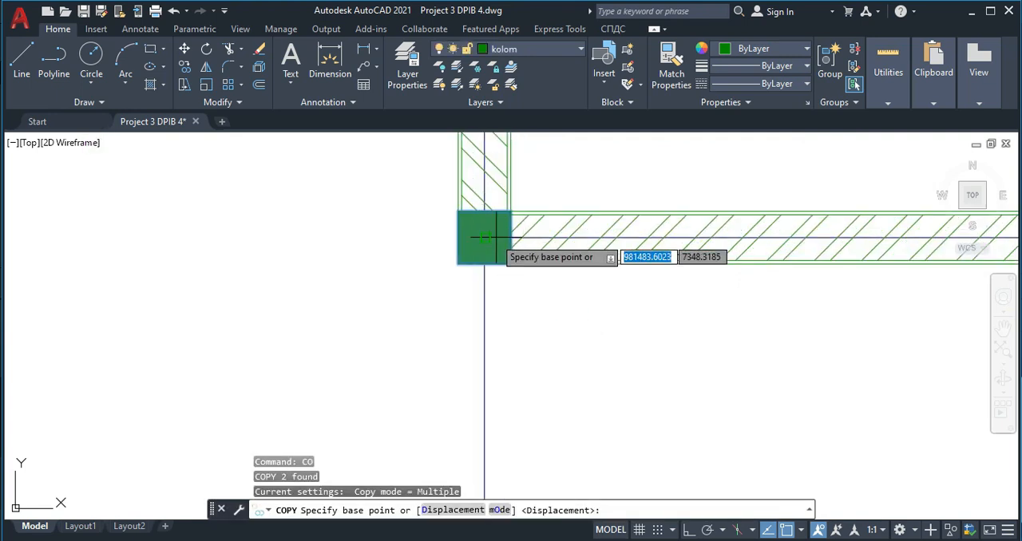
left_click(485, 238)
scroll(753, 244, "down", 3)
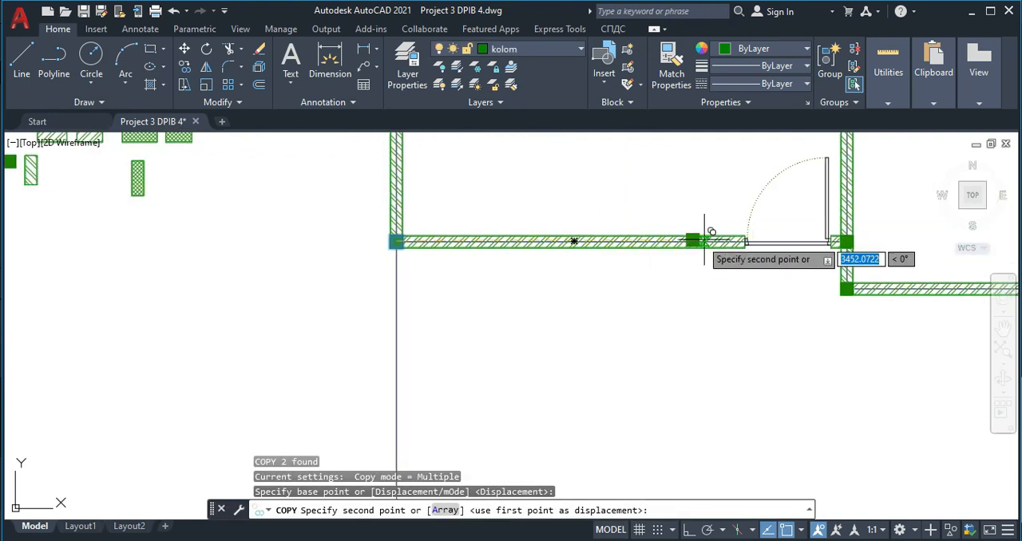
scroll(703, 238, "up", 4)
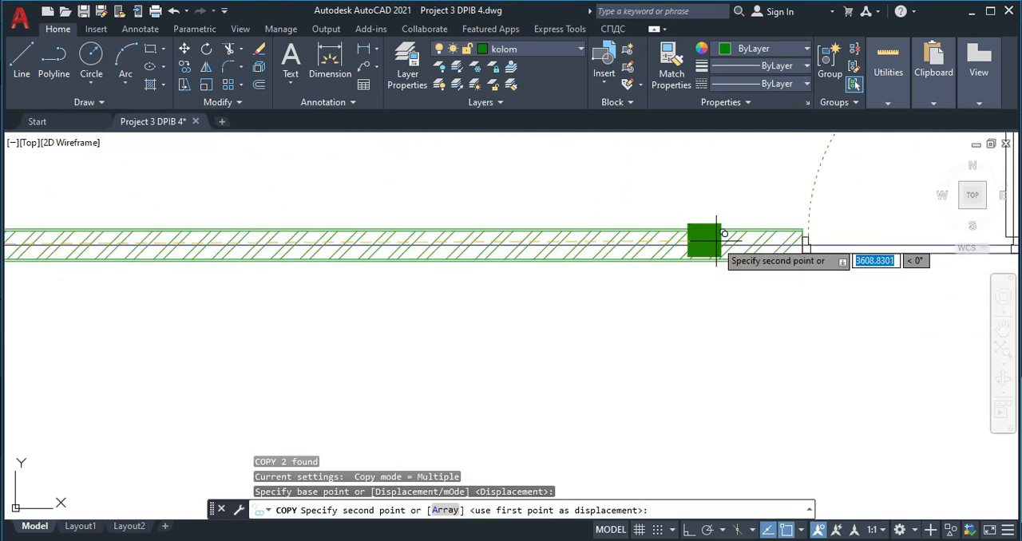
left_click(790, 240)
key("Escape")
- Move the new column by its right edge midpoint so that it meets the door's left frame edge exactly
scroll(755, 238, "up", 3)
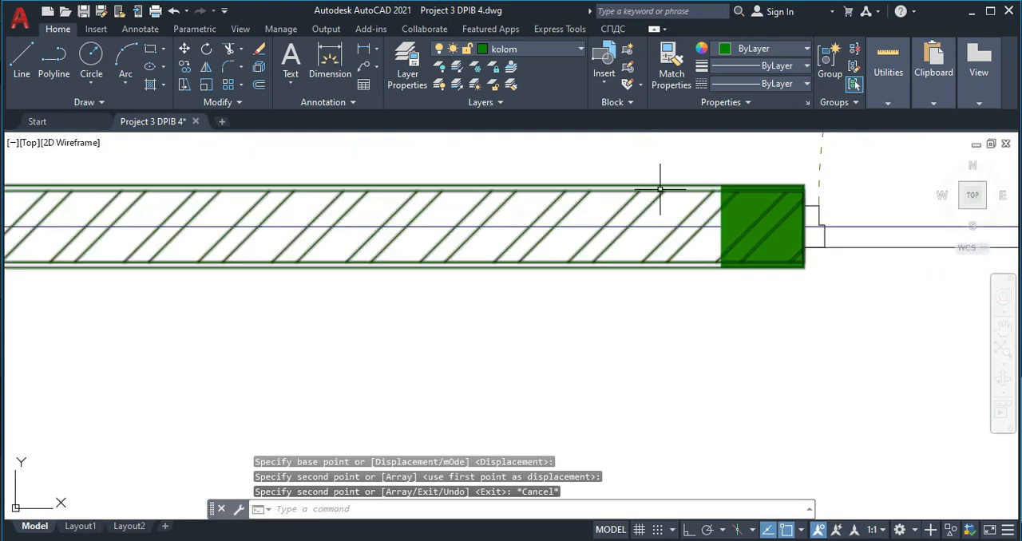
middle_click_drag(696, 188, 609, 168)
left_click(597, 141)
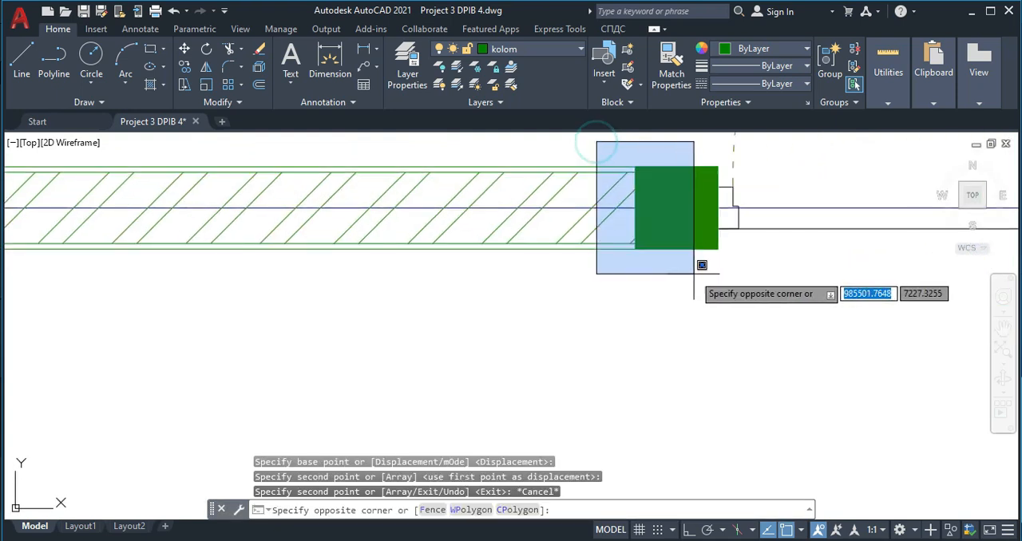
left_click(732, 285)
type("m")
key("Return")
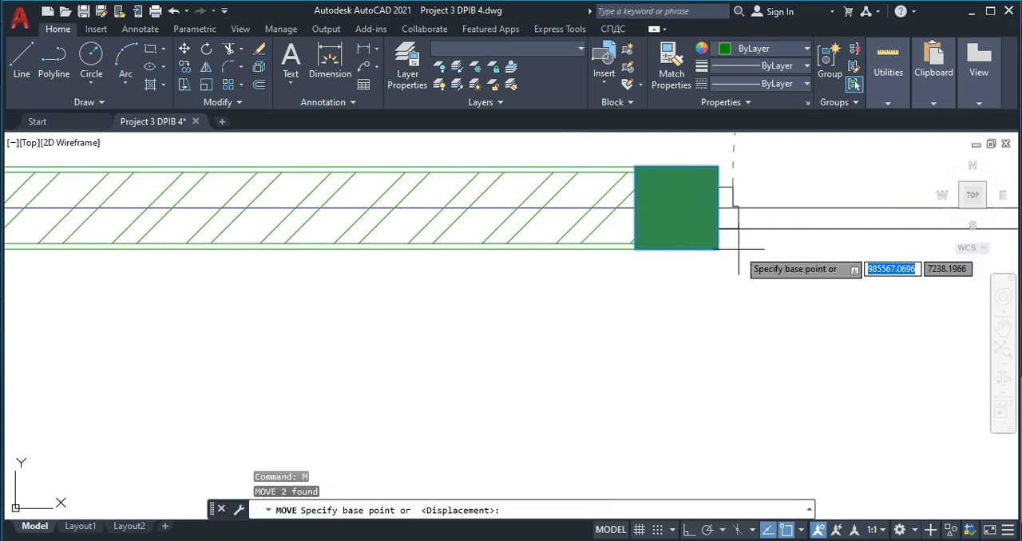
scroll(732, 215, "up", 2)
left_click(709, 199)
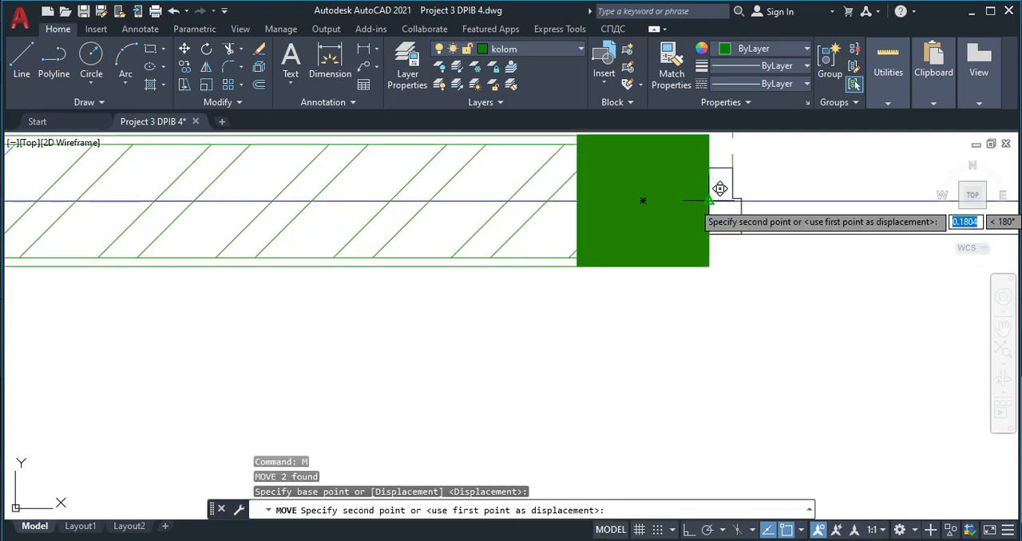
scroll(614, 245, "down", 5)
key("Escape")
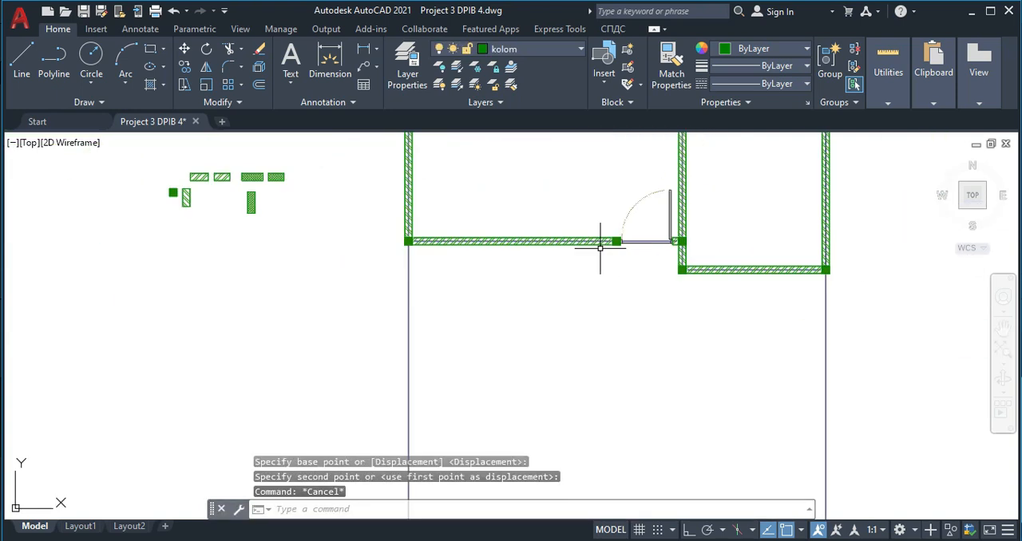
- Move the door and its adjoining column together about 395 units to the left along the bottom wall
middle_click_drag(593, 256, 540, 309)
scroll(588, 291, "up", 2)
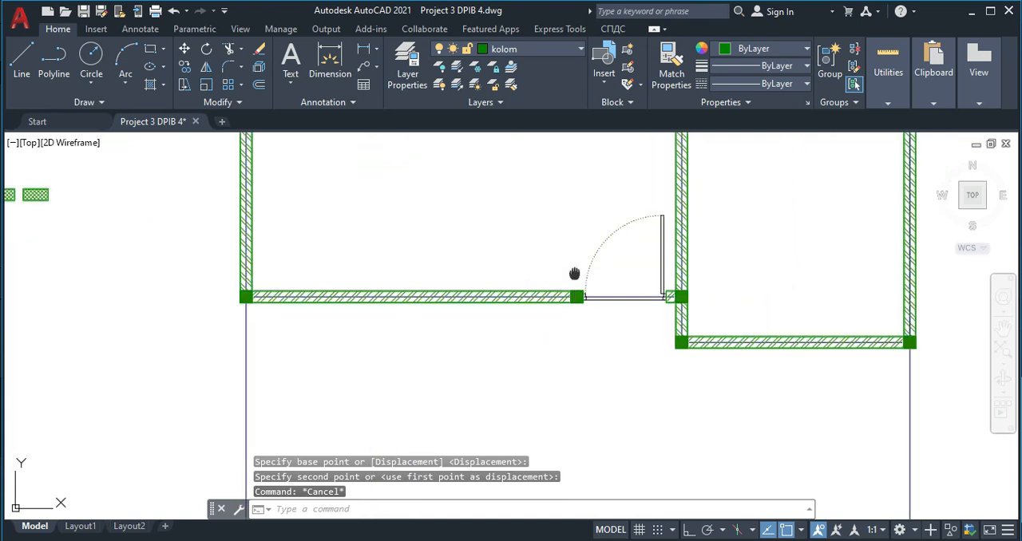
middle_click_drag(577, 271, 551, 249)
middle_click_drag(526, 178, 522, 203)
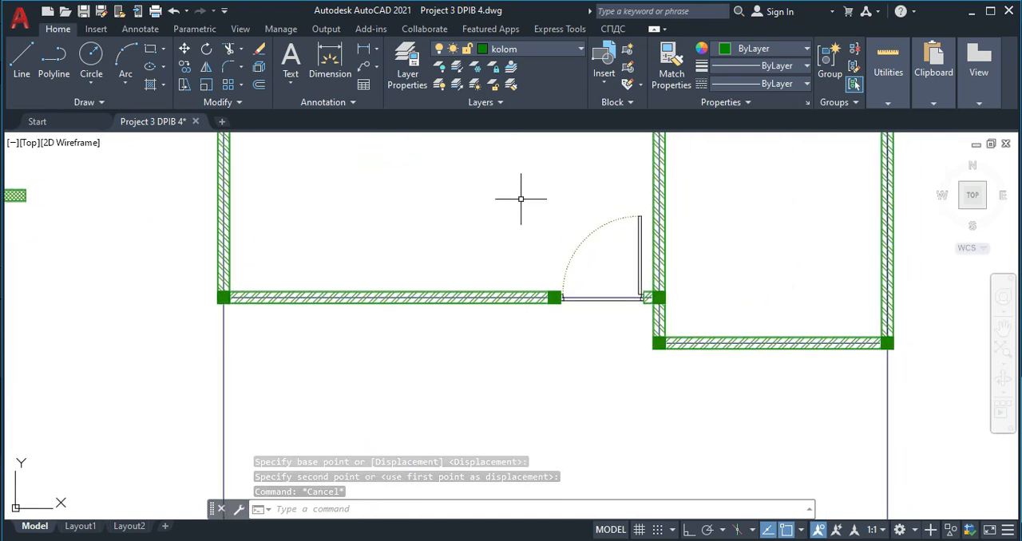
left_click(515, 174)
left_click(646, 345)
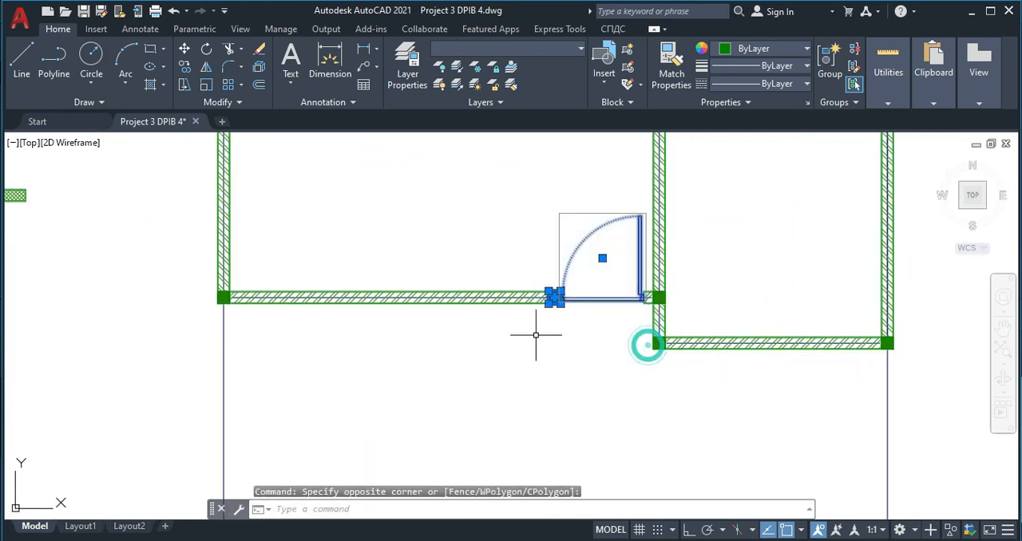
type("M")
scroll(514, 299, "up", 2)
key("Return")
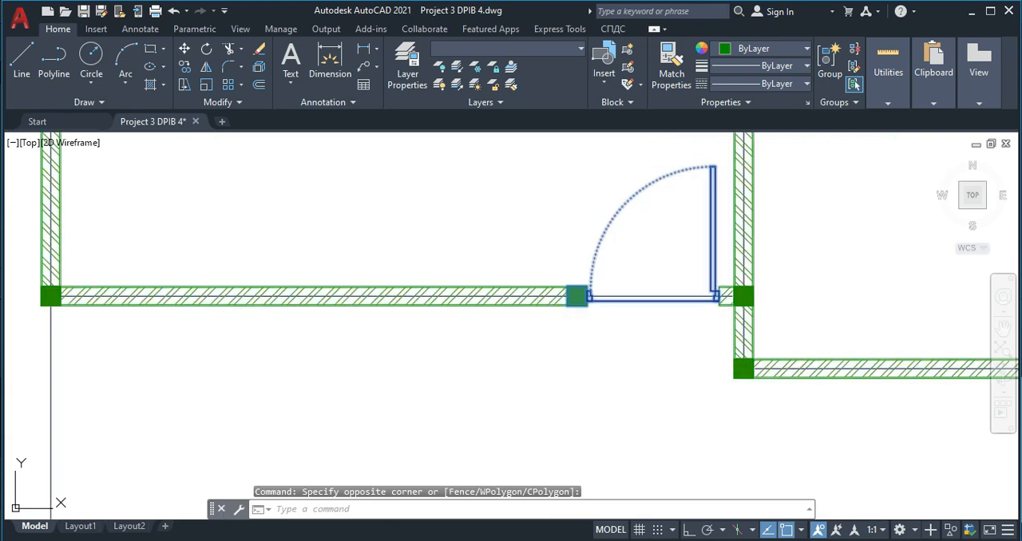
scroll(573, 302, "up", 4)
left_click(560, 290)
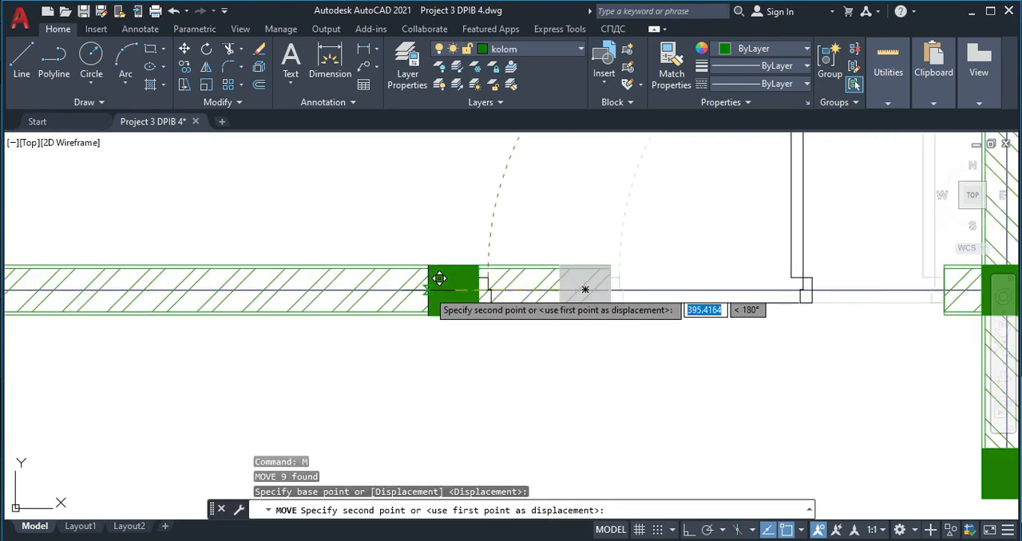
left_click(427, 289)
- Shorten the long diagonally hatched bottom wall so that it ends at the left face of the moved column
left_click(352, 301)
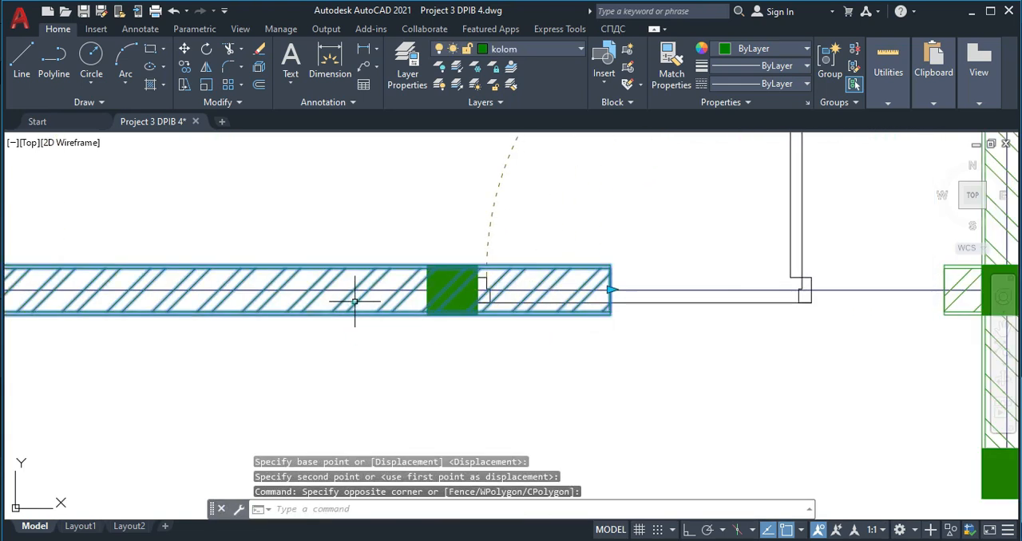
left_click(611, 290)
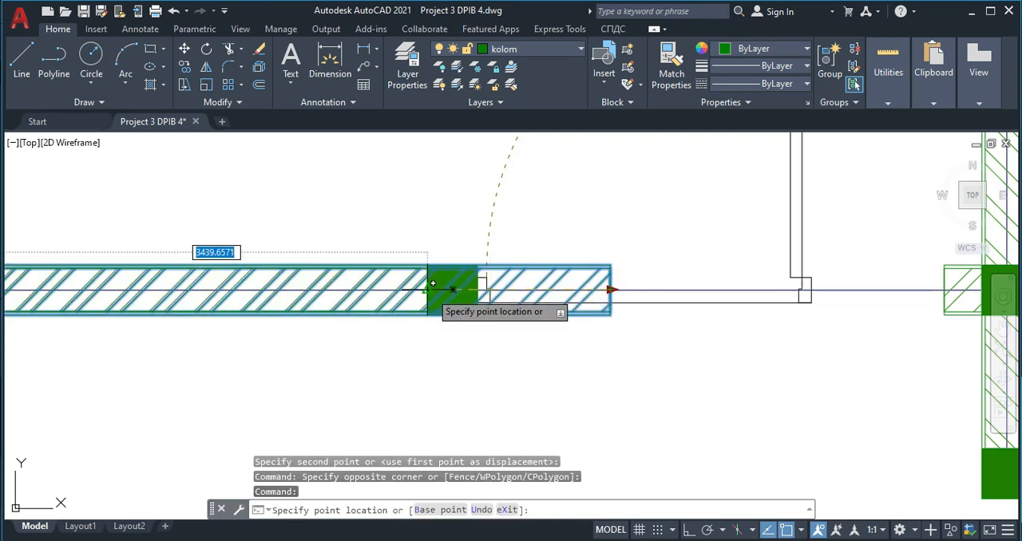
key("Escape")
- Extend the short hatched wall block beside the right-hand column to the door's right frame edge
scroll(480, 295, "down", 4)
scroll(563, 301, "up", 4)
left_click(486, 270)
left_click(489, 250)
key("Escape")
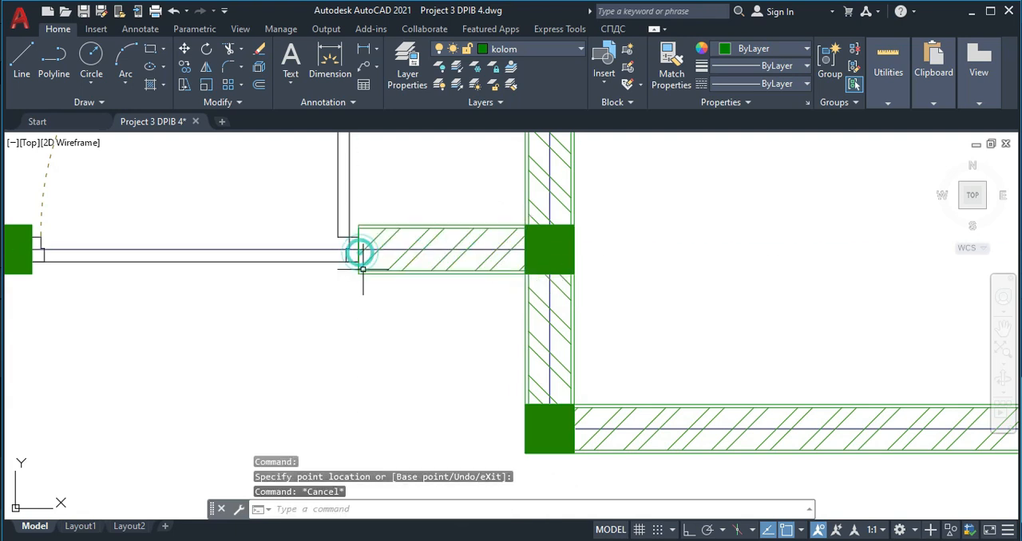
- Examine the front wall, with its door and window, in the furnished reference floor plan
scroll(375, 313, "down", 8)
scroll(315, 304, "down", 4)
middle_click_drag(222, 275, 312, 270)
scroll(313, 270, "up", 4)
scroll(432, 311, "down", 2)
mouse_move(432, 311)
middle_mouse_down()
mouse_move(428, 321)
mouse_move(556, 297)
middle_mouse_up()
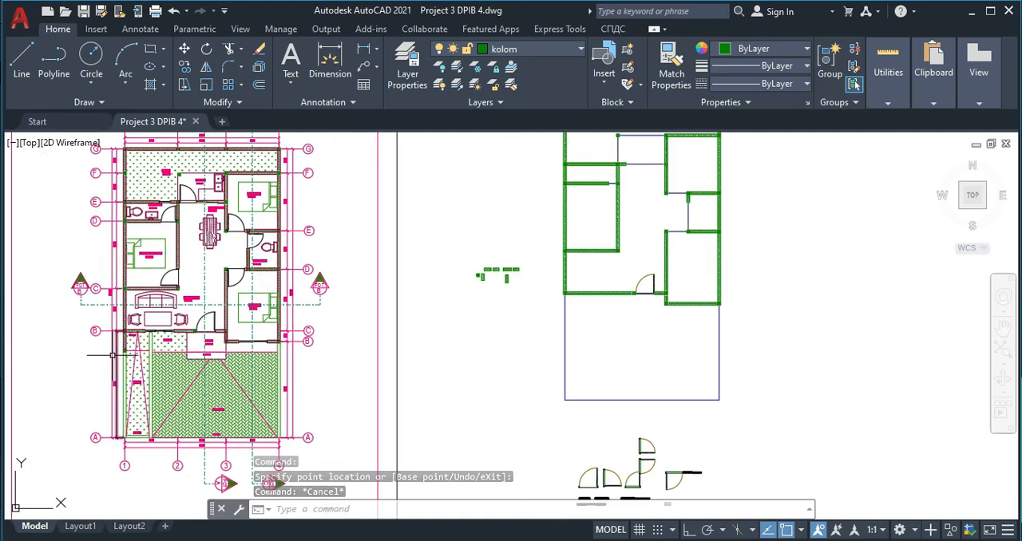
scroll(144, 341, "up", 6)
scroll(160, 327, "down", 4)
- Group all parts of the three-panel window symbol below the other window symbols
mouse_move(539, 383)
middle_mouse_down()
mouse_move(412, 354)
mouse_move(352, 358)
middle_mouse_up()
scroll(585, 332, "down", 2)
middle_click_drag(631, 372, 626, 321)
scroll(646, 241, "up", 2)
middle_click_drag(670, 358, 647, 191)
scroll(594, 384, "up", 5)
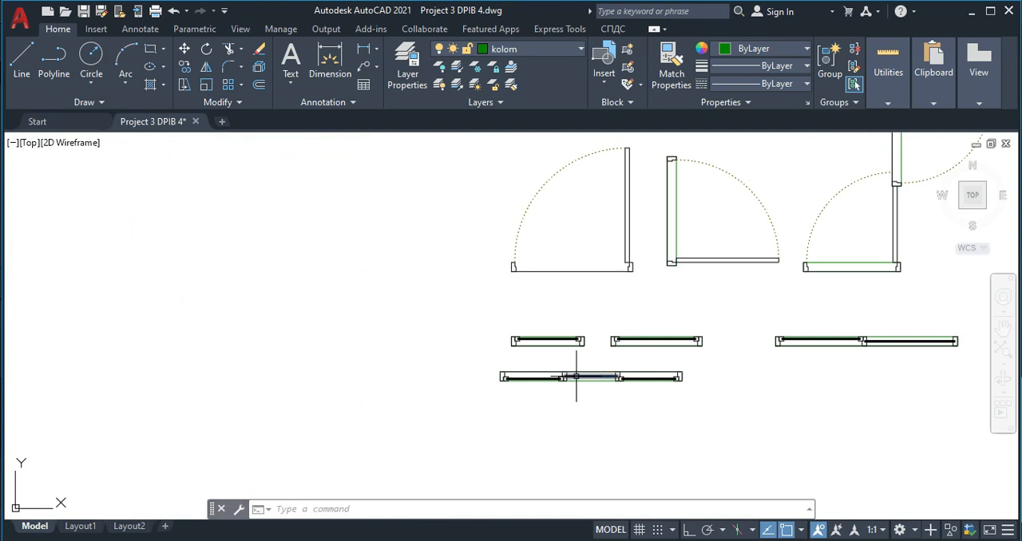
scroll(548, 386, "up", 2)
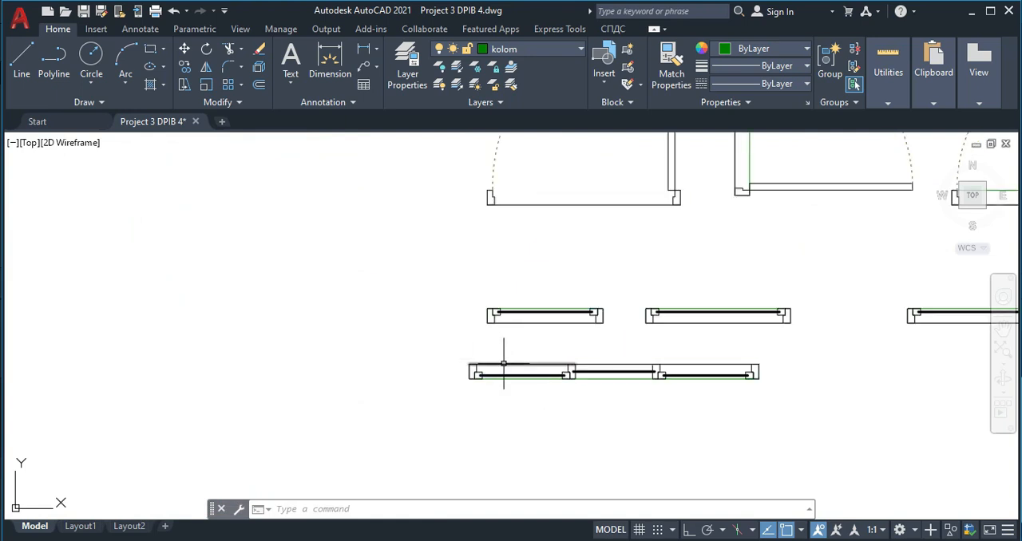
left_click(440, 347)
left_click(789, 415)
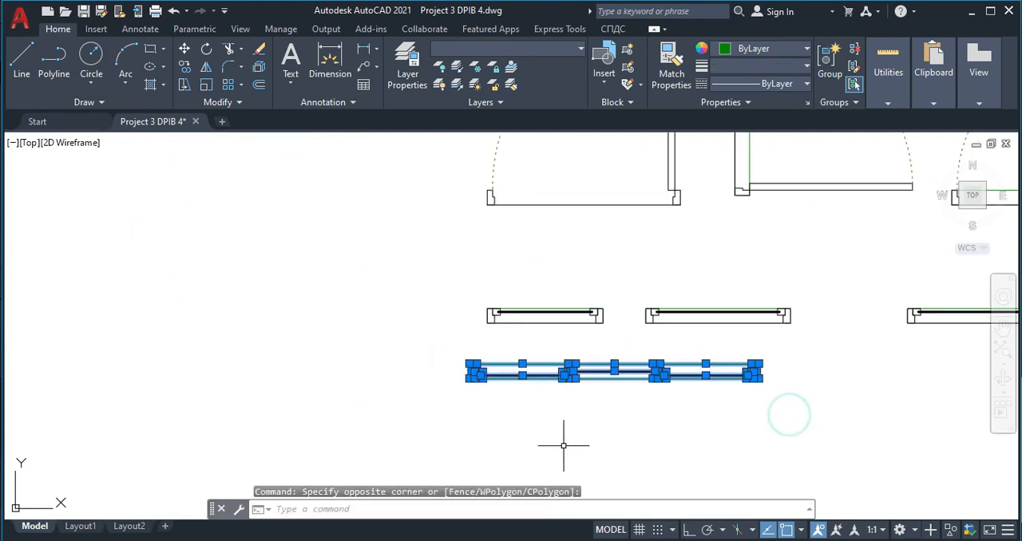
key("Return")
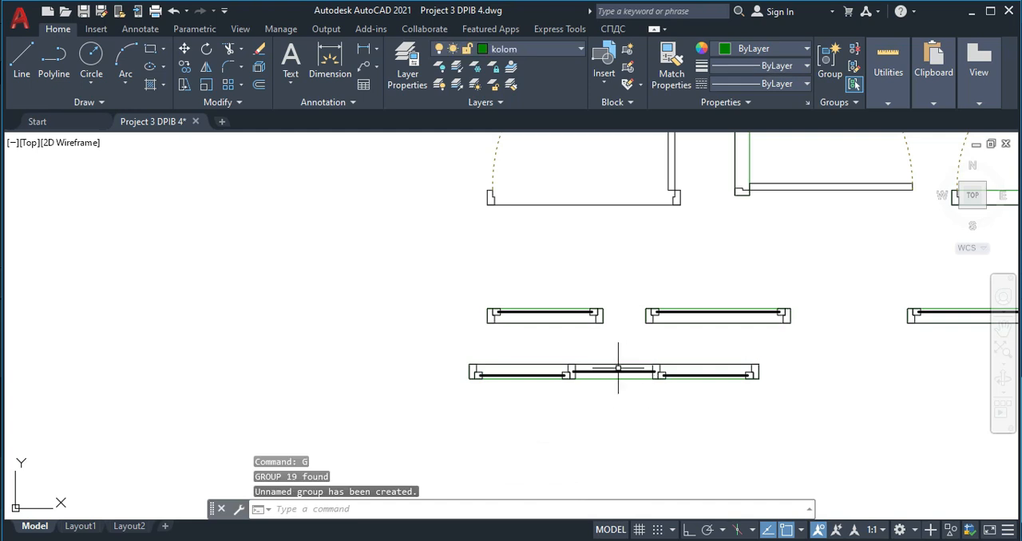
- Move the grouped three-panel window by its midpoint to the middle of the bottom wall between the corner column and the door column
left_click(616, 363)
key("Return")
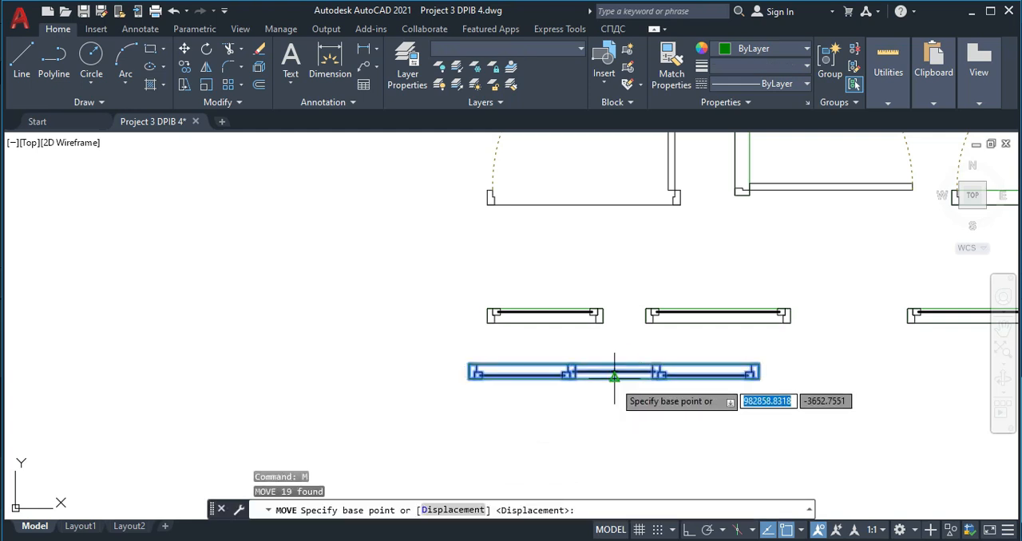
scroll(617, 360, "up", 4)
left_click(608, 360)
scroll(570, 388, "down", 5)
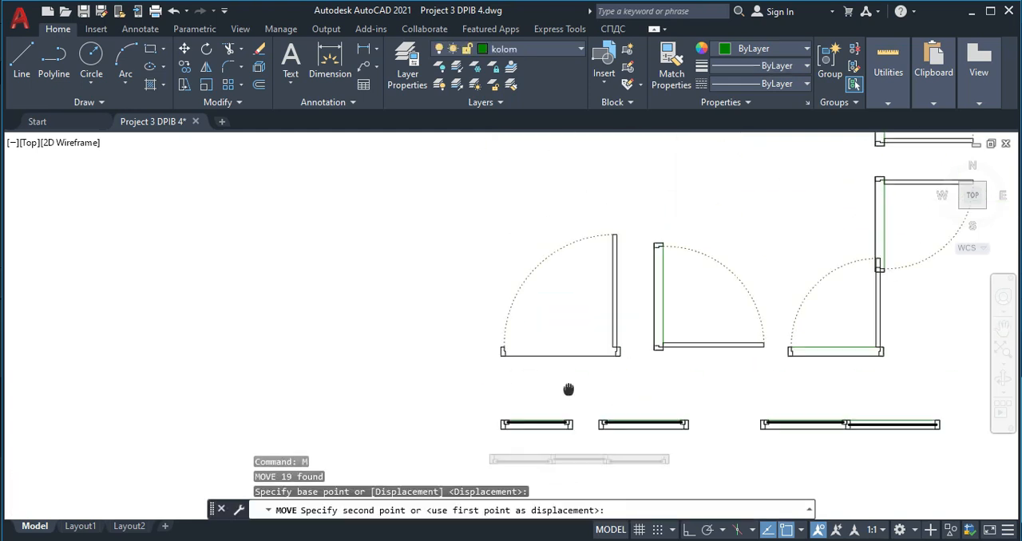
scroll(554, 216, "up", 5)
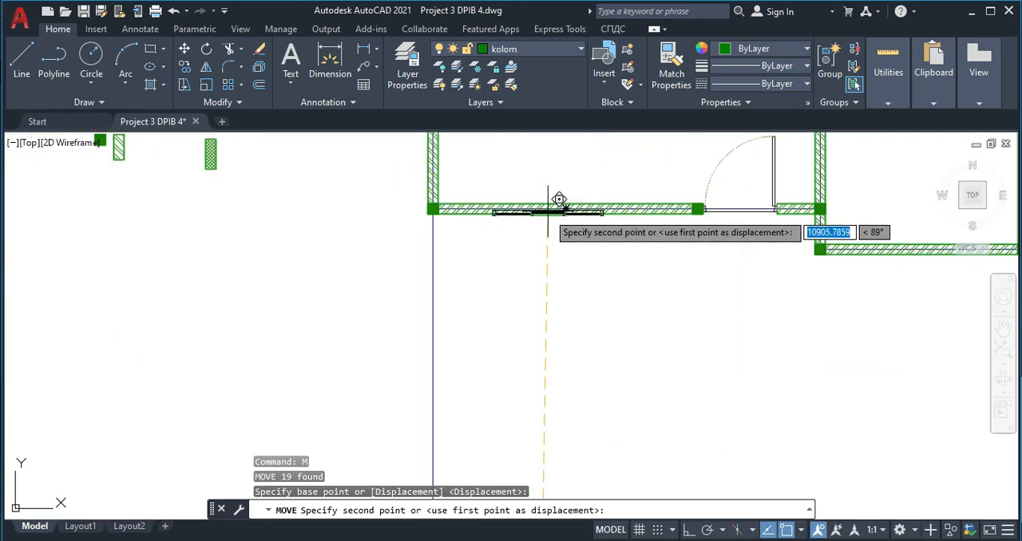
scroll(559, 194, "down", 4)
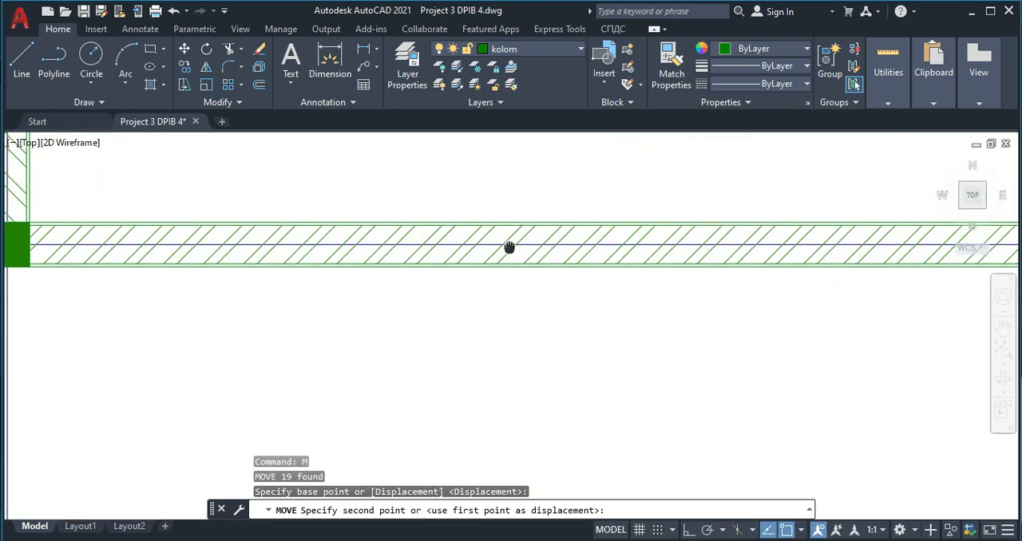
left_click(524, 244)
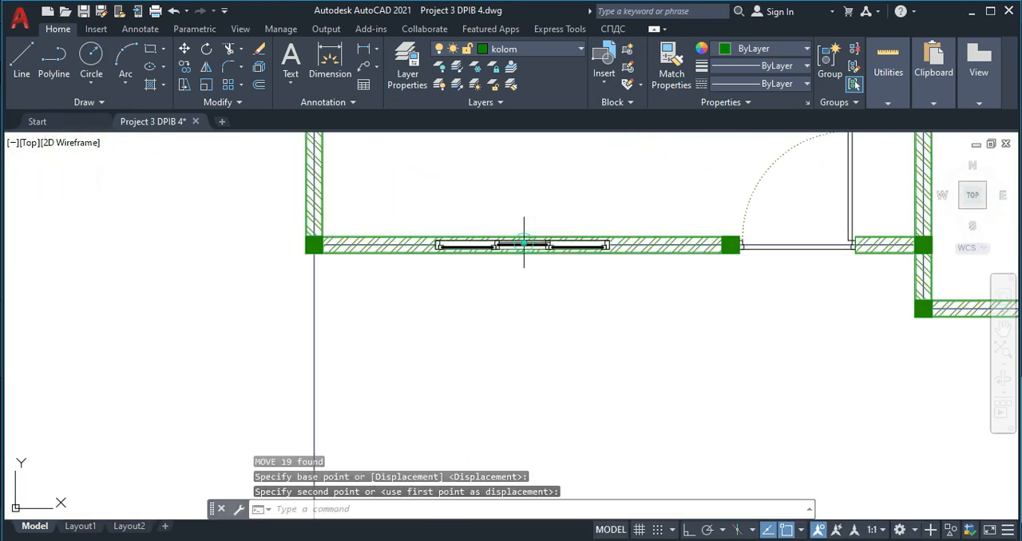
key("Escape")
- Shorten the hatched bottom wall block from the door column back to the left frame edge of the three-panel window
scroll(570, 260, "up", 4)
left_click(742, 252)
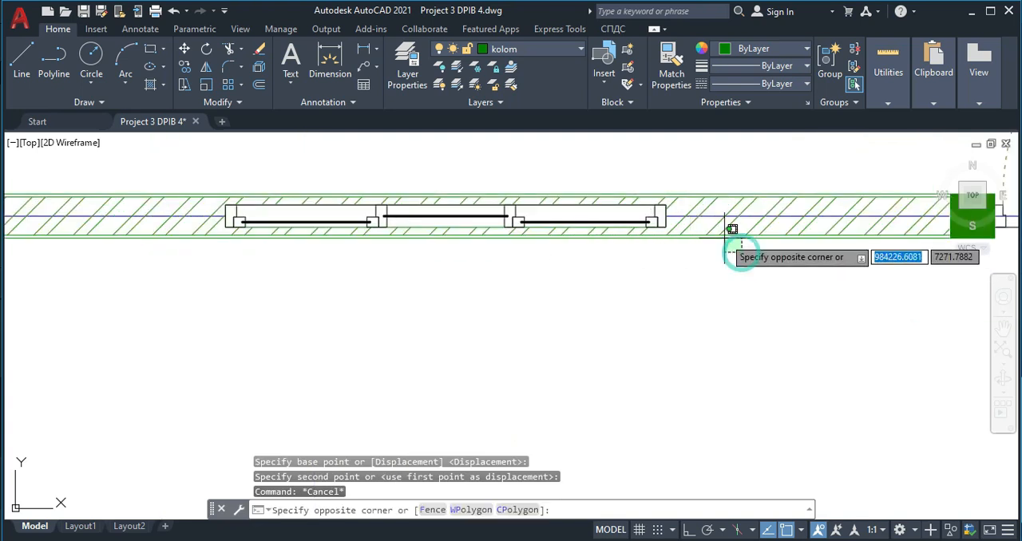
left_click(949, 215)
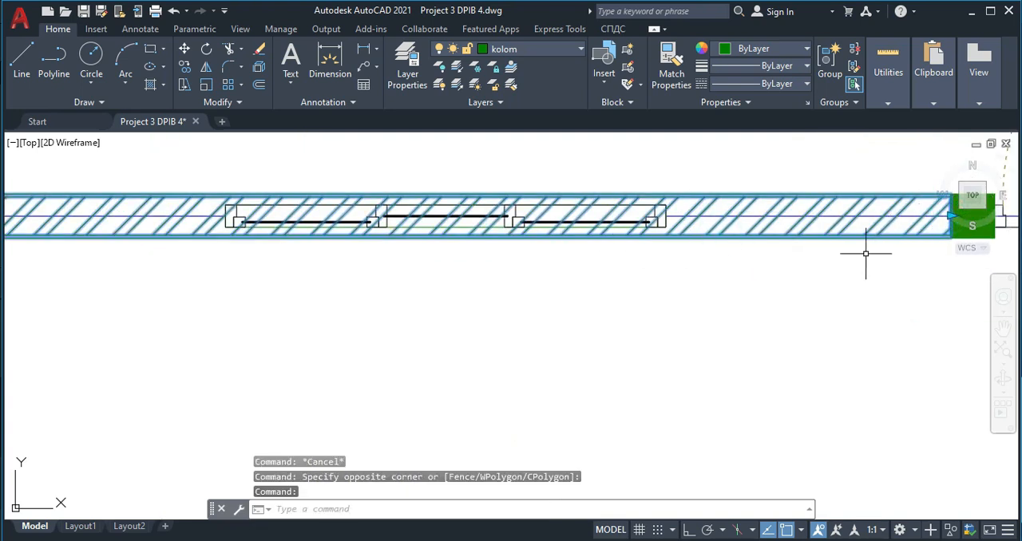
middle_click_drag(890, 239, 871, 259)
left_click(900, 239)
middle_click_drag(289, 255, 486, 265)
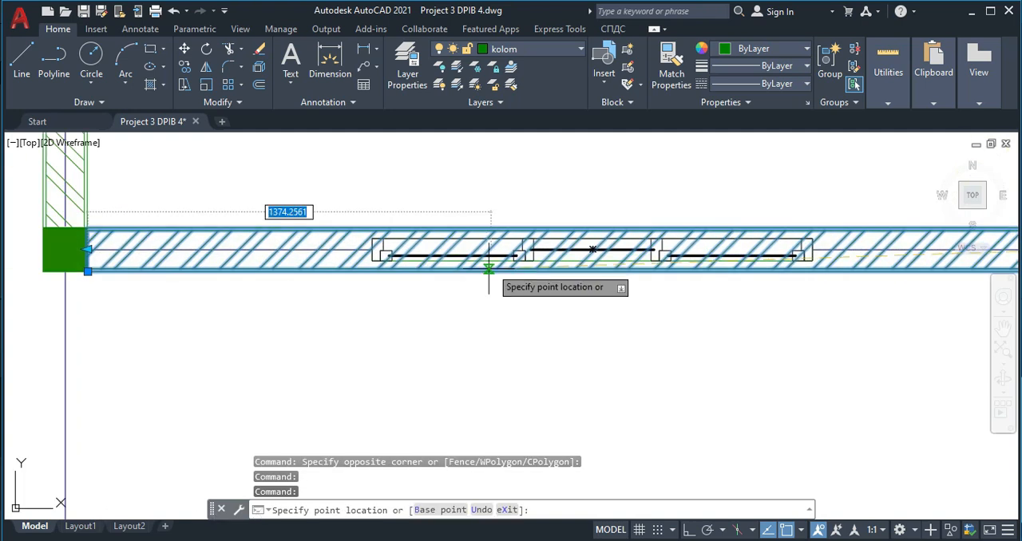
left_click(372, 251)
key("Escape")
- Mirror the shortened wall block about a vertical line through the three-panel window's midpoint, keeping the original
left_click(354, 285)
left_click(321, 272)
type("mi")
key("Return")
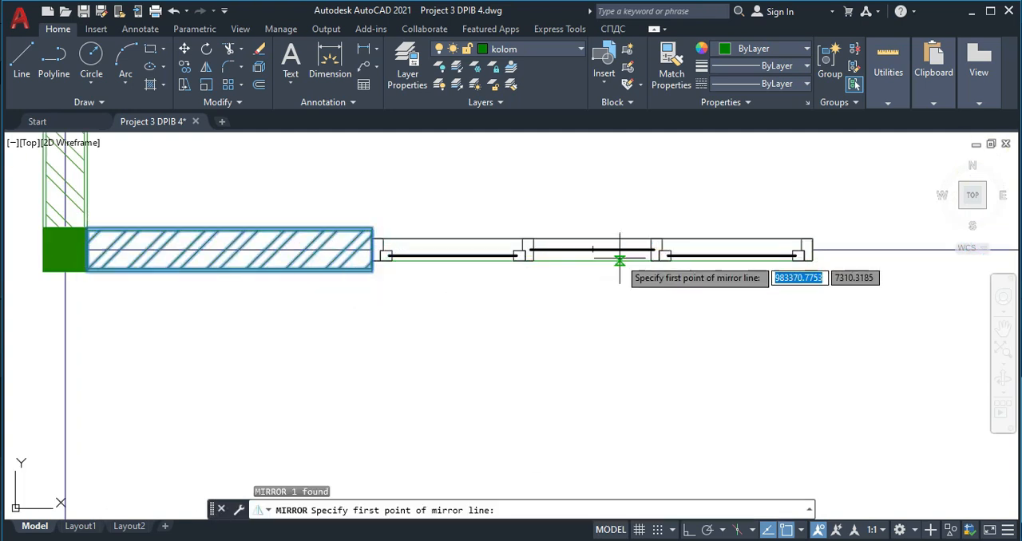
left_click(591, 251)
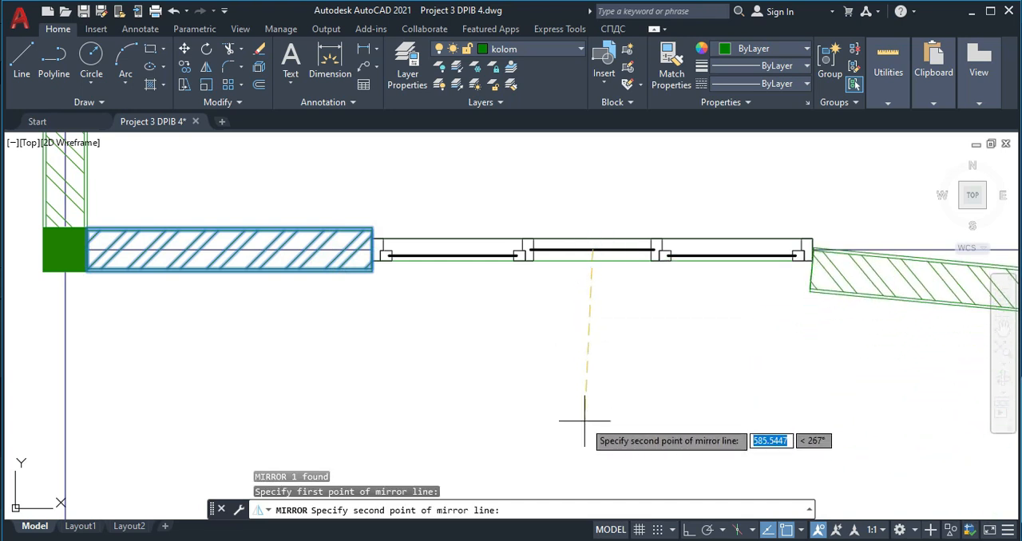
key("F8")
left_click(612, 393)
key("Return")
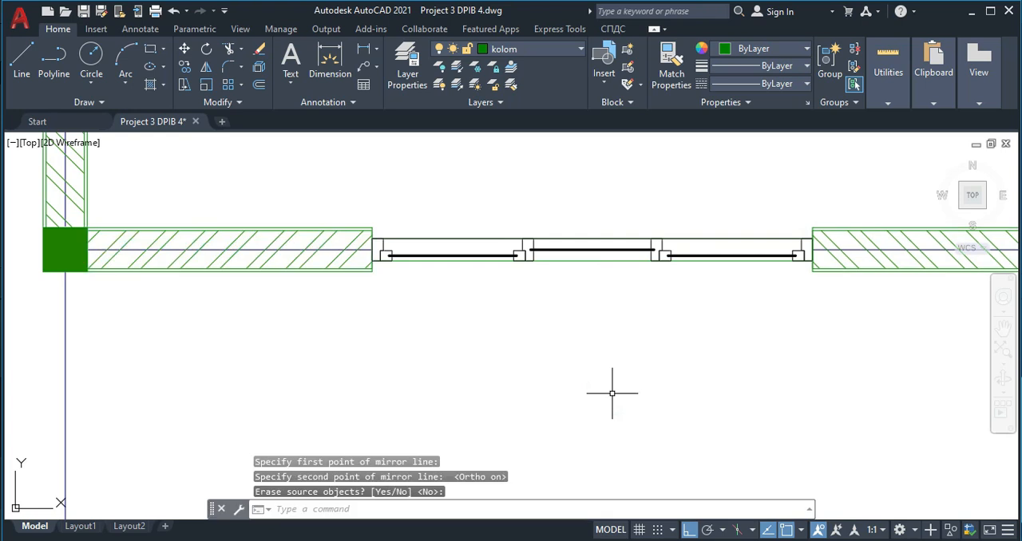
- Compare the redrawn front wall and its openings with the furnished reference floor plan
scroll(652, 362, "down", 5)
scroll(719, 325, "up", 4)
middle_click_drag(720, 329, 597, 349)
scroll(597, 350, "down", 4)
middle_click_drag(820, 375, 756, 376)
scroll(627, 369, "down", 4)
scroll(538, 313, "down", 3)
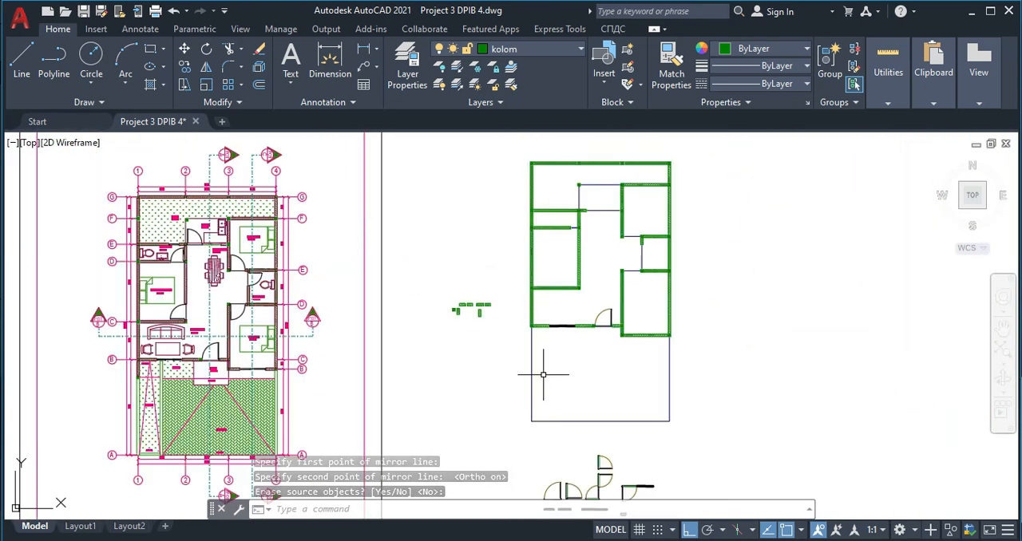
scroll(255, 377, "up", 8)
scroll(247, 340, "down", 4)
- Group all parts of the two-panel window symbol in the row of window symbols below the plan
middle_click_drag(674, 422, 573, 284)
scroll(601, 303, "down", 2)
scroll(626, 323, "down", 2)
scroll(718, 243, "up", 4)
scroll(661, 362, "down", 2)
scroll(661, 363, "up", 10)
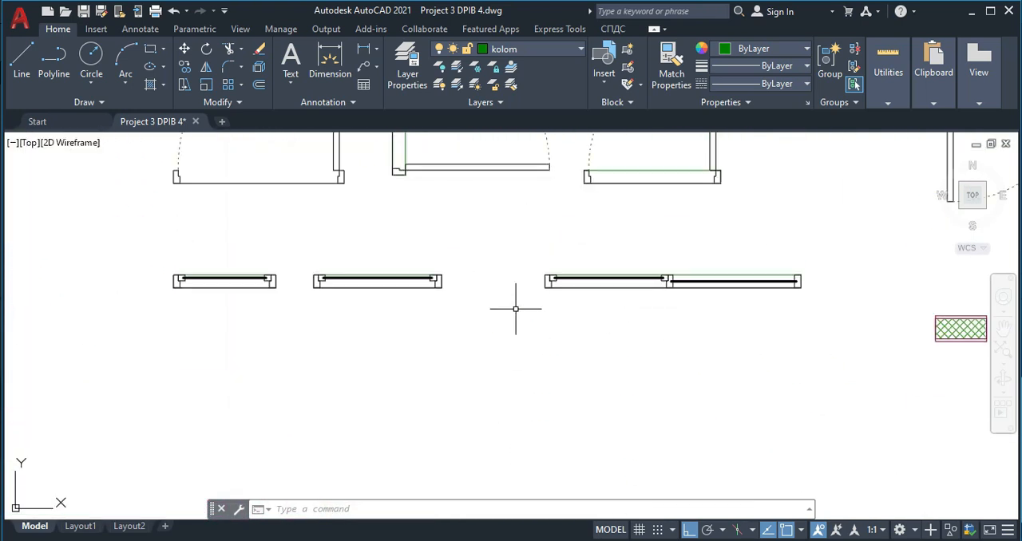
middle_click_drag(559, 267, 515, 264)
left_click(471, 227)
left_click(799, 311)
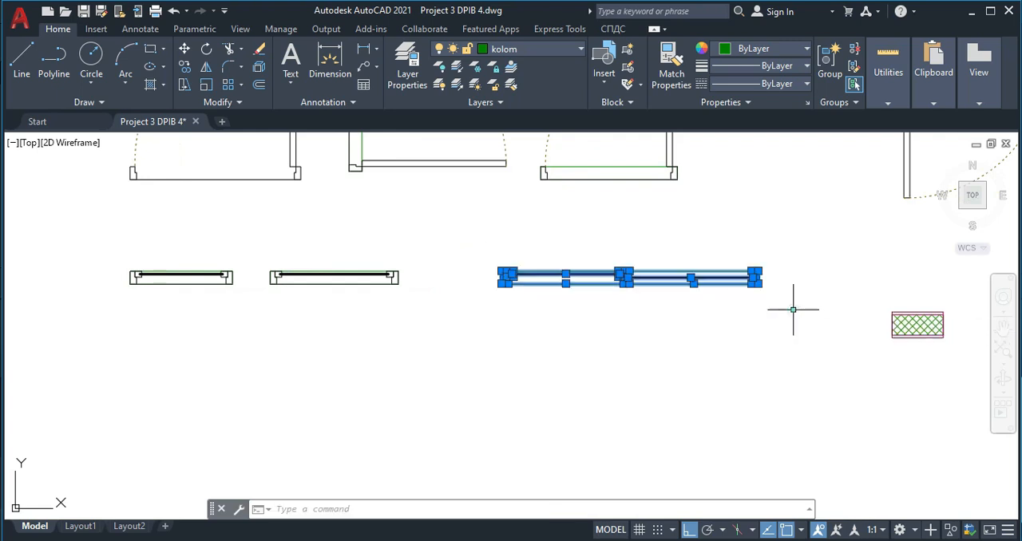
type("g")
key("Return")
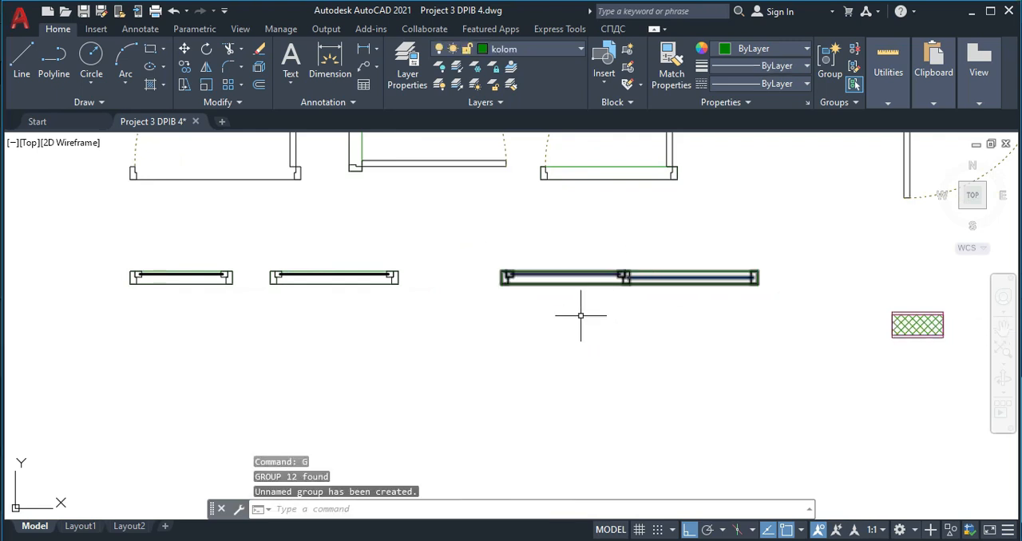
type("m")
key("Return")
scroll(615, 306, "up", 3)
key("Escape")
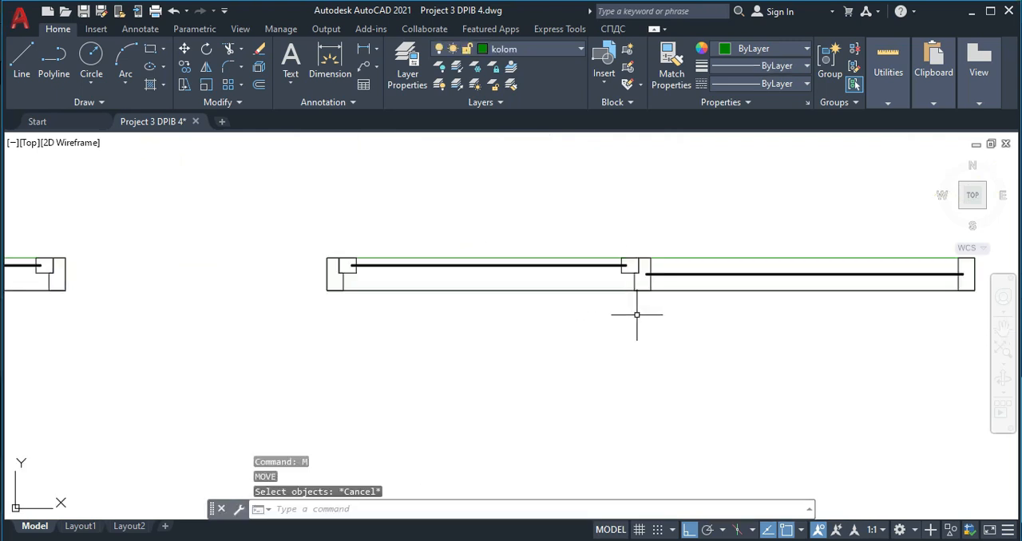
- Copy the grouped two-panel window by its central post to the middle of the front right room's bottom wall
left_click(631, 312)
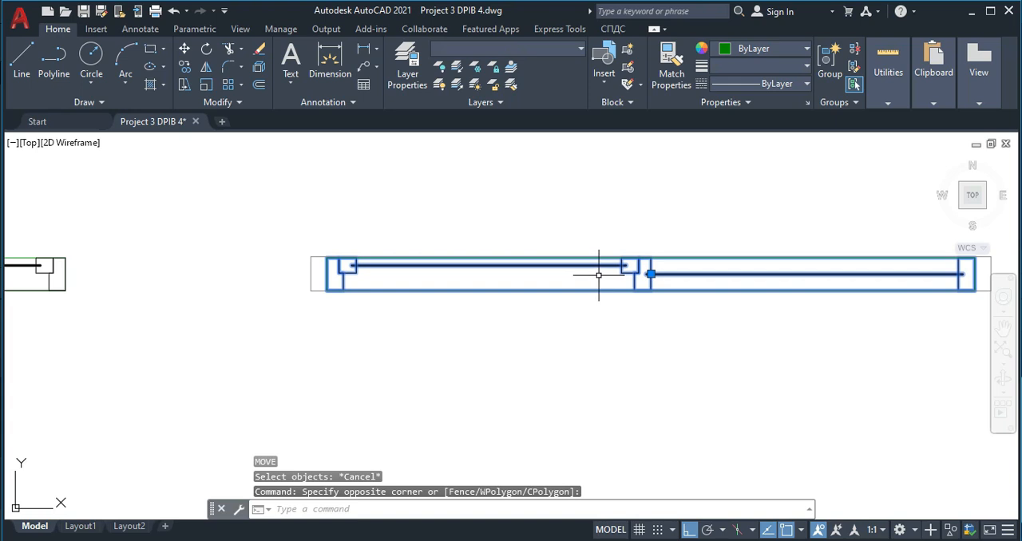
type("co")
key("Return")
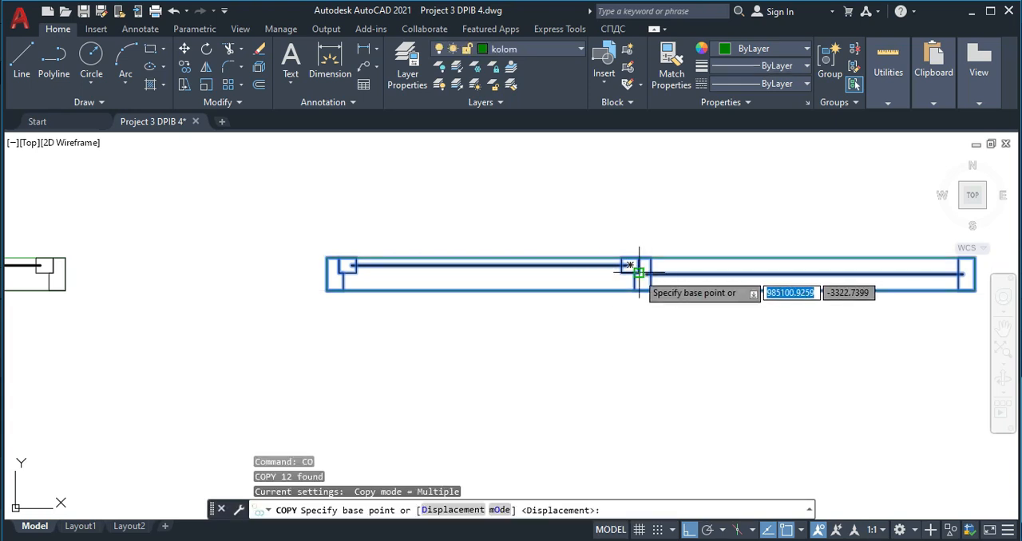
left_click(629, 265)
scroll(633, 243, "down", 5)
scroll(636, 355, "down", 3)
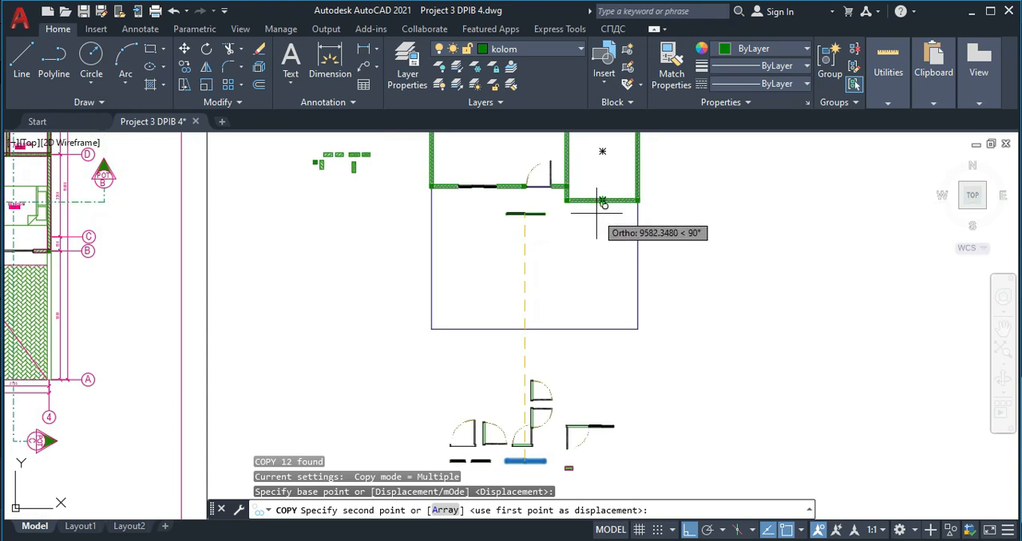
key("F8")
scroll(604, 201, "up", 6)
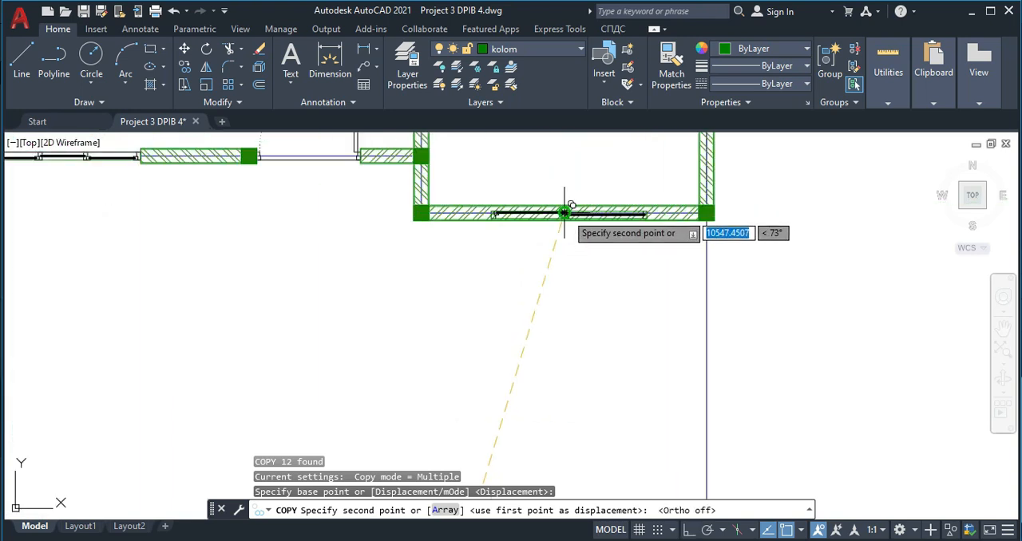
scroll(550, 272, "up", 4)
key("Escape")
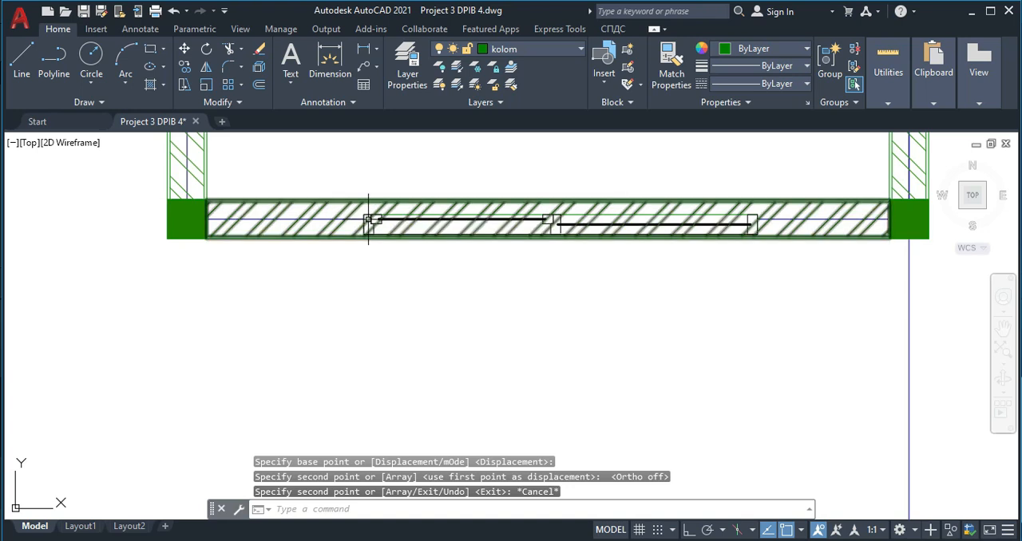
left_click(563, 223)
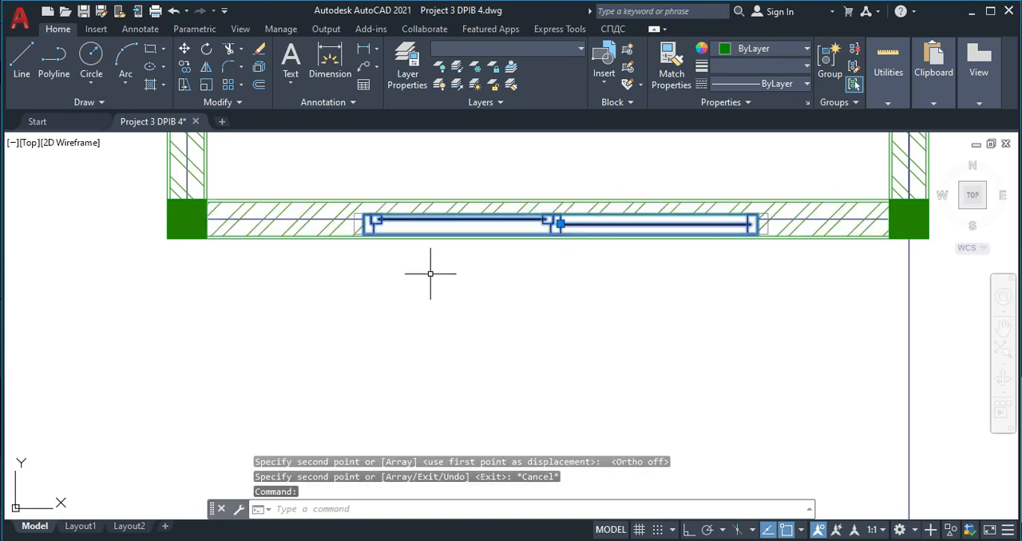
type("mi")
key("Return")
key("Escape")
- Rotate the copied two-panel window half a turn about its central post
left_click(555, 223)
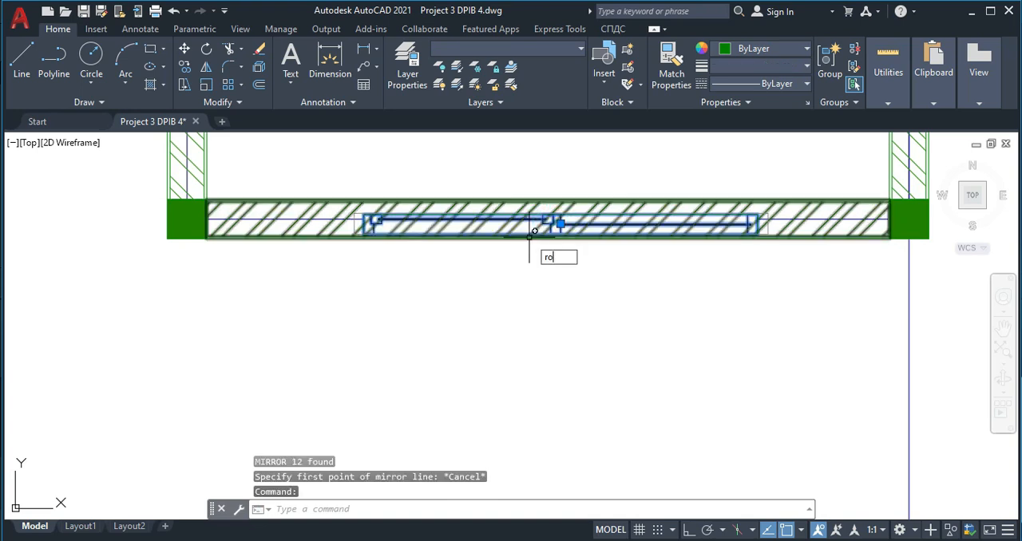
key("Return")
left_click(561, 224)
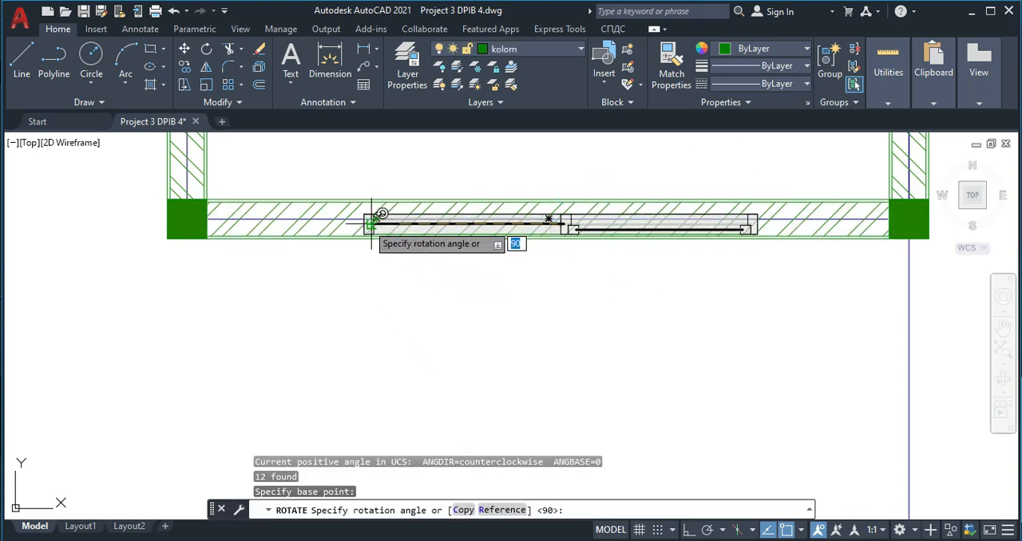
left_click(370, 223)
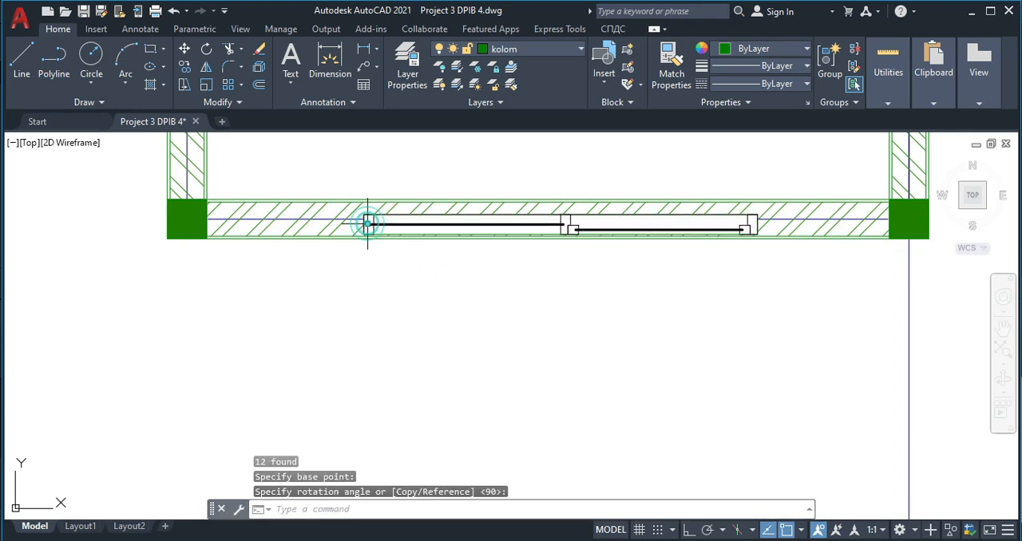
left_click(770, 228)
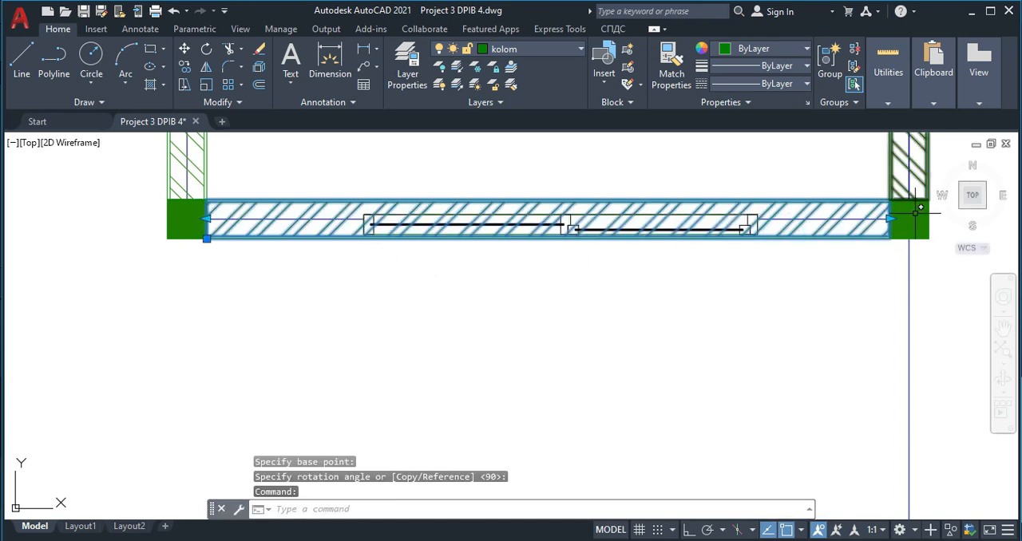
key("Escape")
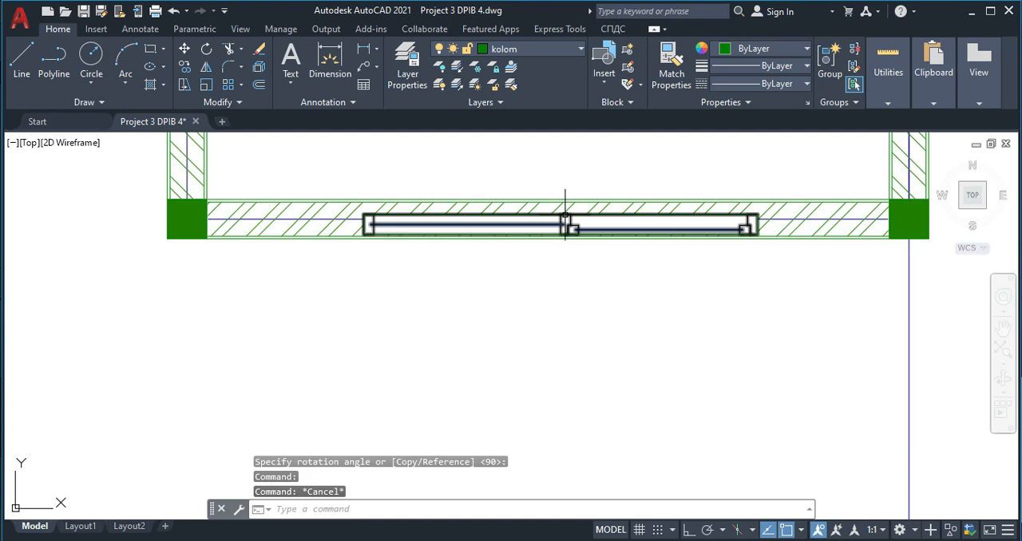
- Move the rotated two-panel window straight up by its central post onto the bottom wall's centre line
left_click(564, 217)
type("m")
key("Return")
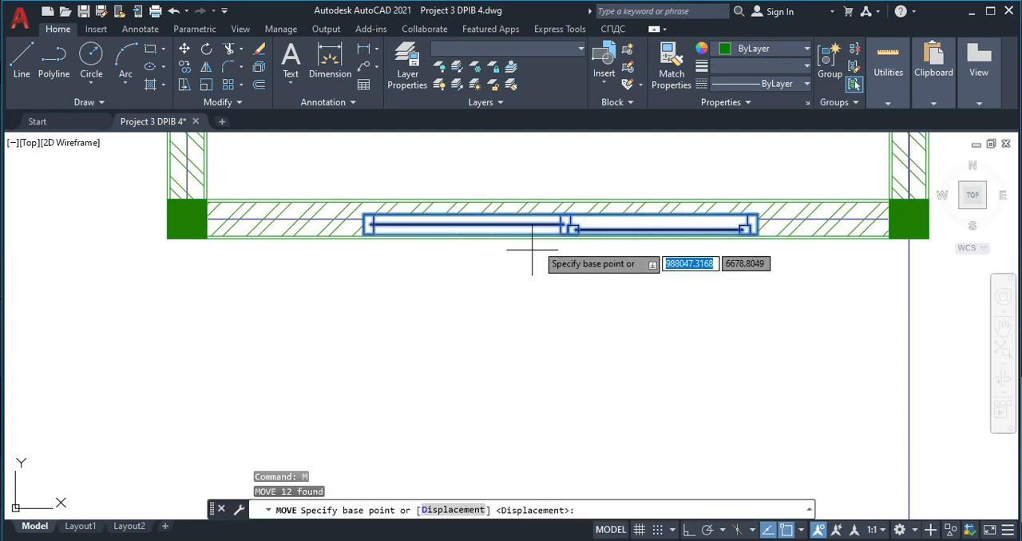
scroll(568, 214, "up", 4)
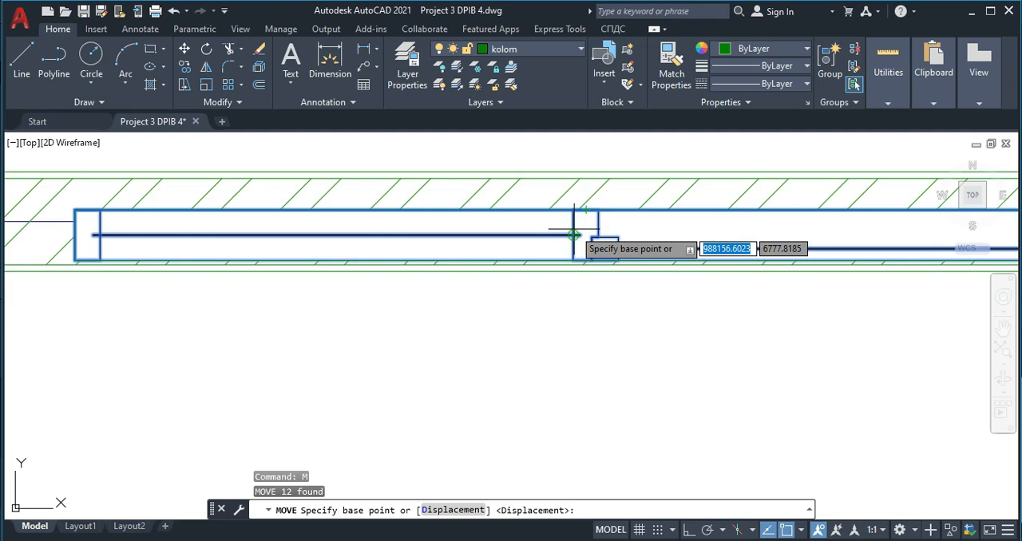
left_click(573, 235)
left_click(575, 218)
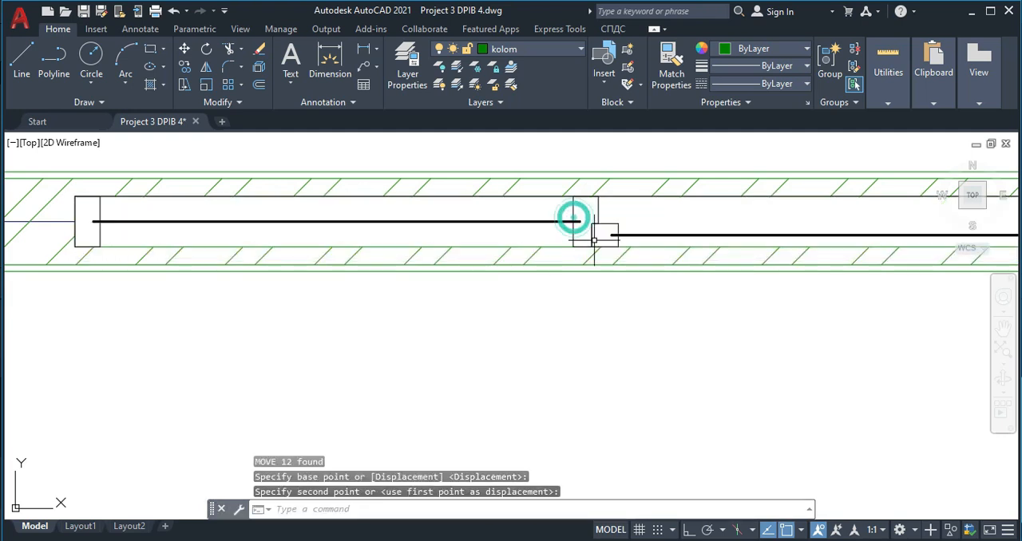
scroll(666, 273, "down", 5)
key("Escape")
- Shorten the front right room's bottom wall block from the right column back to the two-panel window's left frame edge
left_click(735, 254)
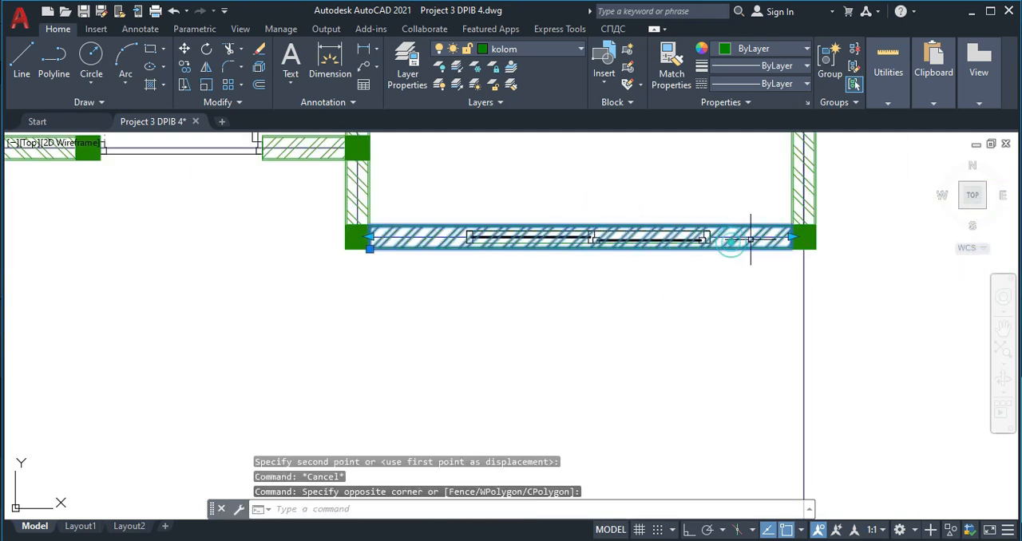
left_click(792, 236)
left_click(790, 237)
left_click(450, 239)
key("Escape")
- Mirror the shortened wall block about a vertical line through the middle of the two-panel window's central post
left_click(447, 263)
left_click(440, 240)
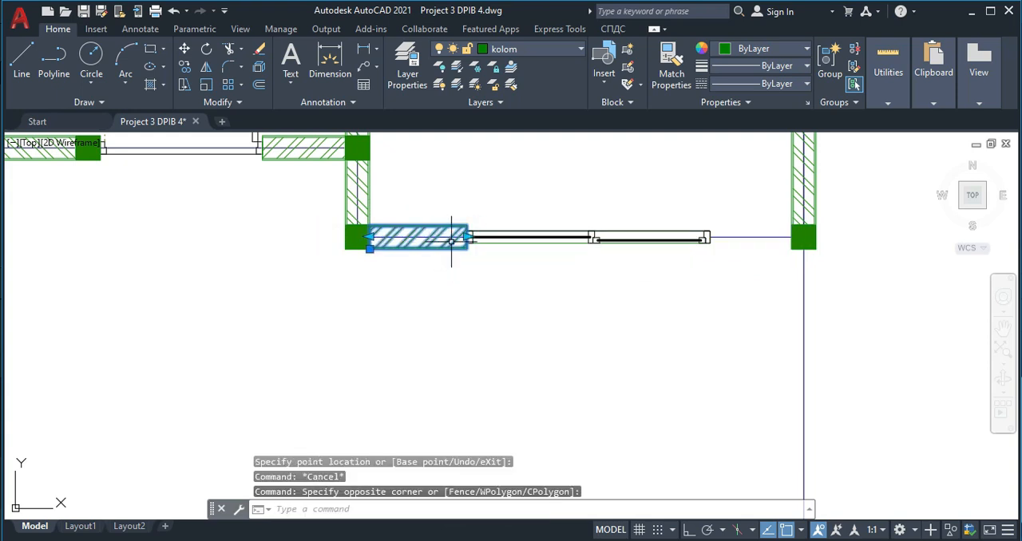
key("Return")
scroll(597, 238, "up", 4)
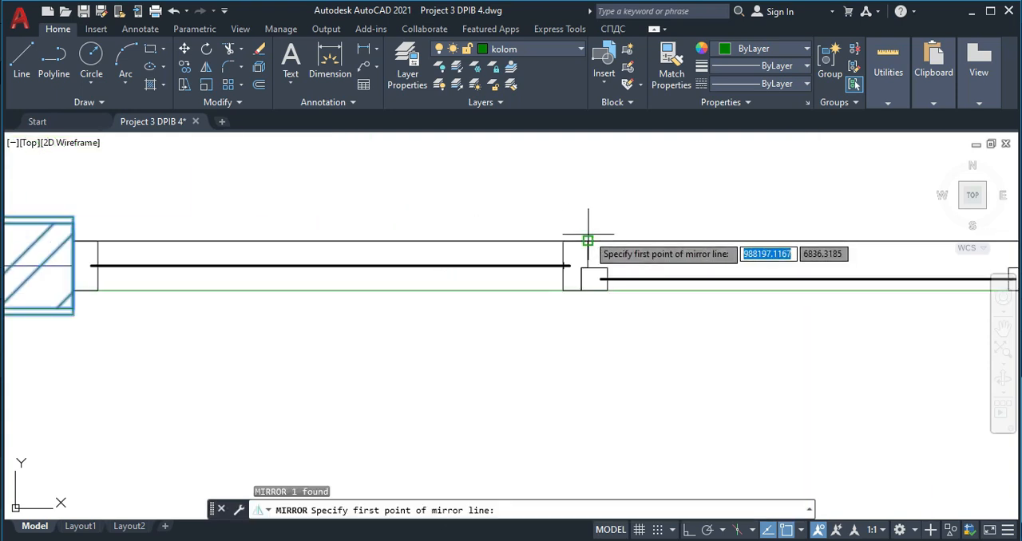
left_click(575, 237)
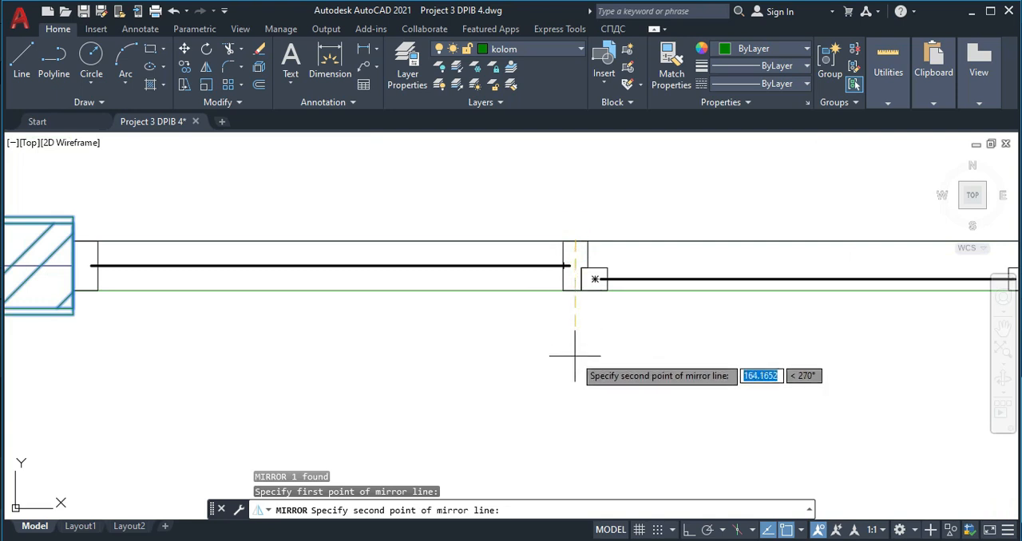
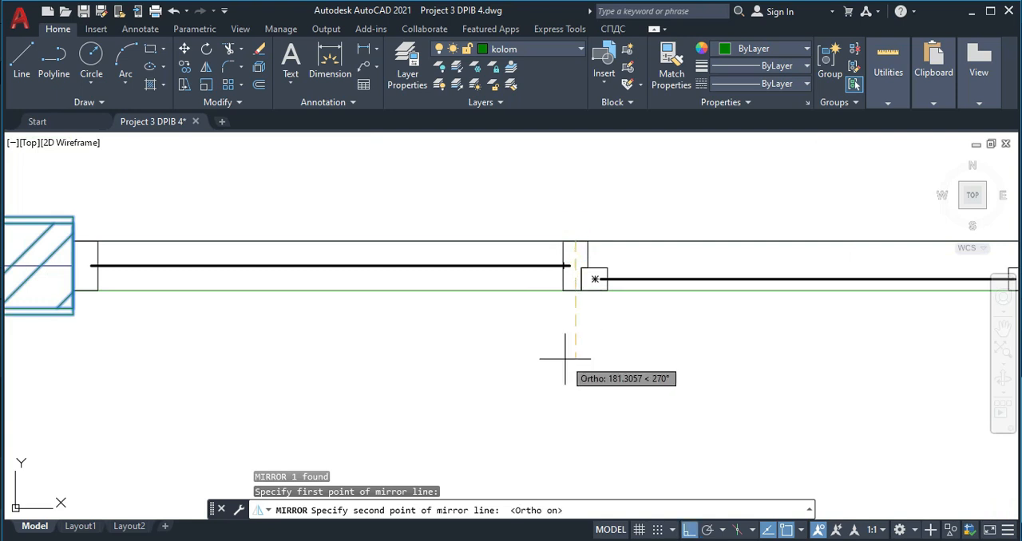
- Finish mirroring the wall block along the vertical axis through the window's central post, keeping the original block
left_click(565, 359)
key("Return")
scroll(566, 359, "down", 3)
key("Escape")
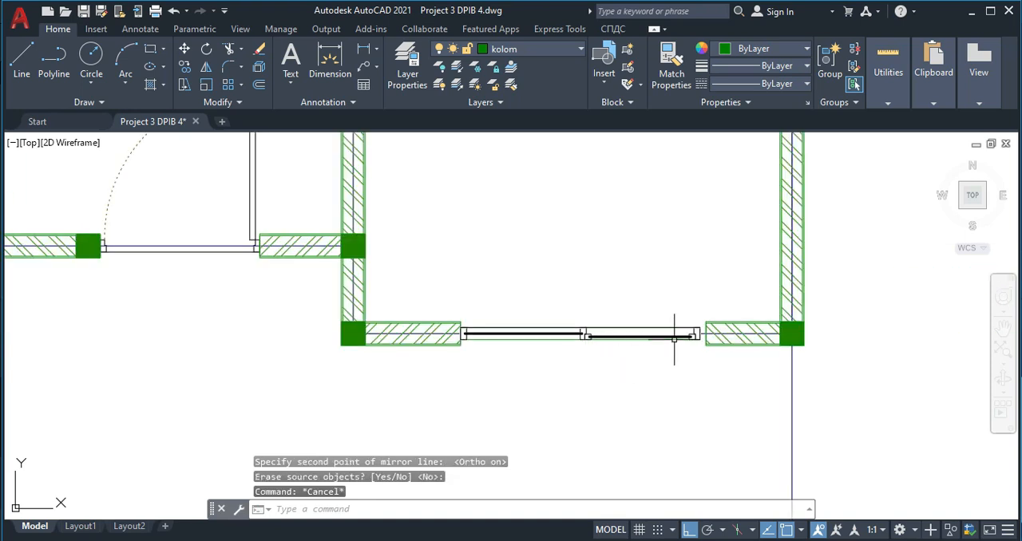
- Move the front right room's two-panel window slightly right along the bottom wall line, using its central post as base
scroll(674, 339, "up", 4)
left_click(431, 339)
left_click(408, 342)
type("m")
key("Return")
scroll(423, 332, "up", 3)
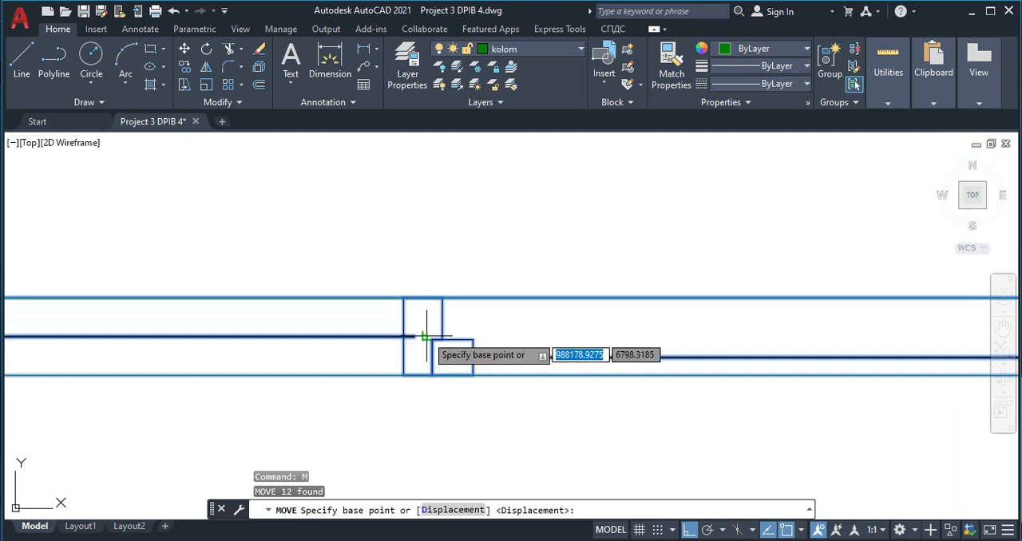
left_click(425, 337)
left_click(432, 337)
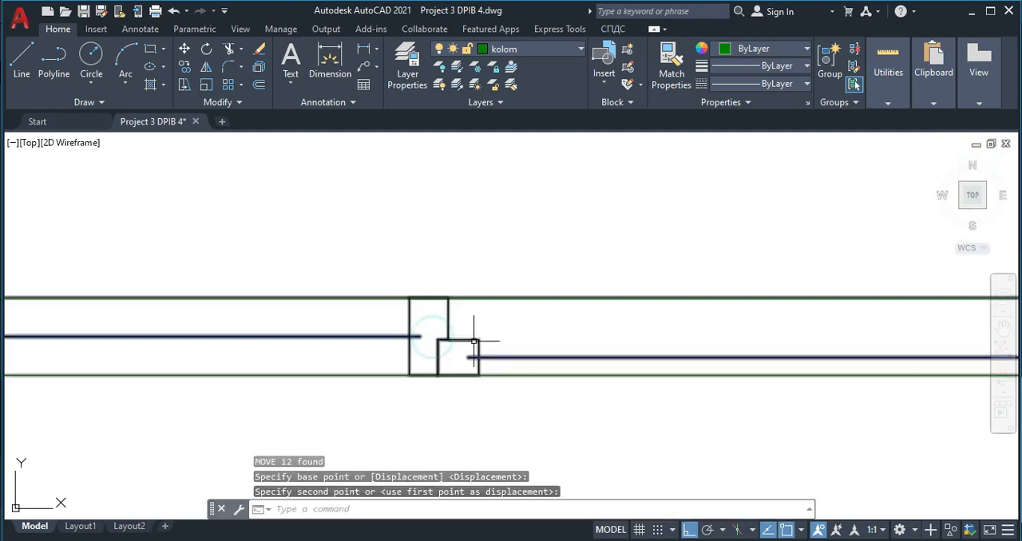
scroll(508, 347, "down", 3)
key("Escape")
- Move the two-panel window right by its right frame edge's midpoint, halfway across the remaining gap to the right wall block
scroll(588, 376, "up", 2)
left_click(693, 371)
left_click(633, 330)
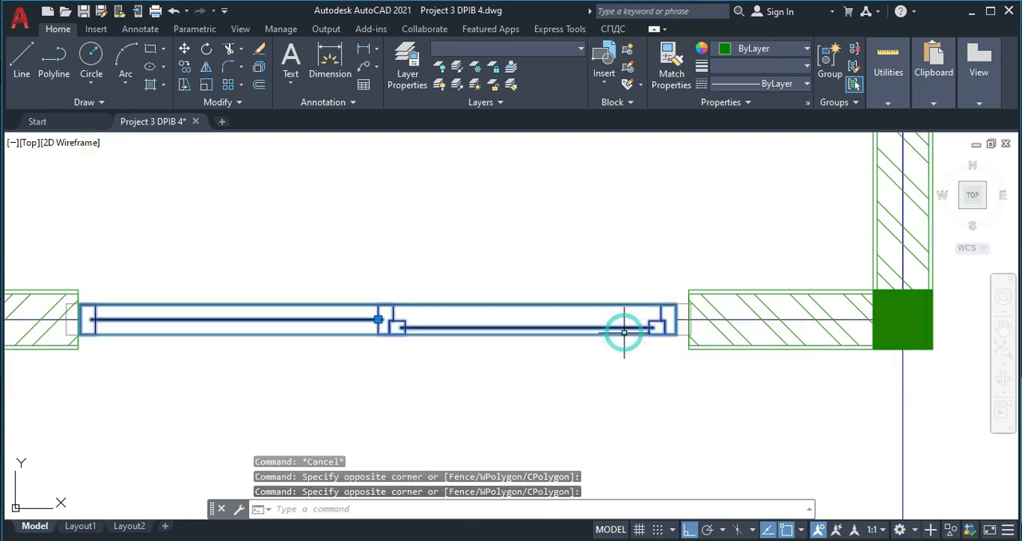
type(",")
key("Return")
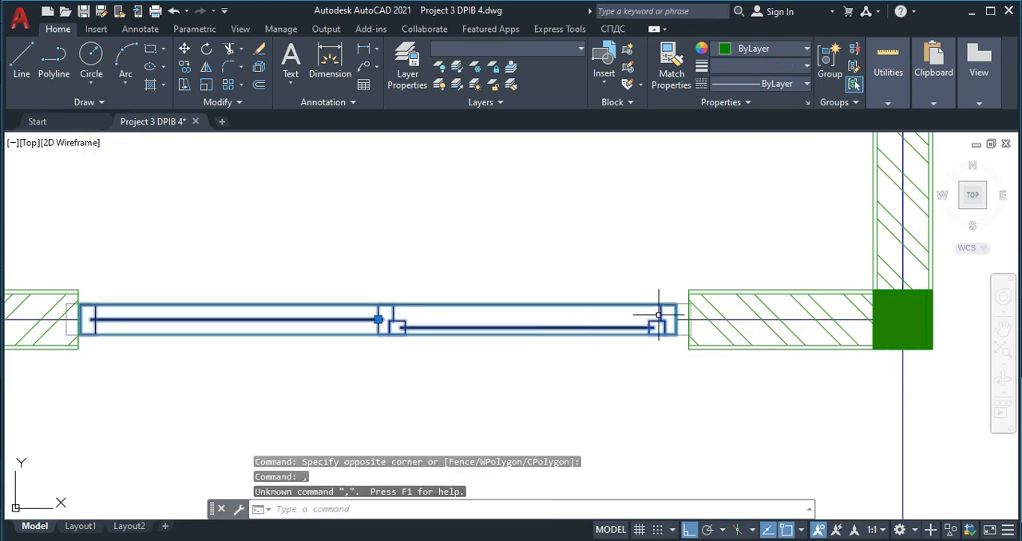
type("m")
key("Return")
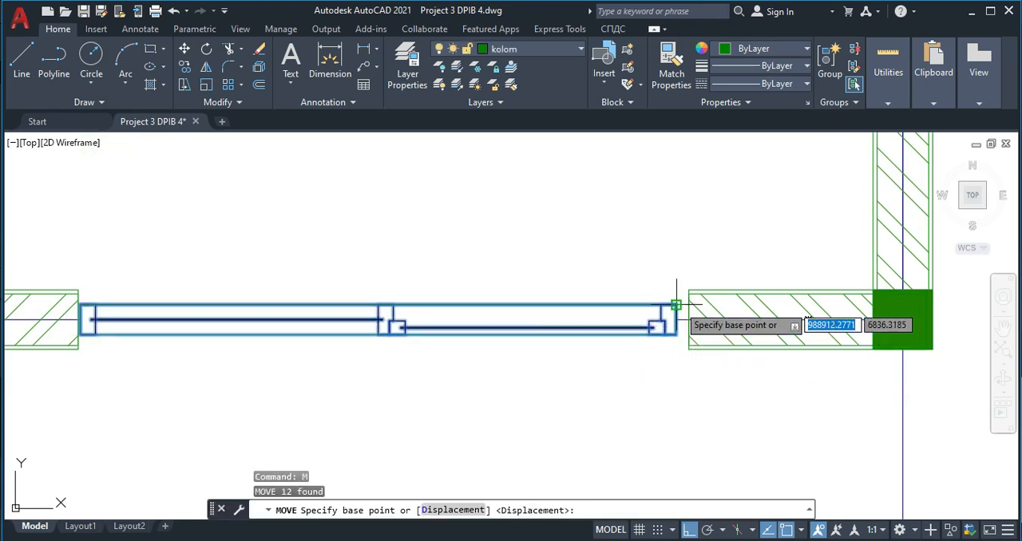
scroll(676, 305, "up", 6)
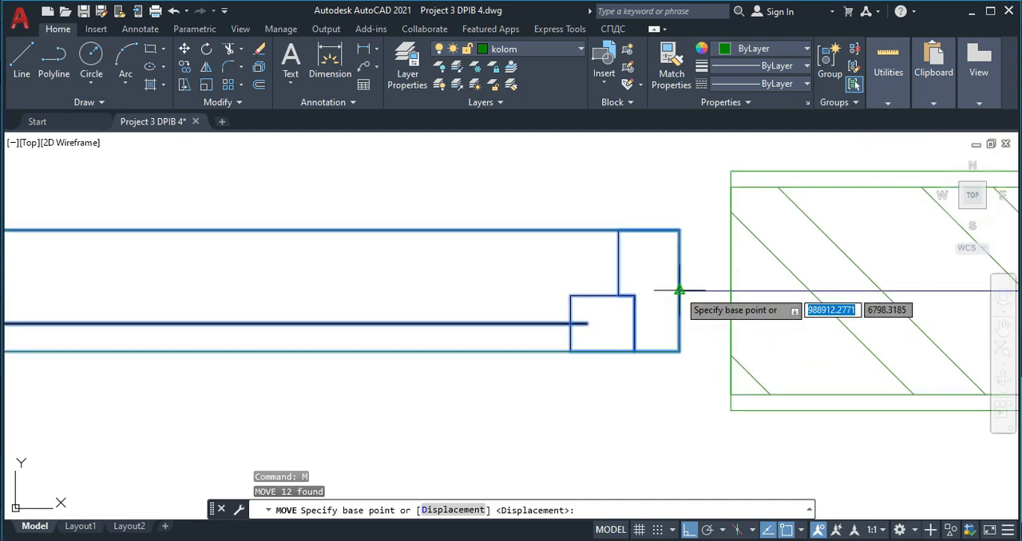
left_click(679, 291)
left_click(700, 292)
scroll(738, 320, "down", 4)
- Stretch the inner ends of both bottom wall blocks to meet the two-panel window's left and right frame edges
left_click(738, 320)
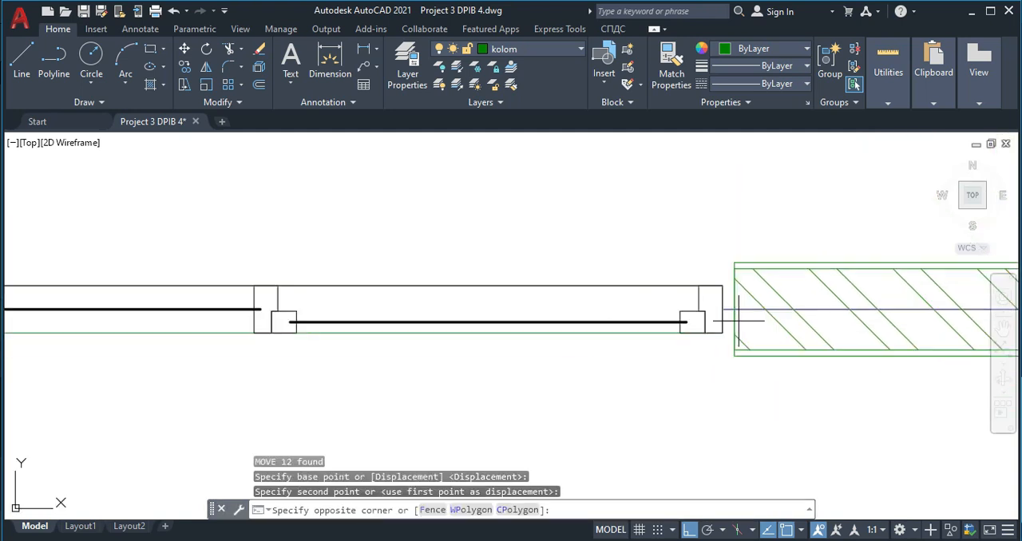
left_click(727, 318)
left_click(735, 309)
left_click(722, 309)
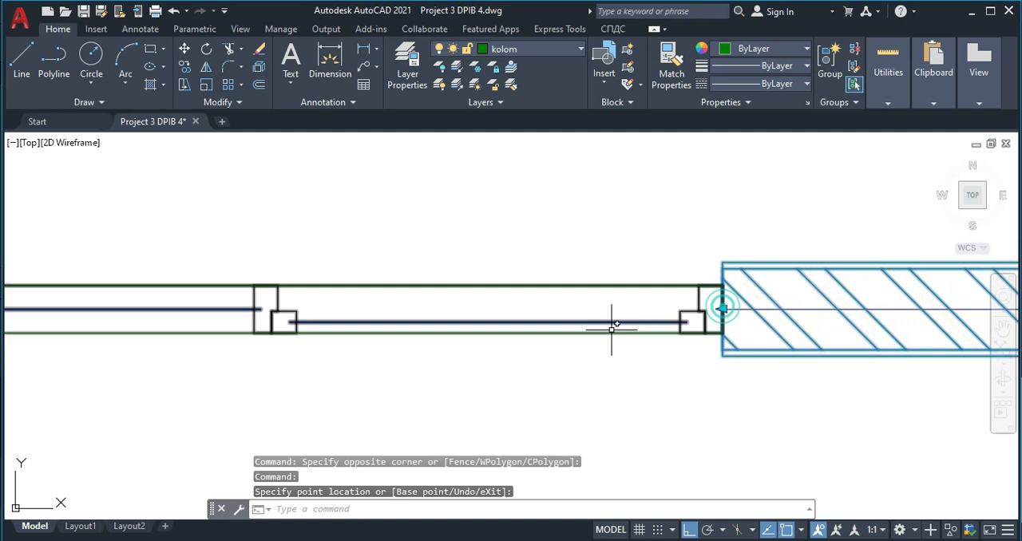
scroll(611, 329, "down", 3)
scroll(498, 304, "up", 5)
left_click(650, 350)
left_click(604, 337)
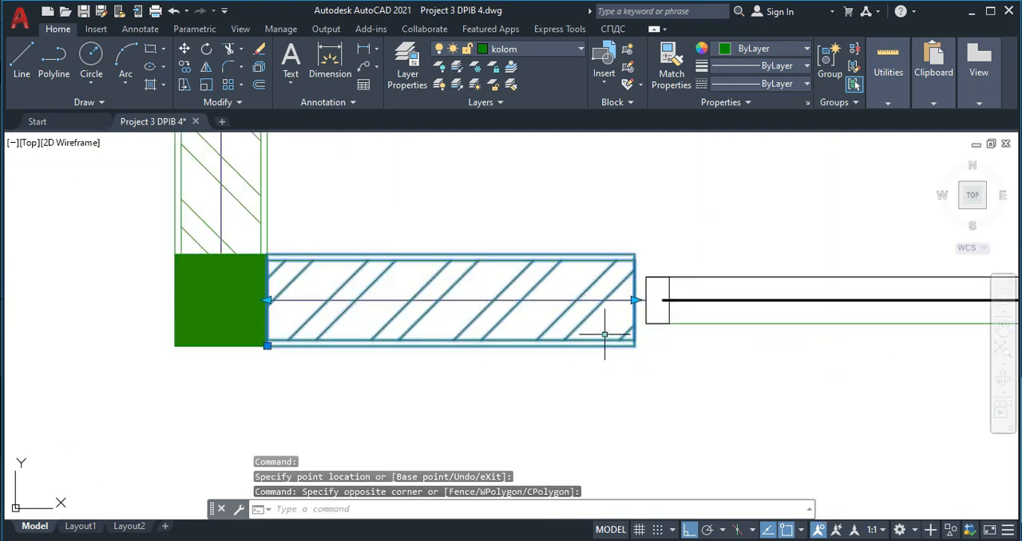
left_click(634, 300)
left_click(647, 300)
scroll(593, 337, "down", 3)
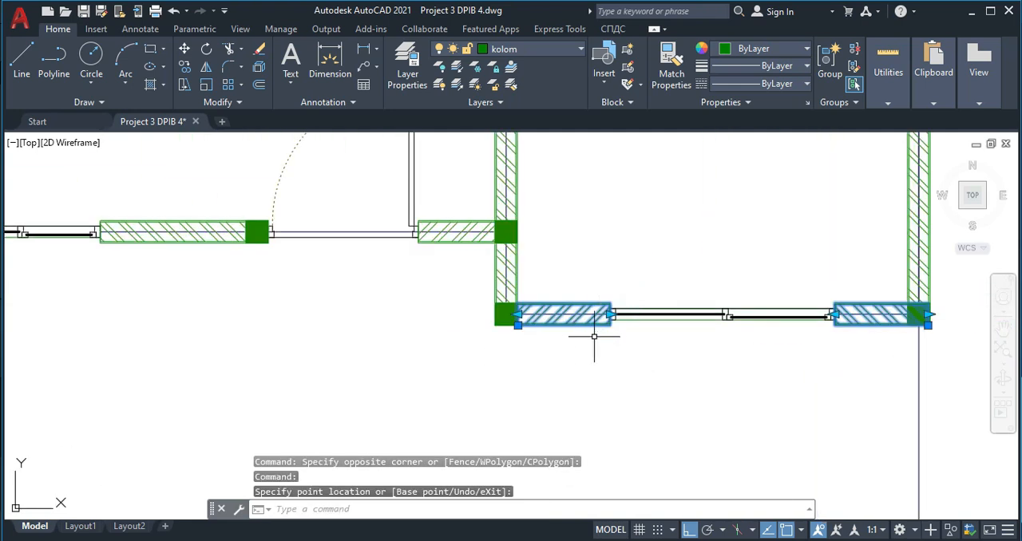
key("Escape")
- Group all parts of the combined door and two-panel window symbol below the plan
scroll(439, 313, "down", 2)
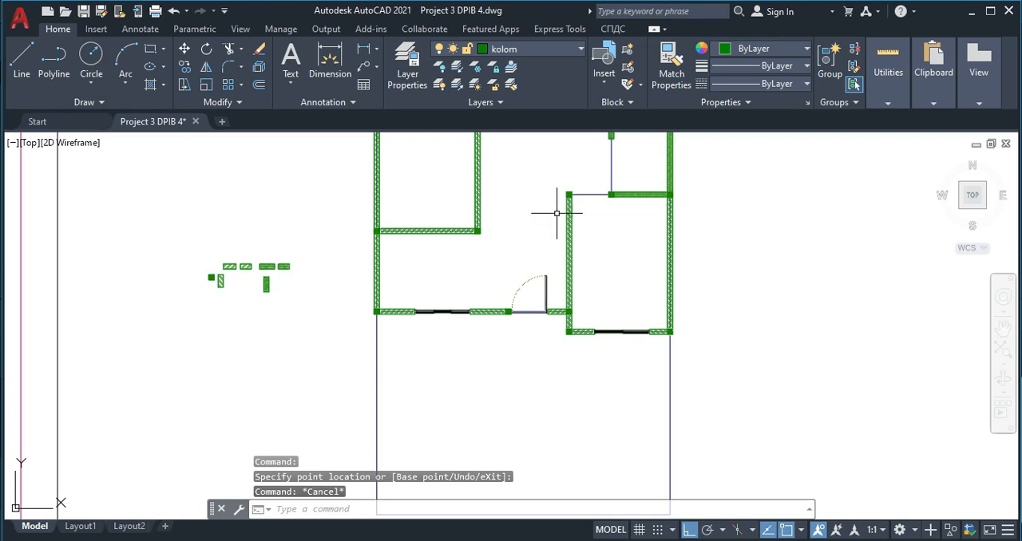
middle_click_drag(591, 381, 591, 151)
scroll(559, 187, "down", 3)
scroll(508, 323, "up", 5)
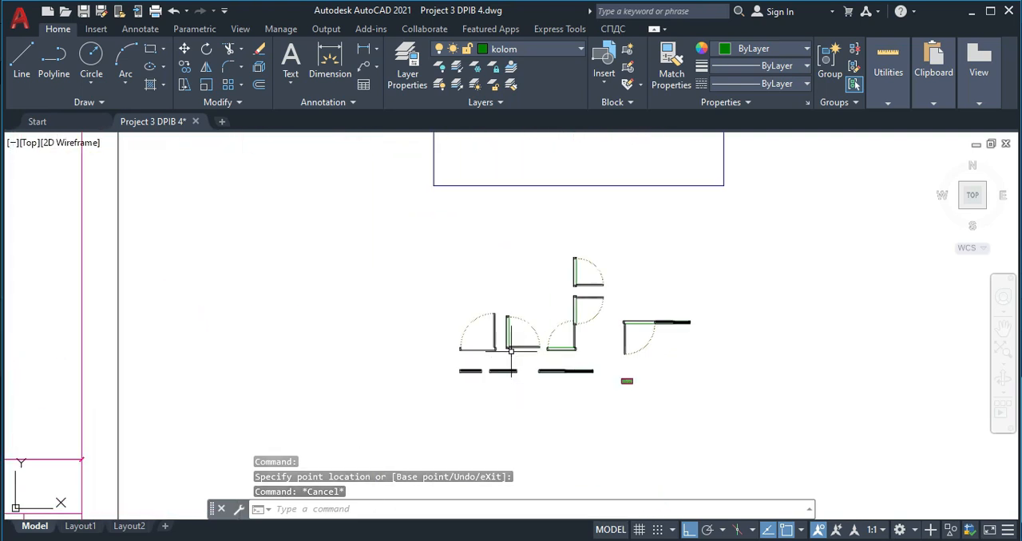
scroll(511, 350, "up", 3)
middle_click_drag(768, 285, 657, 300)
left_click(671, 278)
left_click(893, 377)
left_click(791, 417)
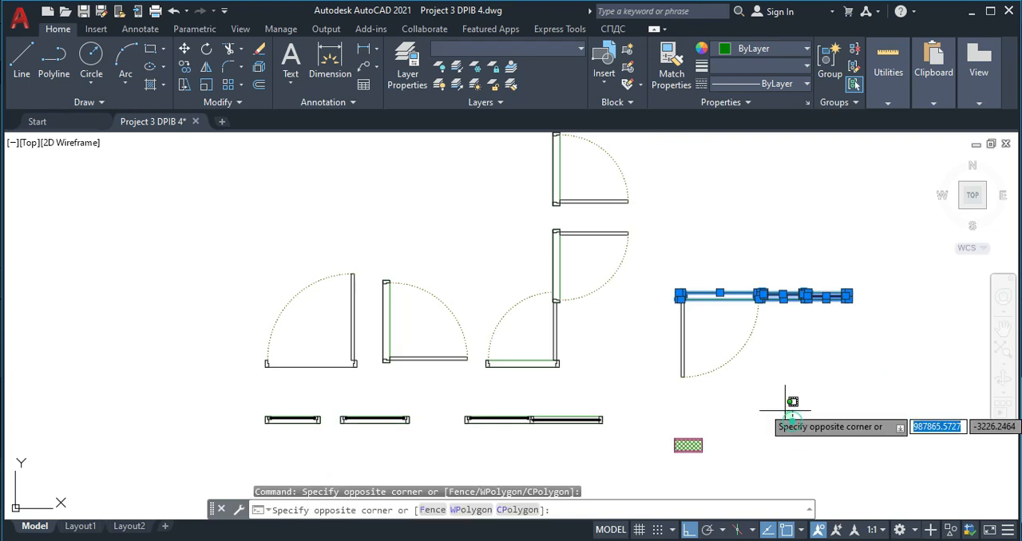
left_click(647, 318)
type("G")
key("Return")
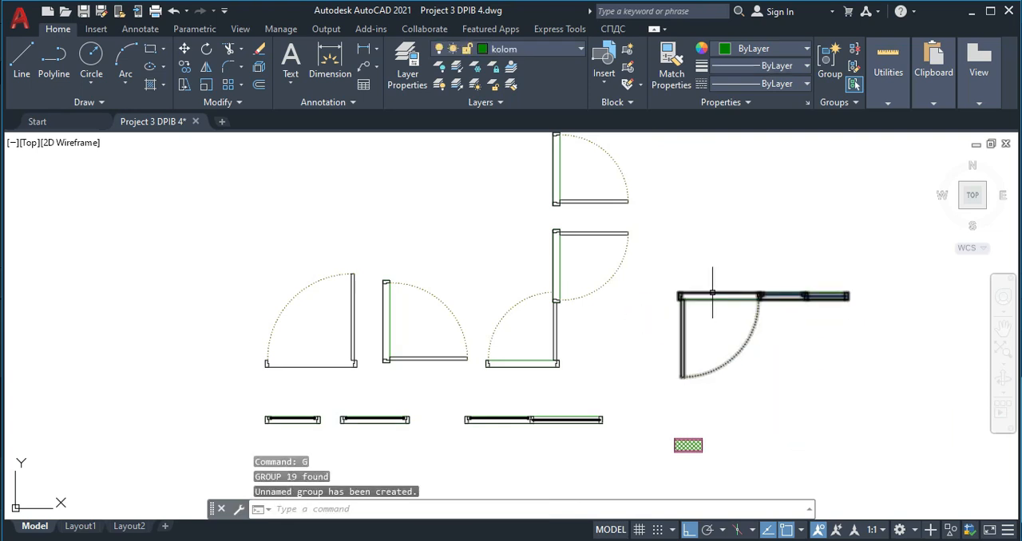
scroll(709, 288, "up", 3)
type("m")
key("Return")
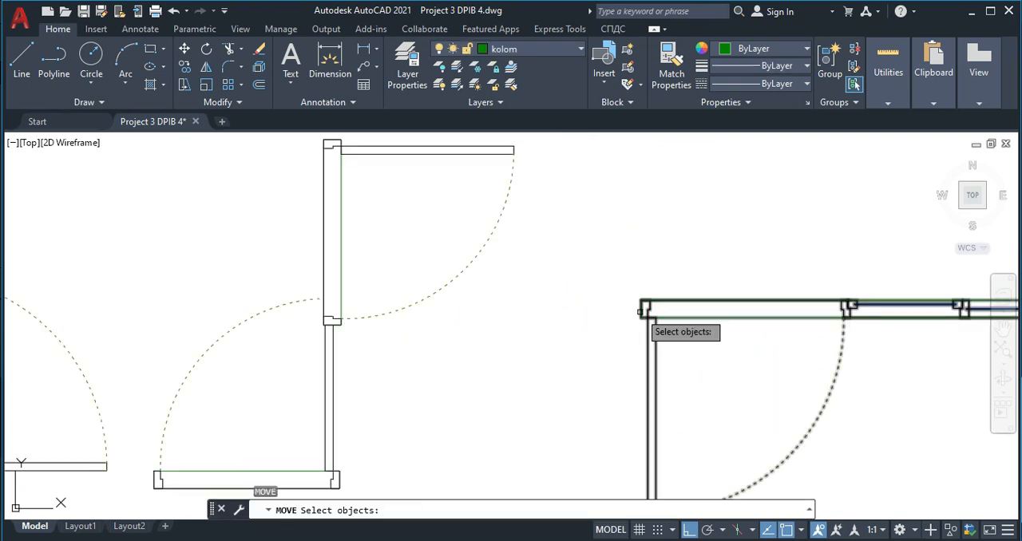
key("Escape")
- Copy the grouped door-and-window symbol from its left frame edge onto the right face of the column where the crosshatched walls meet
left_click(646, 302)
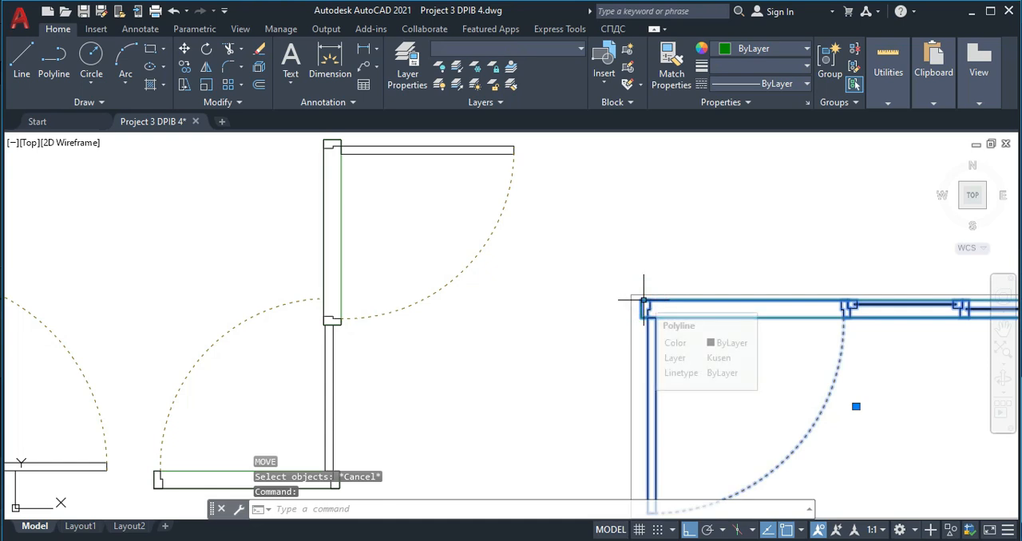
type("co")
key("Return")
scroll(641, 303, "up", 2)
left_click(648, 300)
scroll(515, 270, "down", 5)
scroll(483, 305, "down", 2)
scroll(492, 141, "up", 6)
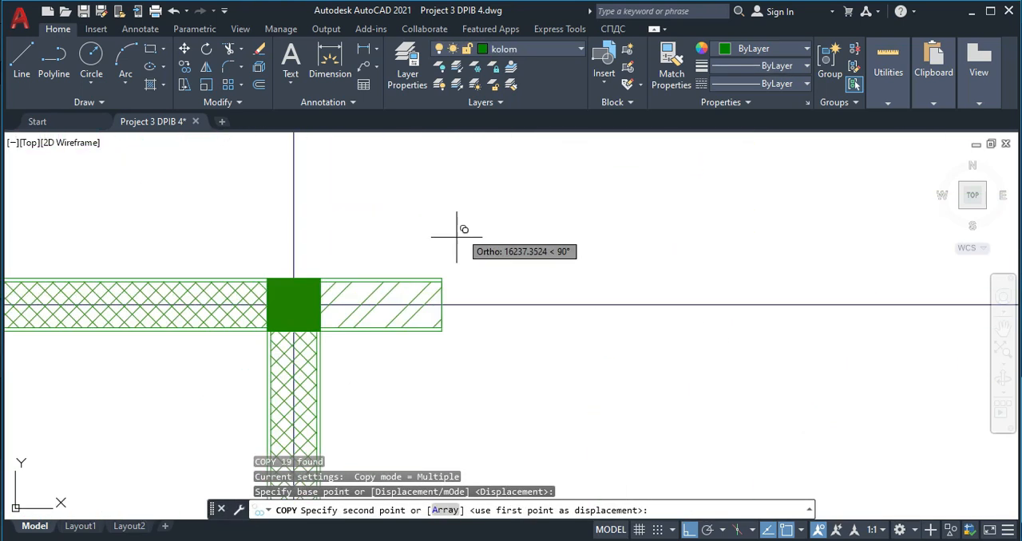
left_click(322, 294)
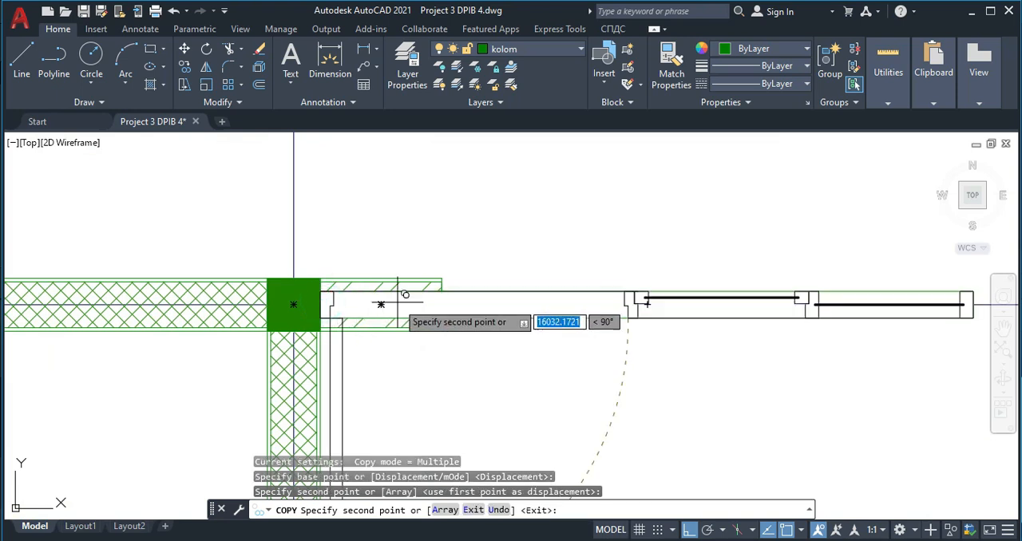
key("Escape")
- Move the short hatched wall block overlapping the door to the opposite end of the opening, against the right column's left face
left_click(419, 278)
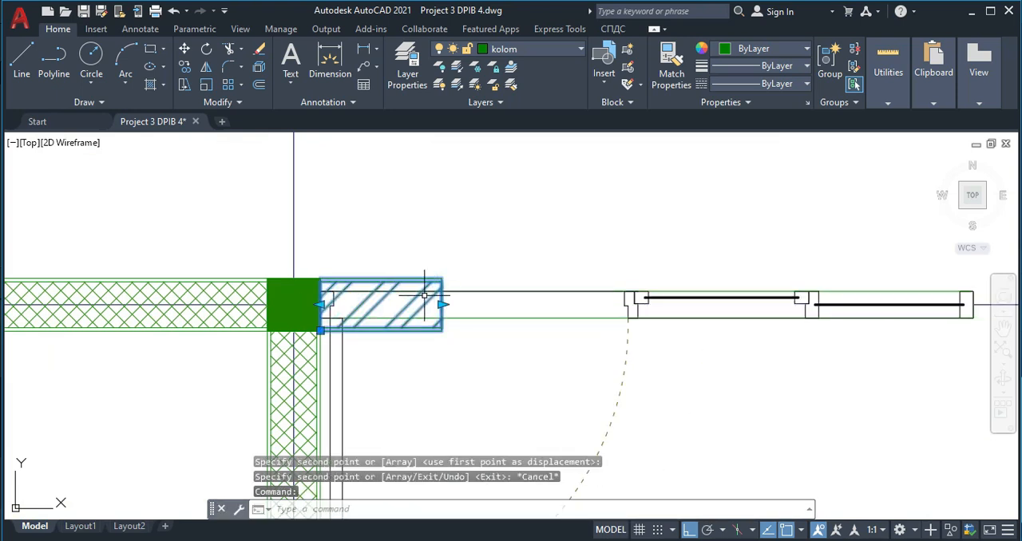
key("Return")
left_click(442, 330)
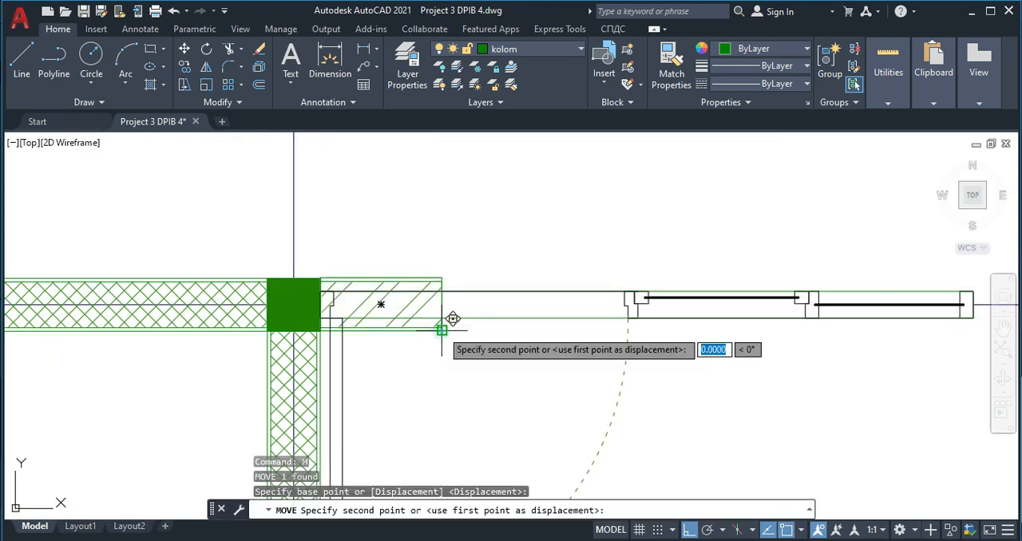
middle_click_drag(737, 344, 309, 313)
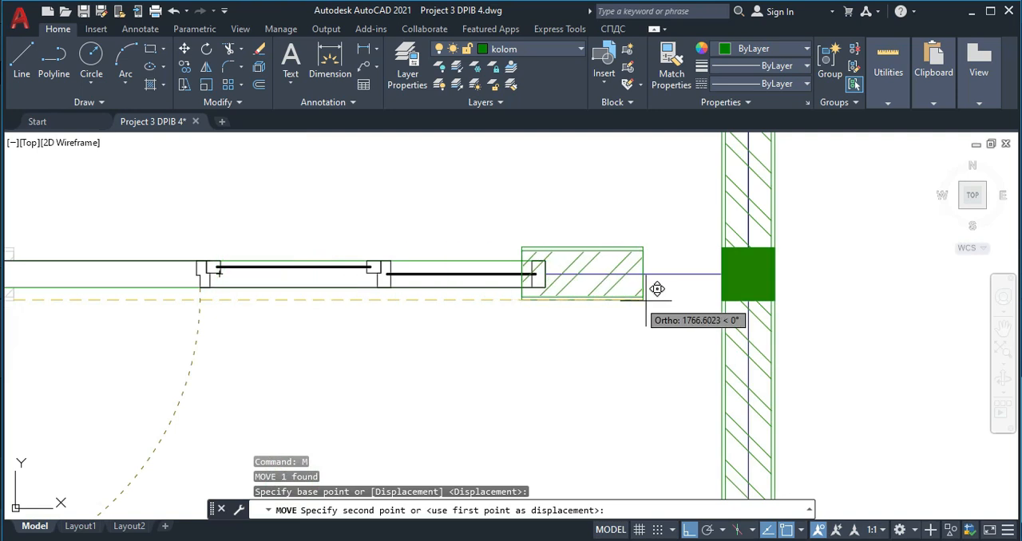
left_click(725, 296)
key("Escape")
- Stretch the moved wall block's left end to the right frame edge of the door-and-window symbol
left_click(627, 303)
left_click(623, 287)
left_click(603, 274)
left_click(546, 274)
key("Escape")
- Examine the remaining openings in the plan and the door symbols below it to match a door to the next opening
scroll(632, 321, "down", 6)
middle_click_drag(633, 321, 602, 254)
middle_click_drag(539, 347, 511, 273)
middle_click_drag(563, 364, 531, 243)
middle_click_drag(600, 382, 568, 245)
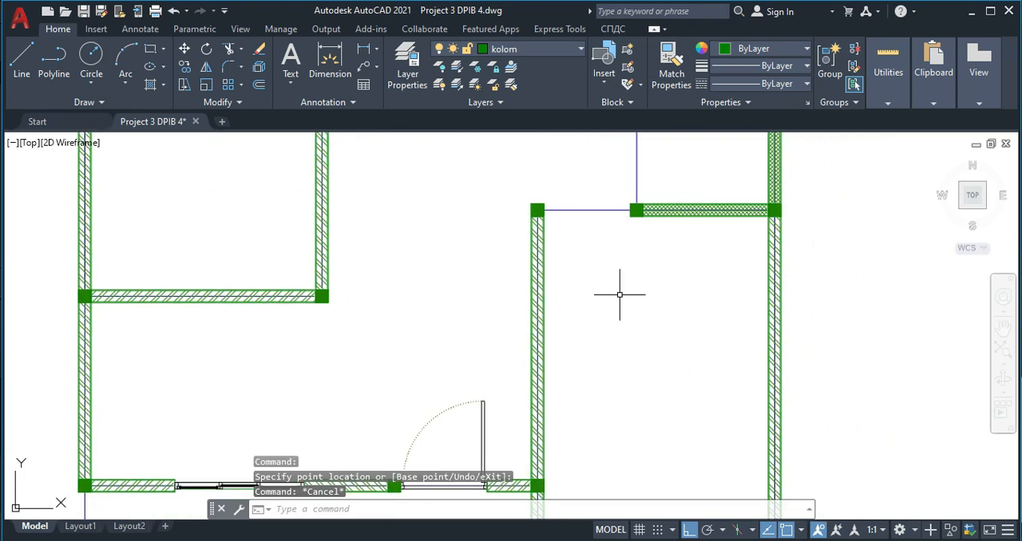
middle_click_drag(504, 462, 520, 382)
scroll(520, 381, "down", 4)
middle_click_drag(518, 492, 523, 297)
middle_click_drag(504, 395, 500, 240)
scroll(456, 392, "up", 6)
middle_click_drag(589, 310, 521, 427)
scroll(520, 426, "down", 4)
middle_click_drag(543, 338, 584, 280)
scroll(608, 260, "up", 4)
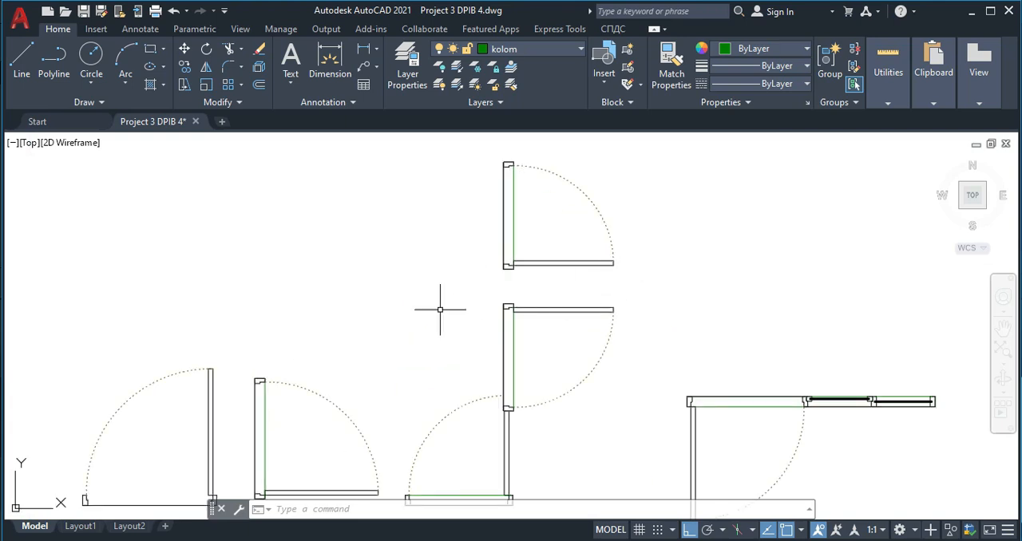
middle_click_drag(359, 371, 439, 220)
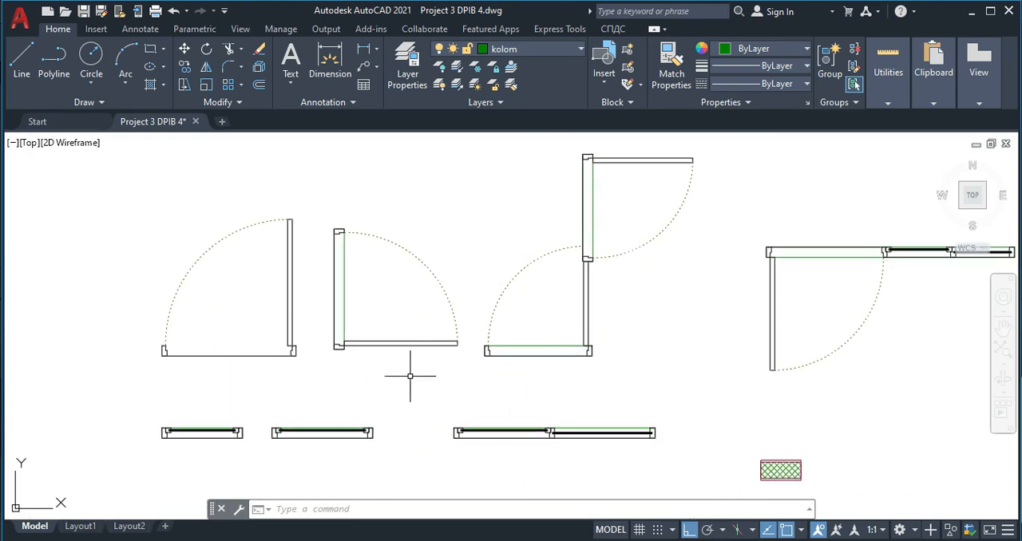
middle_click_drag(689, 257, 636, 364)
middle_click_drag(550, 406, 559, 349)
- Rotate the second door symbol below the plan a quarter turn clockwise so its frame lies horizontally above the leaf
mouse_move(336, 388)
middle_mouse_down()
mouse_move(342, 370)
mouse_move(445, 283)
middle_mouse_up()
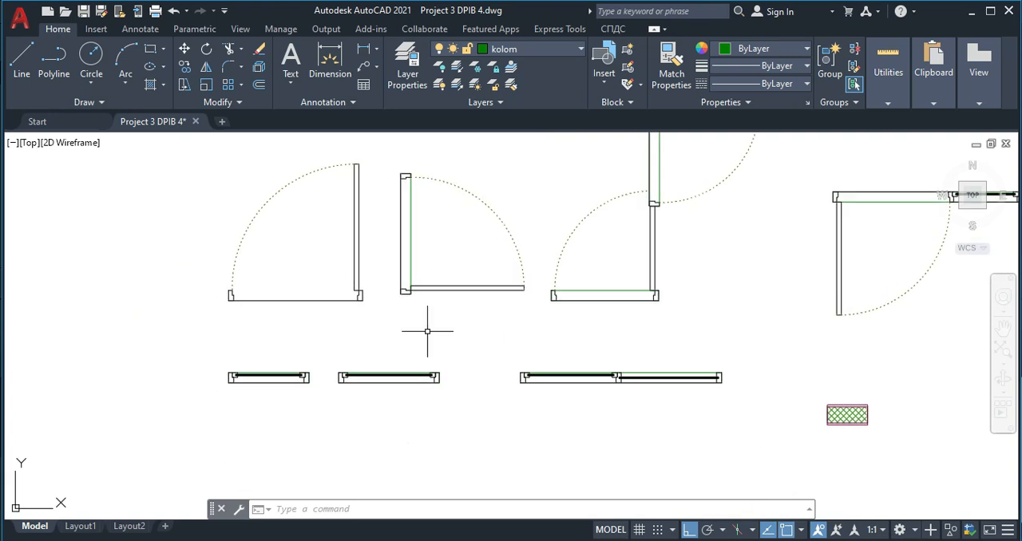
left_click(394, 253)
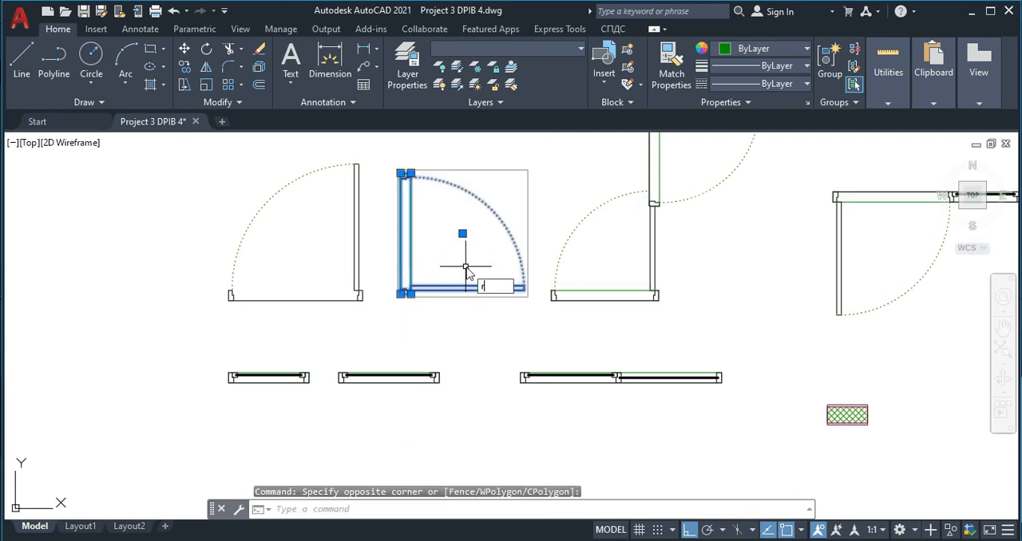
type("ro")
key("Return")
left_click(468, 241)
left_click(451, 334)
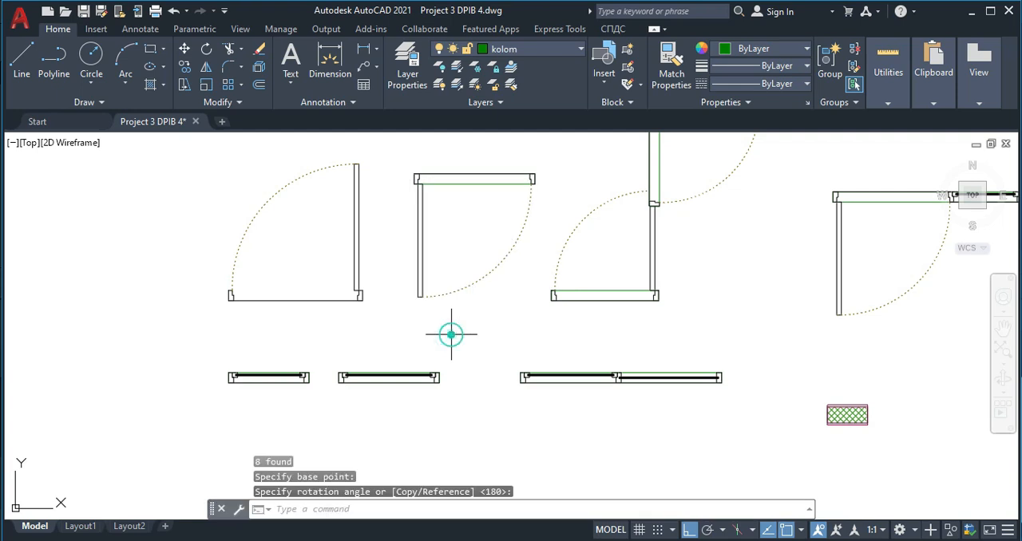
- Copy the rotated door by its left frame edge, with Ortho off, onto the right face of the front right room's upper left column
left_click(550, 330)
left_click(408, 166)
type("co")
key("Return")
scroll(416, 171, "up", 6)
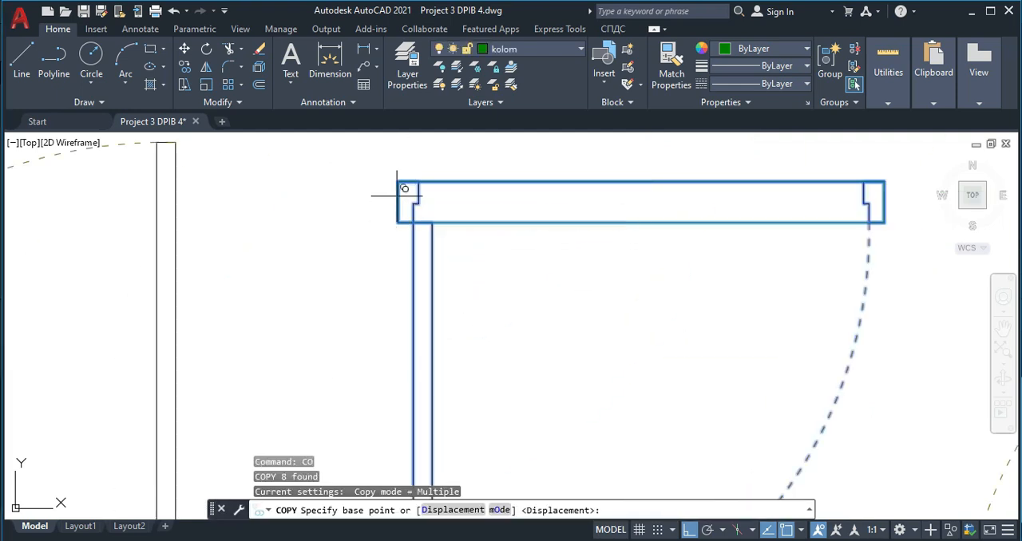
left_click(397, 196)
scroll(438, 191, "down", 6)
middle_click_drag(443, 253, 410, 381)
scroll(453, 302, "down", 6)
middle_click_drag(516, 211, 460, 361)
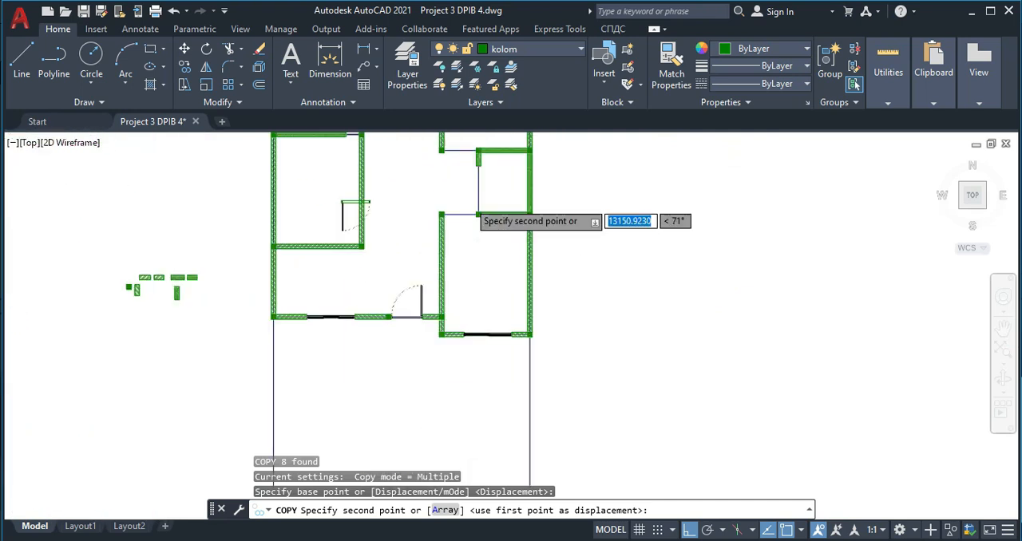
scroll(473, 200, "up", 6)
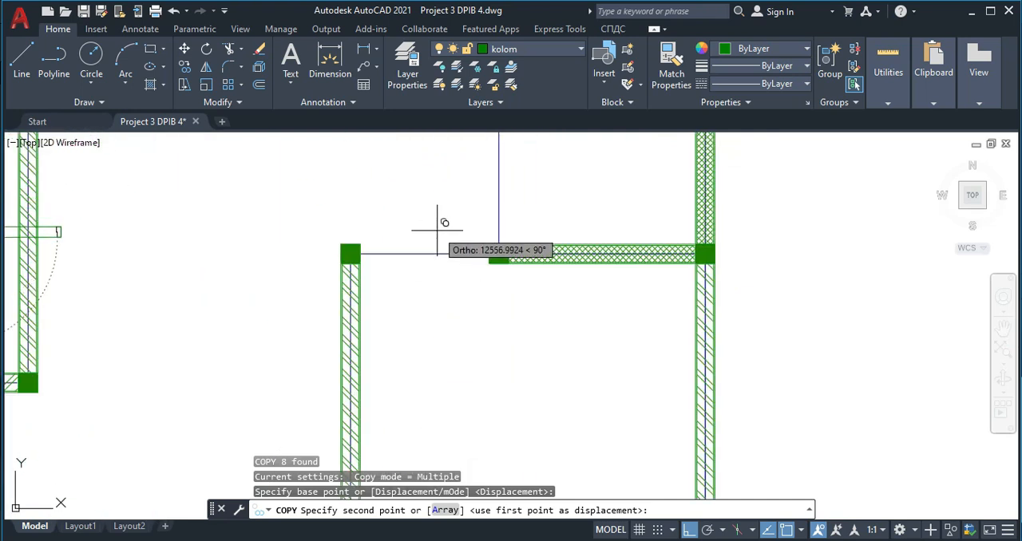
key("F8")
scroll(415, 249, "up", 3)
left_click(334, 258)
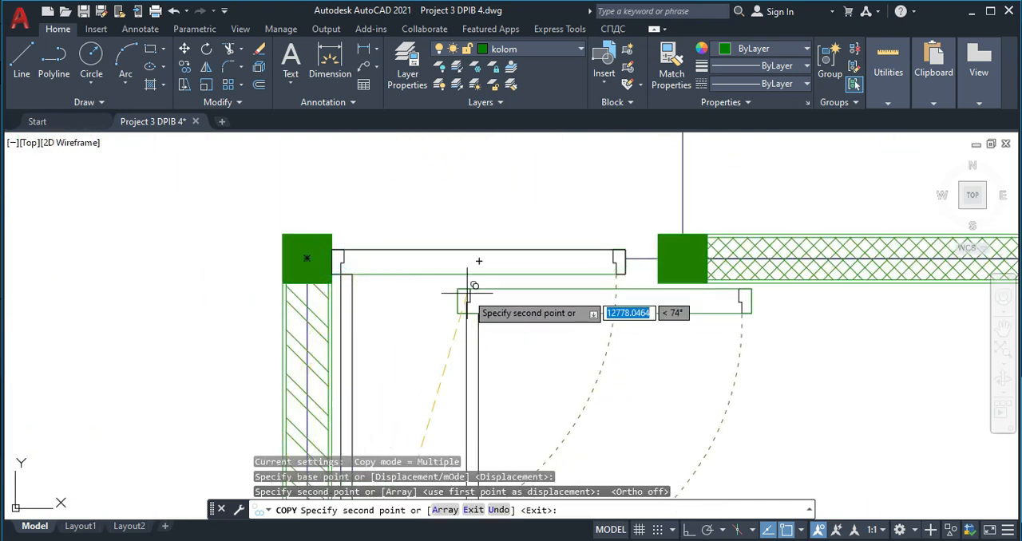
key("Escape")
scroll(599, 254, "down", 2)
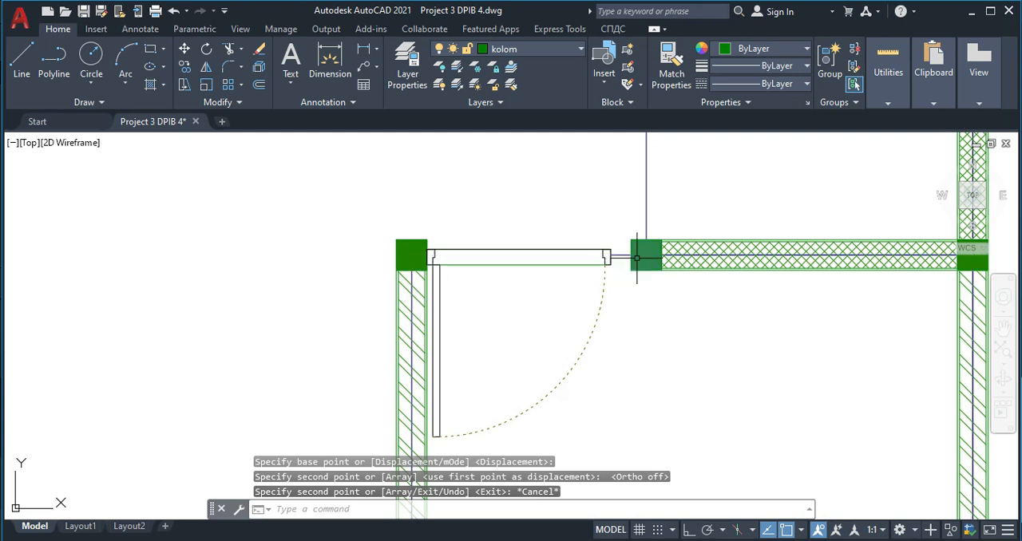
- Mirror the newly placed door across the horizontal centreline of the small room above it, keeping the original door
scroll(621, 257, "down", 8)
scroll(496, 364, "up", 7)
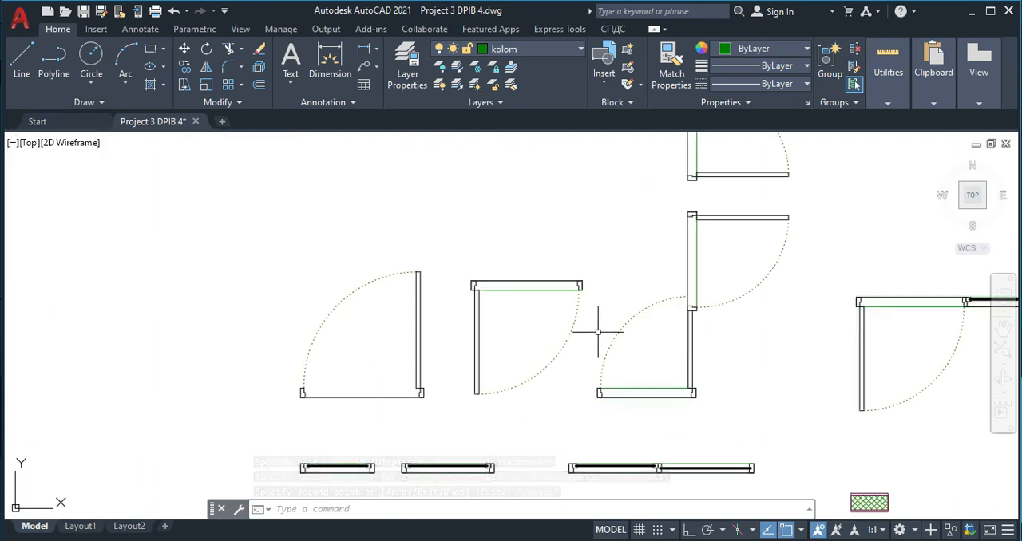
scroll(597, 332, "down", 6)
scroll(549, 236, "up", 4)
left_click(481, 394)
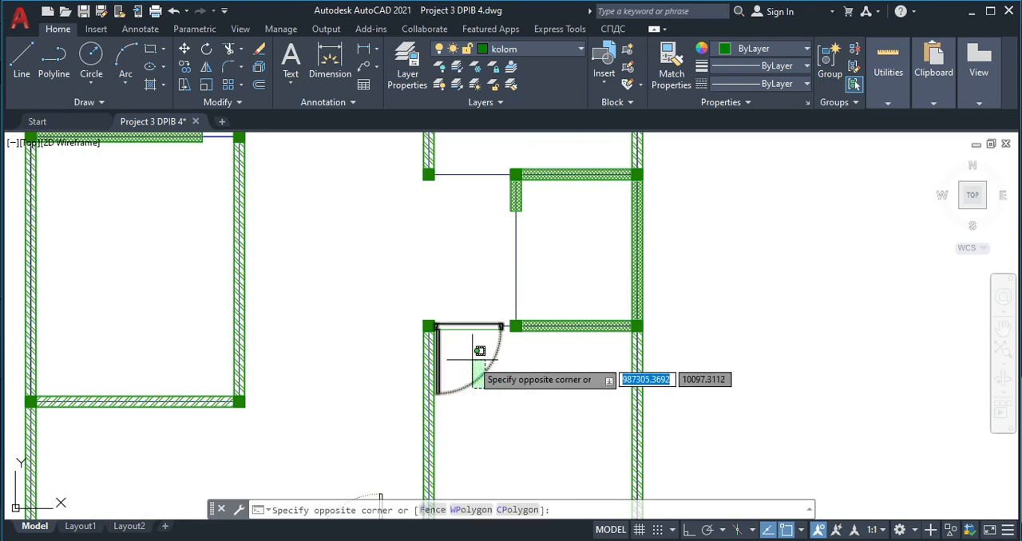
left_click(469, 361)
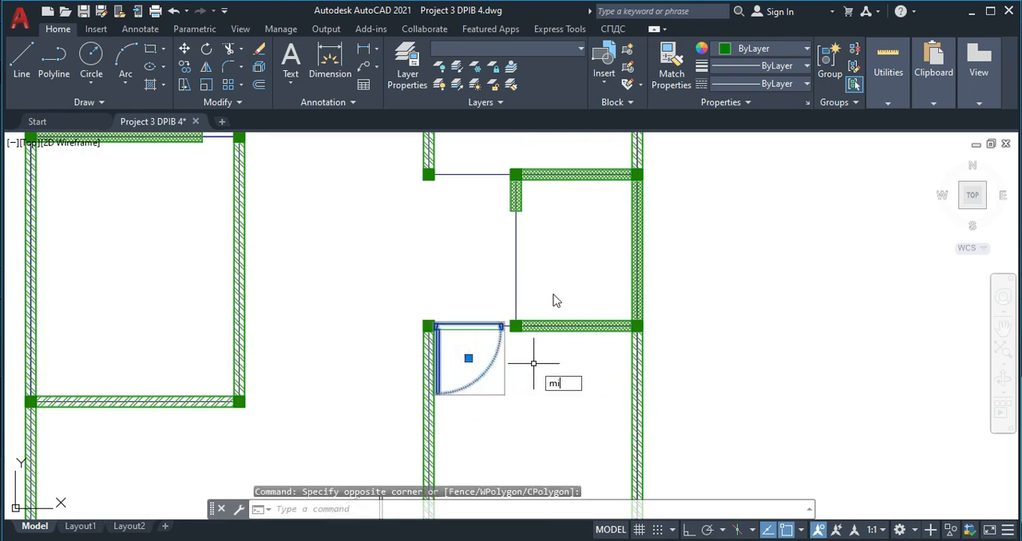
key("Return")
left_click(516, 250)
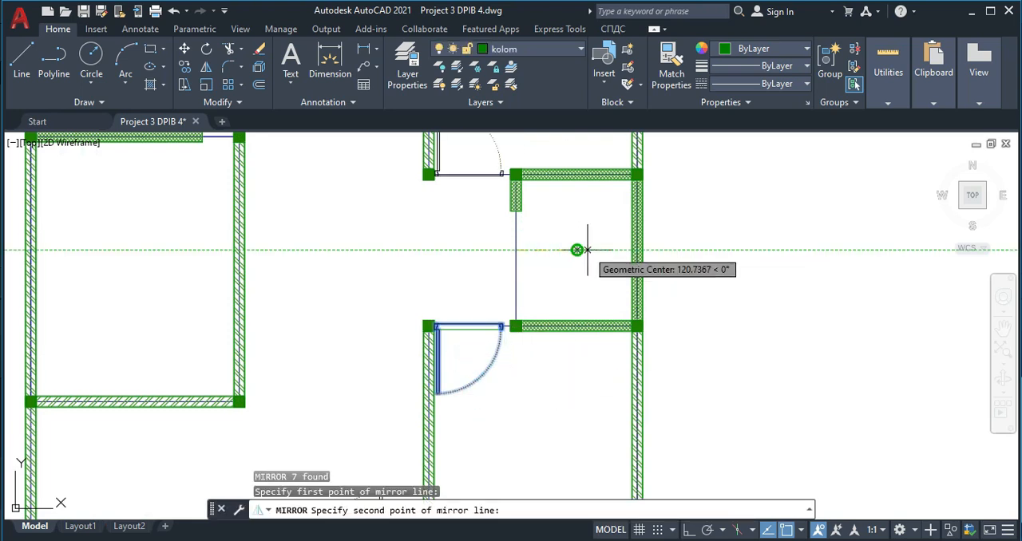
left_click(580, 251)
key("Return")
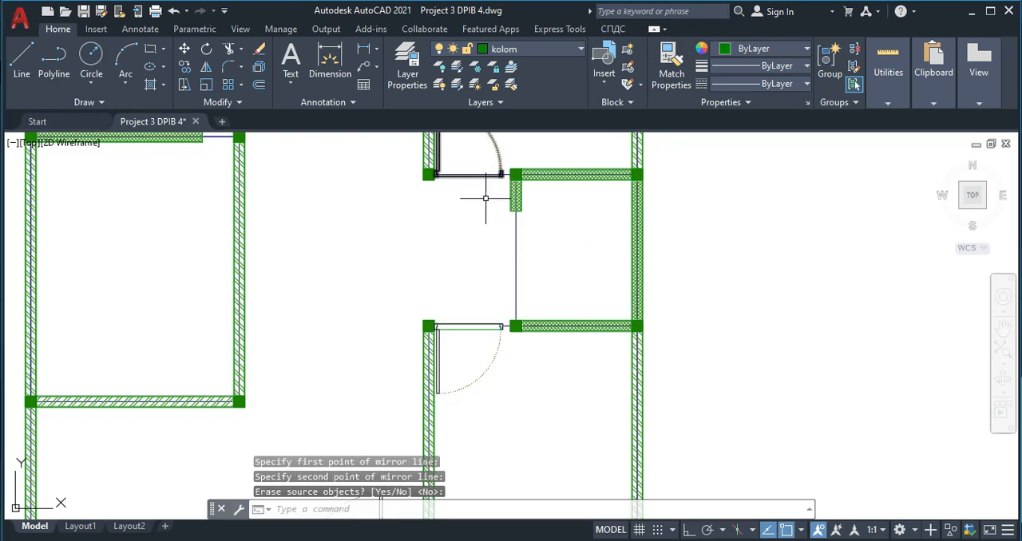
- Stretch the small room's lower wall block leftward past its column to the right frame edge of the lower door
middle_click_drag(488, 318, 489, 239)
scroll(491, 243, "up", 5)
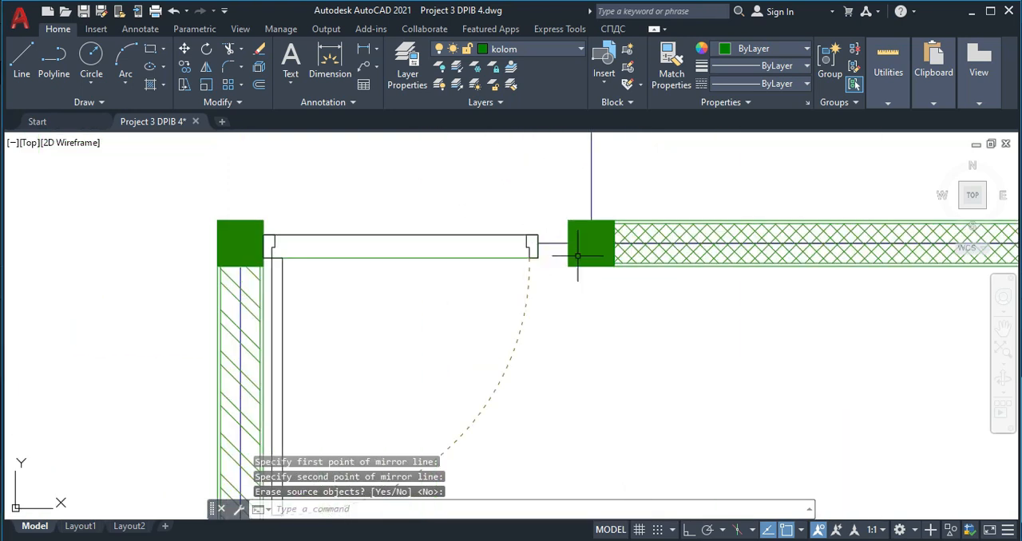
left_click(664, 290)
left_click(634, 248)
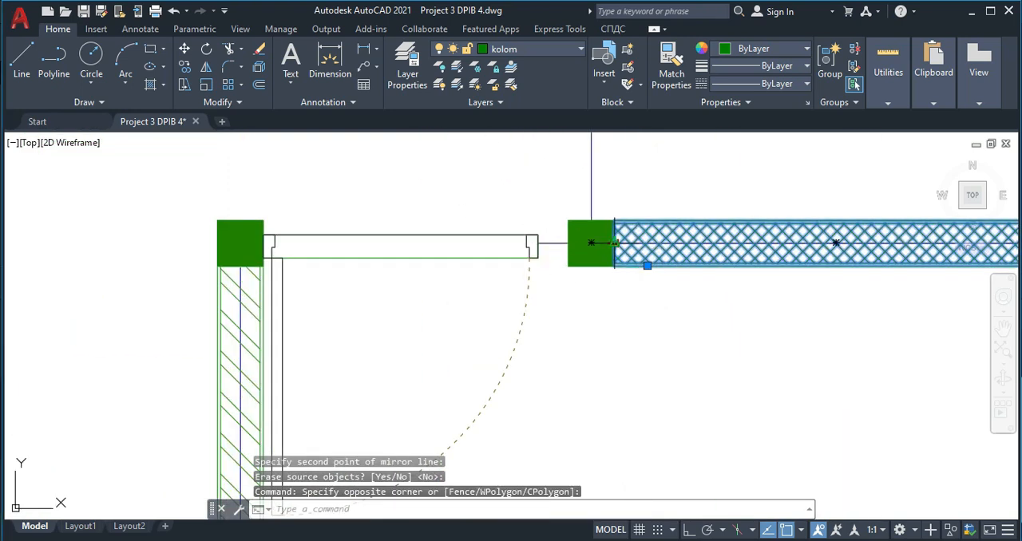
left_click(616, 242)
left_click(538, 242)
scroll(625, 254, "down", 5)
key("Escape")
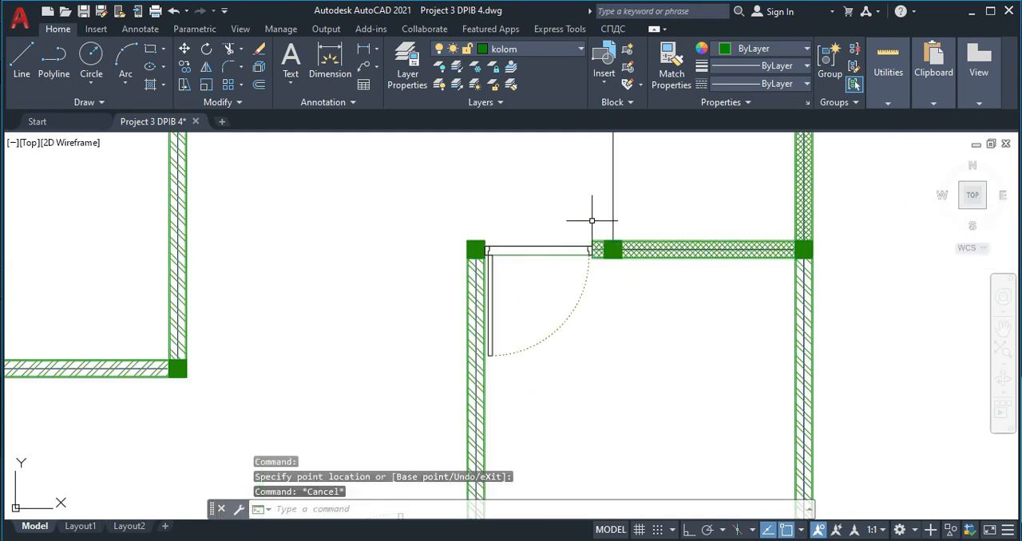
- Stretch the small room's upper wall block leftward past its column to the right frame edge of the mirrored door
scroll(594, 220, "up", 5)
middle_click_drag(636, 142, 571, 270)
scroll(571, 271, "down", 5)
middle_click_drag(583, 191, 558, 270)
scroll(561, 178, "up", 5)
left_click(596, 212)
left_click(569, 196)
left_click(549, 186)
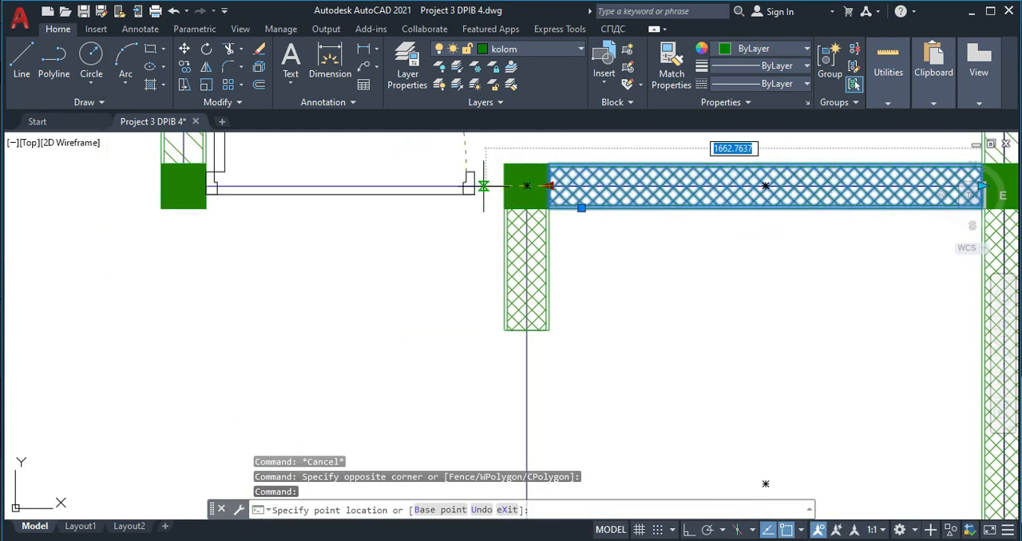
left_click(474, 186)
key("Escape")
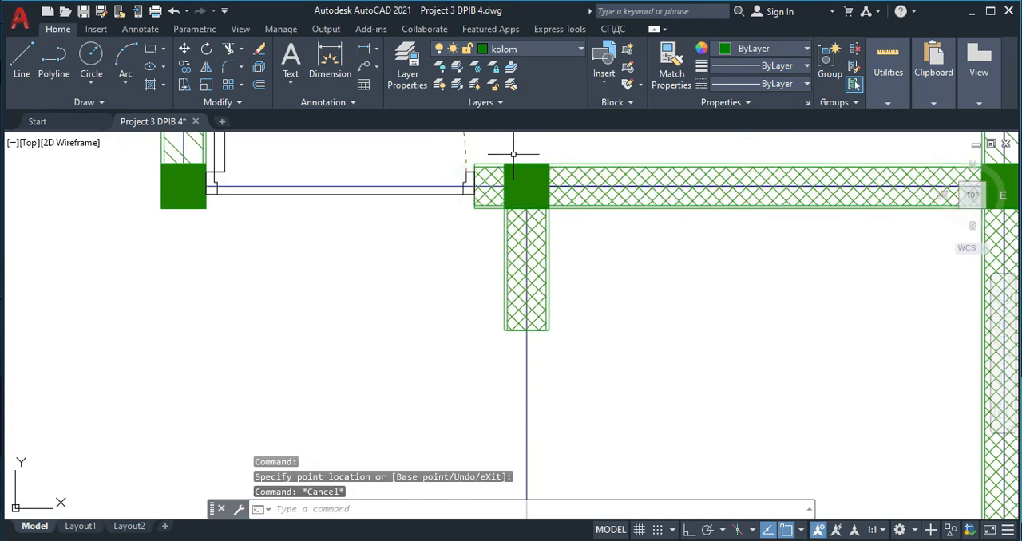
- Erase the green-edged inner piece between the frame ends of the lower right-opening door symbol below the plan
scroll(513, 154, "down", 6)
middle_click_drag(516, 425, 487, 323)
scroll(483, 355, "up", 4)
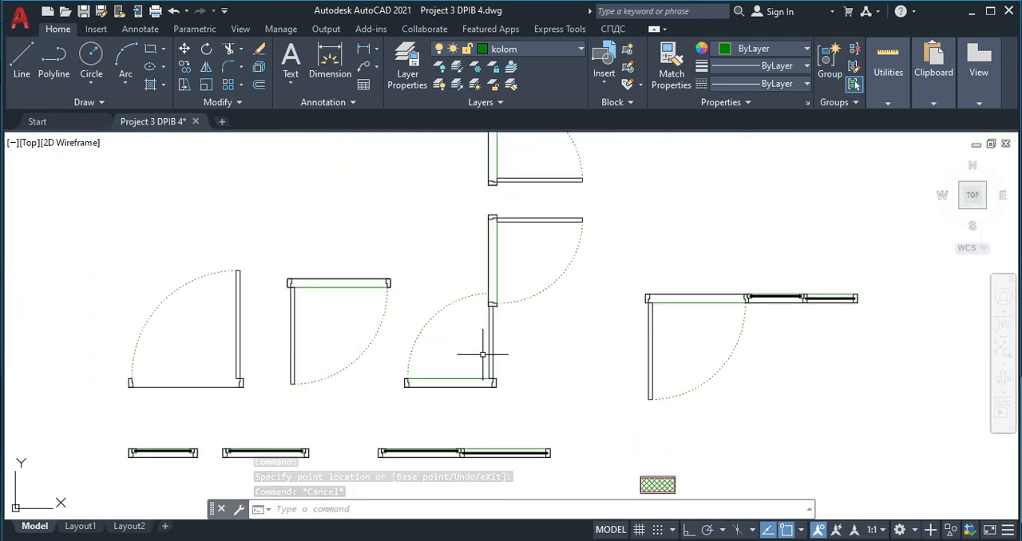
middle_click_drag(538, 218, 495, 288)
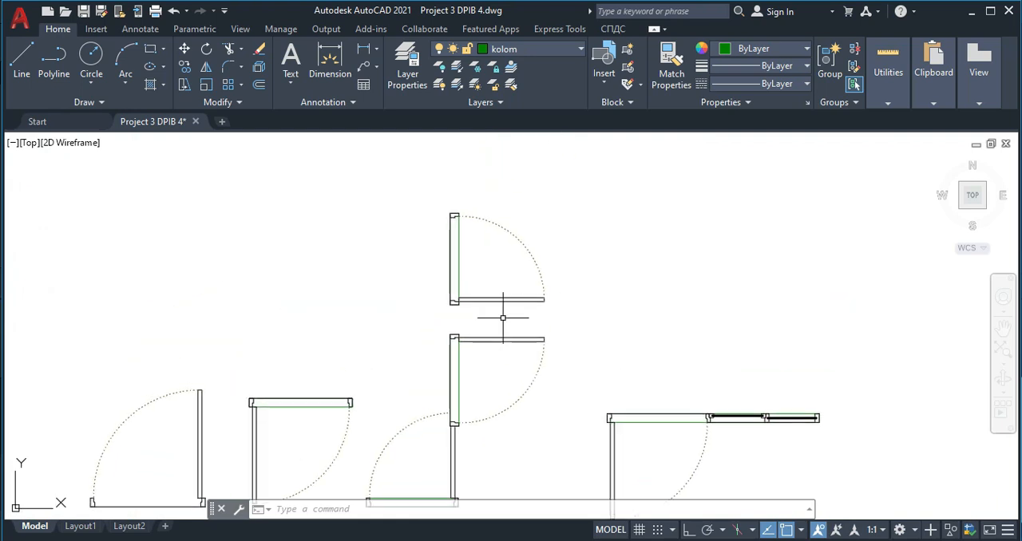
scroll(506, 316, "down", 2)
scroll(383, 269, "down", 3)
middle_click_drag(405, 342, 407, 362)
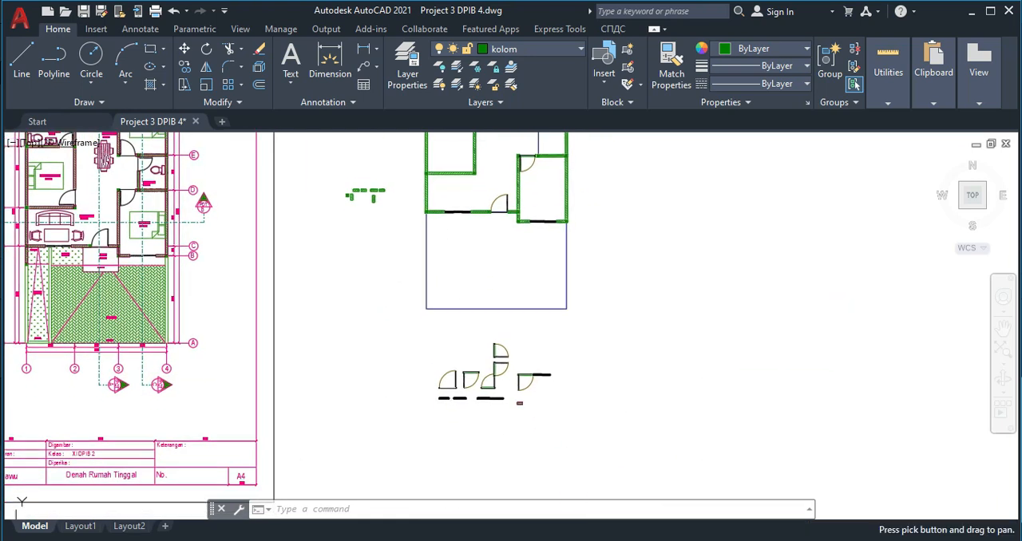
scroll(497, 357, "up", 4)
scroll(495, 396, "up", 4)
left_click(489, 321)
left_click(450, 323)
key("Escape")
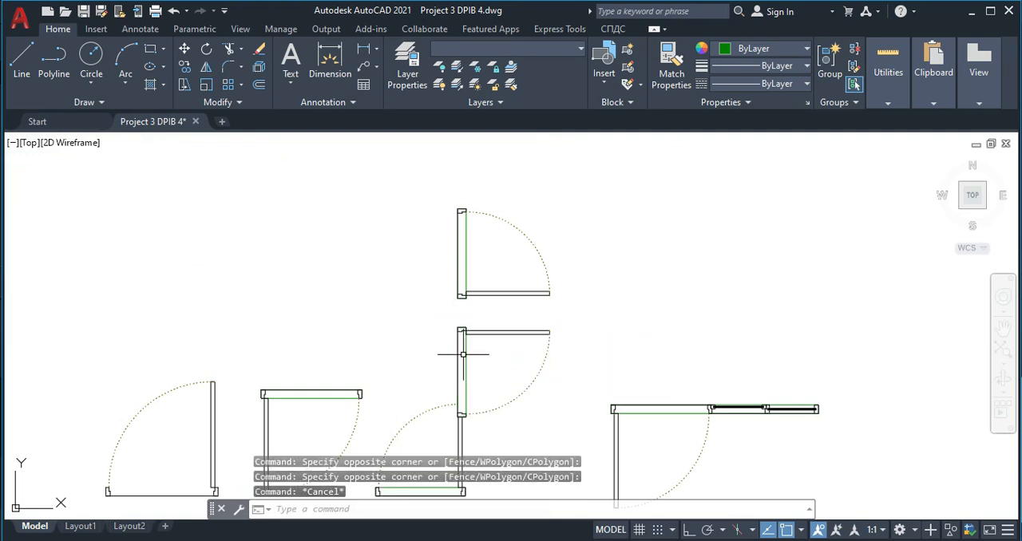
key("Delete")
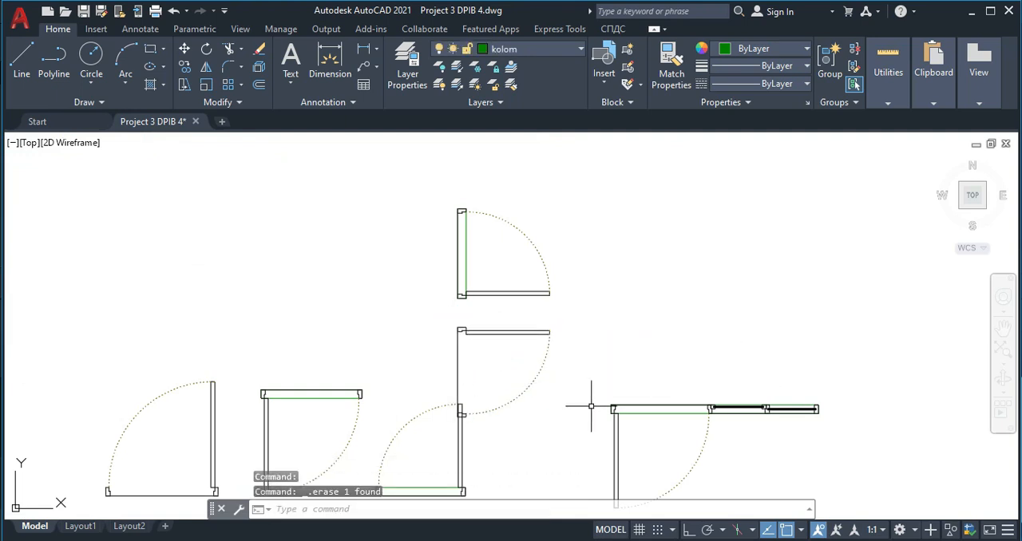
- Group the arc, leaf, frame ends and outer frame line of the lower right-opening door symbol
left_click(591, 406)
left_click(497, 314)
middle_click_drag(464, 361, 484, 301)
scroll(484, 301, "up", 4)
middle_click_drag(474, 435, 477, 397)
scroll(494, 408, "up", 4)
left_click(491, 403)
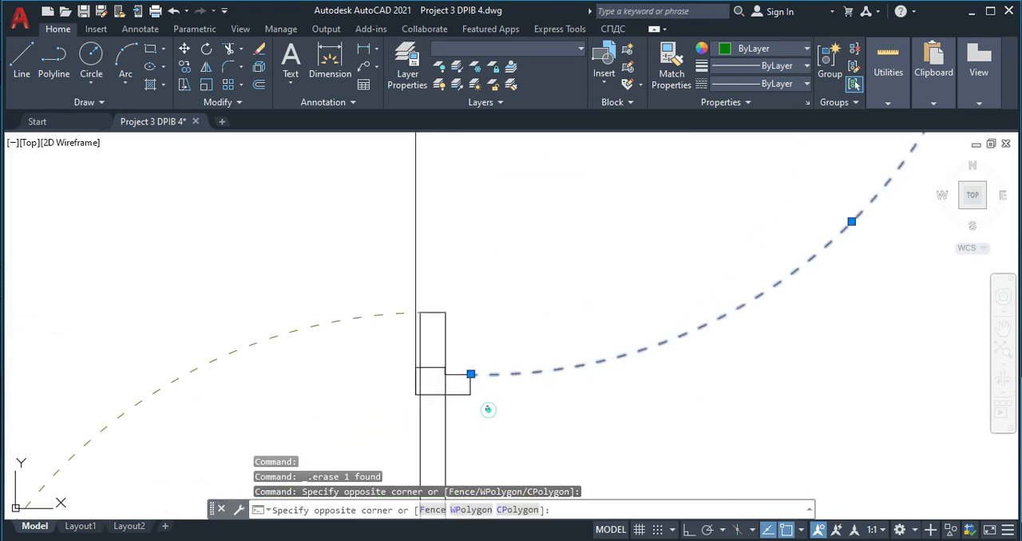
left_click(439, 376)
left_click(436, 256)
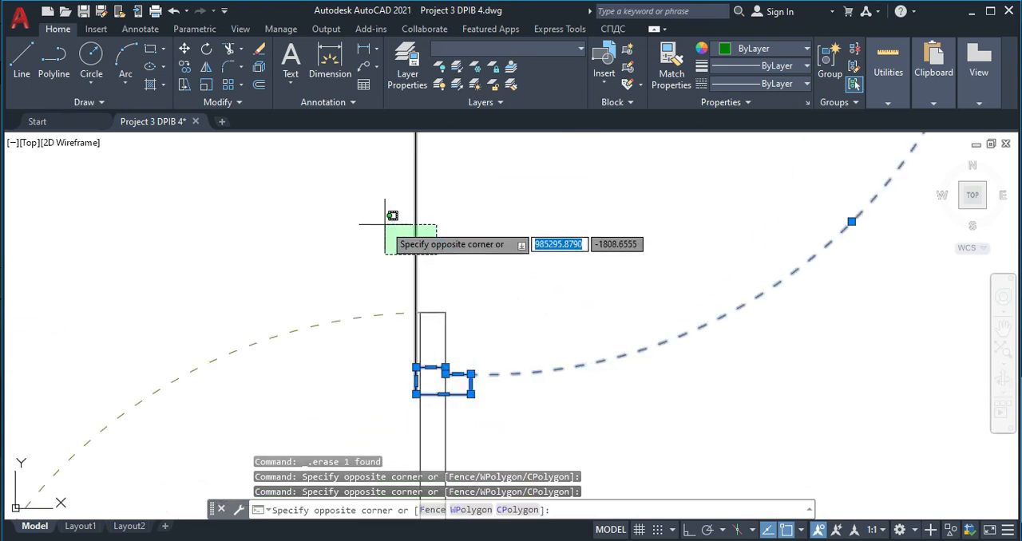
left_click(384, 224)
scroll(425, 233, "down", 4)
middle_click_drag(437, 231, 432, 311)
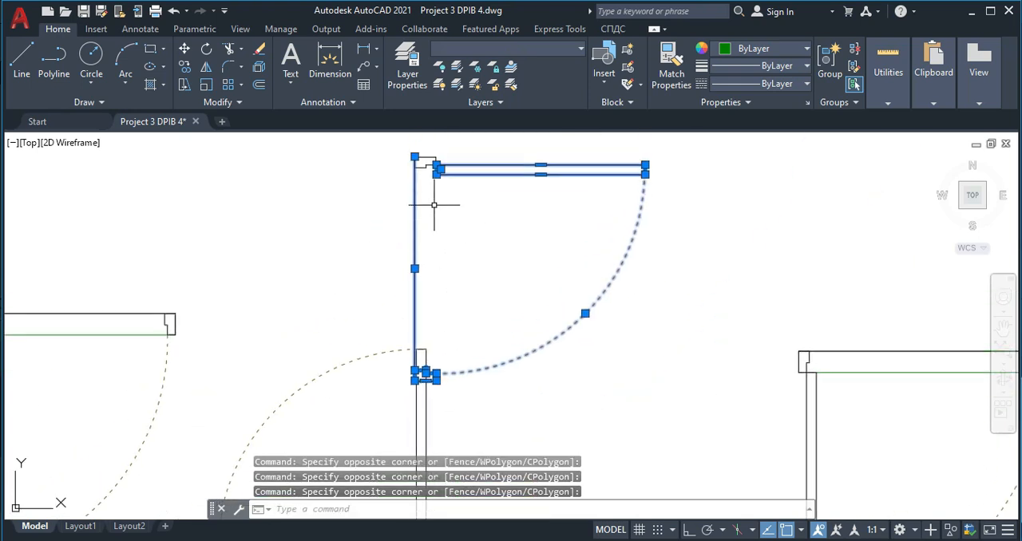
left_click(395, 151)
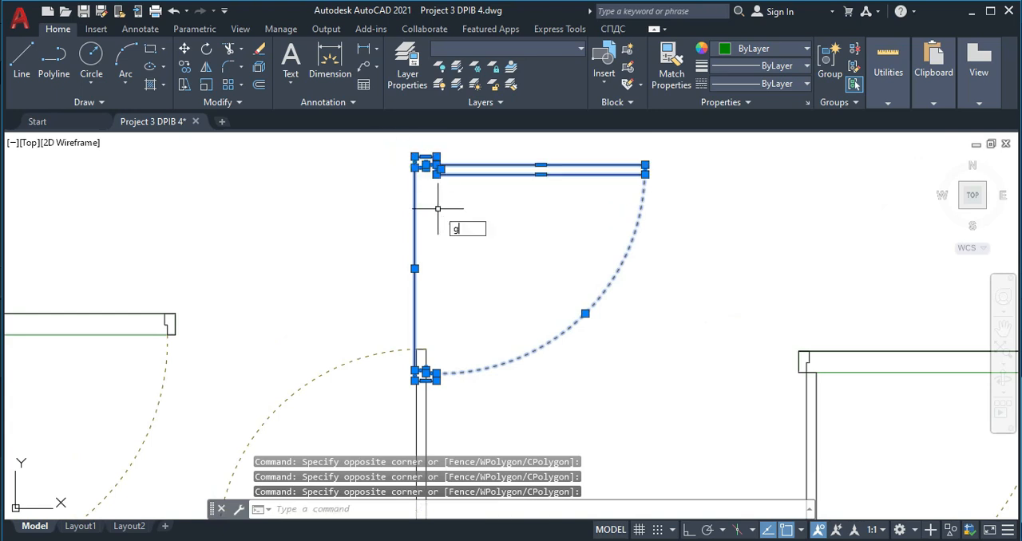
type("g")
key("Return")
- Copy the grouped door by its top frame edge's midpoint onto the lower face midpoint of the small room's upper left column
left_click(472, 171)
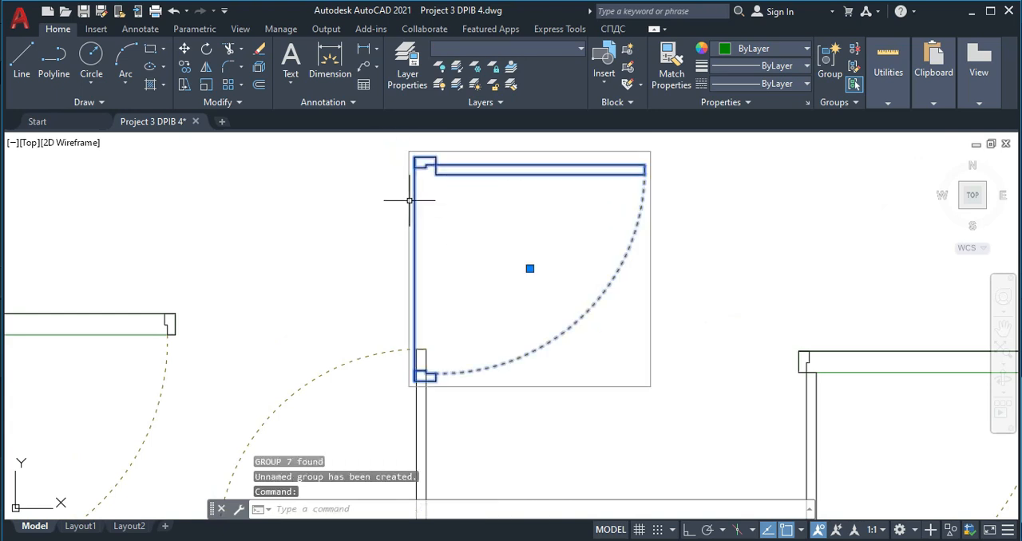
key("Return")
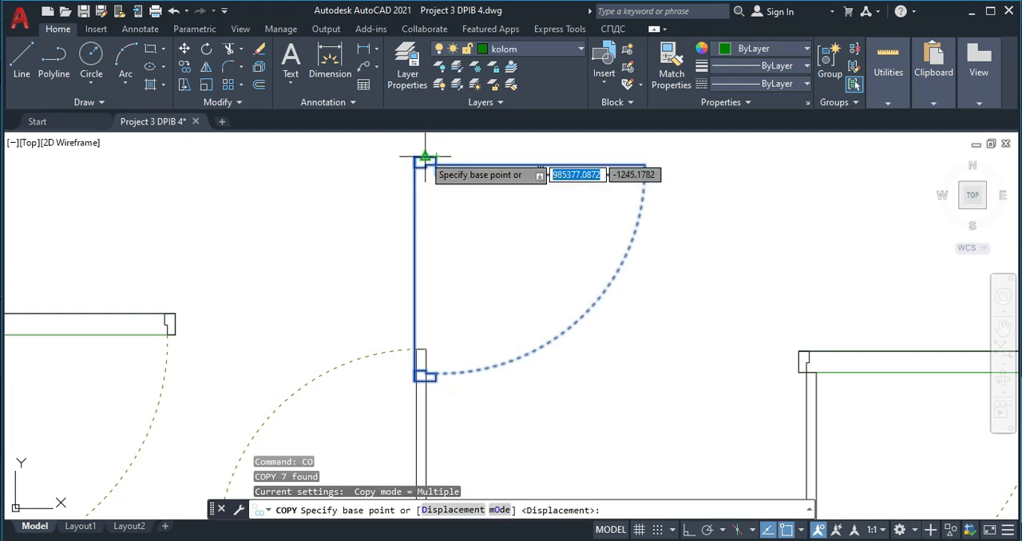
left_click(426, 156)
scroll(453, 238, "down", 5)
middle_click_drag(479, 152, 423, 411)
scroll(439, 262, "down", 5)
middle_click_drag(433, 226, 423, 384)
scroll(426, 279, "up", 5)
scroll(431, 236, "up", 5)
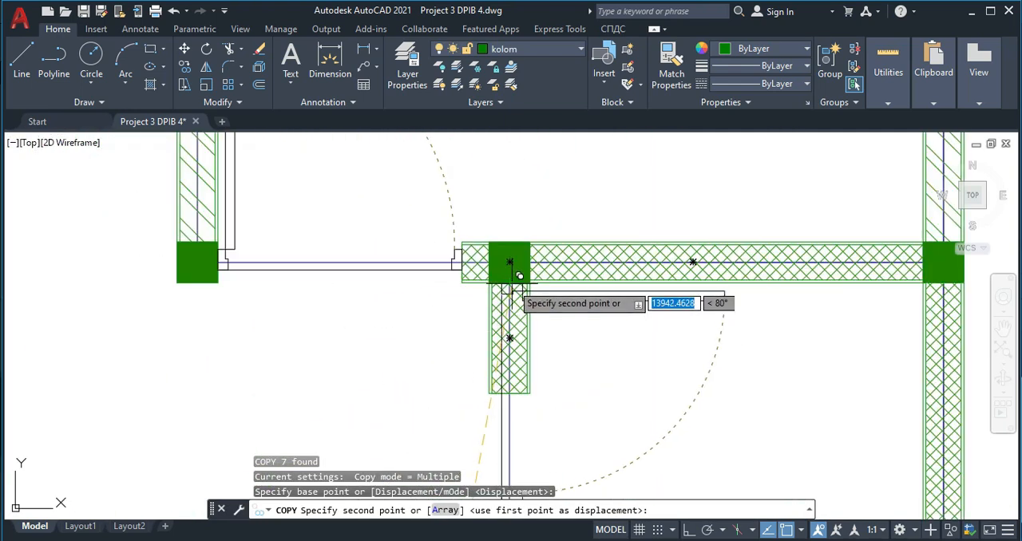
left_click(509, 283)
key("Escape")
- Move the short vertical wall block from under the small room's upper left column onto the top of its lower left column
left_click(550, 388)
left_click(519, 349)
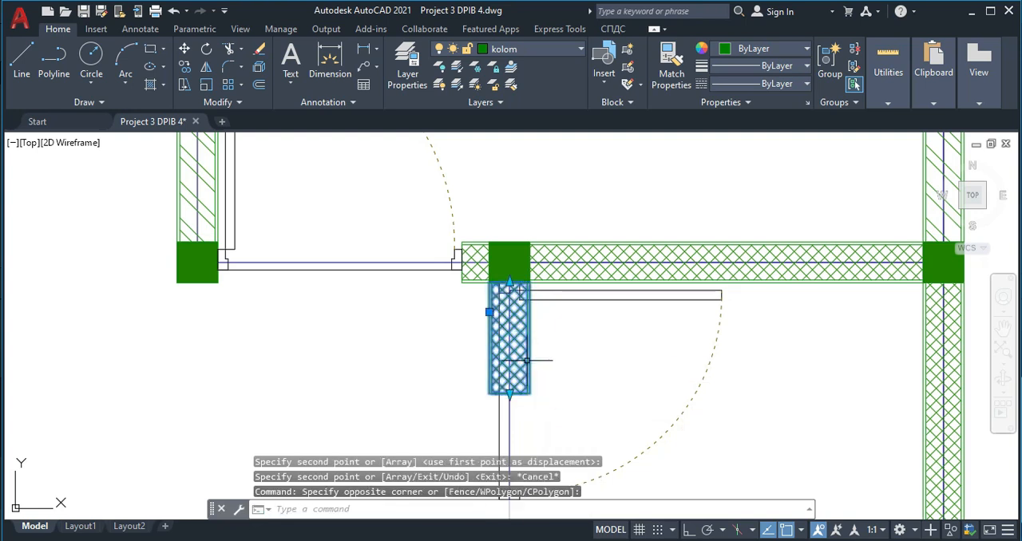
type("m")
key("Return")
scroll(496, 431, "up", 3)
left_click(471, 348)
middle_click_drag(486, 418, 490, 226)
scroll(488, 240, "down", 6)
middle_click_drag(480, 463, 491, 329)
scroll(489, 332, "up", 4)
left_click(509, 363)
- Stretch the moved vertical wall block's top end up to the lower frame edge of the small room's door
middle_click_drag(582, 264, 553, 312)
left_click(558, 296)
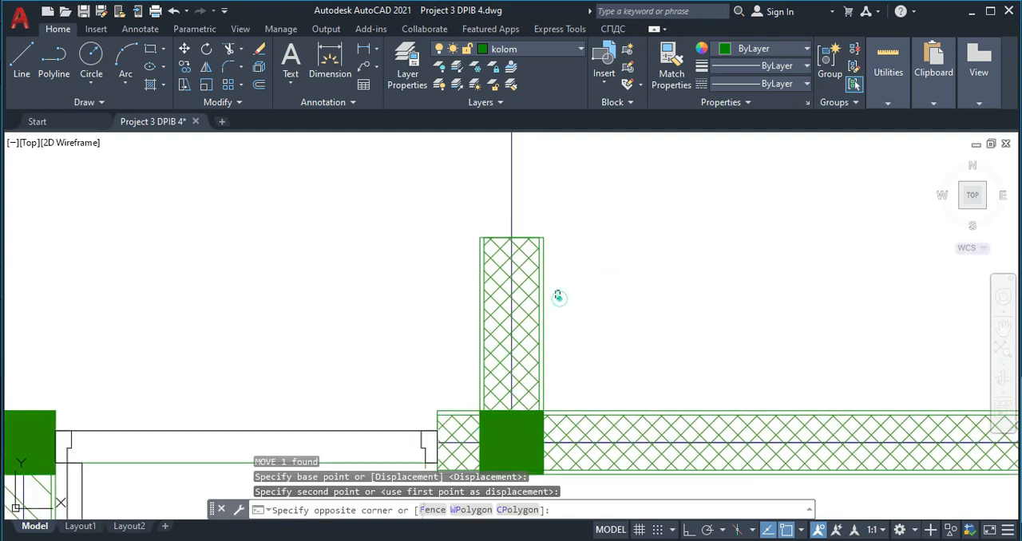
left_click(535, 250)
left_click(511, 238)
middle_click_drag(512, 163, 475, 312)
middle_click_drag(475, 197, 457, 322)
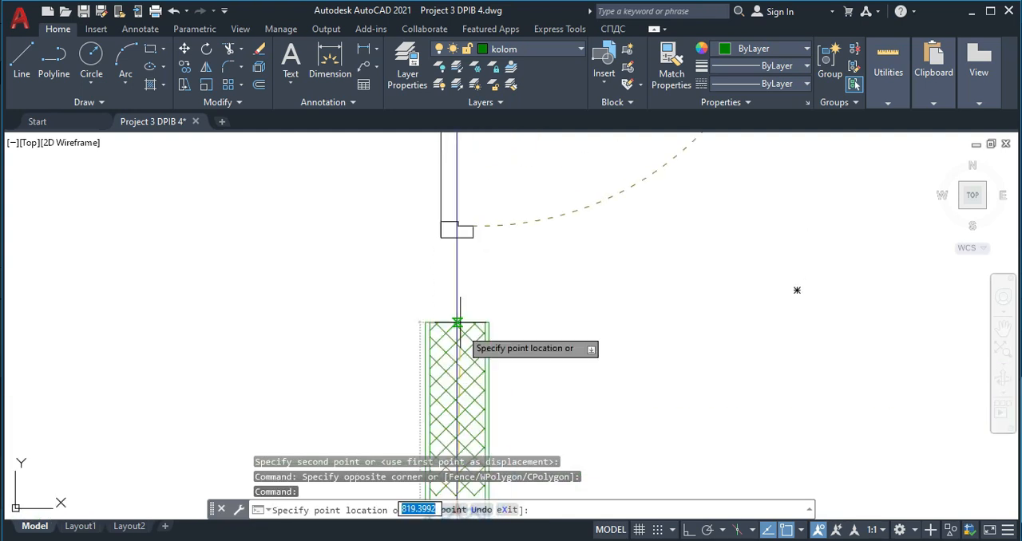
key("Escape")
scroll(562, 325, "down", 4)
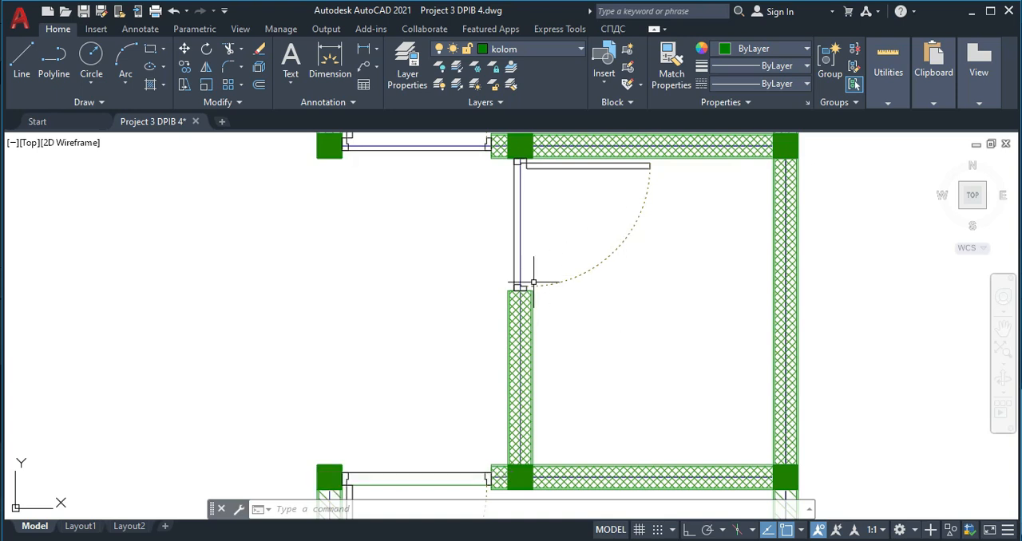
- Examine the redrawn plan for the openings that still lack doors and compare it with the original floor plan
middle_click_drag(473, 315, 604, 314)
scroll(591, 315, "down", 3)
middle_click_drag(334, 227, 379, 302)
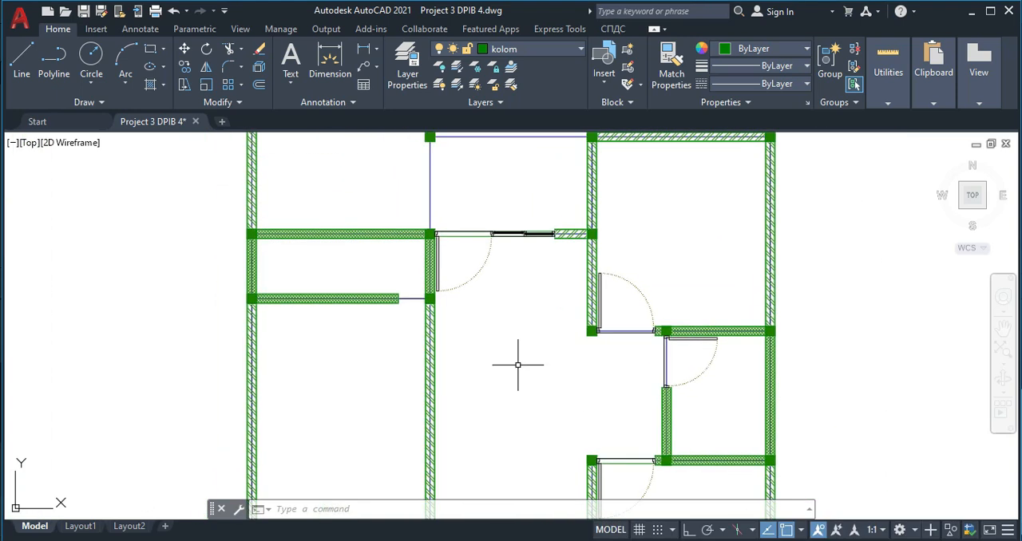
scroll(347, 284, "up", 2)
scroll(428, 343, "down", 4)
middle_click_drag(515, 333, 536, 293)
scroll(530, 386, "down", 2)
middle_click_drag(533, 354, 546, 295)
scroll(478, 199, "up", 2)
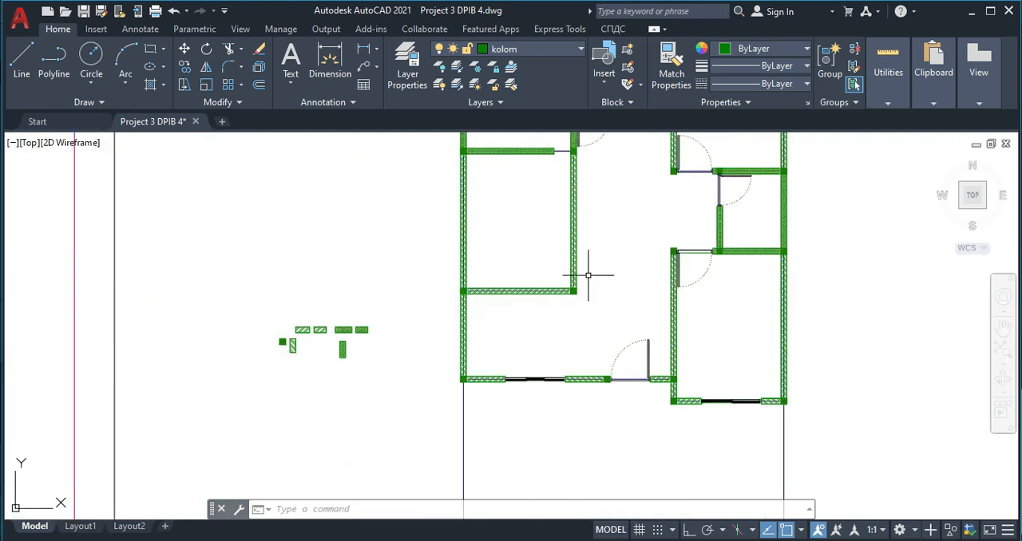
scroll(570, 264, "up", 2)
scroll(547, 312, "down", 6)
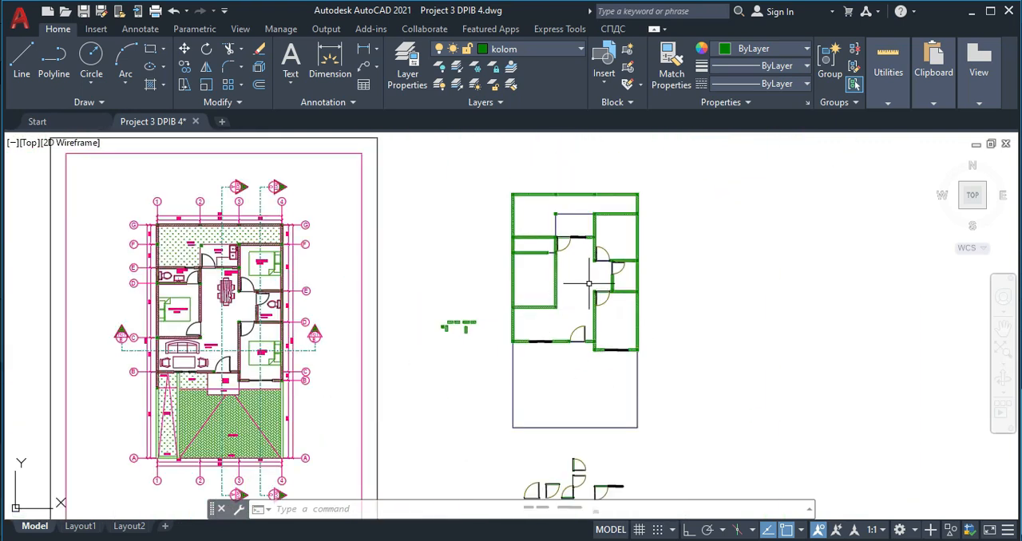
- Examine the master bedroom's door and adjoining wall pieces in the original floor plan
scroll(520, 297, "up", 2)
mouse_move(520, 296)
middle_mouse_down()
mouse_move(646, 290)
mouse_move(759, 241)
middle_mouse_up()
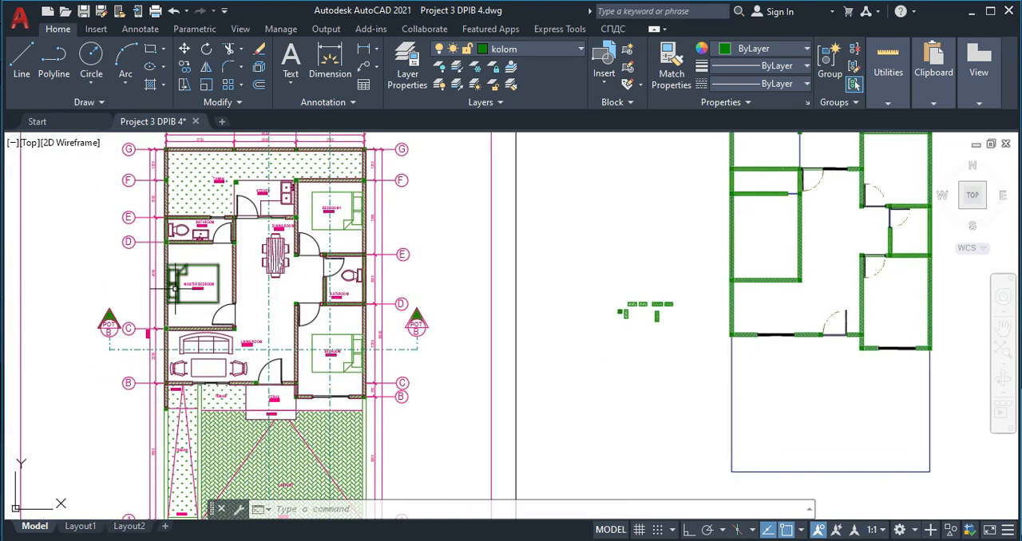
scroll(152, 285, "up", 4)
mouse_move(226, 283)
middle_mouse_down()
mouse_move(248, 371)
mouse_move(285, 261)
middle_mouse_up()
scroll(305, 259, "up", 2)
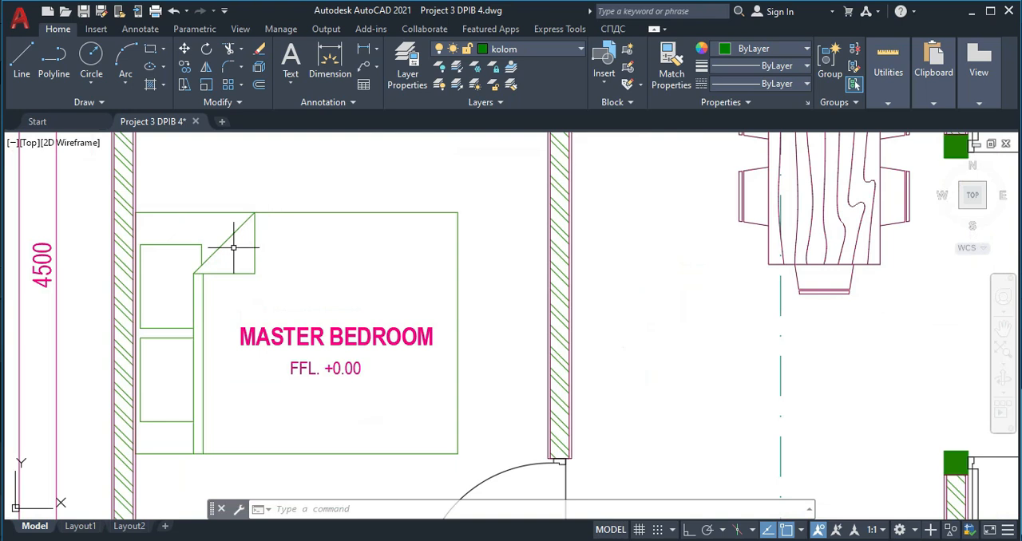
scroll(234, 247, "down", 3)
scroll(257, 265, "down", 2)
scroll(464, 262, "up", 2)
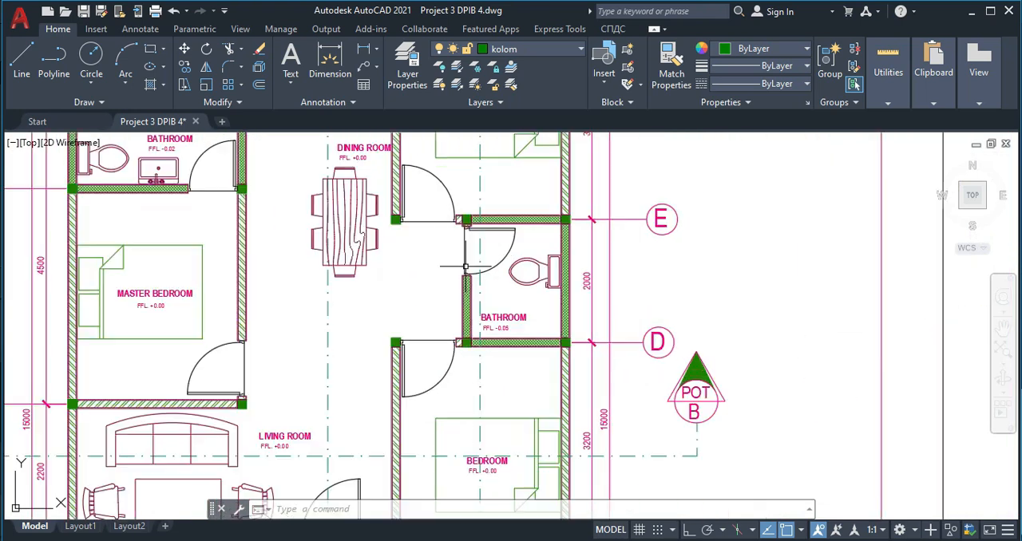
middle_click_drag(210, 435, 246, 343)
scroll(182, 230, "up", 2)
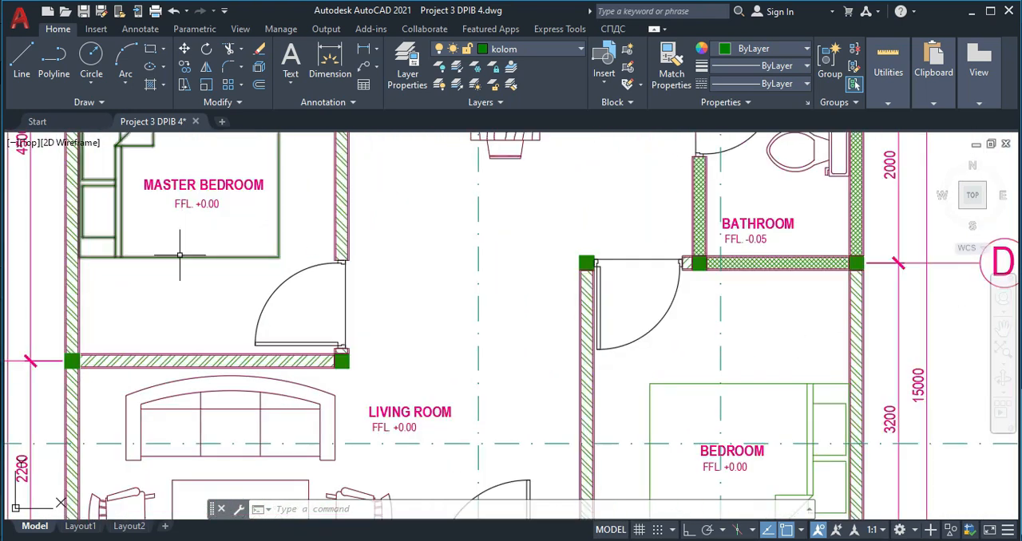
scroll(179, 261, "down", 3)
scroll(175, 252, "up", 5)
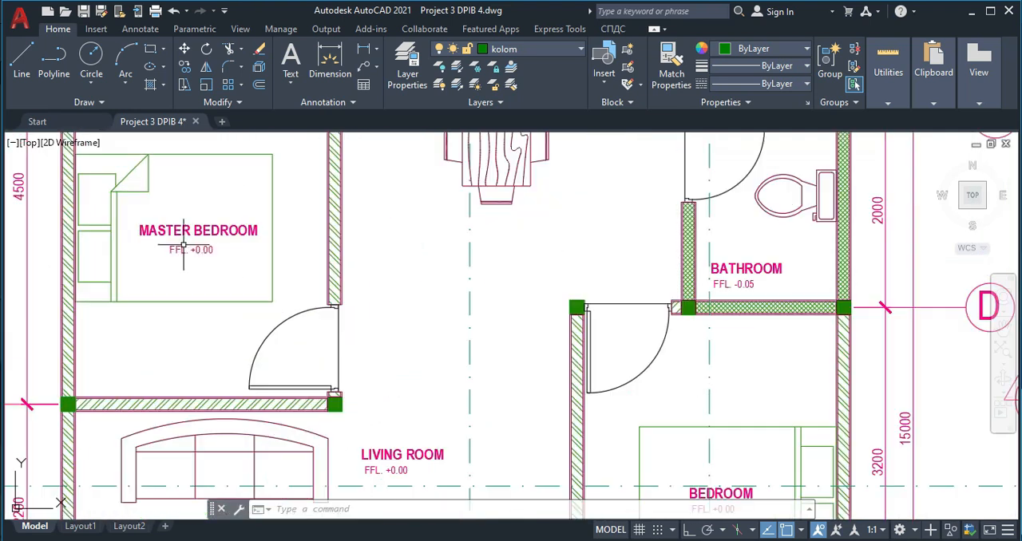
scroll(190, 217, "down", 2)
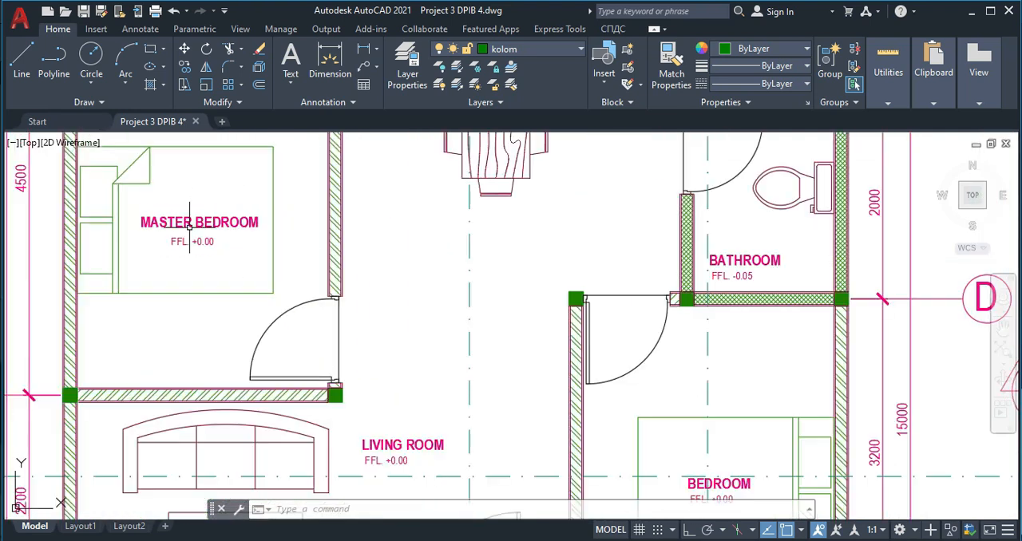
- Examine the master bedroom's bed in the original floor plan and return to the empty matching room in the redrawn plan
scroll(190, 226, "down", 4)
scroll(190, 228, "up", 4)
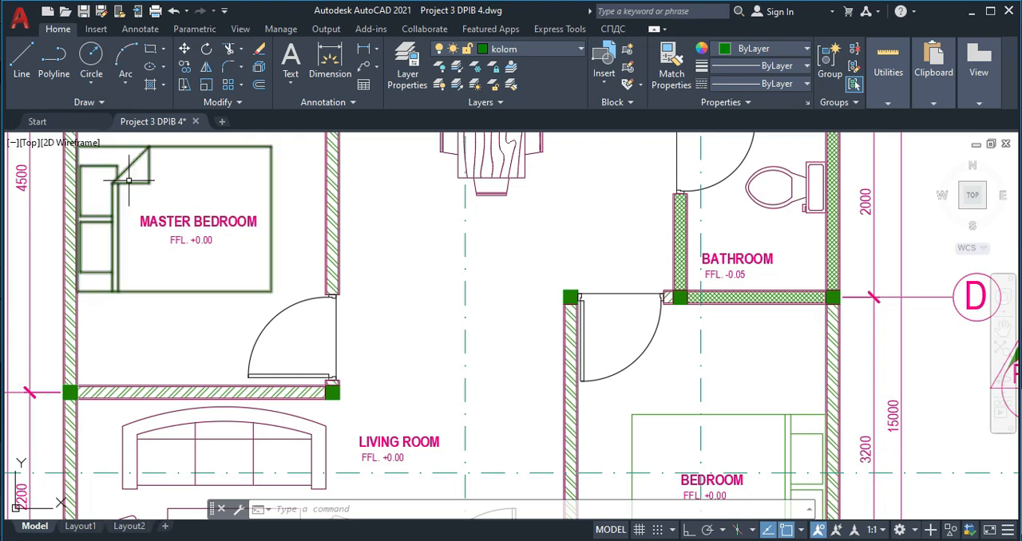
scroll(130, 182, "down", 4)
scroll(433, 269, "down", 2)
middle_click_drag(427, 269, 202, 300)
scroll(583, 232, "up", 4)
middle_click_drag(582, 240, 520, 311)
mouse_move(476, 212)
middle_mouse_down()
mouse_move(459, 303)
mouse_move(462, 278)
middle_mouse_up()
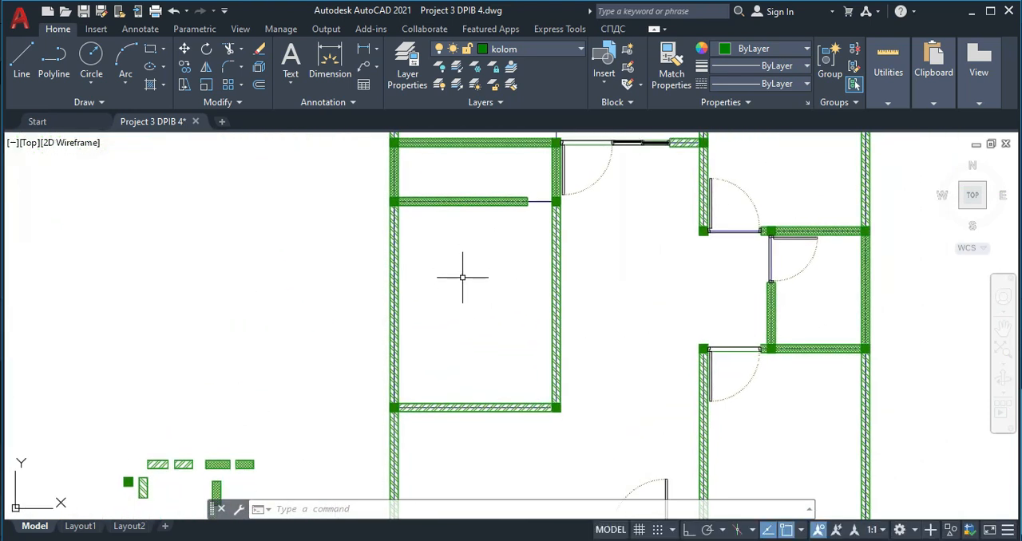
- Open DesignCenter and browse to the Sample folder inside the AutoCAD 2021 program folder
key("Return")
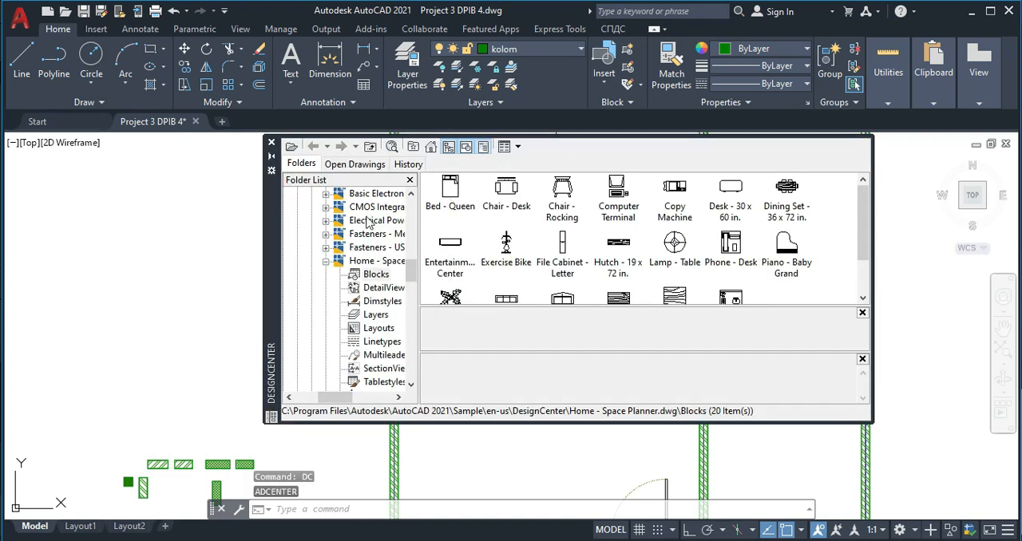
scroll(359, 275, "up", 5)
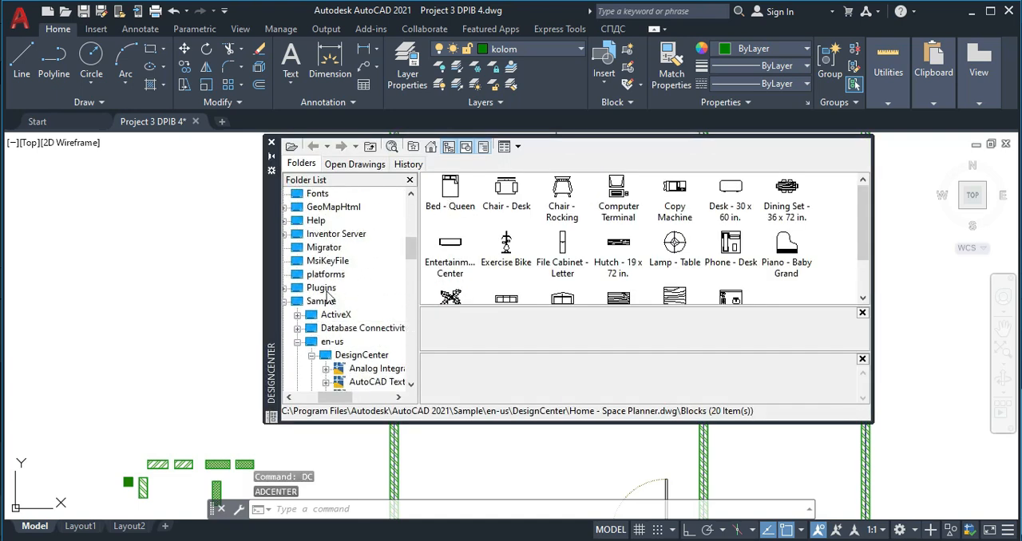
scroll(323, 275, "up", 2)
scroll(339, 270, "up", 2)
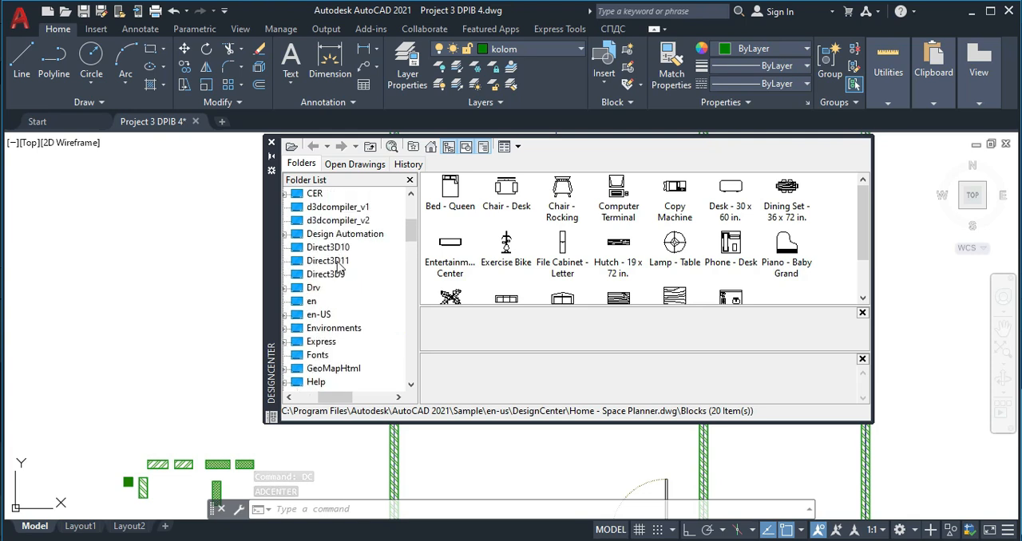
scroll(340, 270, "up", 2)
left_click(327, 234)
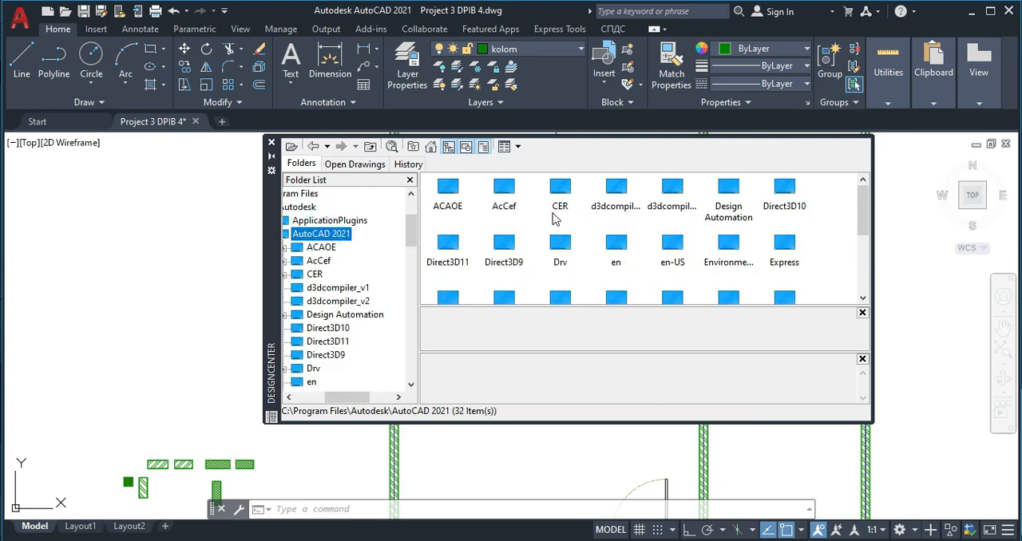
scroll(579, 263, "down", 2)
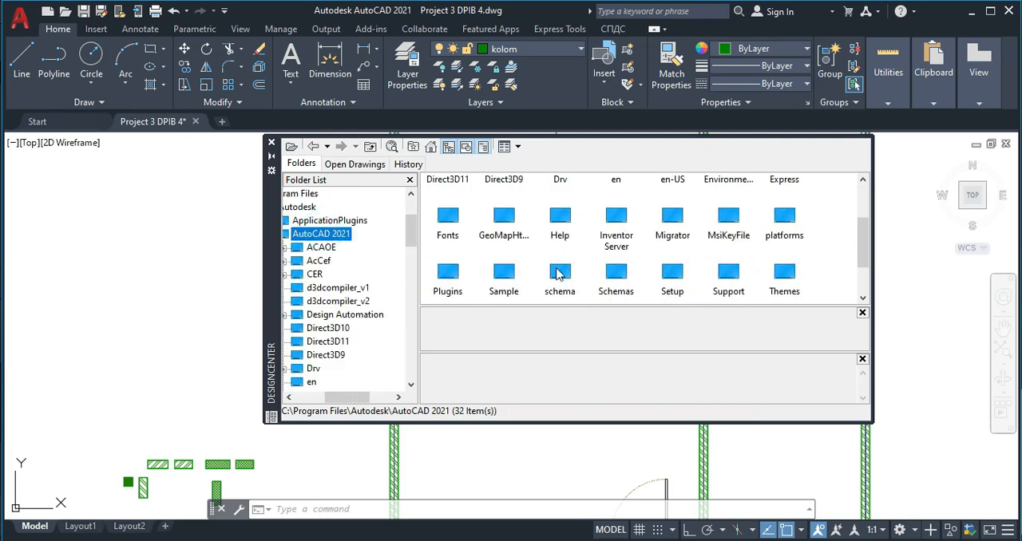
double_click(506, 274)
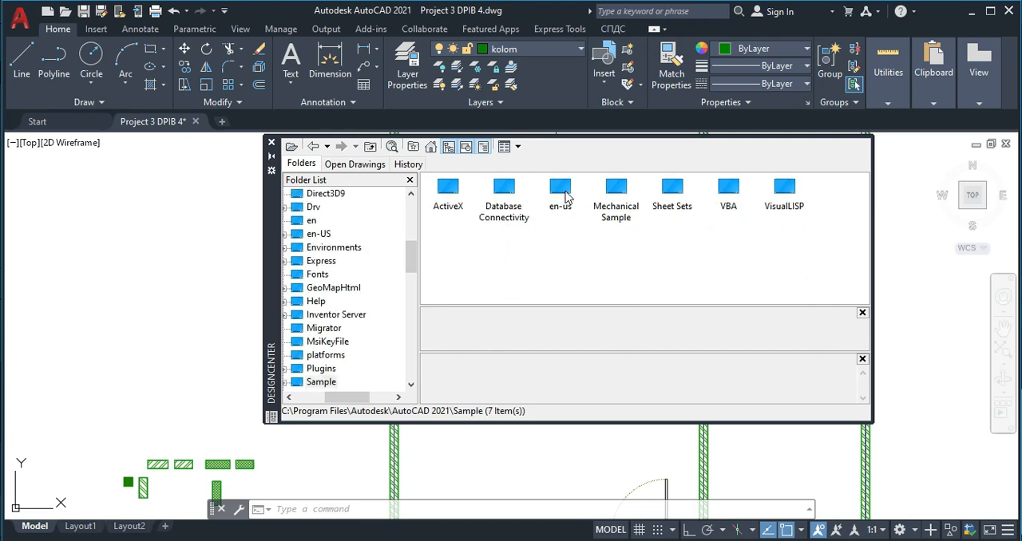
- Open the Blocks collection of Home - Space Planner.dwg in the en-us DesignCenter sample folder
double_click(562, 192)
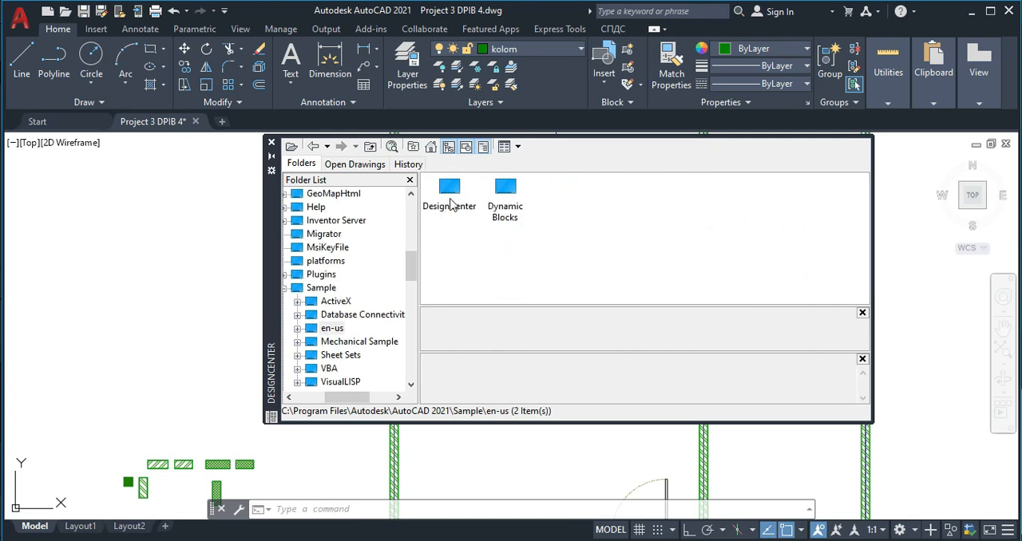
double_click(452, 190)
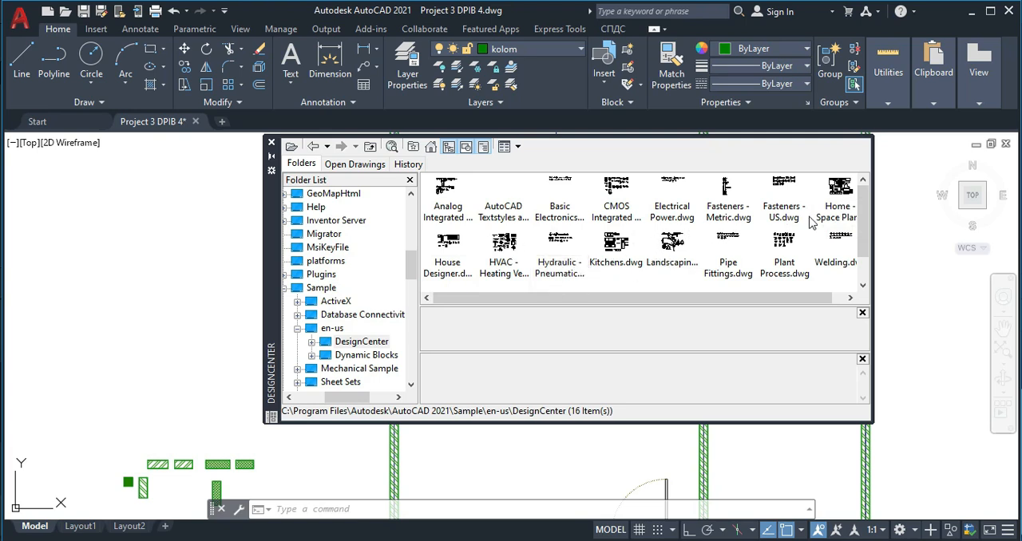
double_click(845, 197)
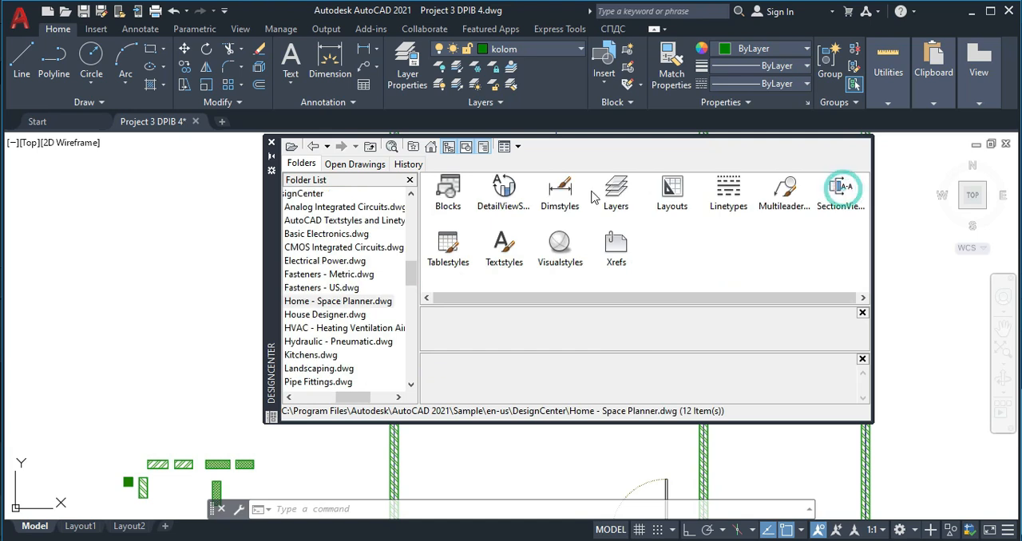
left_click(457, 188)
double_click(454, 186)
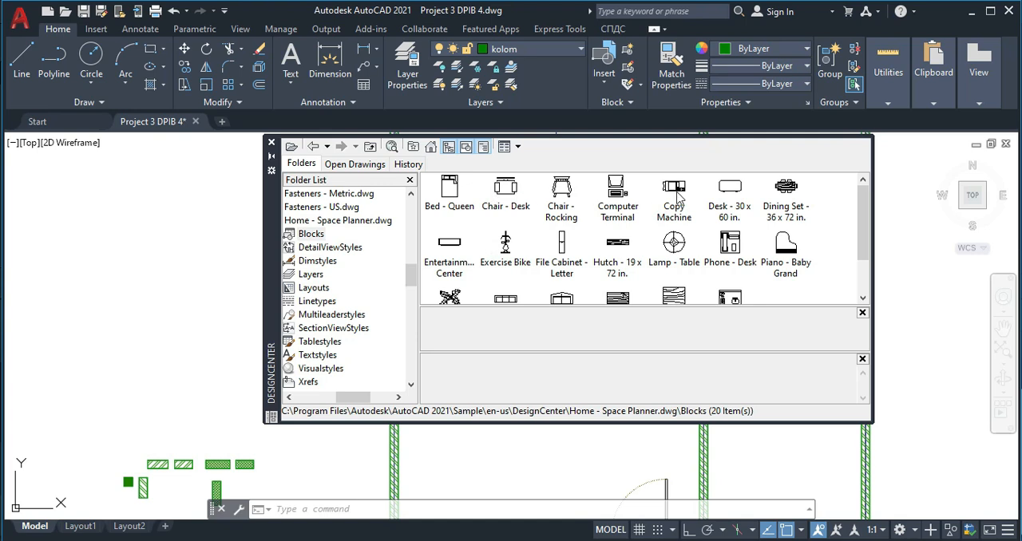
- Insert the Bed - Queen and Chair - Rocking blocks in the empty area beside the redrawn plan and close DesignCenter
scroll(613, 265, "down", 1)
scroll(595, 256, "up", 1)
left_click(451, 192)
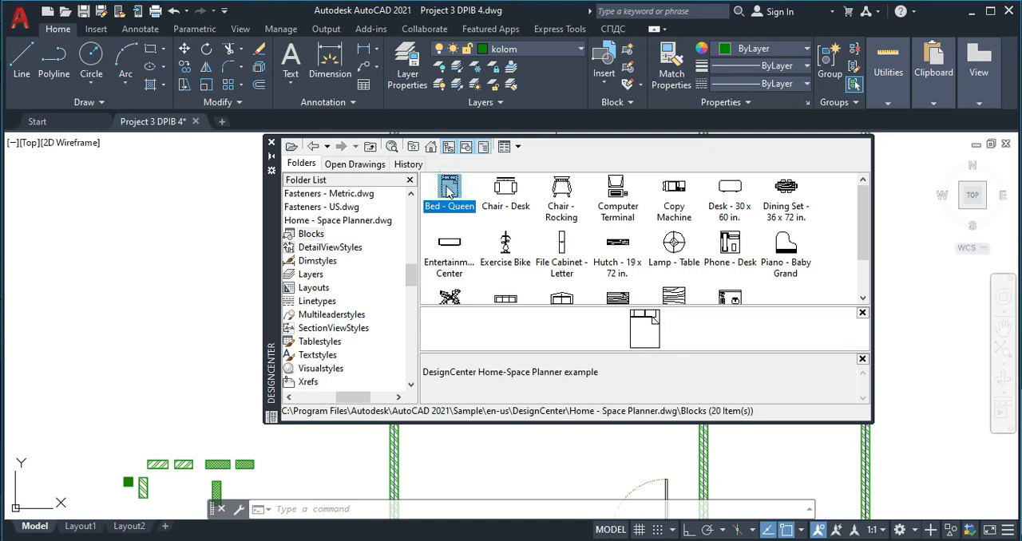
left_click_drag(449, 191, 147, 237)
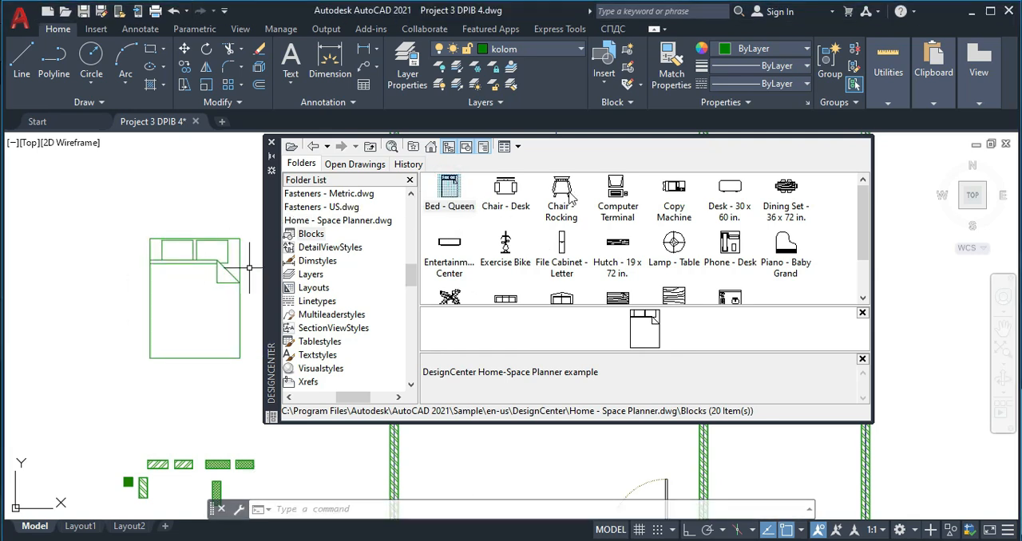
mouse_move(561, 190)
left_mouse_down()
mouse_move(243, 268)
mouse_move(134, 394)
left_mouse_up()
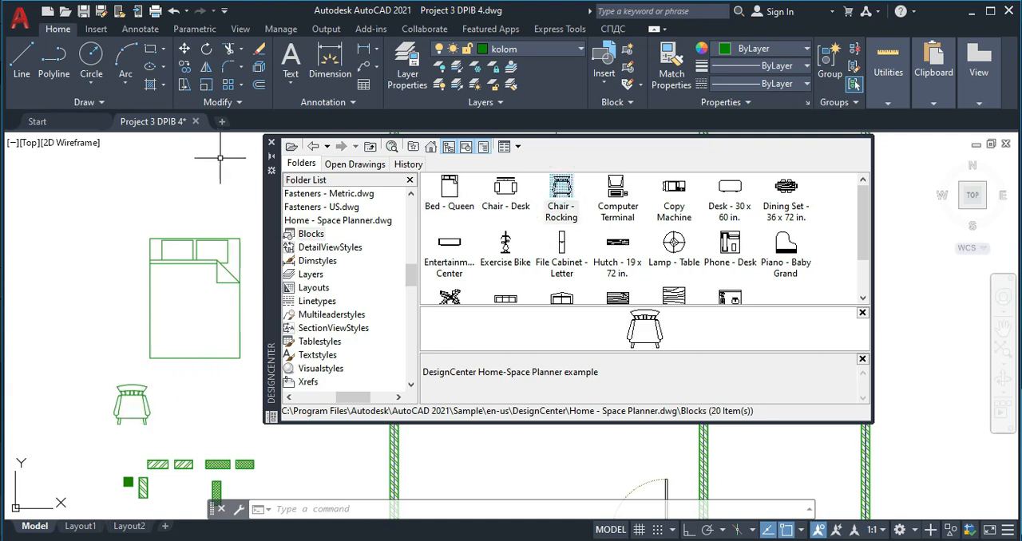
left_click(271, 144)
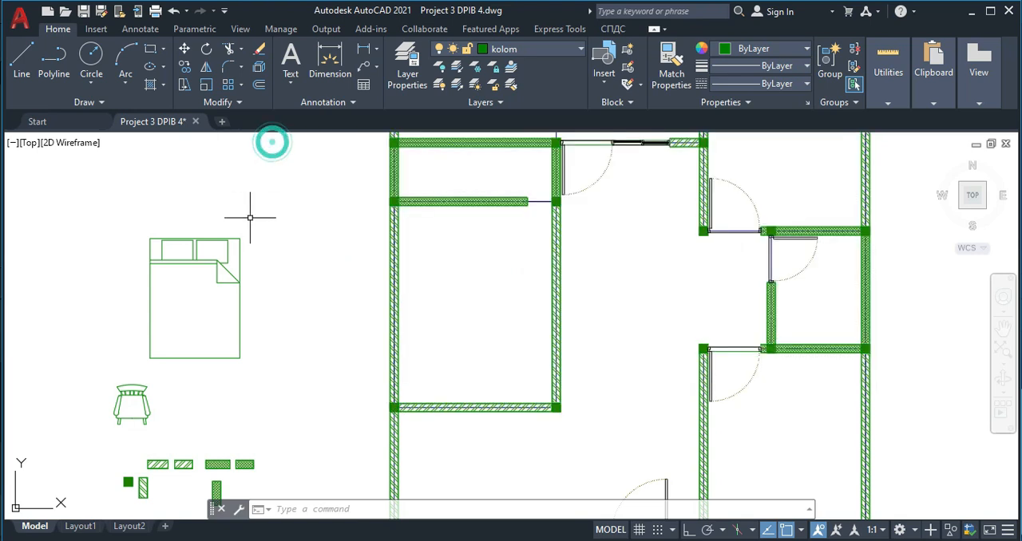
- Check the dimension style of the 3000 dimension between grid lines E and F in the original floor plan
scroll(527, 305, "down", 2)
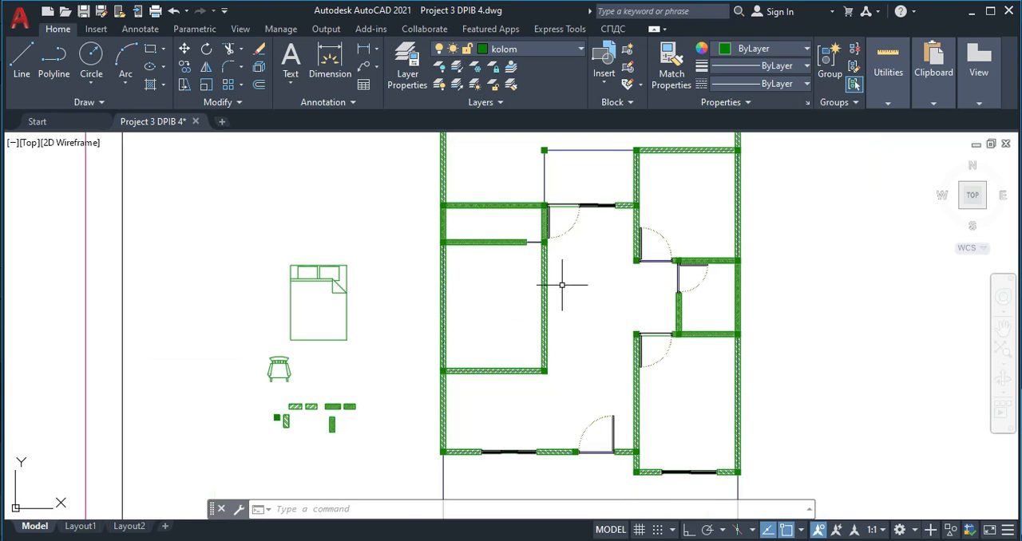
scroll(562, 285, "down", 4)
scroll(455, 291, "up", 2)
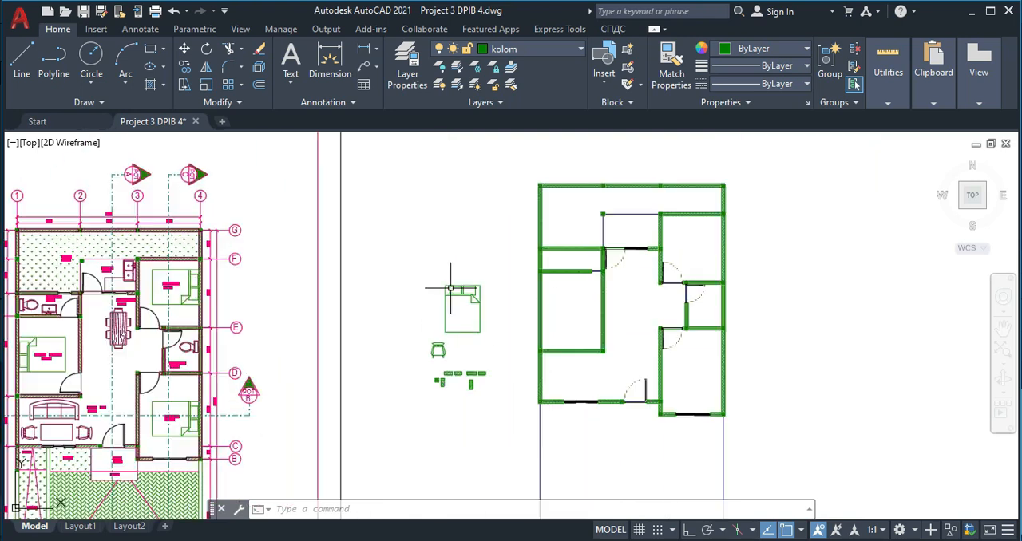
scroll(299, 271, "up", 5)
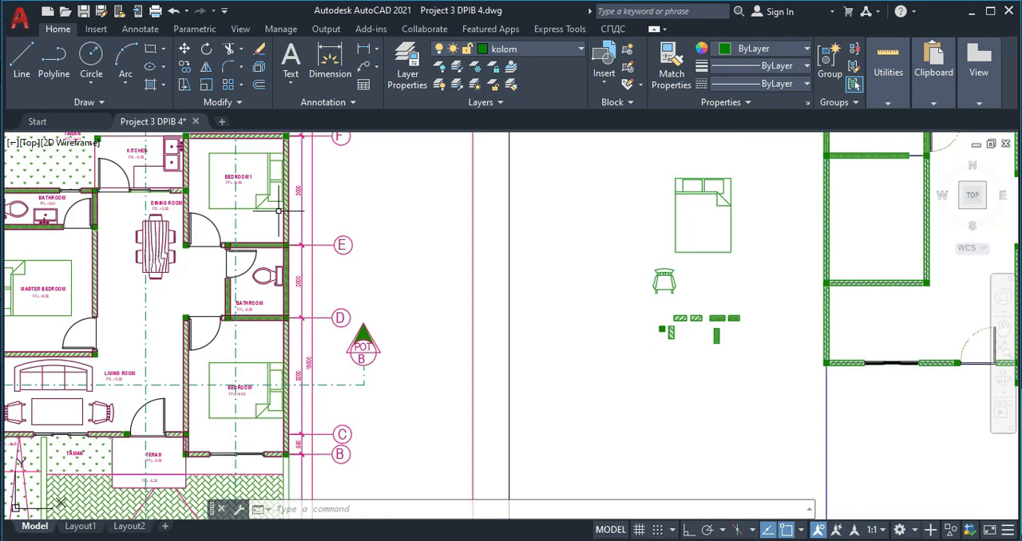
scroll(327, 211, "down", 5)
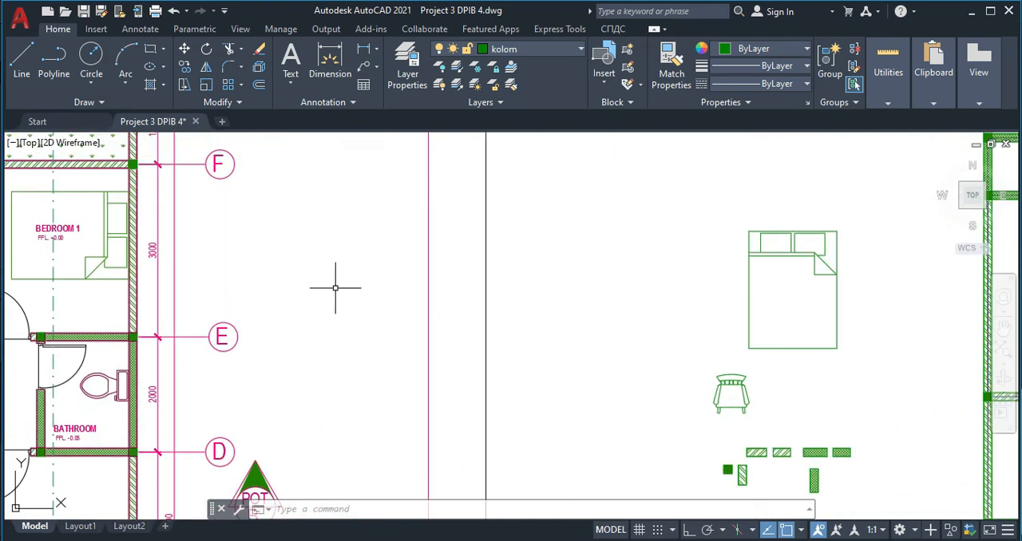
scroll(288, 256, "up", 2)
left_click(292, 251)
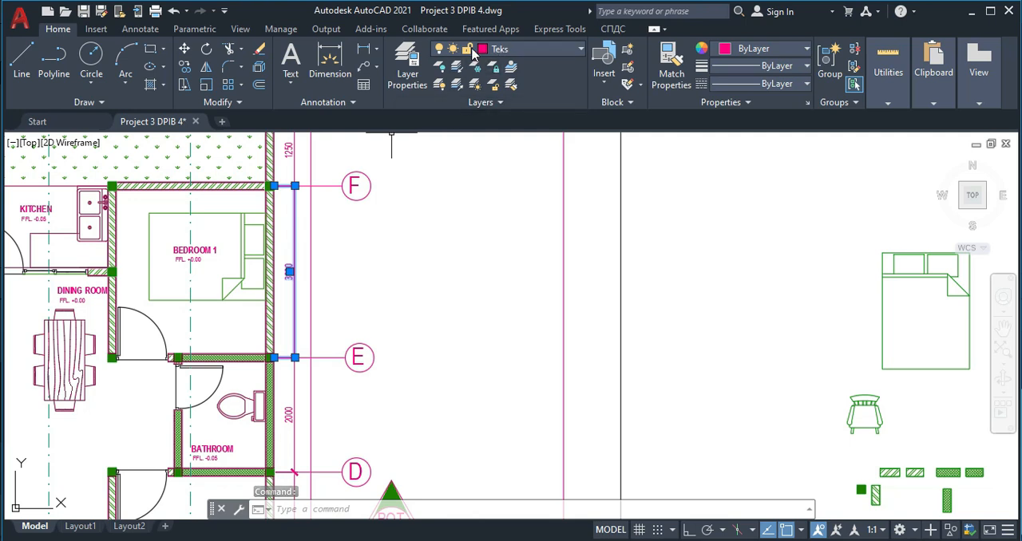
left_click(352, 102)
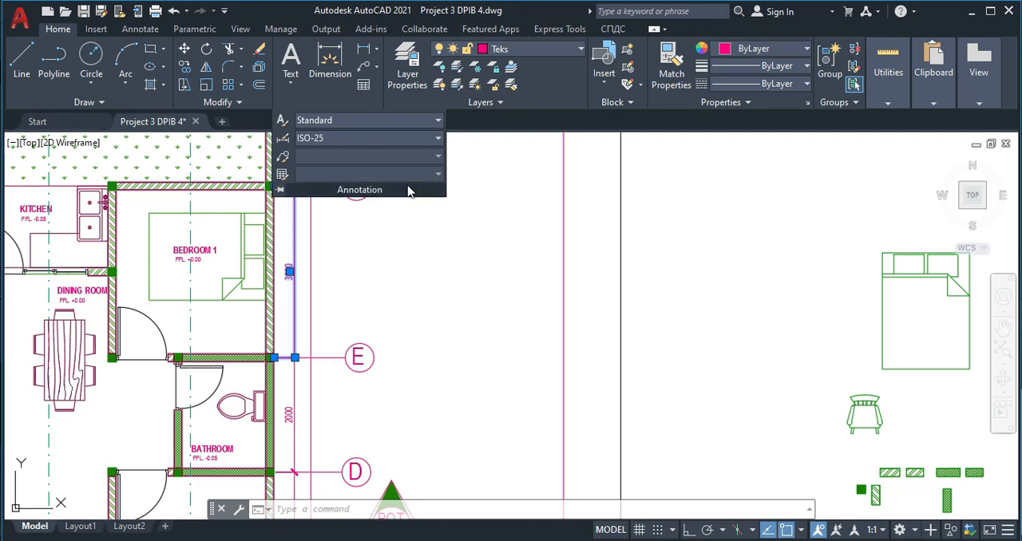
key("Escape")
left_click(297, 251)
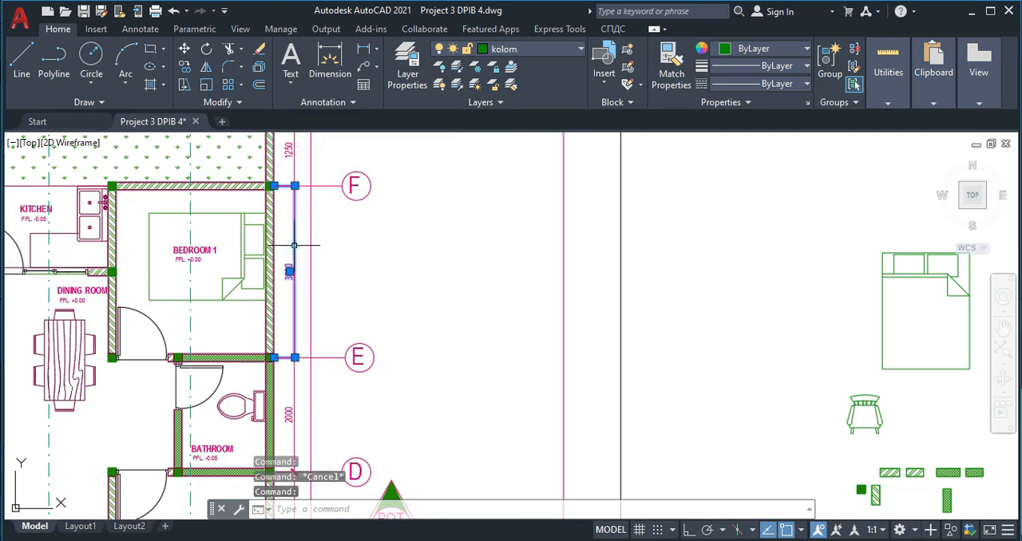
left_click(352, 102)
key("Escape")
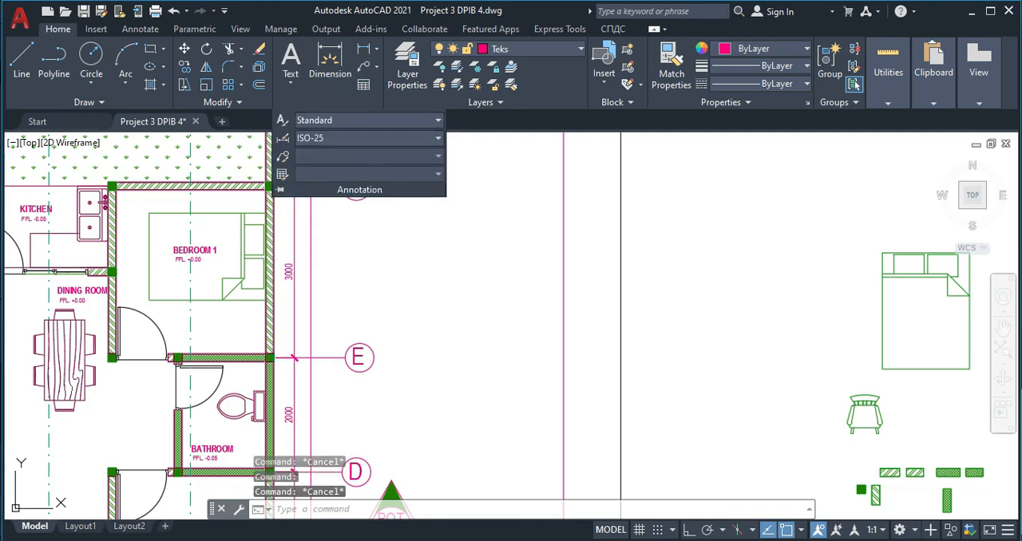
key("Escape")
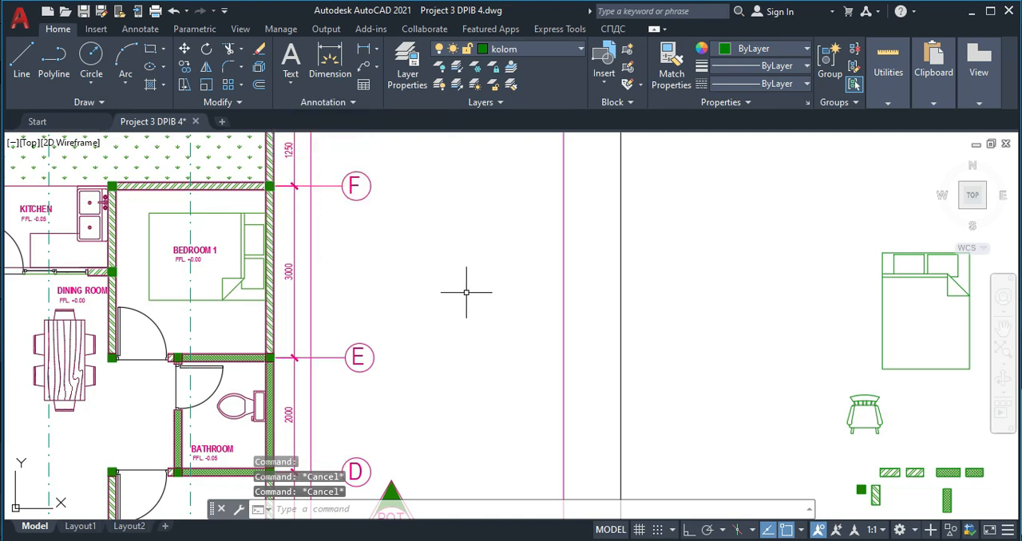
- Open the ISO-25 dimension style for modification and review its line, symbol and arrow settings
type("d")
key("Return")
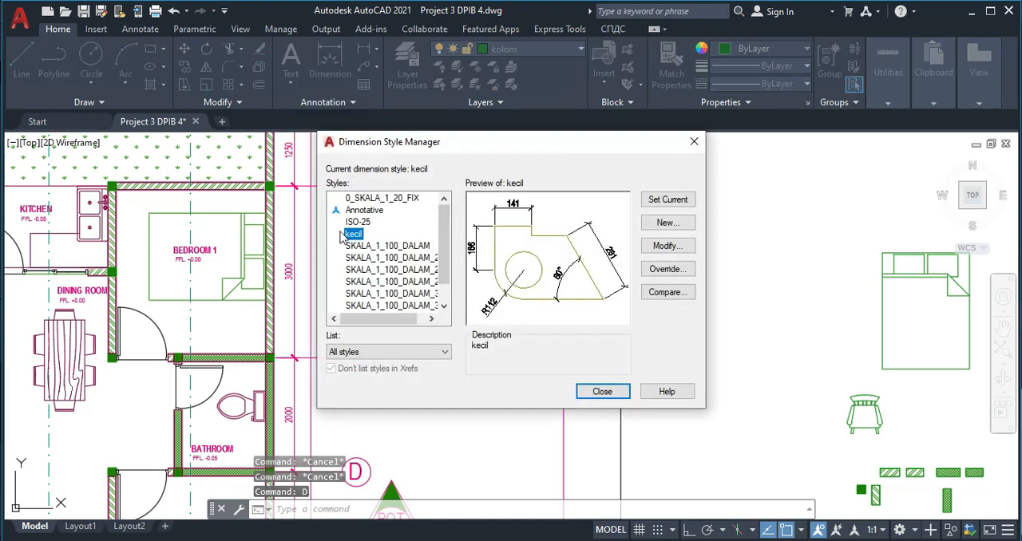
left_click(359, 222)
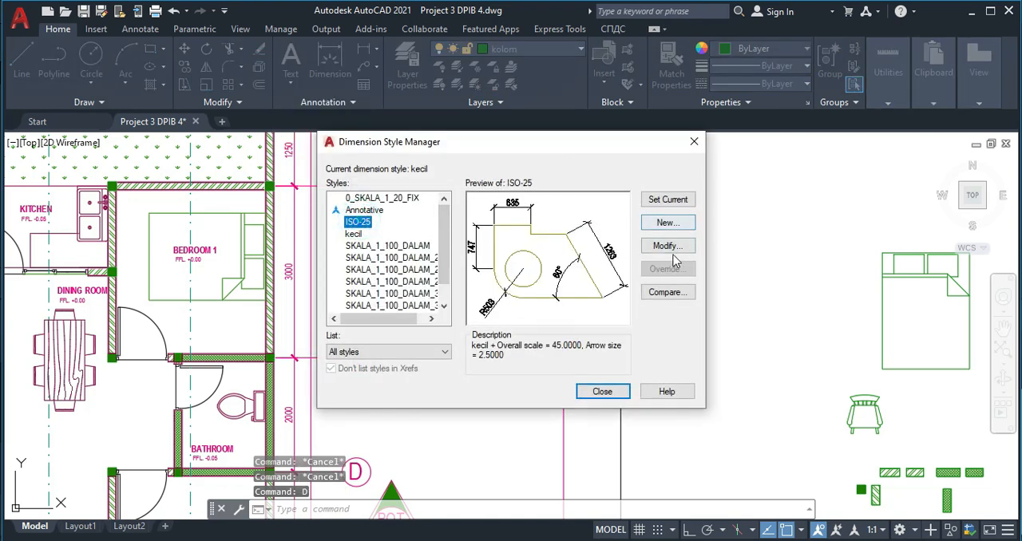
left_click(667, 246)
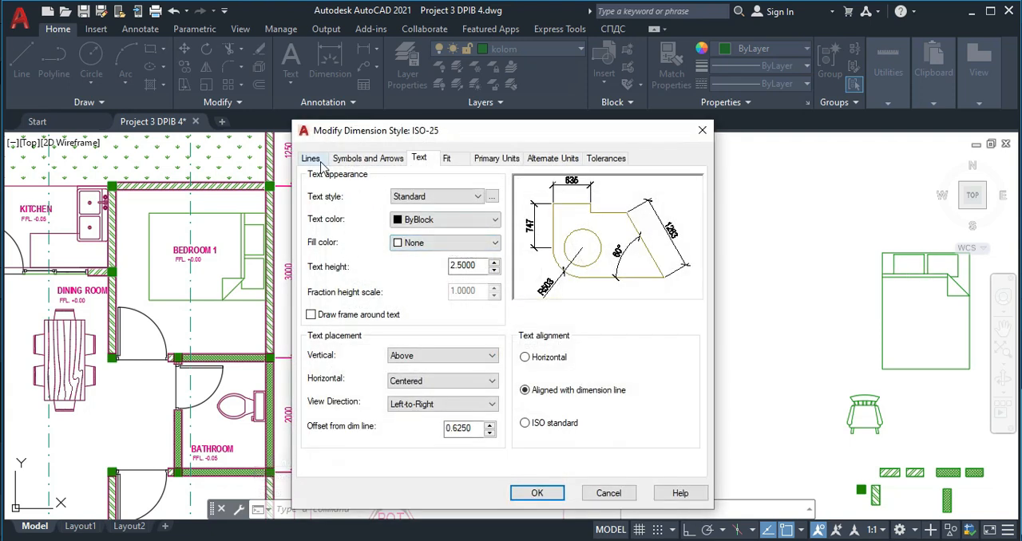
left_click(311, 158)
left_click(367, 157)
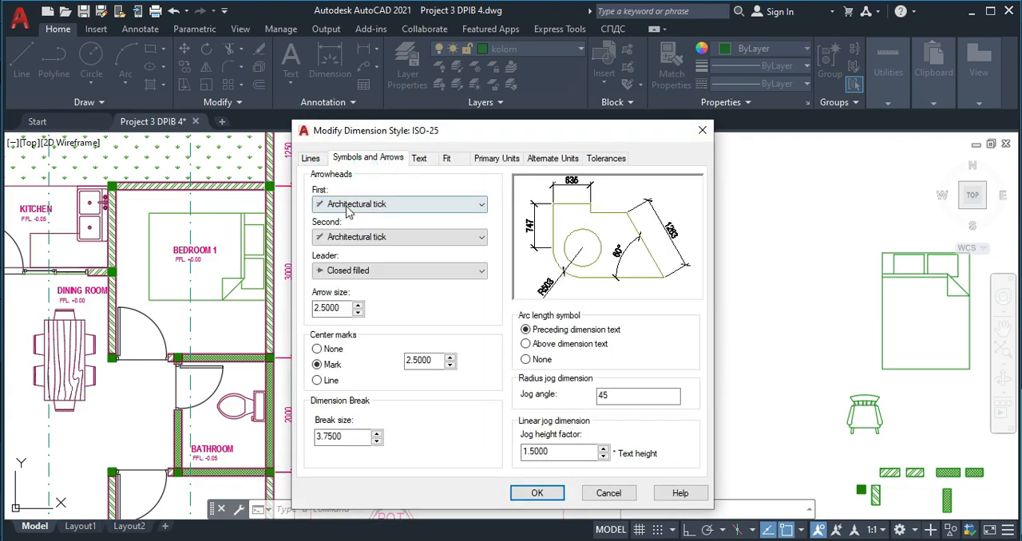
- Review the ISO-25 style's text, text style, fit and primary units settings, and accept the style as it is
left_click(424, 159)
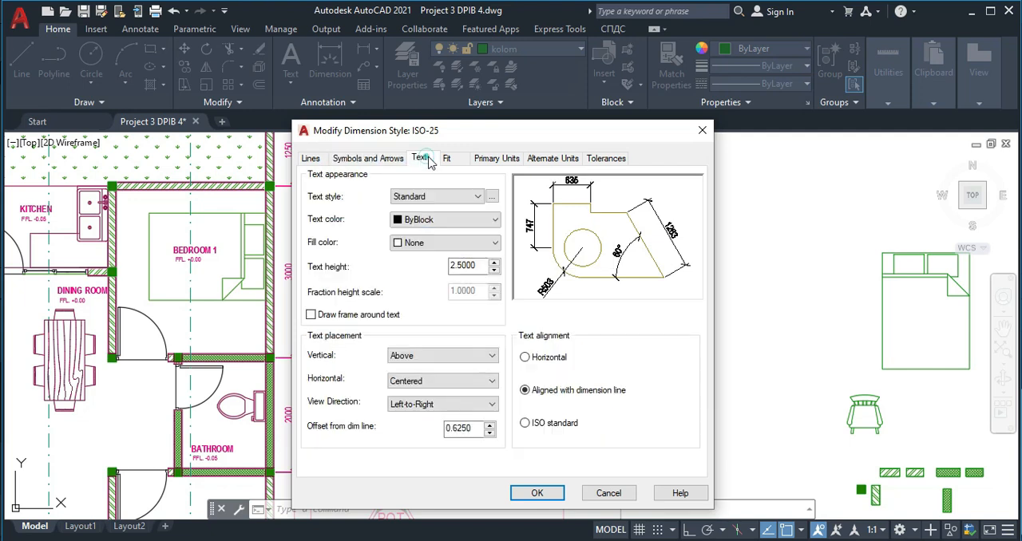
left_click(492, 197)
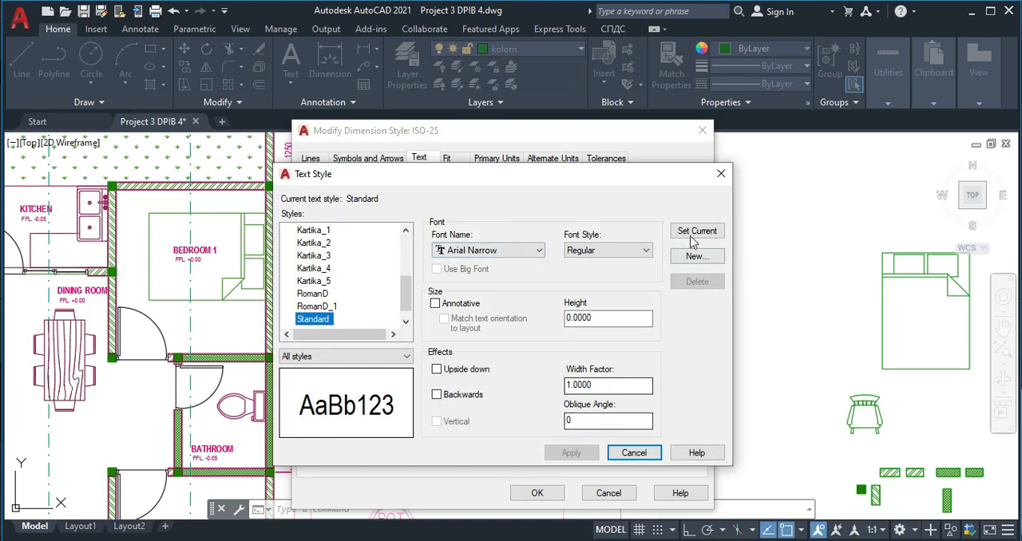
left_click(722, 175)
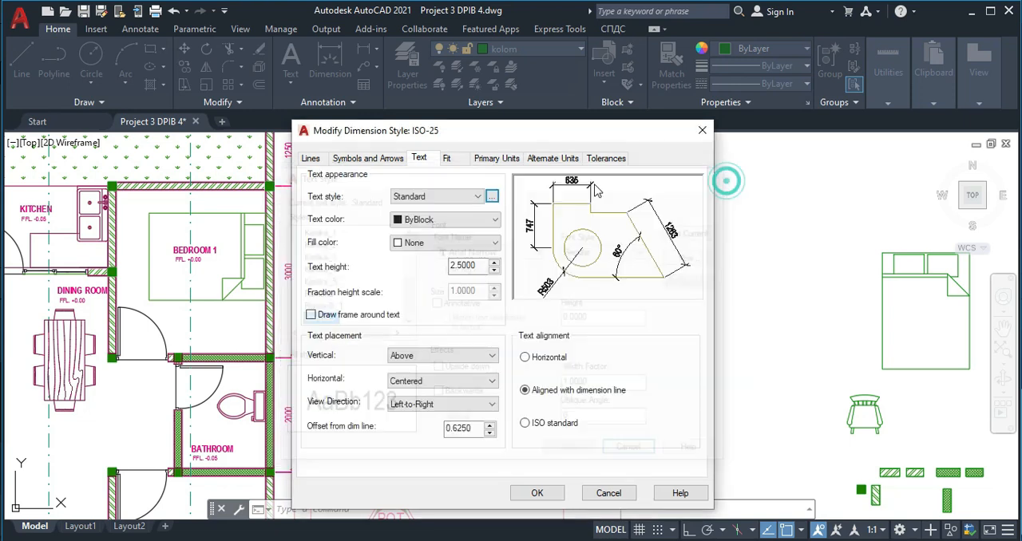
left_click(449, 160)
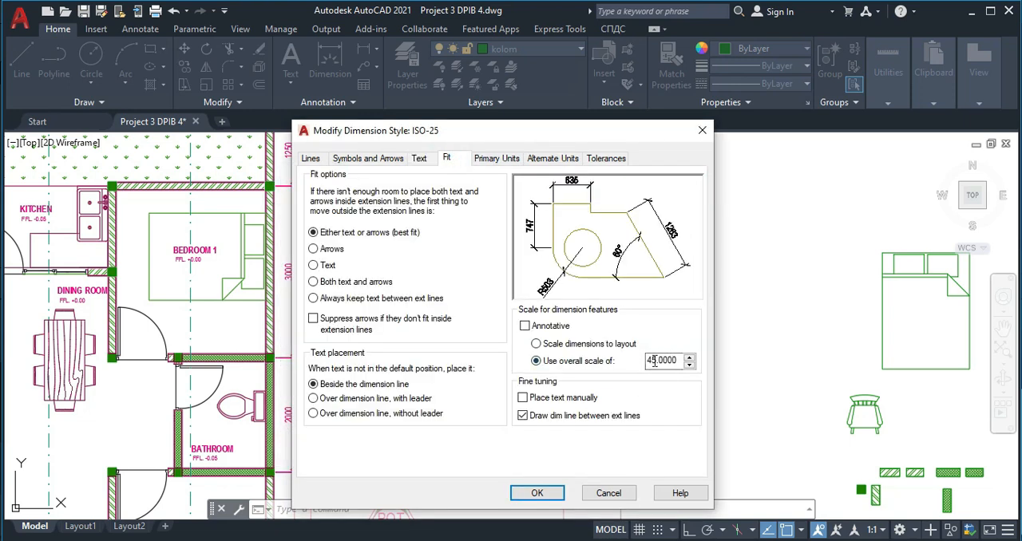
left_click(493, 160)
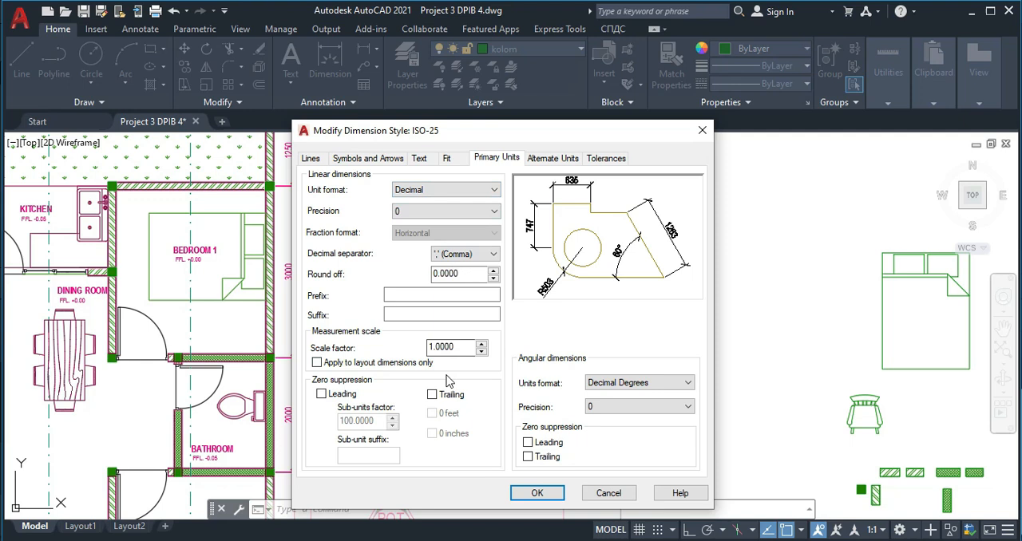
left_click(537, 493)
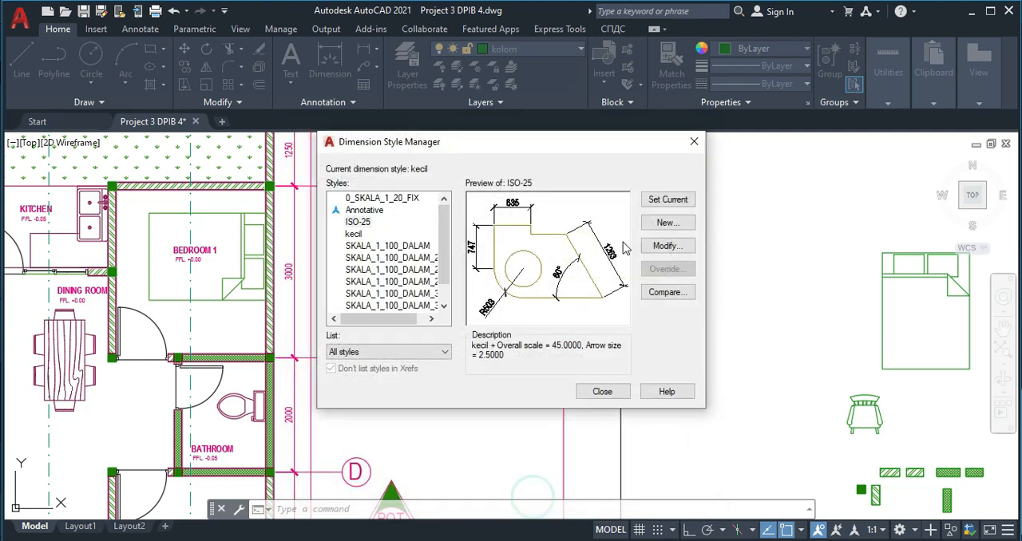
- Make ISO-25 the current dimension style and close the Dimension Style Manager
left_click(667, 199)
left_click(602, 391)
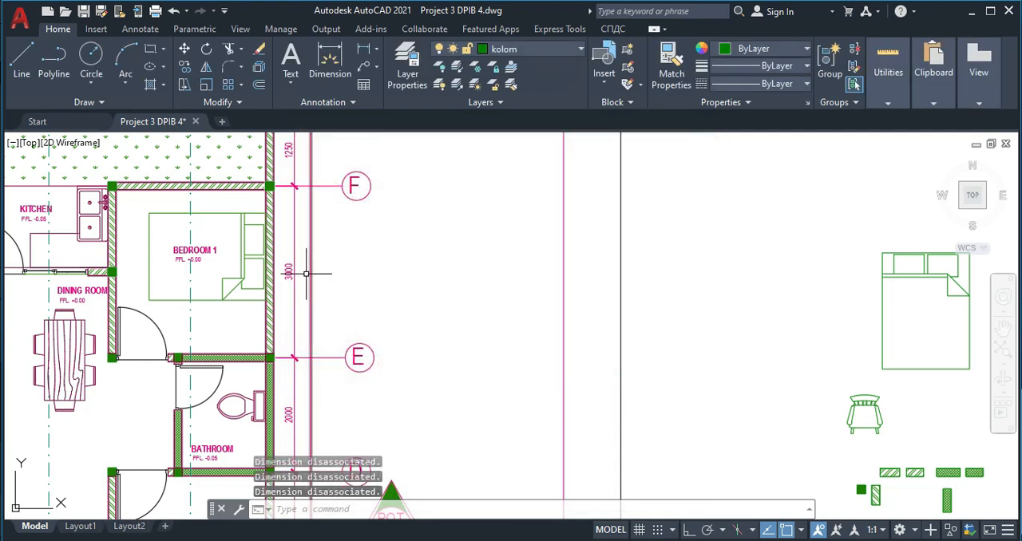
- Examine the dimensions beside grid lines F and G on the original floor plan and their placement relative to the columns
scroll(296, 270, "up", 2)
scroll(280, 335, "down", 4)
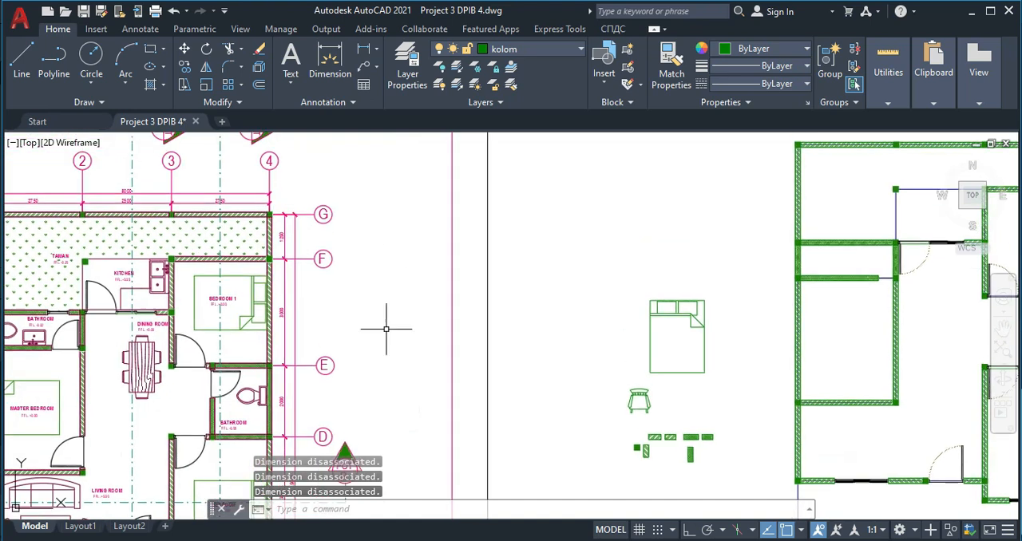
middle_click_drag(777, 153, 717, 226)
scroll(717, 226, "up", 2)
scroll(686, 252, "down", 4)
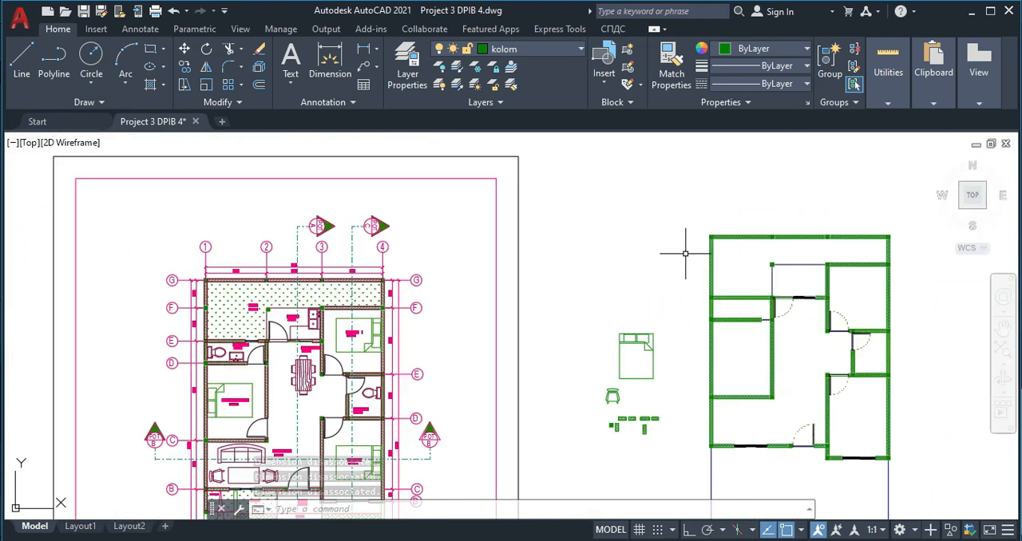
scroll(236, 289, "up", 2)
scroll(471, 268, "up", 6)
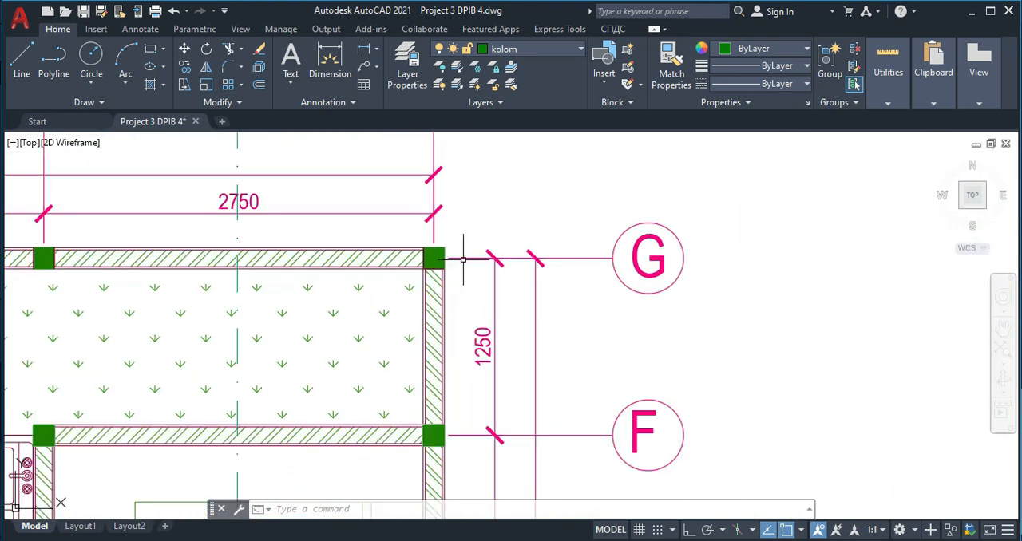
scroll(465, 264, "down", 4)
scroll(607, 294, "down", 2)
- Add a vertical linear dimension between the two upper columns of the redrawn plan's right wall, placed just outside the wall
middle_click_drag(806, 271, 440, 274)
scroll(480, 276, "down", 4)
scroll(658, 258, "up", 6)
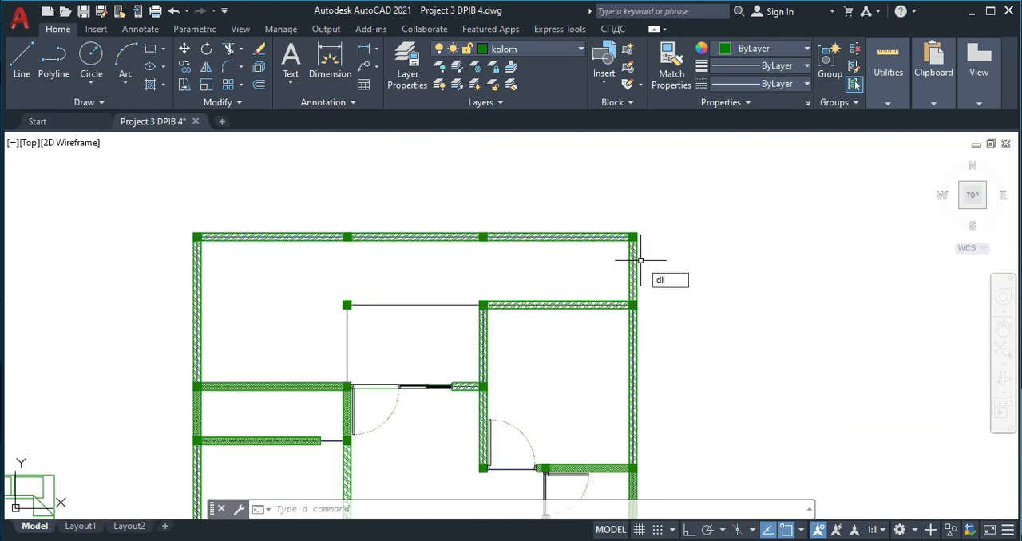
type("i")
key("Return")
scroll(640, 260, "up", 3)
left_click(636, 236)
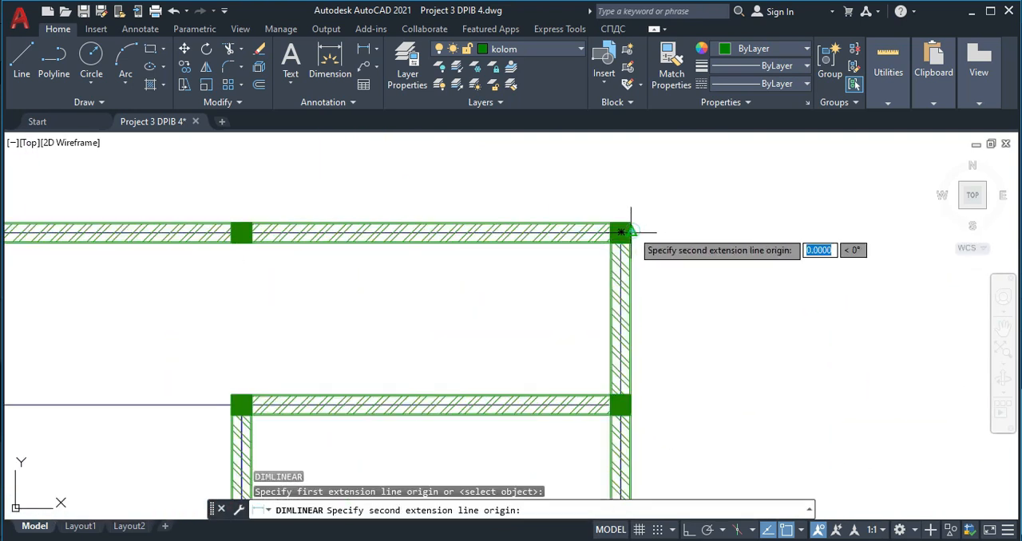
left_click(622, 405)
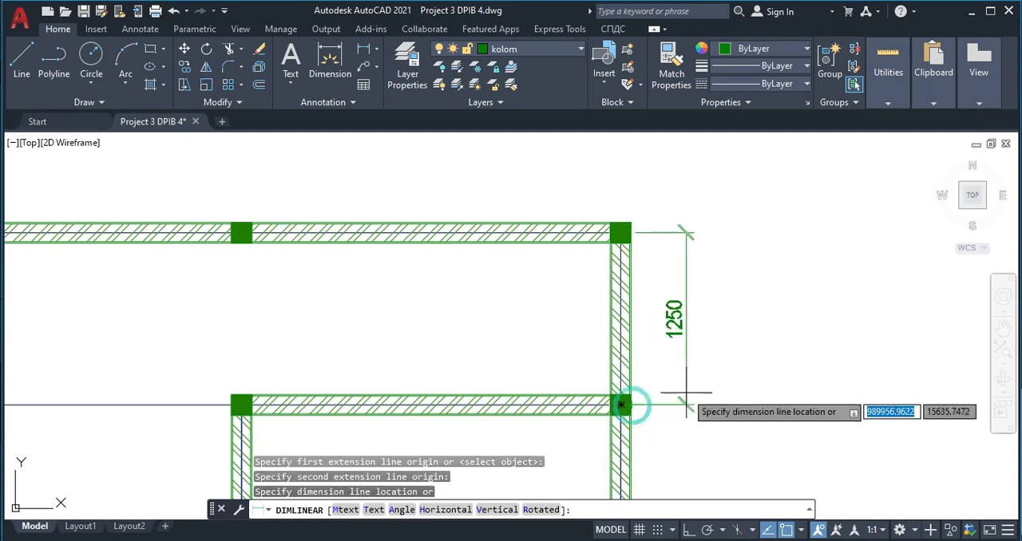
left_click(660, 395)
scroll(677, 284, "down", 4)
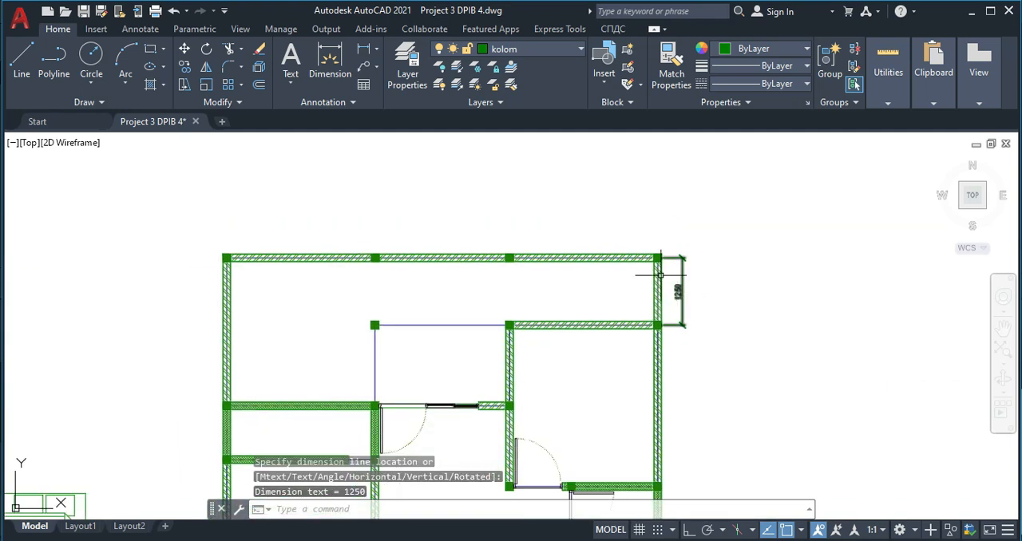
- Make Teks the current layer and assign the new vertical dimension to it
left_click(538, 49)
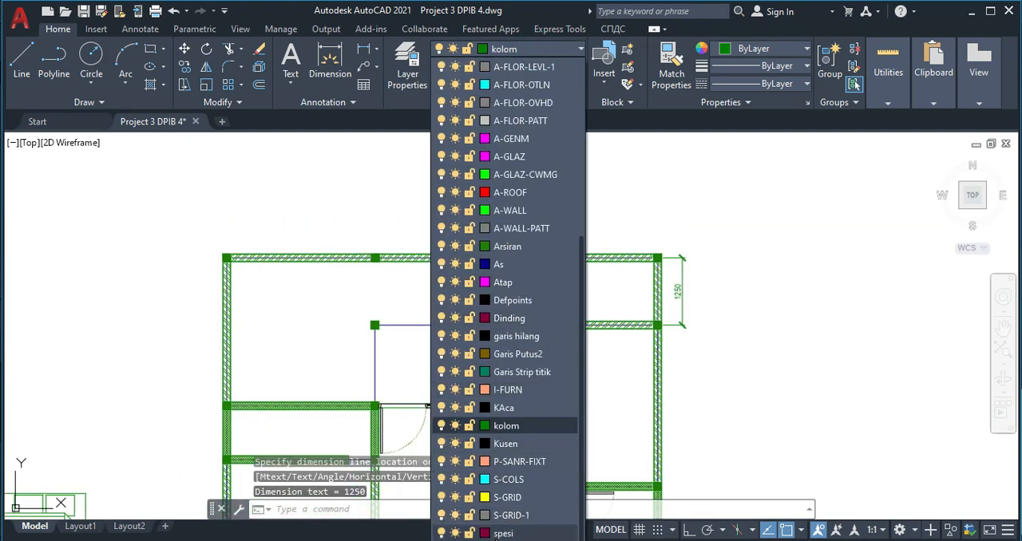
left_click(497, 540)
left_click(702, 283)
left_click(676, 257)
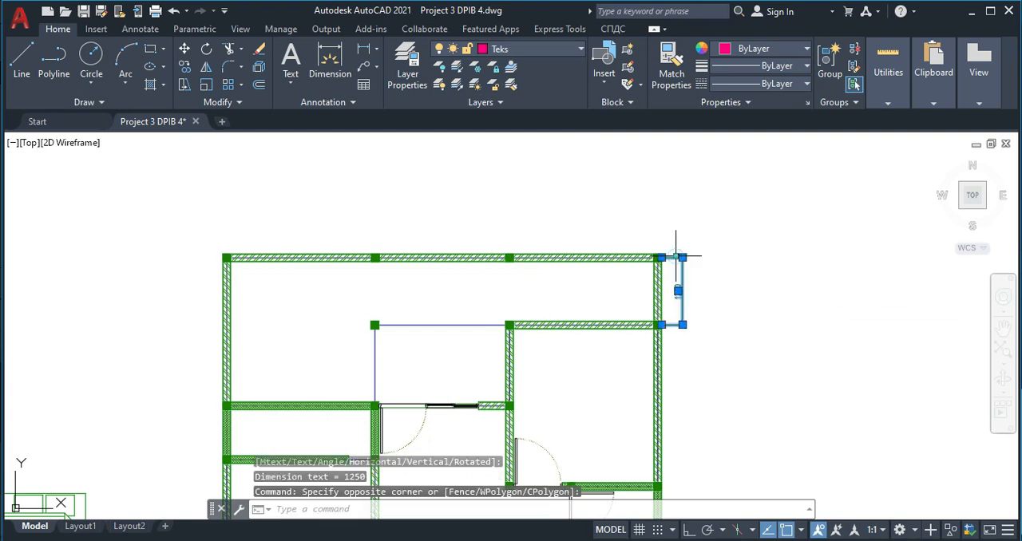
left_click(551, 49)
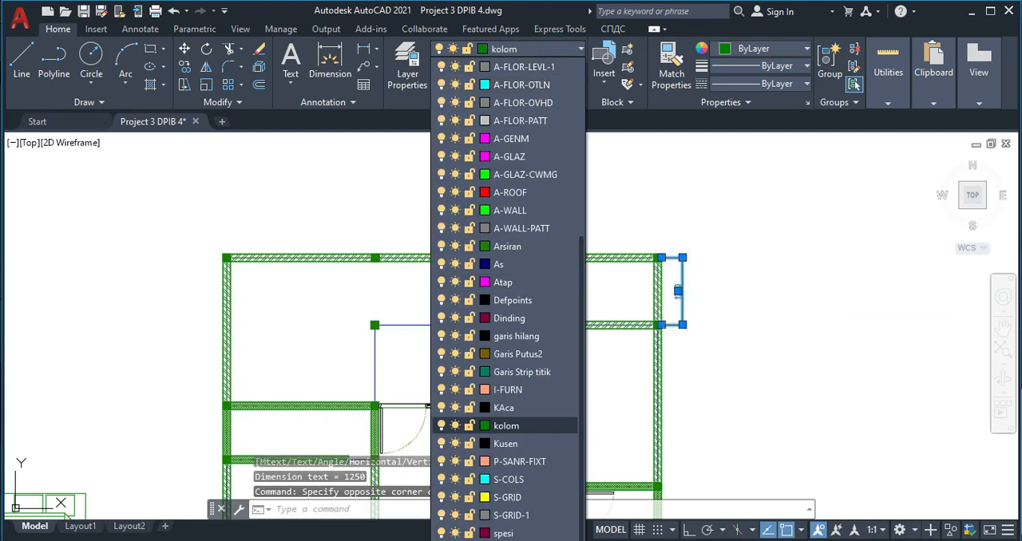
left_click(485, 540)
key("Escape")
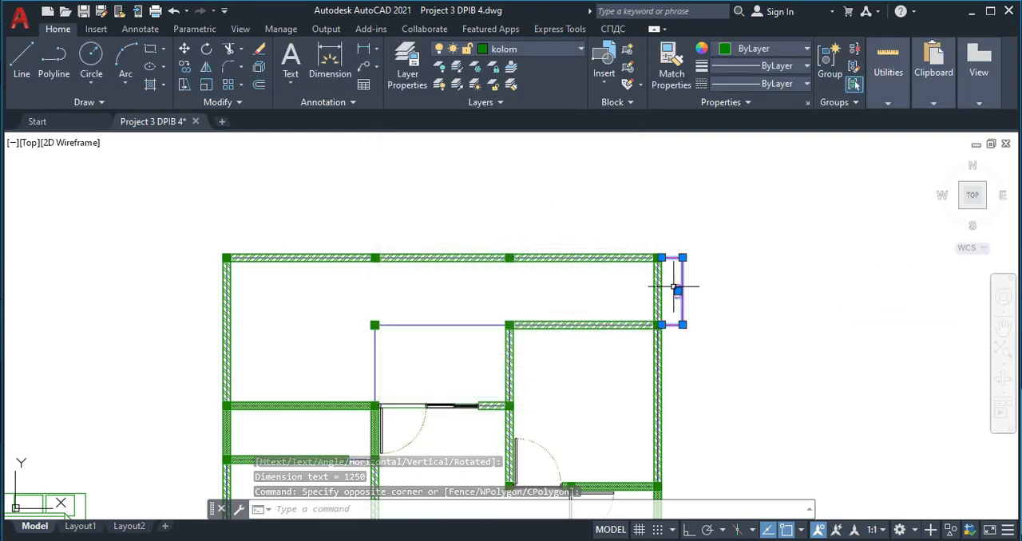
scroll(677, 288, "up", 2)
key("Escape")
left_click(540, 48)
- Examine the grid bubbles, dimension chains and POT B section marker around the original floor plan
scroll(533, 115, "up", 5)
scroll(746, 341, "down", 4)
scroll(319, 283, "down", 2)
mouse_move(132, 279)
middle_mouse_down()
mouse_move(278, 251)
mouse_move(319, 226)
middle_mouse_up()
scroll(160, 291, "up", 2)
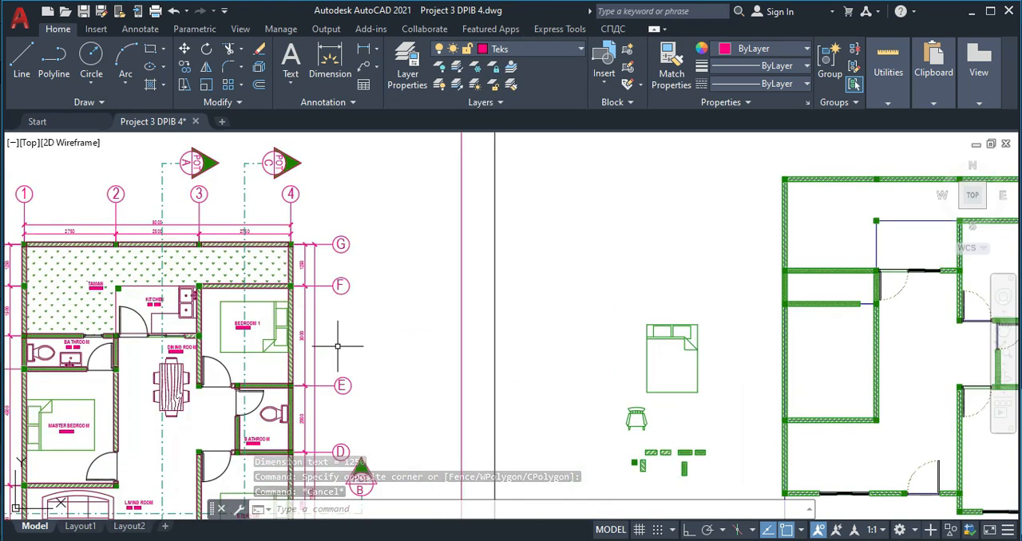
middle_click_drag(339, 413, 341, 284)
scroll(339, 296, "down", 2)
scroll(358, 292, "up", 6)
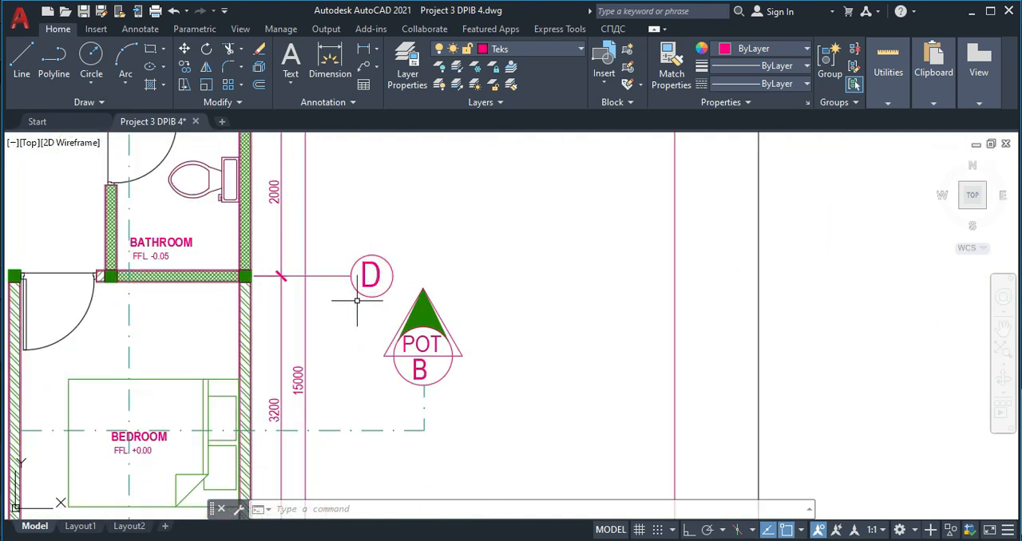
scroll(361, 276, "down", 1)
scroll(358, 270, "down", 1)
middle_click_drag(400, 281, 391, 286)
scroll(435, 303, "down", 2)
middle_click_drag(545, 326, 453, 330)
scroll(495, 286, "up", 1)
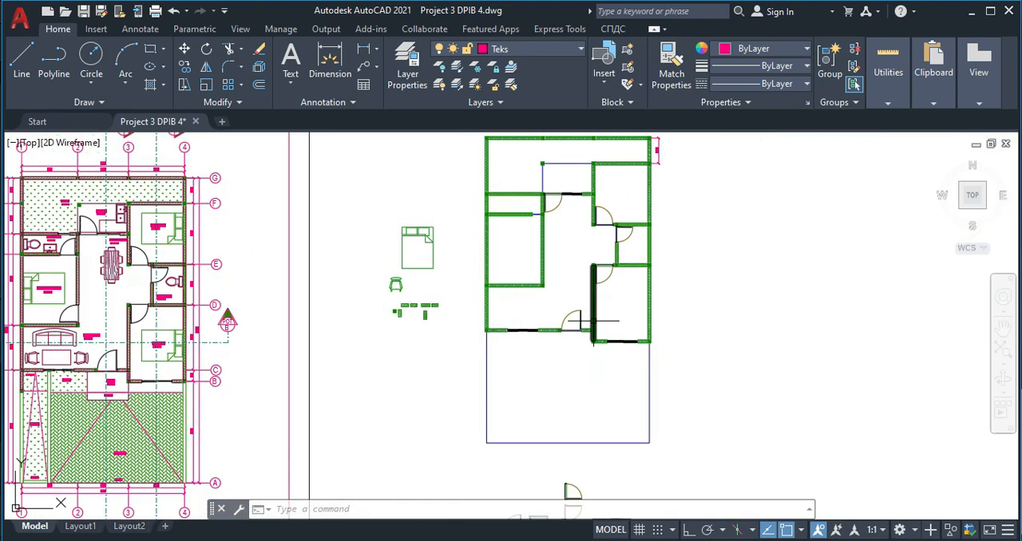
- Open the tool palettes and insert the Tag - Imperial annotation symbol in the empty area right of the redrawn plan
key("ctrl+3")
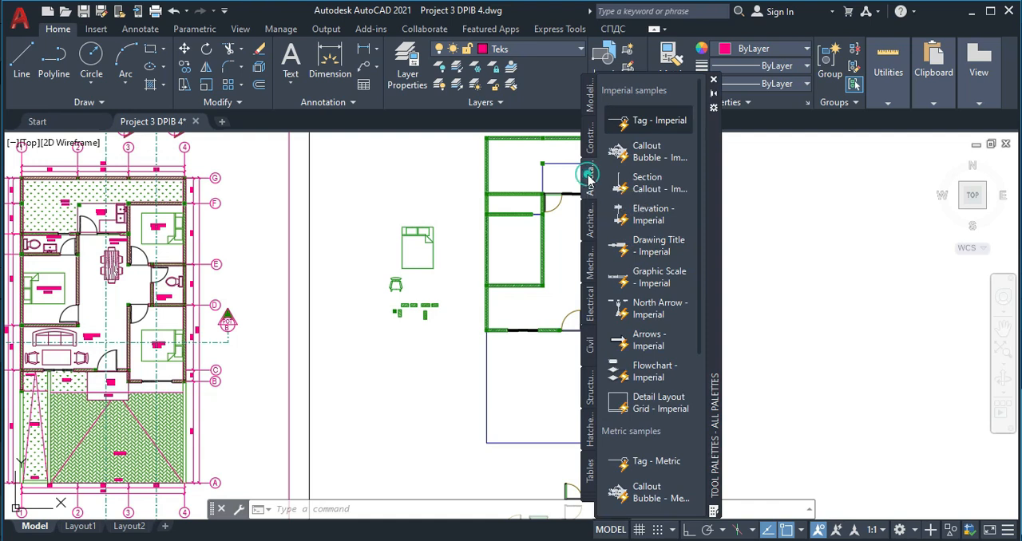
left_click(645, 123)
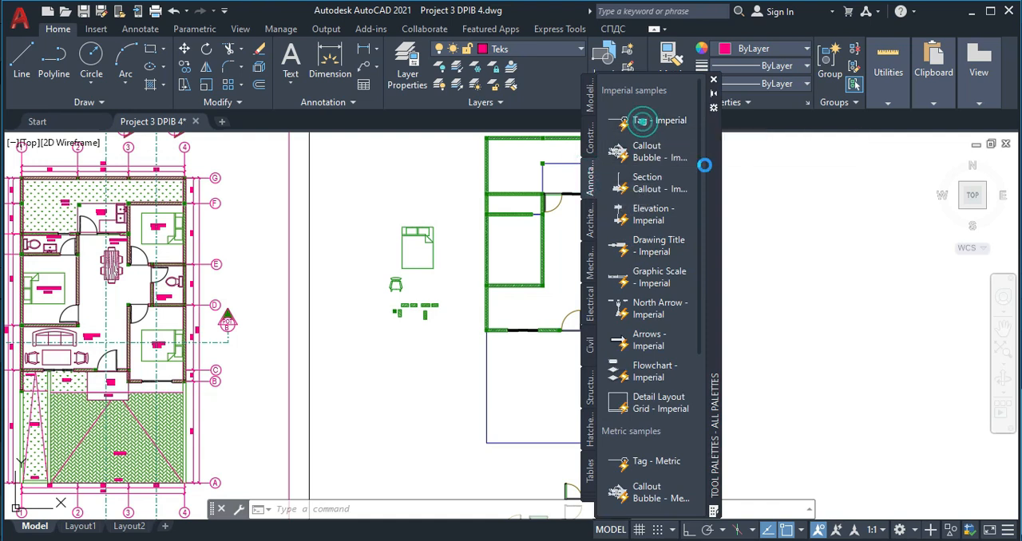
scroll(773, 219, "up", 2)
- Scale the inserted tag up from its insertion point by a factor of about 1243
left_click(774, 223)
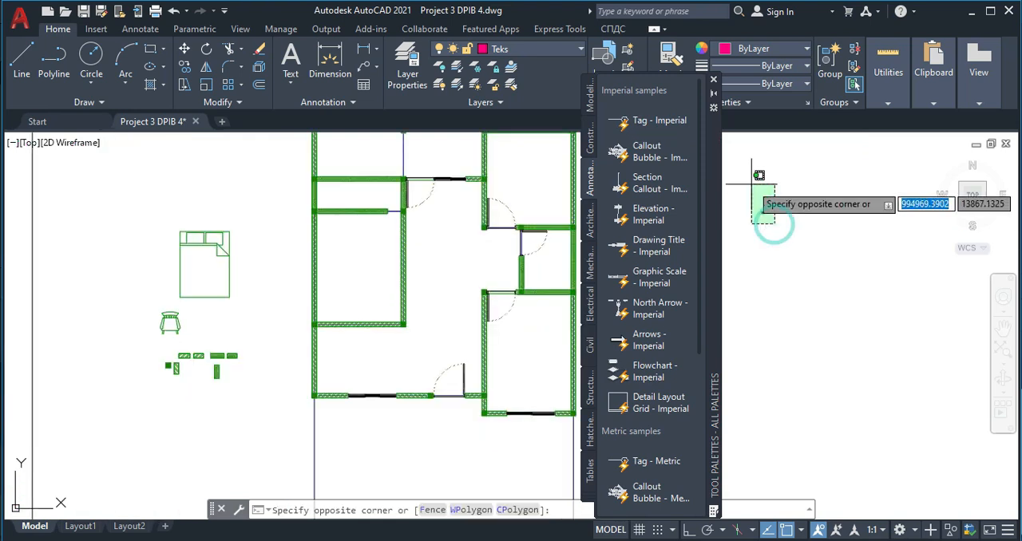
left_click(760, 175)
type("sc")
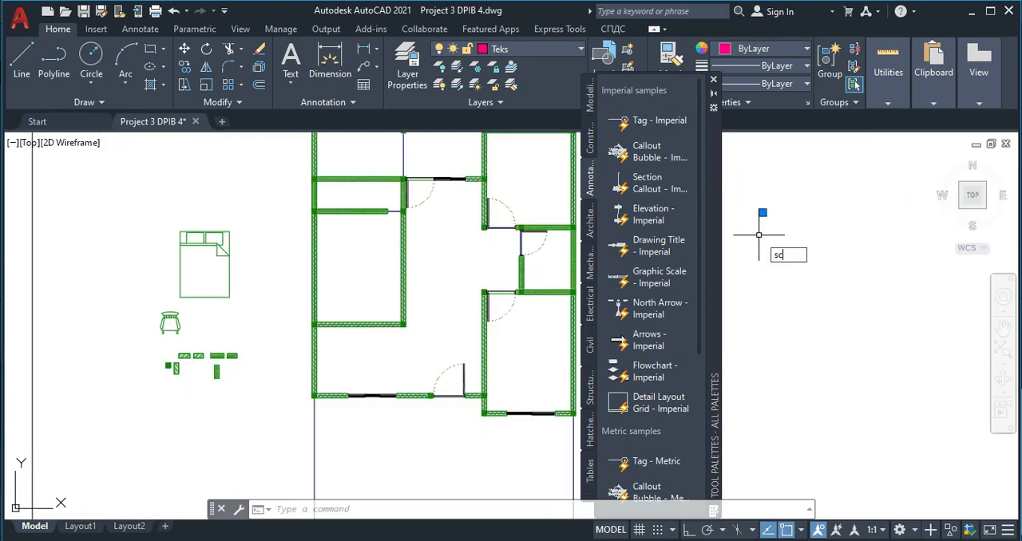
key("Return")
left_click(763, 213)
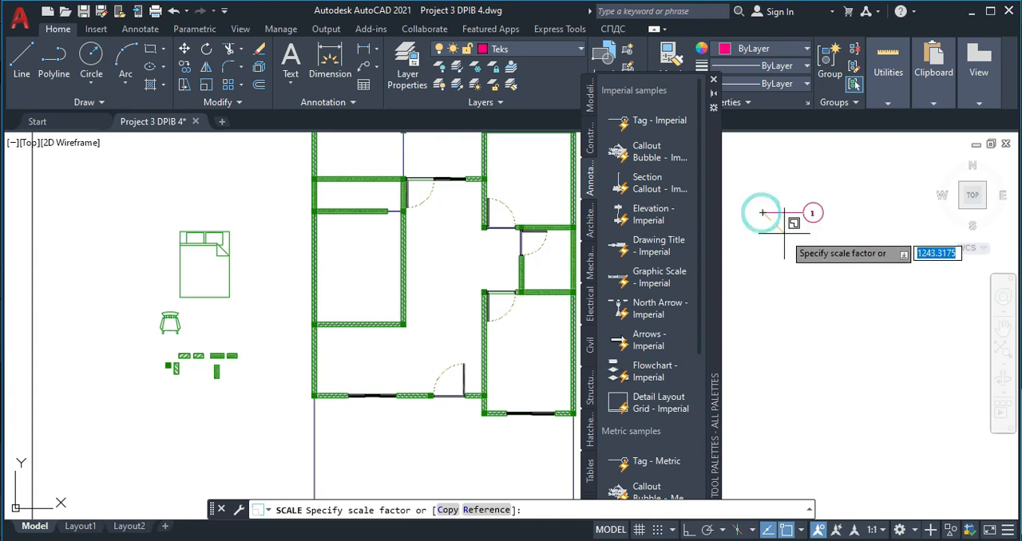
left_click(784, 233)
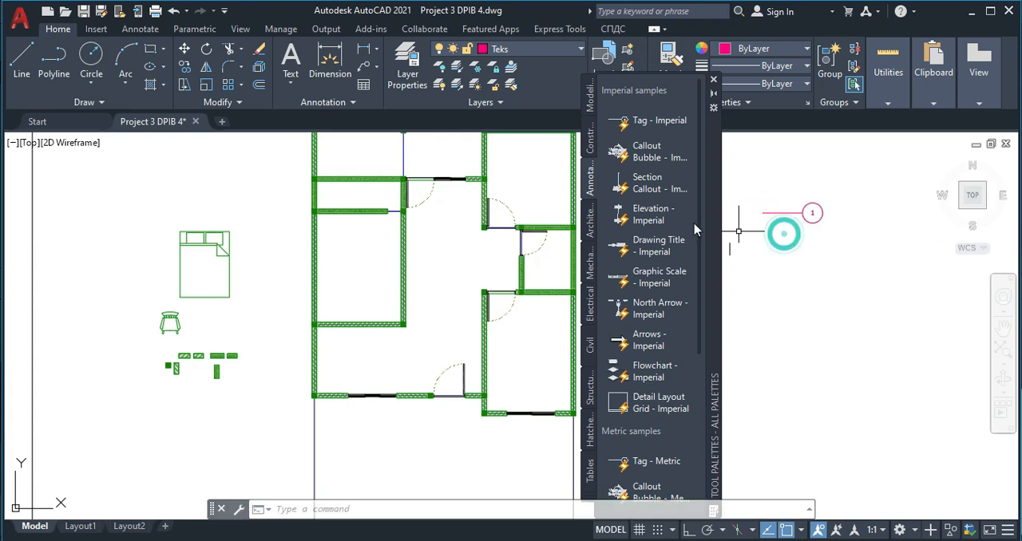
- Insert the Section Callout - Imperial symbol below the numbered tag
left_click(660, 160)
left_click(668, 201)
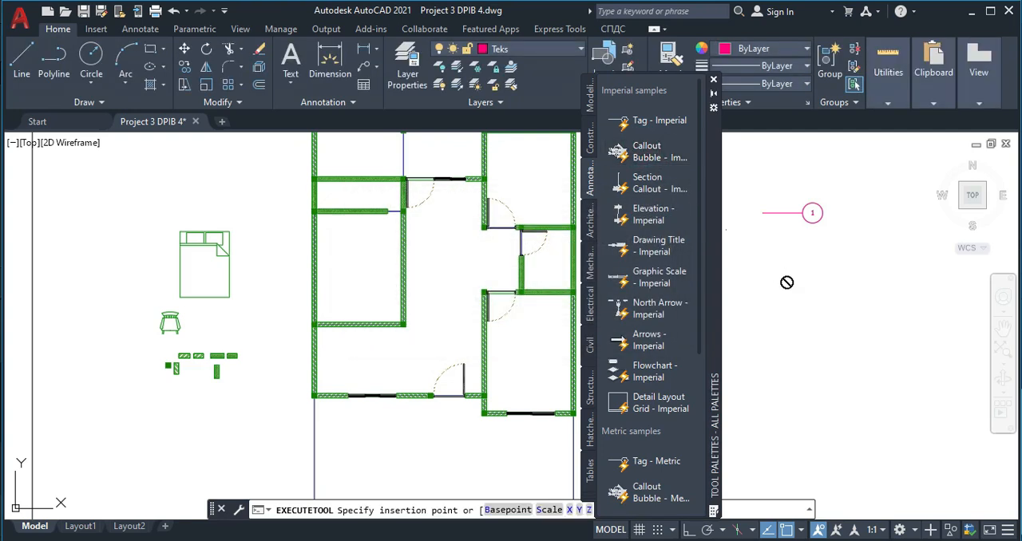
left_click(829, 284)
- Scale the section callout up freehand from its insertion point
left_click(849, 304)
left_click(799, 254)
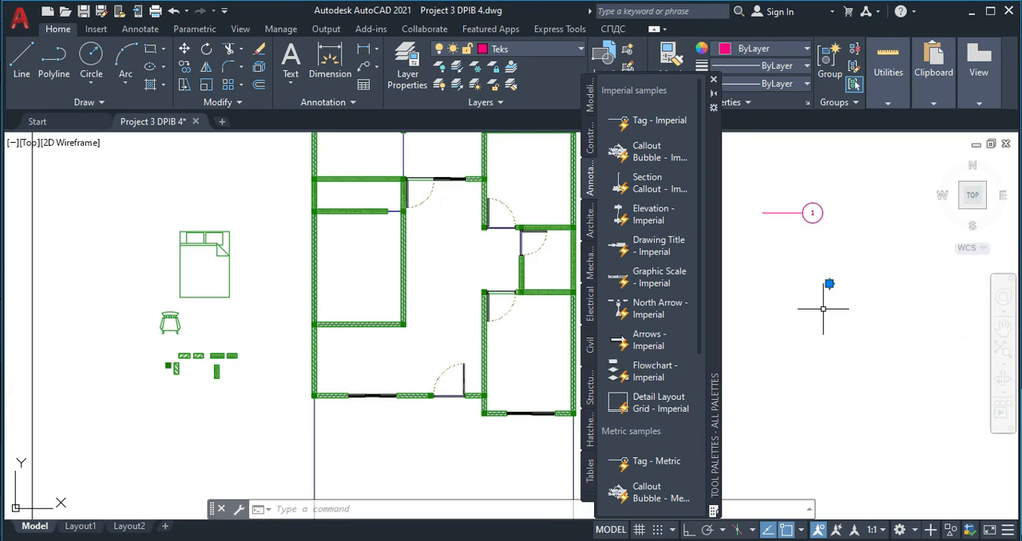
type("sc")
key("Return")
left_click(829, 282)
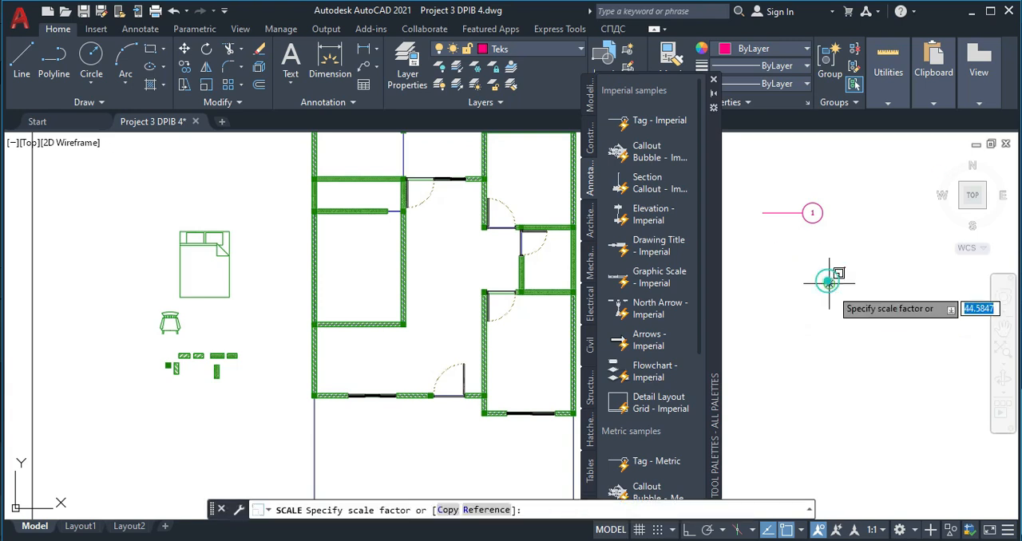
left_click(825, 279)
- Enlarge the section callout again with Scale until its text is readable beside the plans
left_click(865, 296)
left_click(818, 250)
key("Return")
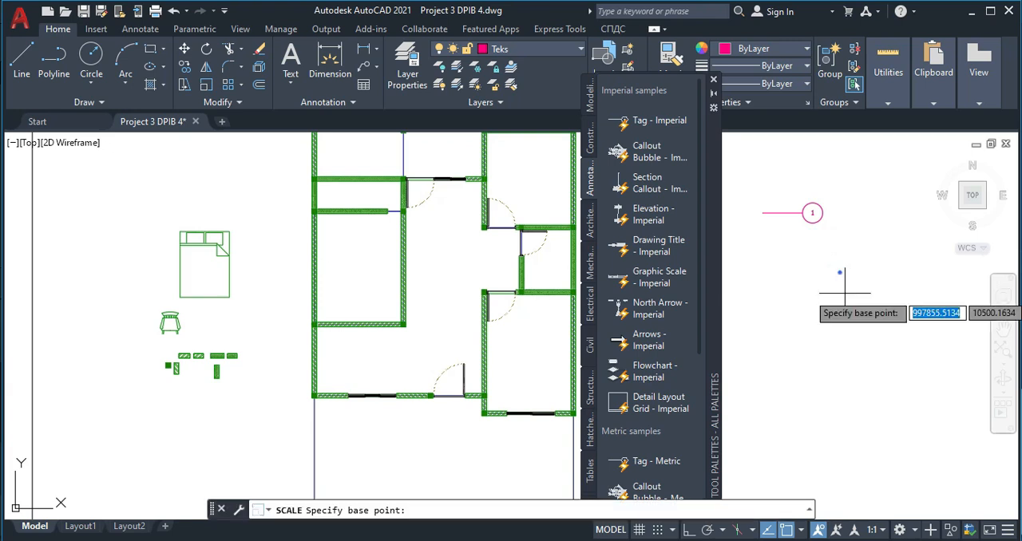
left_click(840, 273)
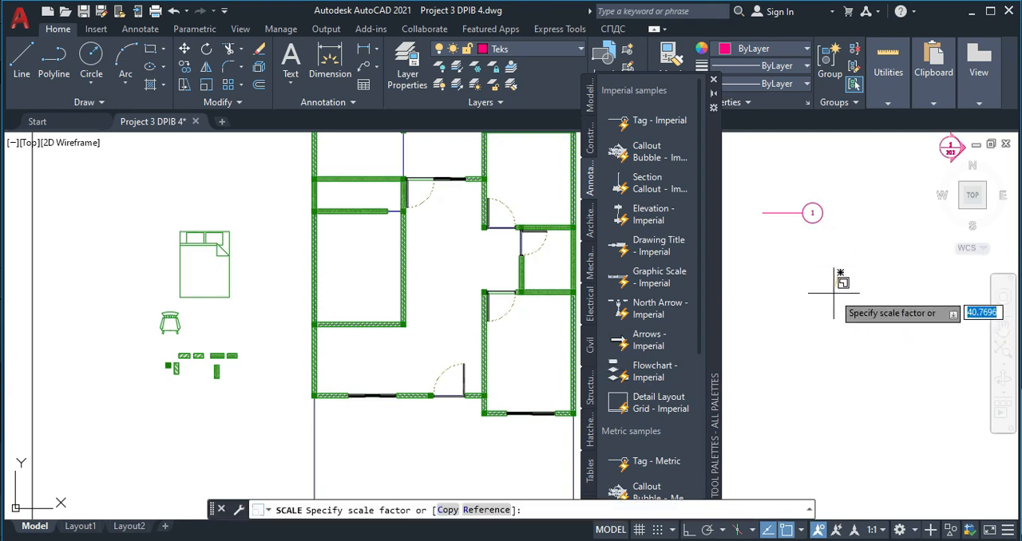
scroll(844, 303, "down", 5)
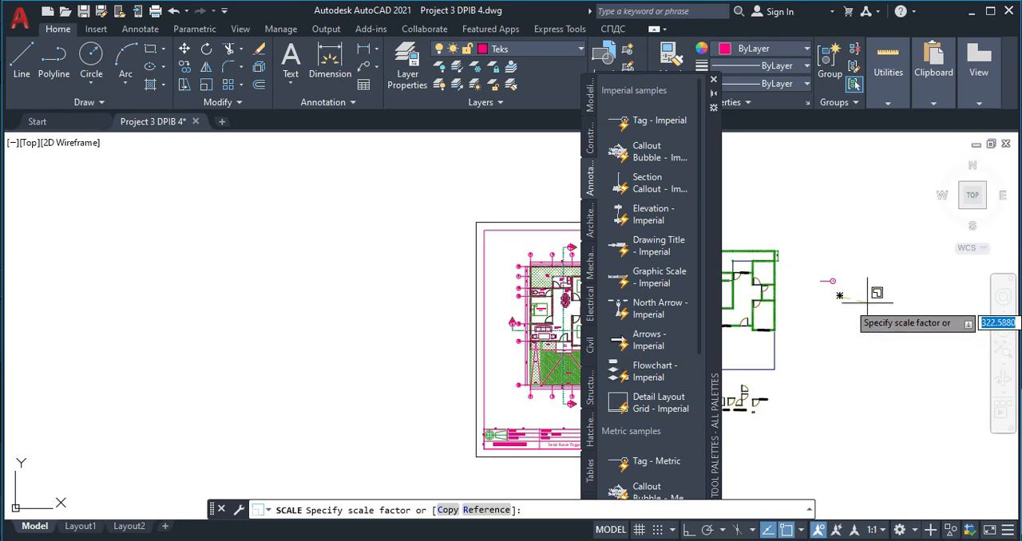
key("Escape")
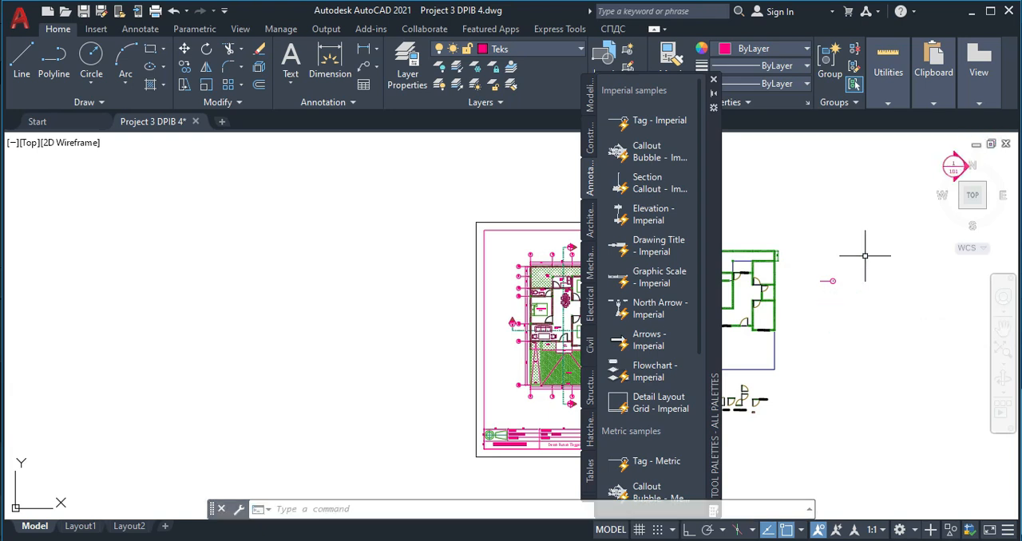
- Scale the oversized section callout down to about a third of its size, using a base point inside the symbol
middle_click_drag(919, 172, 898, 211)
scroll(894, 204, "up", 6)
scroll(846, 272, "down", 7)
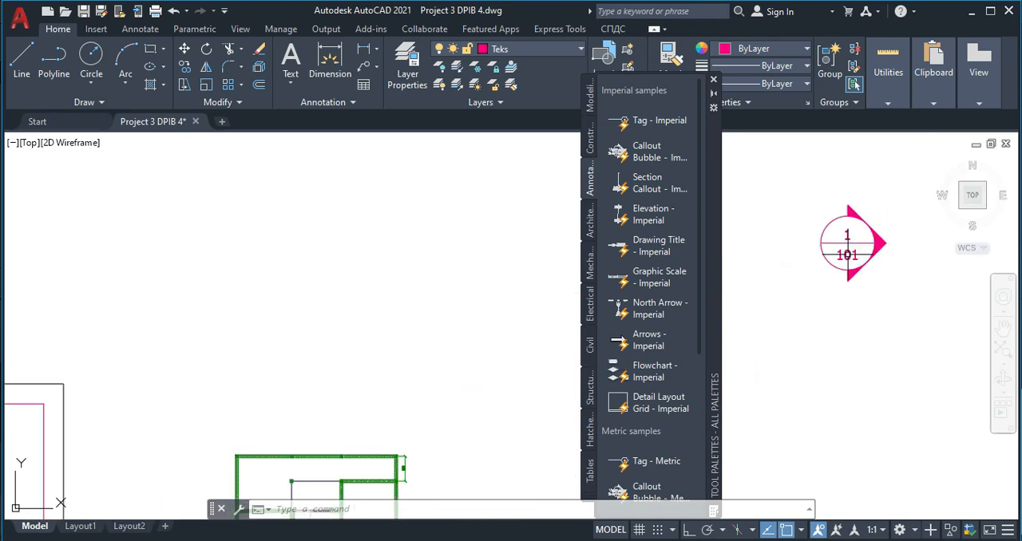
mouse_move(755, 336)
middle_mouse_down()
mouse_move(849, 202)
mouse_move(833, 258)
middle_mouse_up()
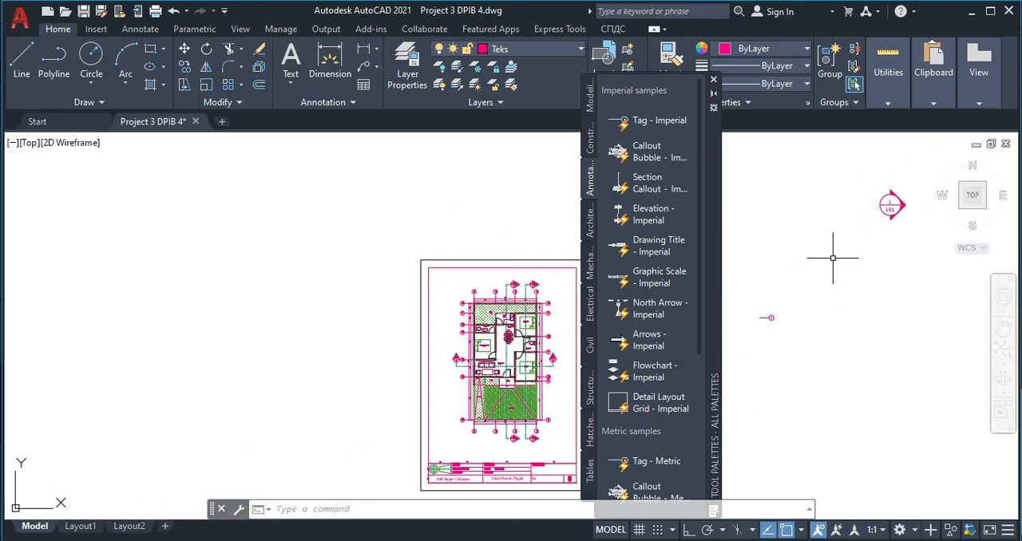
scroll(899, 221, "up", 2)
left_click(901, 223)
left_click(861, 169)
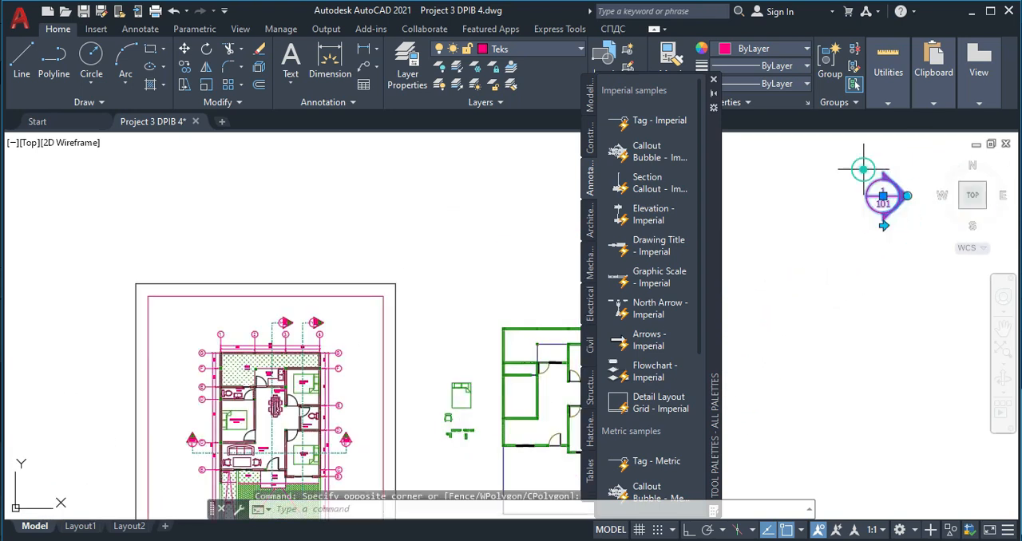
key("Return")
scroll(900, 190, "up", 4)
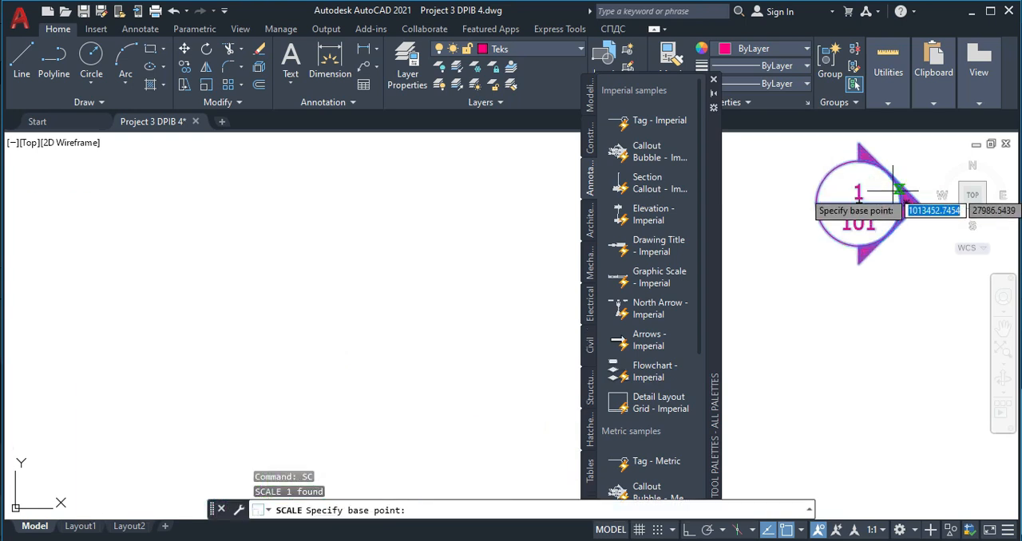
left_click(876, 203)
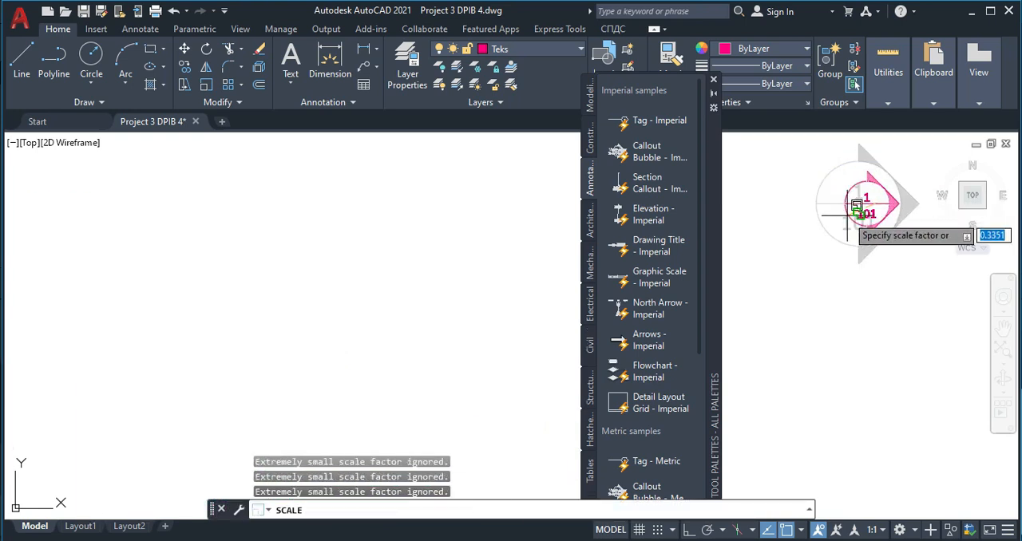
key("Escape")
- Move the section callout from its distant position to just below the numbered tag
scroll(860, 204, "down", 6)
middle_click_drag(882, 206, 921, 170)
left_click(931, 170)
left_click(918, 136)
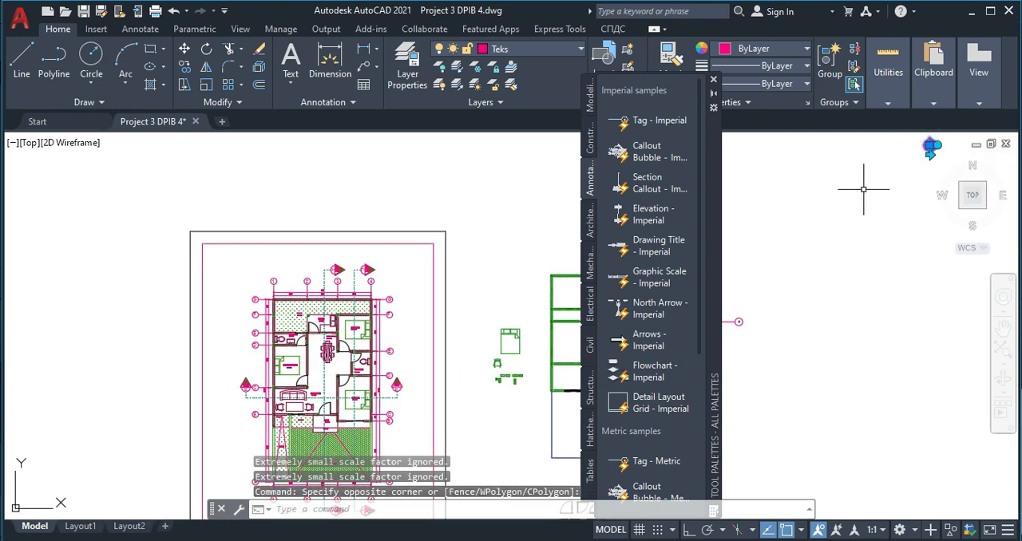
key("Return")
left_click(934, 142)
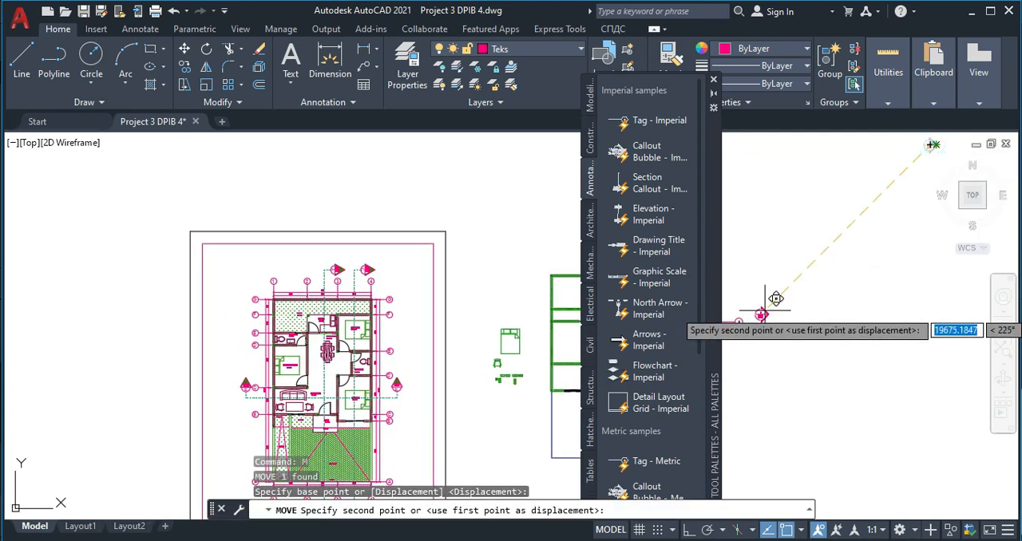
scroll(767, 310, "up", 3)
scroll(815, 212, "up", 2)
scroll(809, 223, "down", 5)
scroll(810, 260, "up", 4)
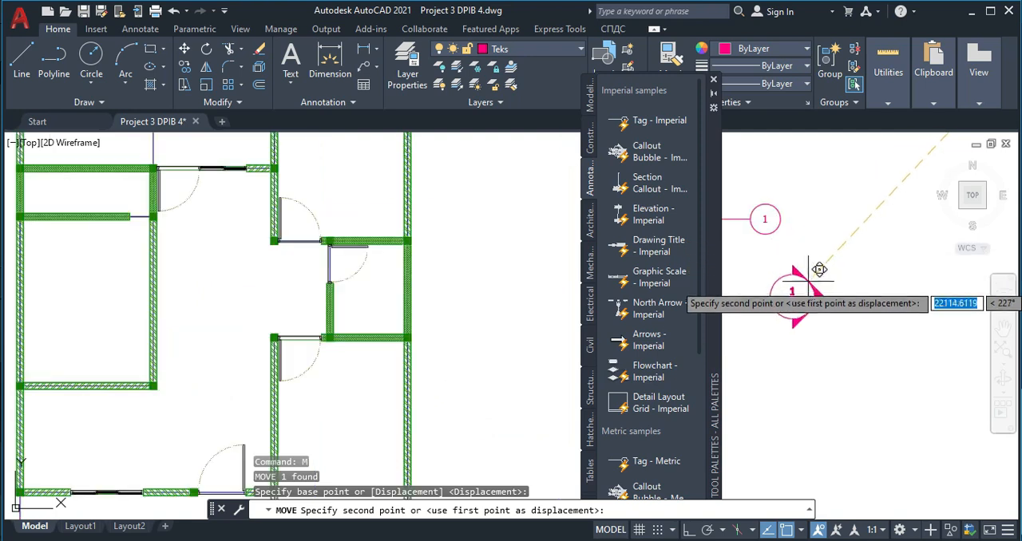
key("Escape")
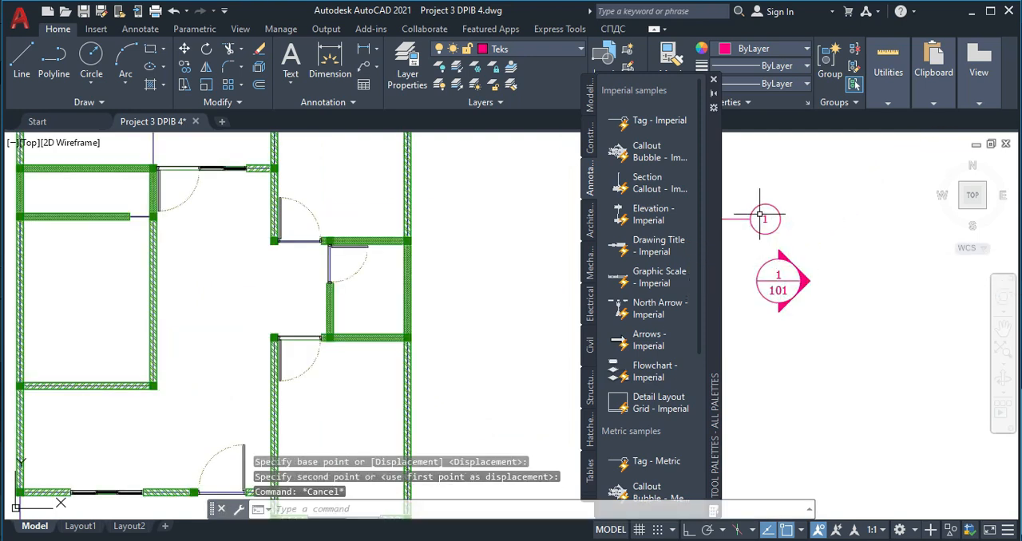
- Rotate the section callout so its arrow points up, and close the tool palettes
left_click(807, 279)
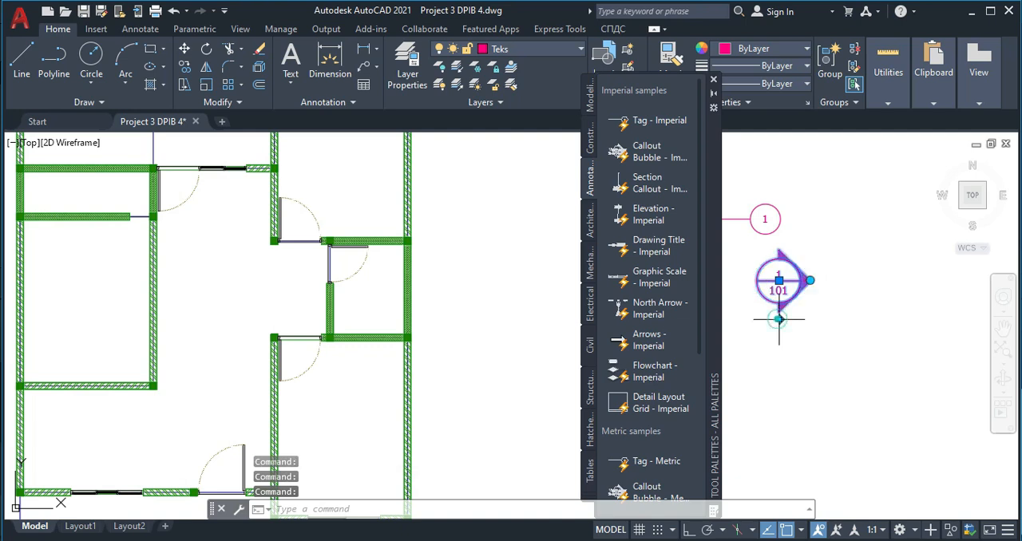
left_click(810, 279)
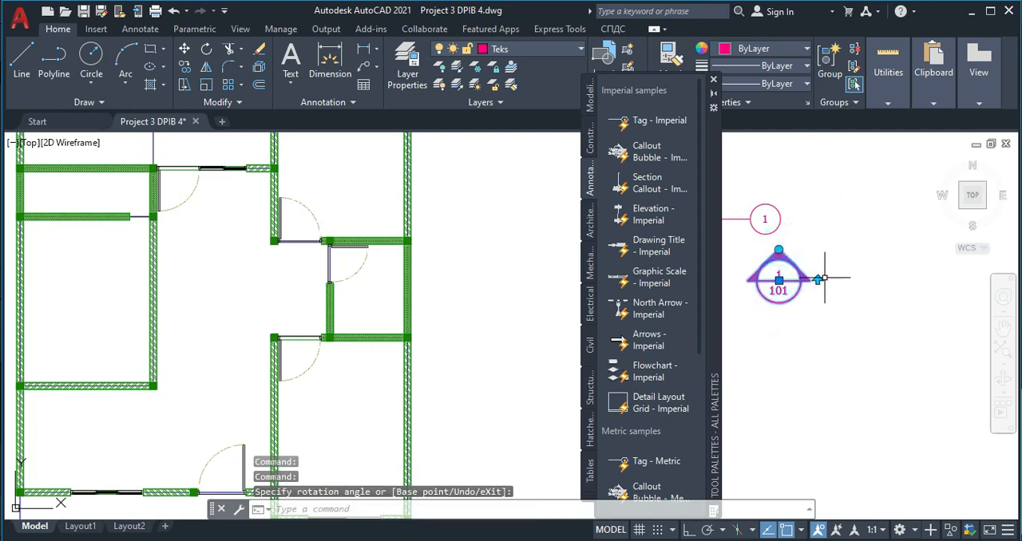
left_click(819, 278)
key("Escape")
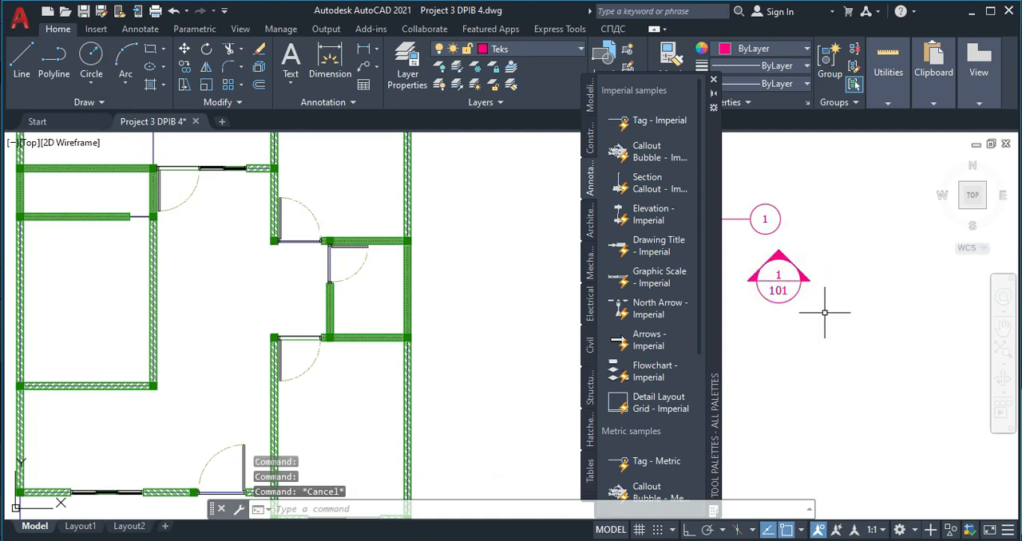
left_click(713, 81)
- Examine the section lines and their callouts on the finished floor plan
scroll(611, 245, "down", 5)
middle_click_drag(523, 280, 625, 209)
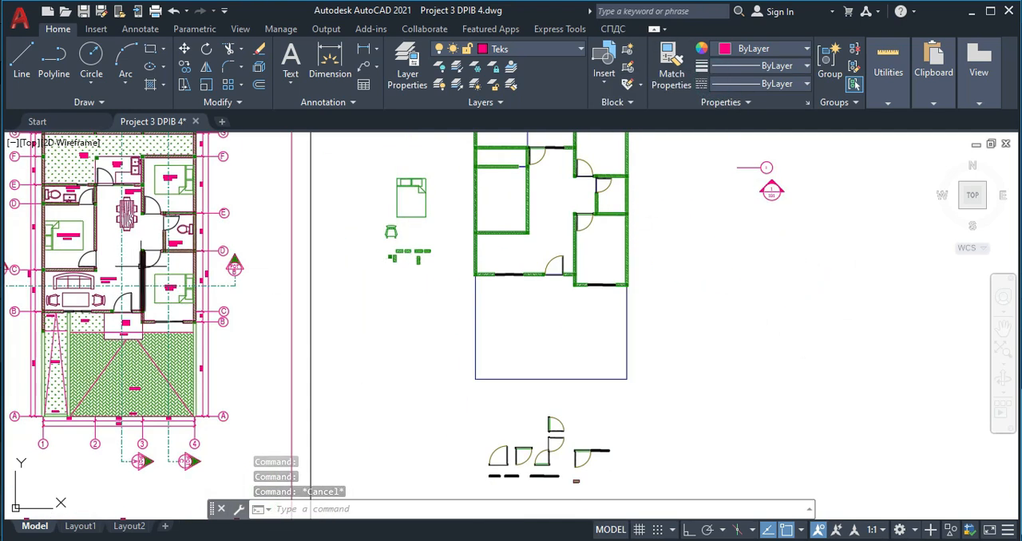
middle_click_drag(284, 267, 395, 270)
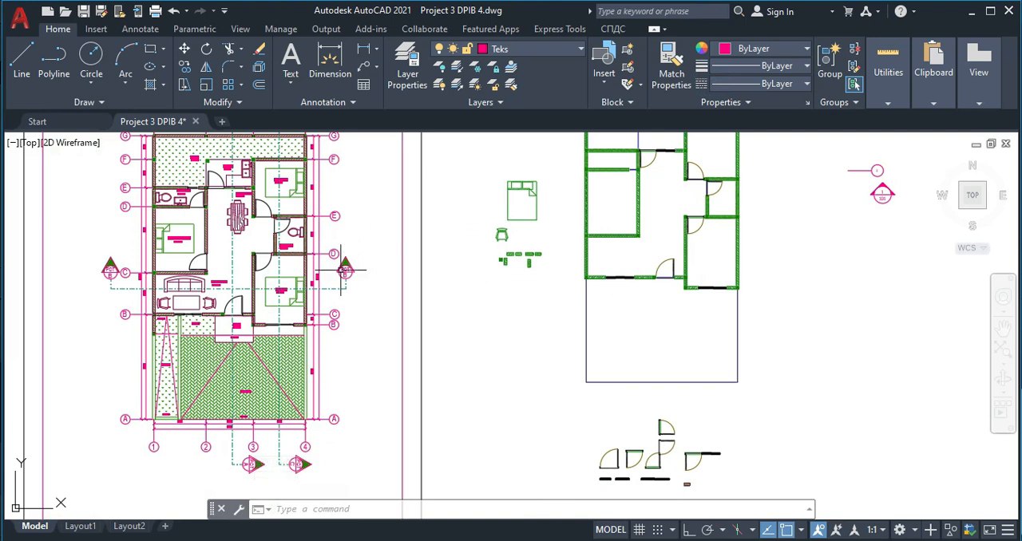
scroll(344, 271, "up", 3)
key("Escape")
key("Escape")
scroll(559, 313, "down", 4)
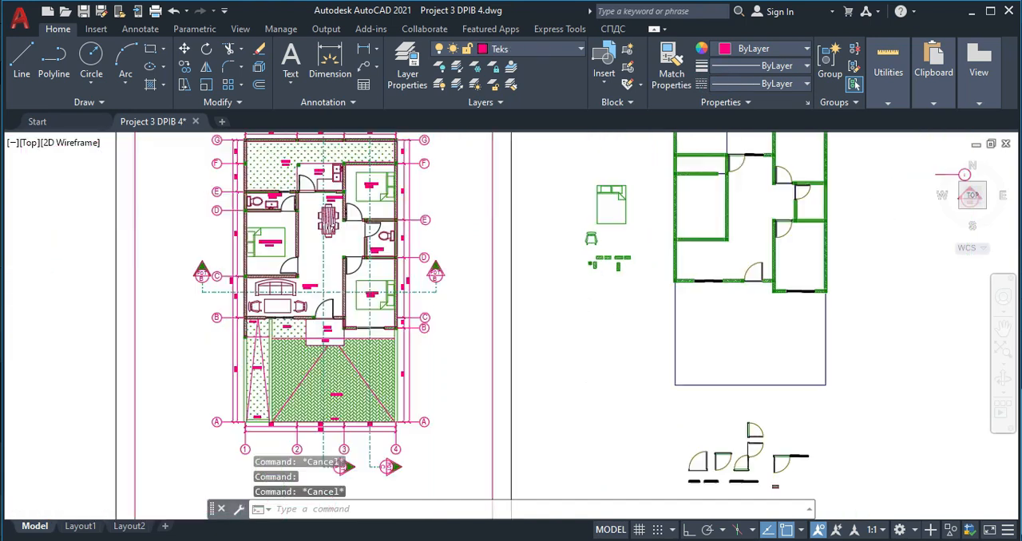
scroll(595, 284, "up", 2)
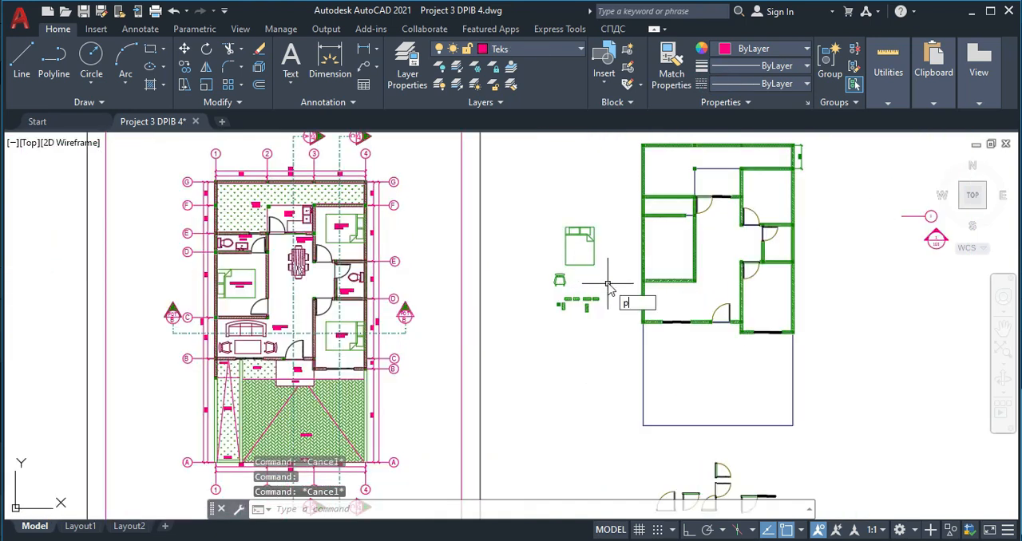
- Draw a horizontal section-cut polyline across the redrawn plan, extending past both outer walls with a short downward leg at each end
type("pl")
key("Return")
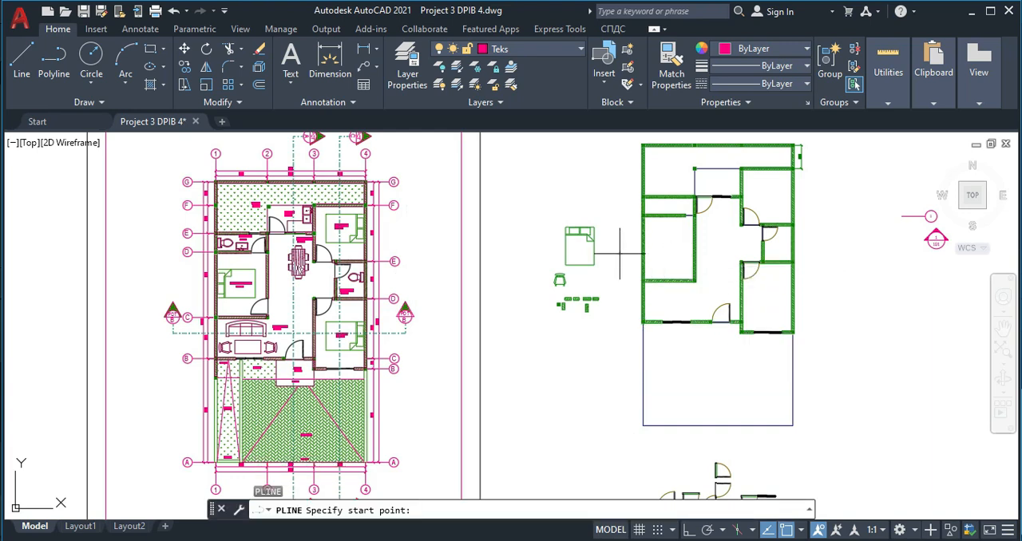
left_click(619, 254)
left_click(619, 233)
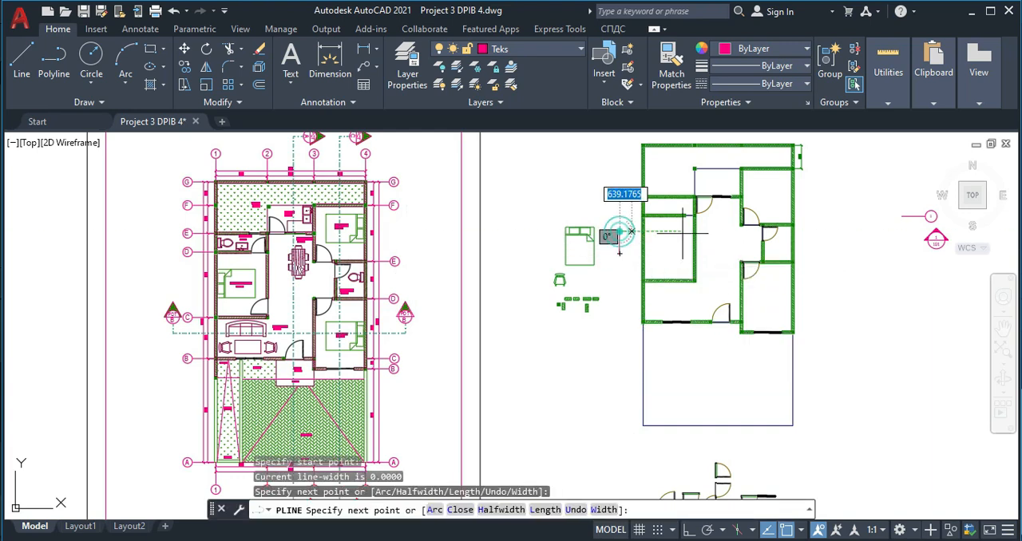
left_click(812, 233)
key("Escape")
- Assign the section-cut polyline to the Garis Strip titik layer
left_click(672, 239)
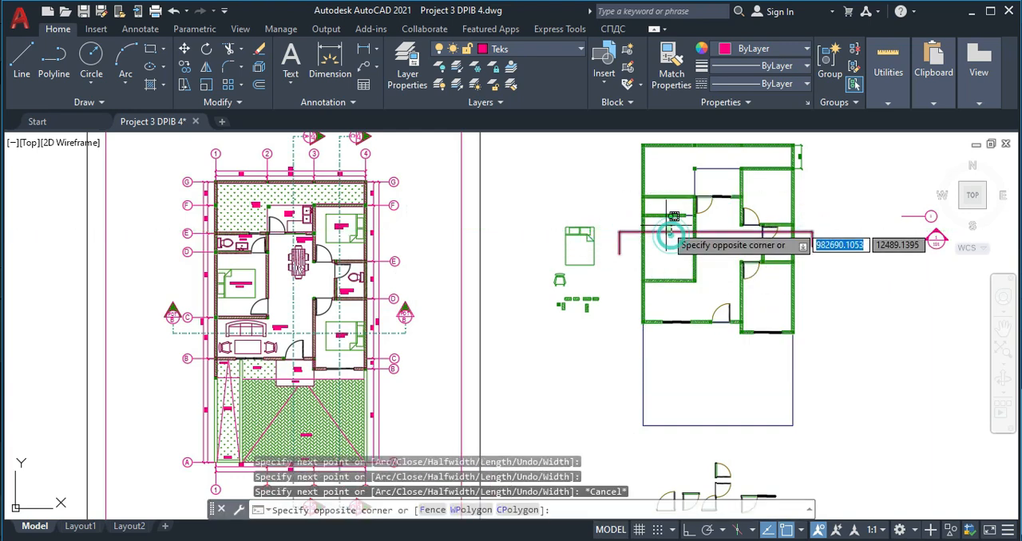
left_click(667, 226)
left_click(548, 49)
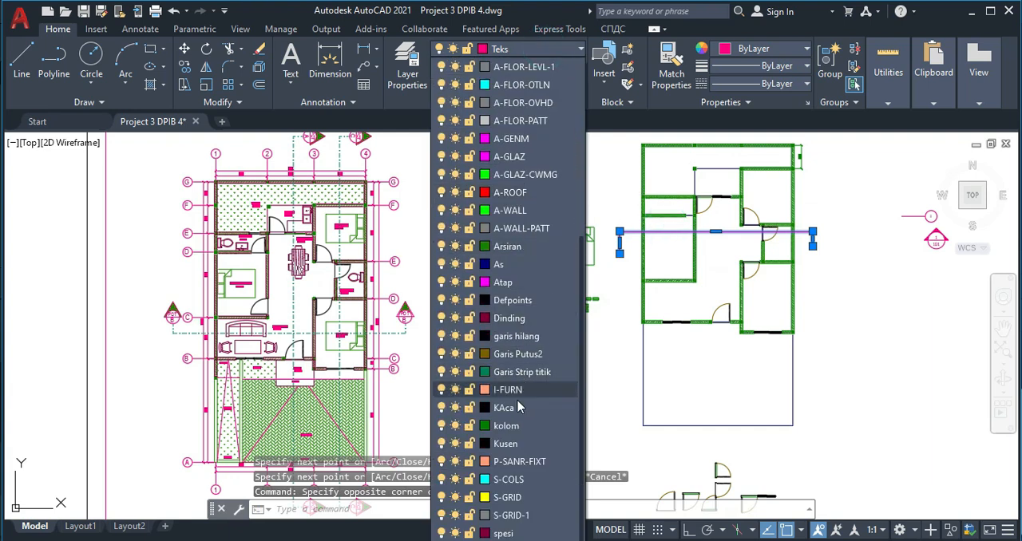
left_click(508, 372)
key("Escape")
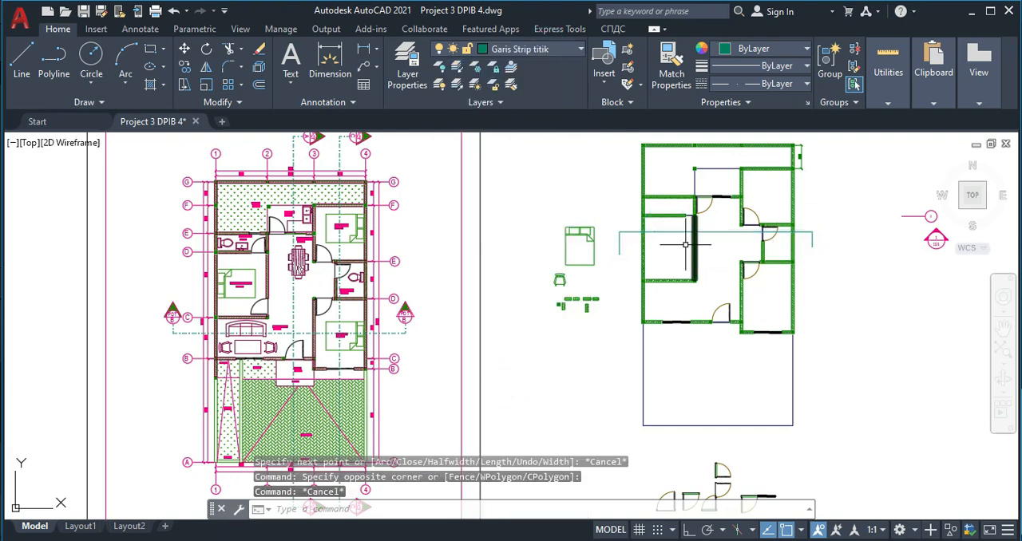
- Examine the carport, garden and terrace hatches and level labels at the front of the finished plan
scroll(612, 205, "up", 4)
scroll(574, 276, "down", 4)
middle_click_drag(555, 285, 571, 244)
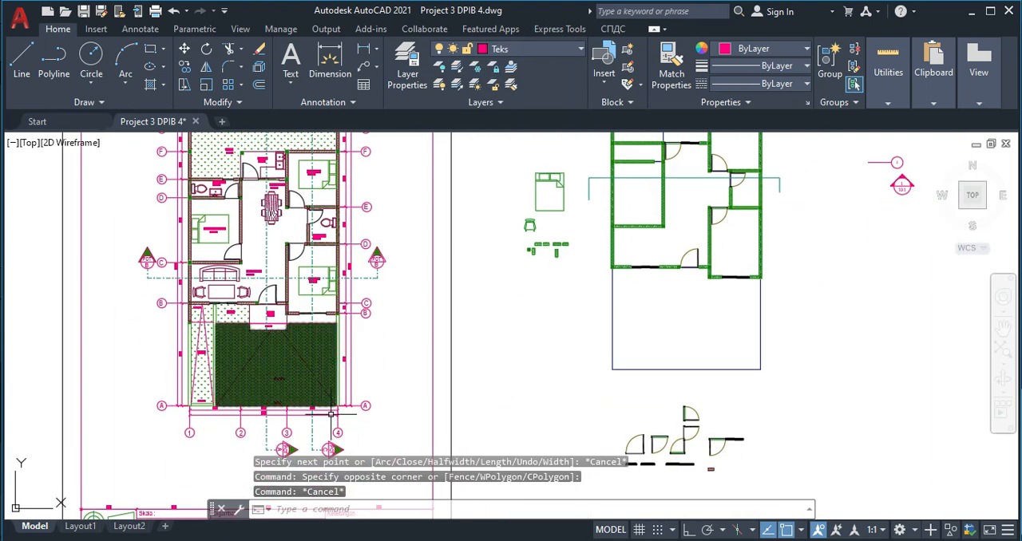
middle_click_drag(310, 485, 323, 391)
scroll(235, 257, "up", 4)
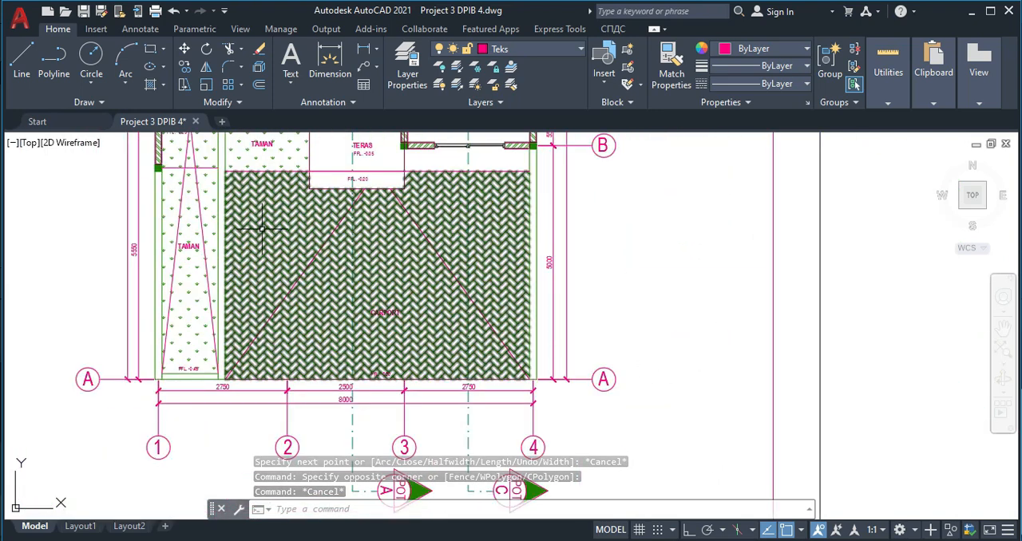
scroll(296, 257, "up", 2)
scroll(290, 320, "down", 4)
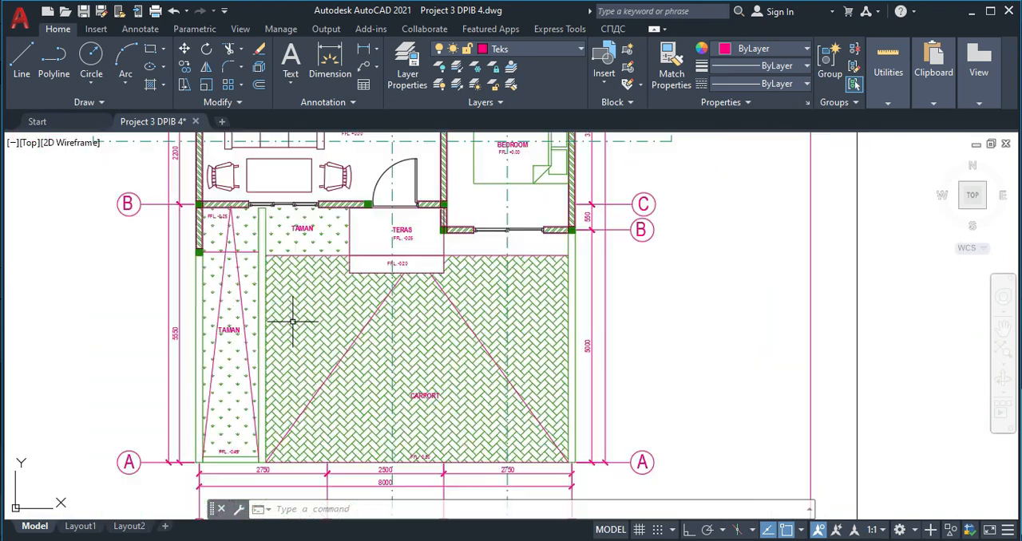
scroll(273, 280, "up", 2)
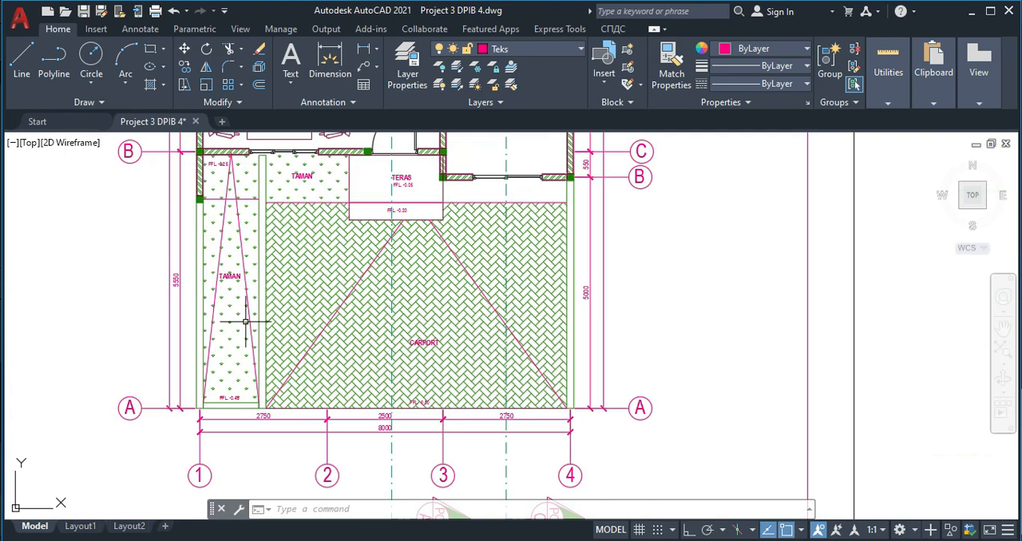
middle_click_drag(287, 269, 283, 351)
scroll(209, 268, "up", 4)
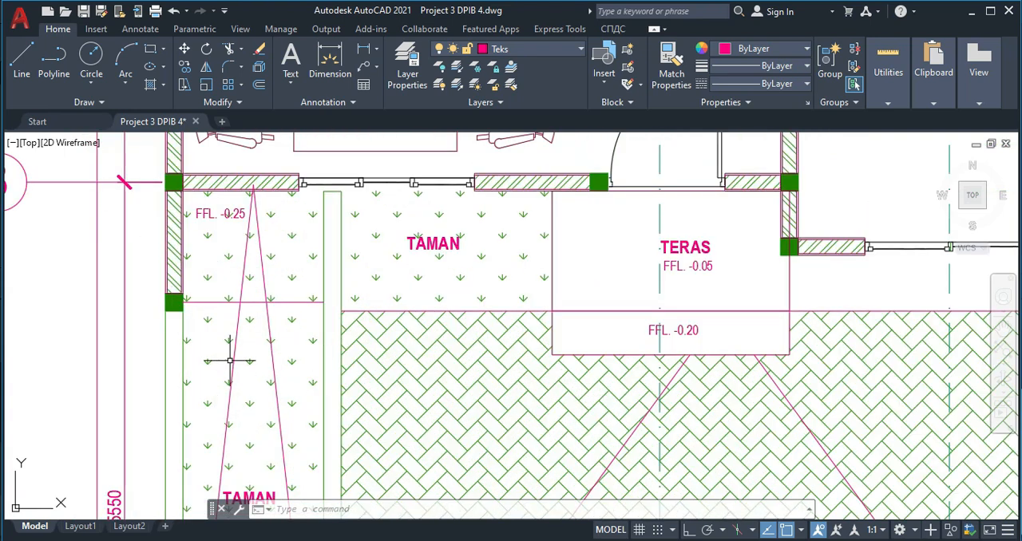
- Measure the horizontal distance from the front garden's corner column to the low garden wall using a linear dimension
key("Return")
scroll(180, 321, "up", 2)
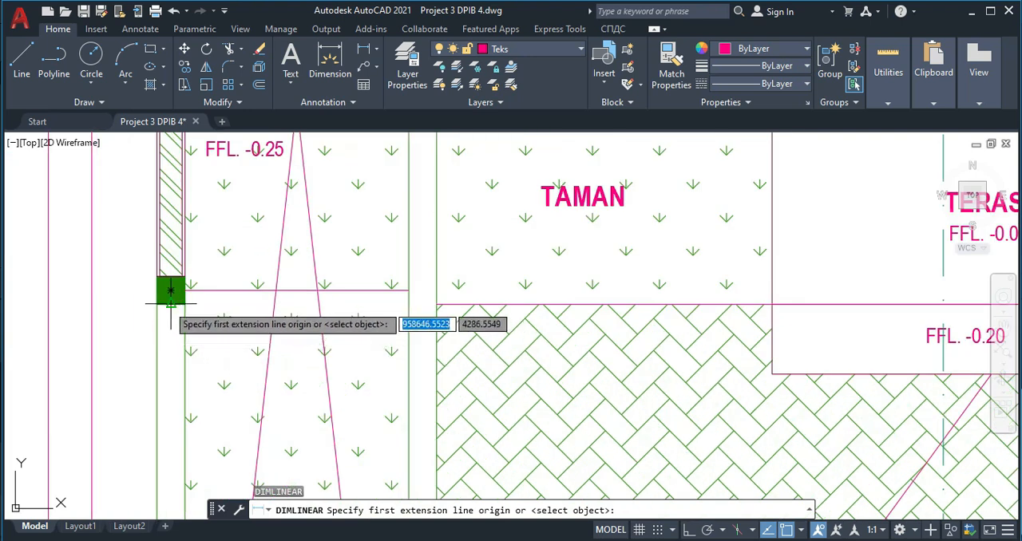
left_click(170, 289)
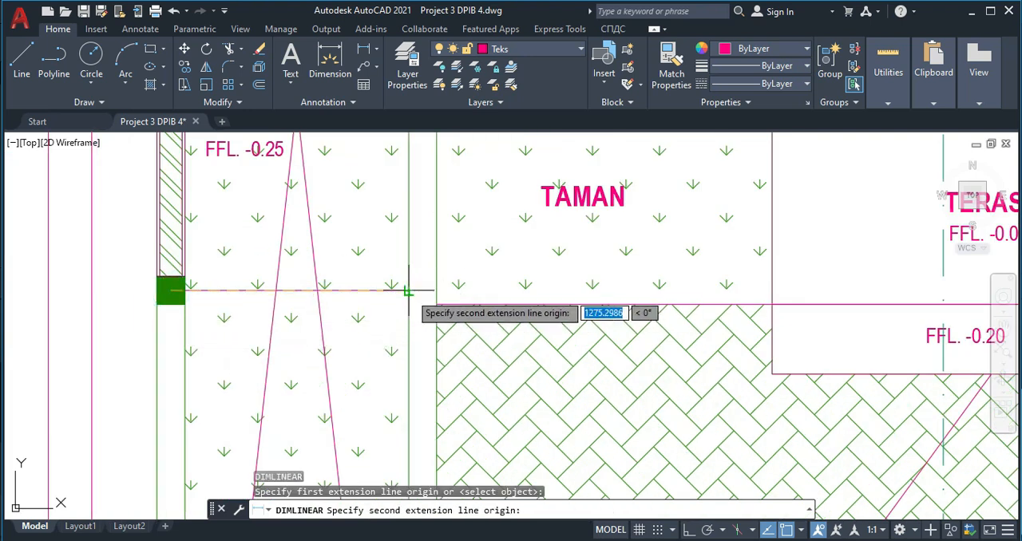
key("Escape")
scroll(341, 248, "down", 5)
scroll(336, 240, "up", 3)
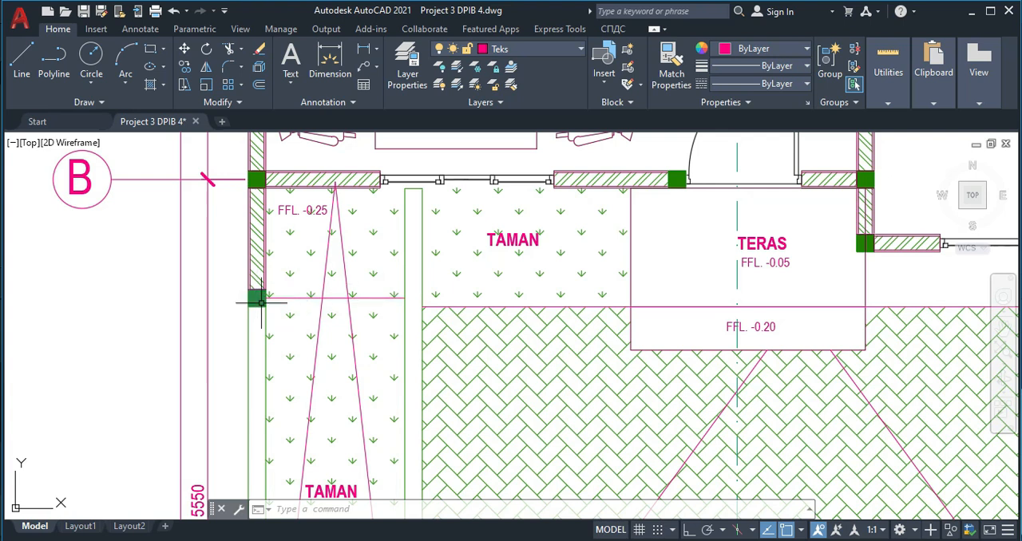
- Measure the terrace's width and depth with Quick Measure
scroll(369, 314, "down", 2)
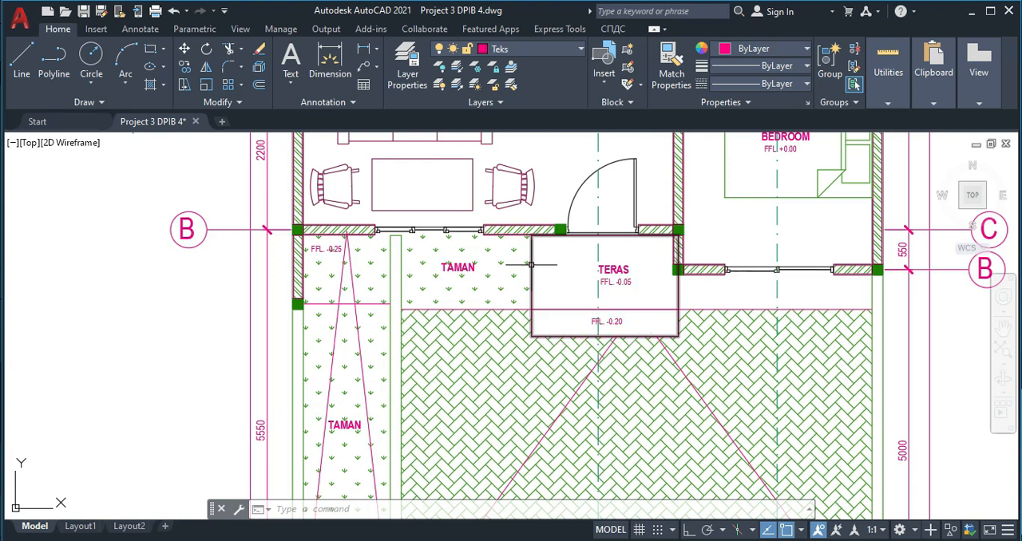
left_click(872, 51)
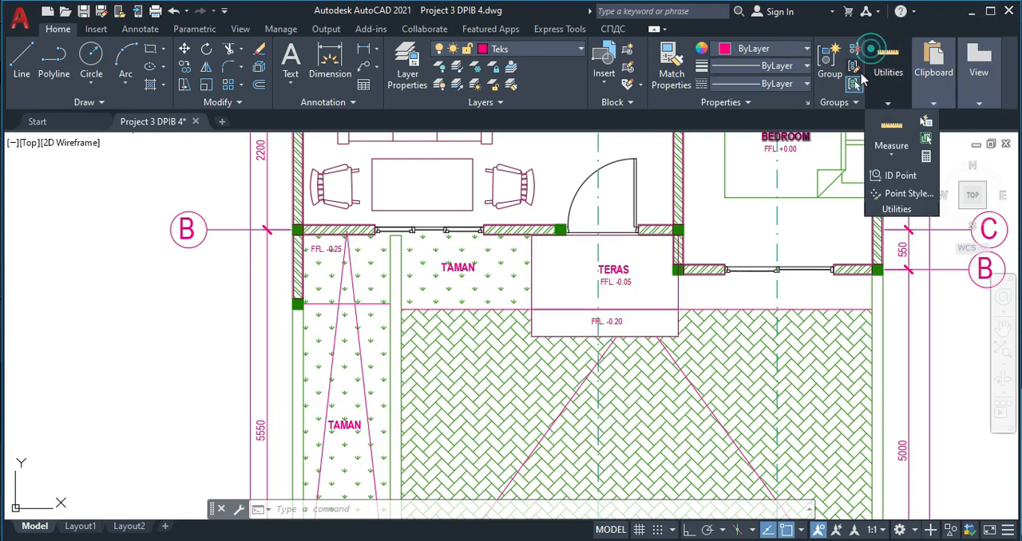
left_click(891, 137)
scroll(558, 270, "up", 2)
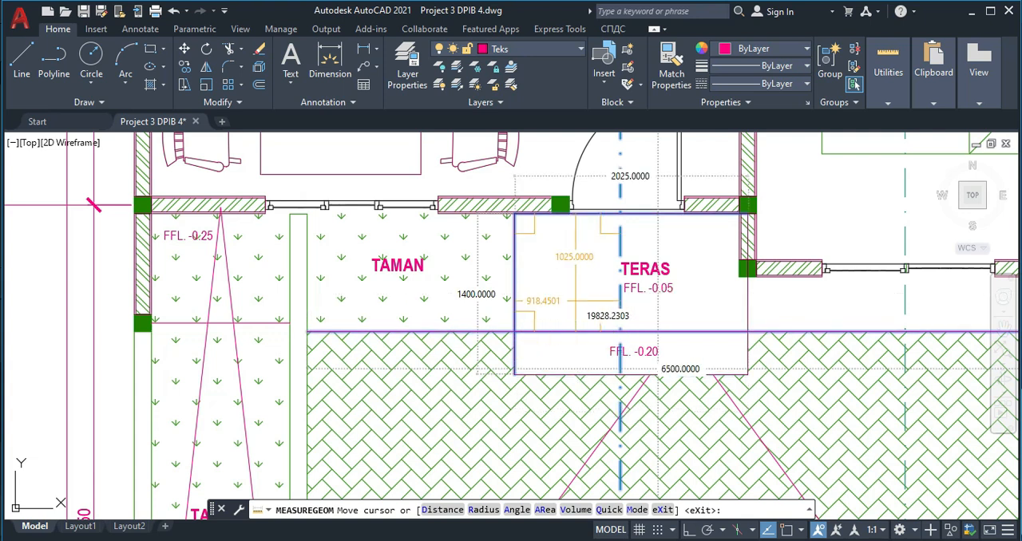
key("Escape")
- Examine the room names, FFL levels, grid tags and dimensions across the finished floor plan
scroll(606, 346, "down", 5)
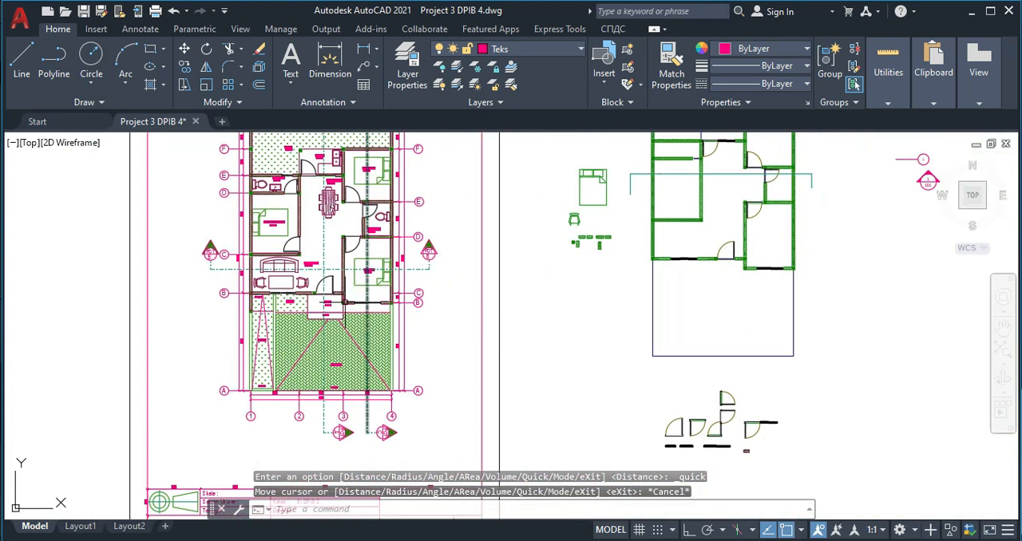
scroll(334, 342, "up", 3)
scroll(334, 342, "up", 2)
middle_click_drag(334, 341, 474, 303)
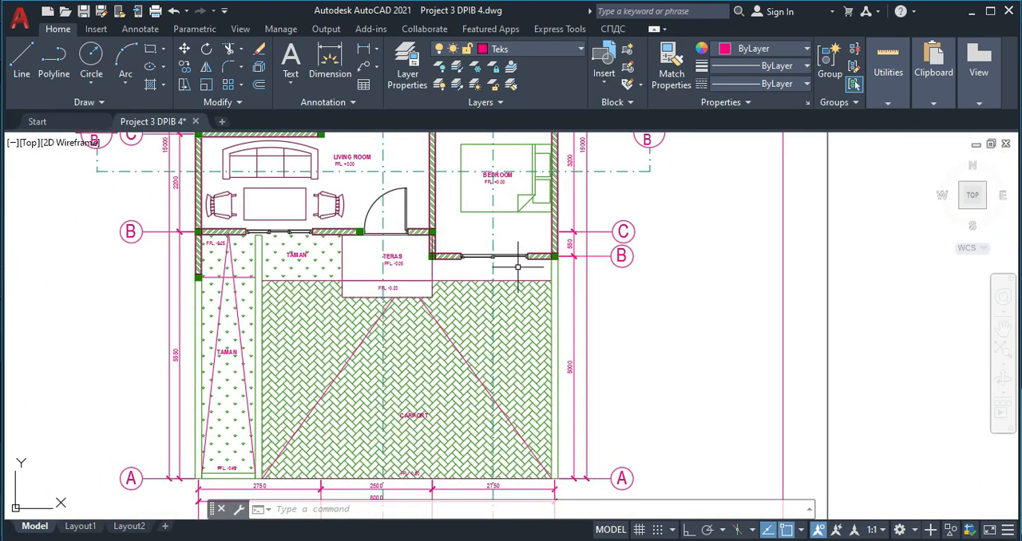
scroll(504, 271, "down", 2)
scroll(511, 264, "up", 4)
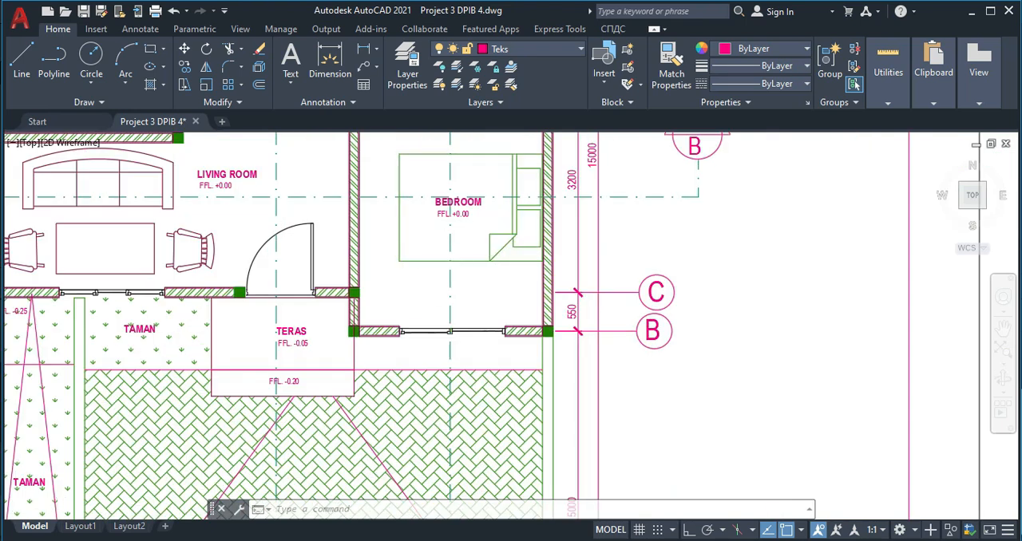
scroll(524, 294, "down", 4)
scroll(426, 307, "up", 3)
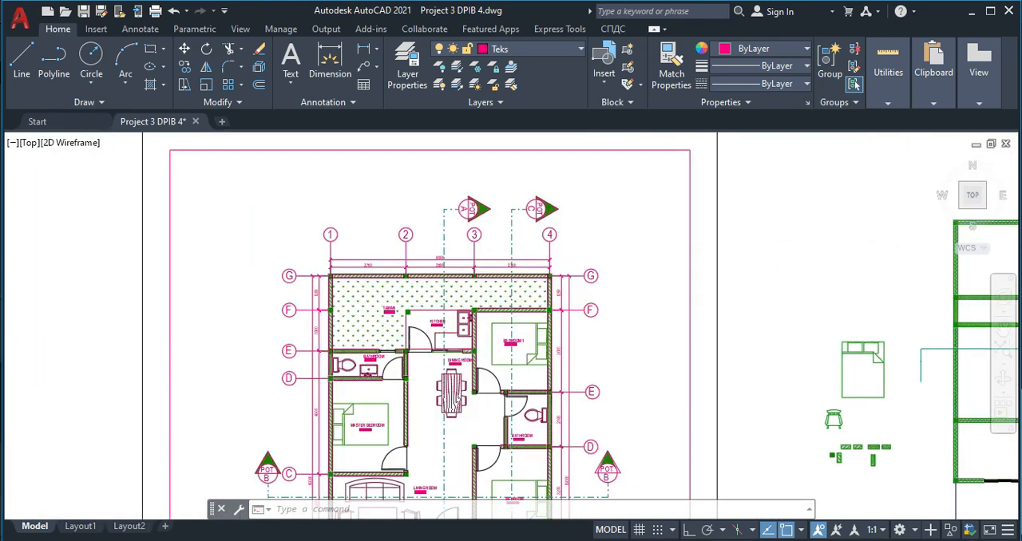
scroll(426, 306, "up", 4)
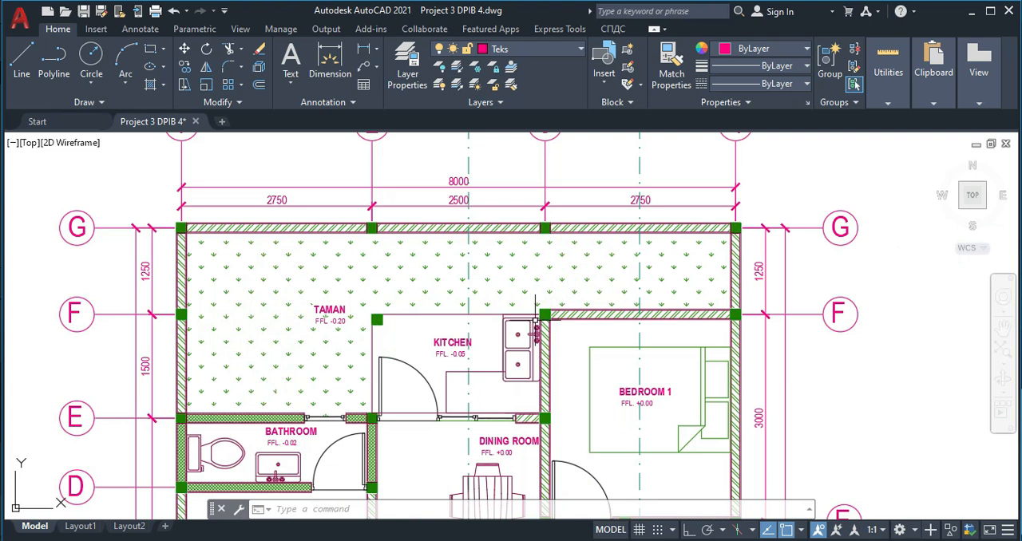
- Examine the title block's fields below the finished plan and compare the finished plan with the redrawn one
scroll(532, 299, "down", 5)
middle_click_drag(479, 479, 536, 280)
scroll(615, 383, "up", 5)
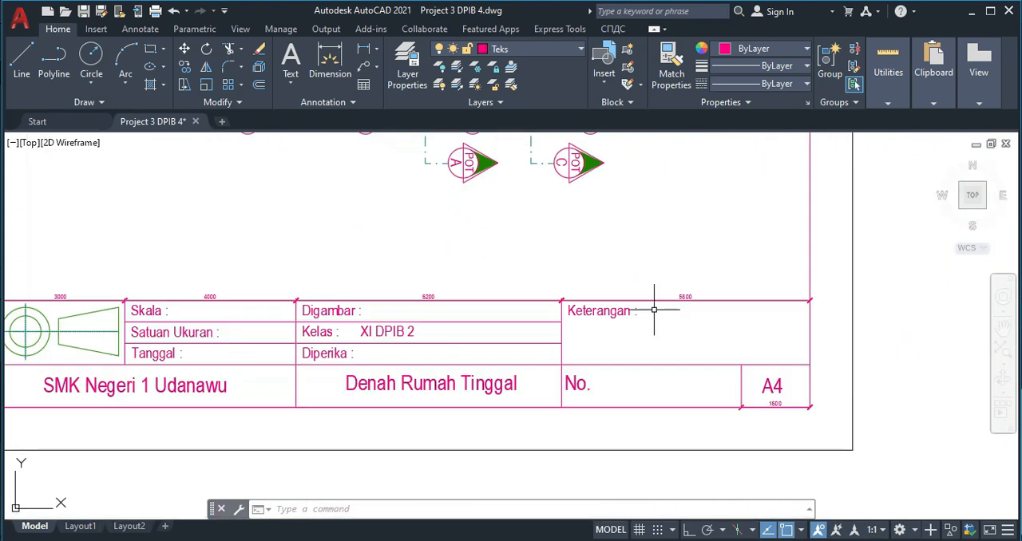
scroll(654, 310, "down", 2)
scroll(309, 312, "up", 2)
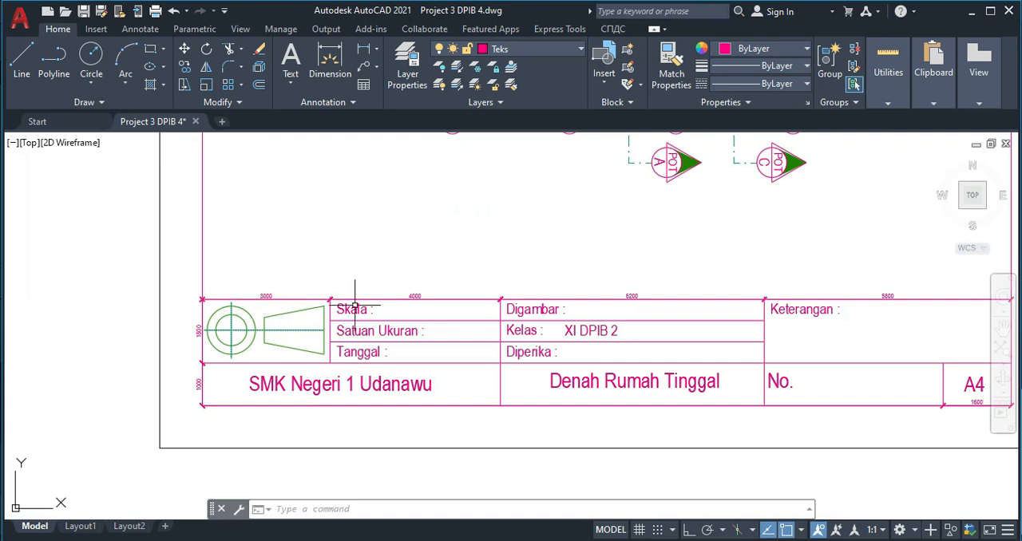
scroll(432, 313, "down", 3)
middle_click_drag(535, 322, 219, 354)
middle_click_drag(462, 374, 446, 407)
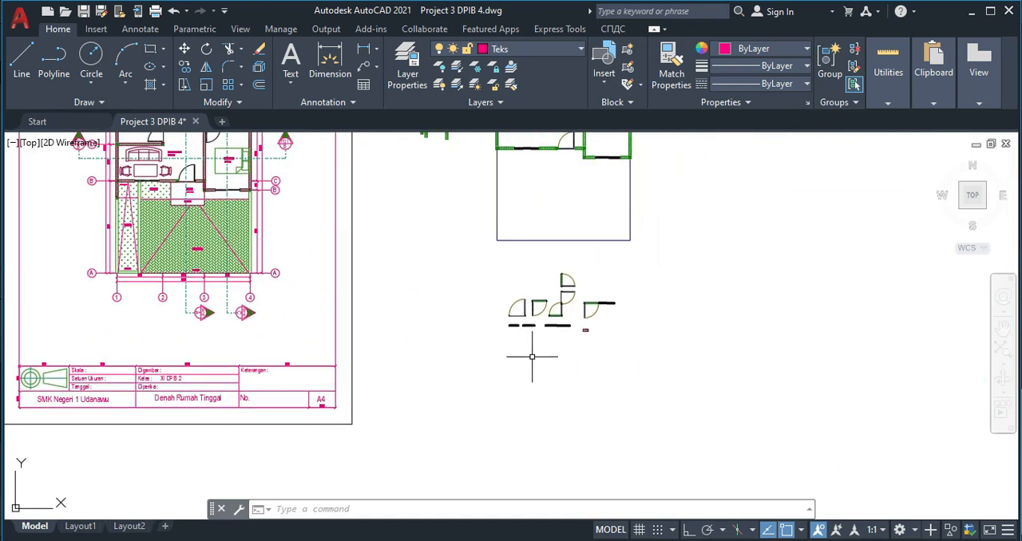
middle_click_drag(504, 333, 493, 404)
middle_click_drag(480, 253, 479, 340)
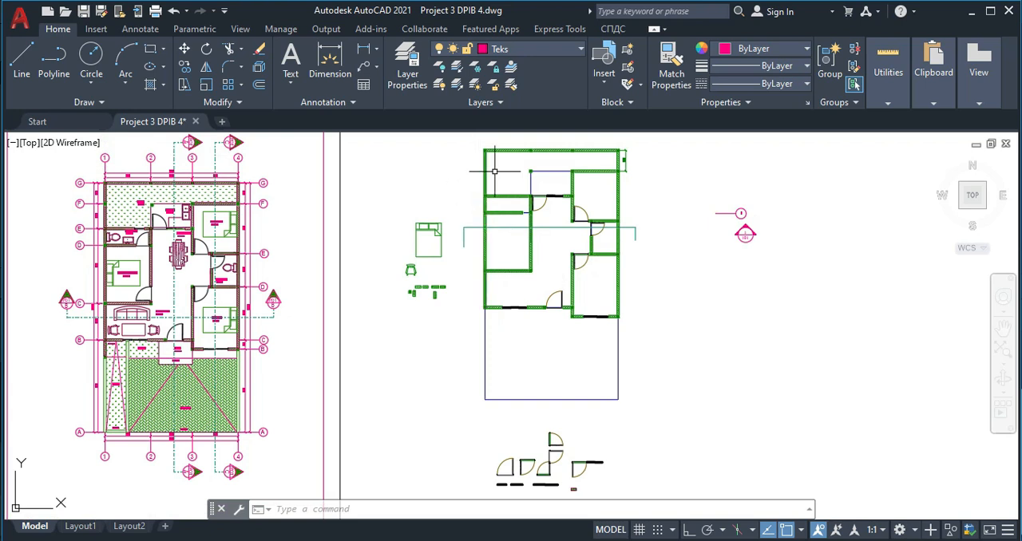
scroll(499, 216, "up", 2)
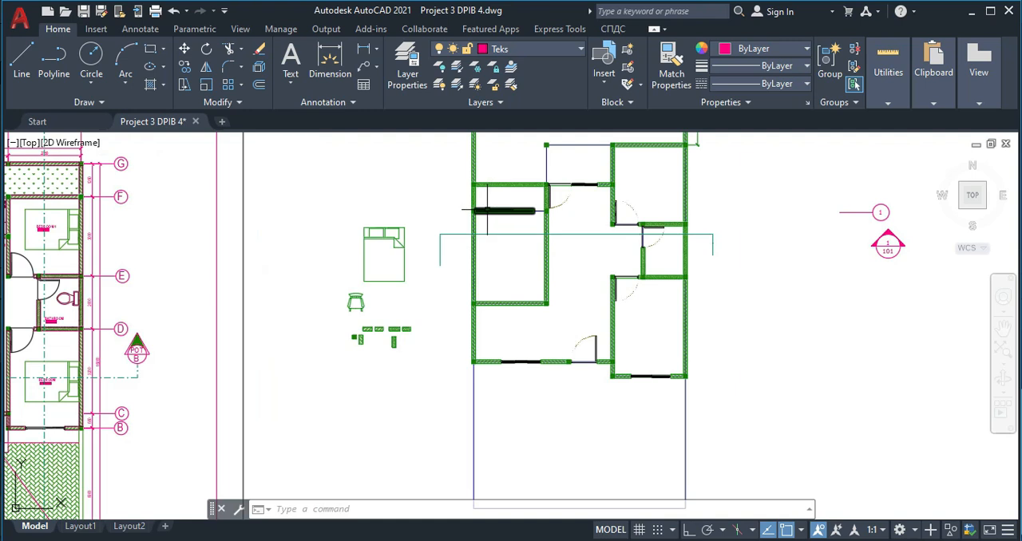
scroll(487, 212, "down", 2)
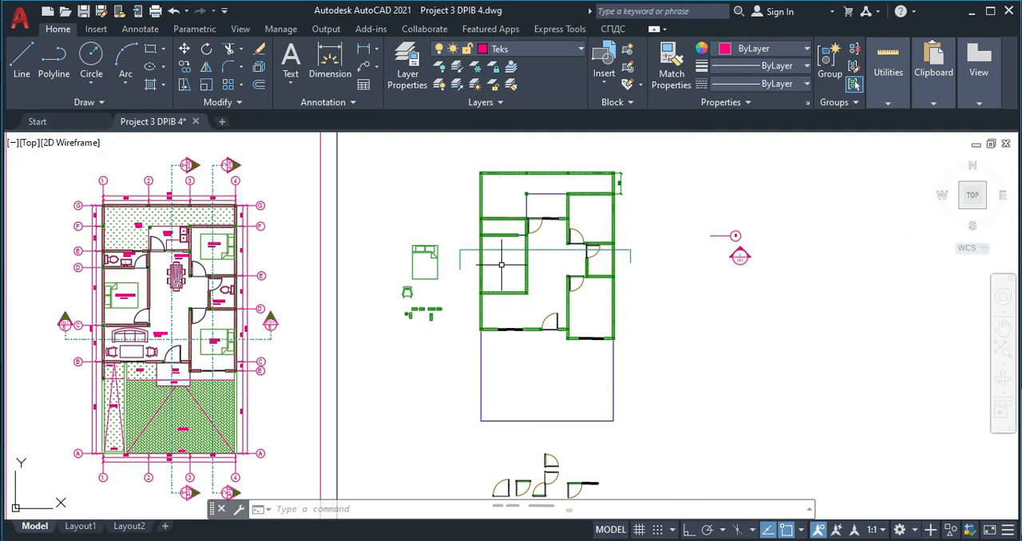